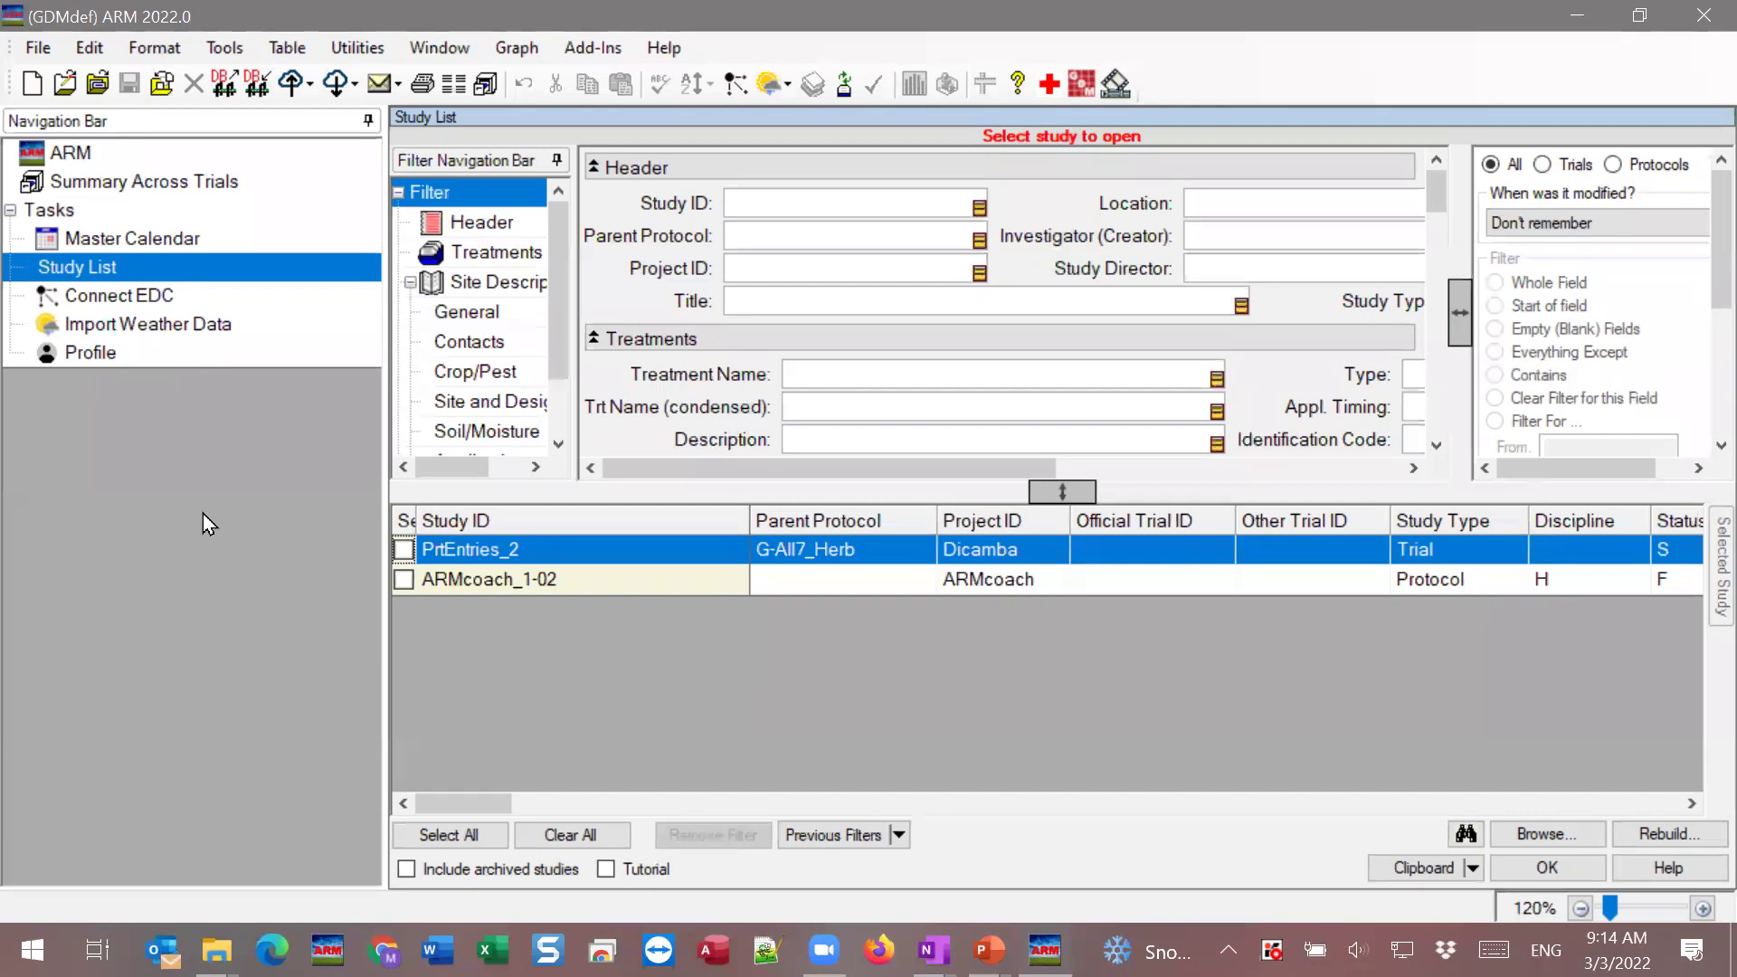
Create a new protocol for "Myself or another sponsor (standard GDMdef)" in US English.
{"action": "left_click", "coordinate": [36, 47]}
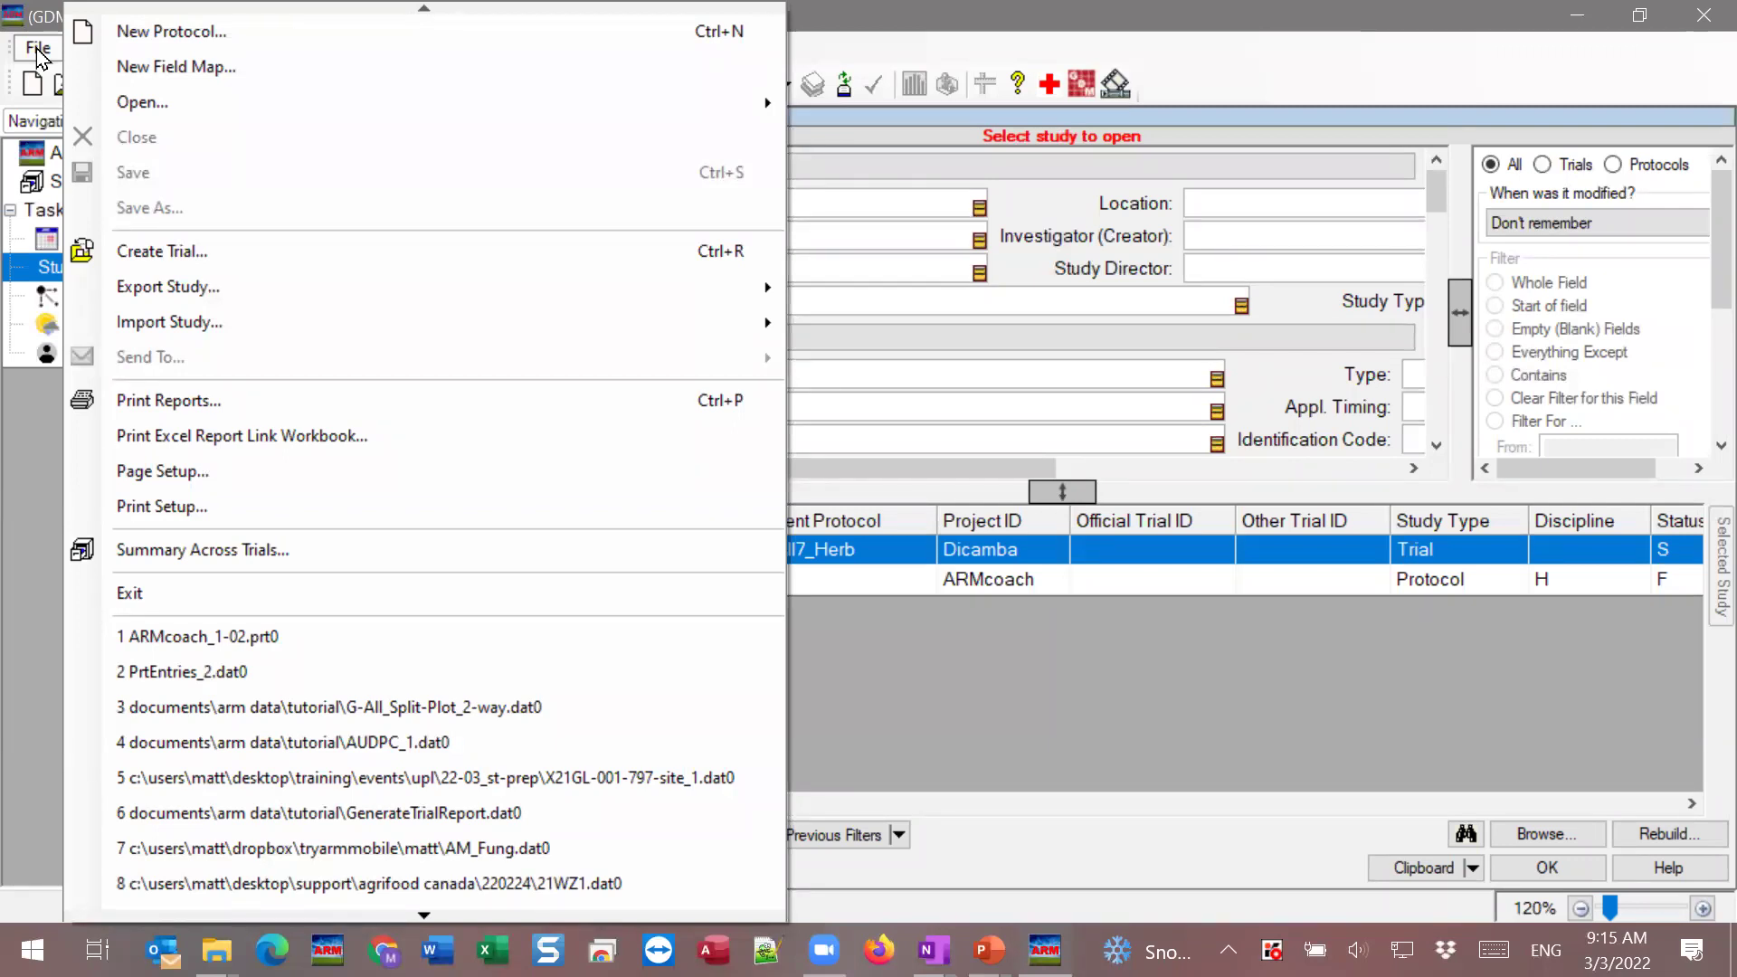
{"action": "left_click", "coordinate": [146, 35]}
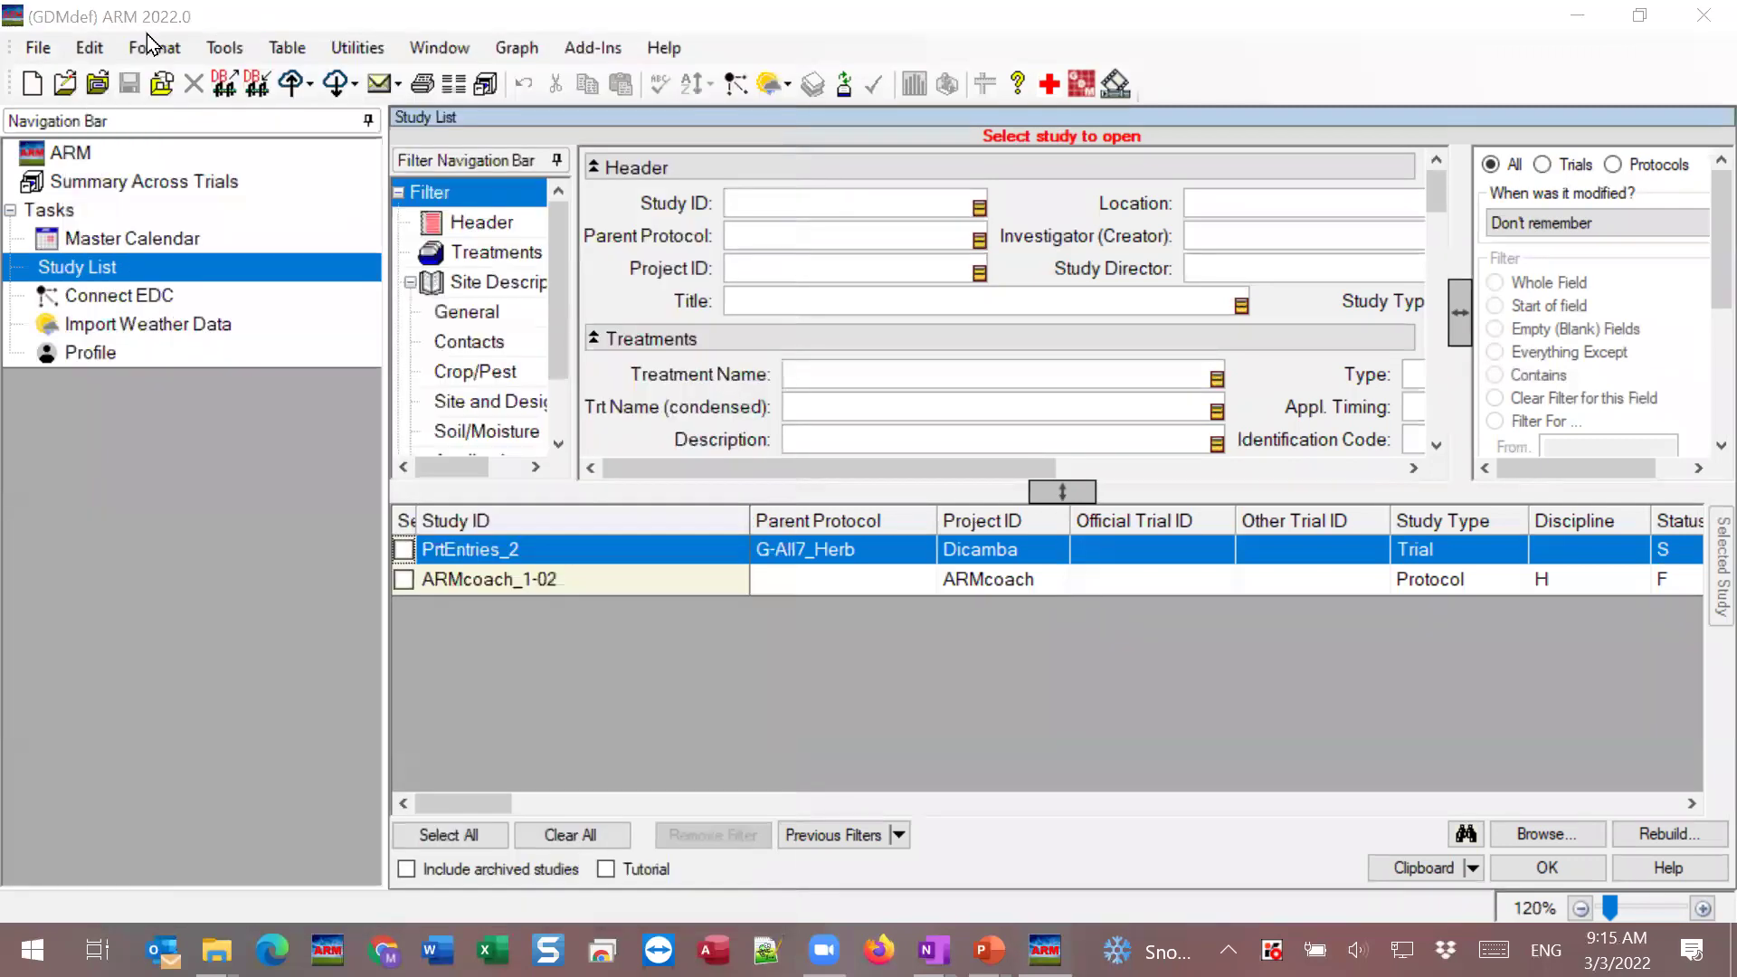
{"action": "left_click", "coordinate": [1040, 611]}
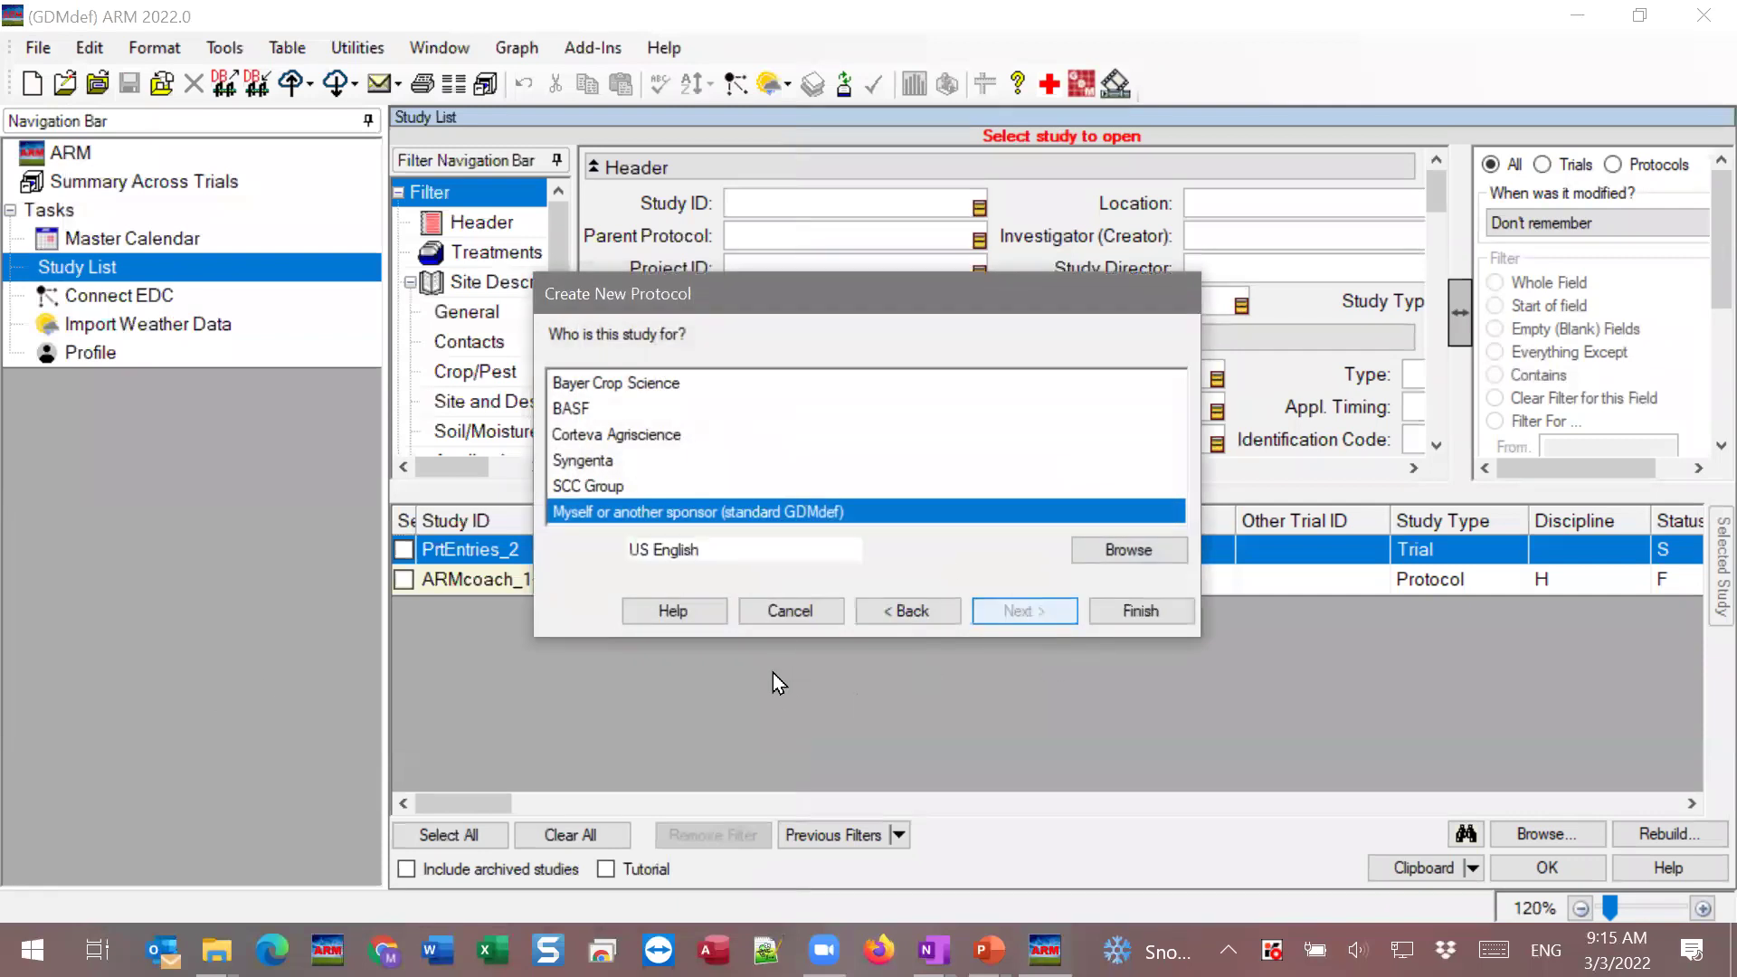
{"action": "left_click", "coordinate": [1138, 626]}
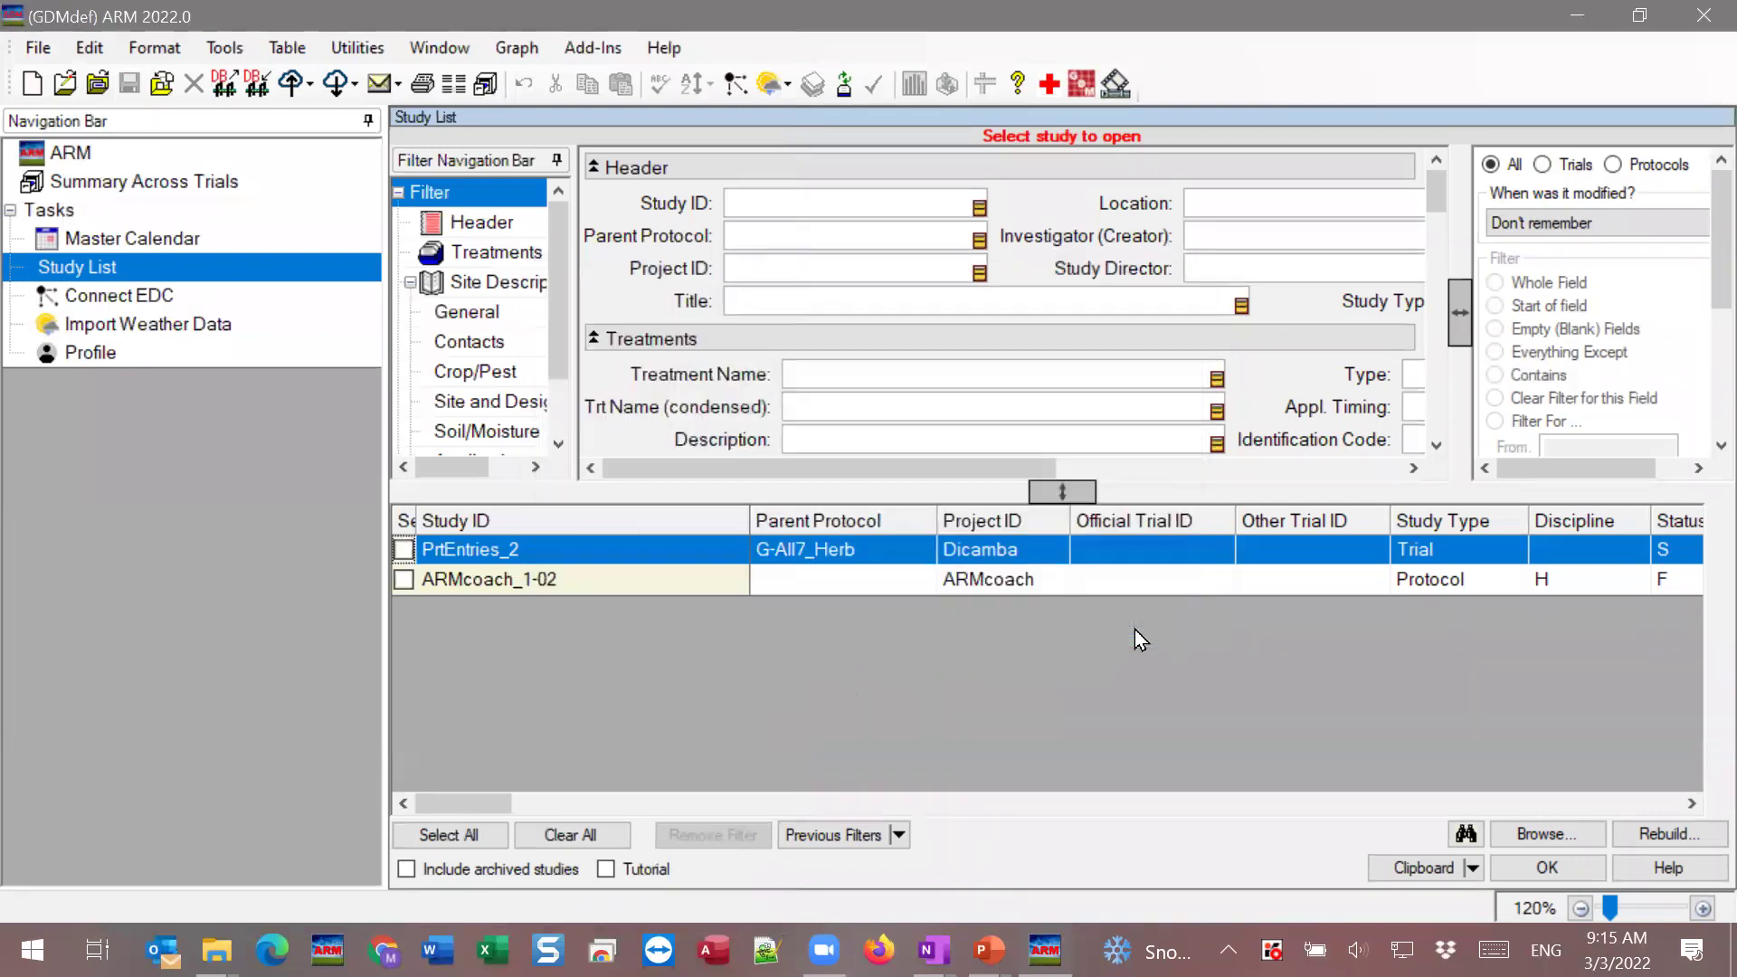
{"action": "left_click", "coordinate": [1074, 331]}
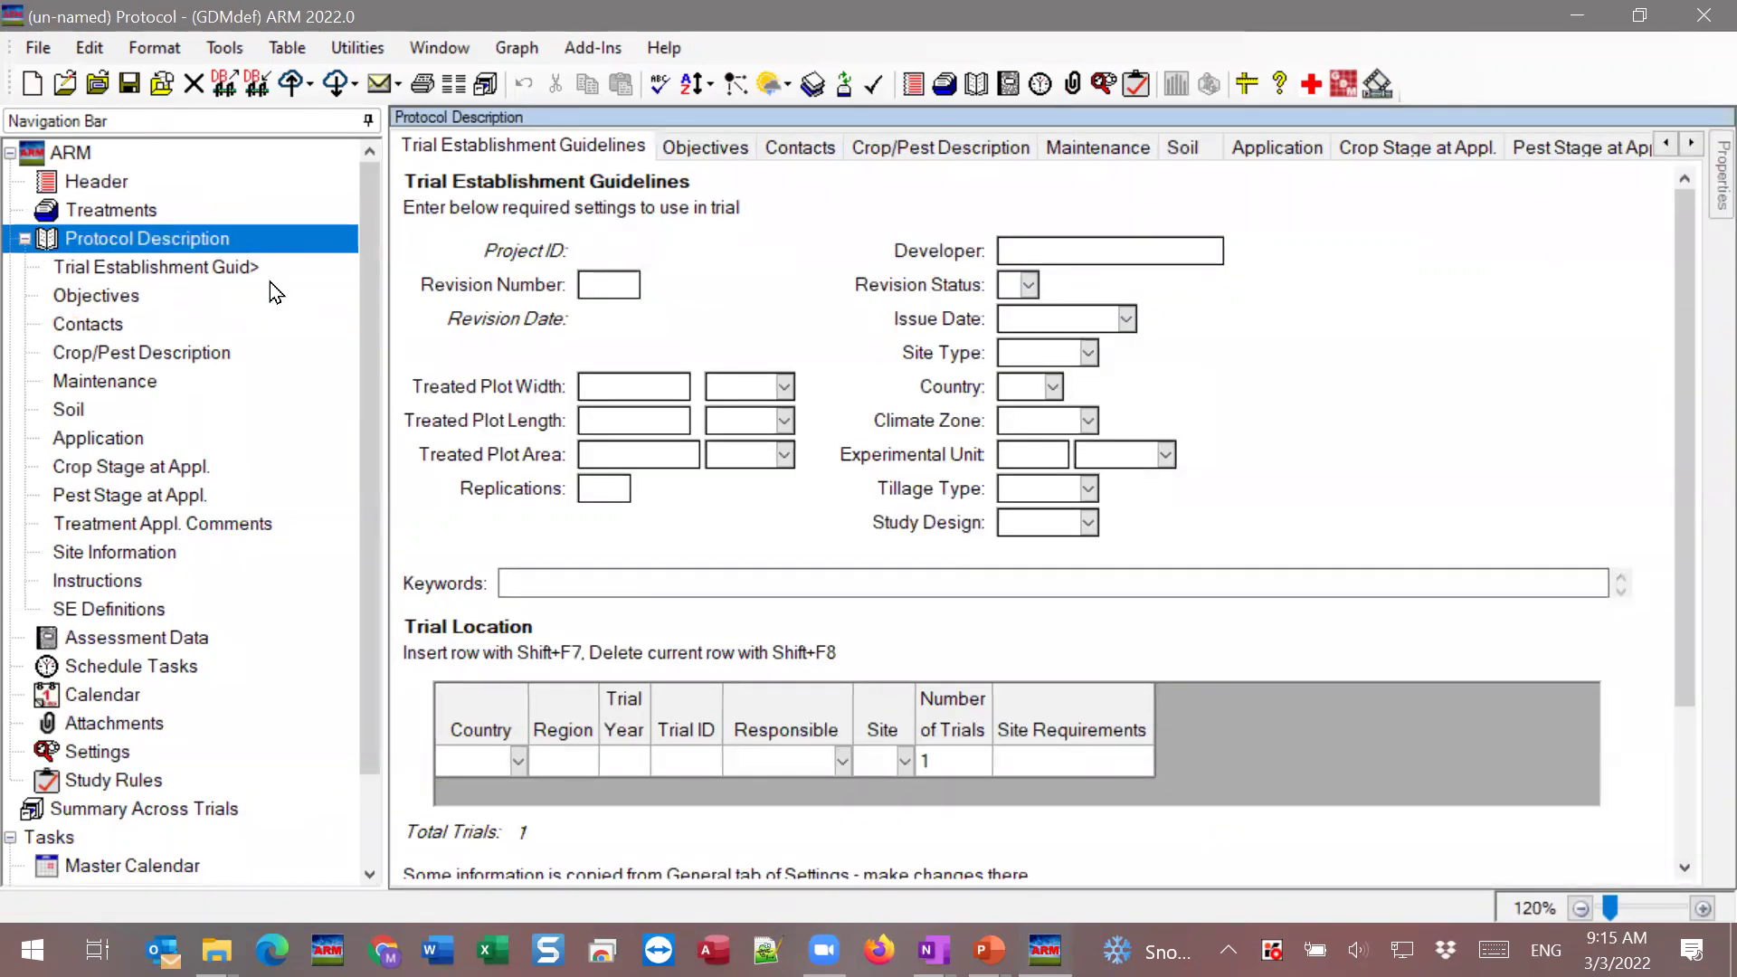
Start a merge from an existing ARM study, choosing protocol ARMcoach_1-02 as the source.
{"action": "left_click", "coordinate": [225, 50]}
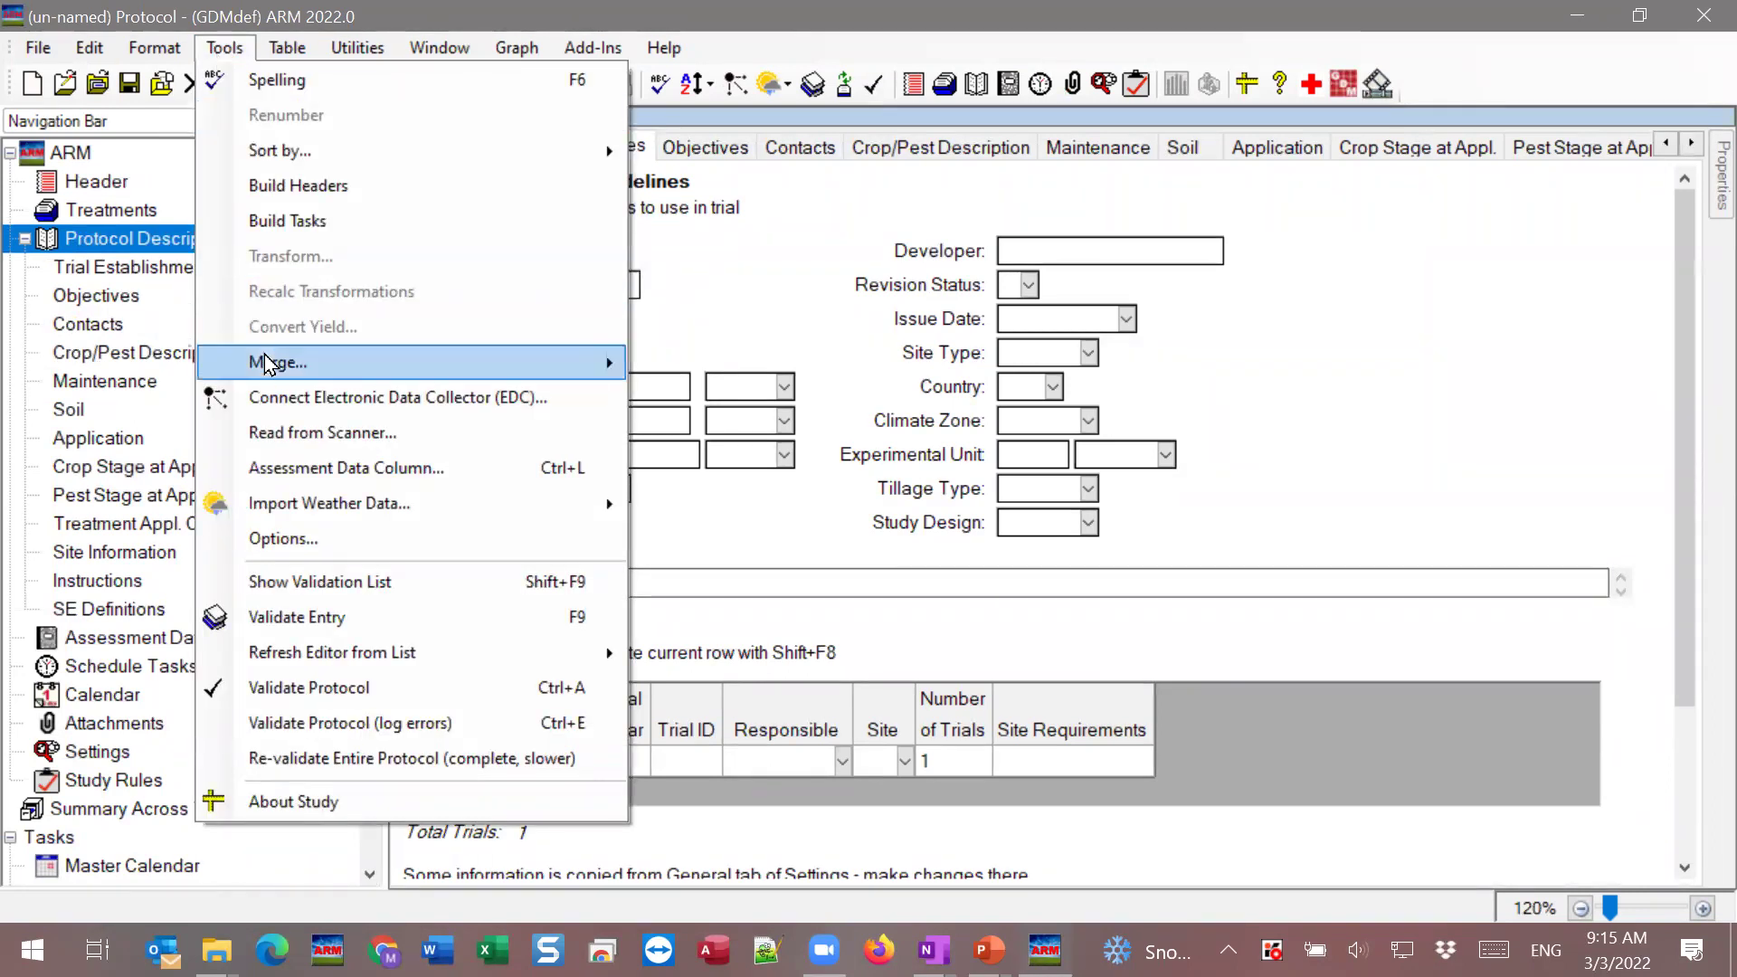
{"action": "mouse_move", "coordinate": [264, 371]}
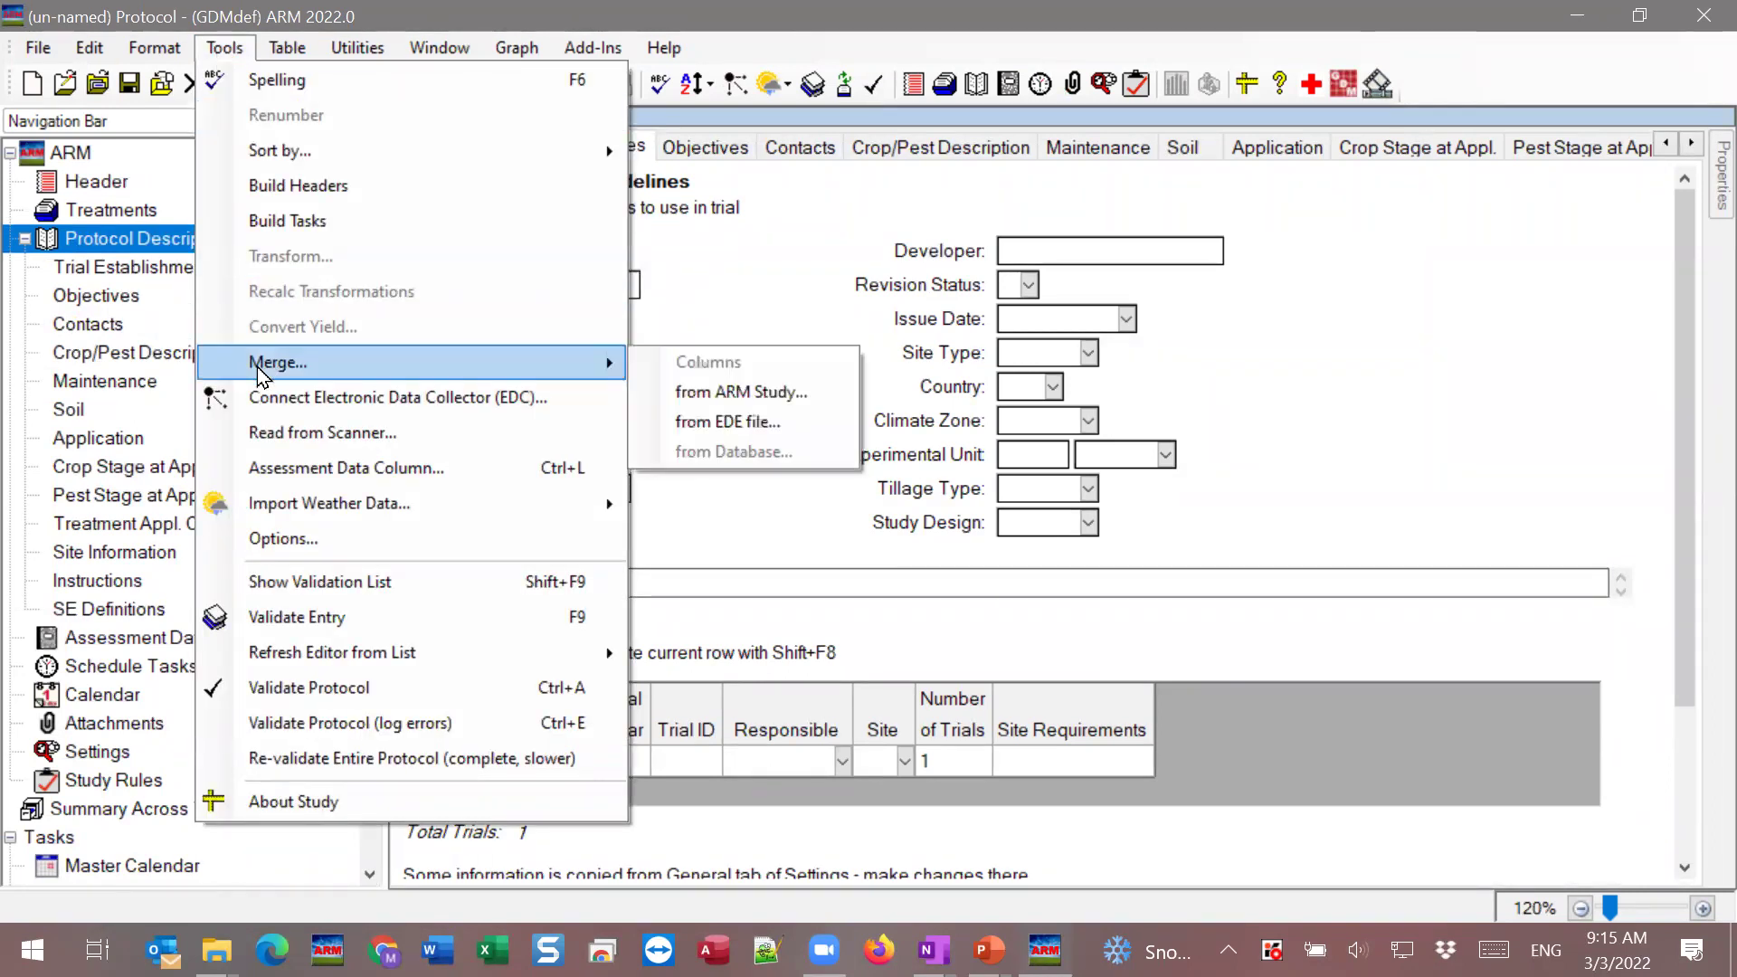
{"action": "left_click", "coordinate": [740, 392]}
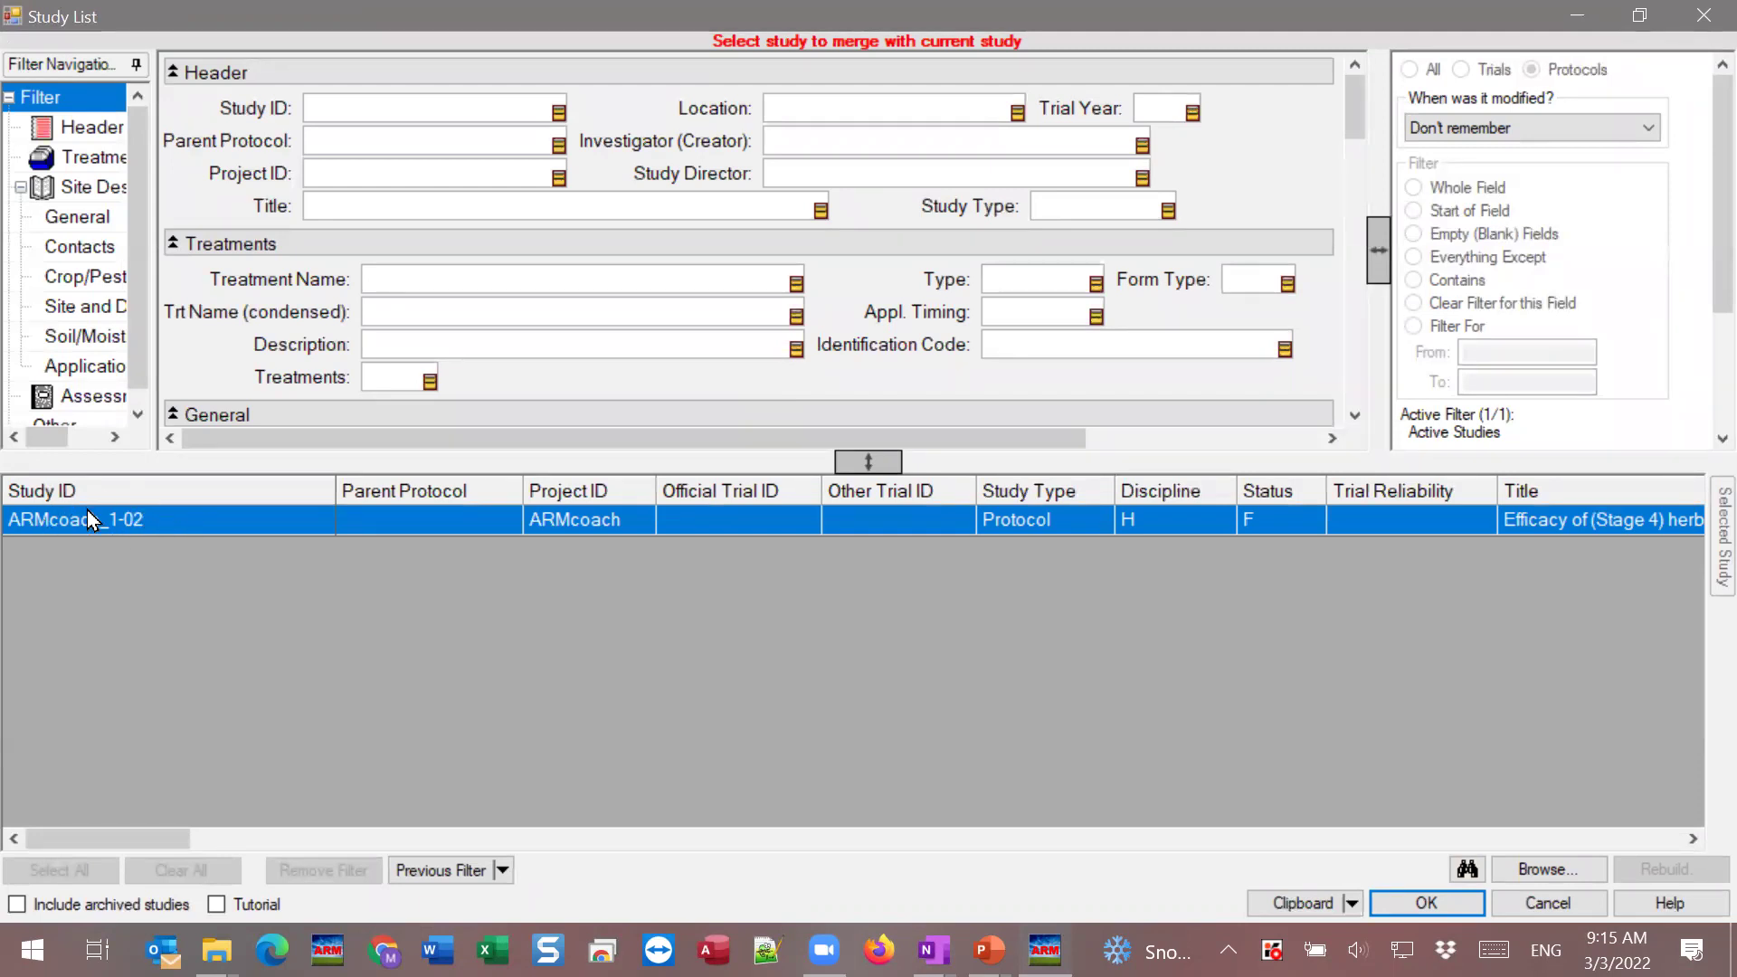
{"action": "left_click", "coordinate": [129, 525]}
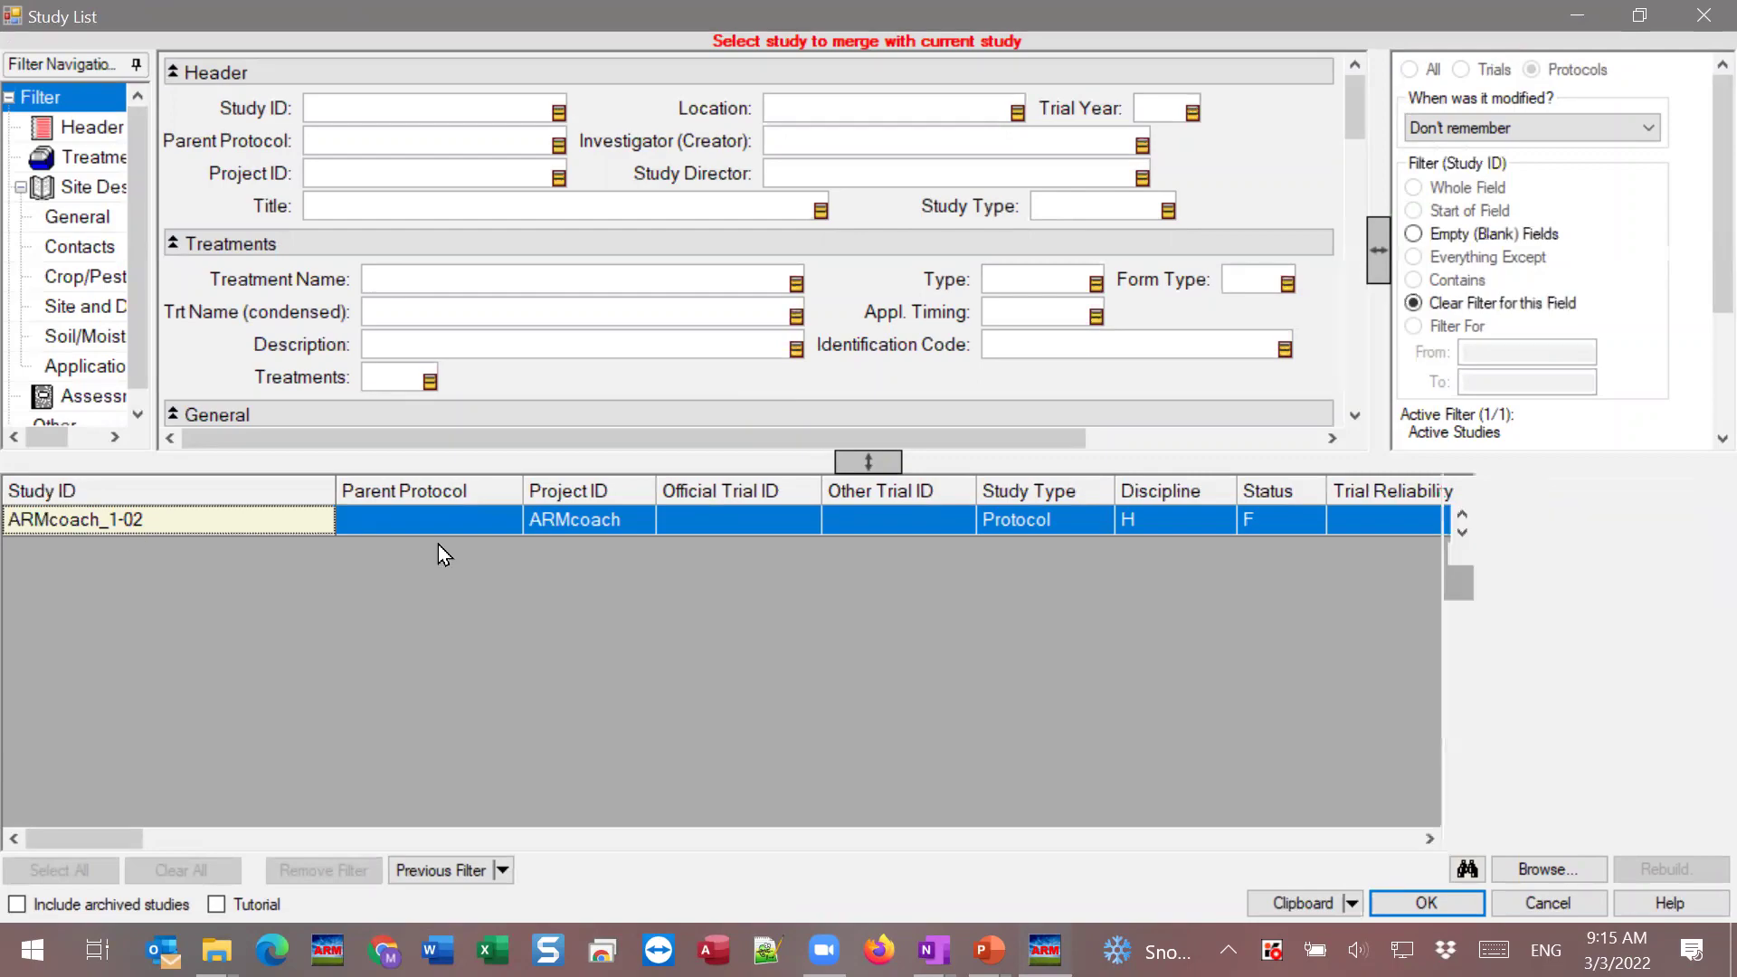
{"action": "key", "text": "Return"}
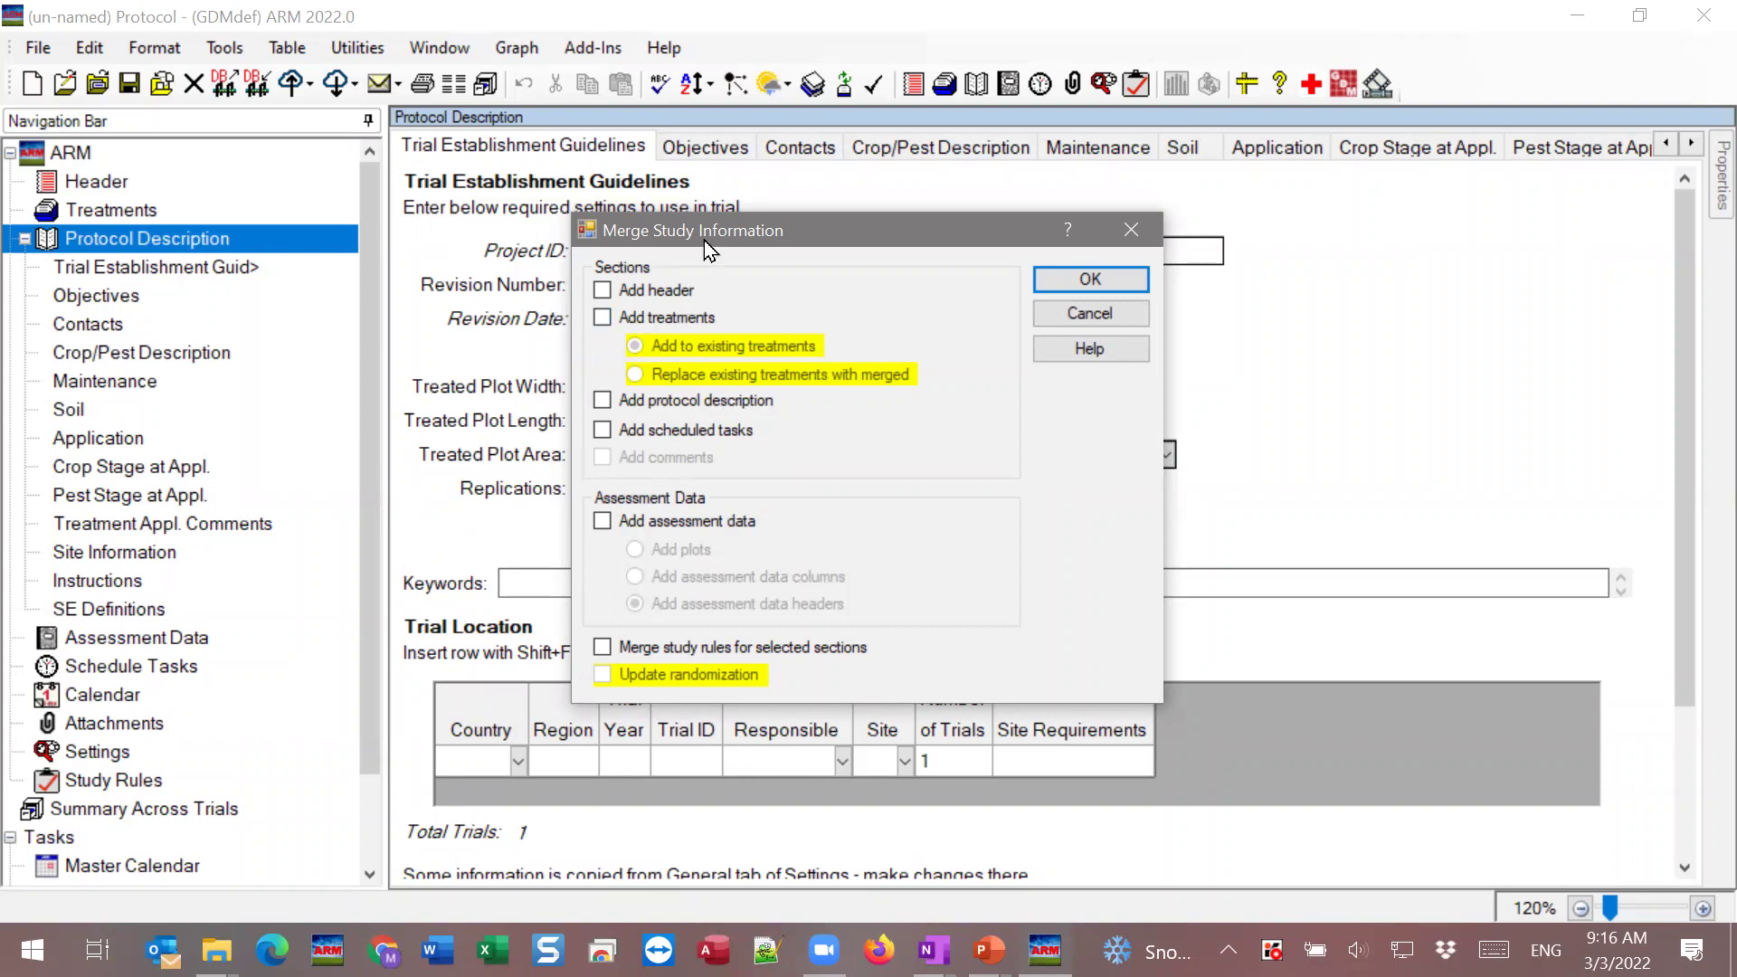
Set the merge to add treatments to existing ones, the protocol description, assessment data headers and study rules for the selected sections.
{"action": "left_click_drag", "start_coordinate": [776, 232], "coordinate": [1360, 256]}
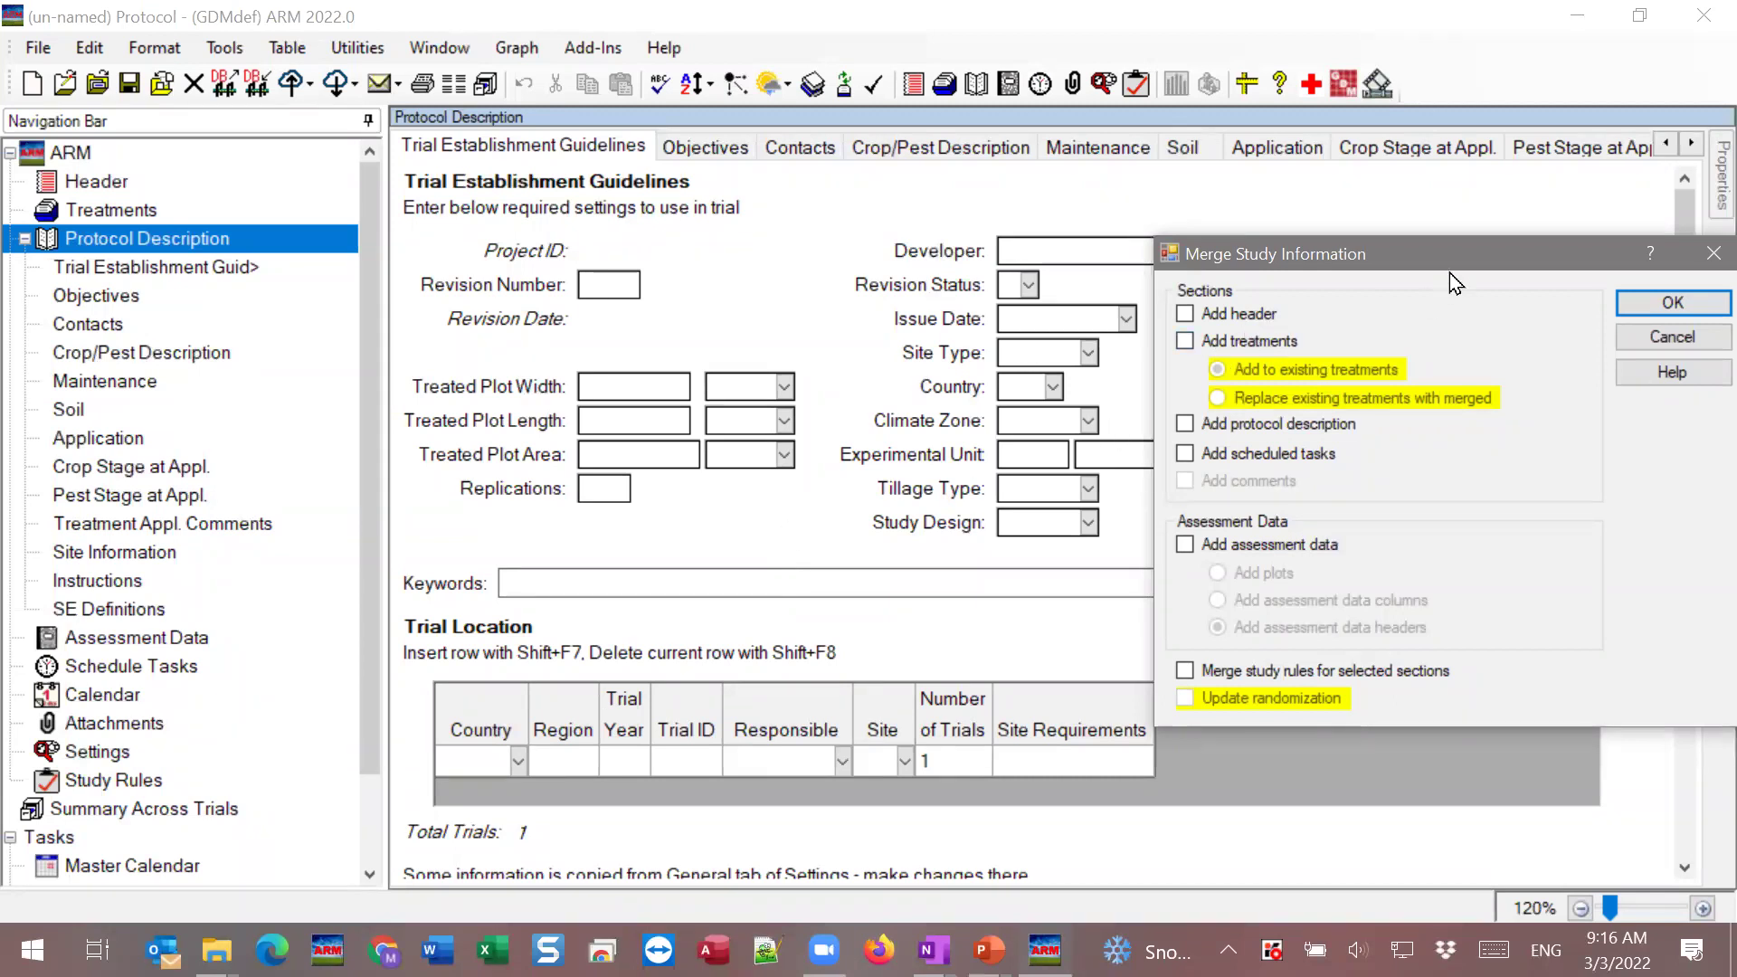
{"action": "left_click_drag", "start_coordinate": [1382, 259], "coordinate": [868, 256]}
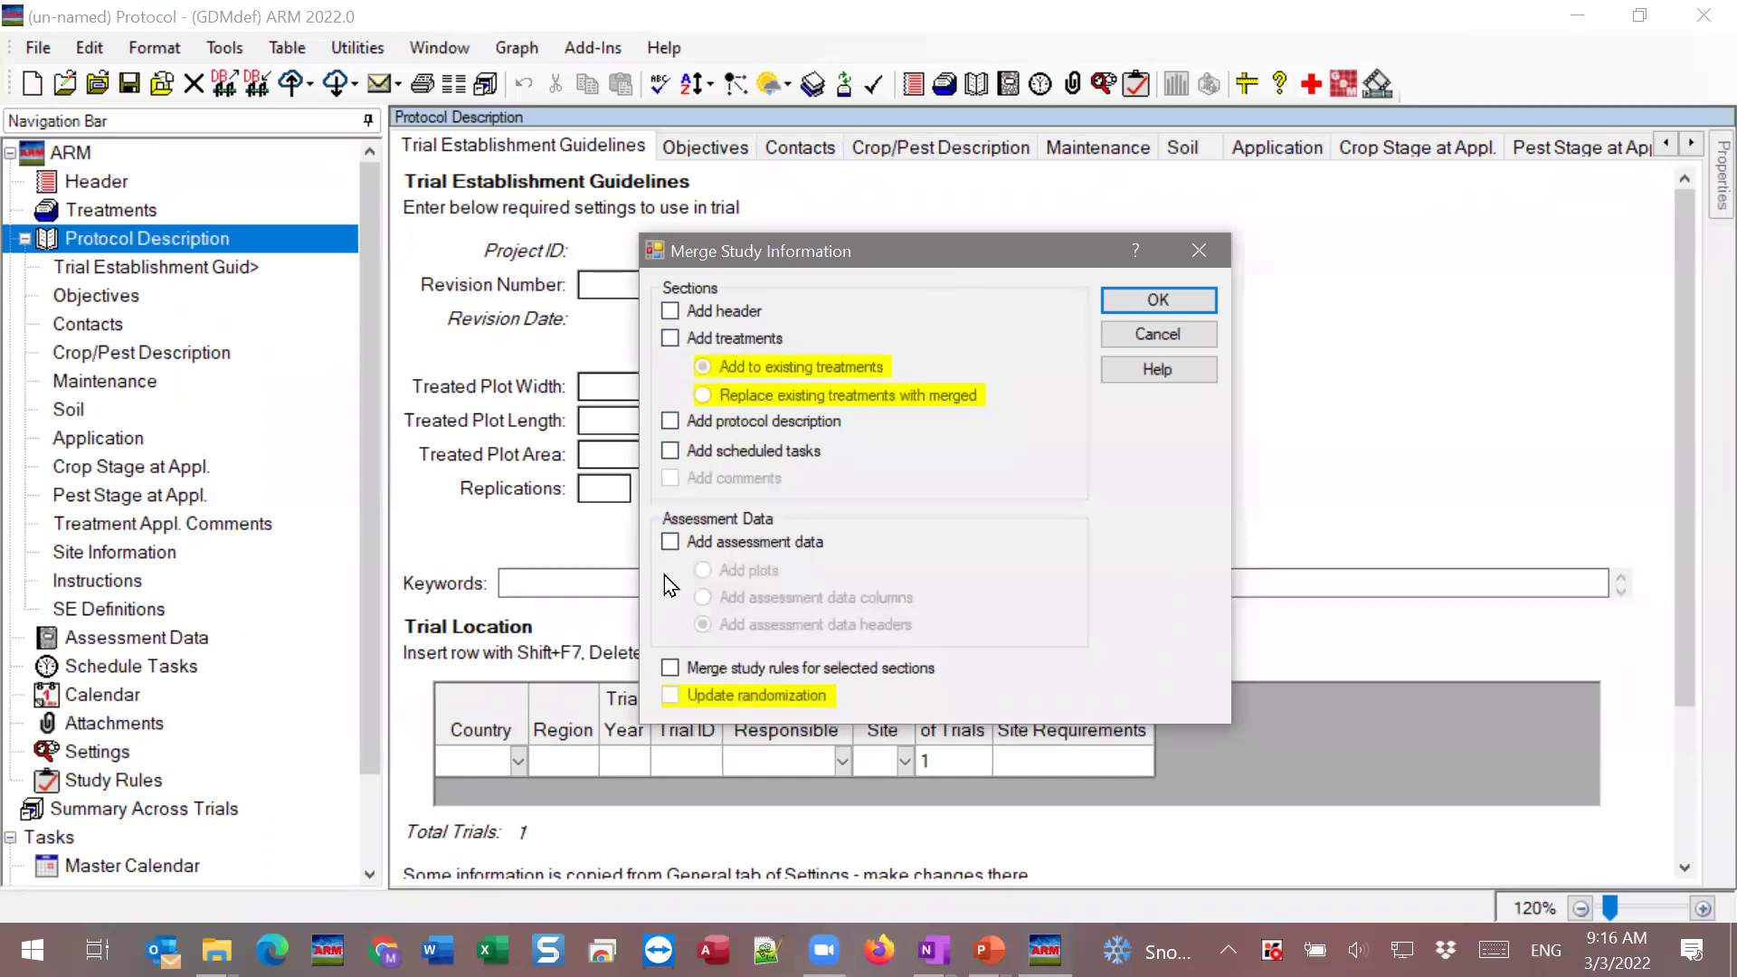
{"action": "left_click", "coordinate": [697, 342]}
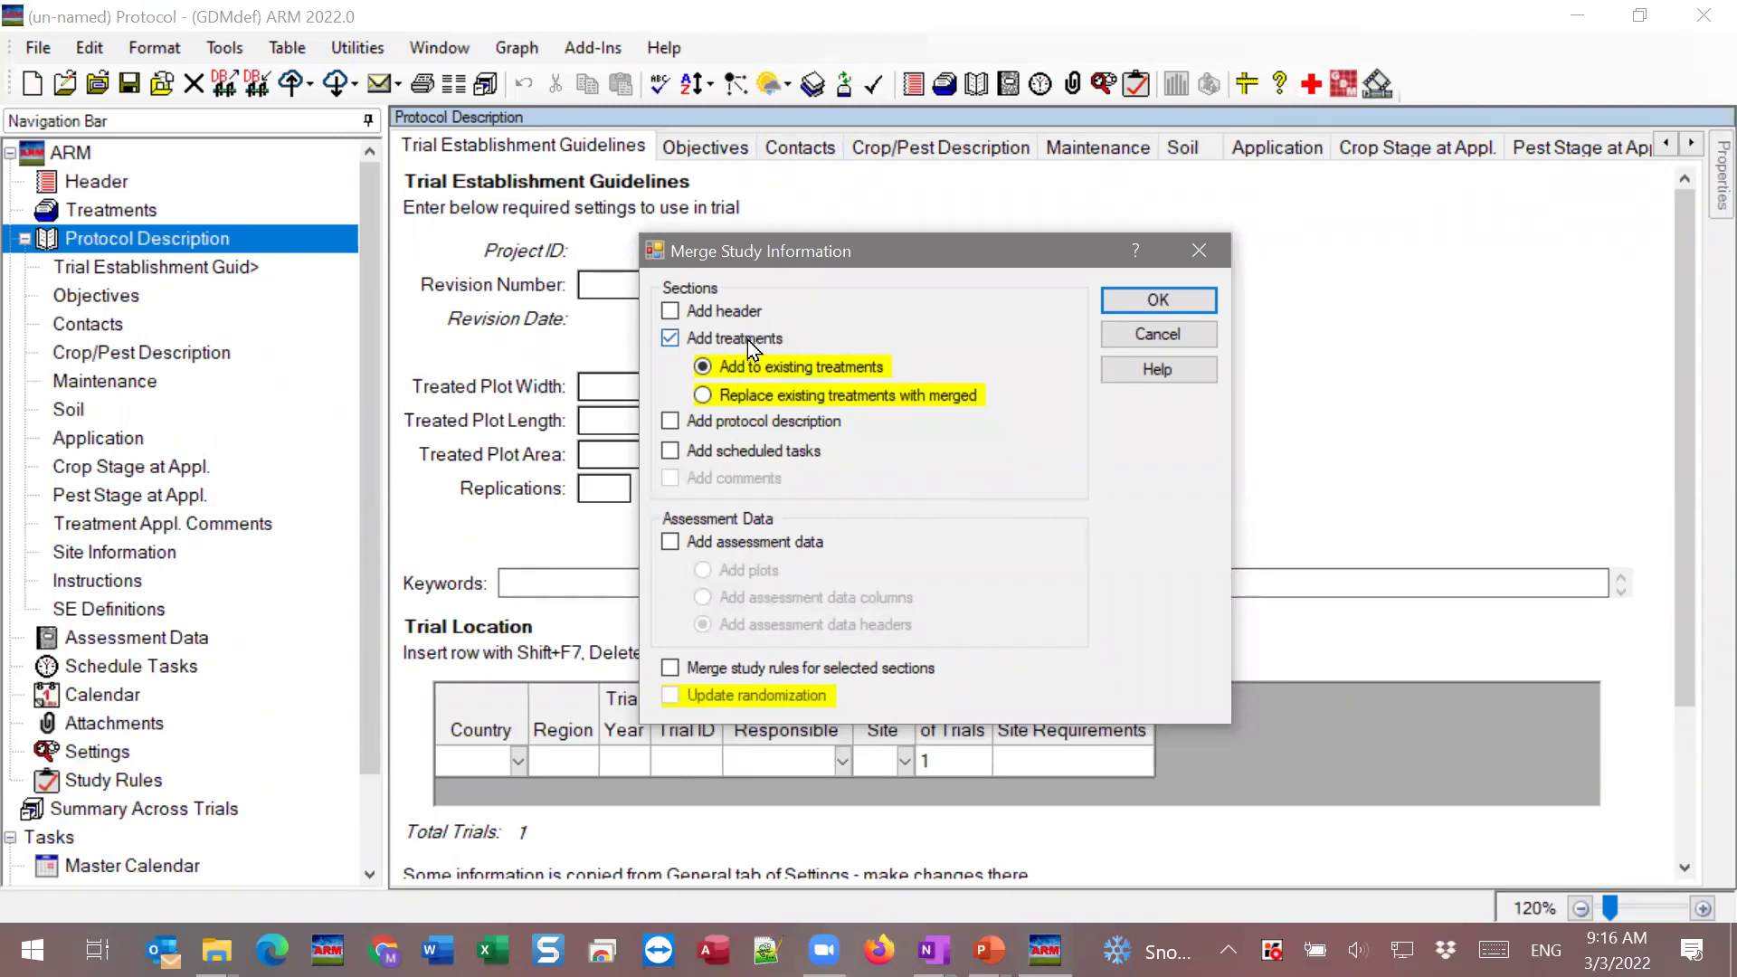
{"action": "left_click", "coordinate": [670, 423]}
{"action": "left_click", "coordinate": [696, 543]}
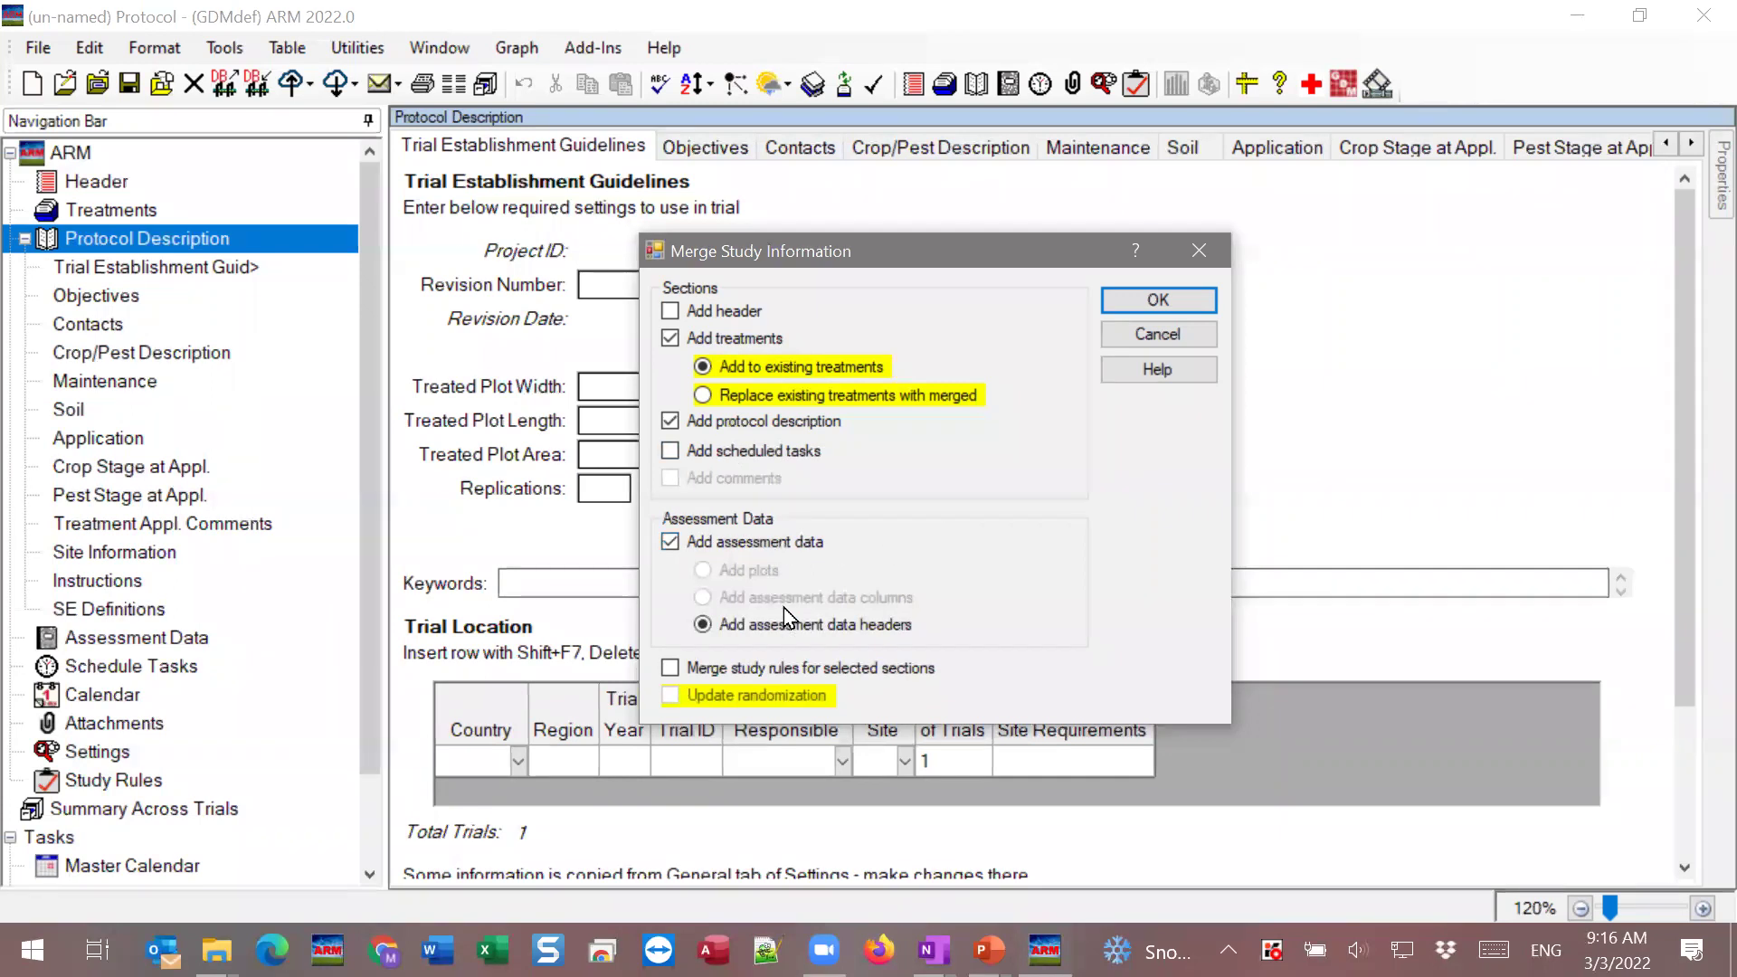
{"action": "mouse_move", "coordinate": [785, 633]}
{"action": "mouse_move", "coordinate": [838, 333]}
{"action": "mouse_move", "coordinate": [840, 627]}
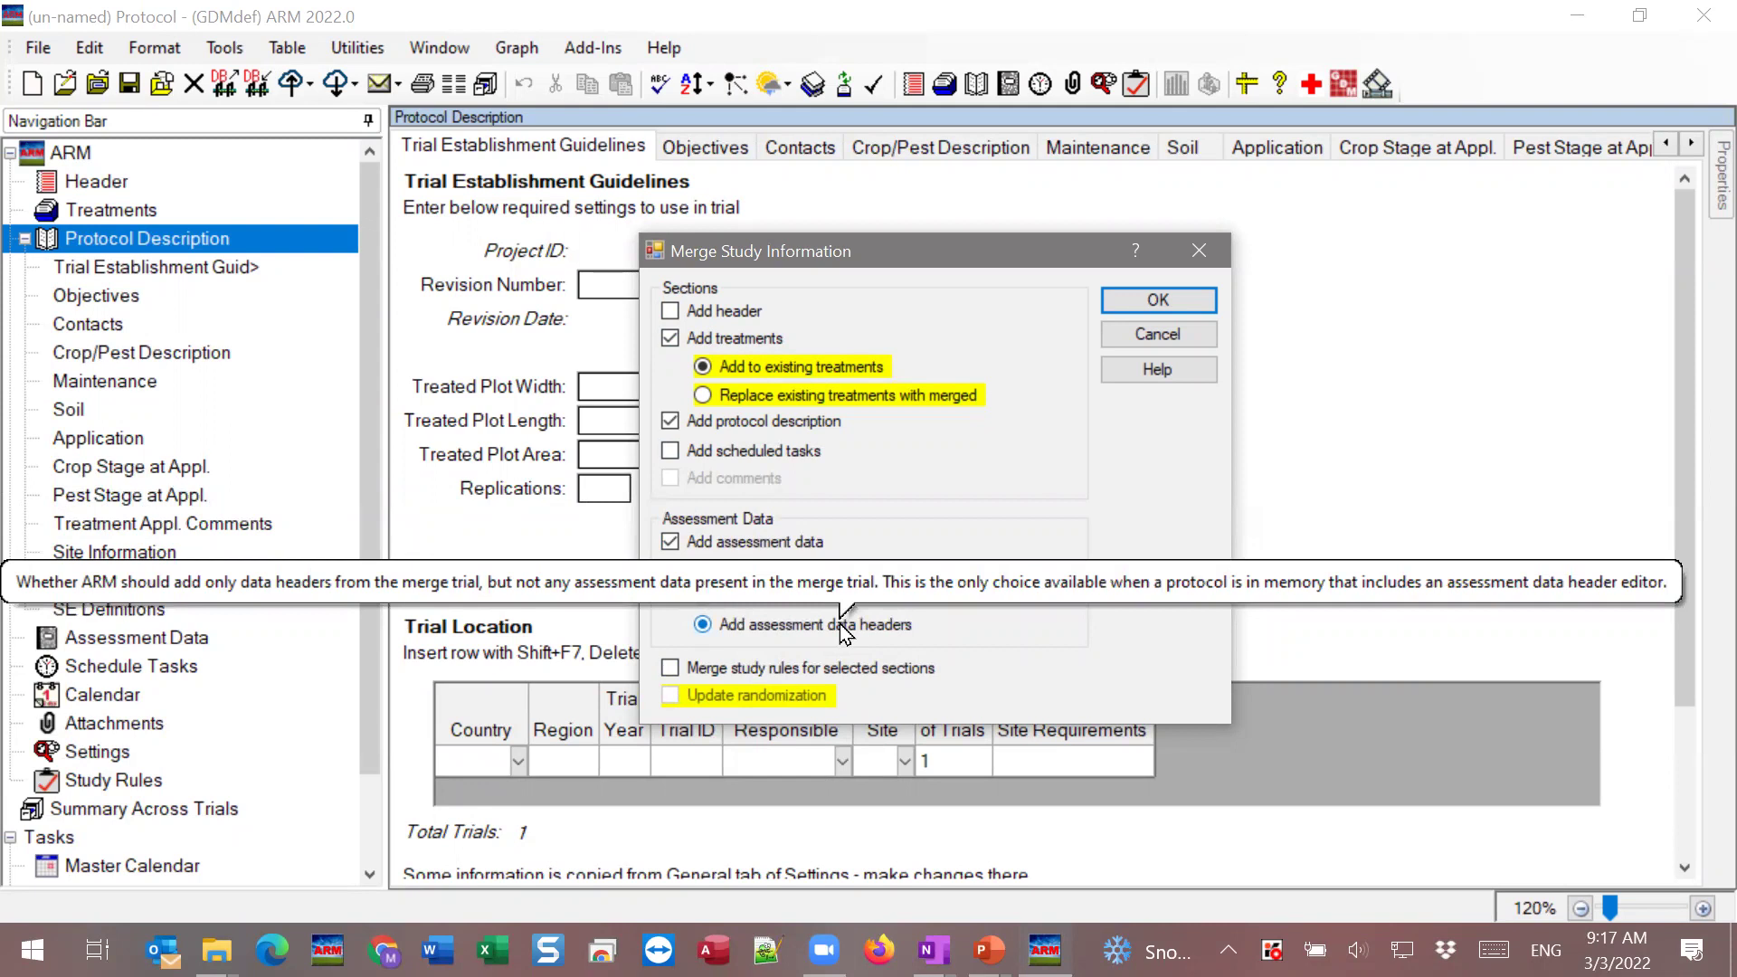
{"action": "left_click", "coordinate": [672, 669]}
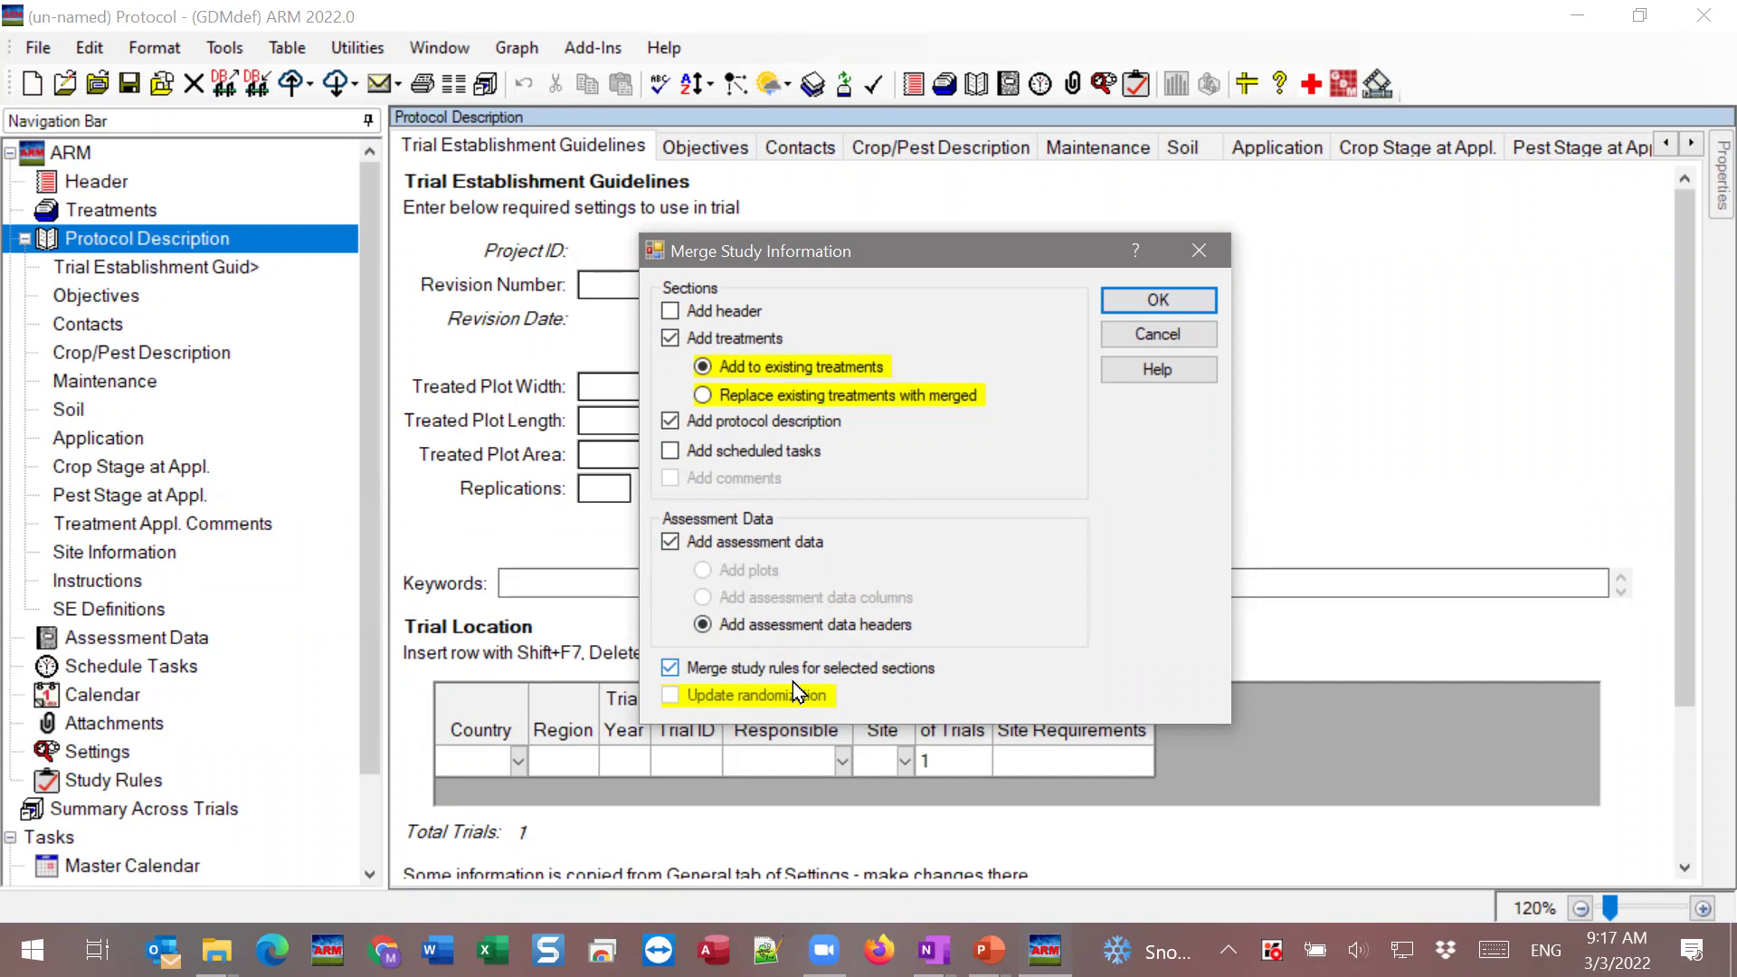
{"action": "mouse_move", "coordinate": [829, 666]}
{"action": "left_click", "coordinate": [1144, 308]}
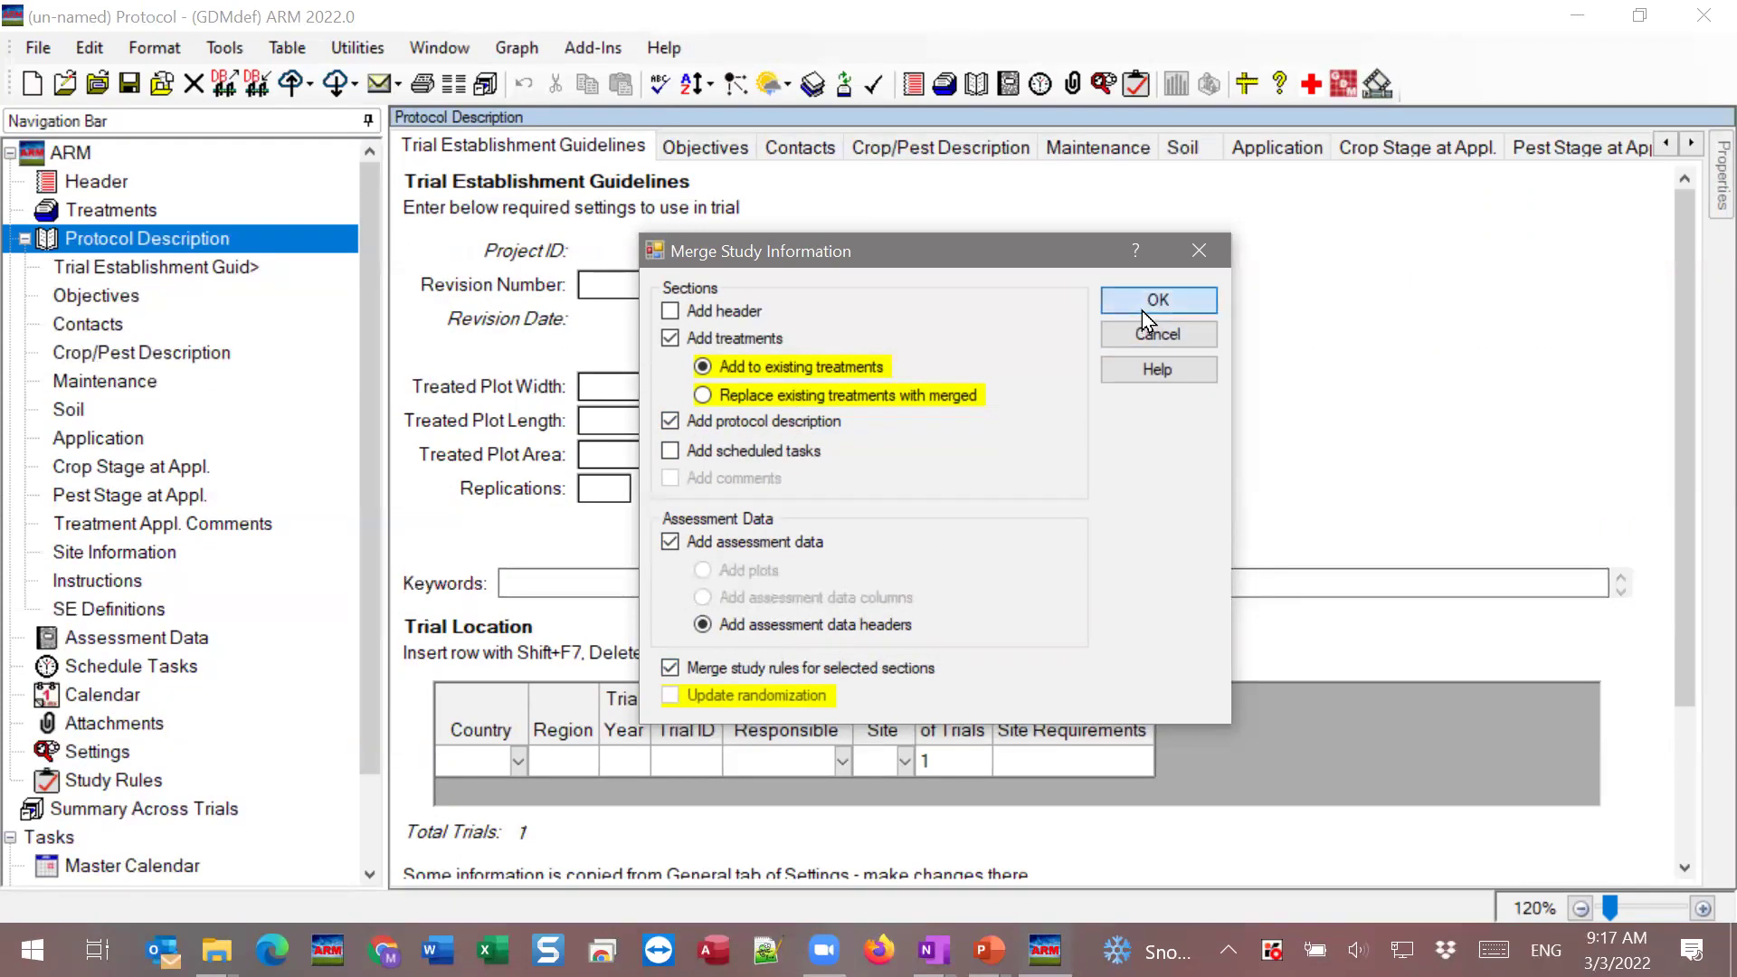
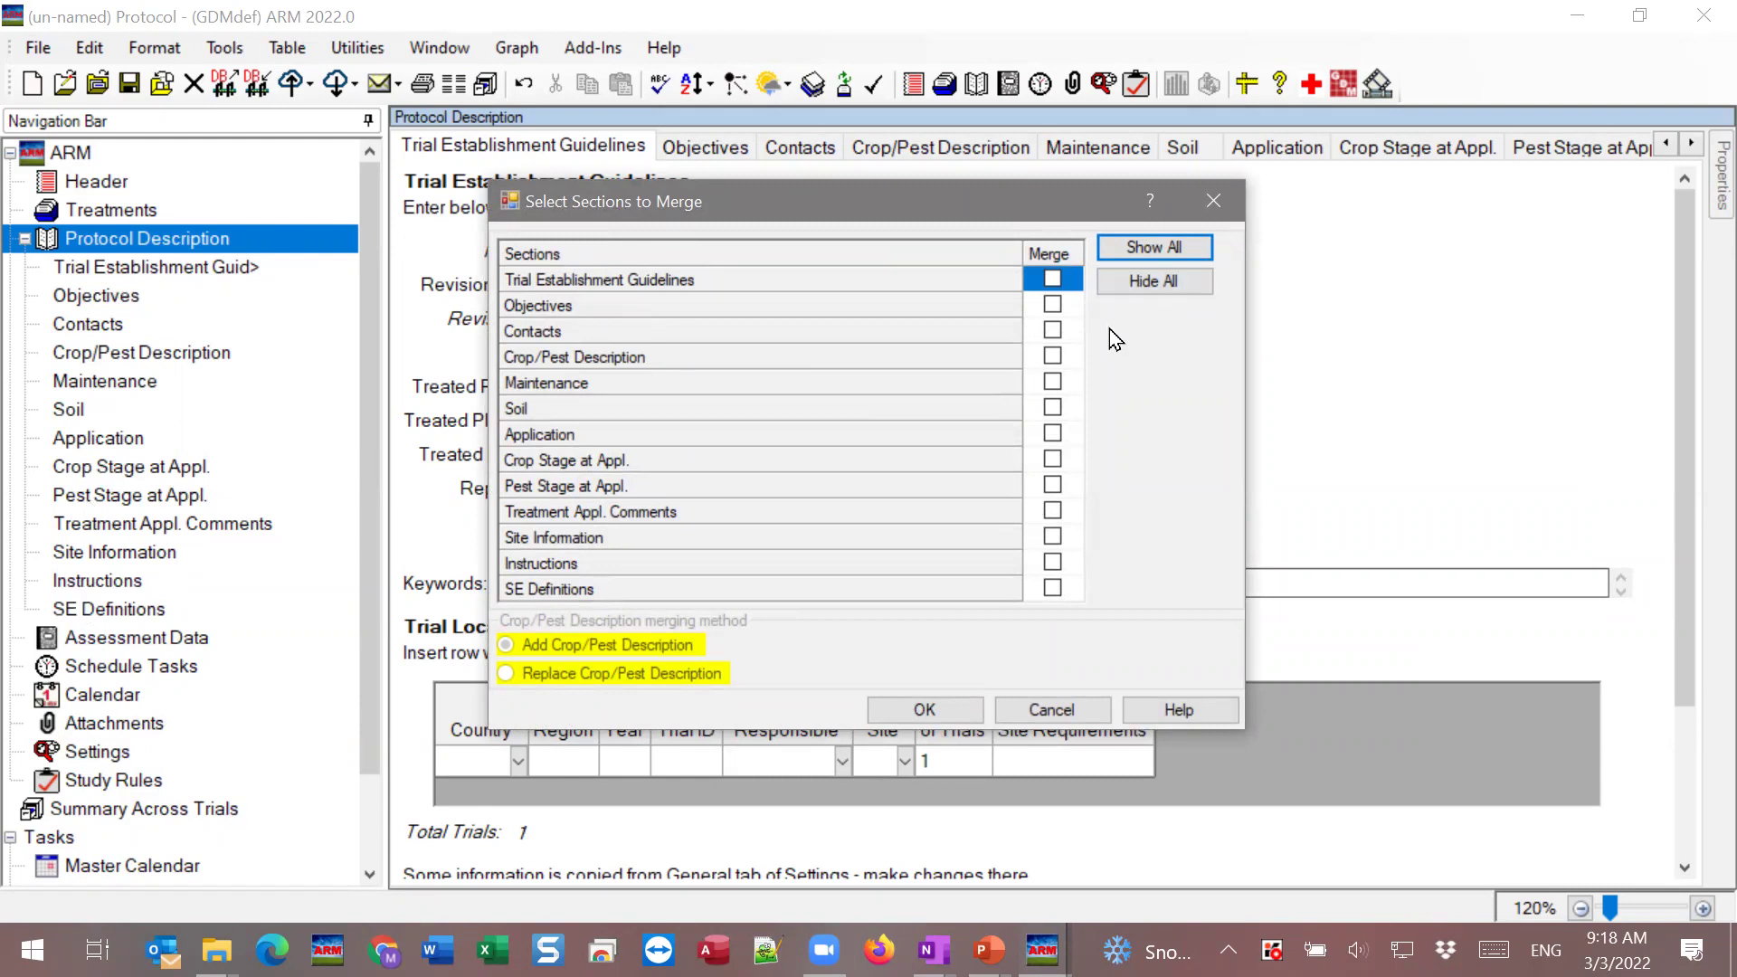
Include Trial Establishment Guidelines, Objectives, Crop/Pest Description, Application and Instructions in the merge, using the Add Crop/Pest Description method.
{"action": "left_click", "coordinate": [1053, 304]}
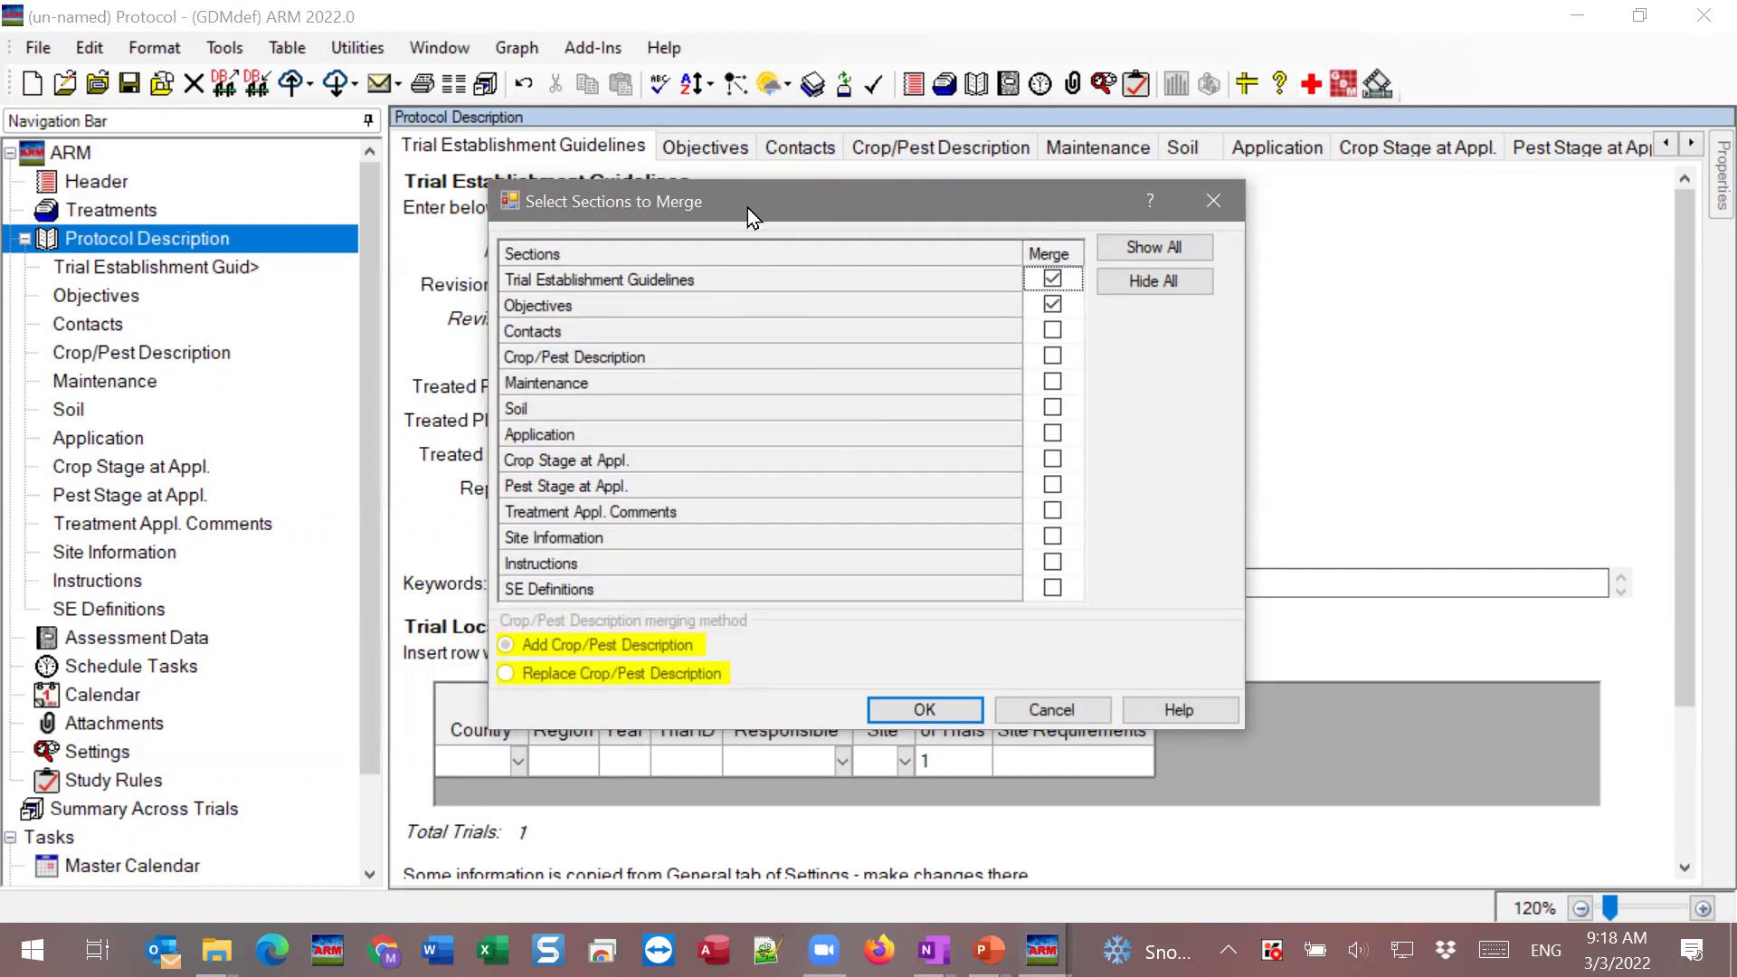
{"action": "left_click_drag", "start_coordinate": [748, 208], "coordinate": [753, 215]}
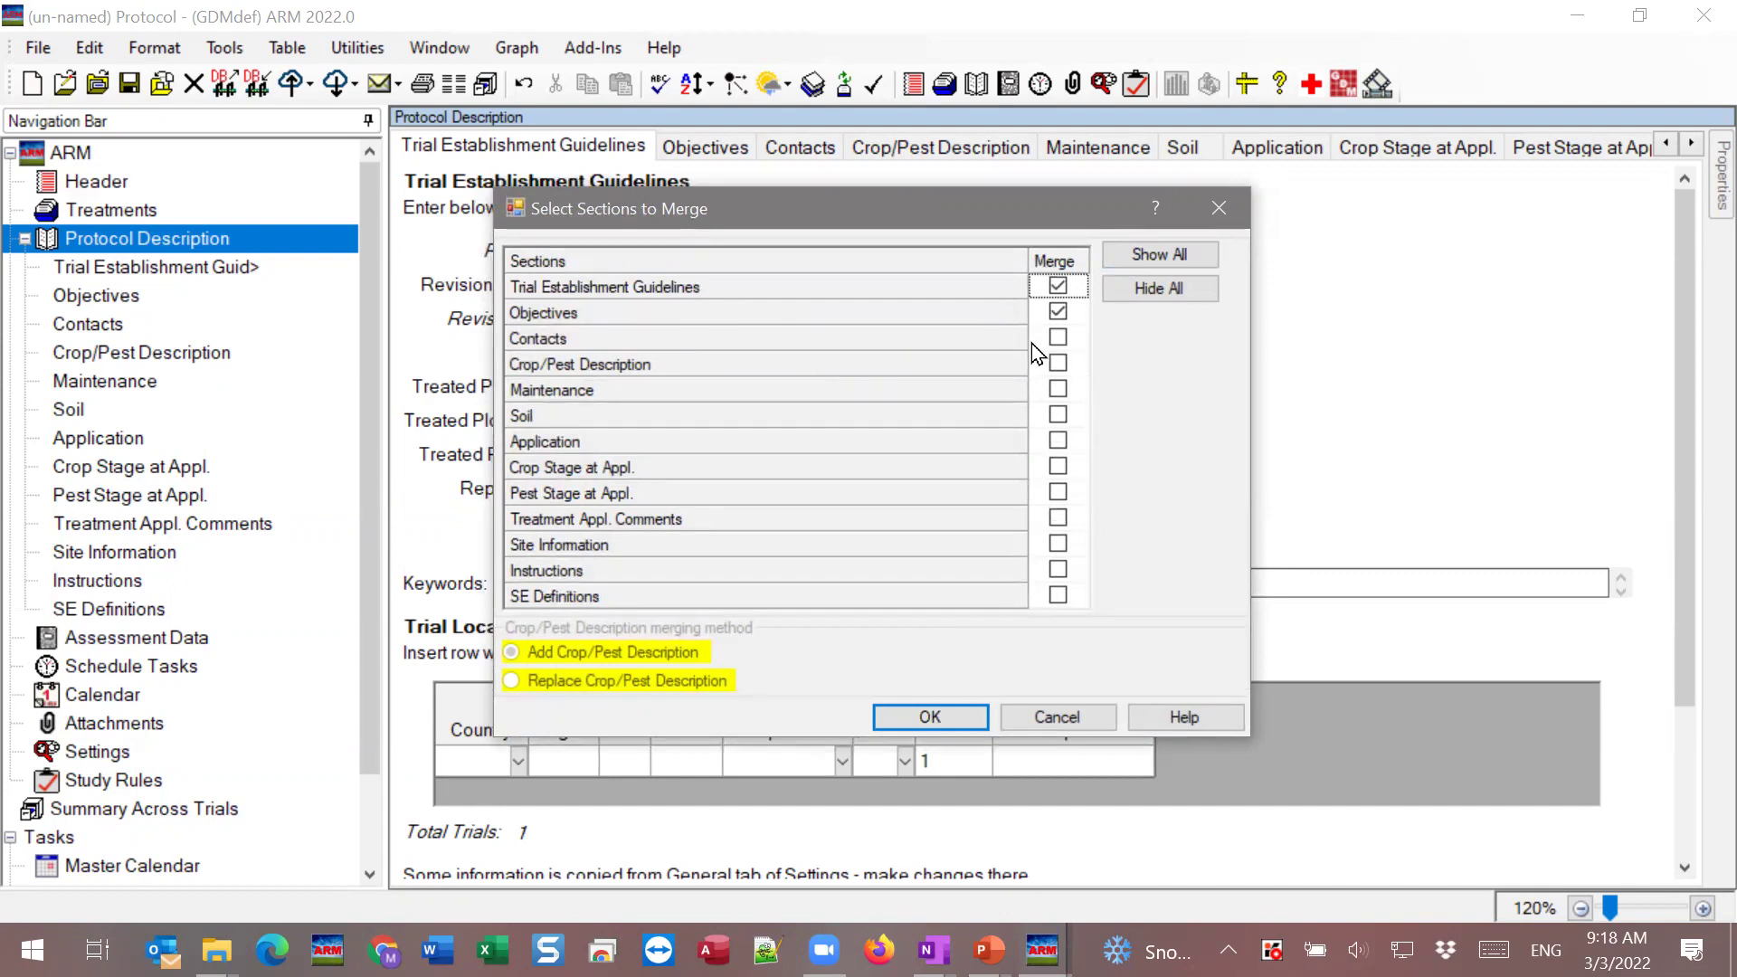
{"action": "left_click", "coordinate": [1057, 362]}
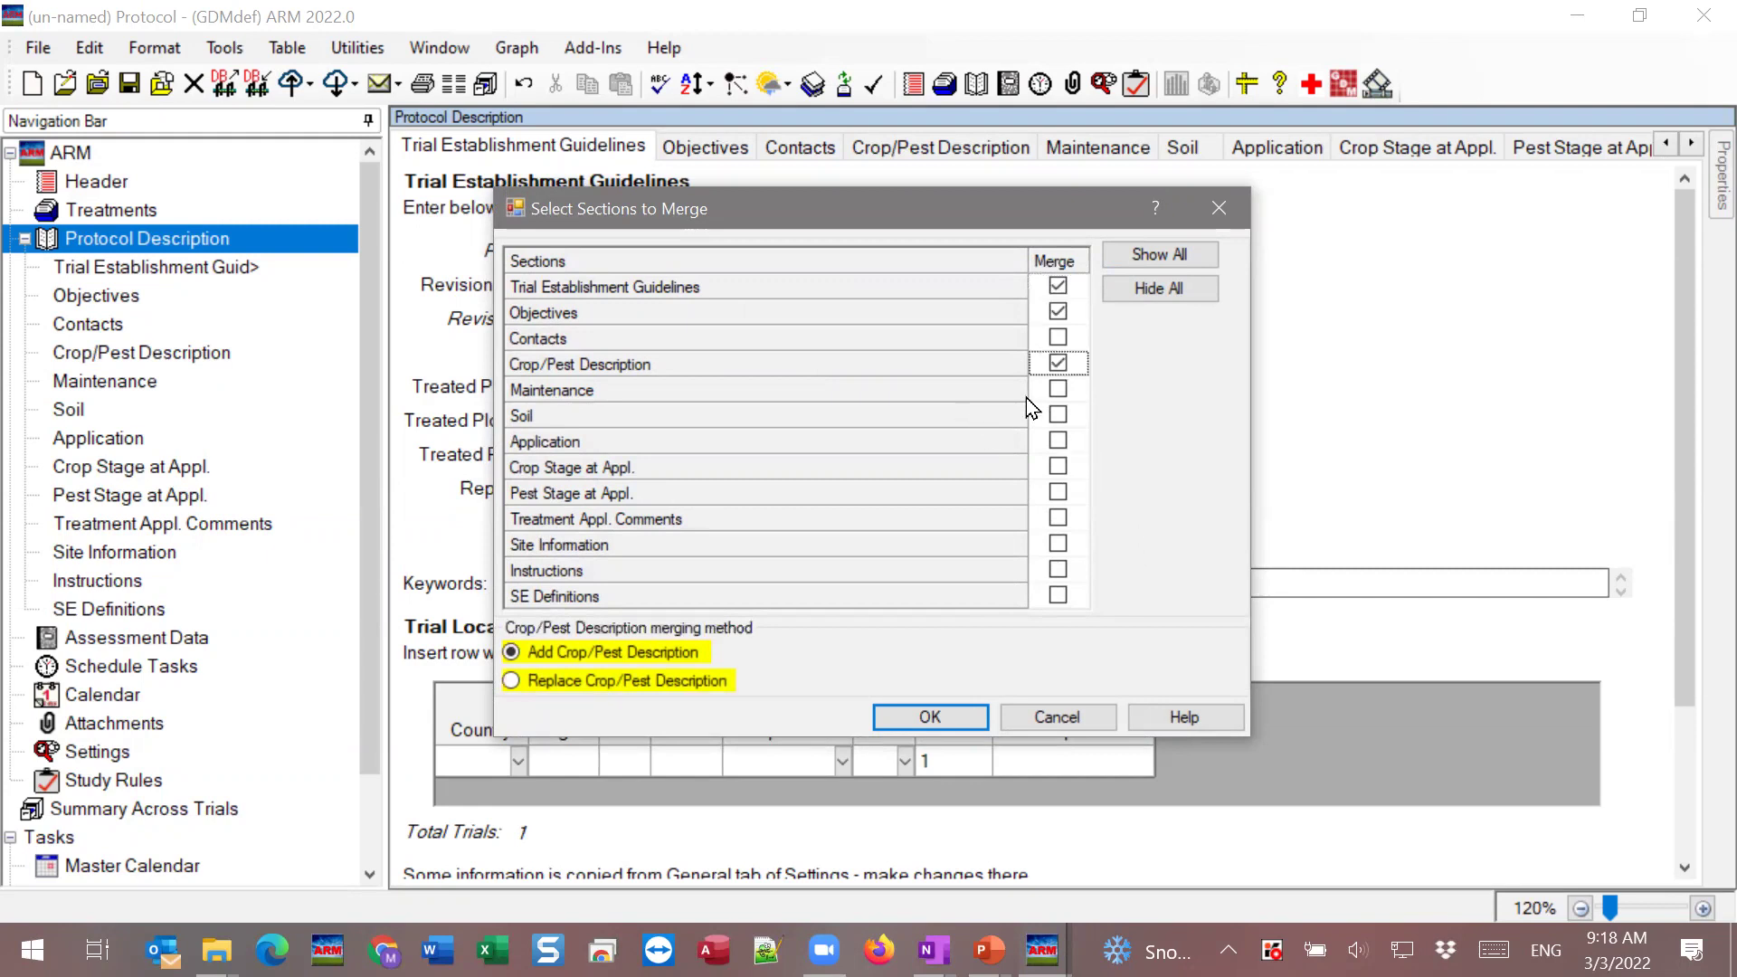
{"action": "left_click", "coordinate": [1056, 441]}
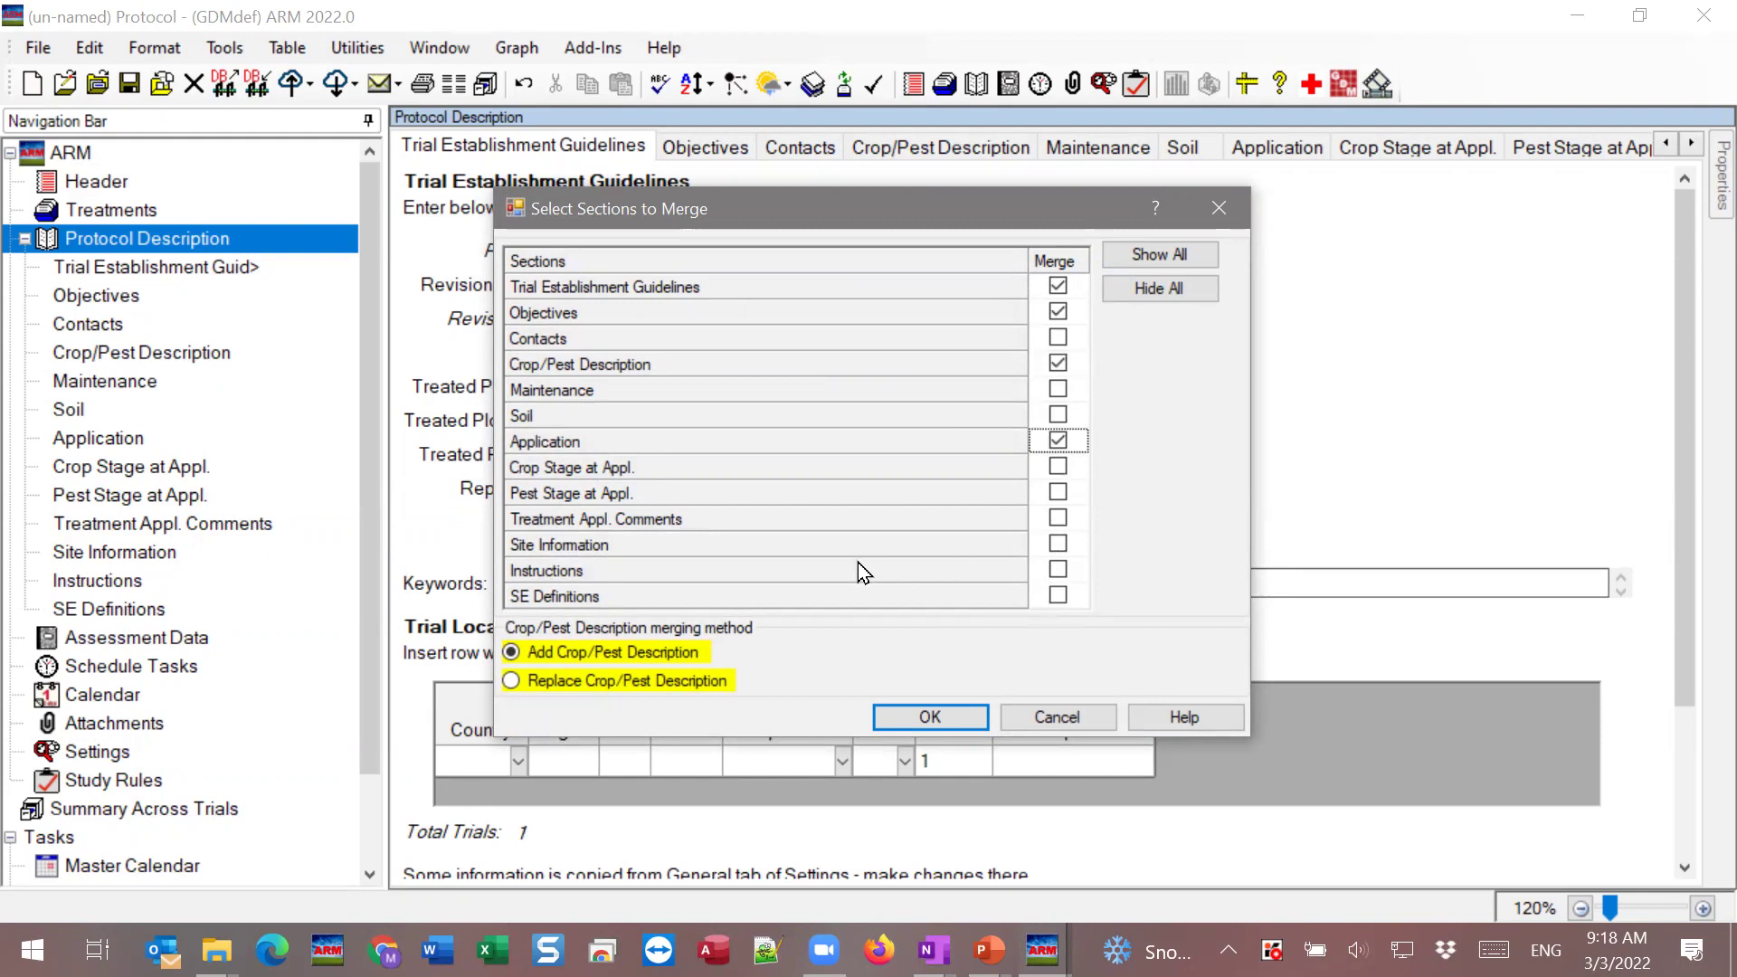
{"action": "left_click", "coordinate": [1057, 569]}
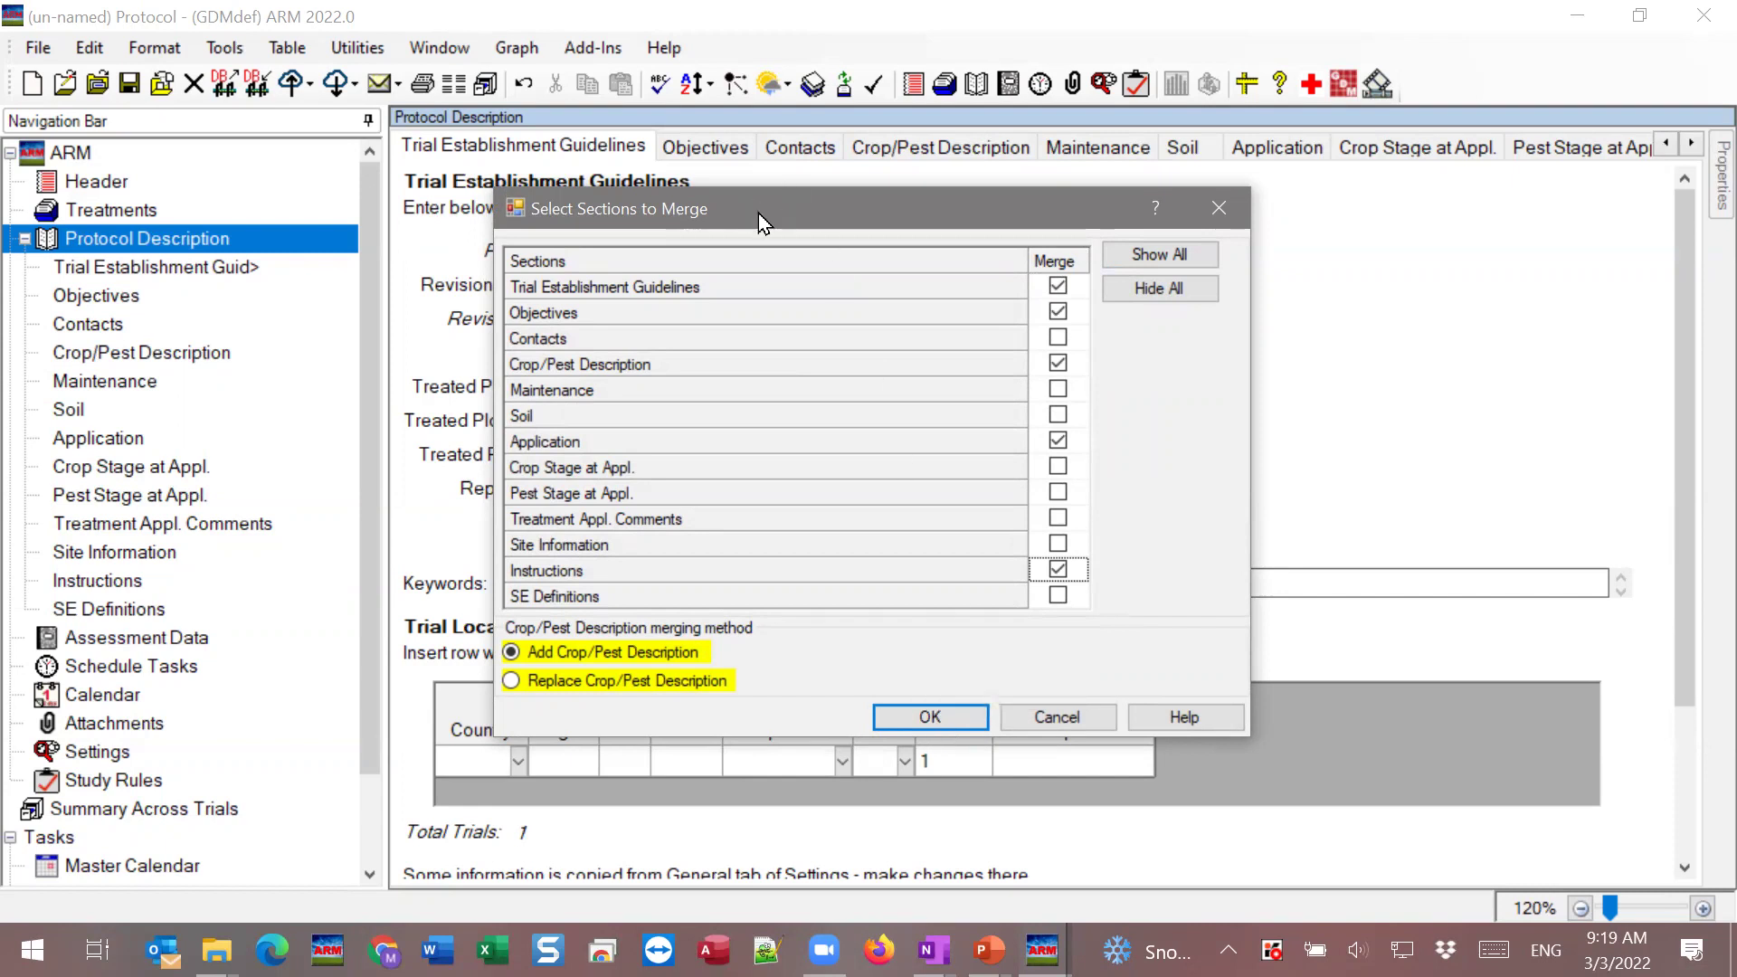
{"action": "left_click_drag", "start_coordinate": [758, 214], "coordinate": [1046, 225]}
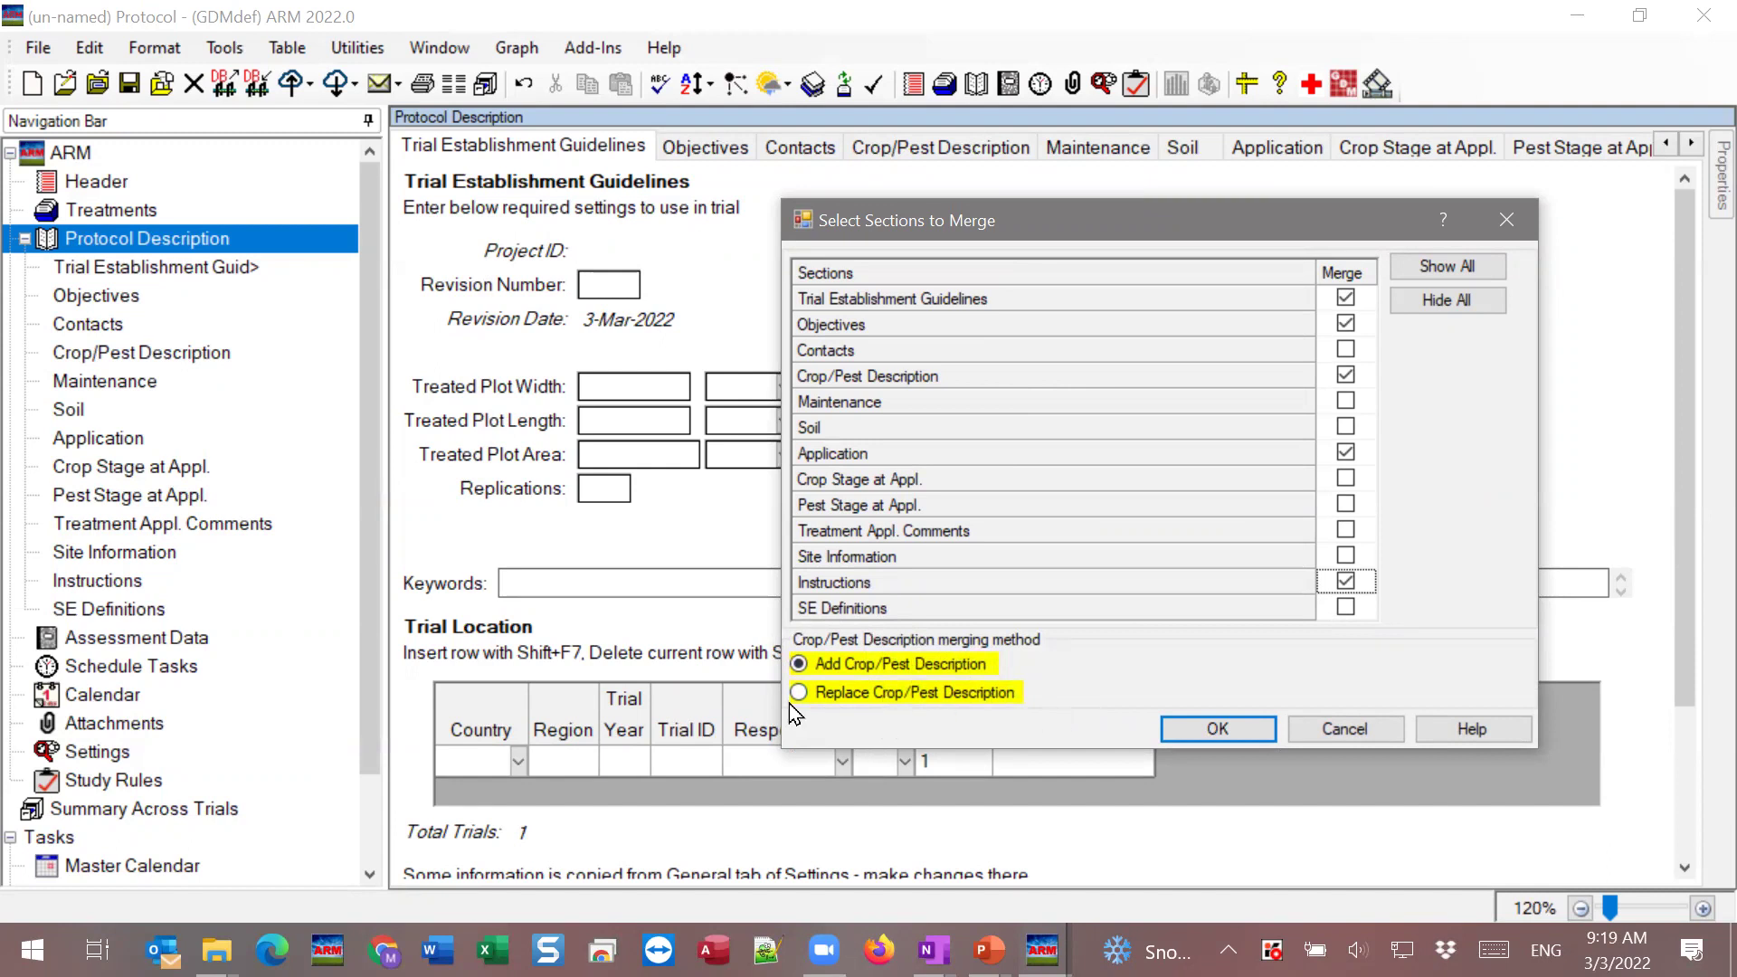
{"action": "left_click", "coordinate": [841, 692]}
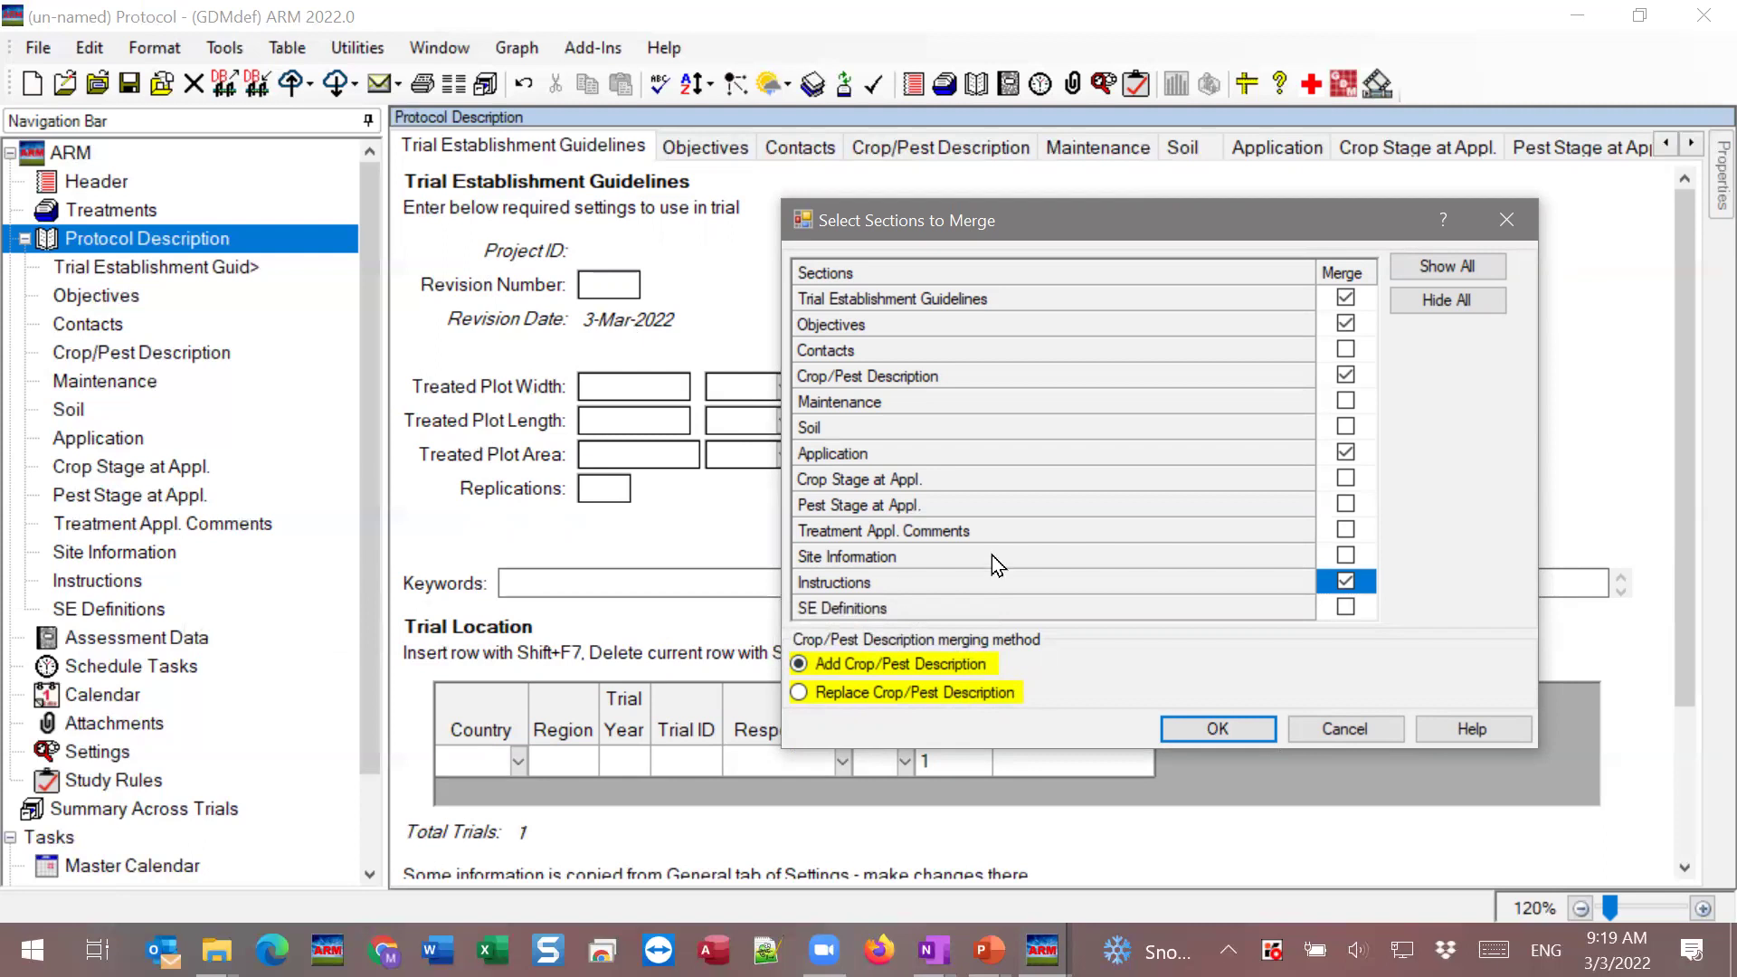
Run the merge, accepting all dates before 1-Jan-1900 and updating the source protocol's date entries to the current year.
{"action": "left_click", "coordinate": [1213, 726]}
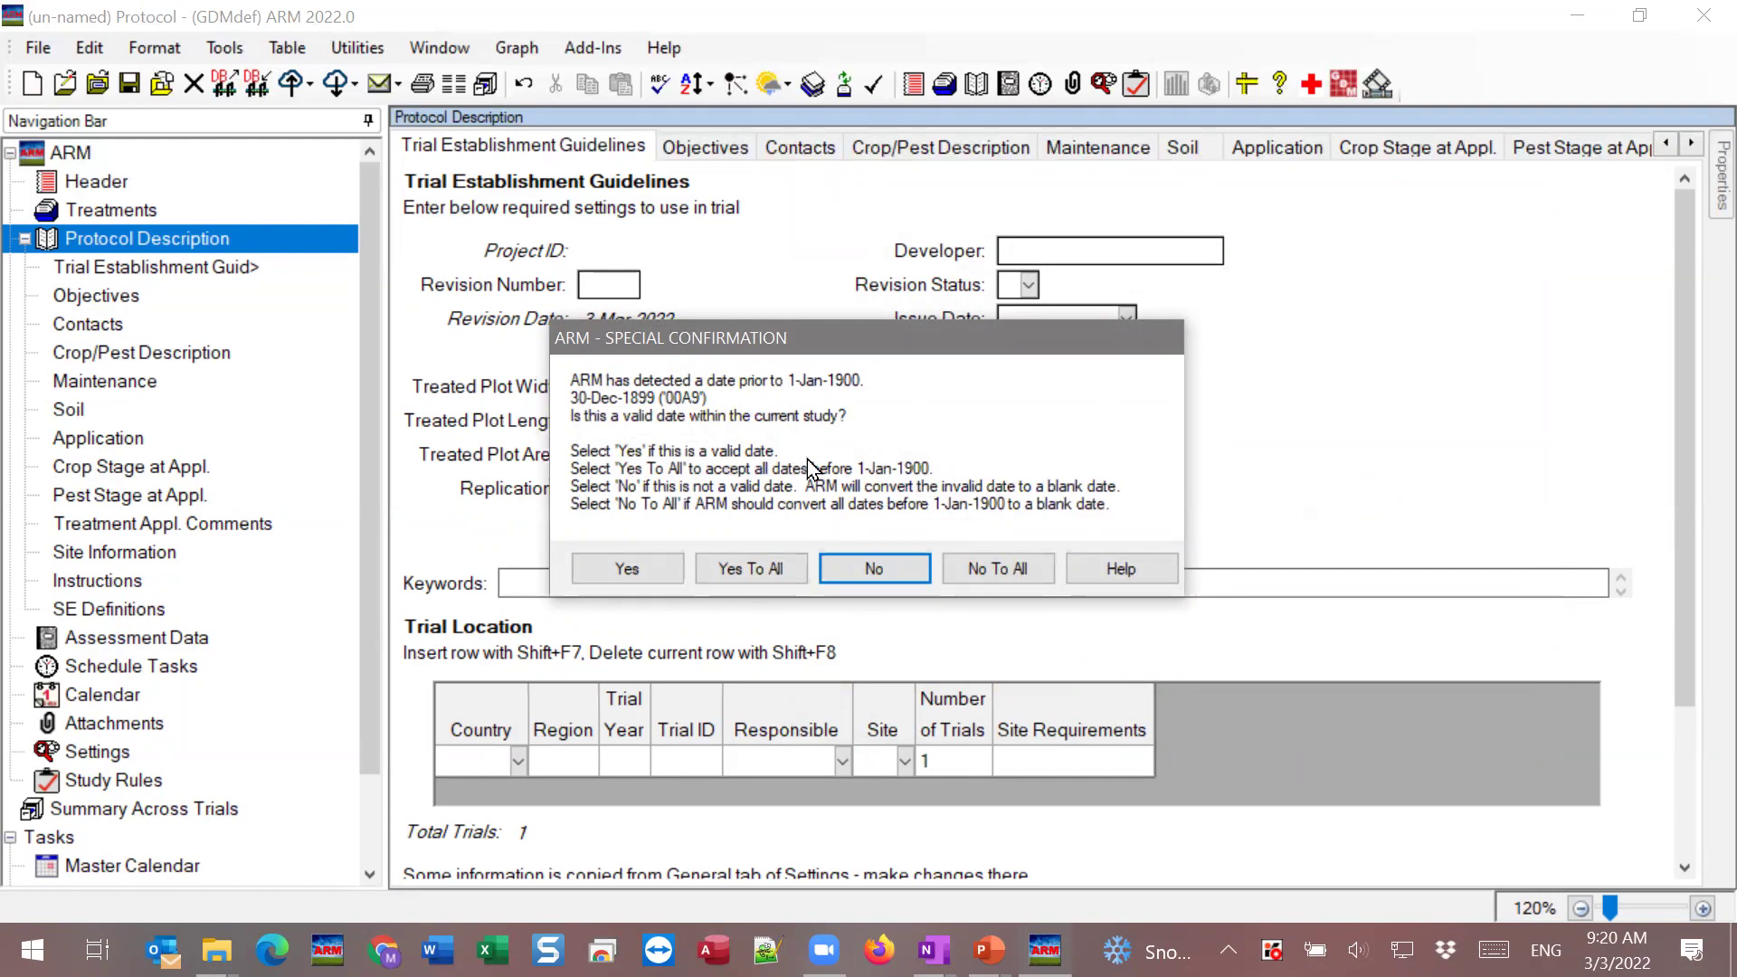
{"action": "left_click", "coordinate": [748, 572]}
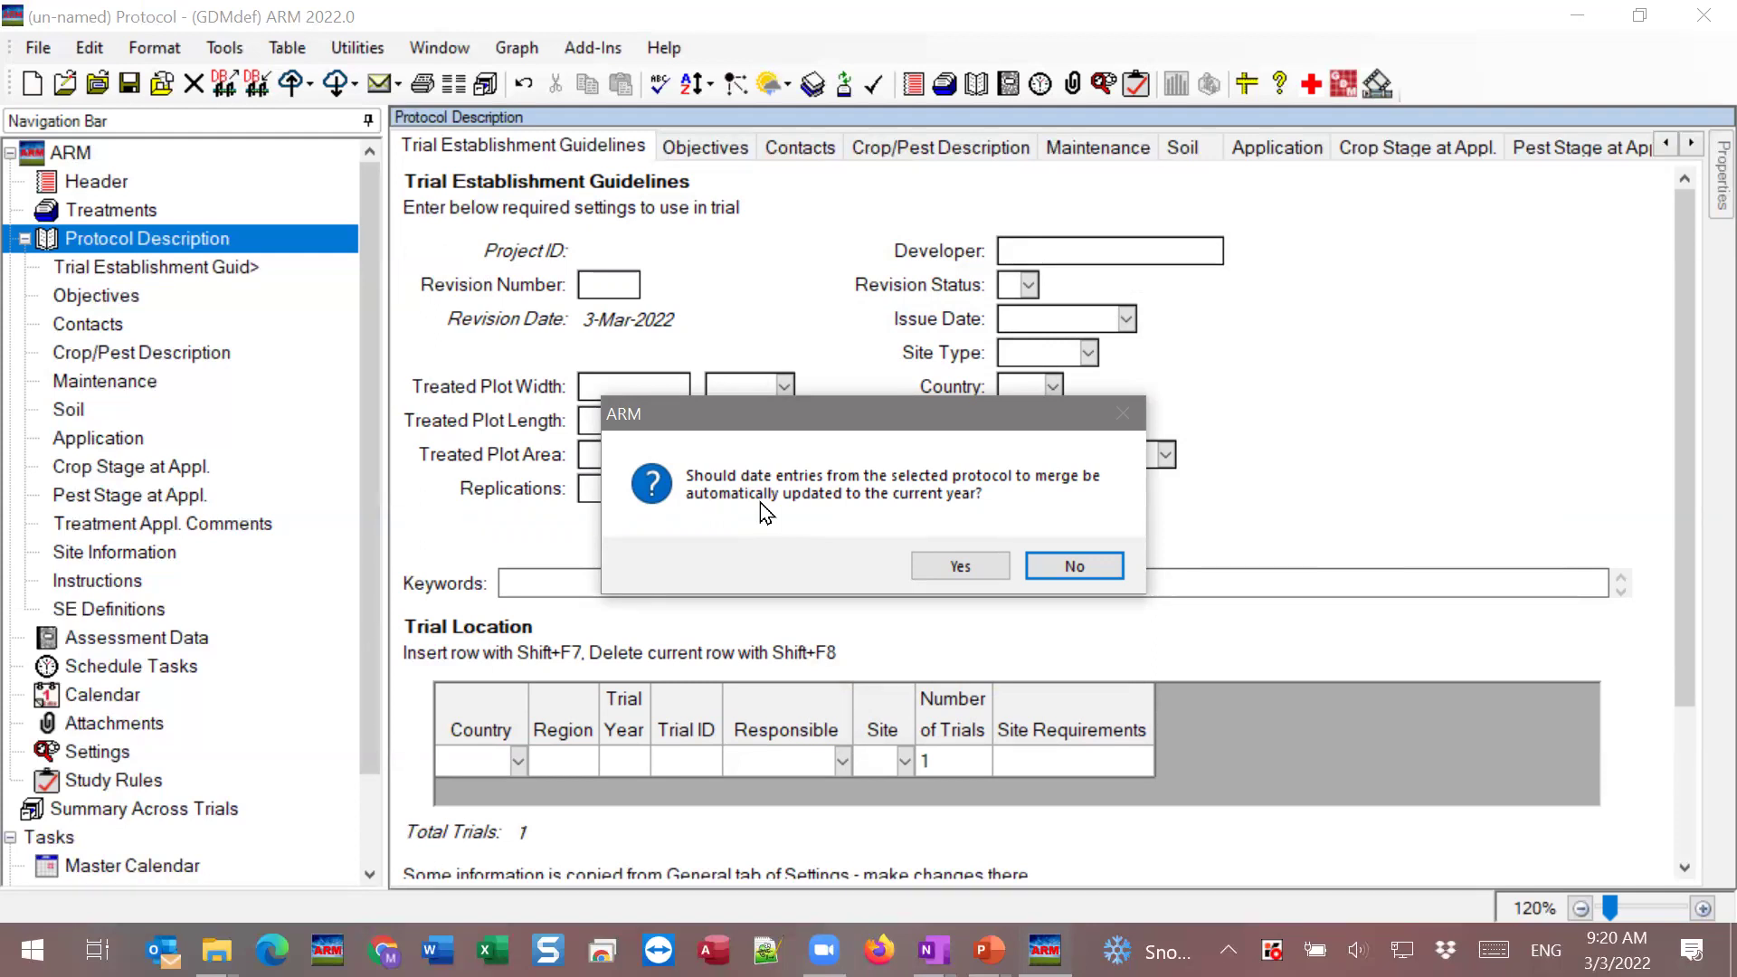
{"action": "left_click", "coordinate": [960, 566]}
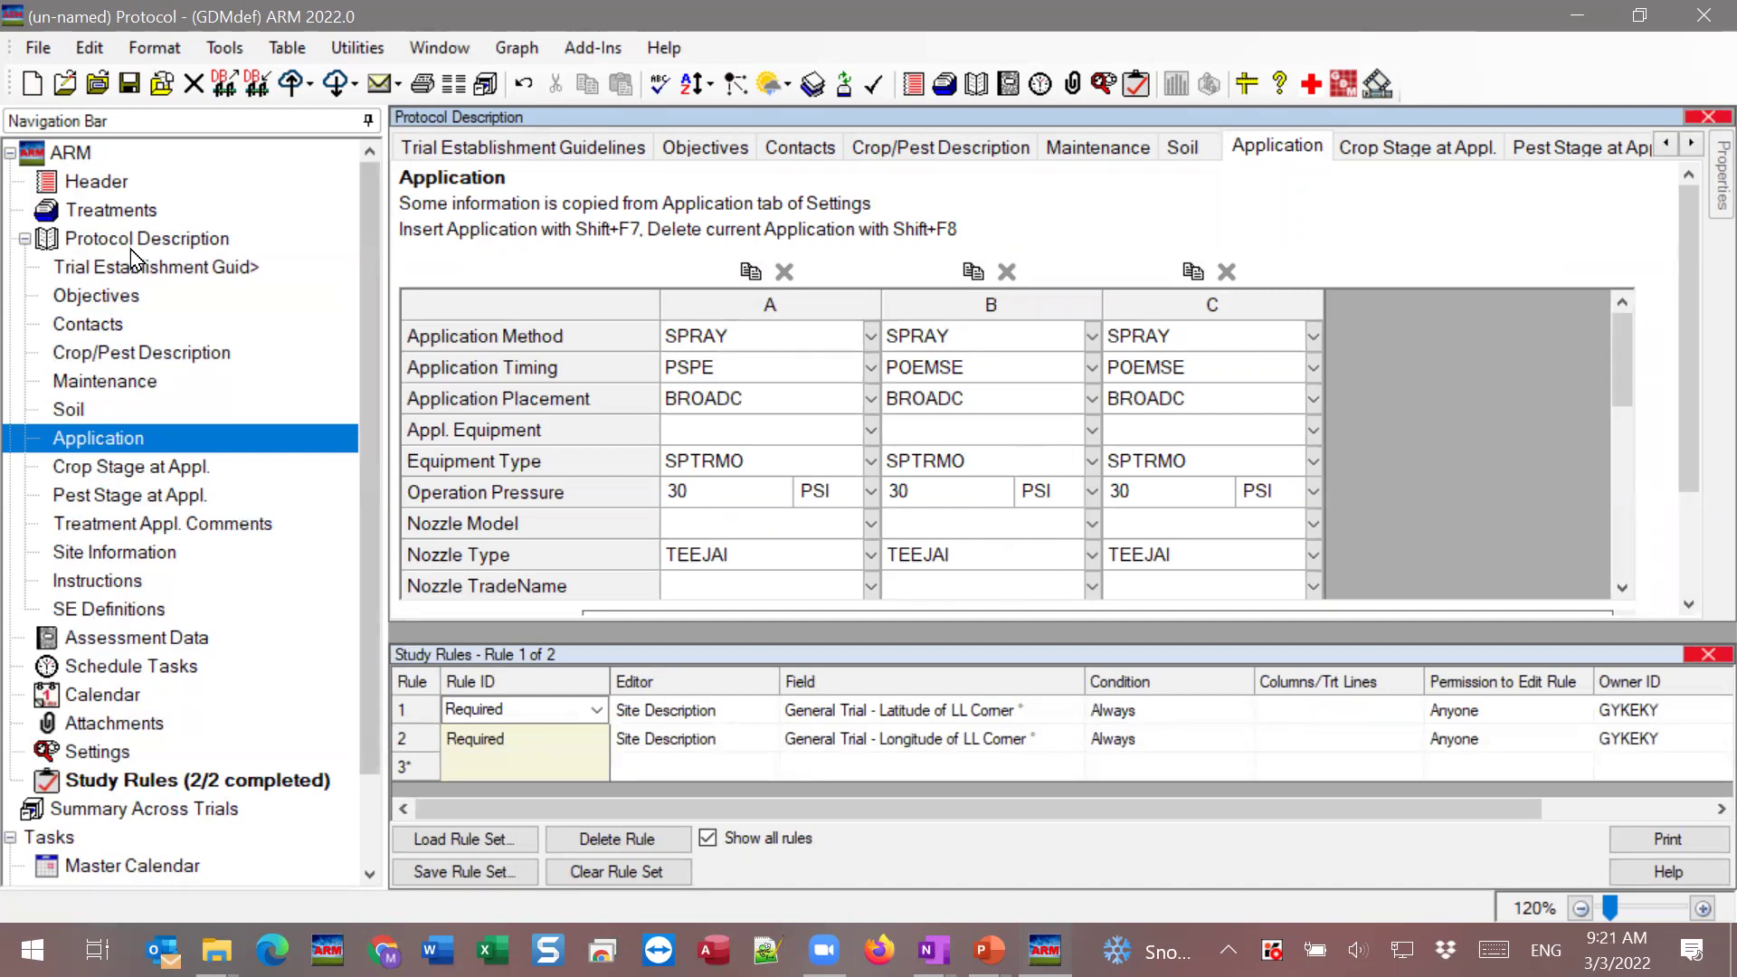
Examine the merged Treatments, Header, Trial Establishment Guidelines, Objectives and Contacts sections for the content carried over.
{"action": "left_click", "coordinate": [90, 215]}
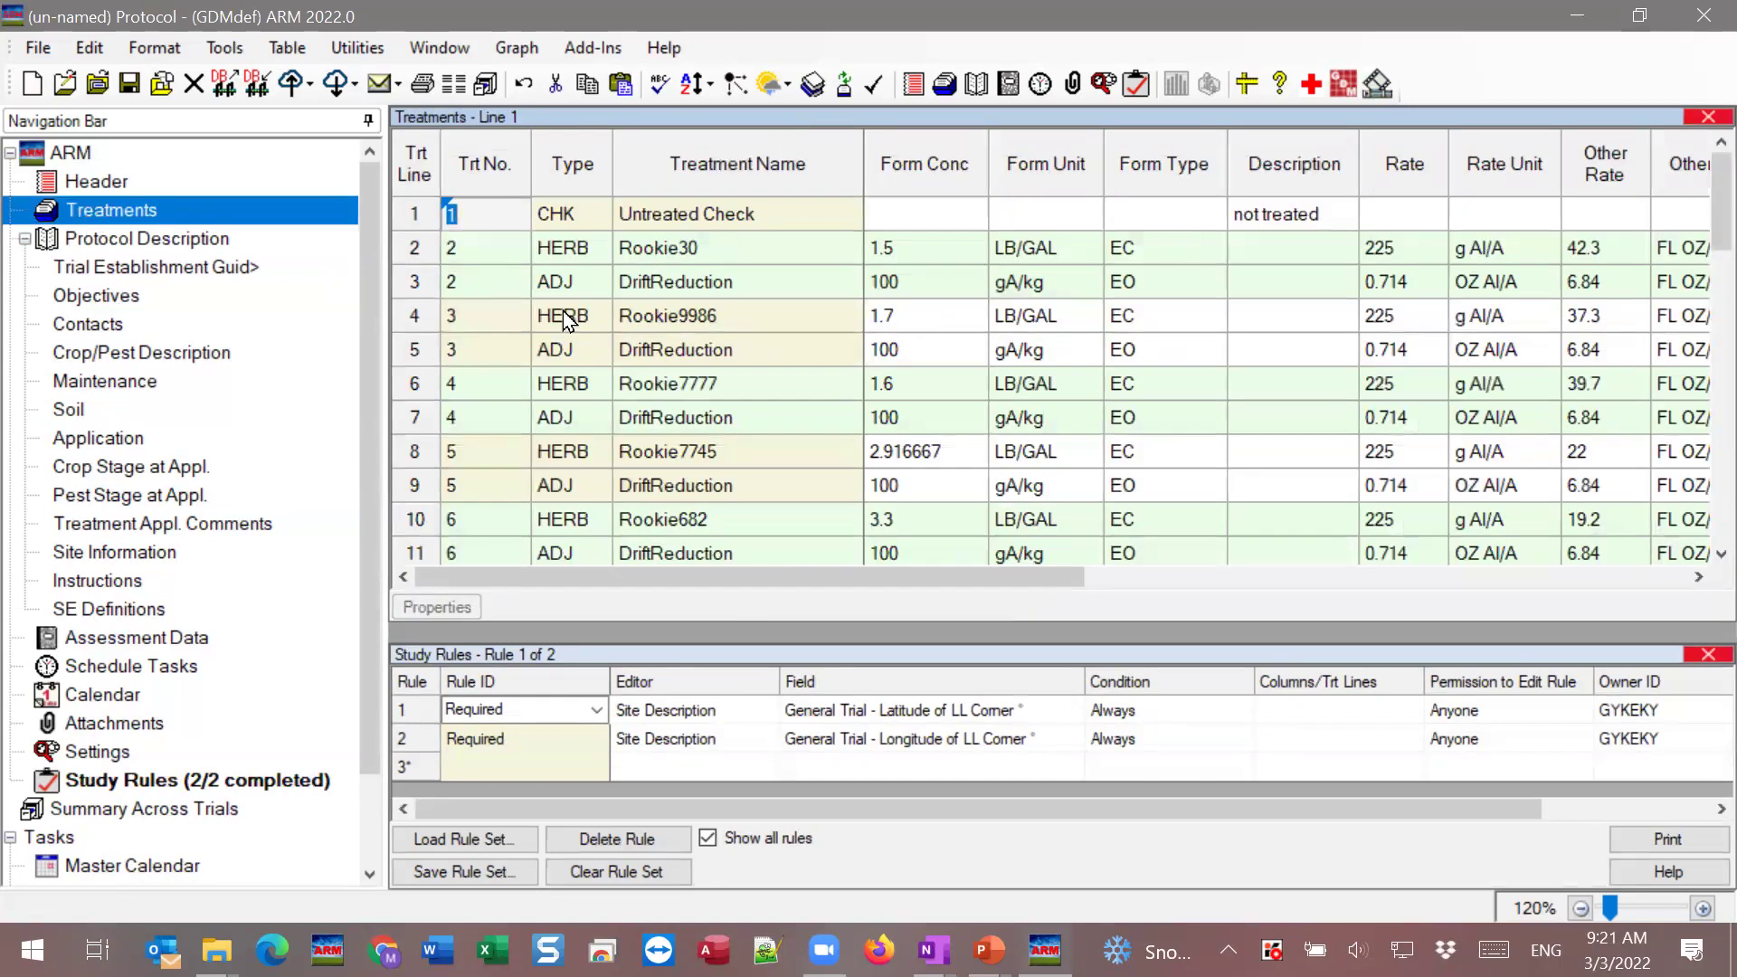
{"action": "scroll", "coordinate": [836, 362], "scroll_direction": "down", "scroll_amount": 6}
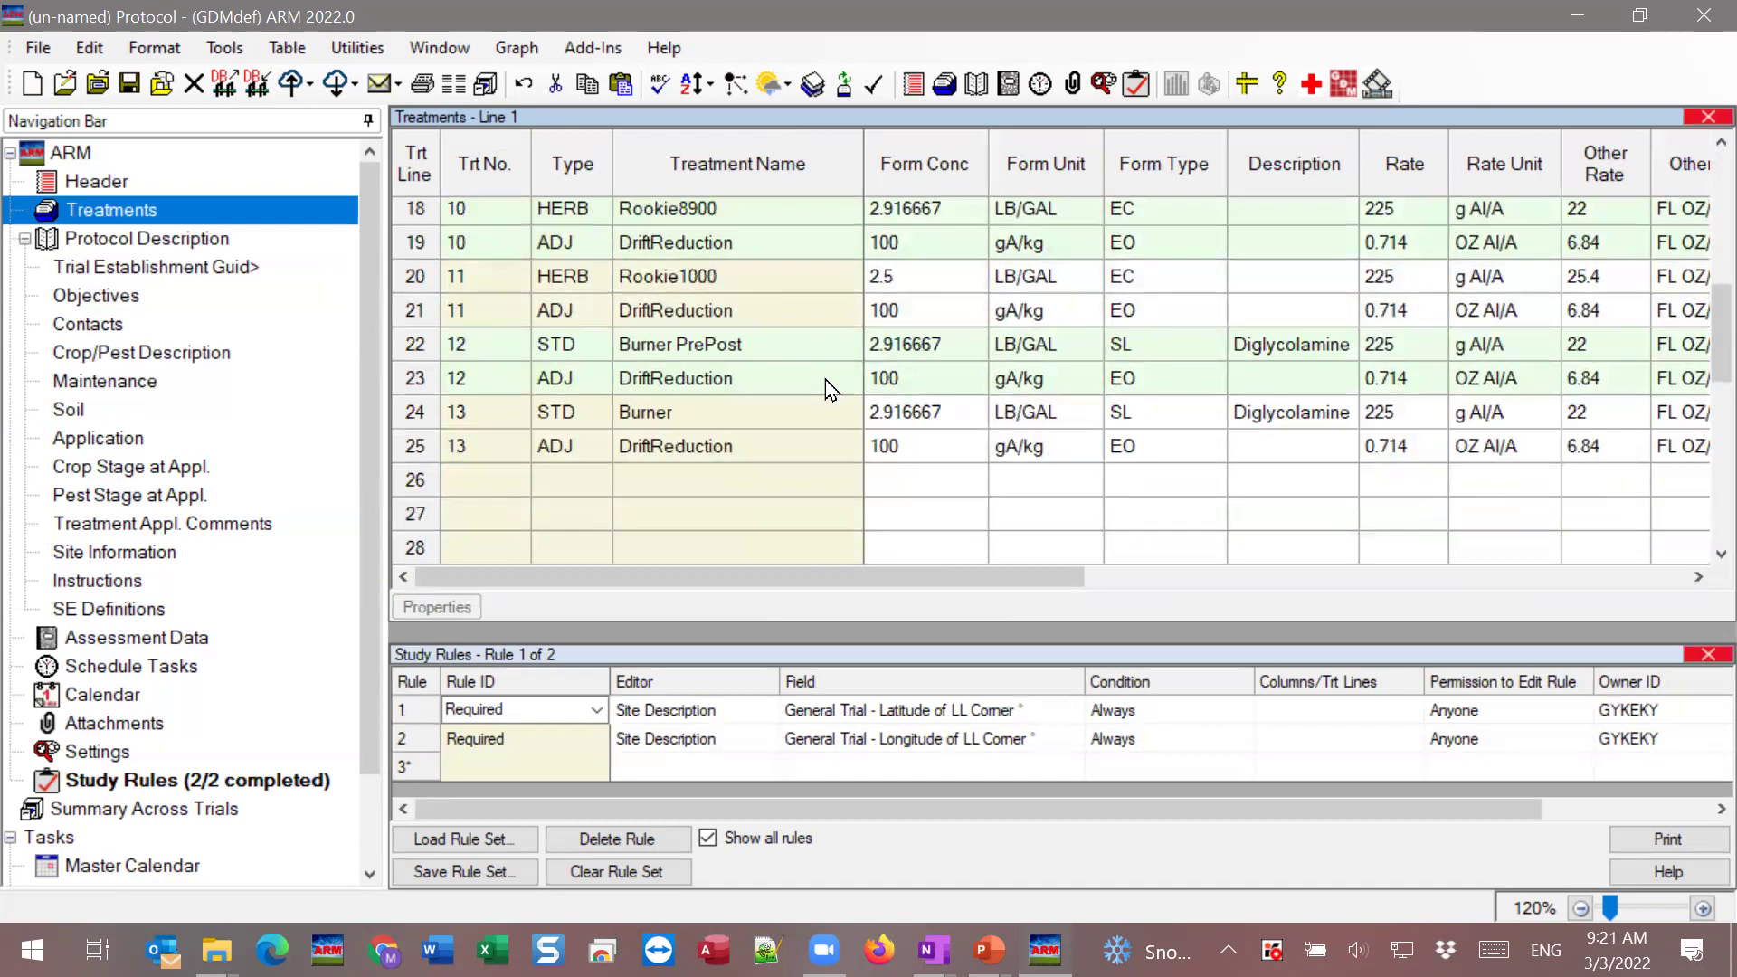
{"action": "scroll", "coordinate": [823, 389], "scroll_direction": "up", "scroll_amount": 6}
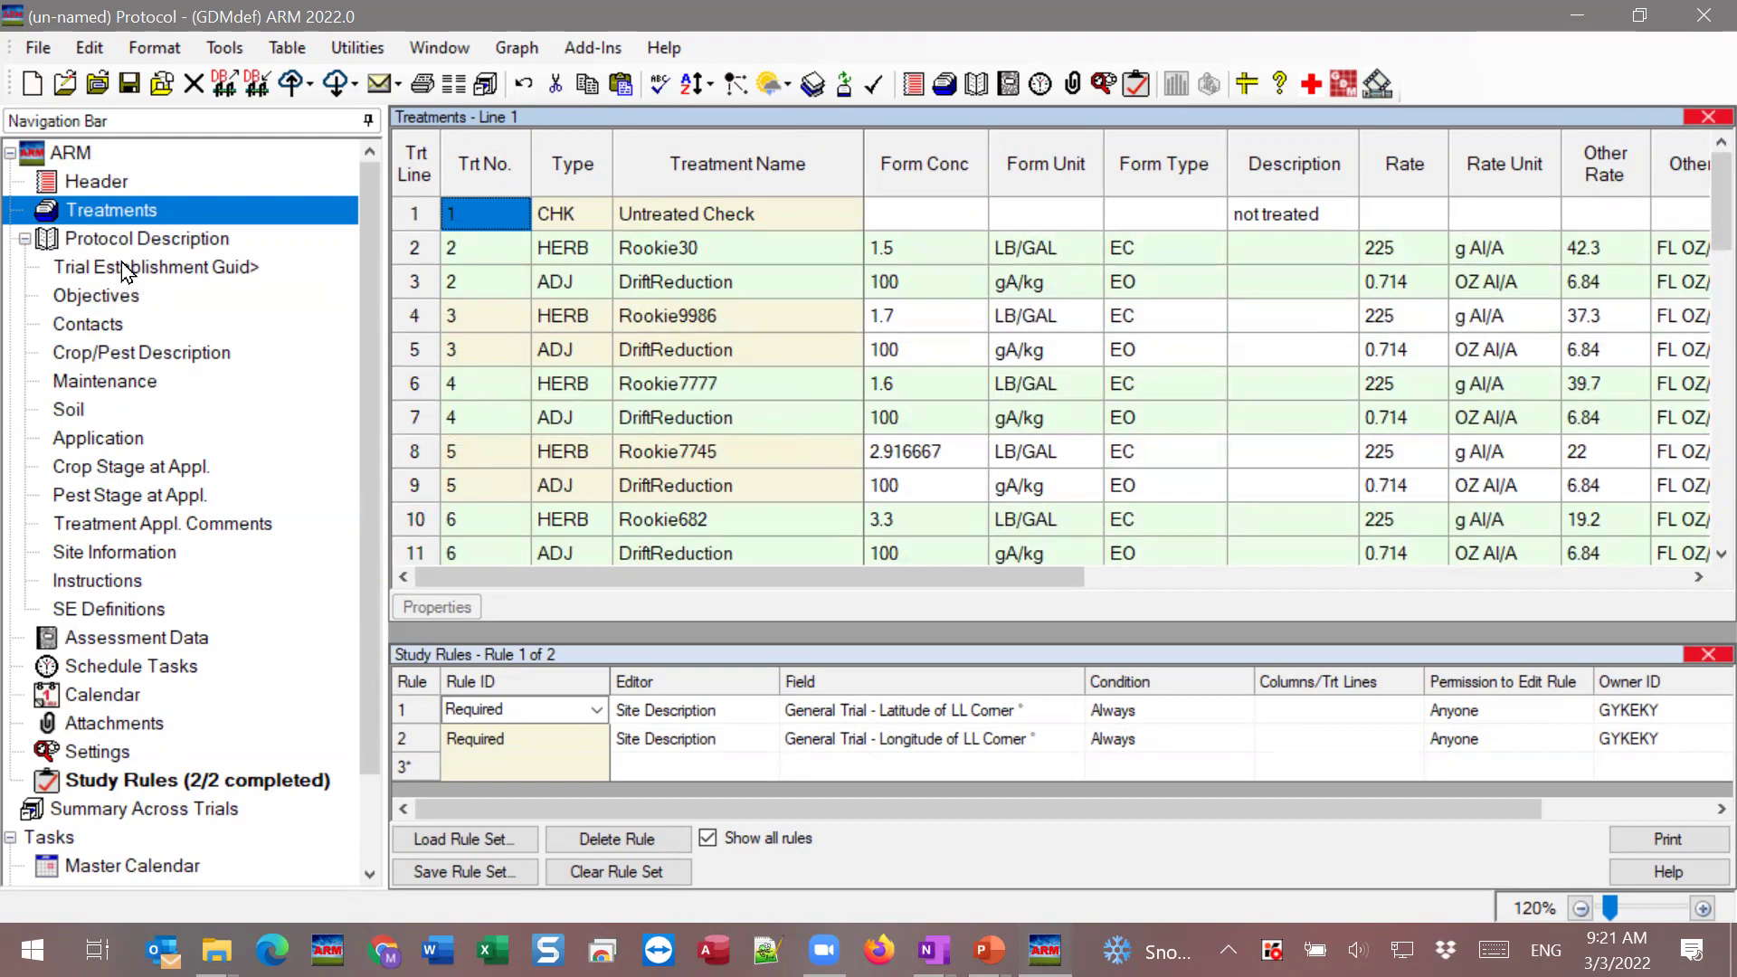
{"action": "left_click", "coordinate": [105, 182]}
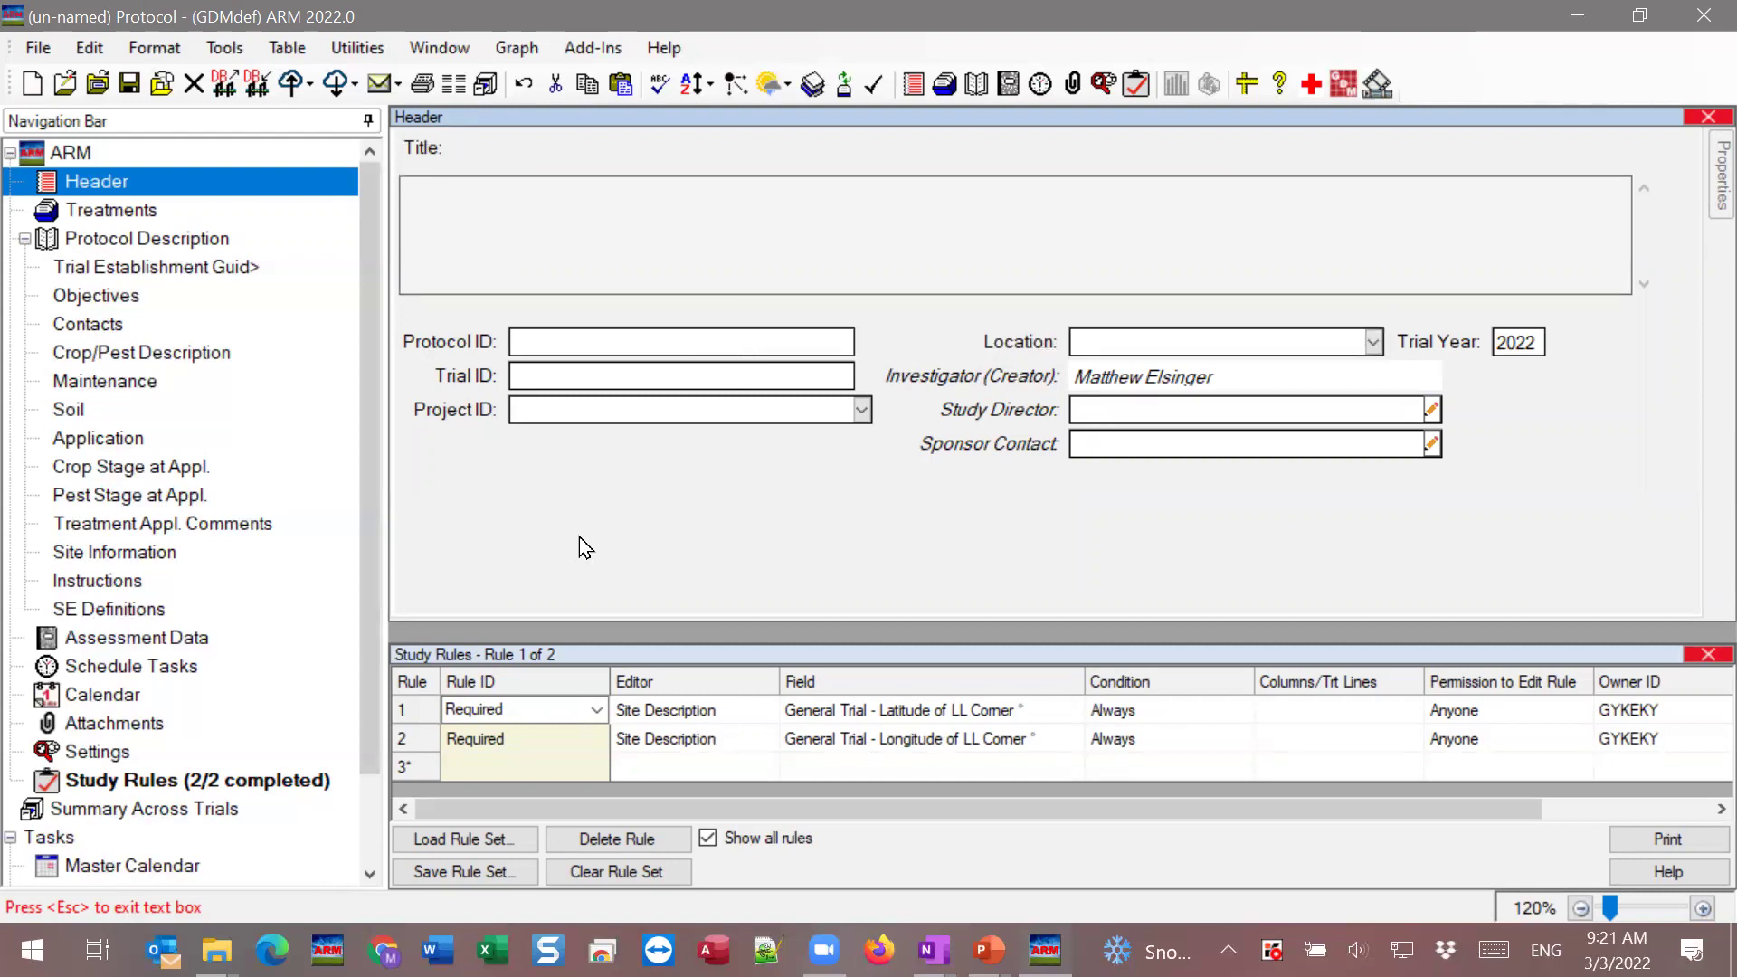
{"action": "left_click", "coordinate": [81, 268]}
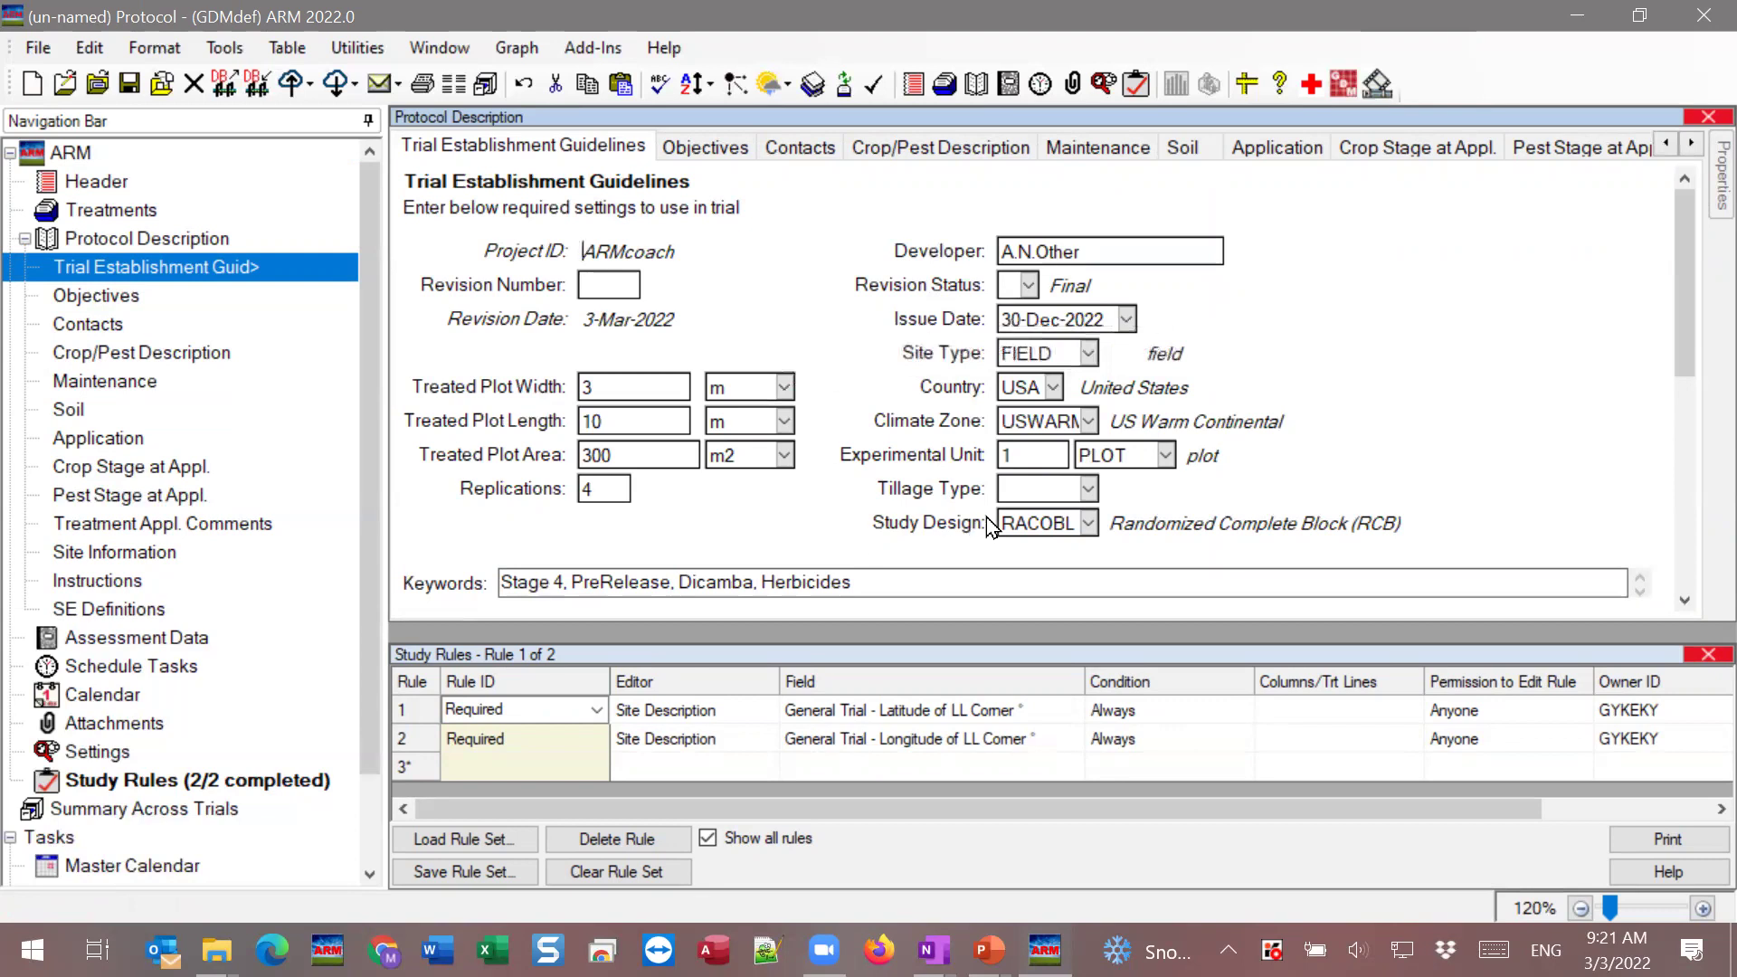
{"action": "left_click", "coordinate": [95, 297]}
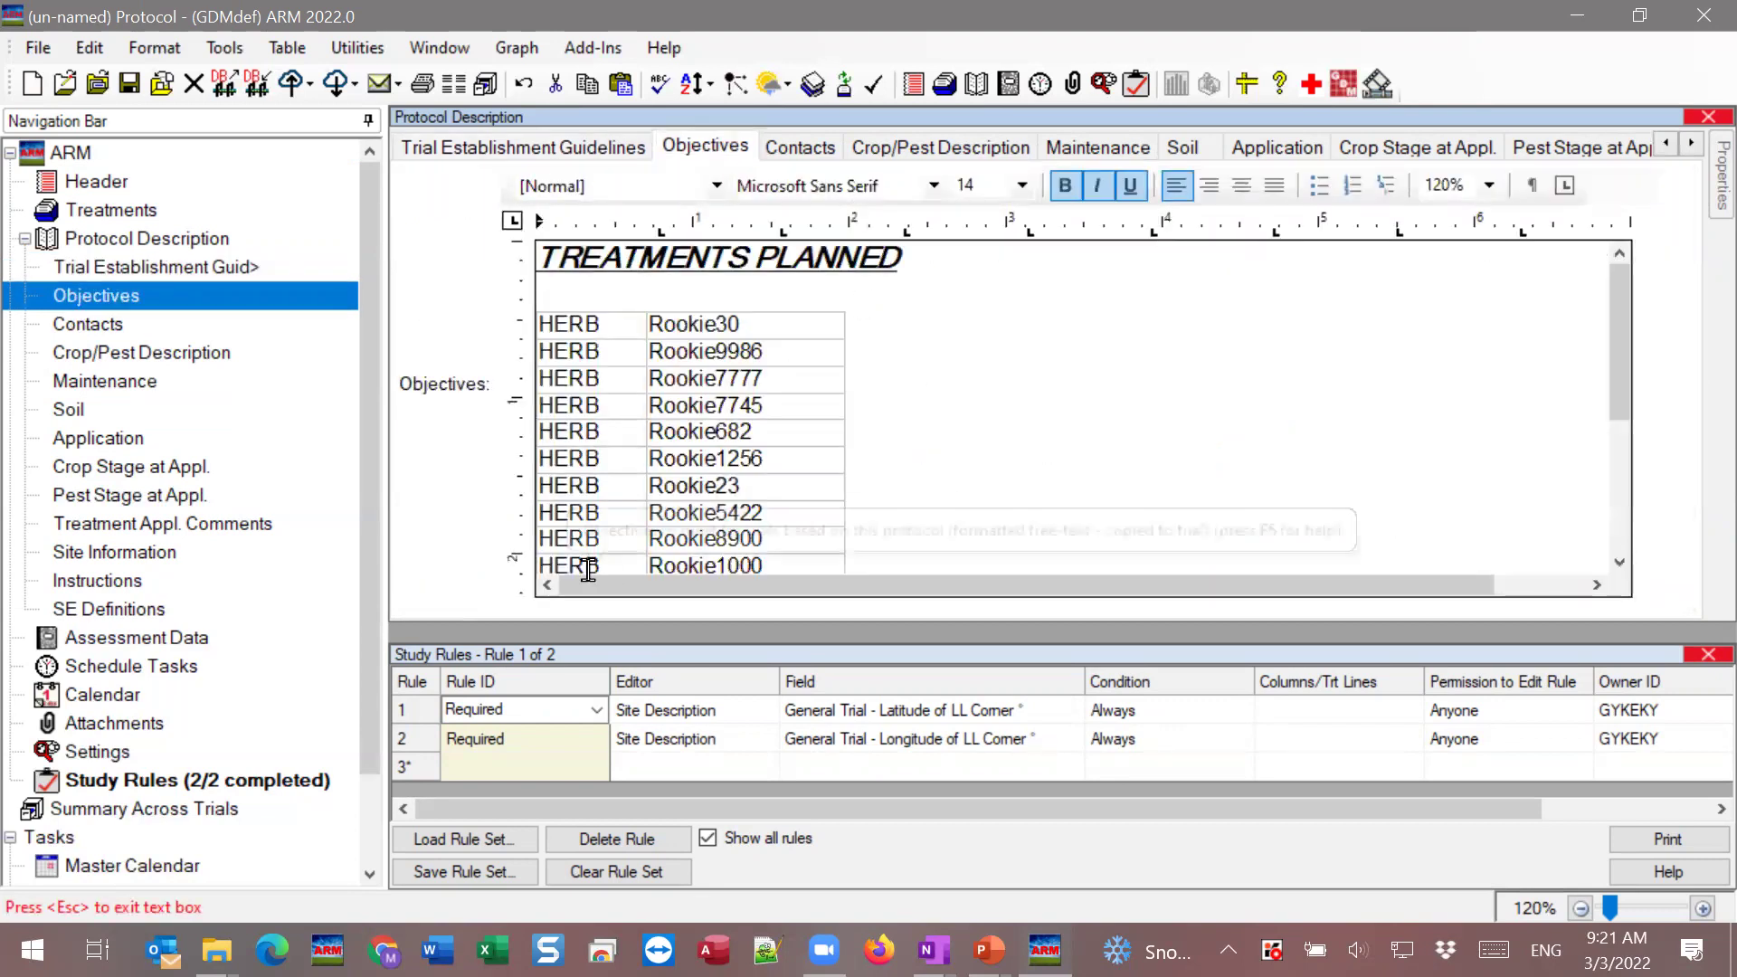
{"action": "left_click", "coordinate": [86, 324]}
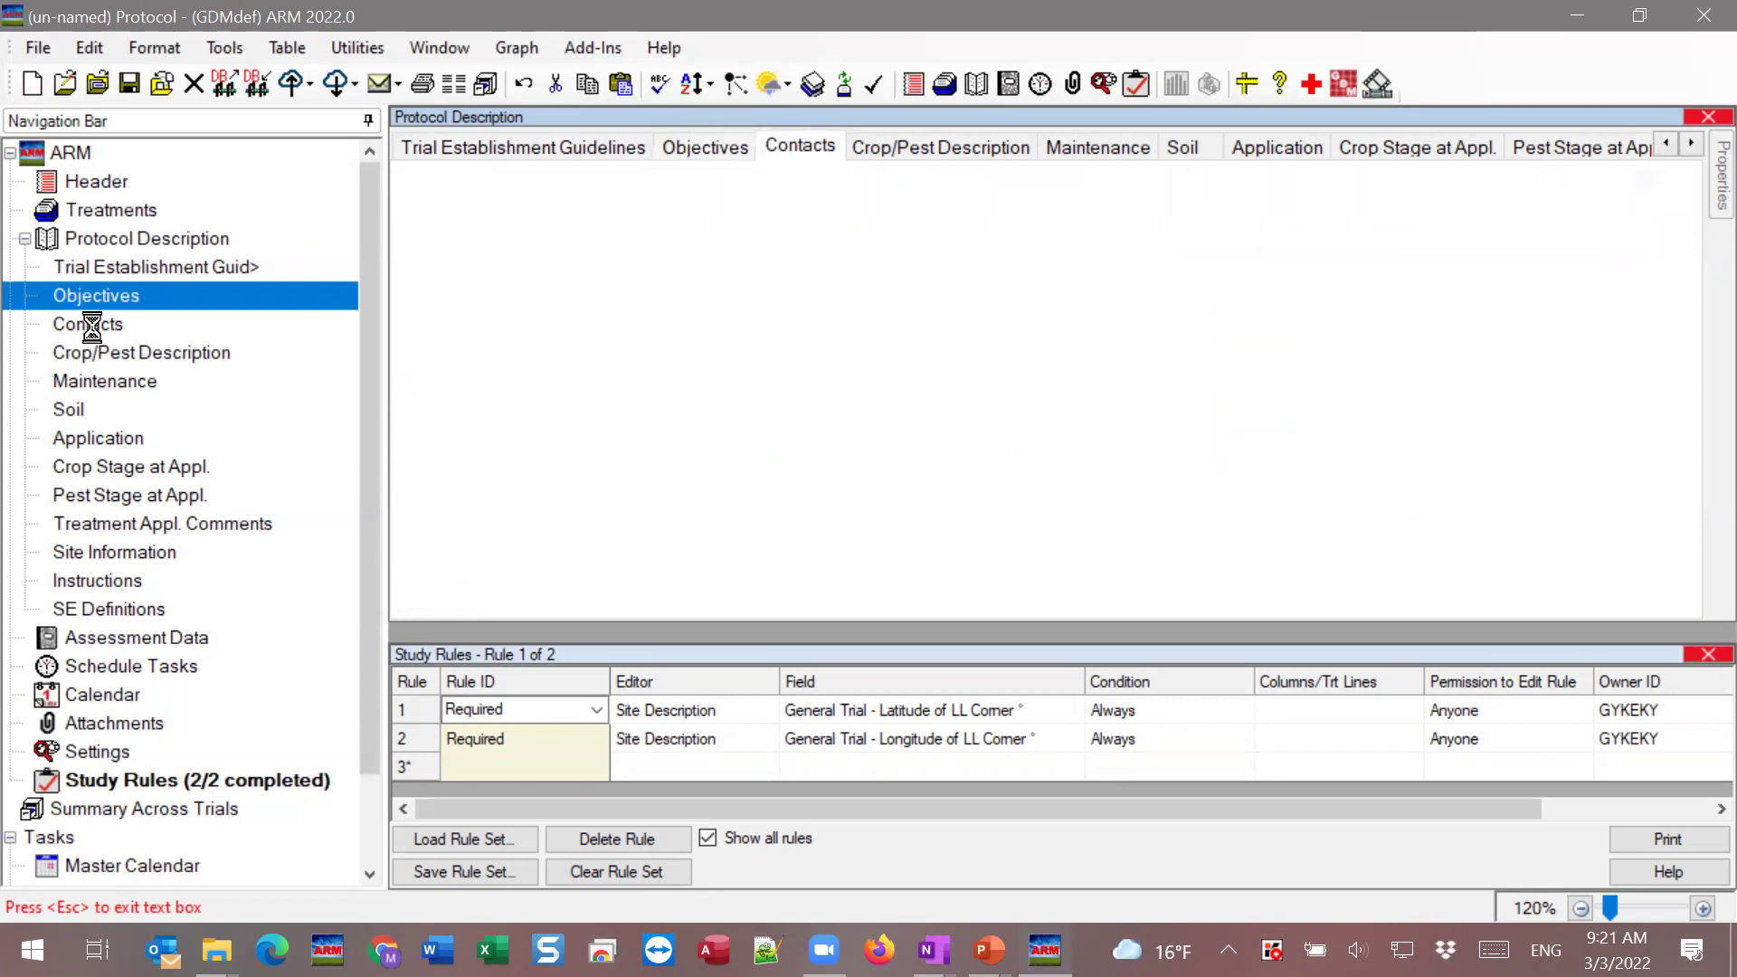
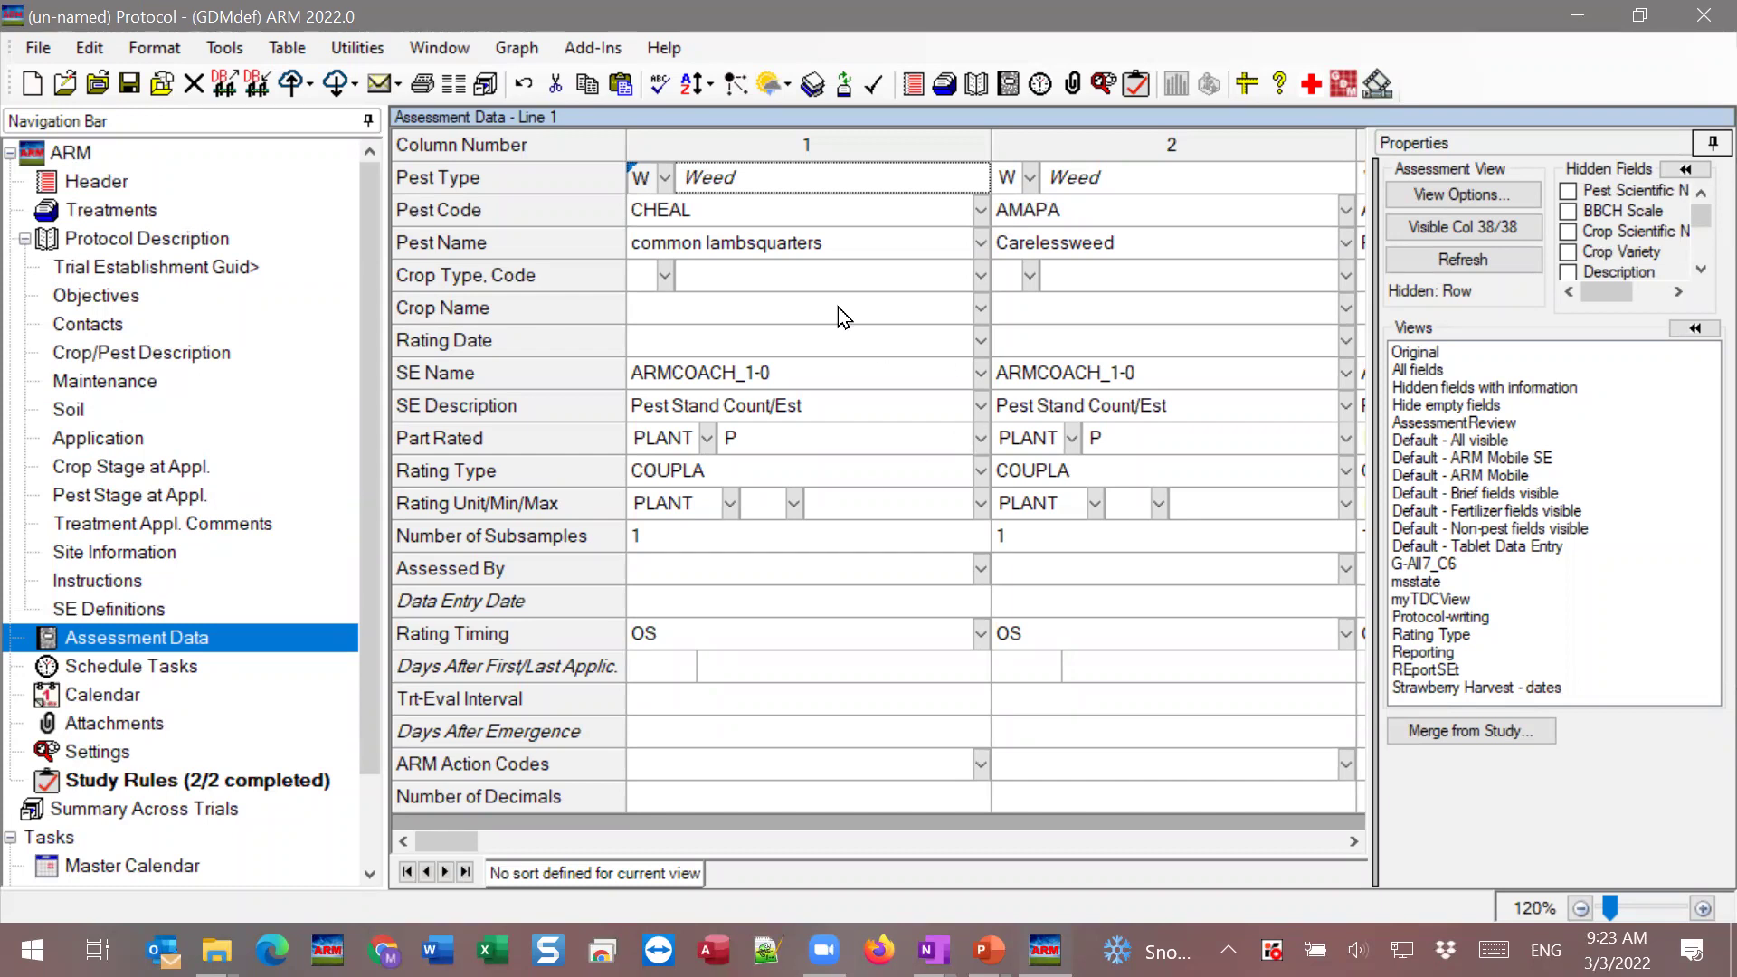
{"action": "left_click", "coordinate": [843, 405]}
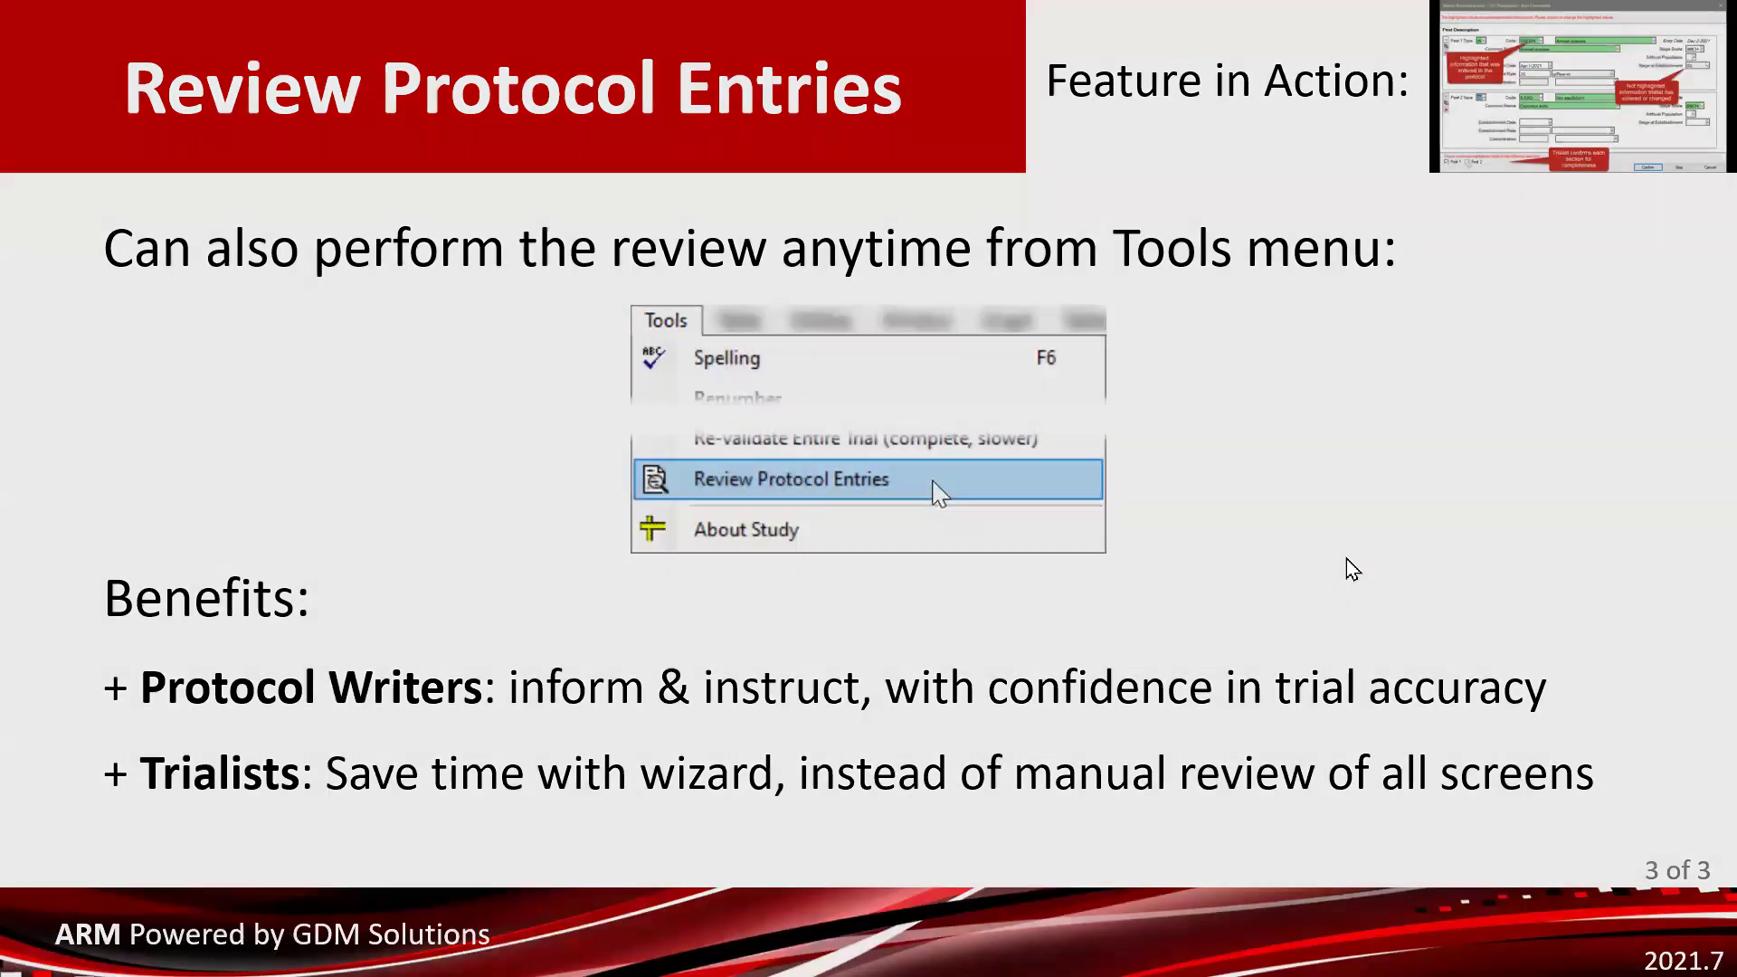
{"action": "left_click", "coordinate": [1346, 558]}
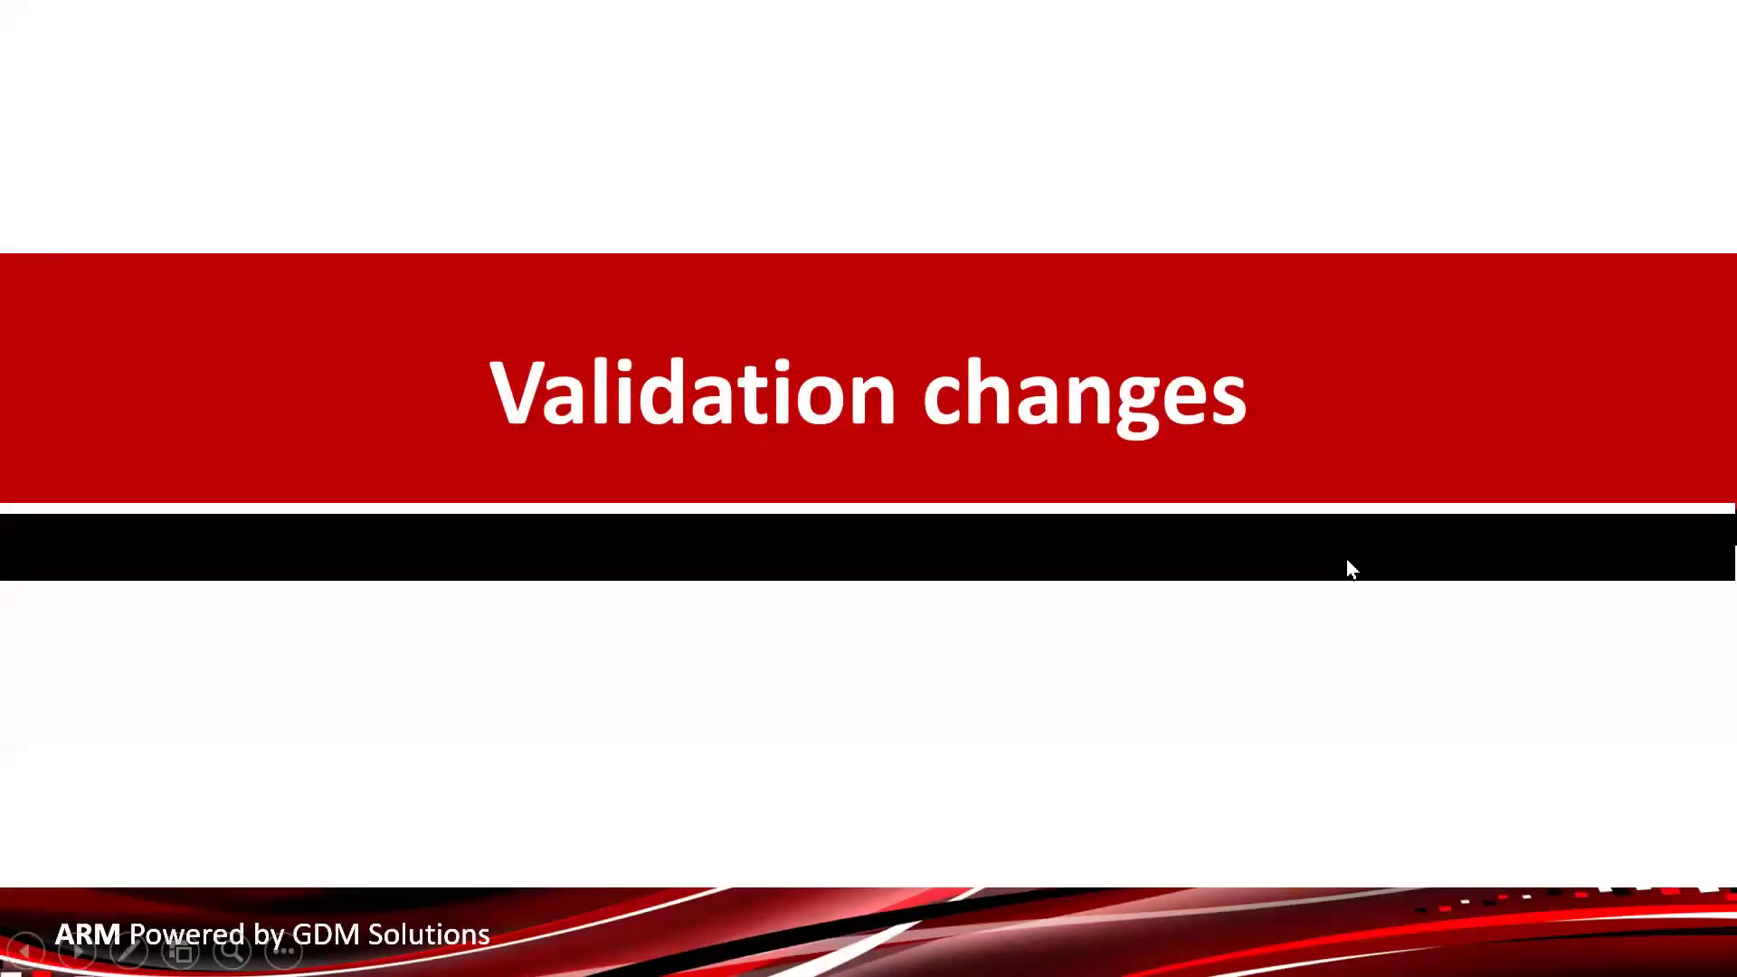
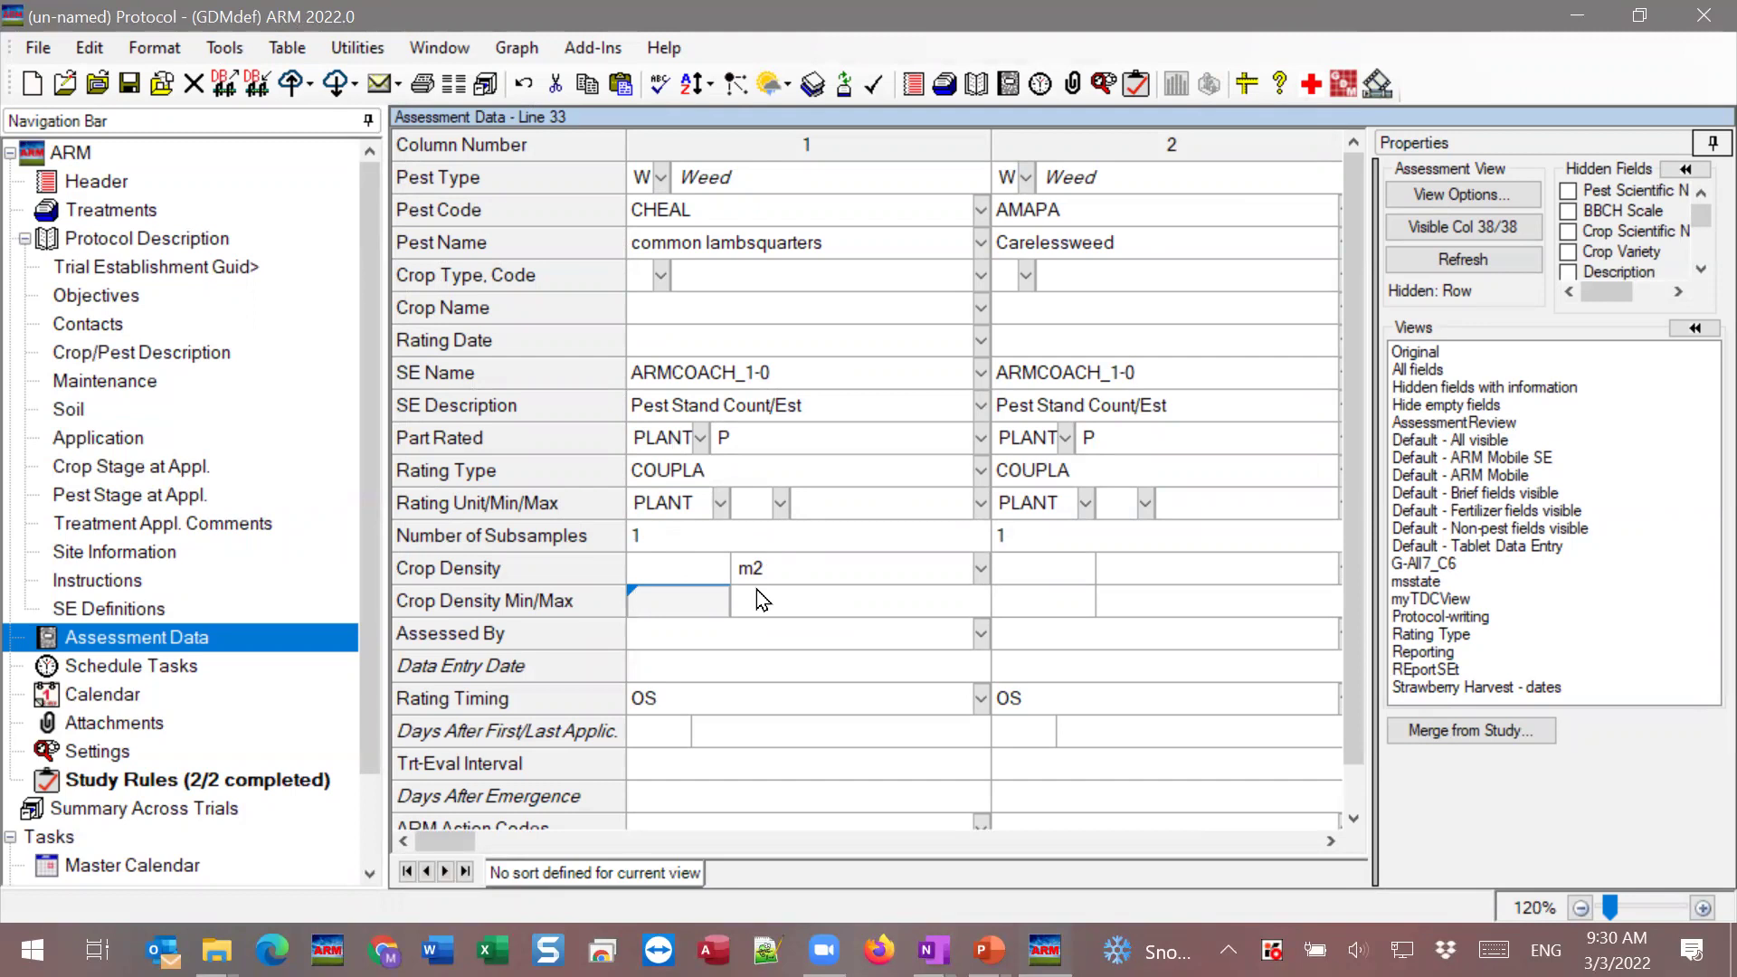
Make Crop Density in assessment column 1 required with assessment data, and review the rule in the study rules.
{"action": "left_click", "coordinate": [649, 566]}
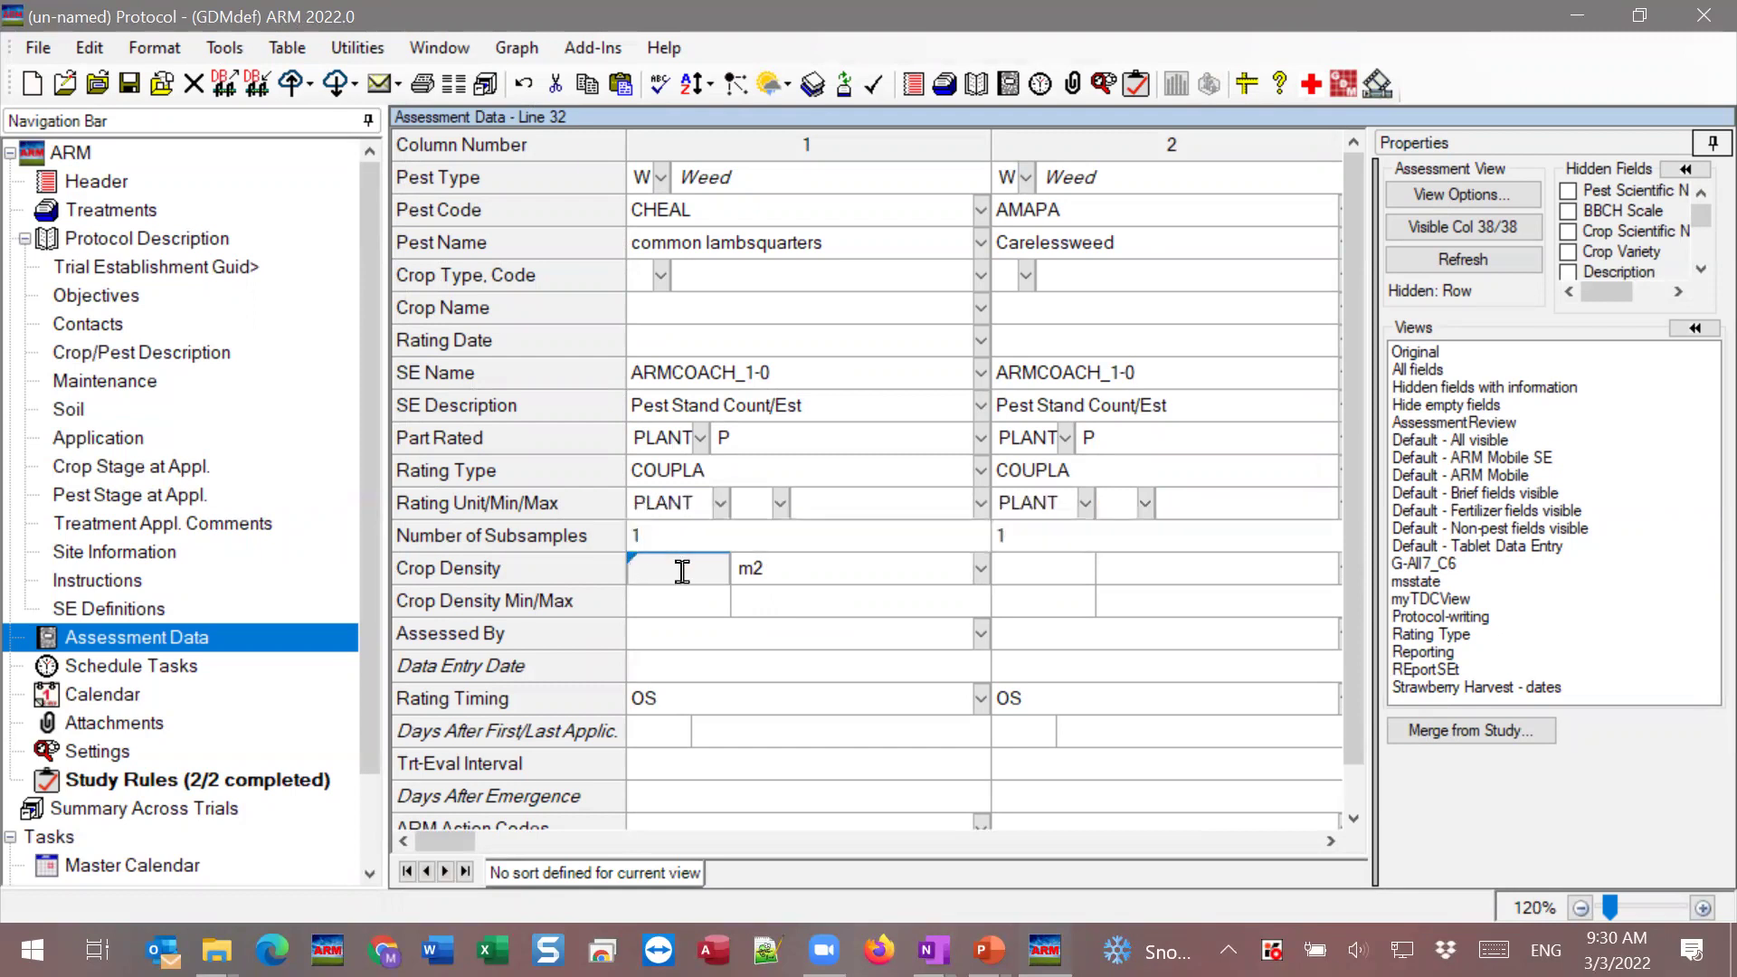
{"action": "right_click", "coordinate": [683, 571]}
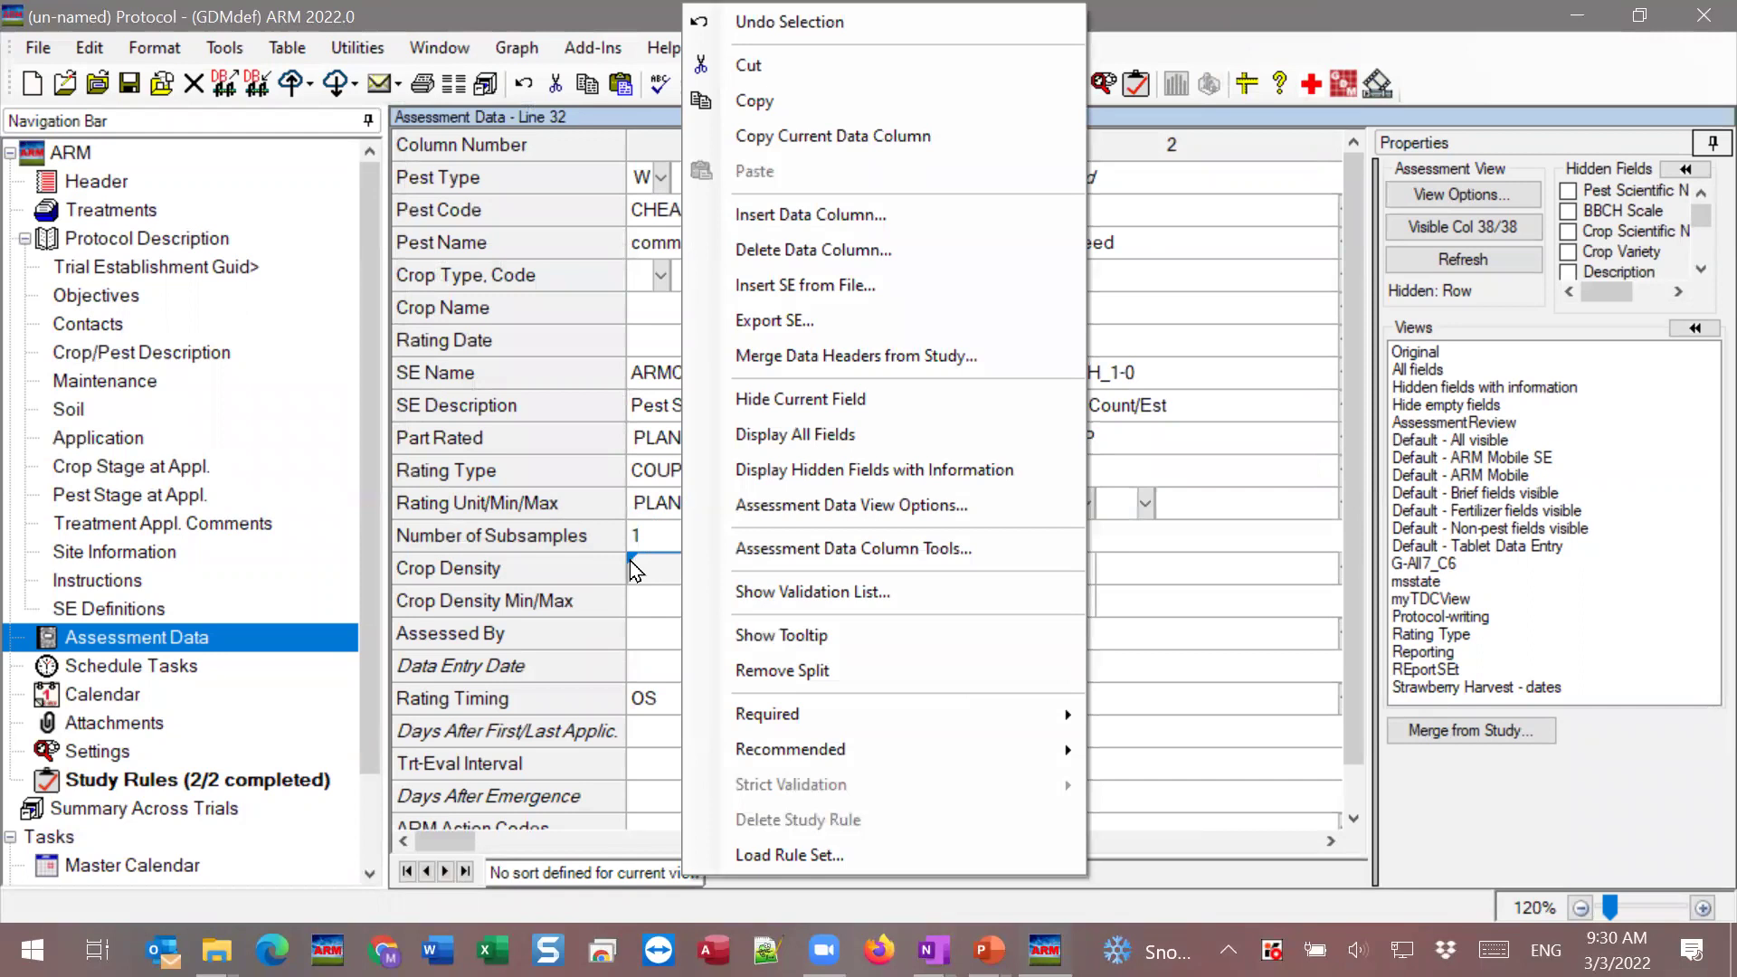
{"action": "mouse_move", "coordinate": [768, 721]}
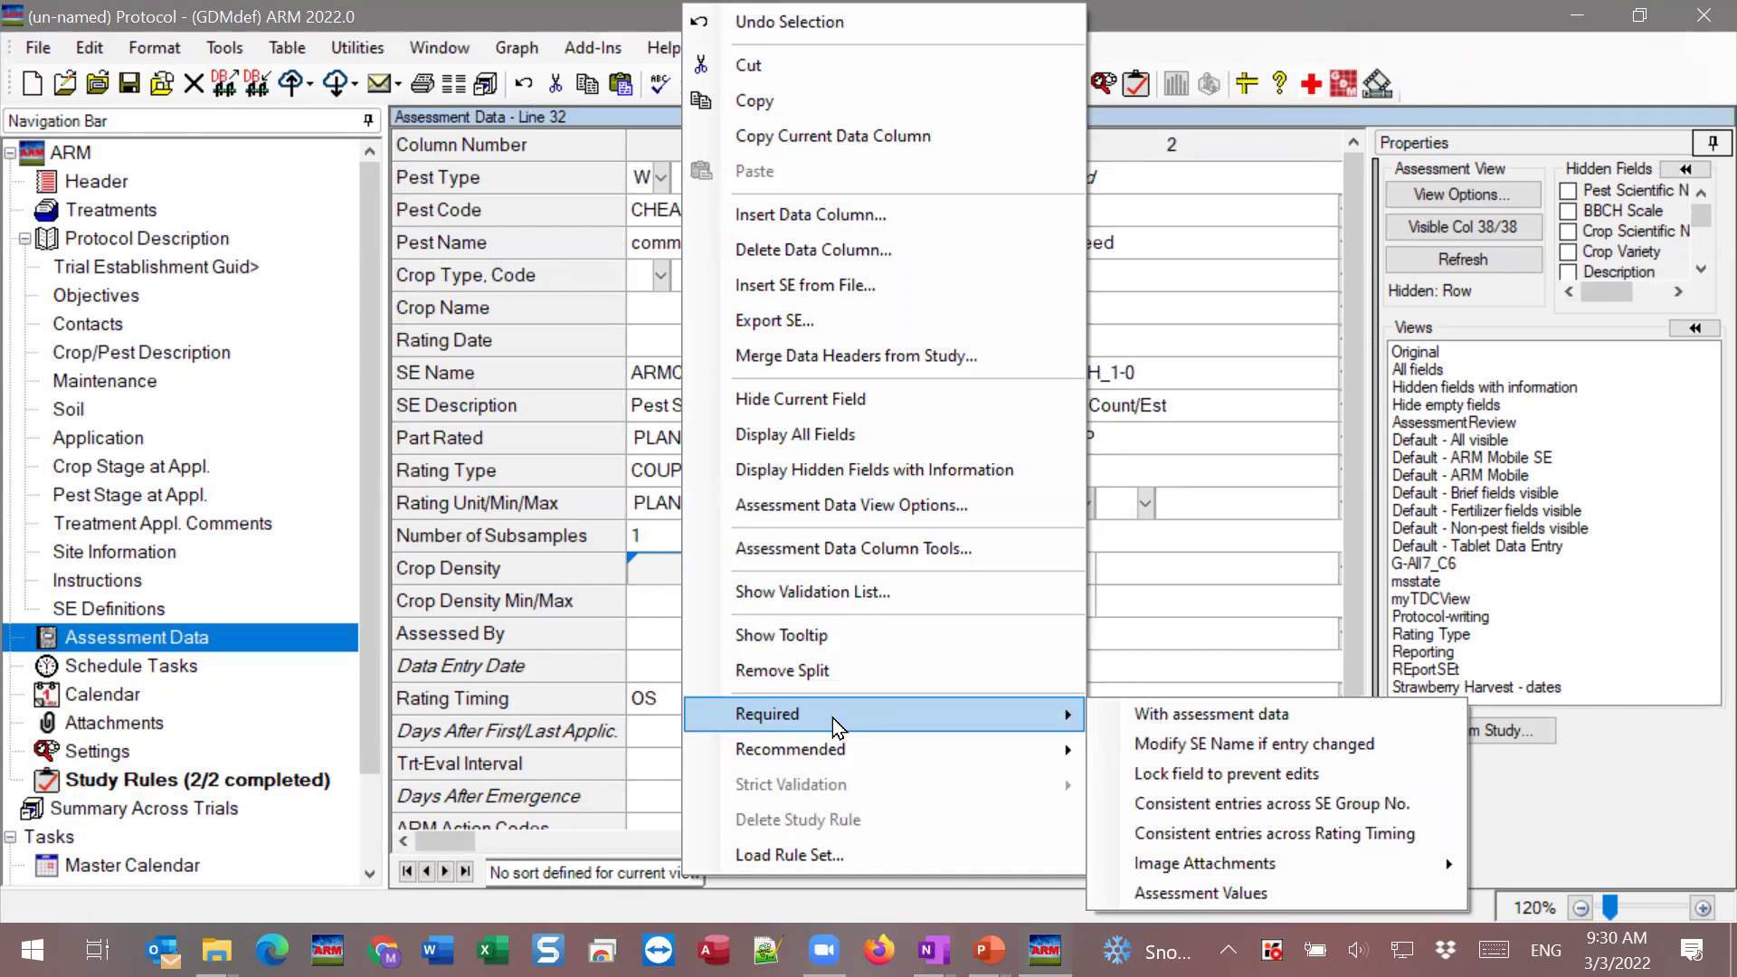
{"action": "left_click", "coordinate": [1205, 719]}
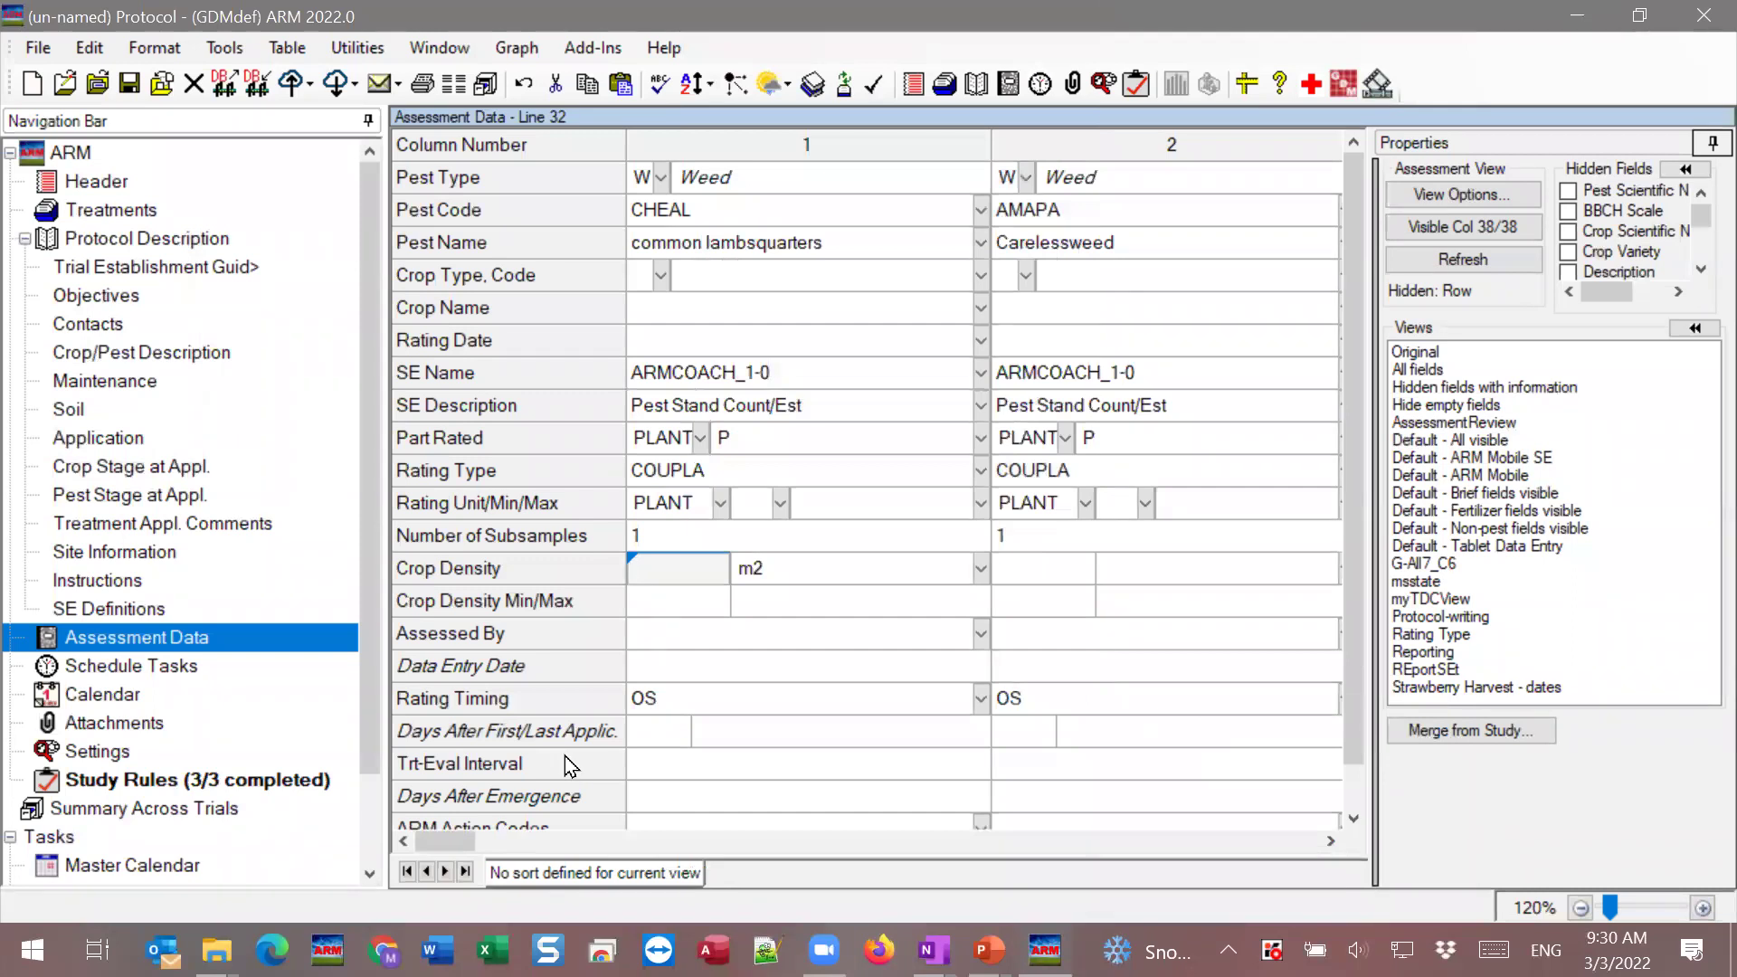
{"action": "left_click", "coordinate": [693, 606]}
{"action": "left_click", "coordinate": [675, 568]}
{"action": "left_click", "coordinate": [248, 778]}
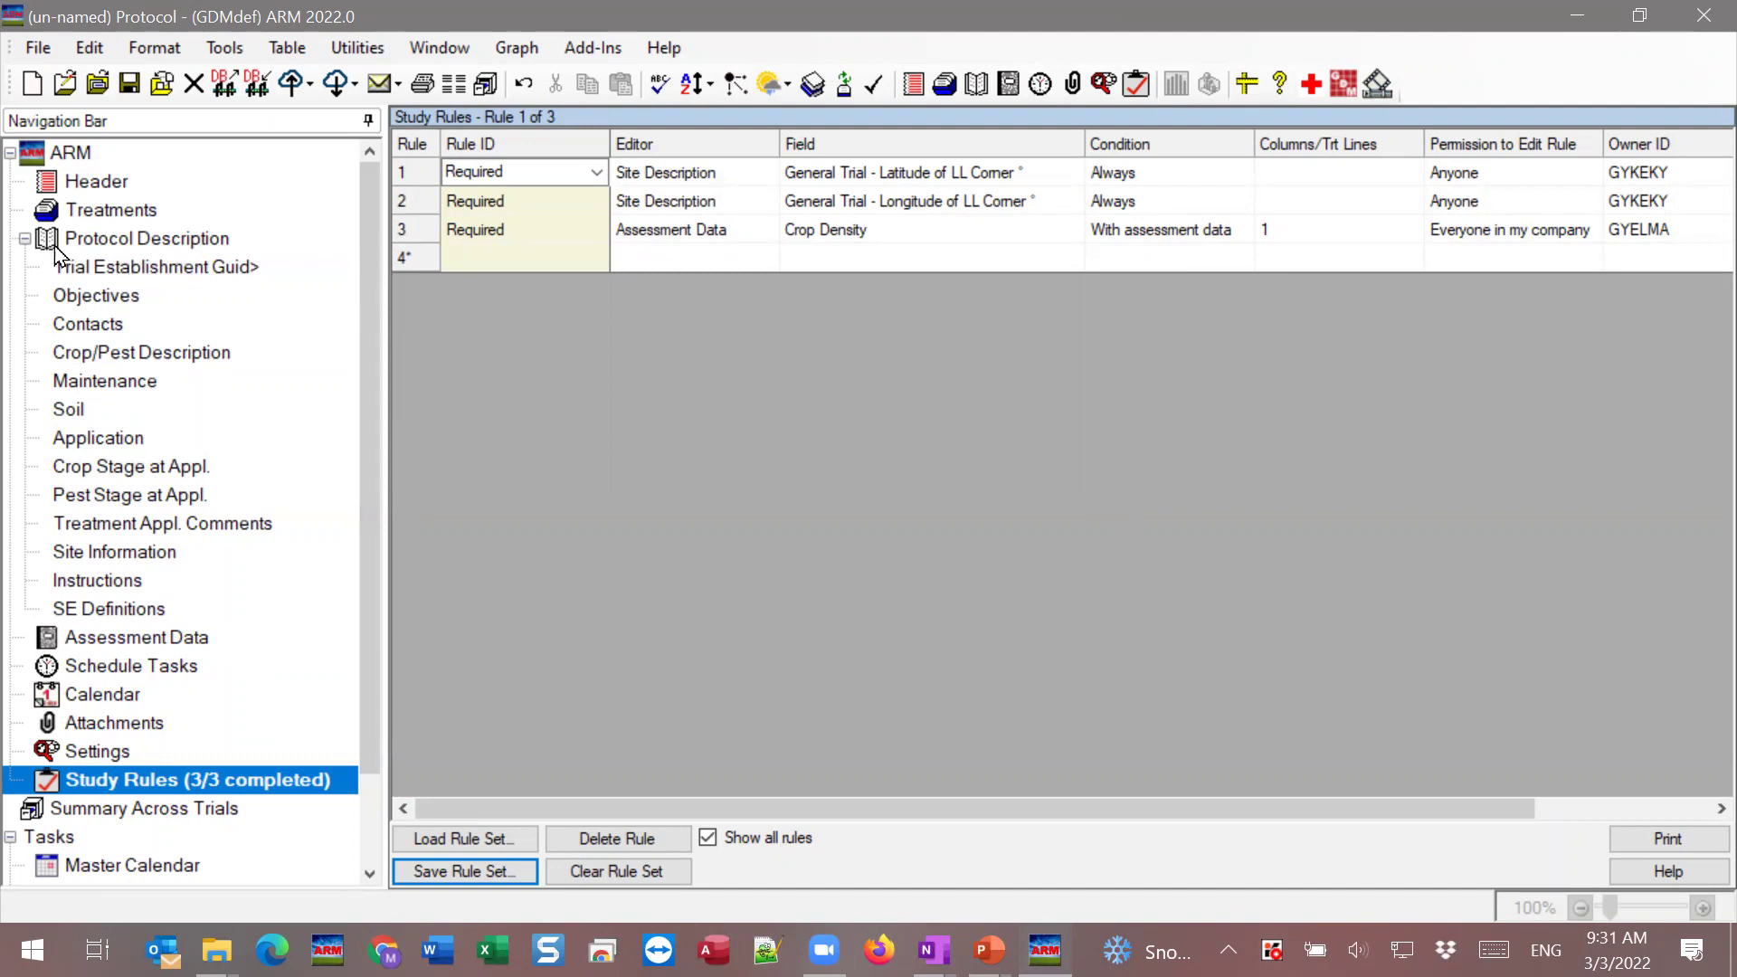
Examine the treatment table's columns, from formulation details across to rates, application timing and application code.
{"action": "left_click", "coordinate": [108, 213]}
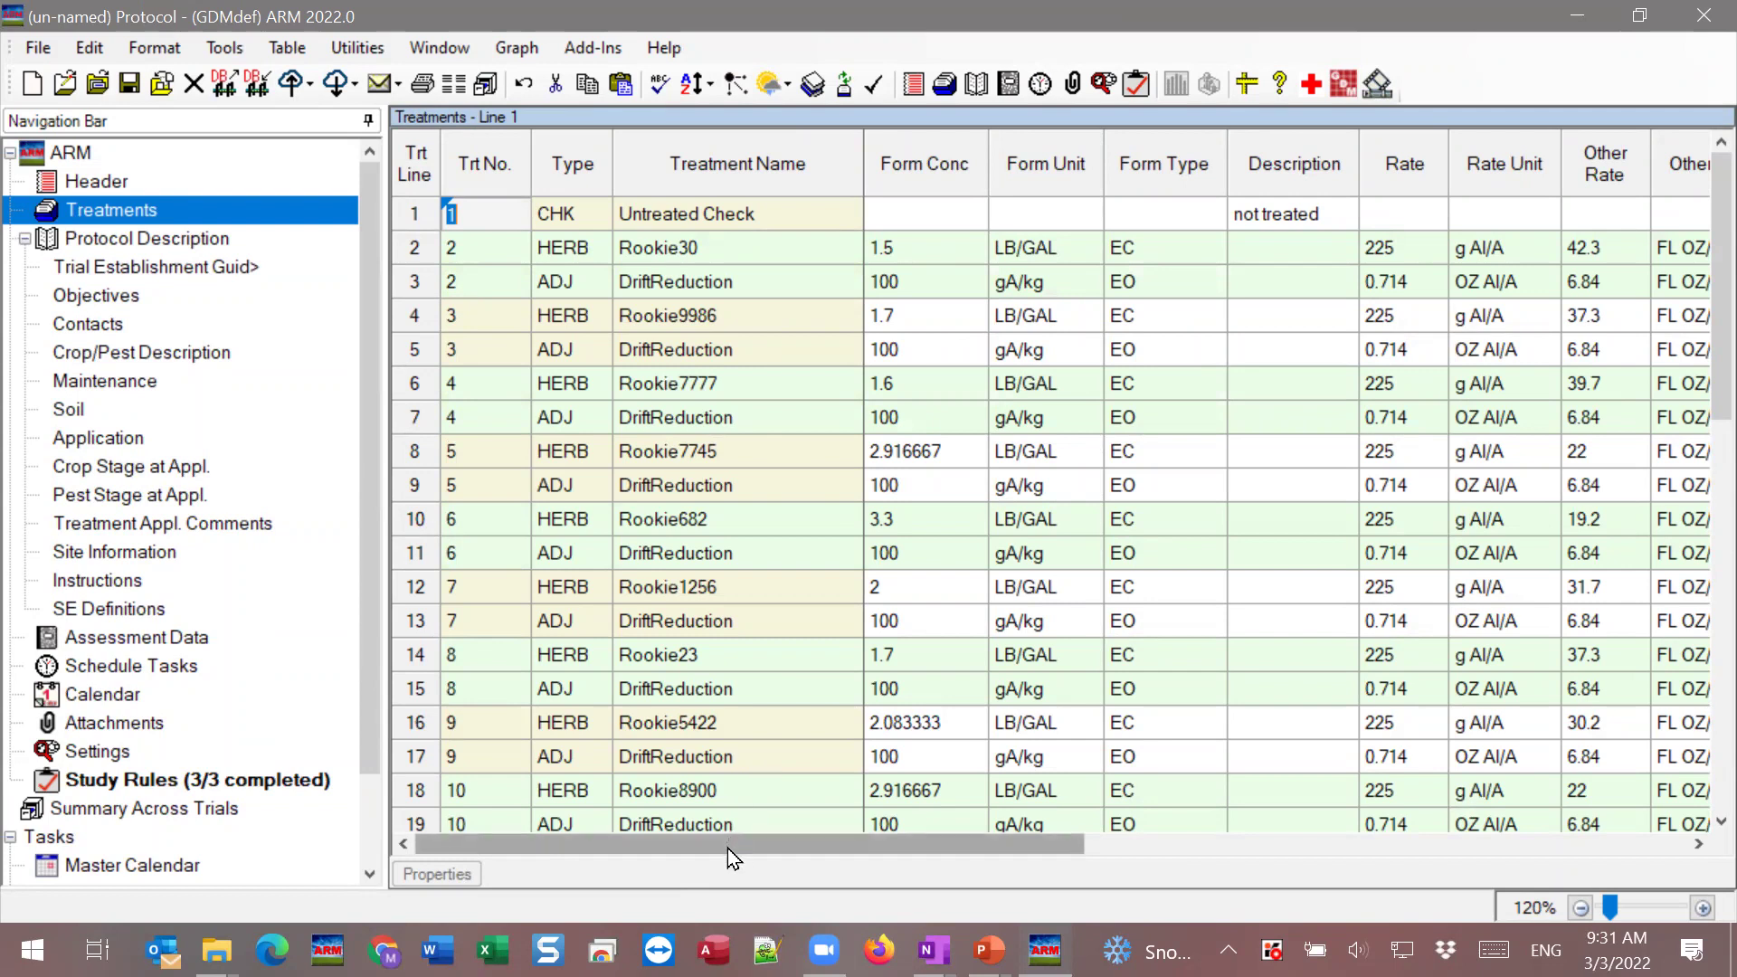
{"action": "left_click_drag", "start_coordinate": [728, 848], "coordinate": [610, 834]}
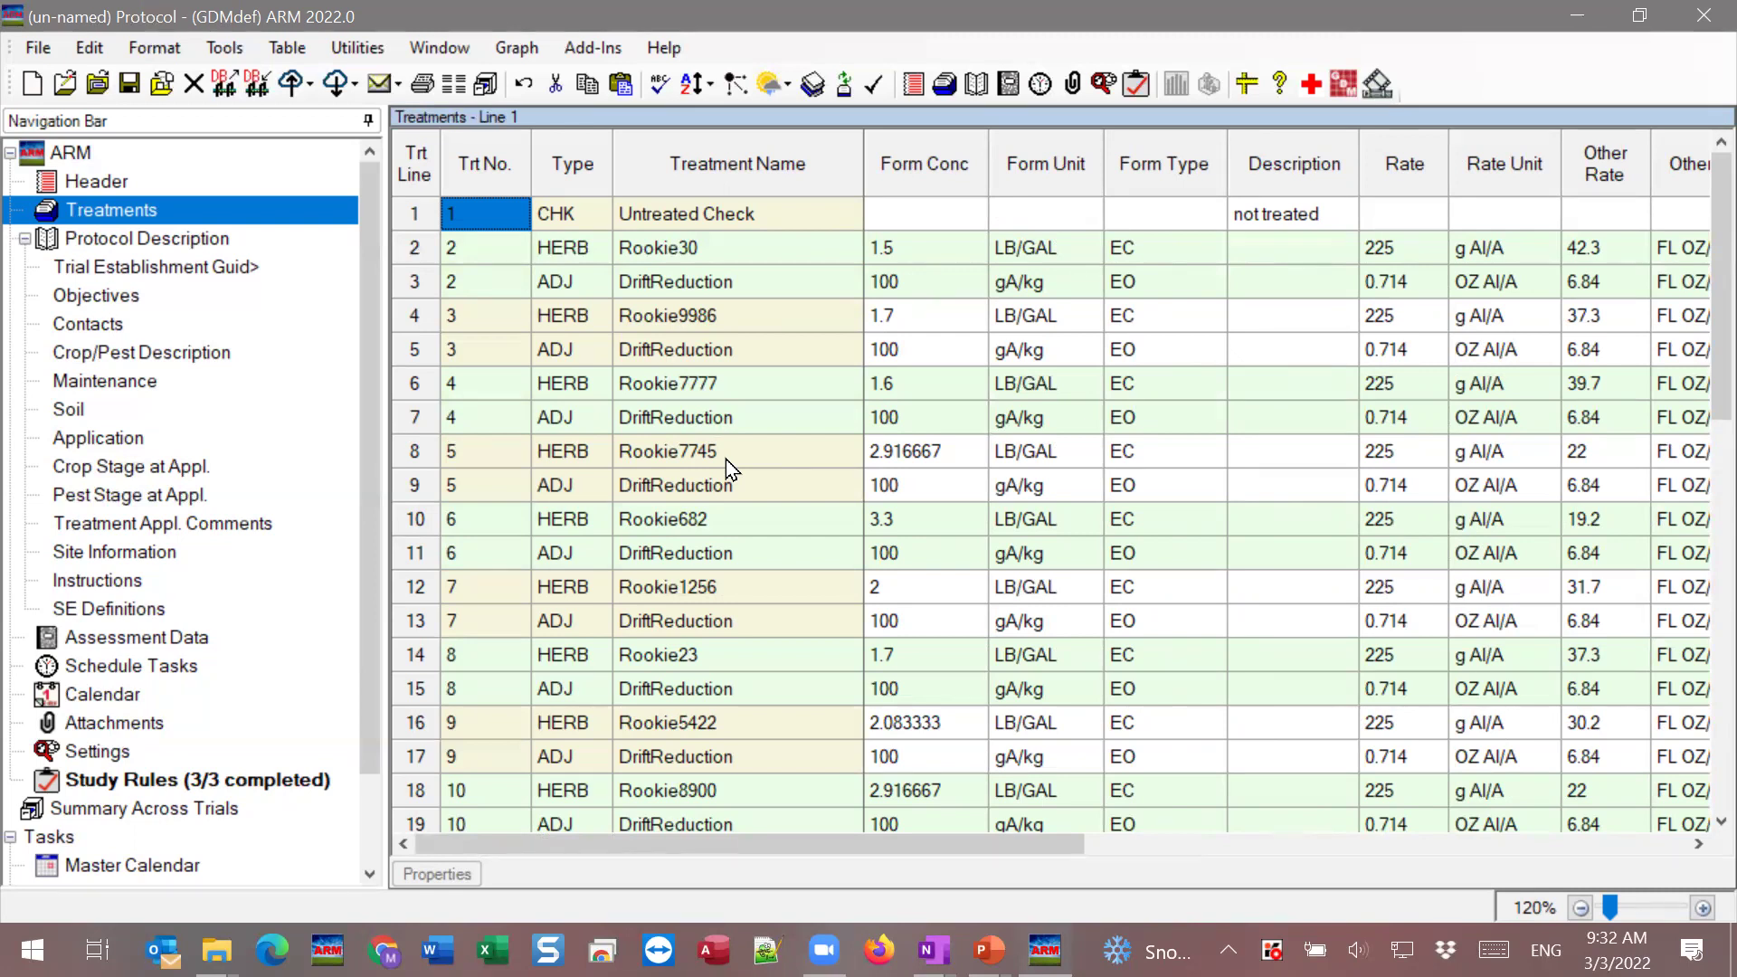
{"action": "left_click", "coordinate": [943, 285]}
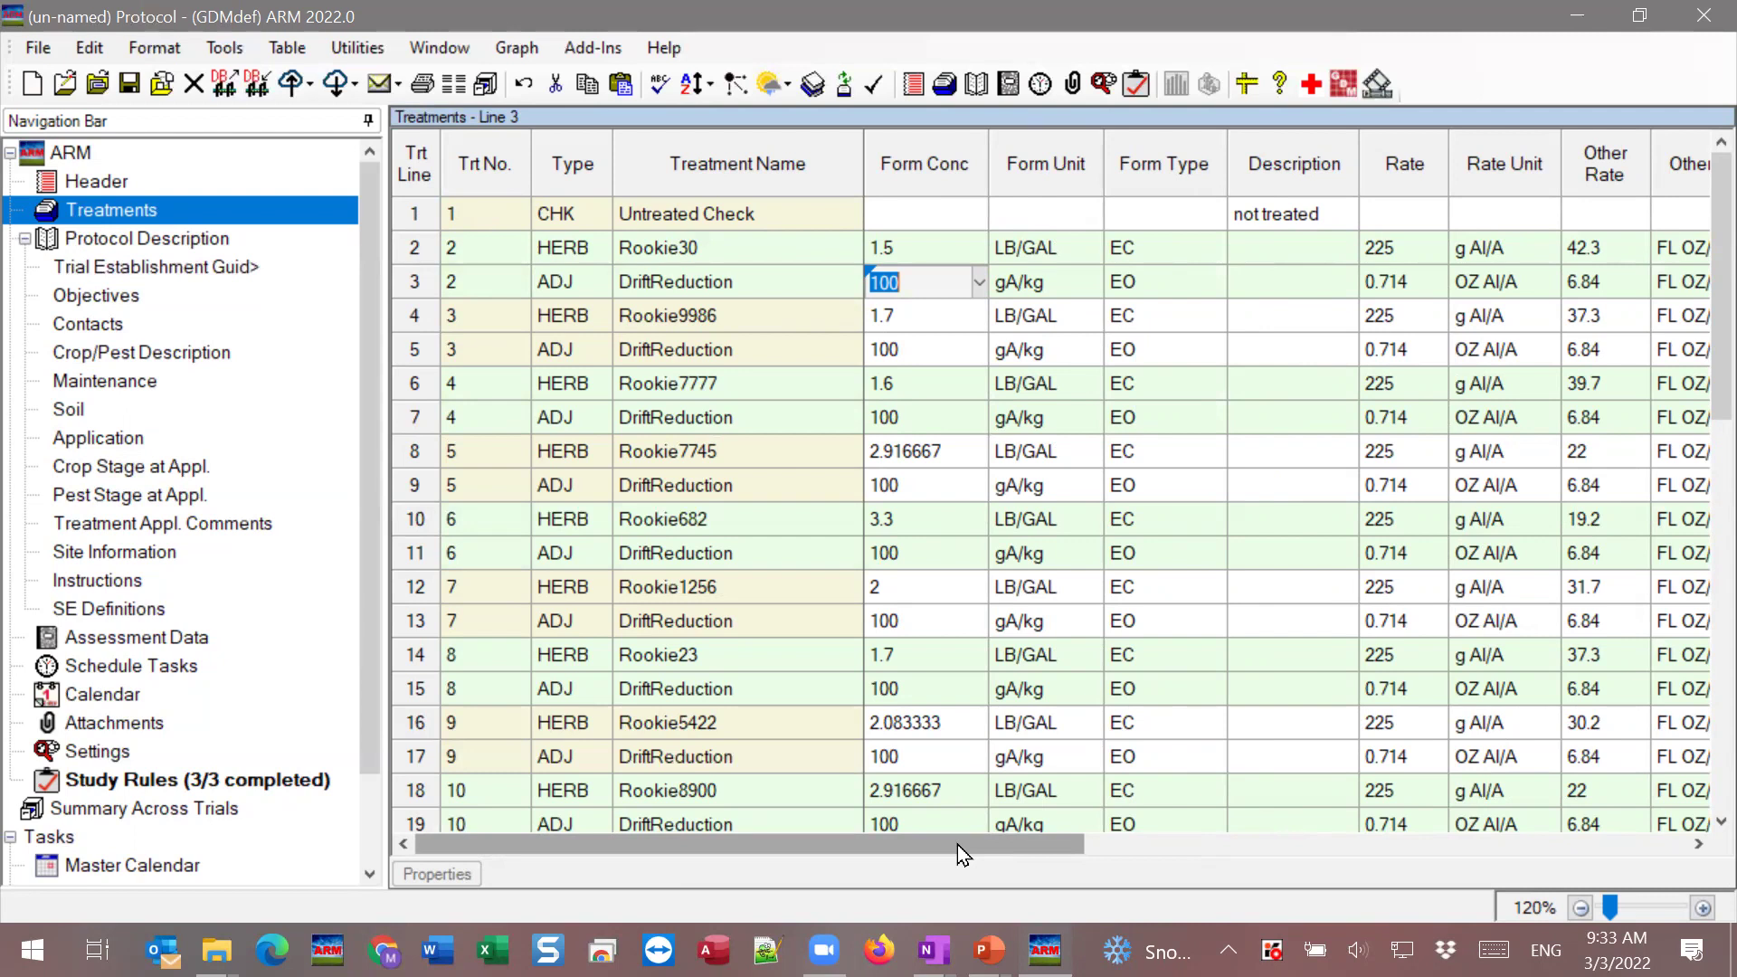
{"action": "left_click_drag", "start_coordinate": [958, 844], "coordinate": [1145, 817]}
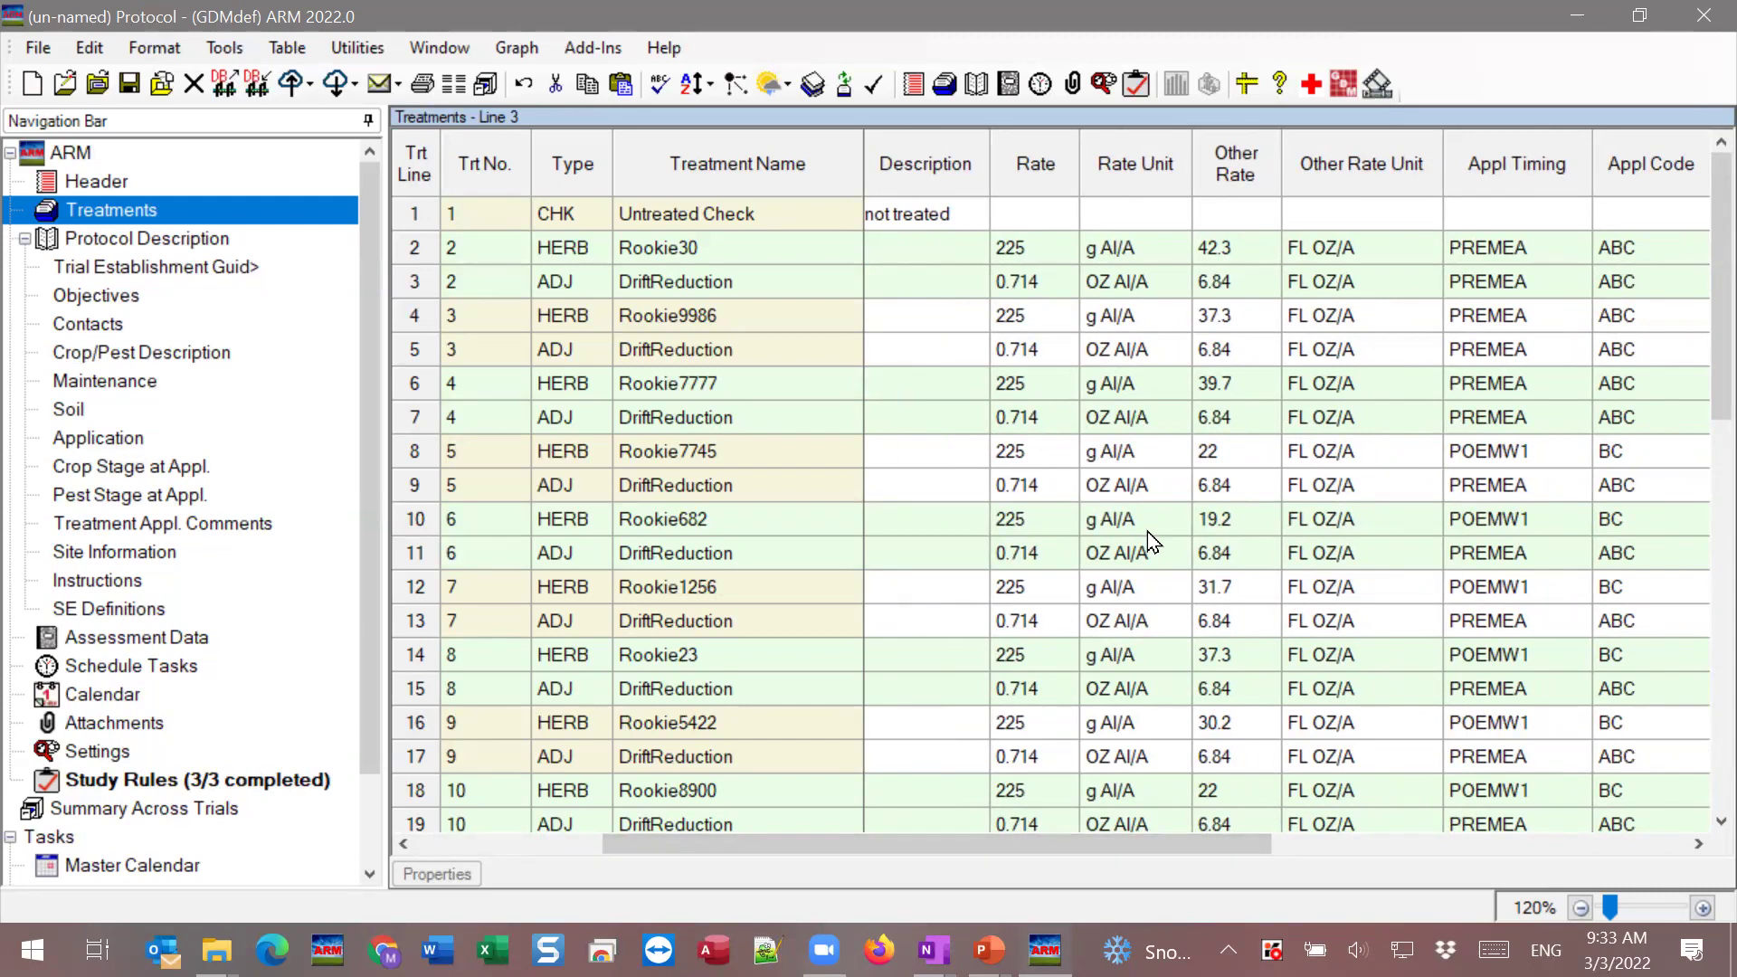
{"action": "left_click_drag", "start_coordinate": [1151, 845], "coordinate": [1187, 844]}
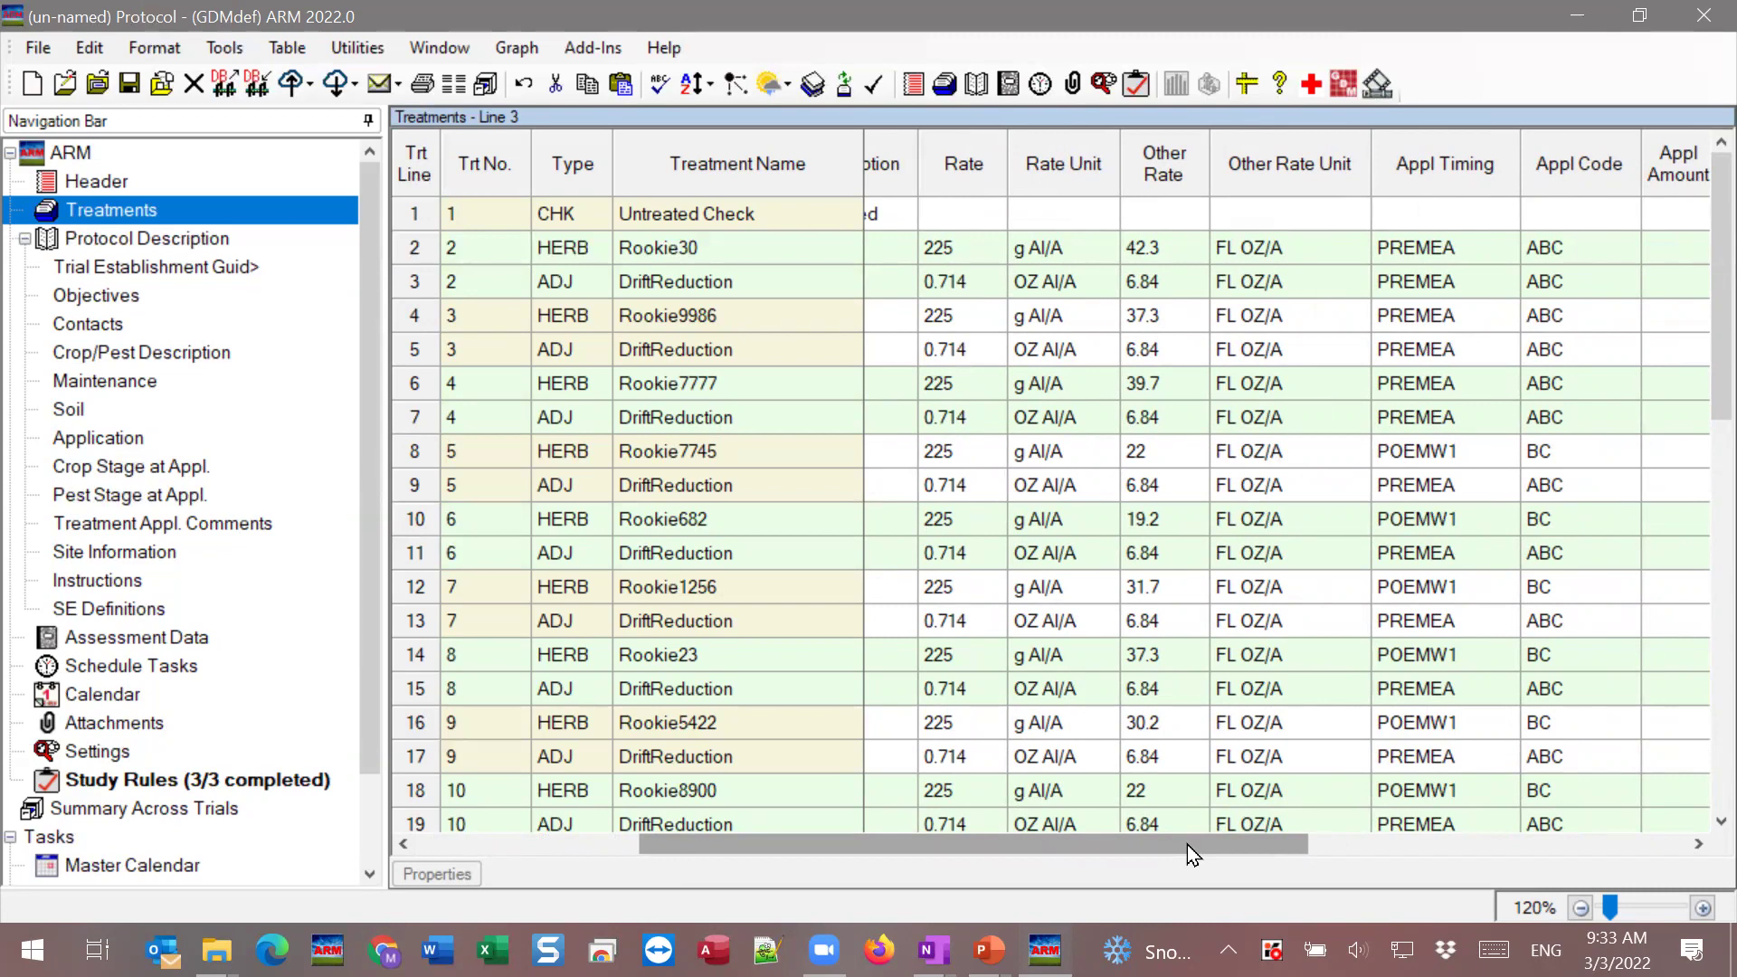
{"action": "left_click_drag", "start_coordinate": [1188, 844], "coordinate": [865, 799]}
{"action": "left_click", "coordinate": [1178, 250]}
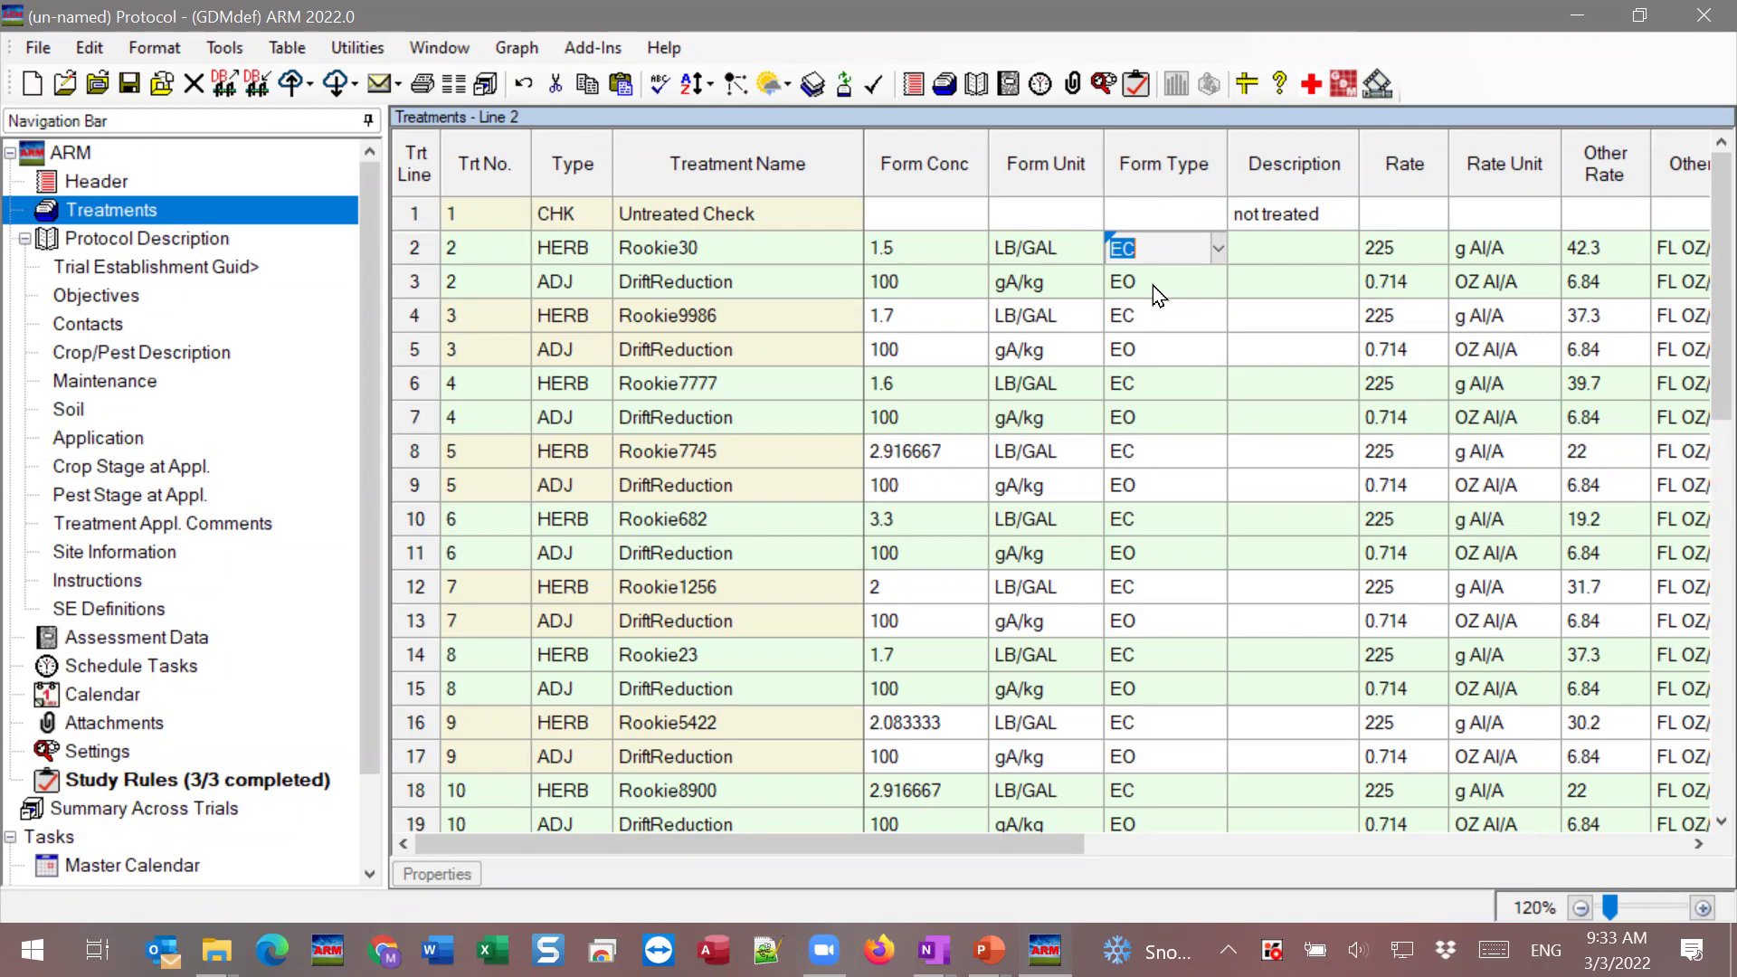
{"action": "right_click", "coordinate": [1177, 244]}
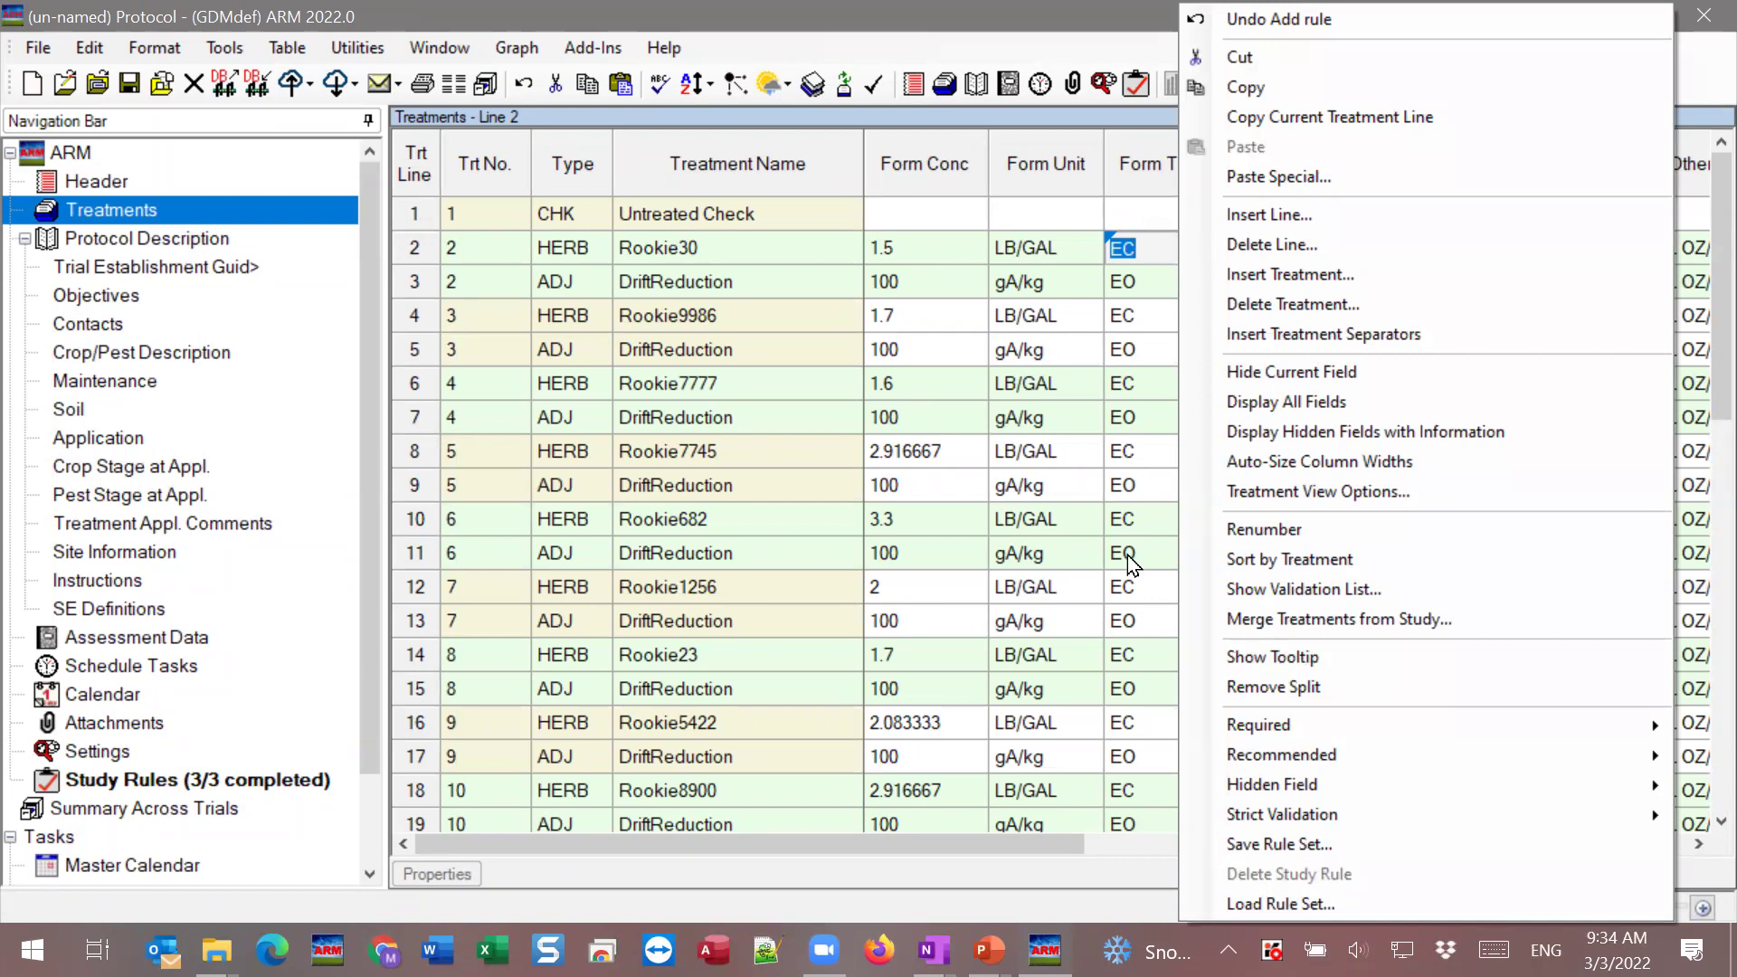
{"action": "left_click", "coordinate": [1131, 516]}
Add a required rule locking the Form Type on treatment line 10 (Rookie682) to prevent edits, and check the locked entry.
{"action": "left_click", "coordinate": [1163, 516]}
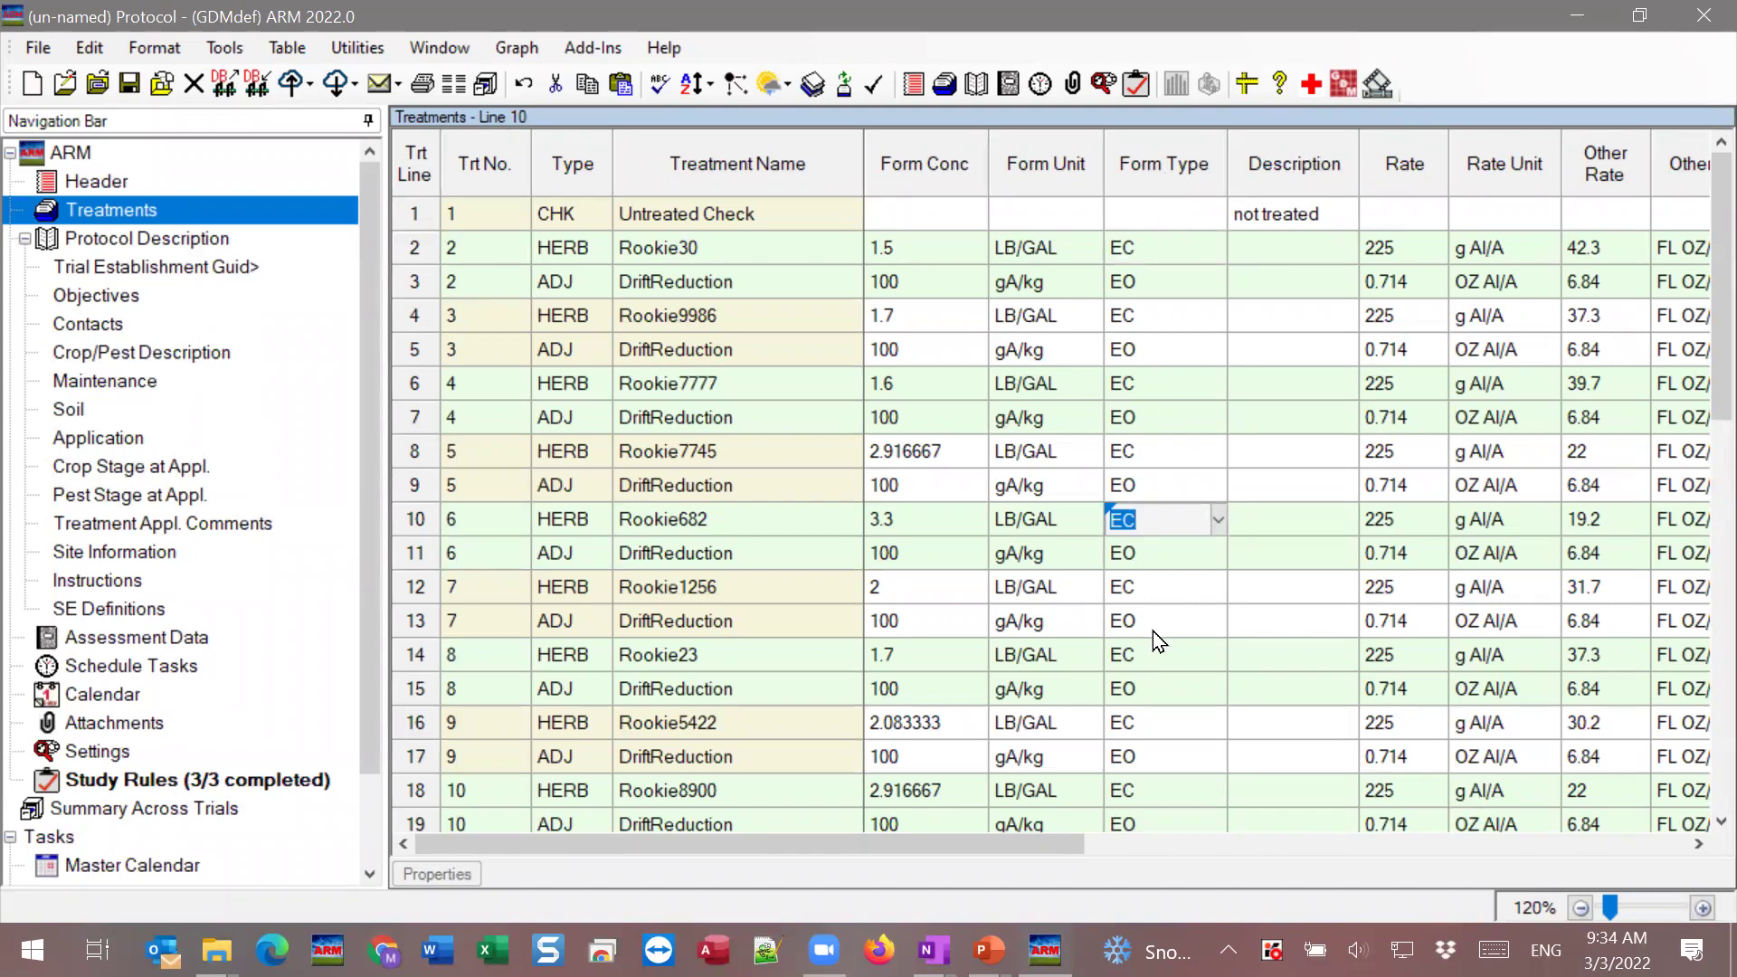
{"action": "right_click", "coordinate": [1165, 520]}
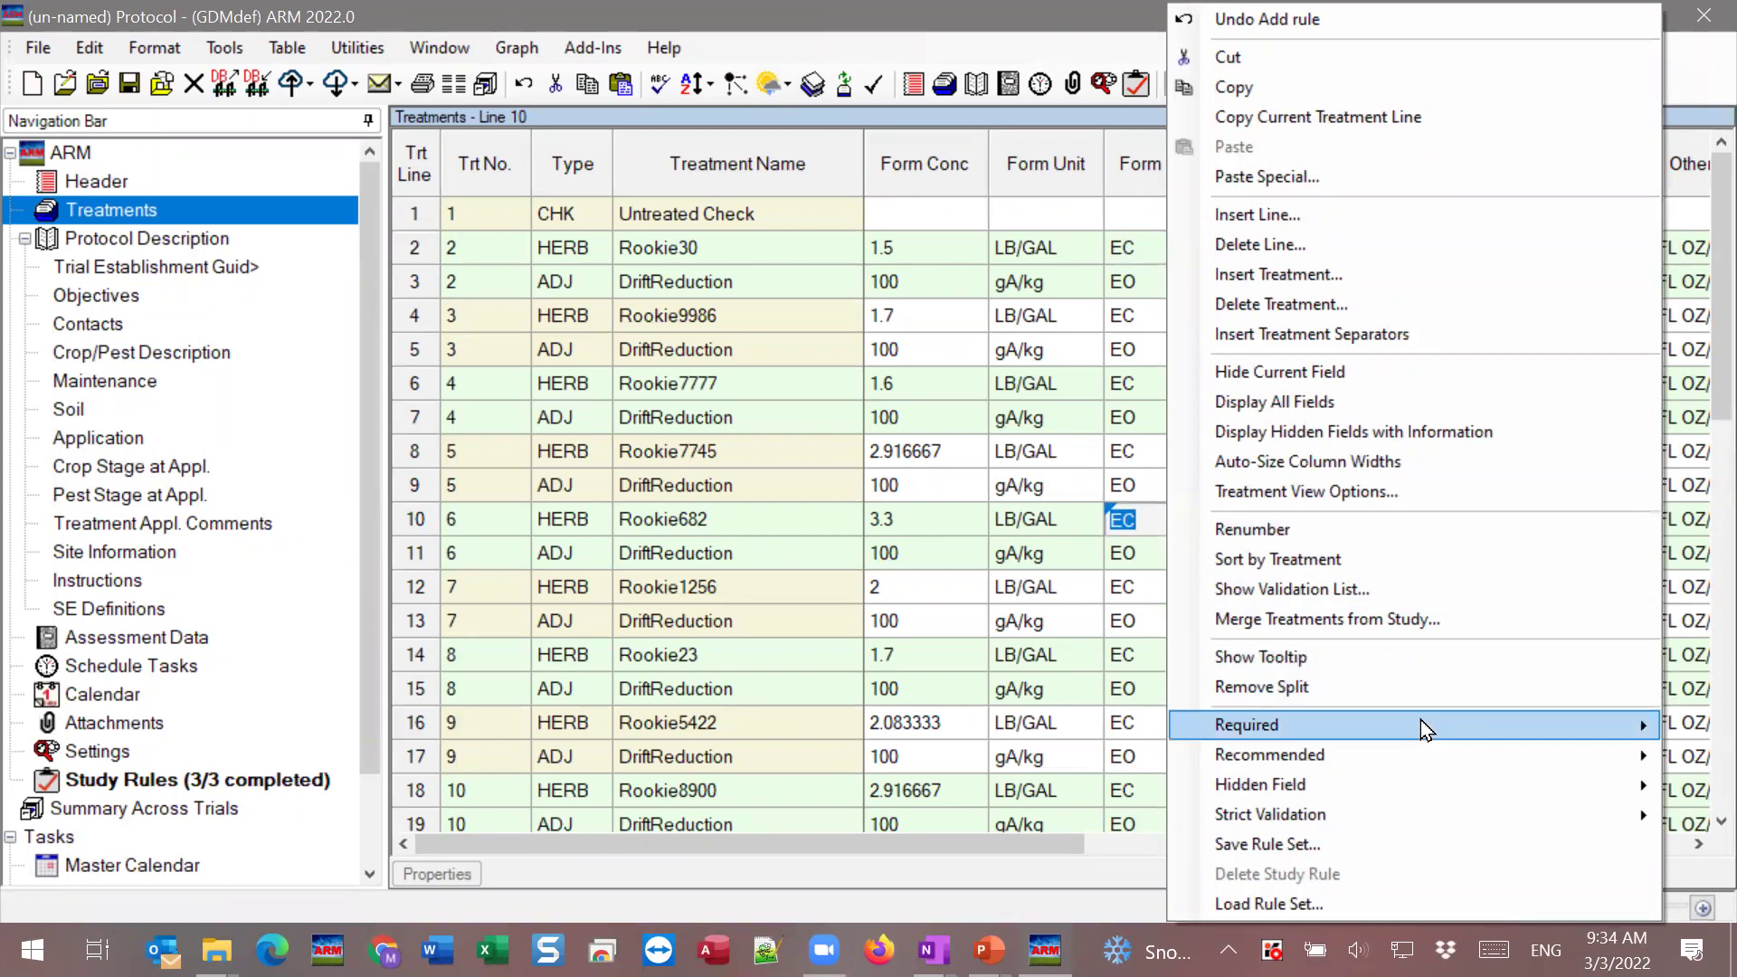
{"action": "mouse_move", "coordinate": [1416, 725]}
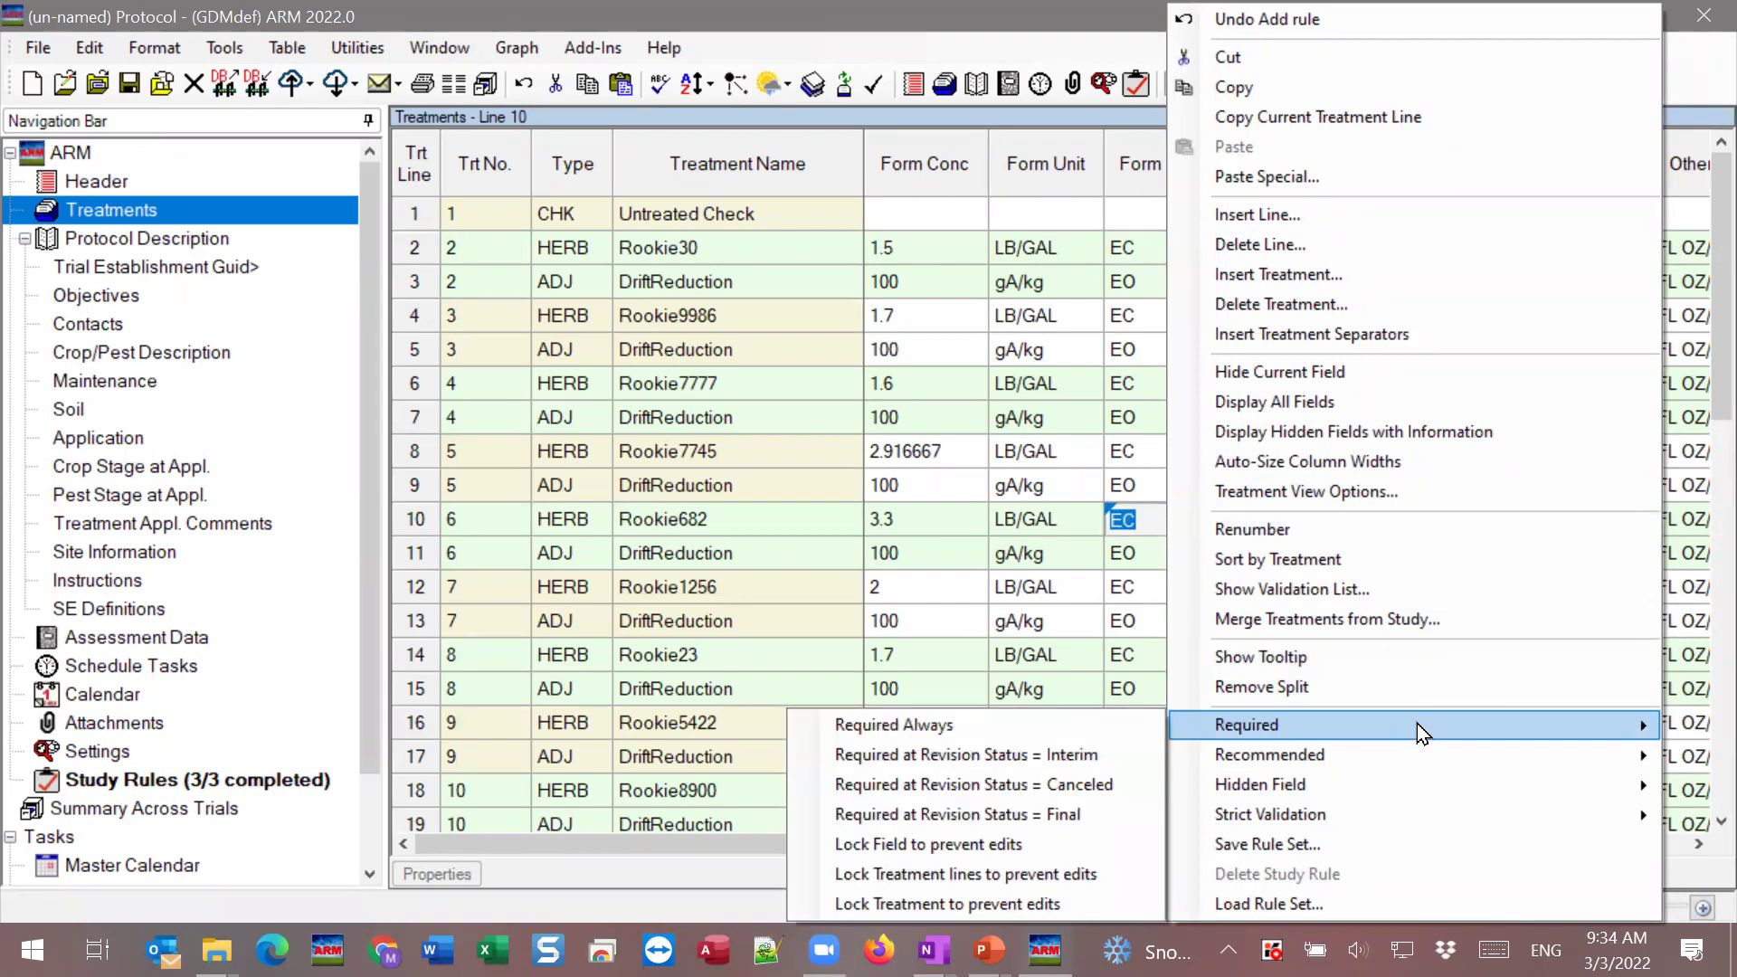
{"action": "left_click", "coordinate": [1038, 850]}
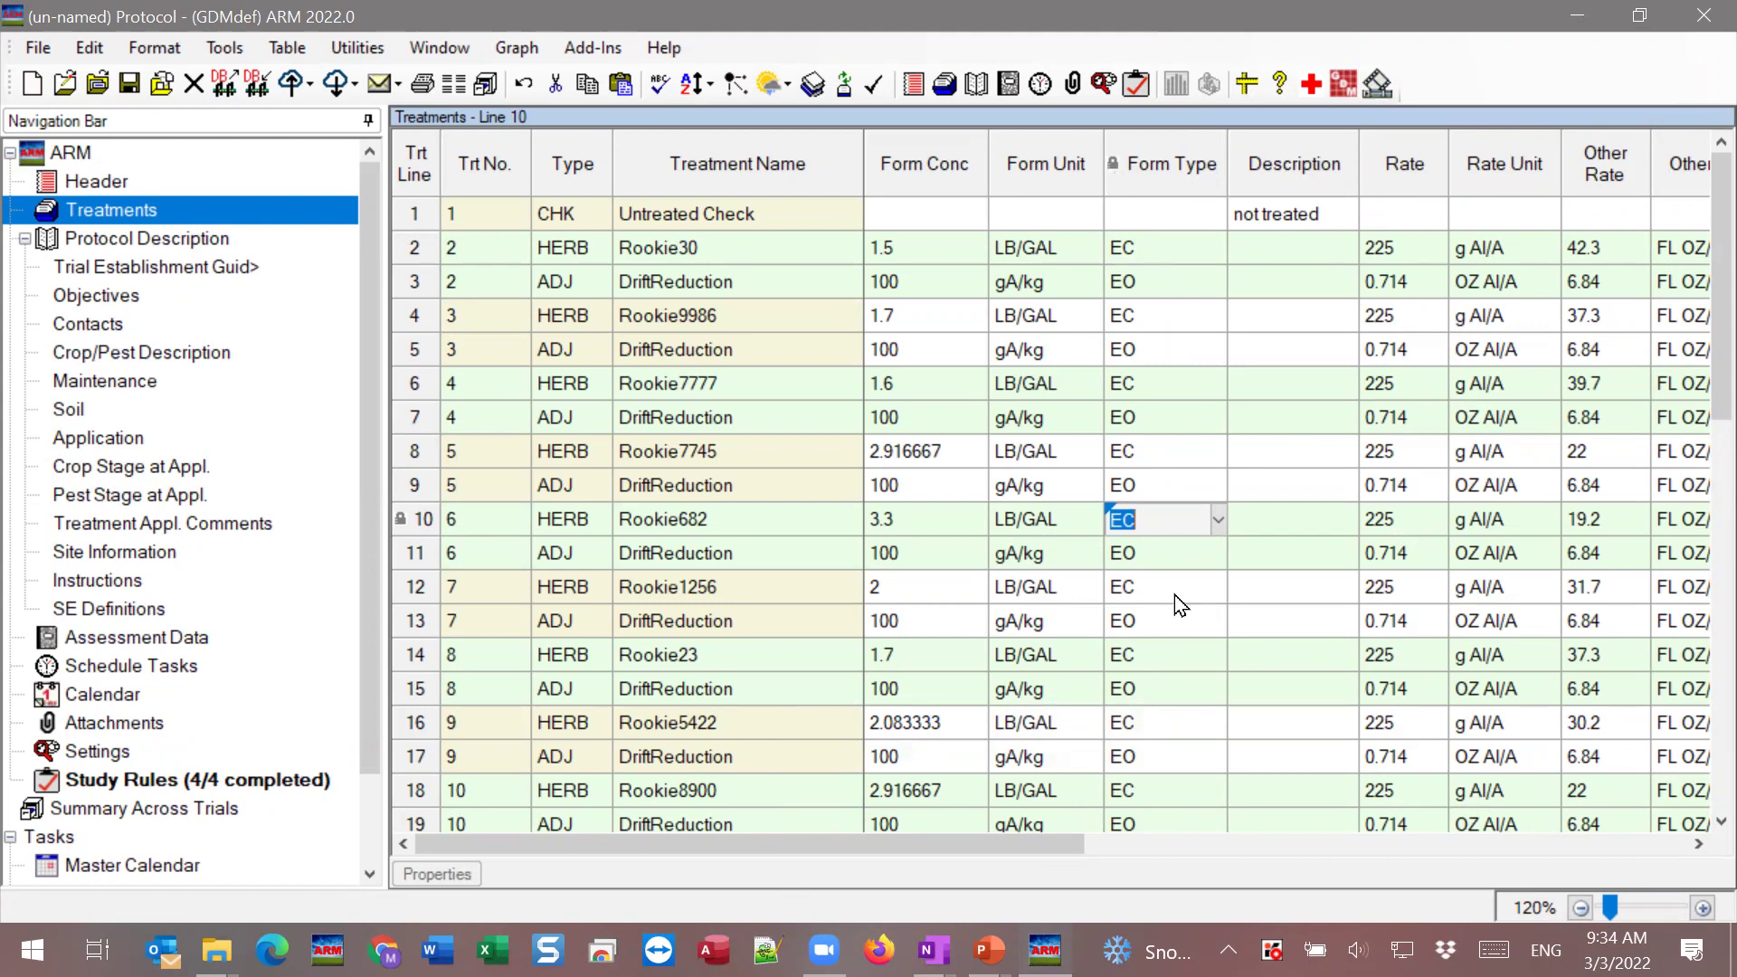
{"action": "left_click", "coordinate": [1171, 540]}
{"action": "left_click", "coordinate": [1169, 508]}
{"action": "left_click", "coordinate": [1158, 543]}
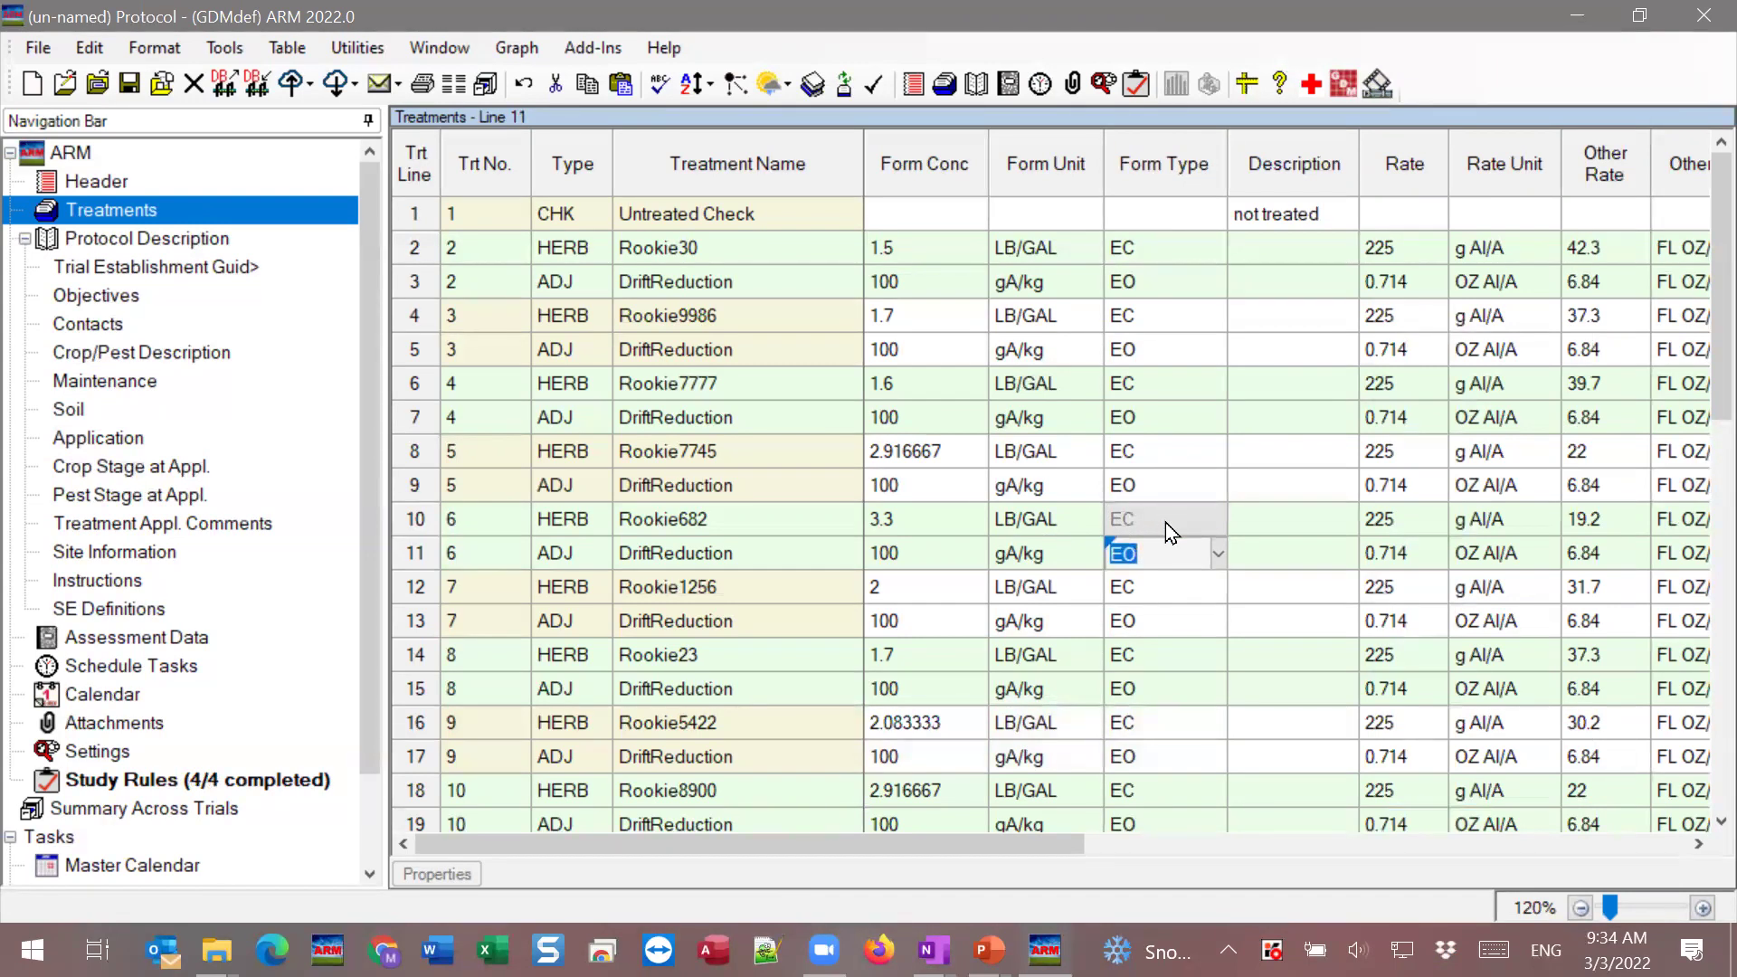
{"action": "left_click", "coordinate": [1165, 523]}
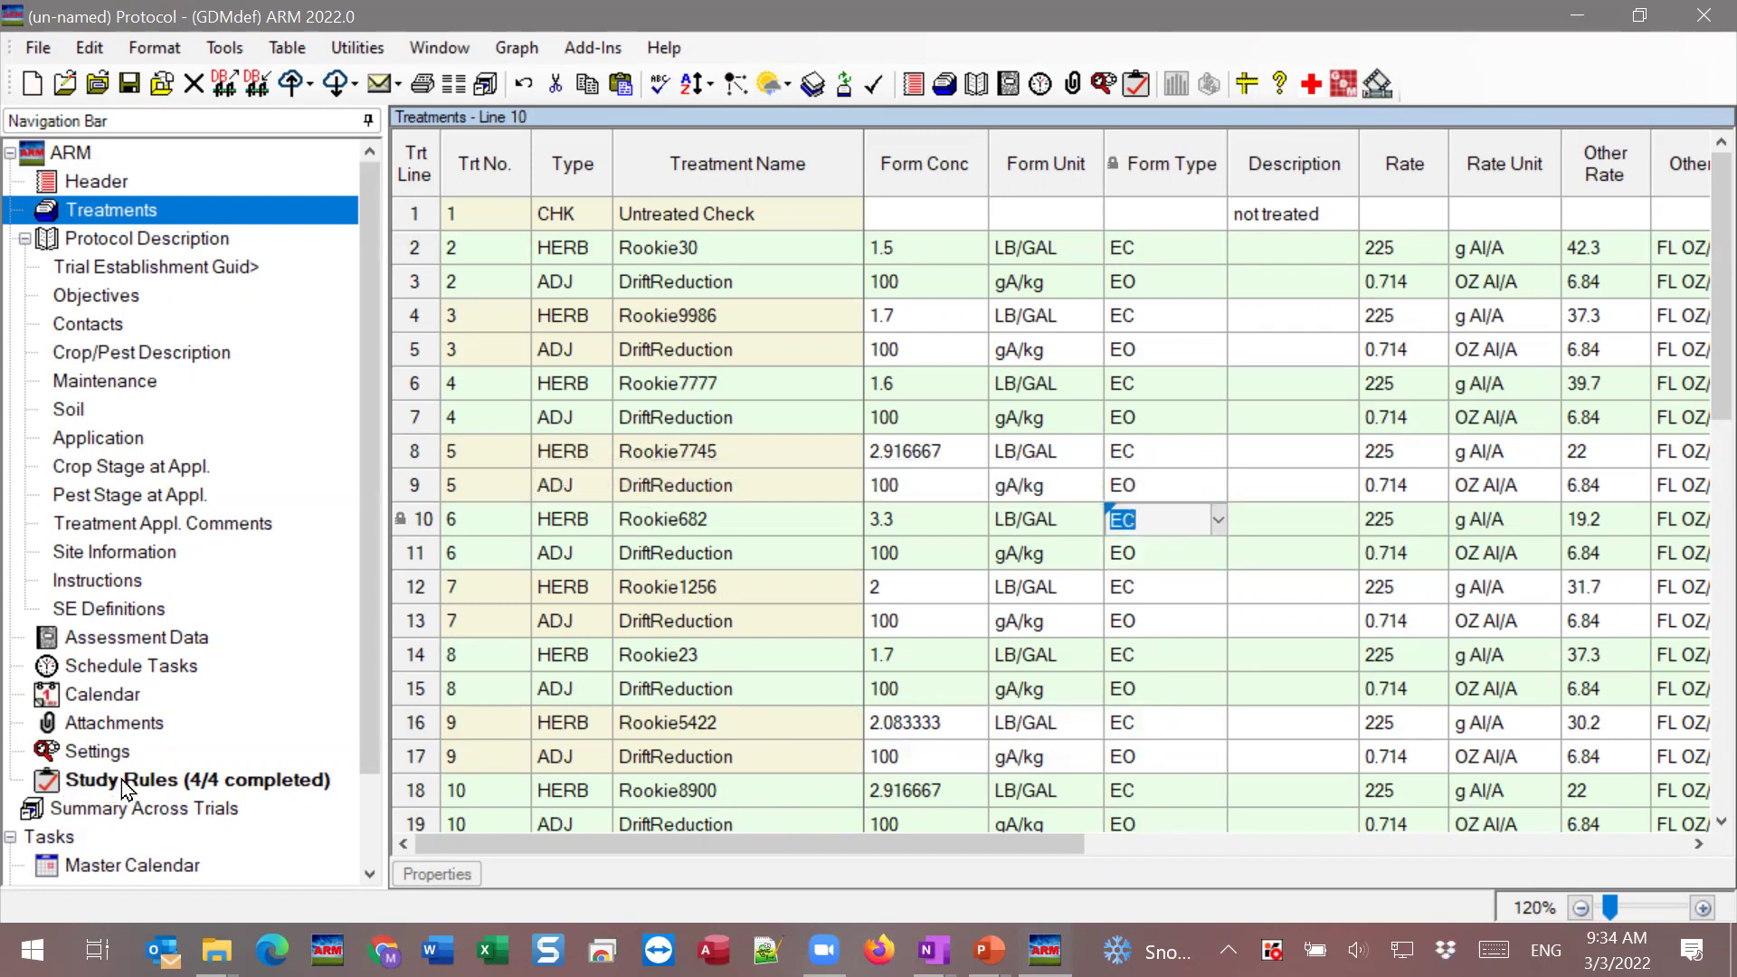
Review the editor, field and condition of the Form Type lock rule in the study rules.
{"action": "left_click", "coordinate": [91, 781]}
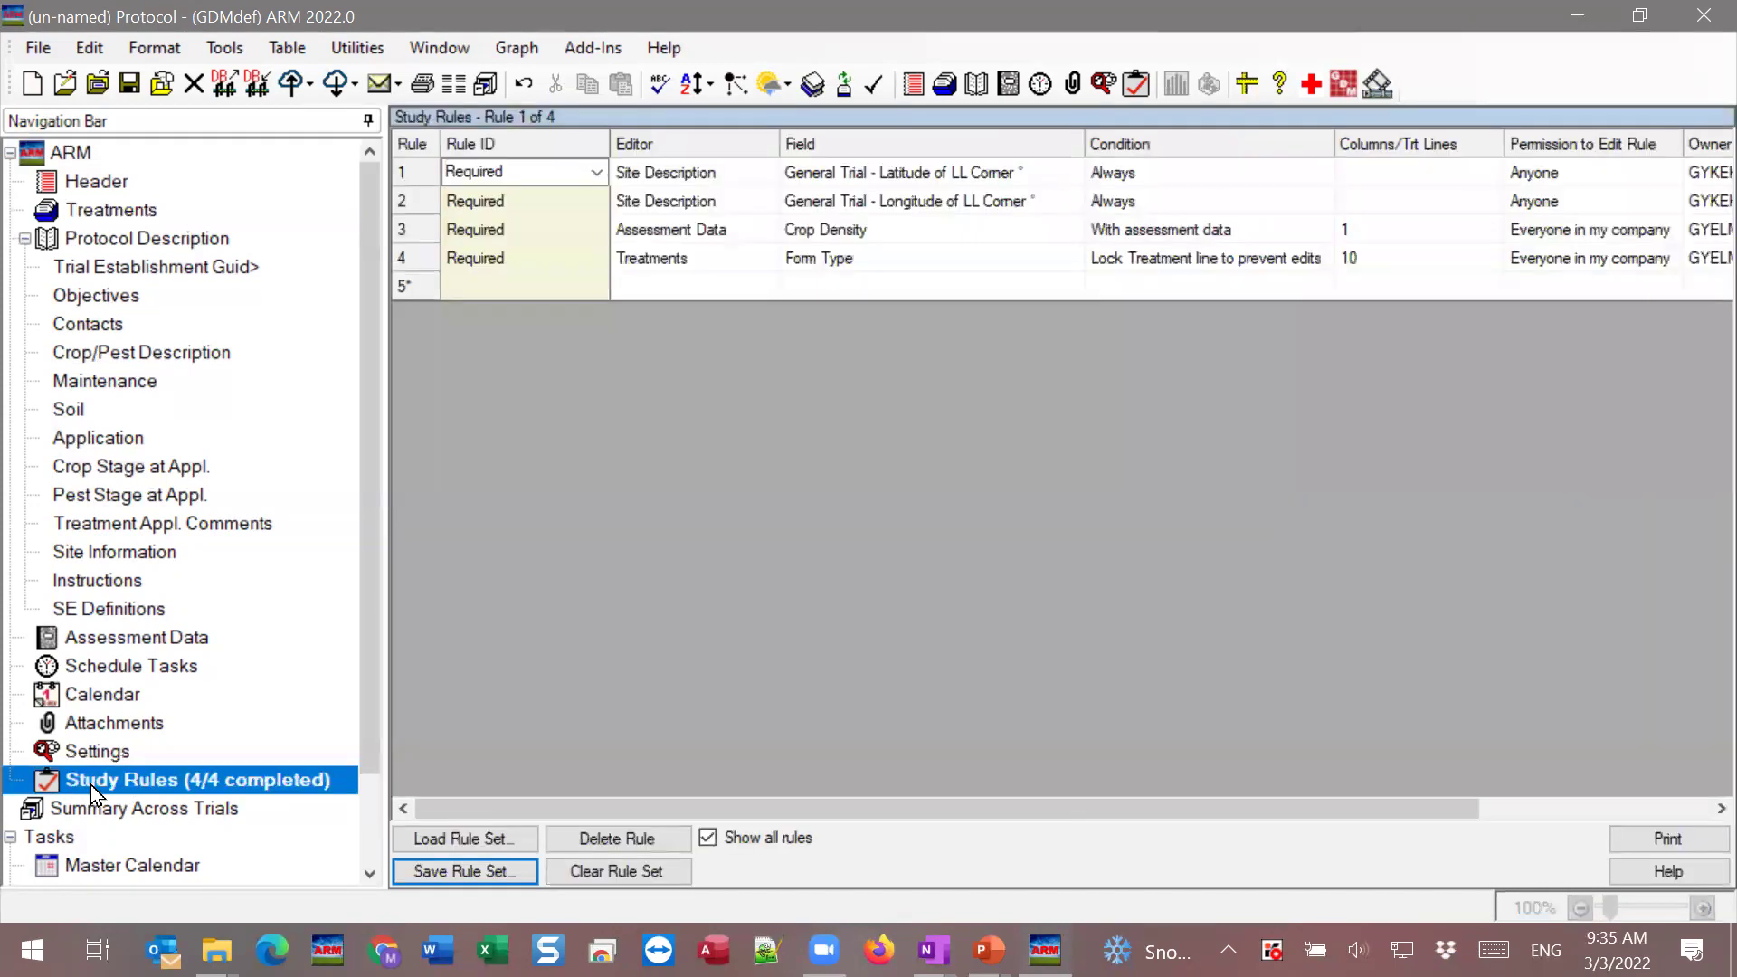
{"action": "left_click", "coordinate": [841, 262]}
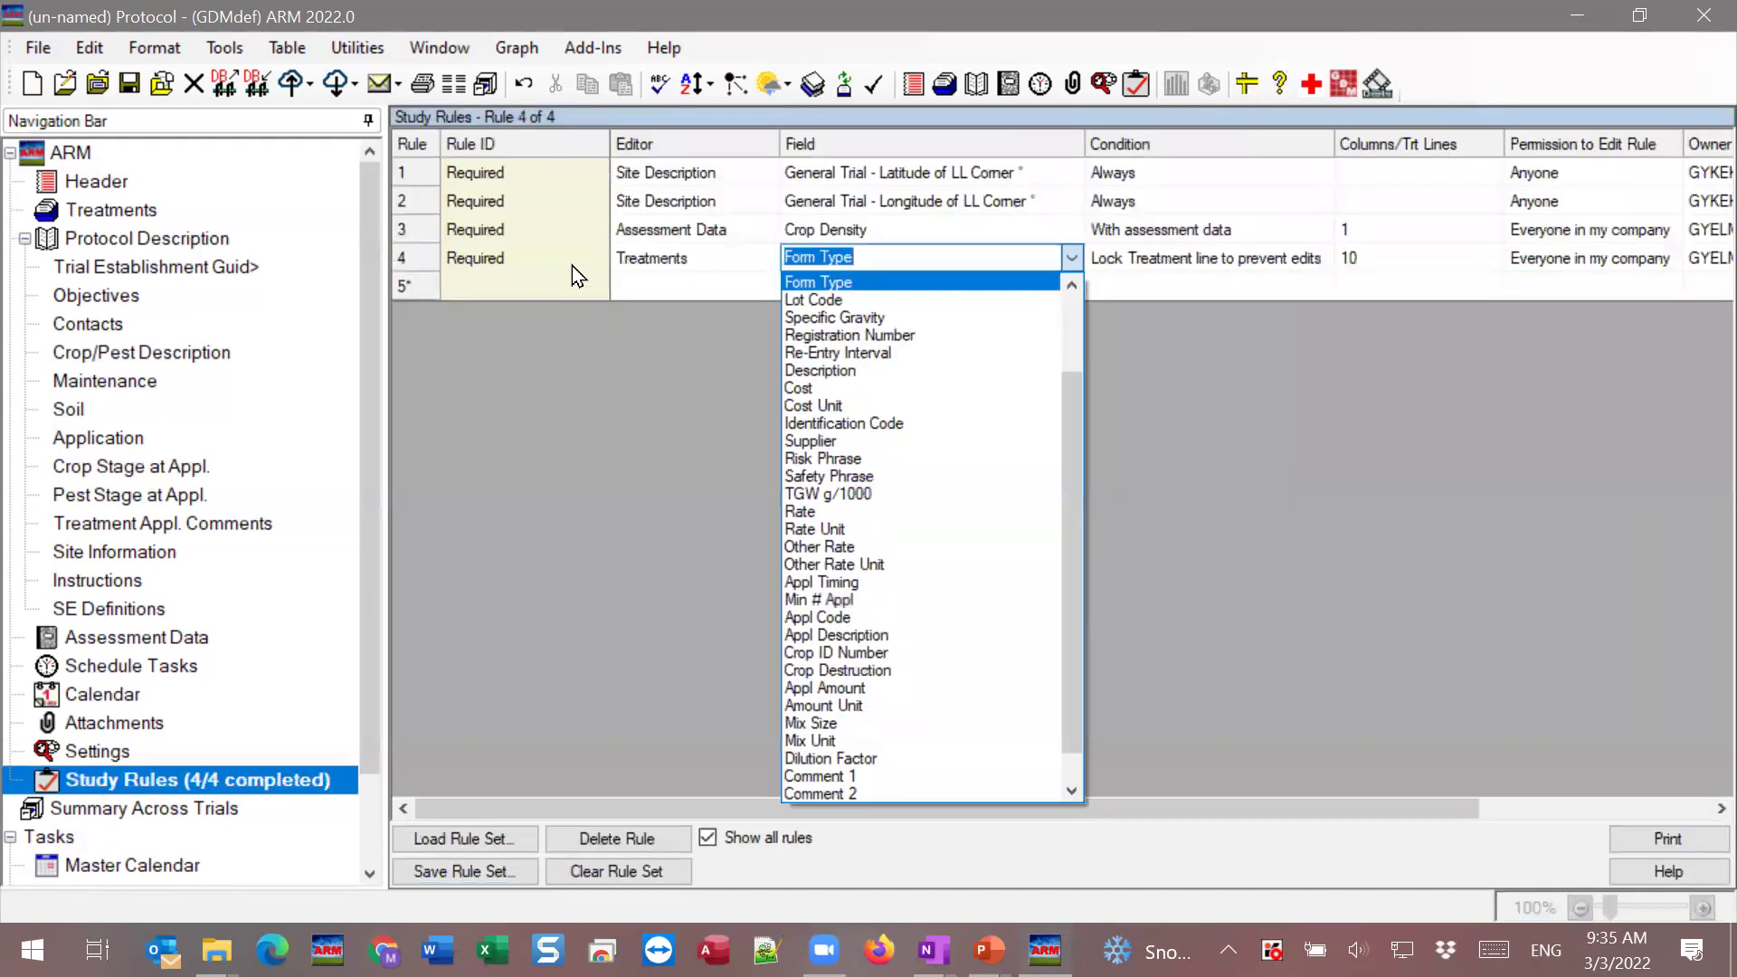
{"action": "left_click", "coordinate": [1191, 258]}
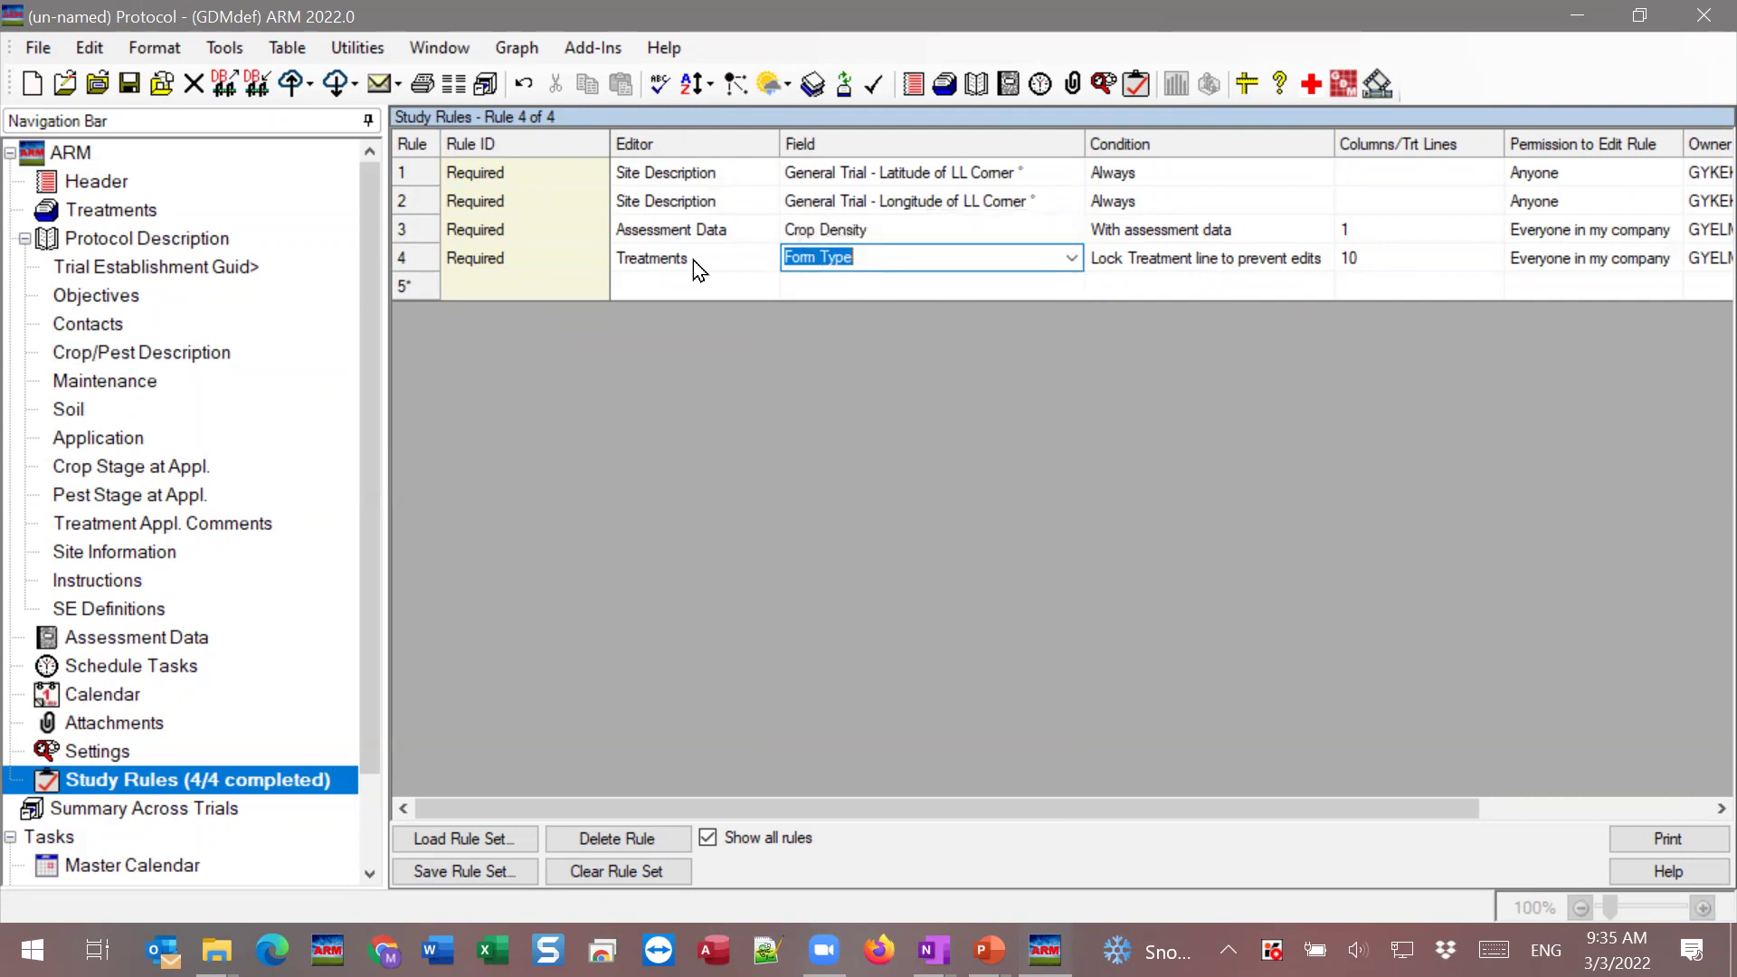
Add a required rule in the treatments that locks the whole of treatment 7 (Rookie1256) to prevent edits.
{"action": "left_click", "coordinate": [99, 215]}
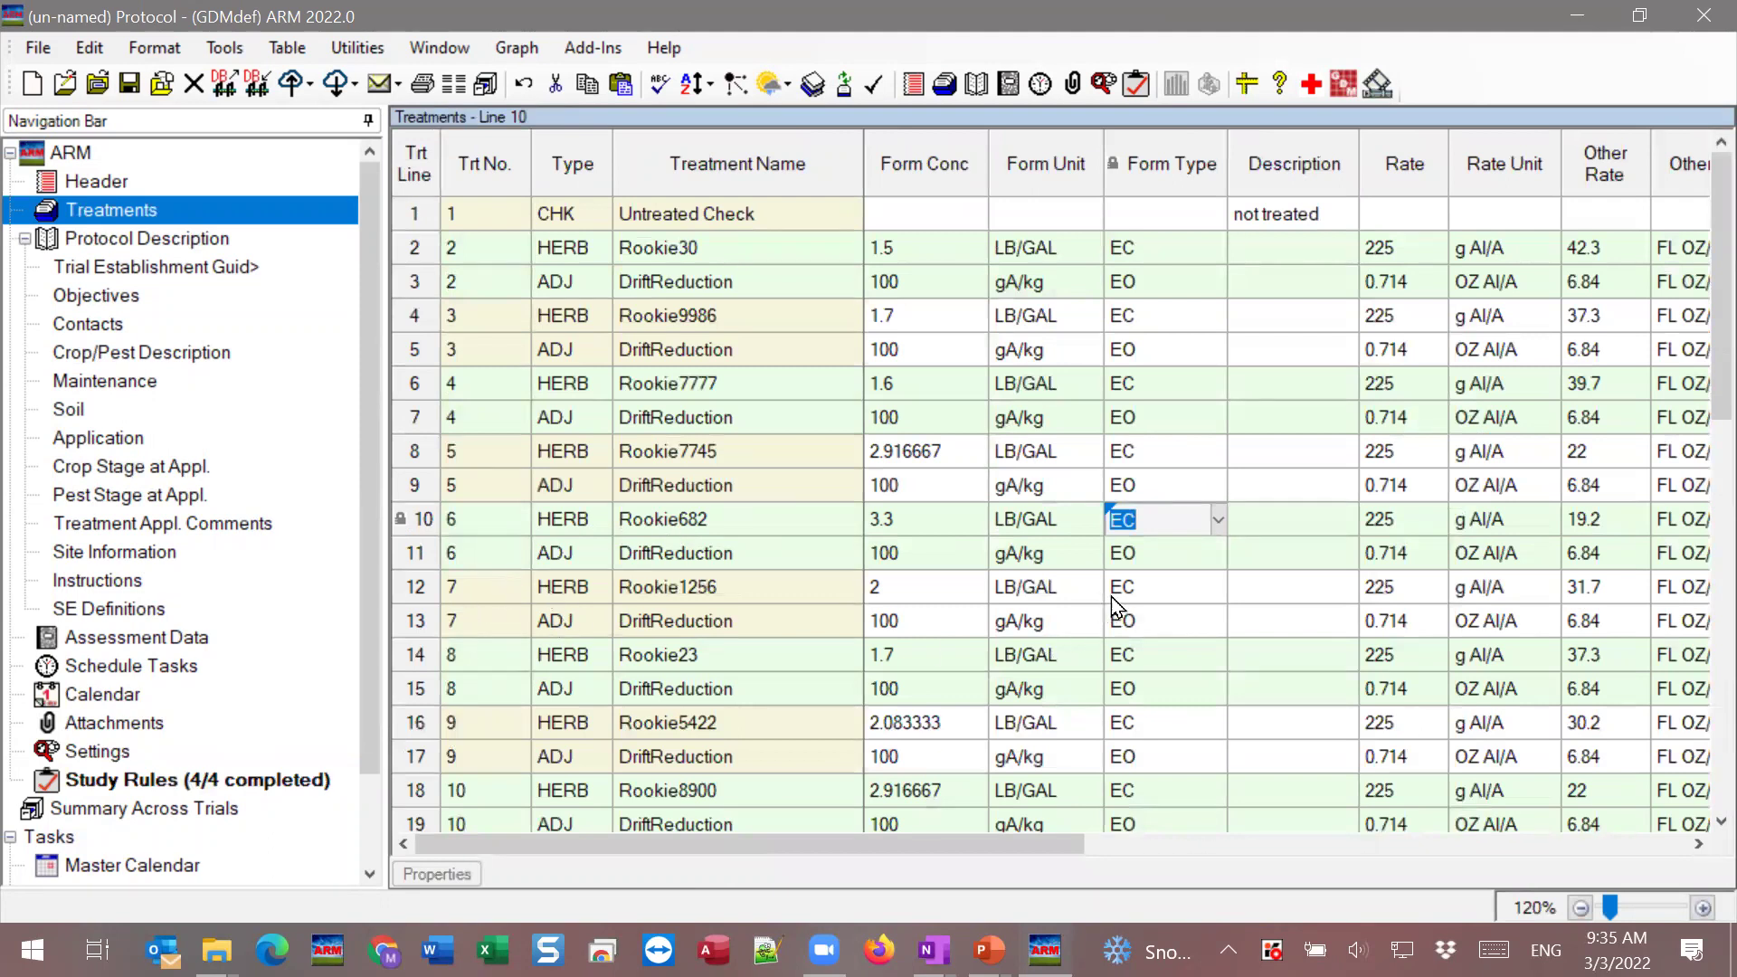
{"action": "left_click", "coordinate": [1198, 592]}
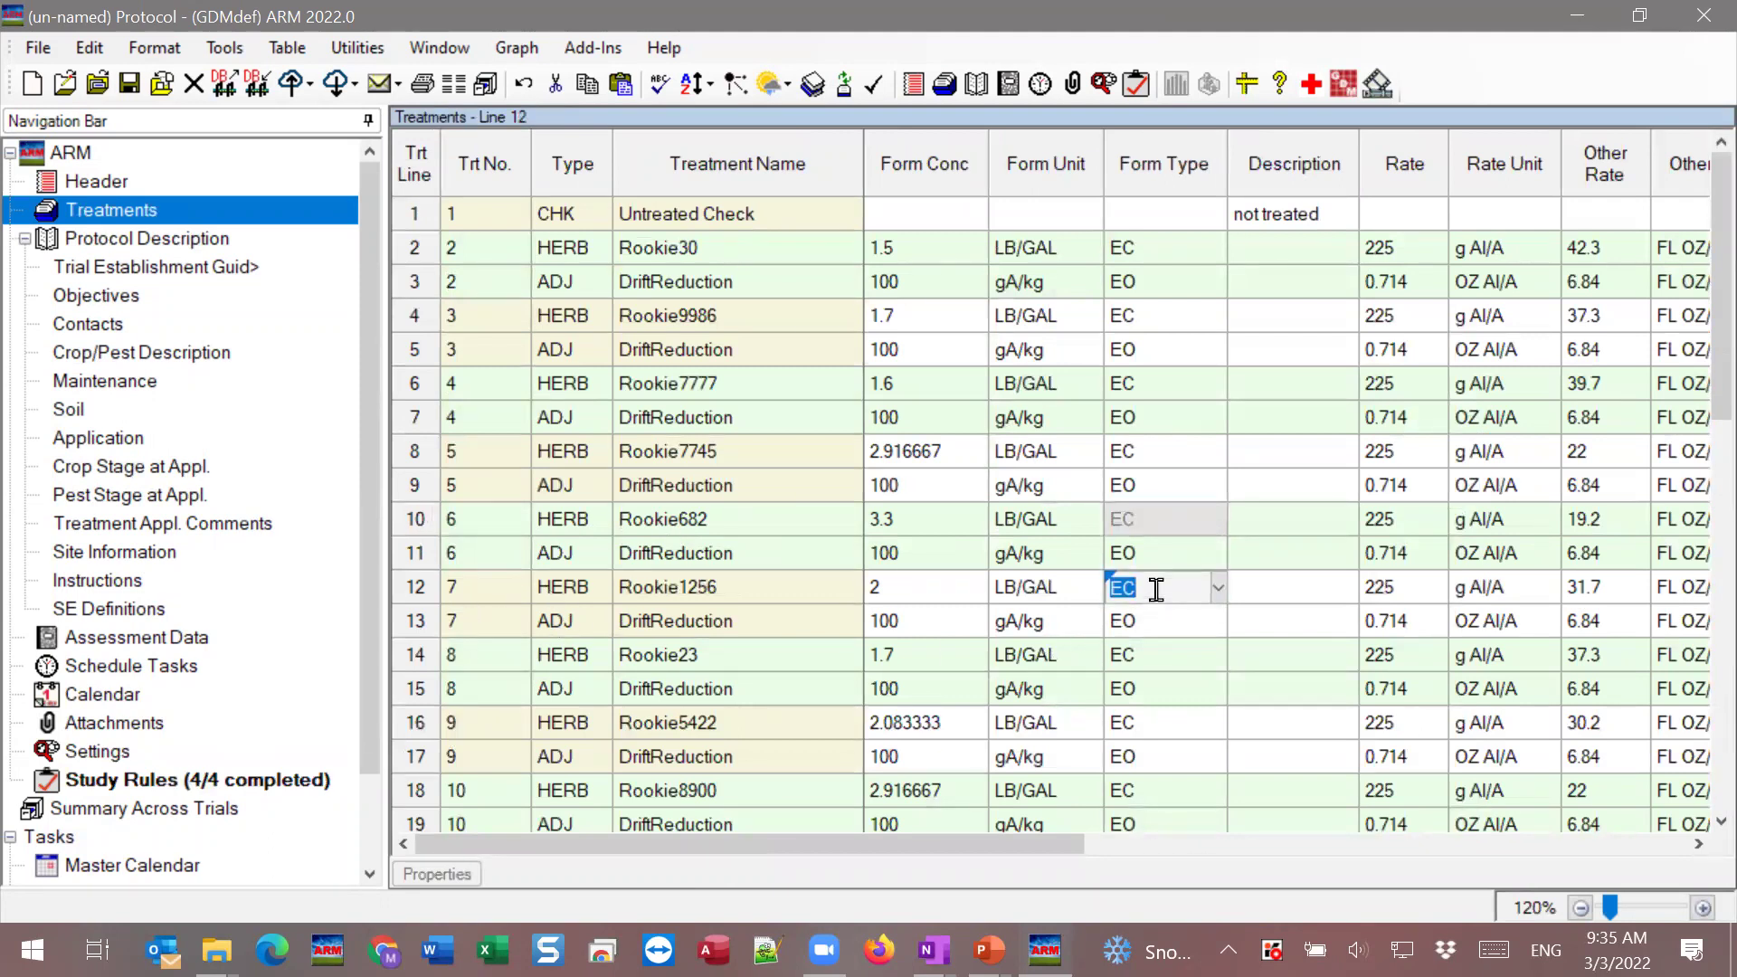
{"action": "right_click", "coordinate": [1157, 584]}
{"action": "mouse_move", "coordinate": [1226, 724]}
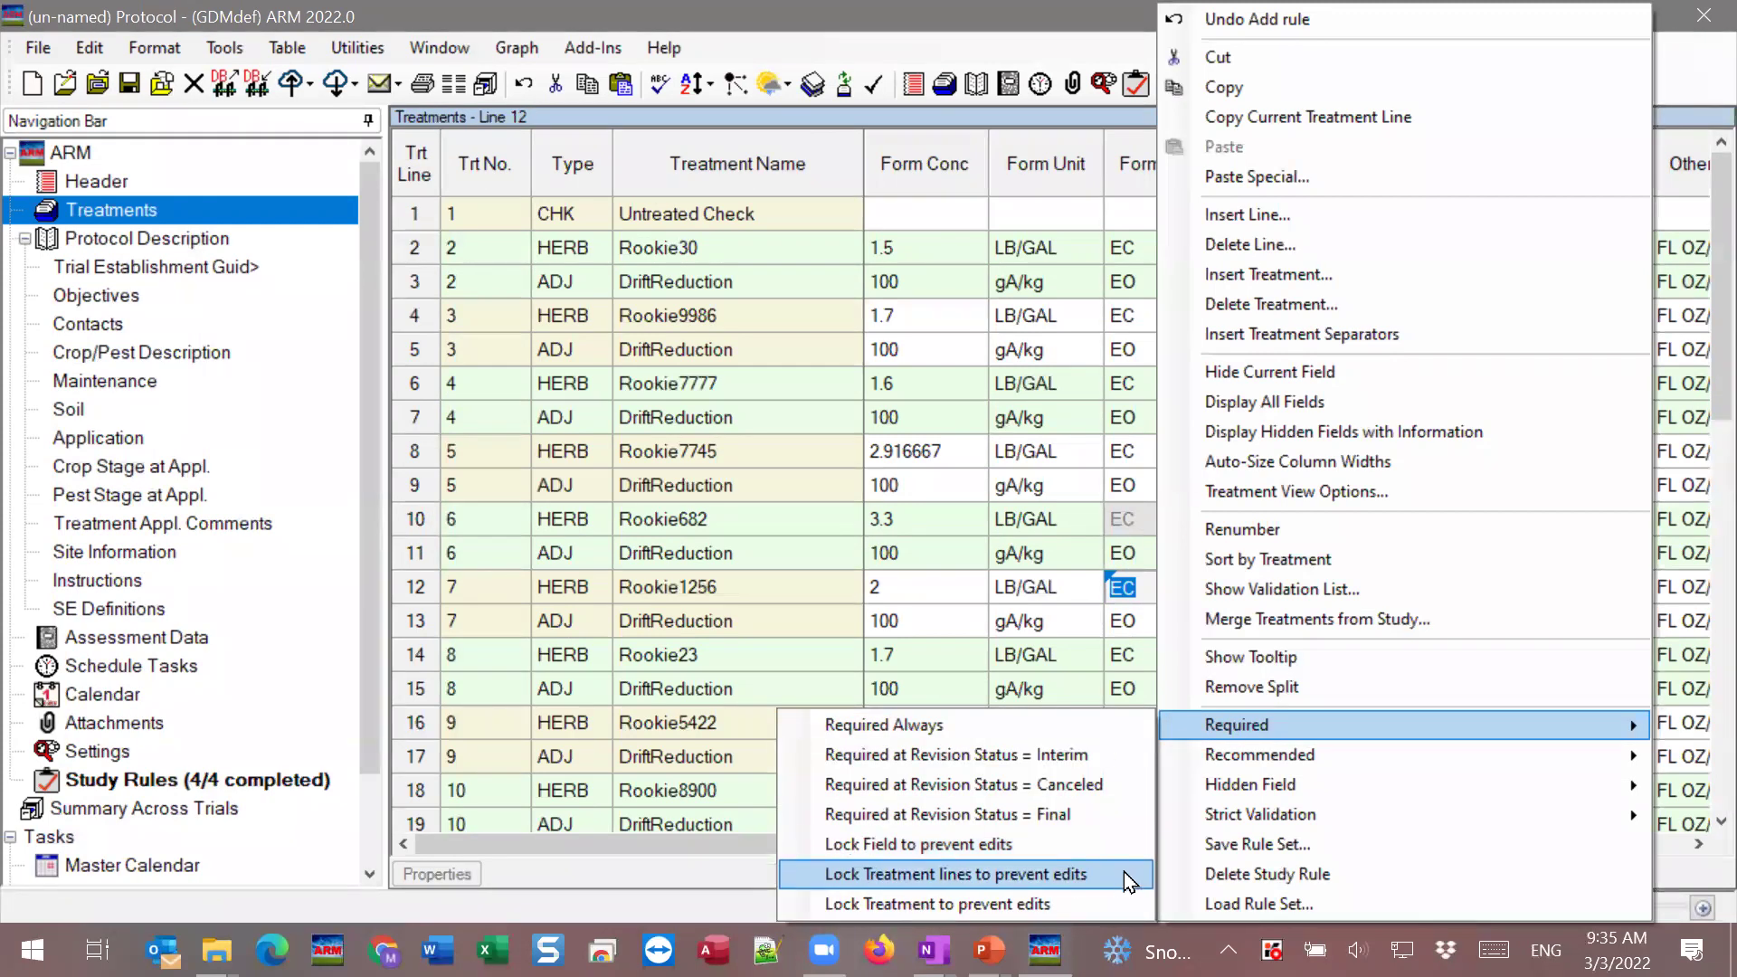
{"action": "left_click", "coordinate": [1081, 904]}
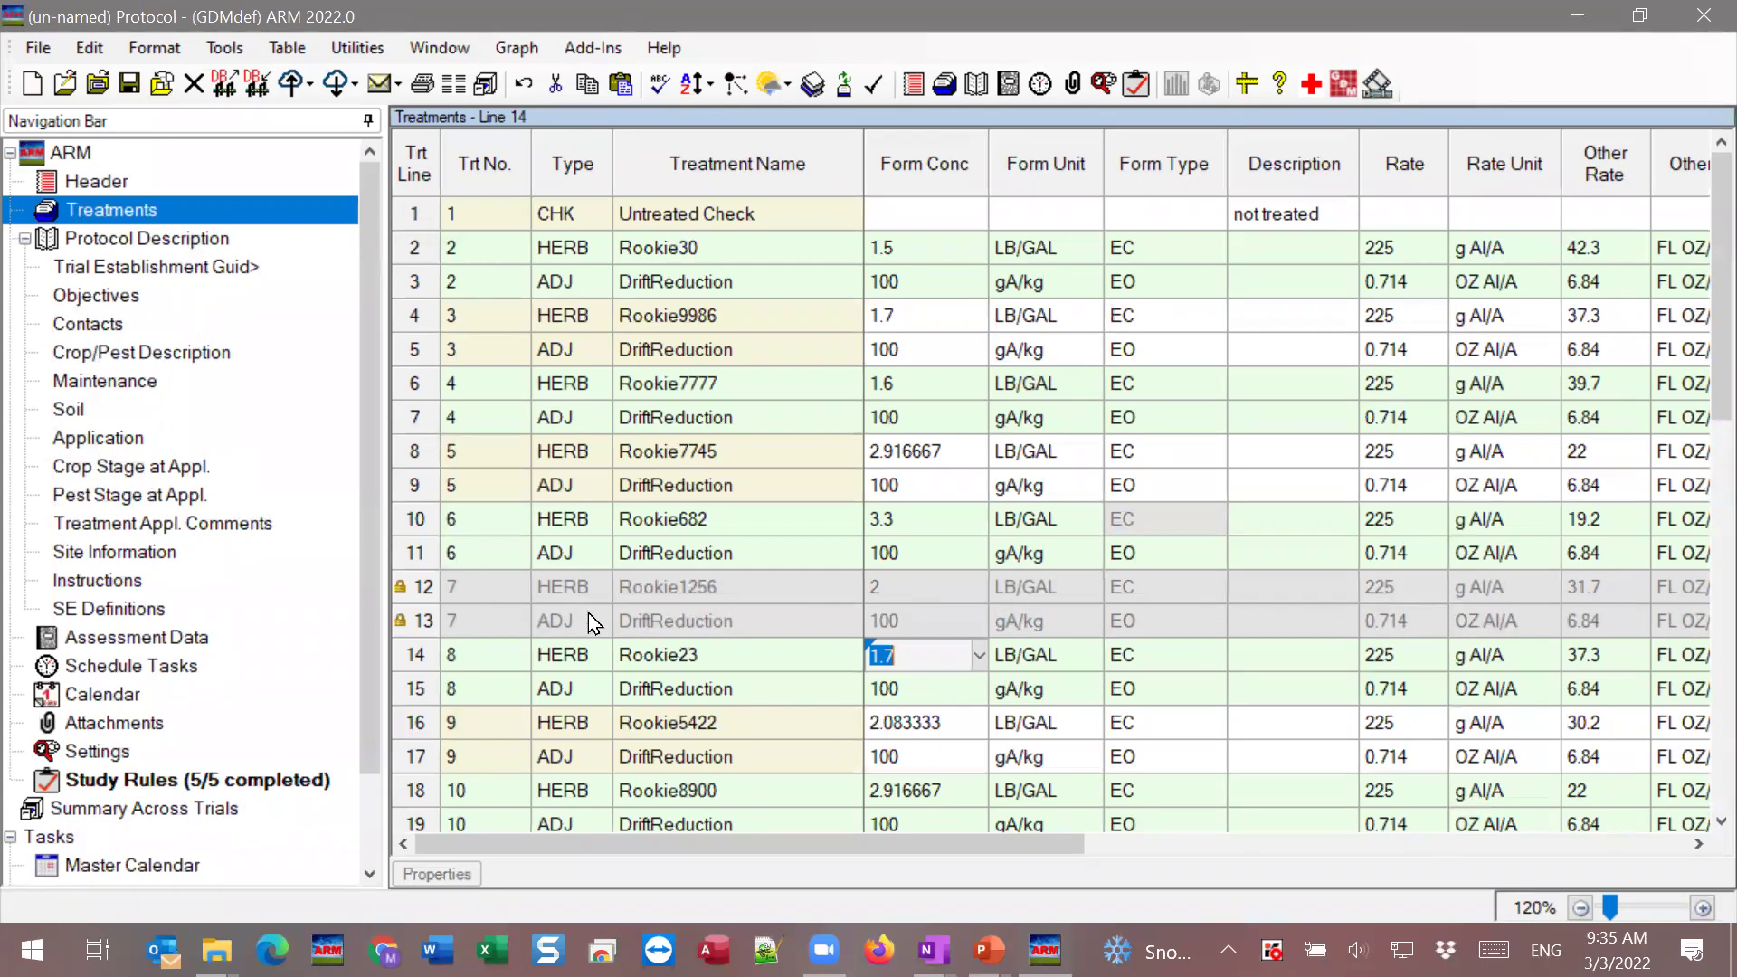
Examine the locked lines of treatment 7 across the table, and compare their rule with the Form Type lock in the study rules.
{"action": "left_click_drag", "start_coordinate": [897, 849], "coordinate": [1363, 857]}
{"action": "left_click_drag", "start_coordinate": [877, 821], "coordinate": [611, 828]}
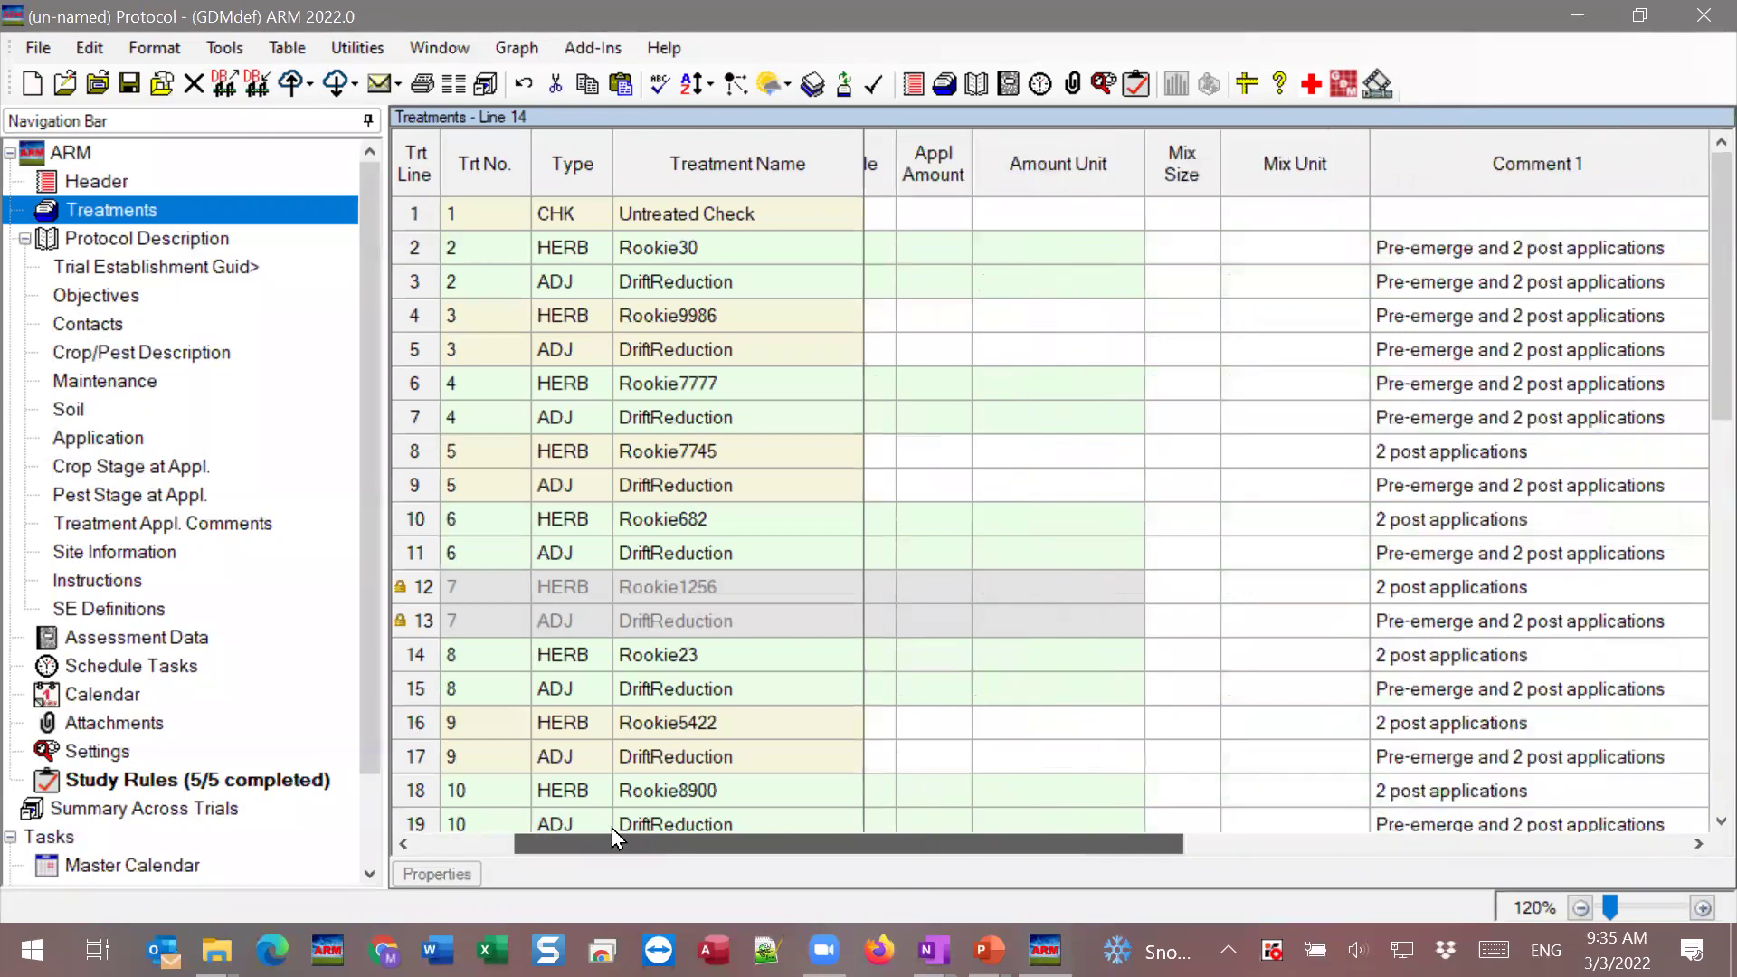
{"action": "left_click", "coordinate": [635, 615]}
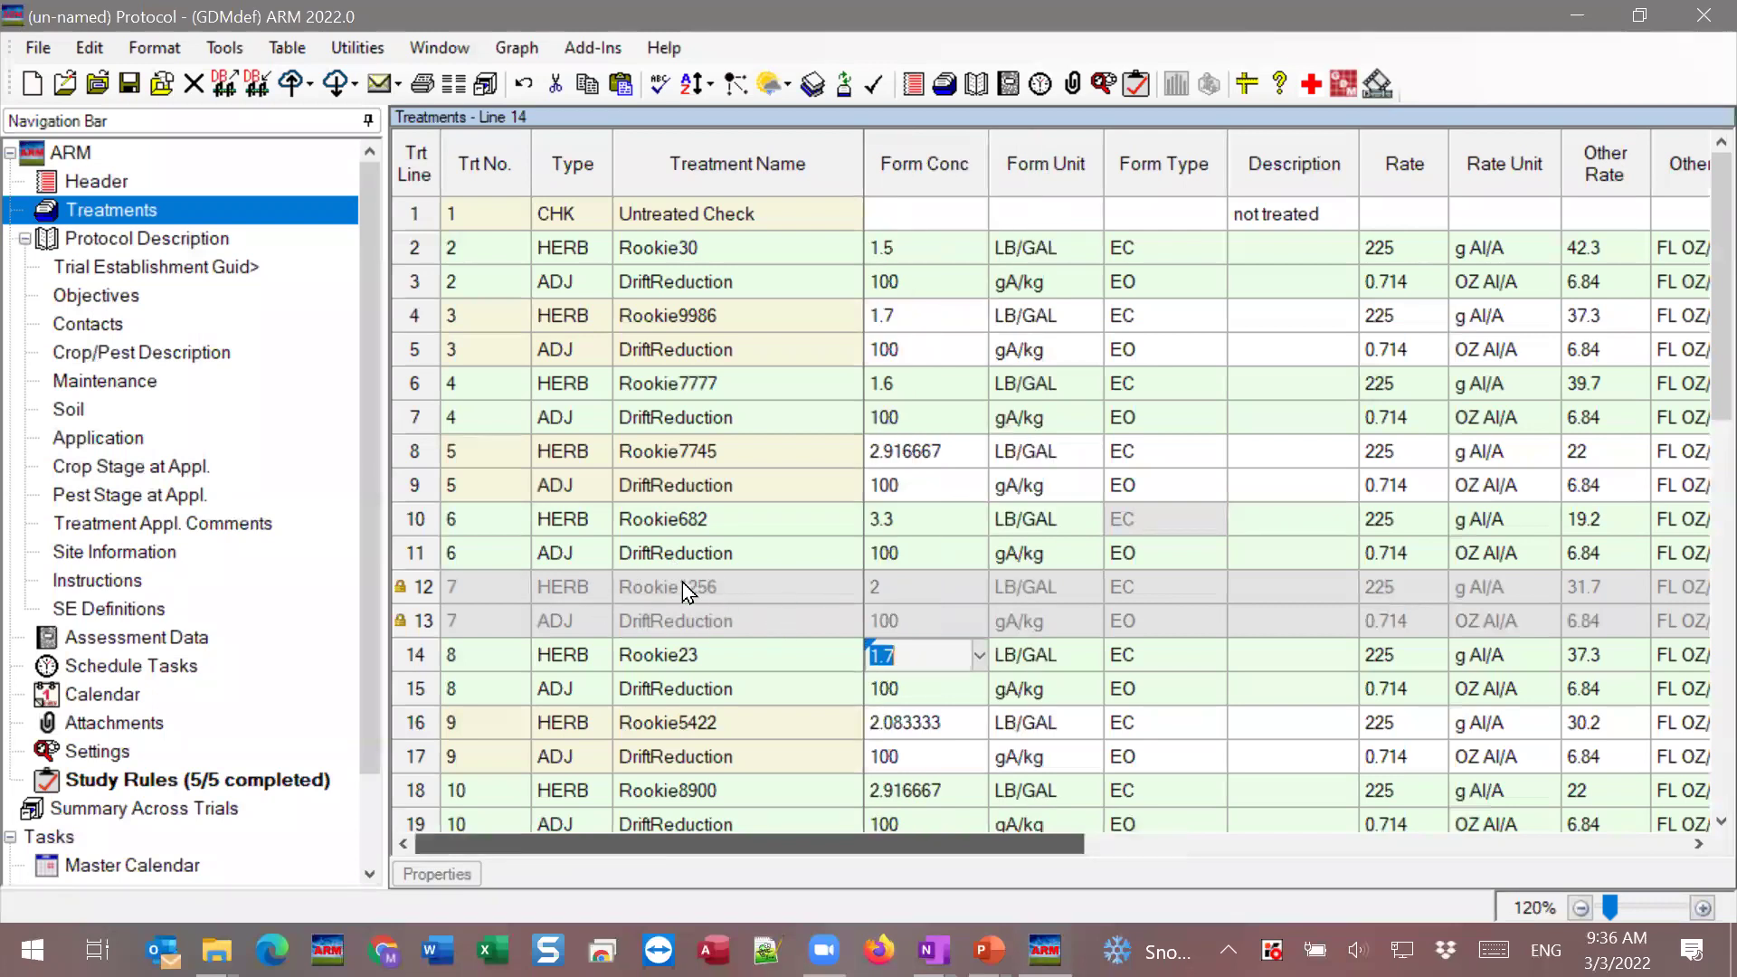
{"action": "left_click", "coordinate": [117, 783]}
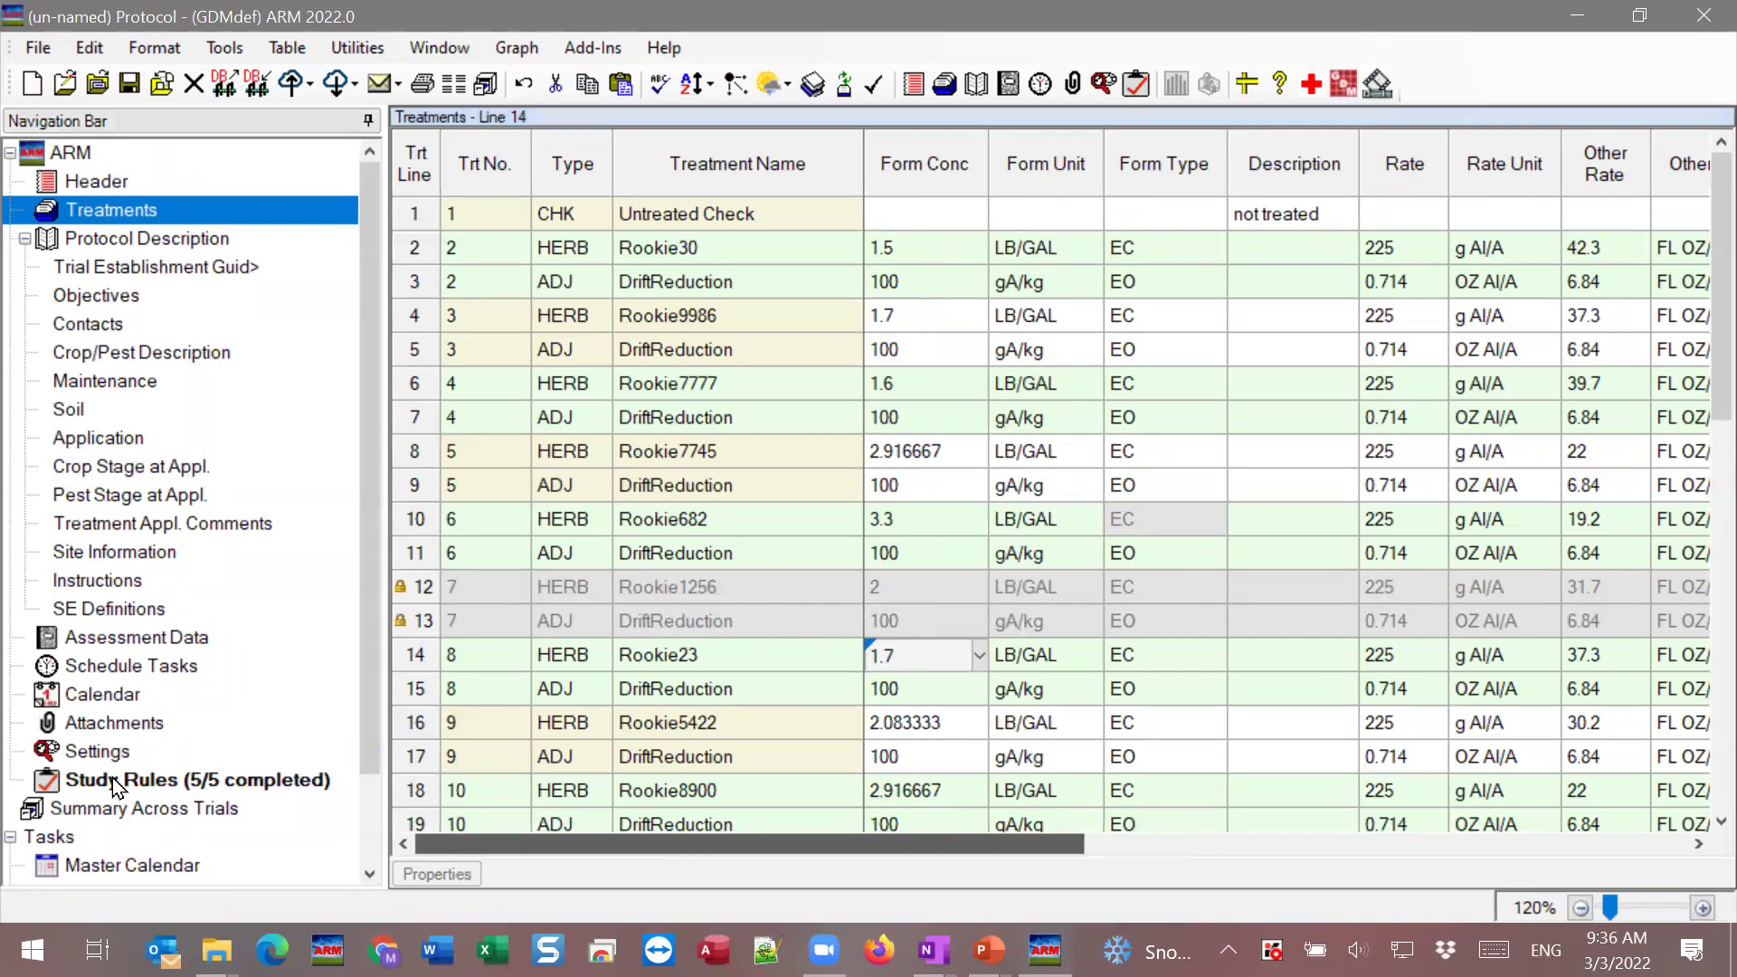
{"action": "left_click", "coordinate": [115, 784]}
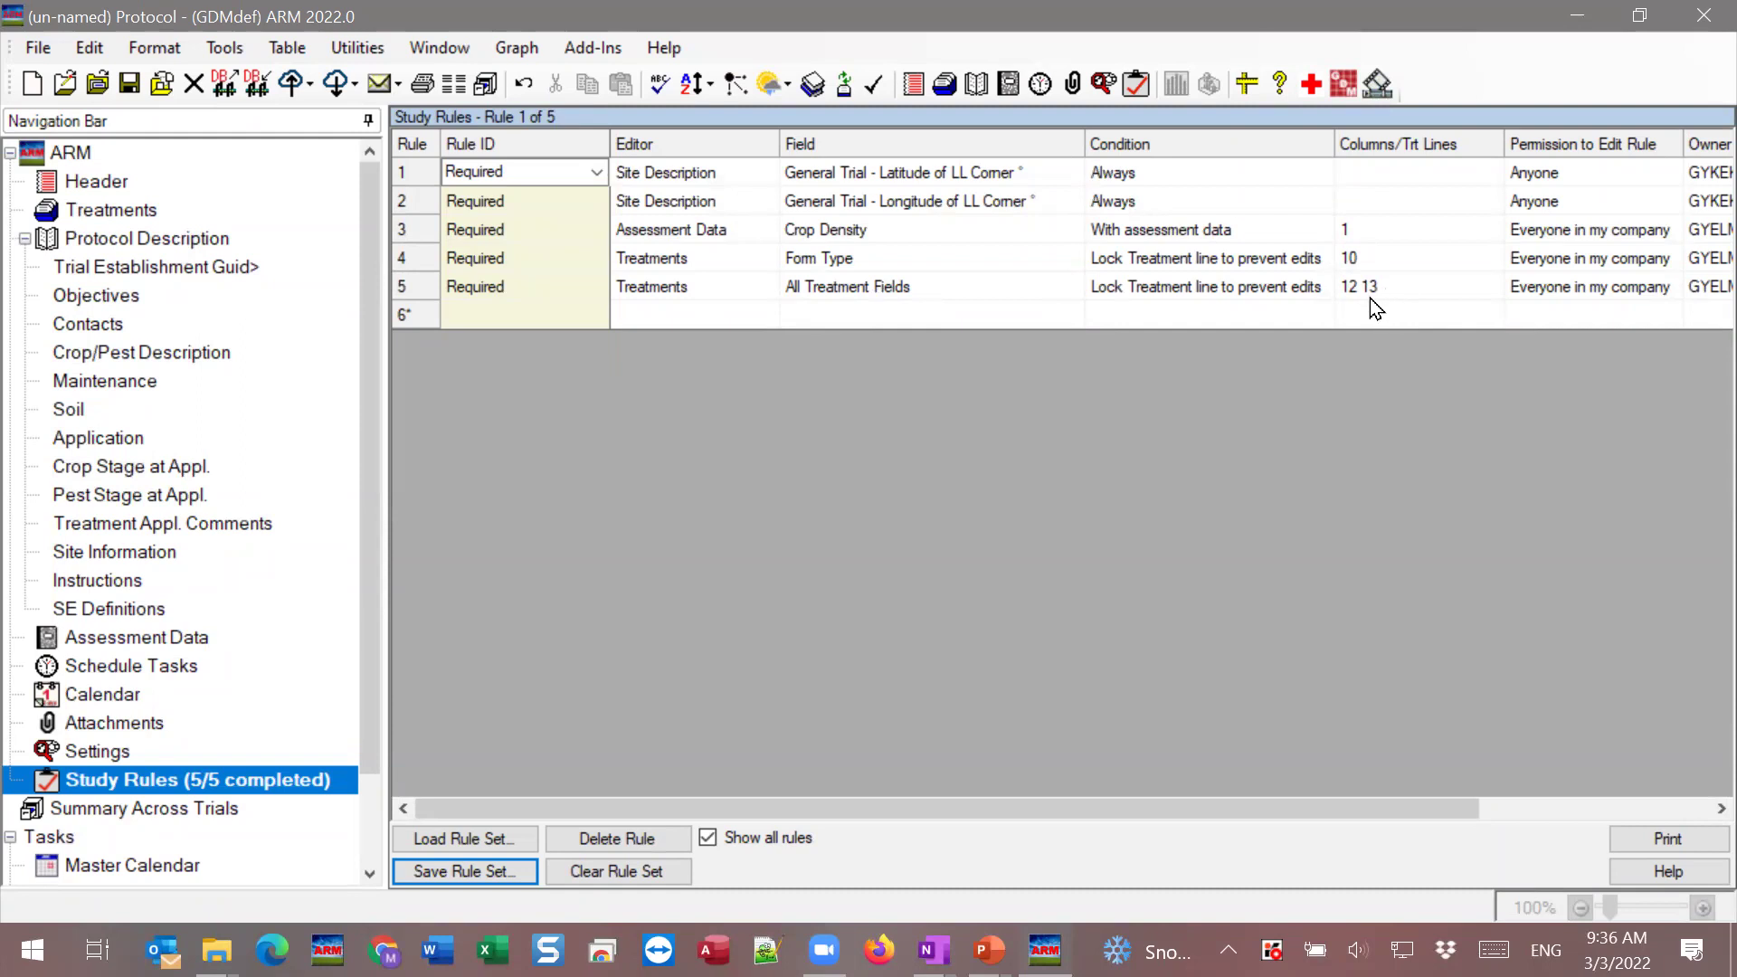
{"action": "left_click", "coordinate": [851, 257]}
{"action": "left_click", "coordinate": [850, 256]}
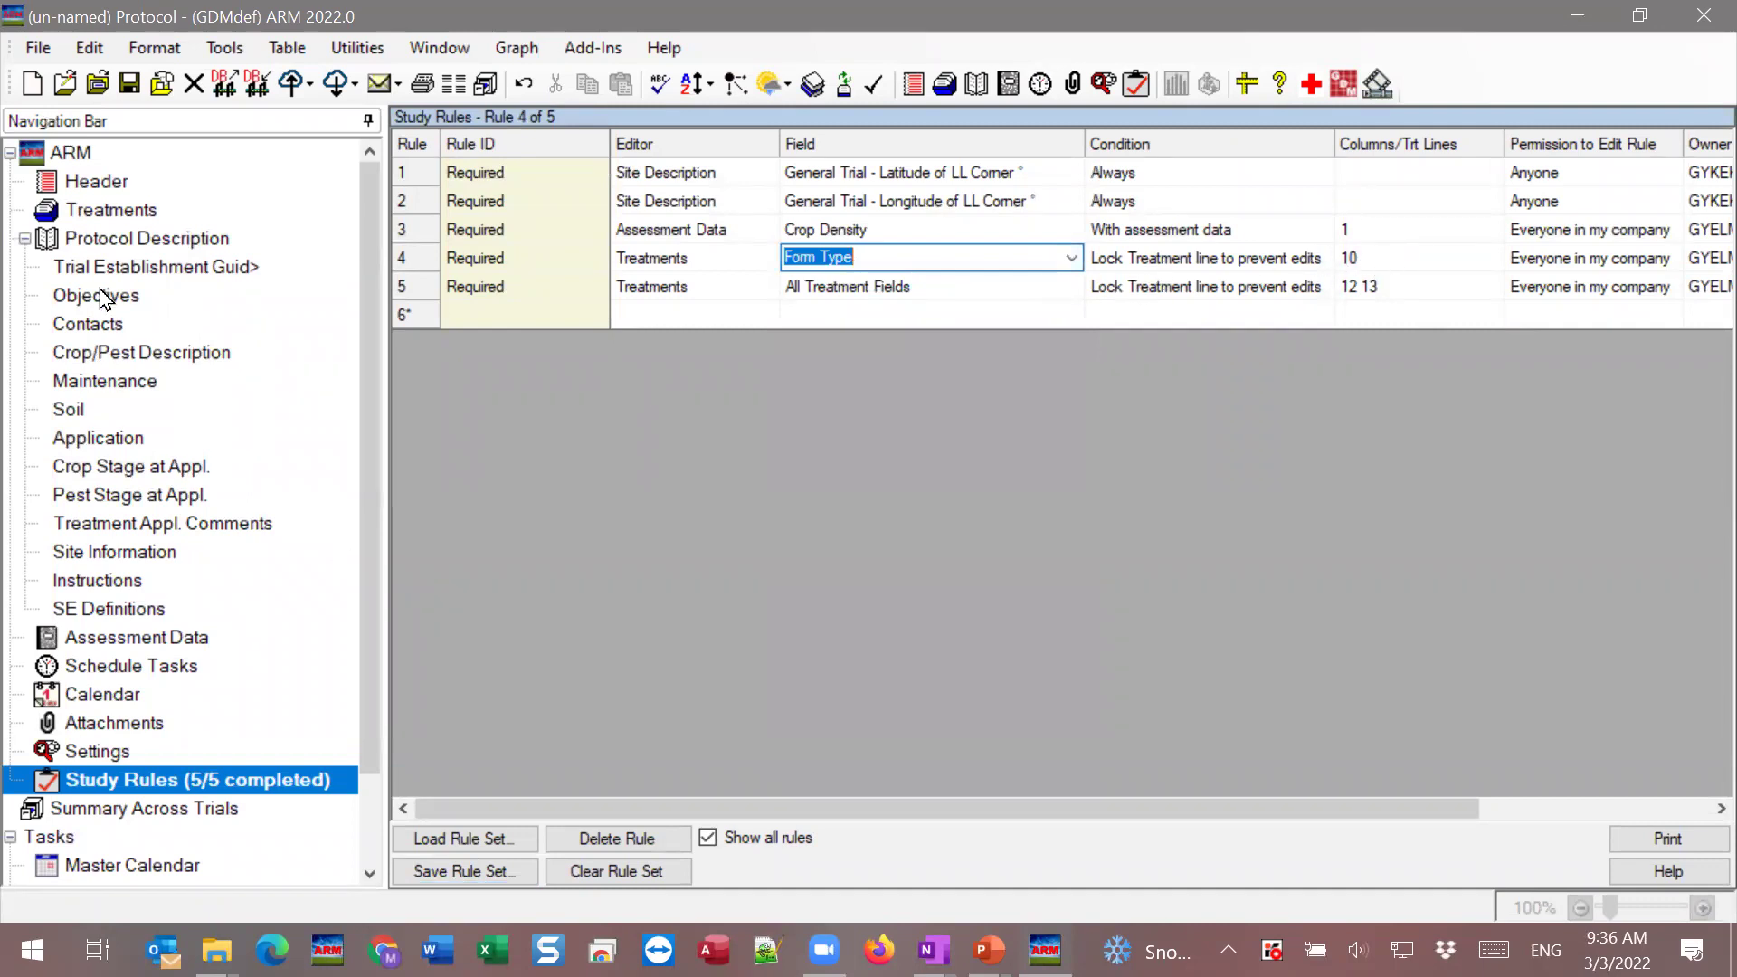
Look over the required-rule lock options for the Form Conc of treatment line 2 (Rookie30) without applying one.
{"action": "left_click", "coordinate": [129, 210]}
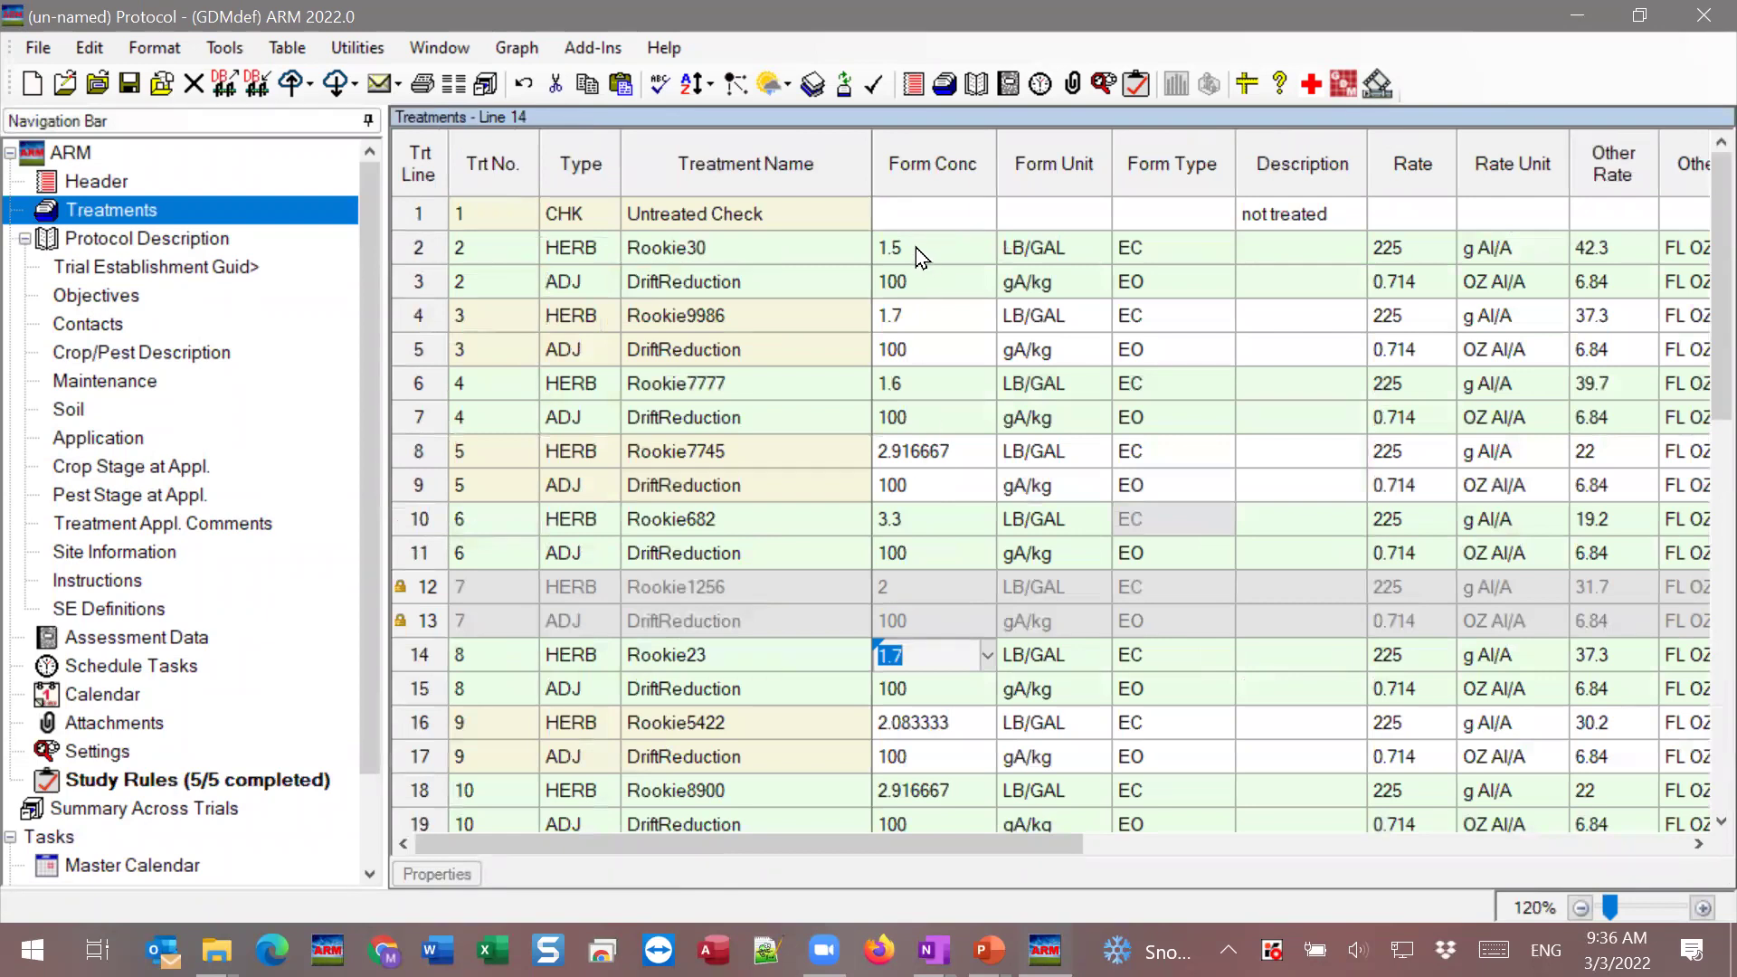
{"action": "left_click", "coordinate": [915, 247]}
{"action": "right_click", "coordinate": [914, 247]}
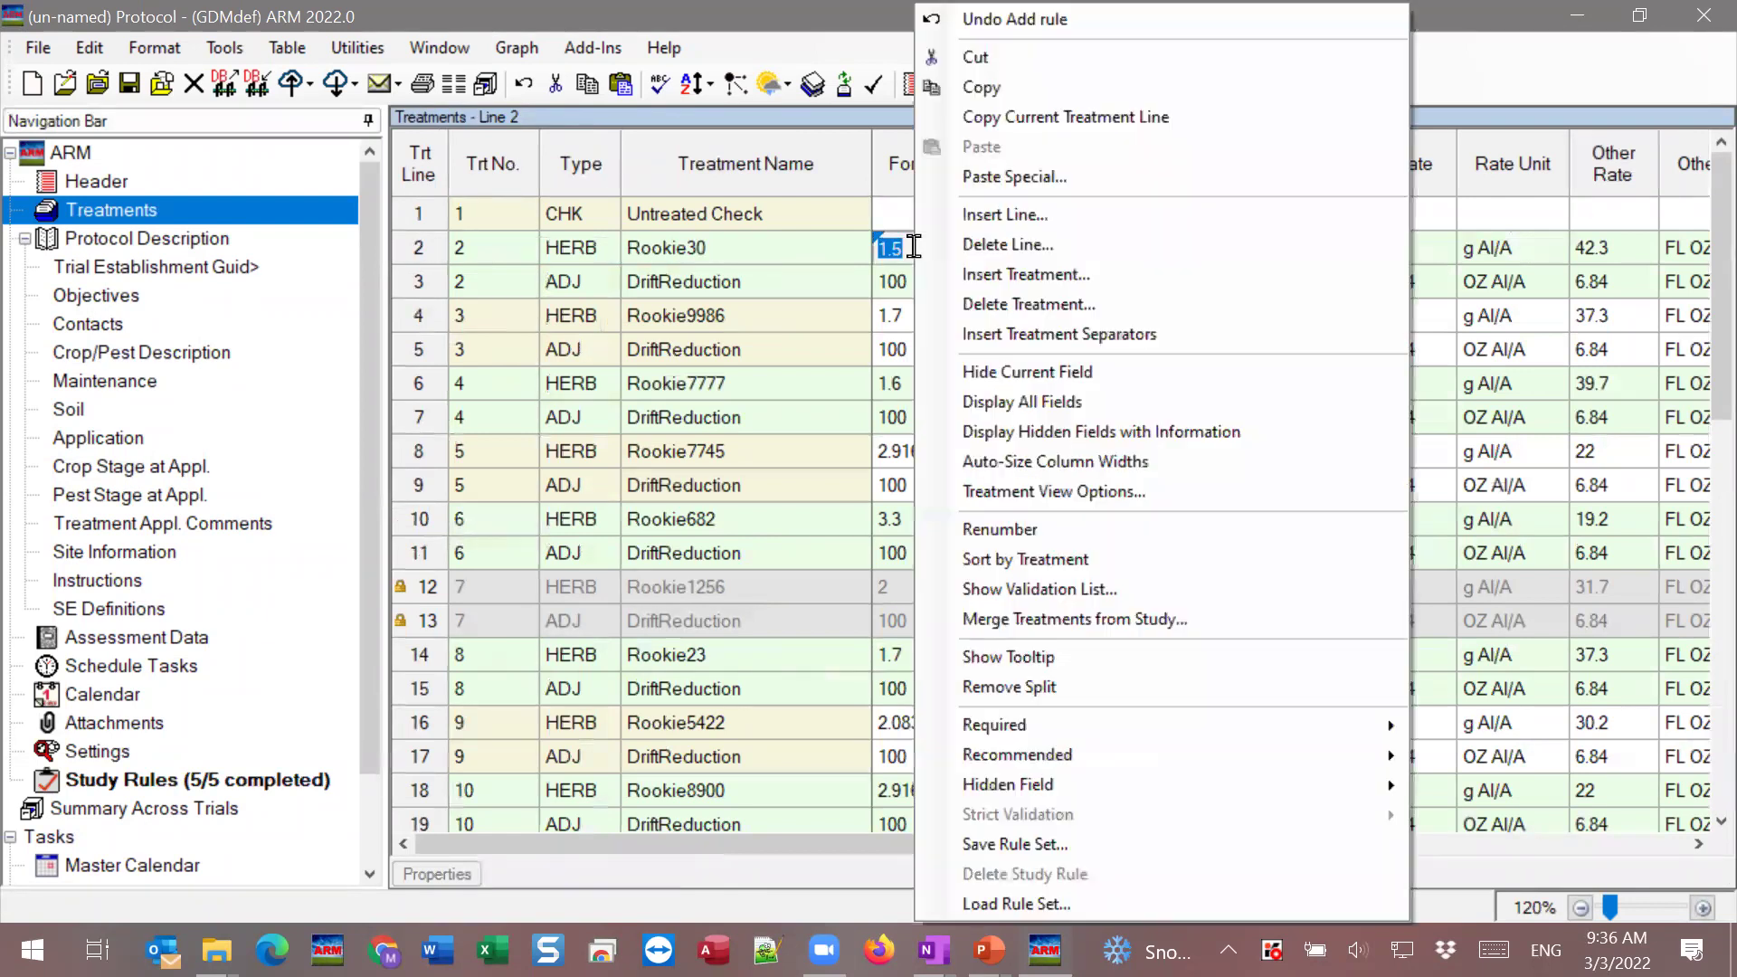
{"action": "mouse_move", "coordinate": [988, 728]}
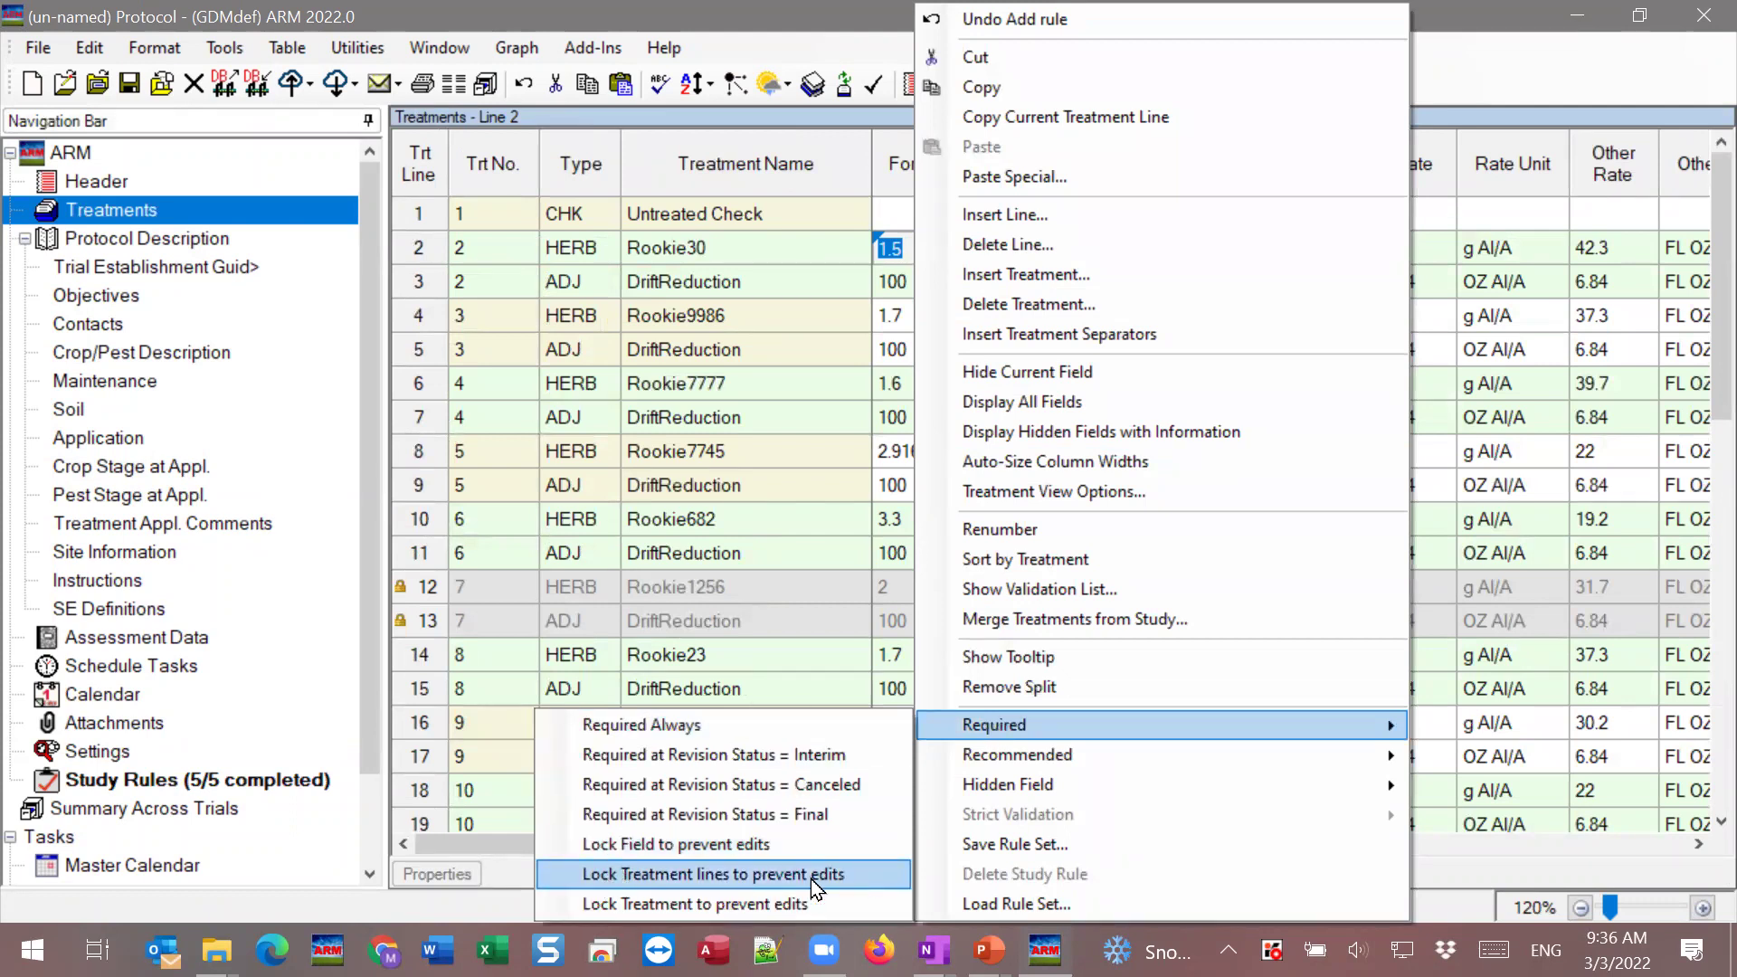
{"action": "left_click", "coordinate": [808, 384]}
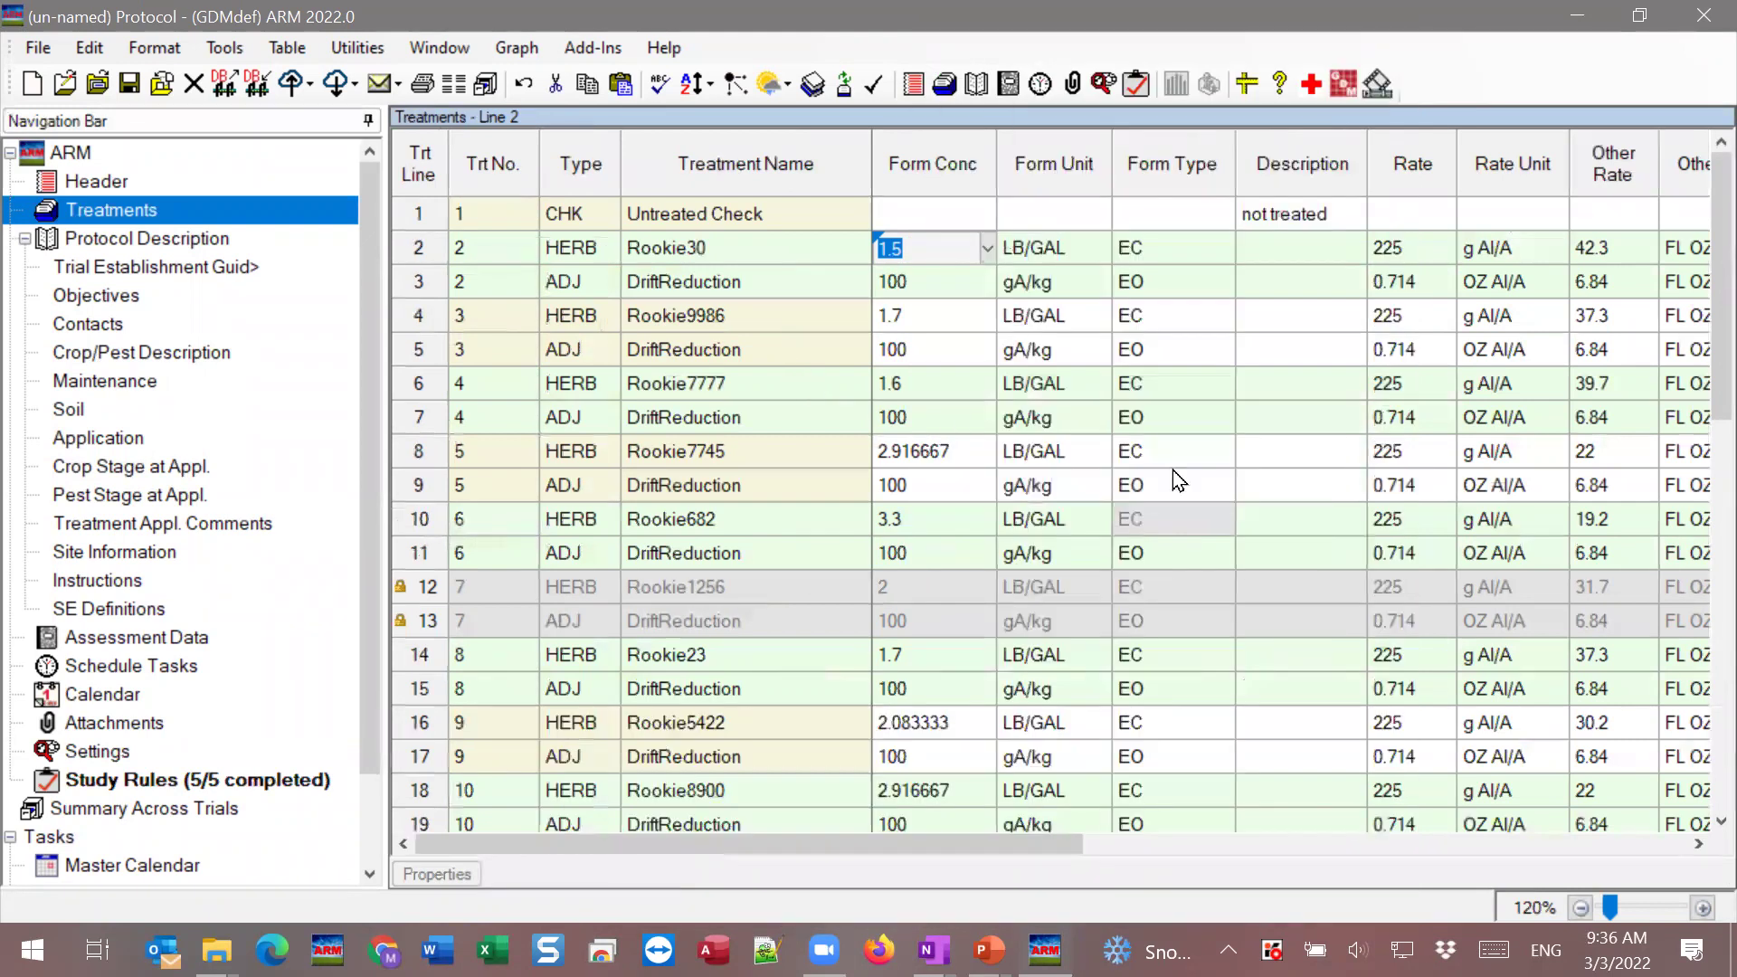
Extend the Form Type lock rule to all treatment lines by clearing its line number, and check the locked column in the treatments.
{"action": "left_click", "coordinate": [1142, 524]}
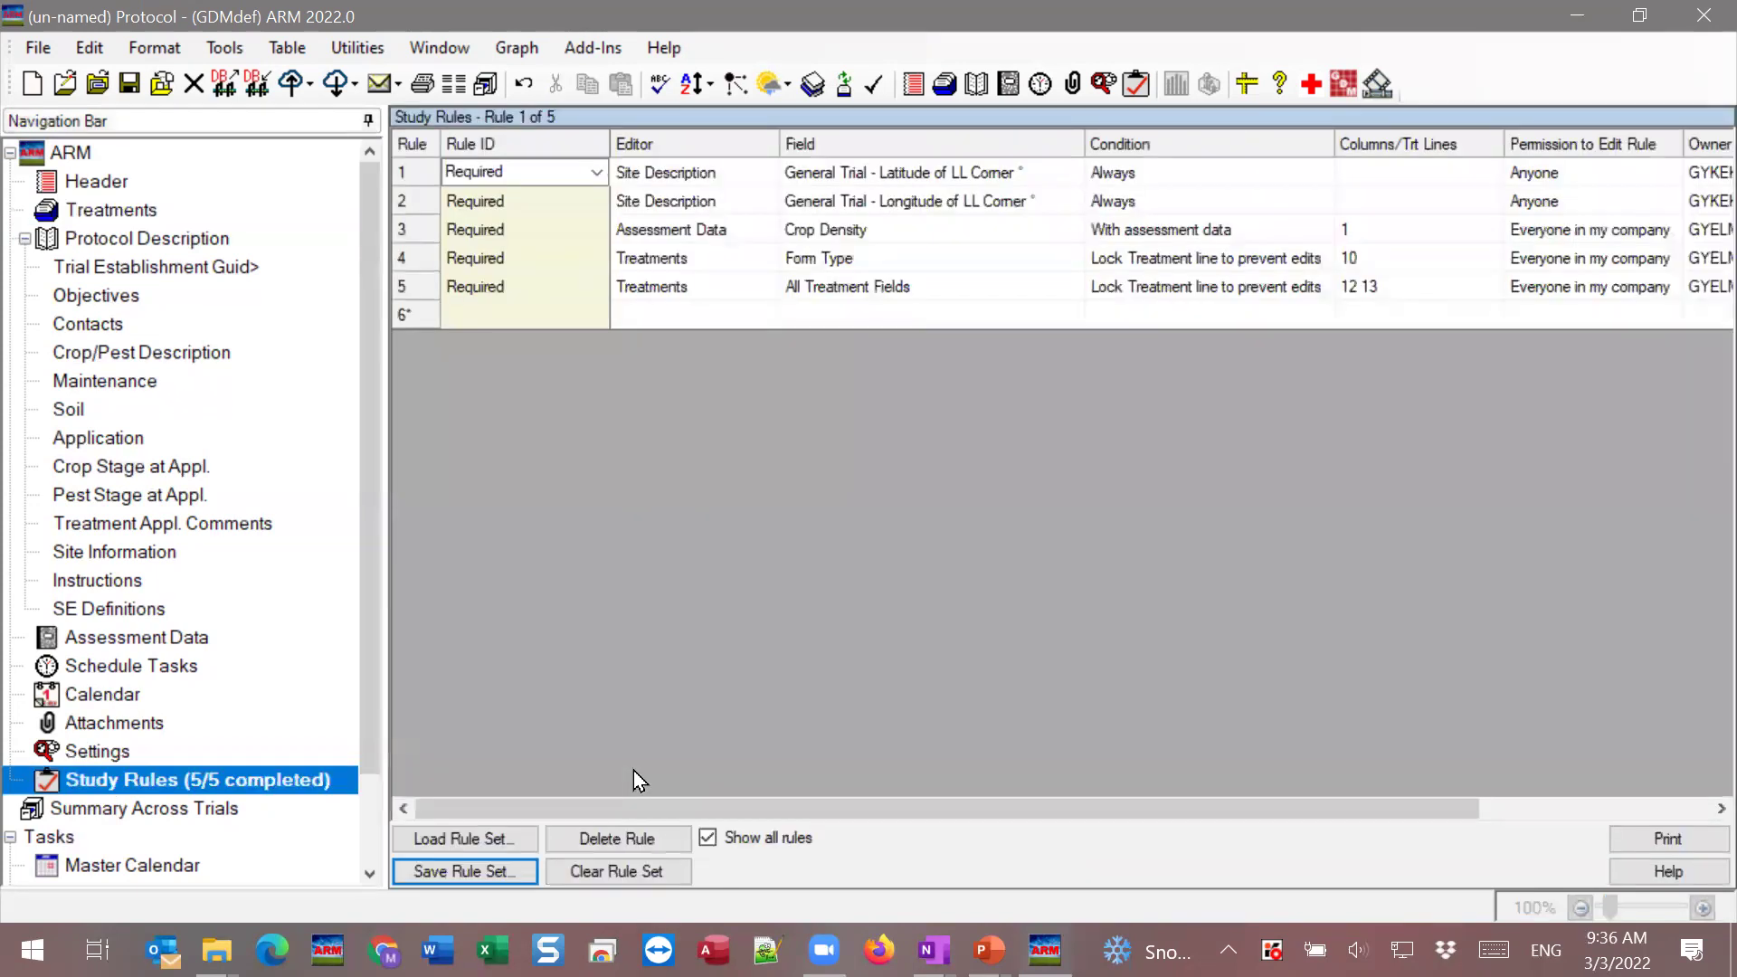
{"action": "left_click", "coordinate": [1395, 258]}
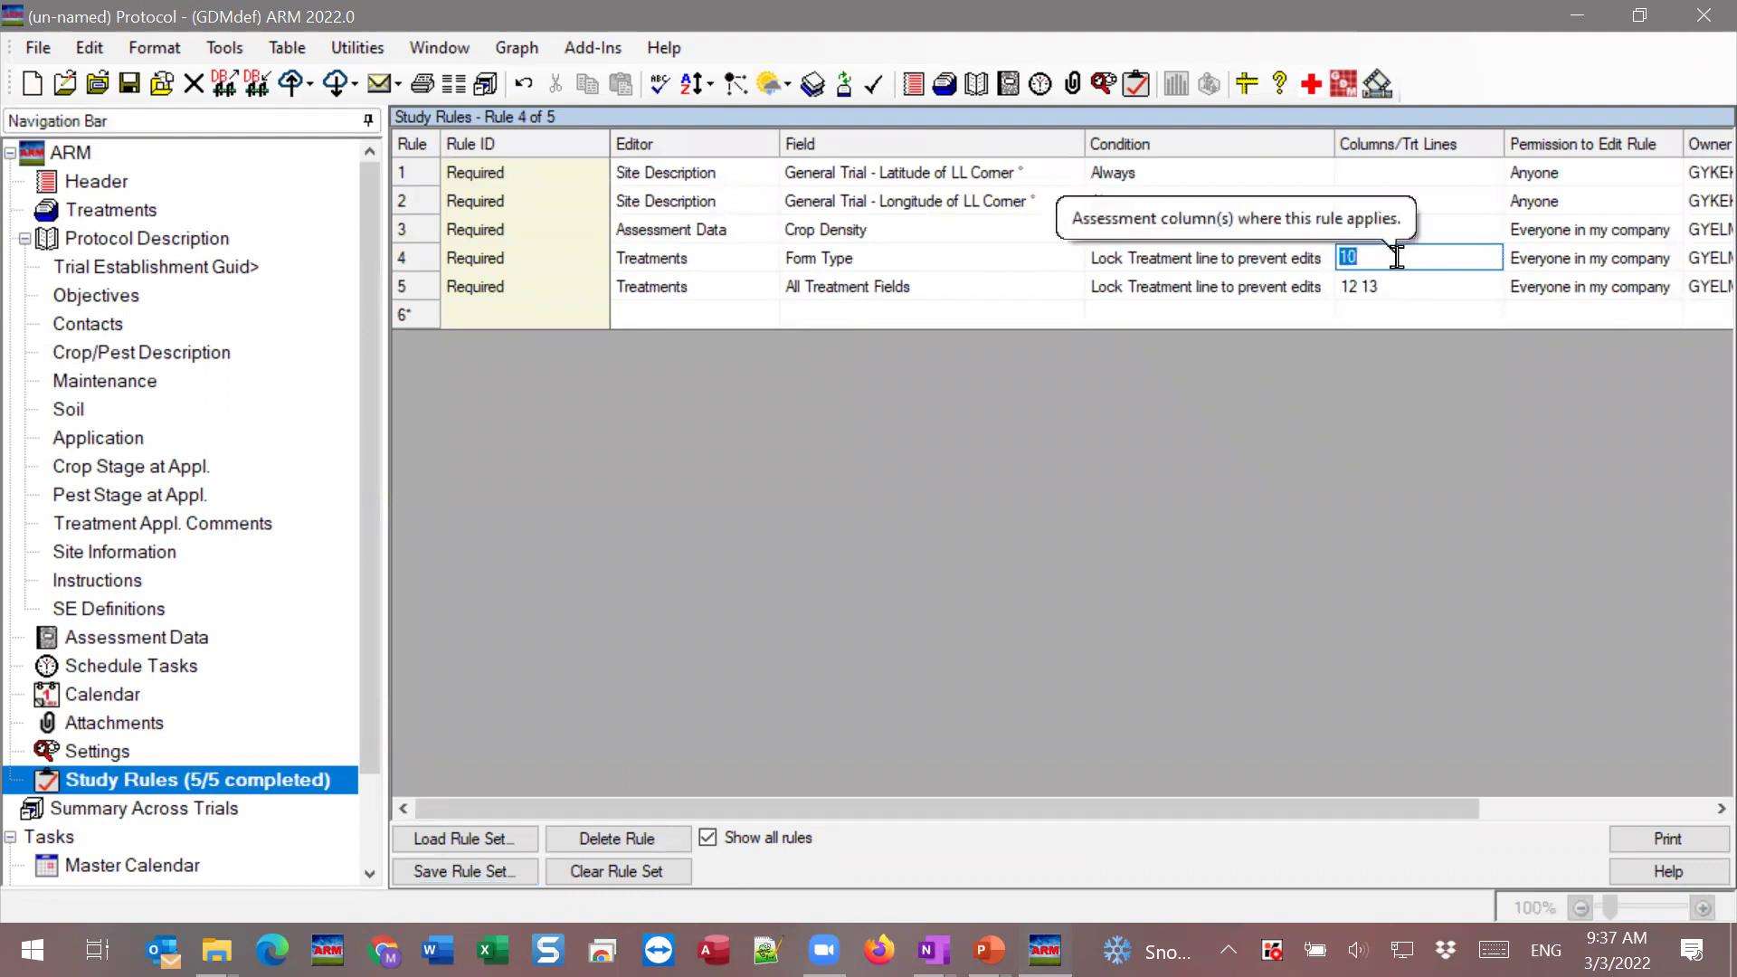
{"action": "key", "text": "BackSpace"}
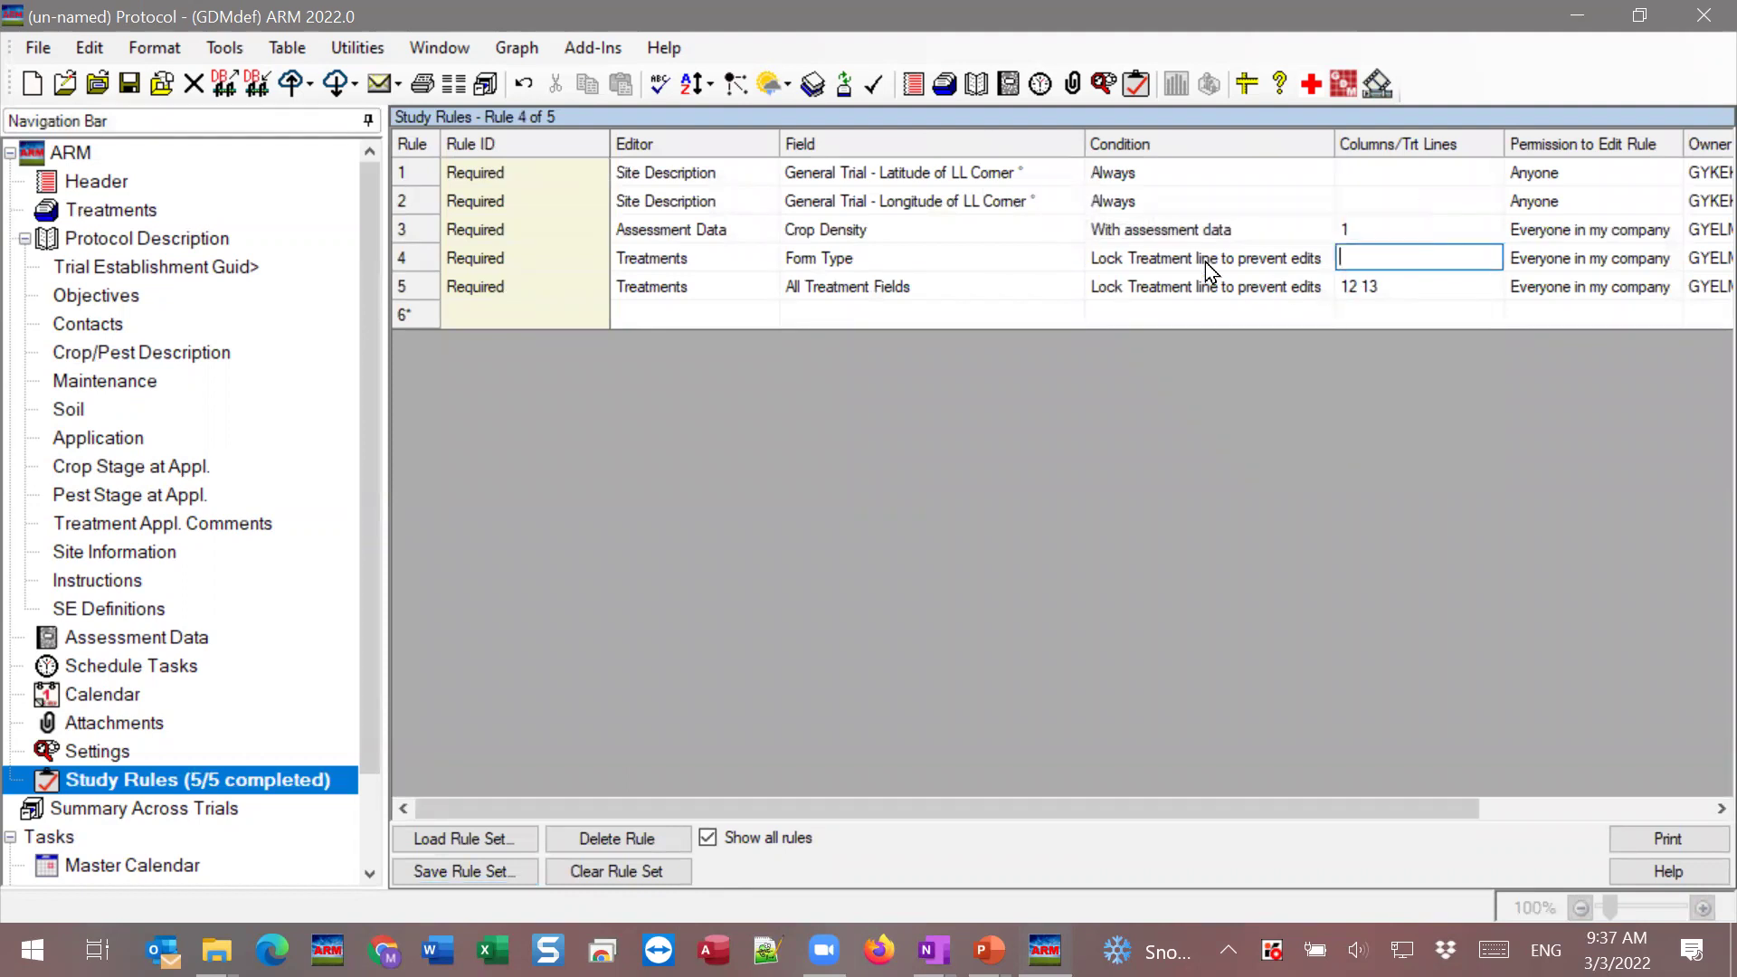
{"action": "left_click", "coordinate": [1455, 236]}
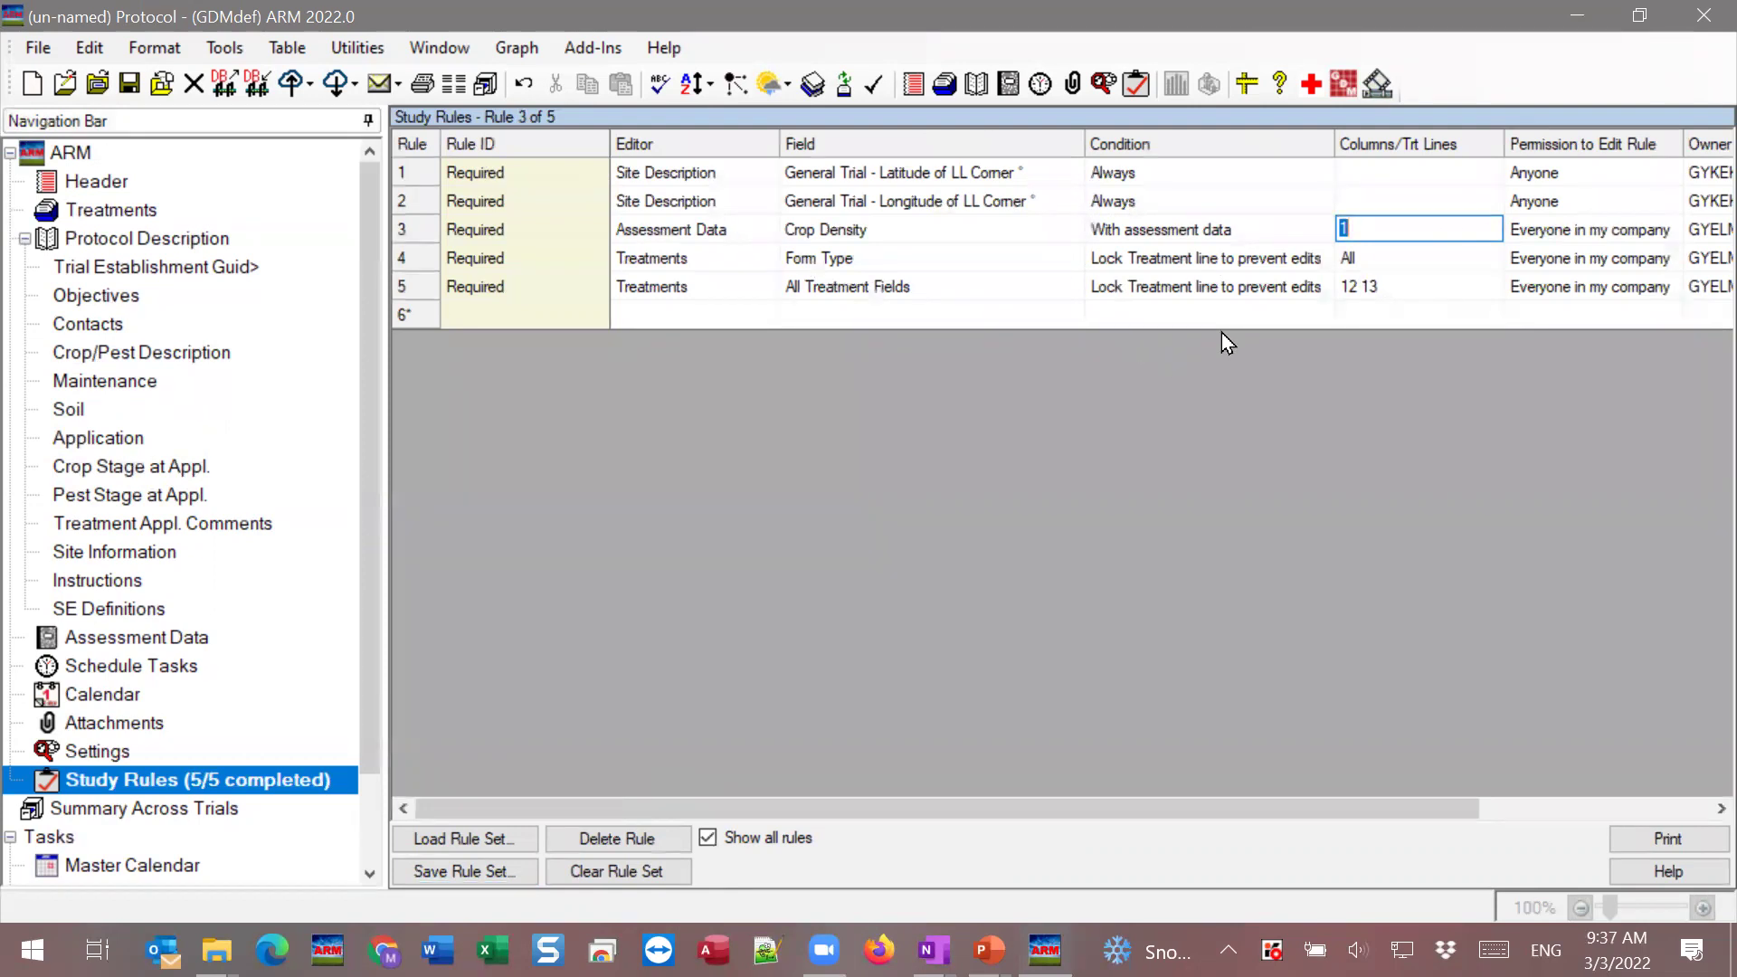
{"action": "left_click", "coordinate": [145, 208]}
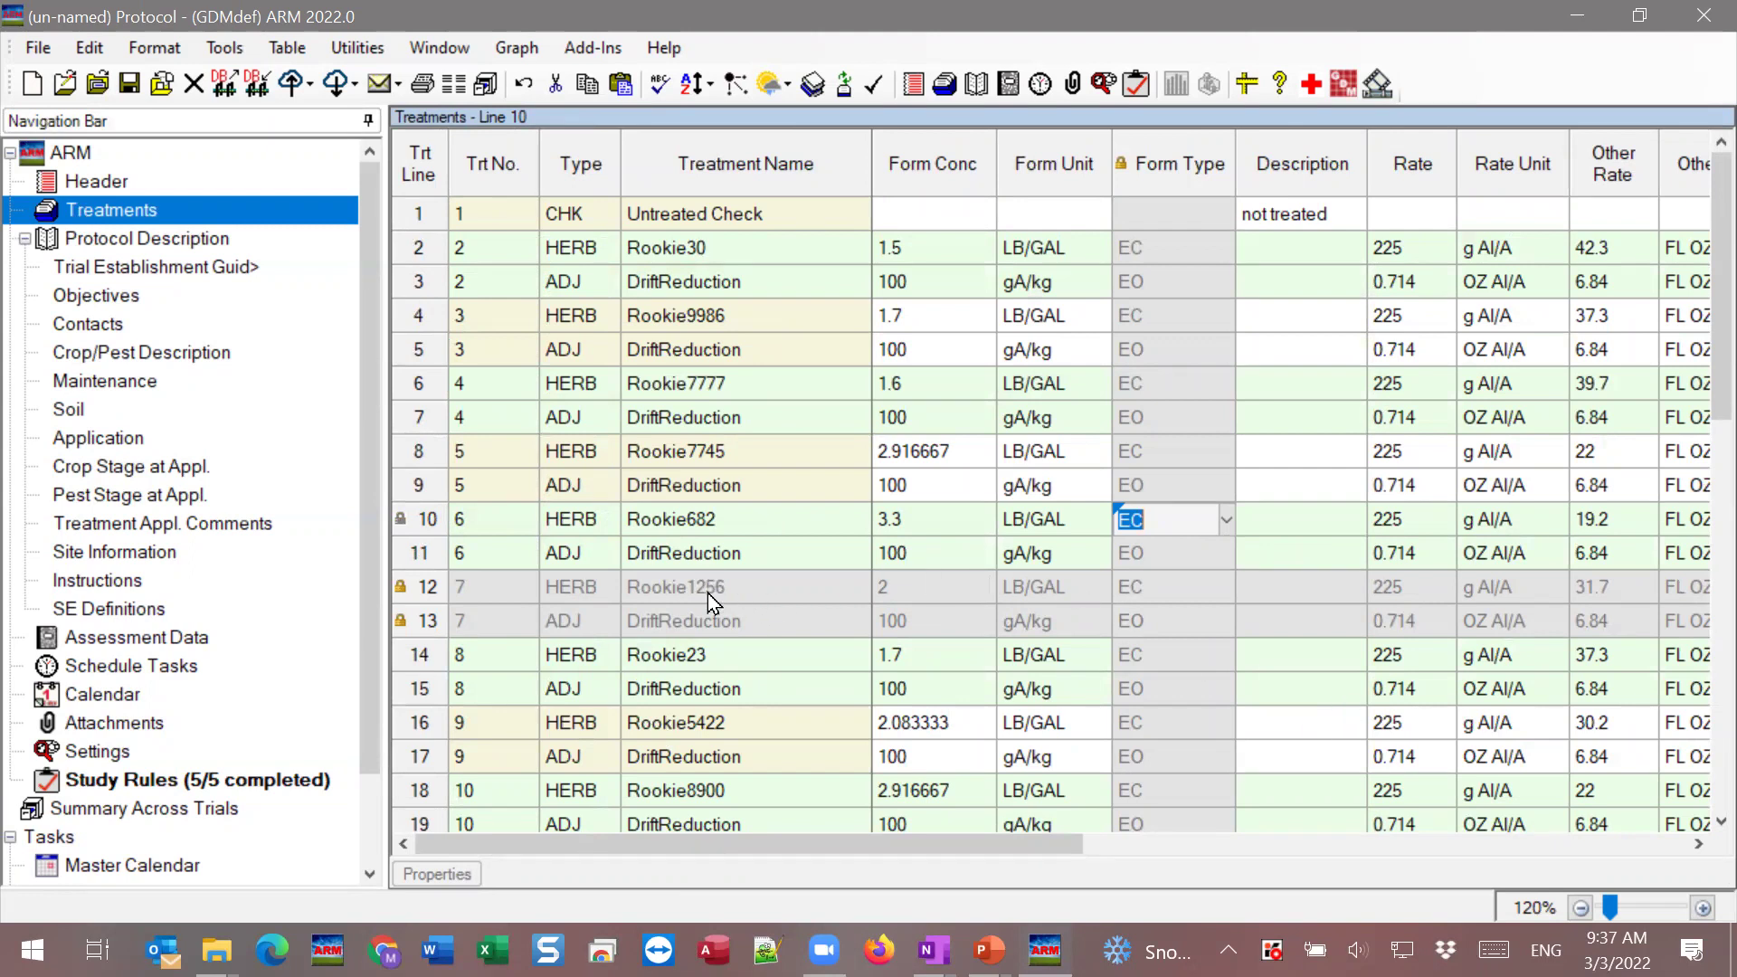
{"action": "left_click", "coordinate": [746, 589]}
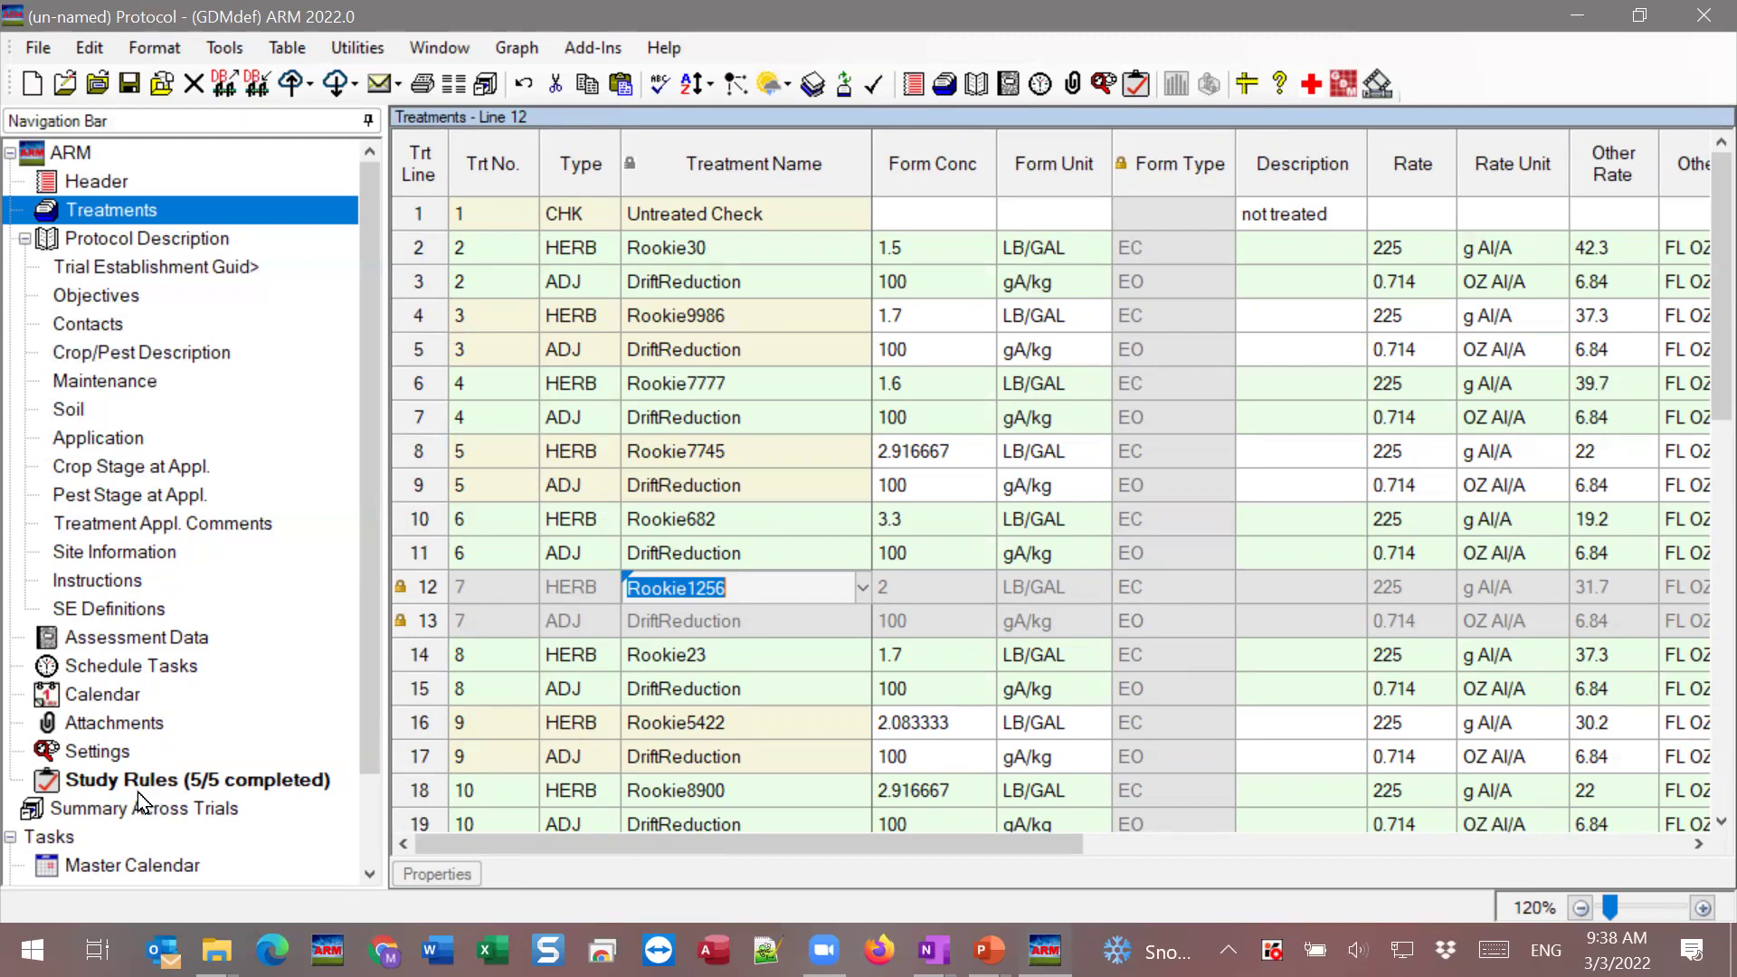
Review the owner ID and the edit-permission choices of rule 5, the lock on all treatment fields.
{"action": "left_click", "coordinate": [82, 783]}
{"action": "left_click_drag", "start_coordinate": [816, 801], "coordinate": [1102, 821]}
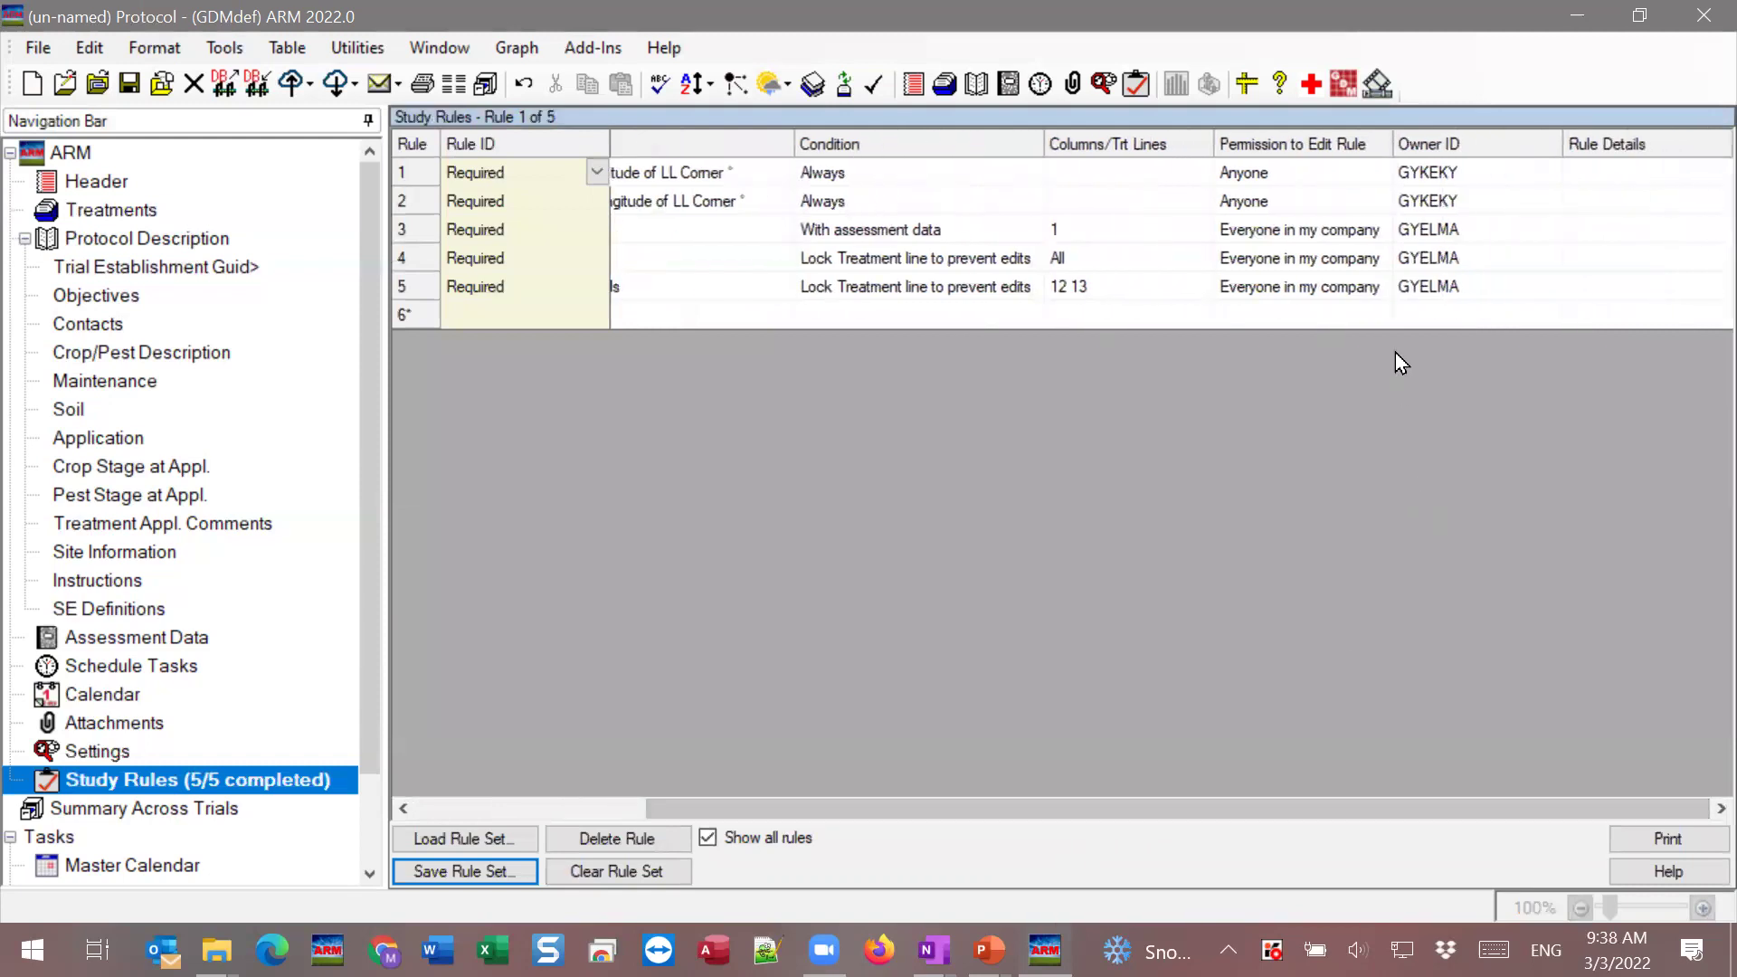
{"action": "left_click", "coordinate": [1481, 287]}
{"action": "left_click", "coordinate": [1543, 288]}
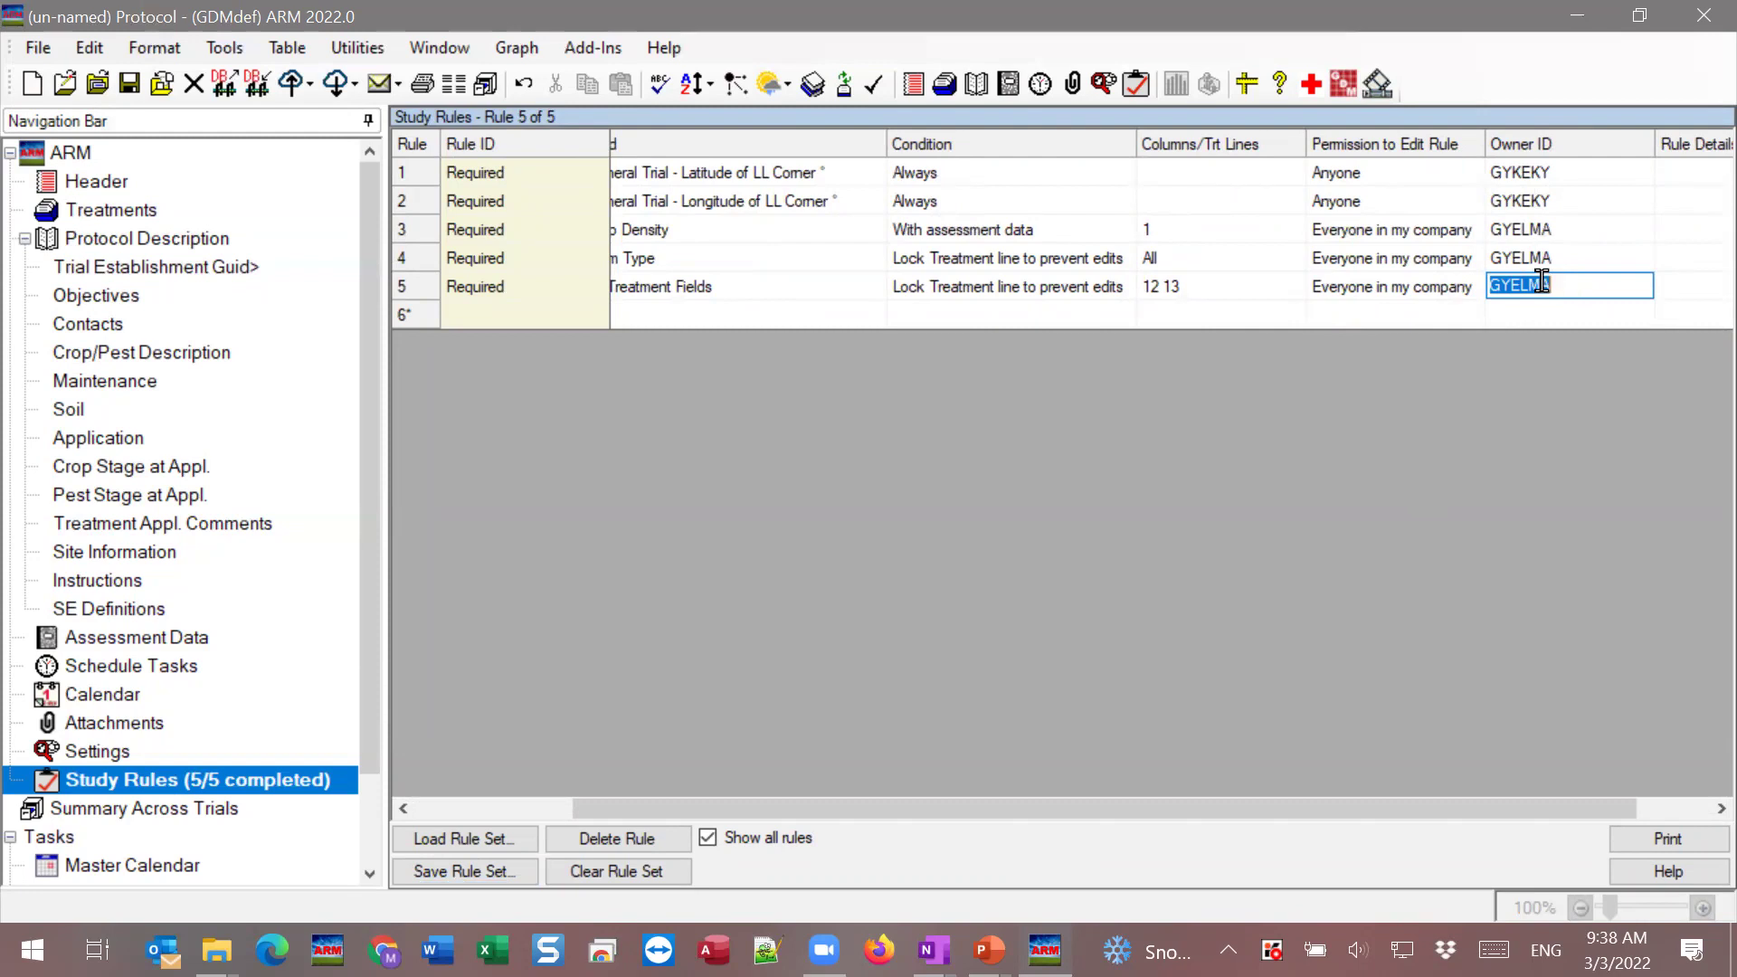
{"action": "left_click", "coordinate": [1350, 286]}
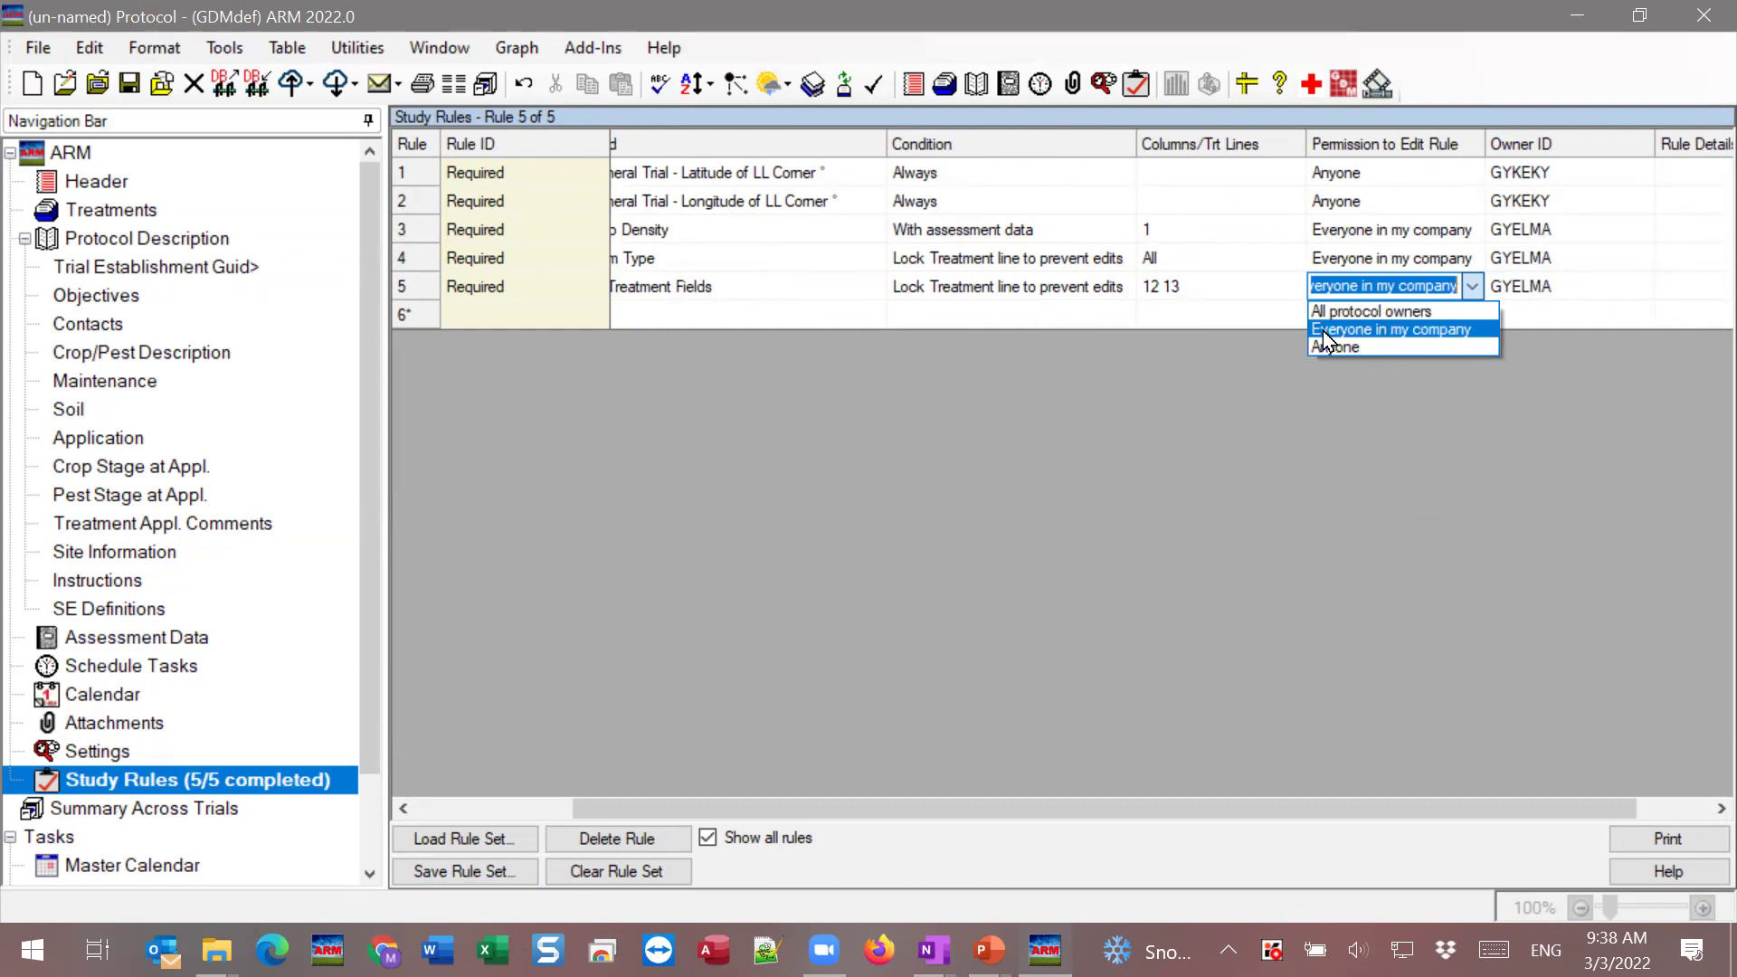
{"action": "left_click", "coordinate": [1566, 294]}
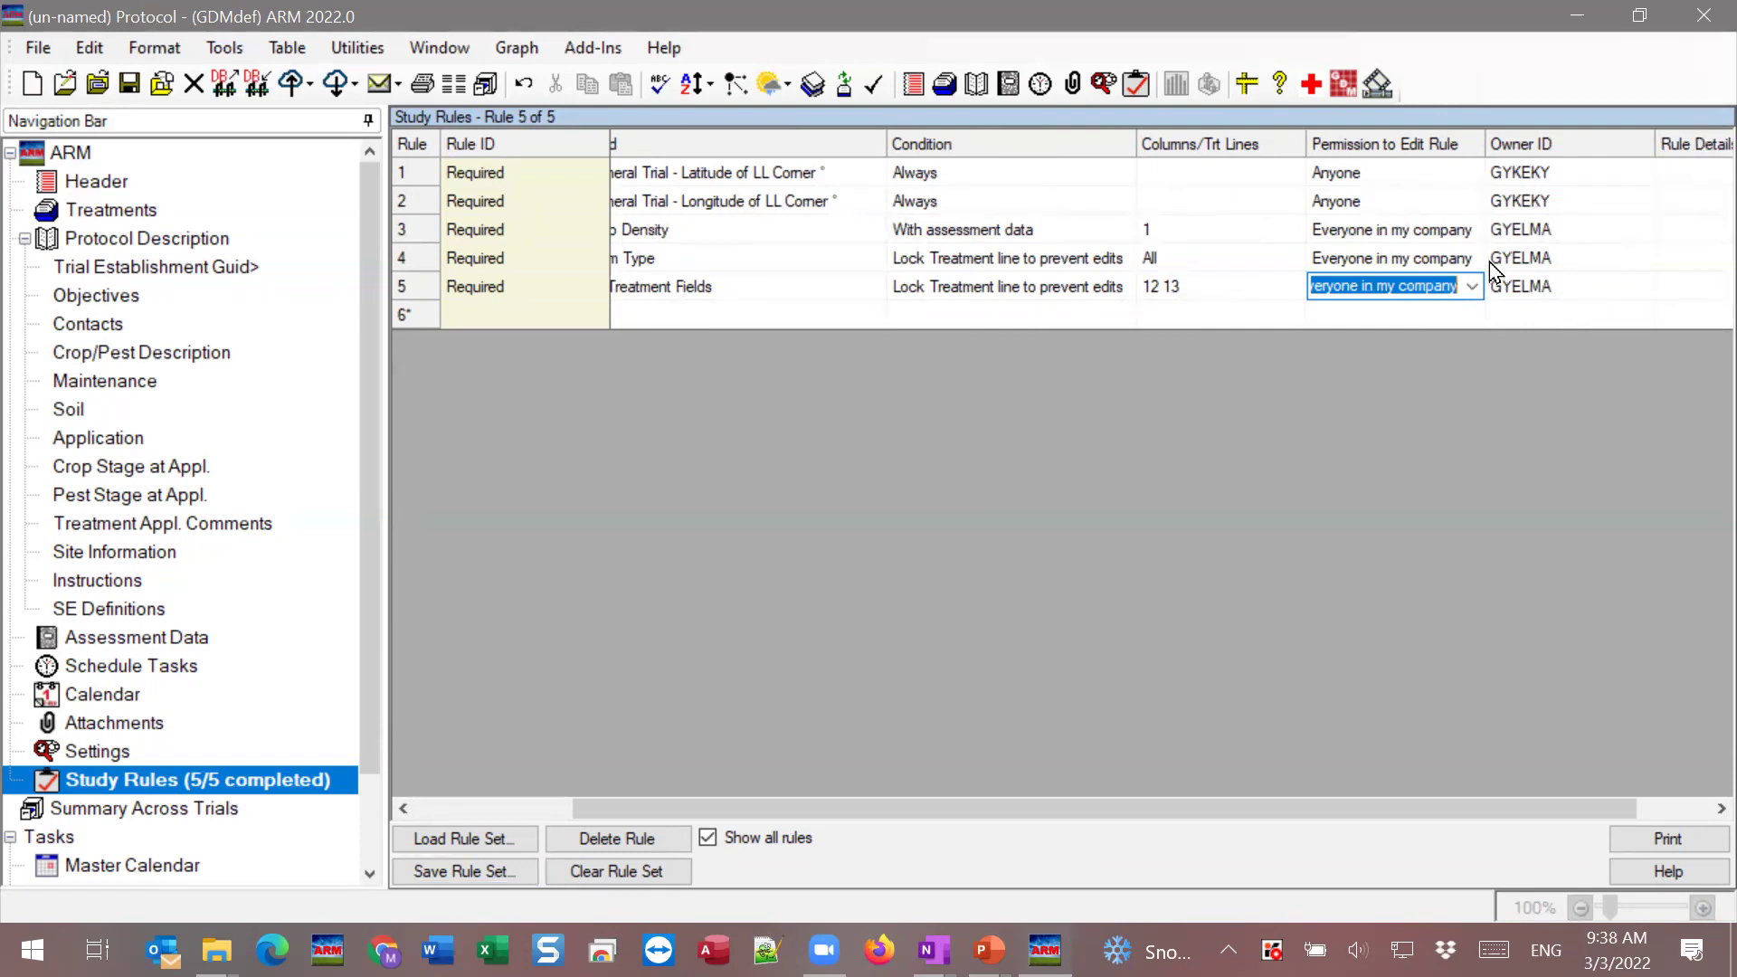
Switch rule 5's edit permission to Anyone and return it to Everyone in my company.
{"action": "left_click", "coordinate": [1471, 286]}
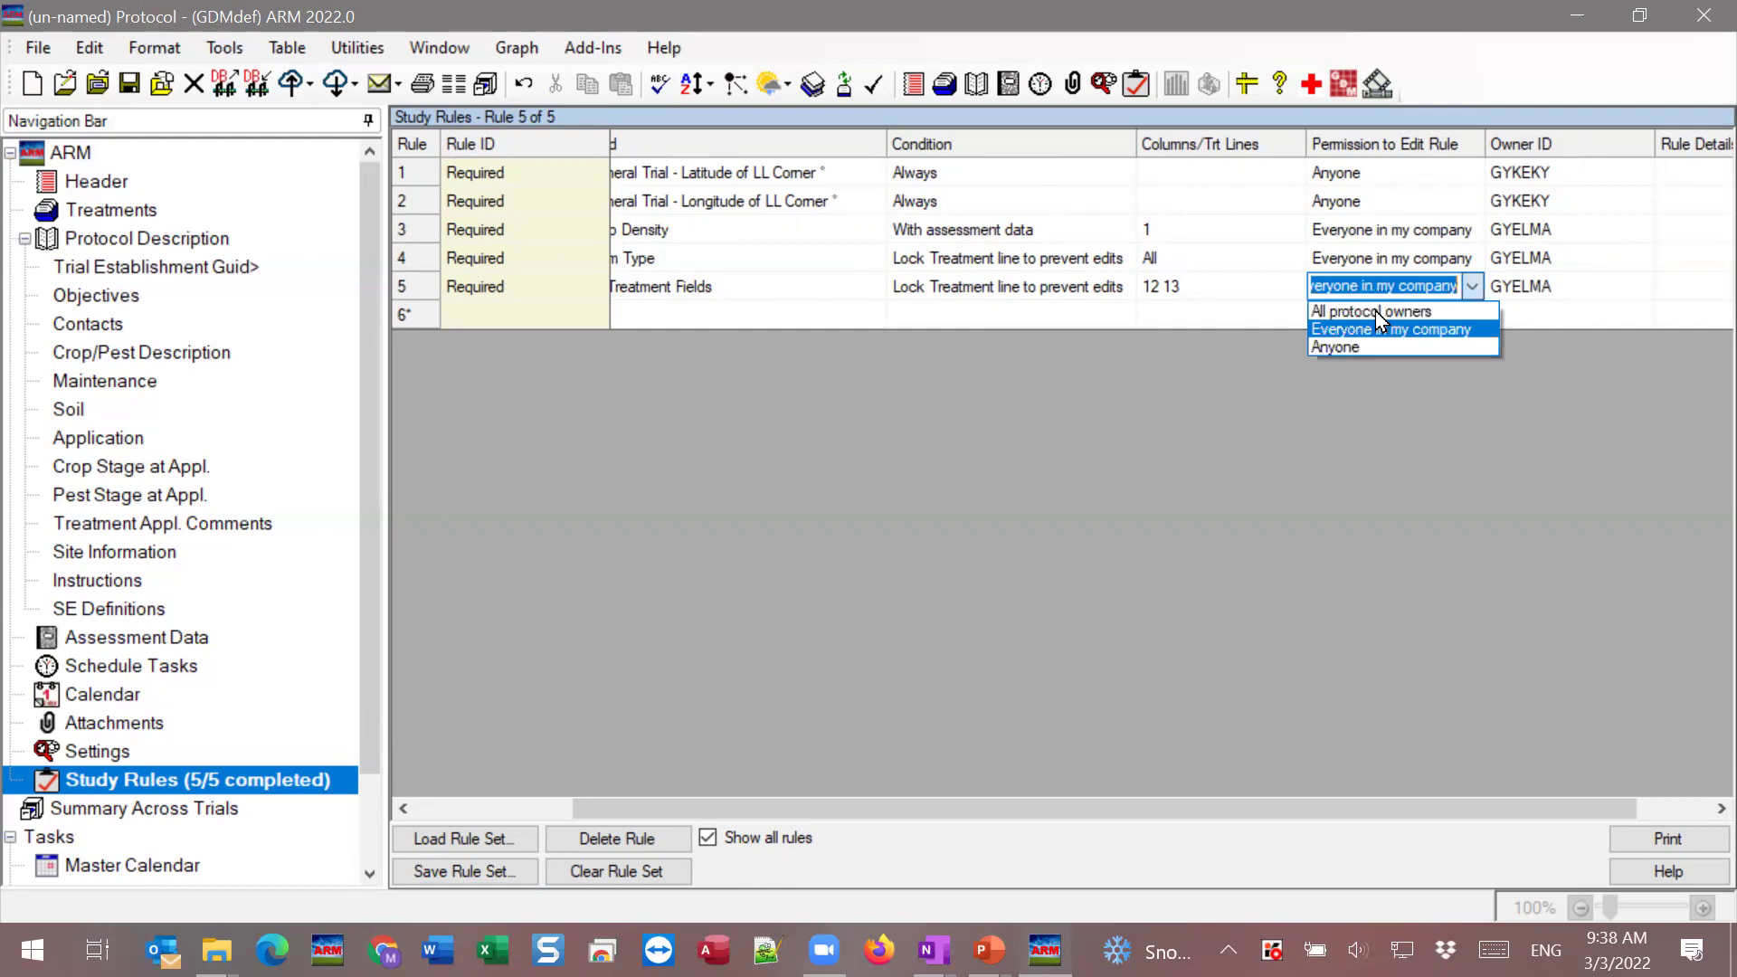
{"action": "left_click", "coordinate": [1332, 347]}
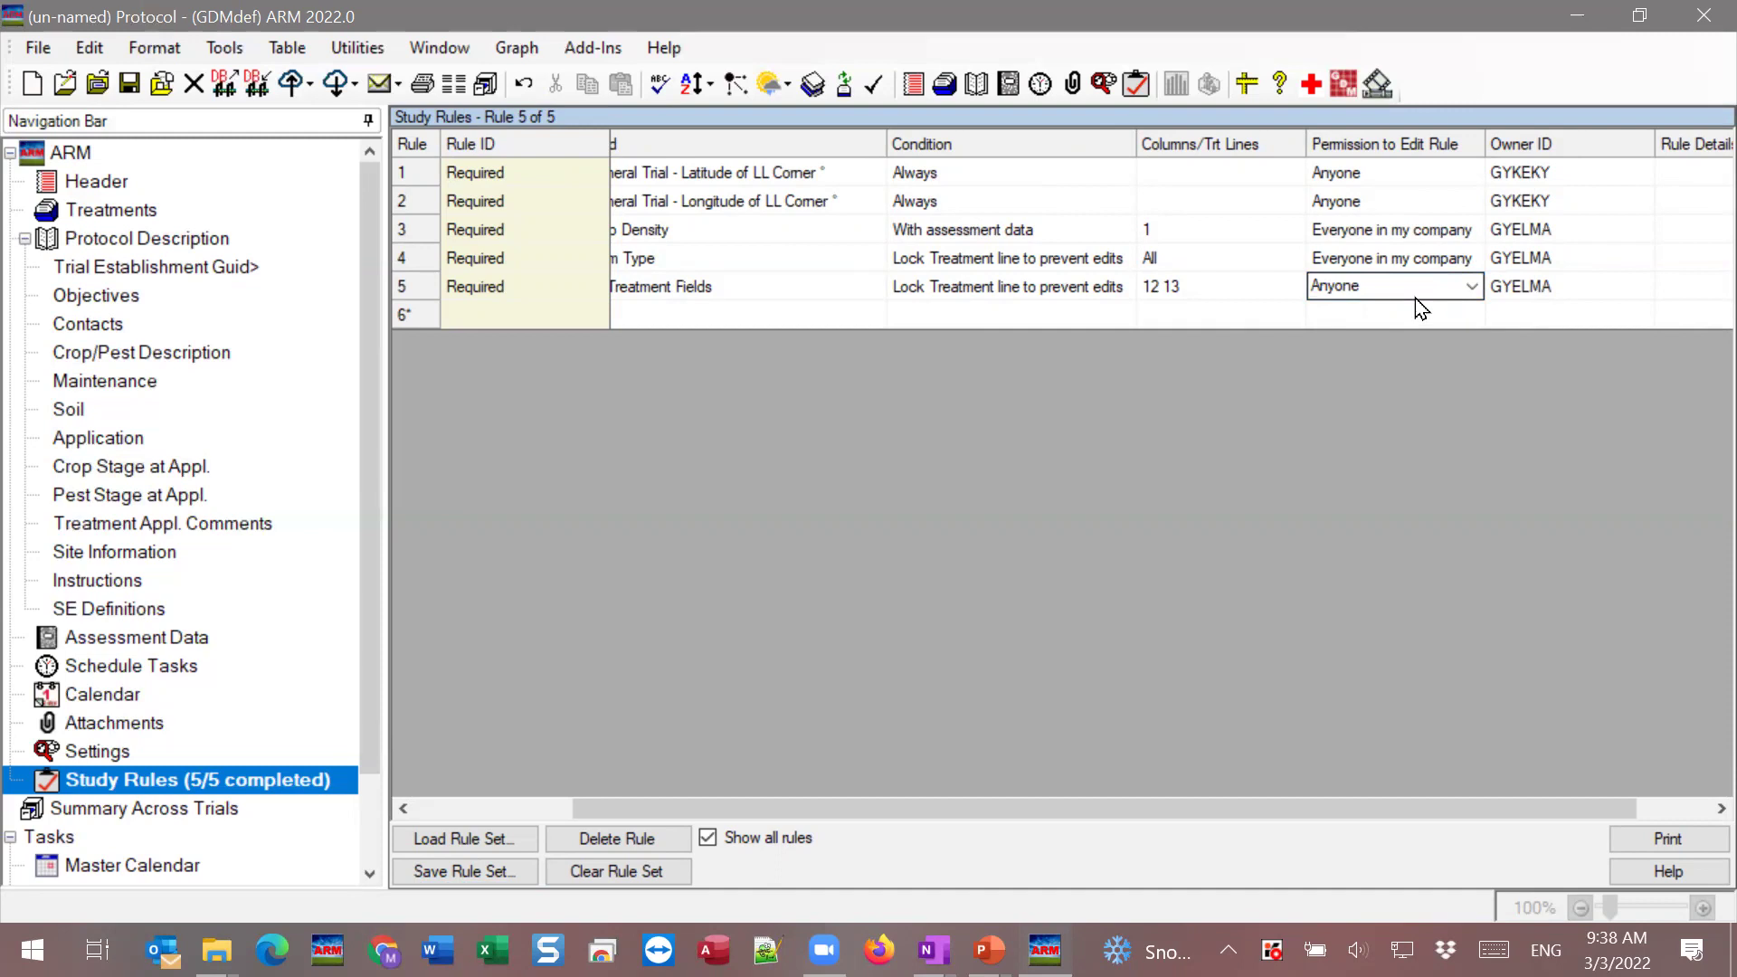
{"action": "left_click", "coordinate": [1473, 291]}
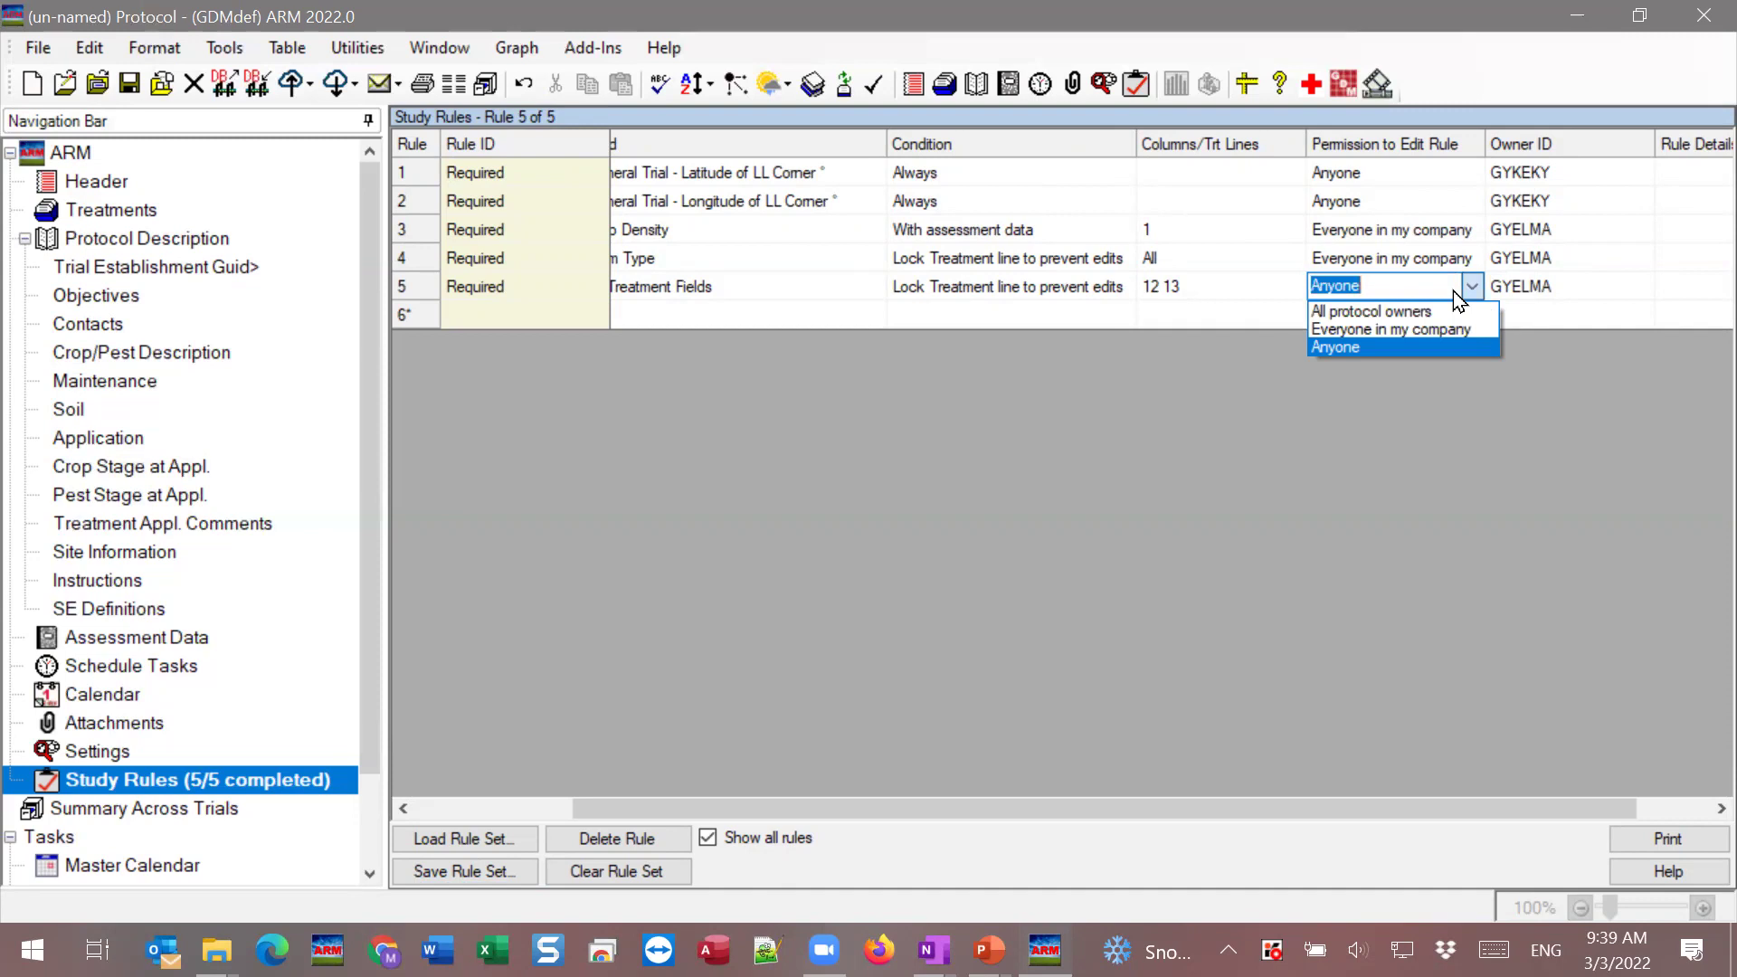
{"action": "left_click", "coordinate": [1361, 329]}
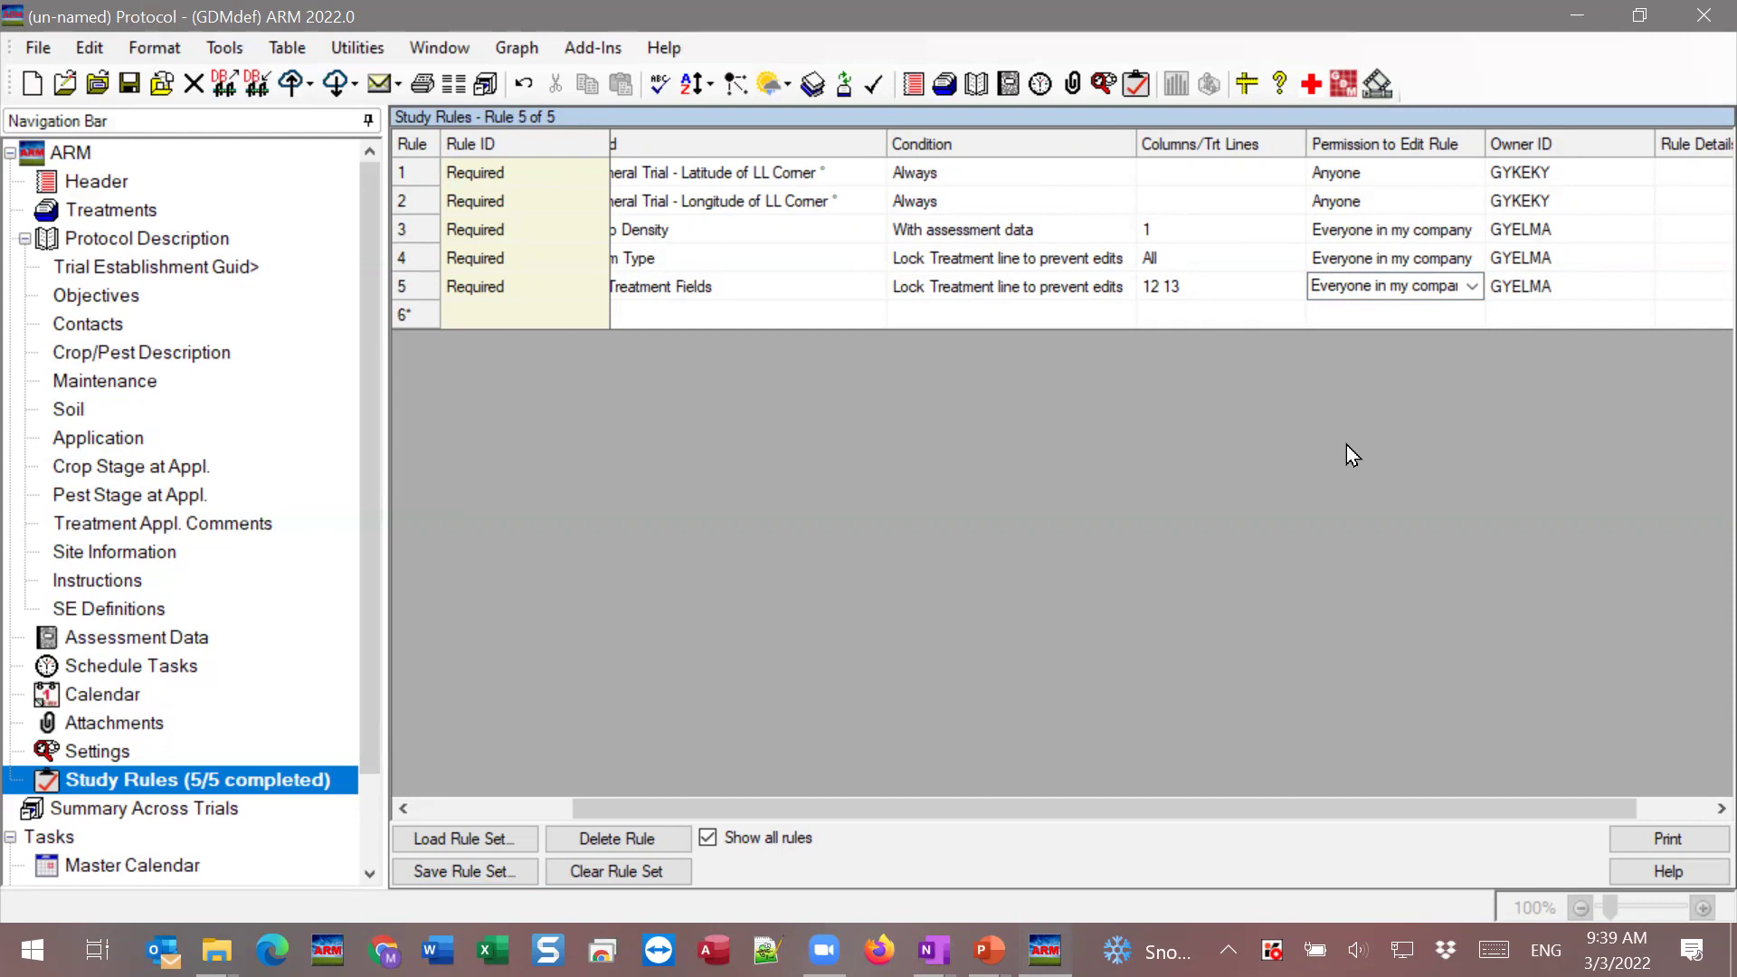
Enter "confidential na" as the description of treatment line 2 (Rookie30) and widen the Description column.
{"action": "left_click_drag", "start_coordinate": [861, 803], "coordinate": [601, 803]}
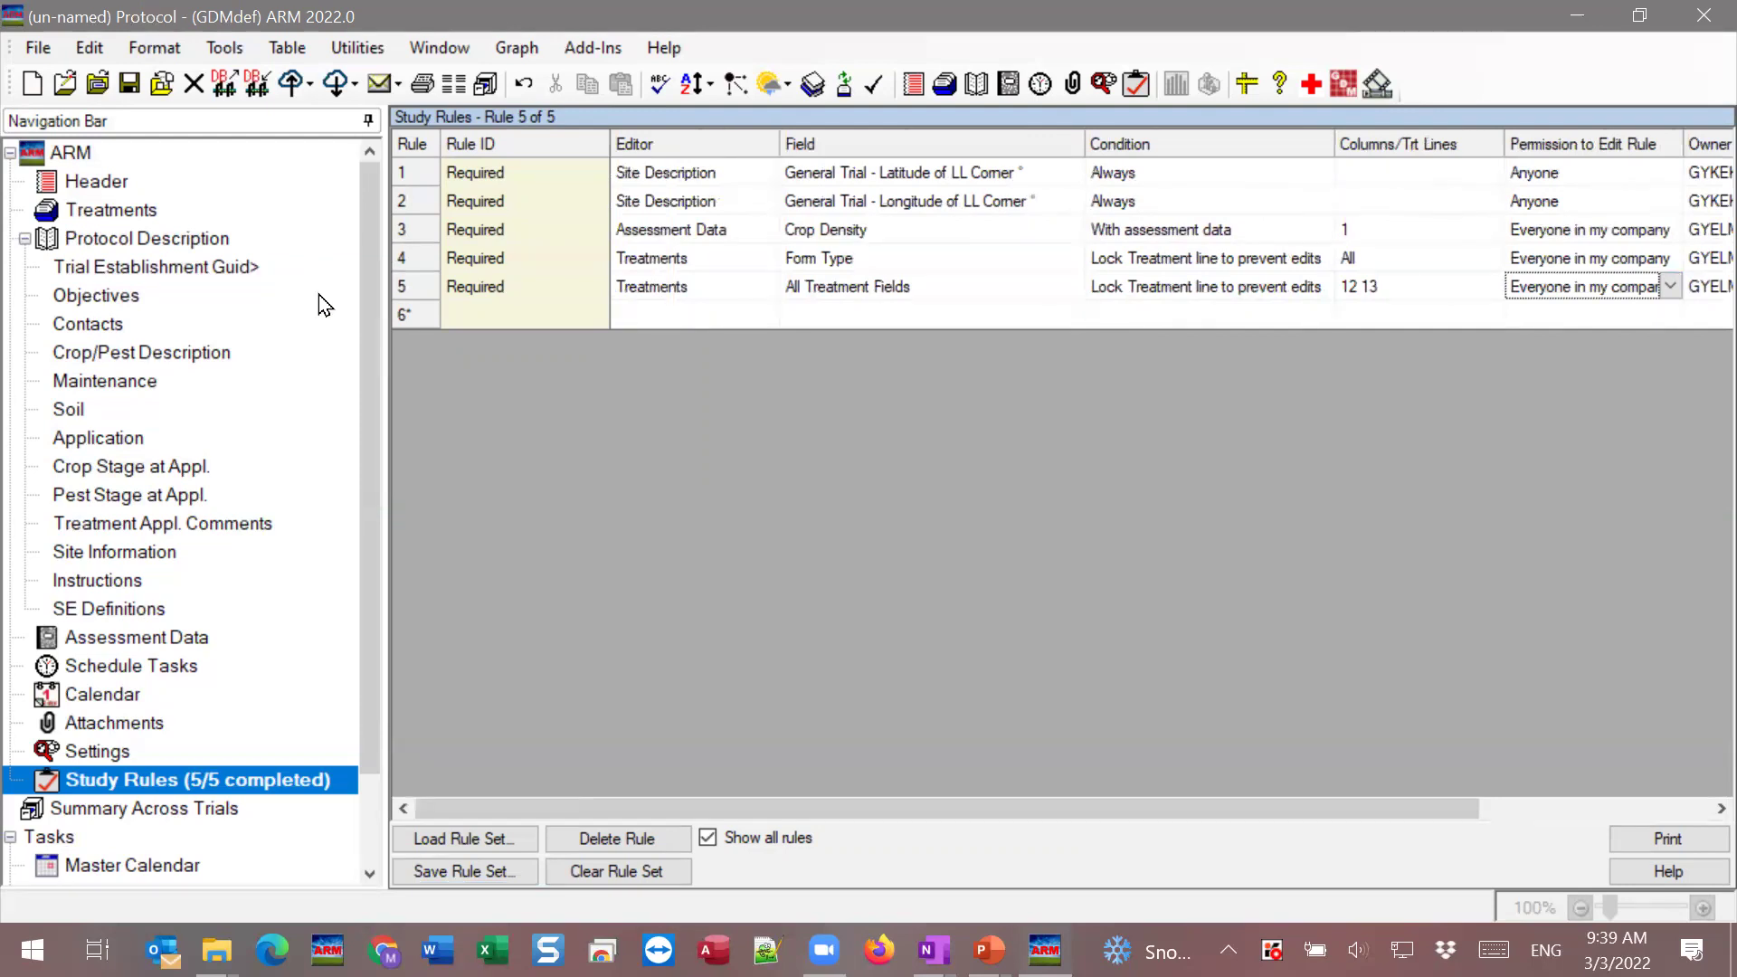
{"action": "left_click", "coordinate": [90, 209]}
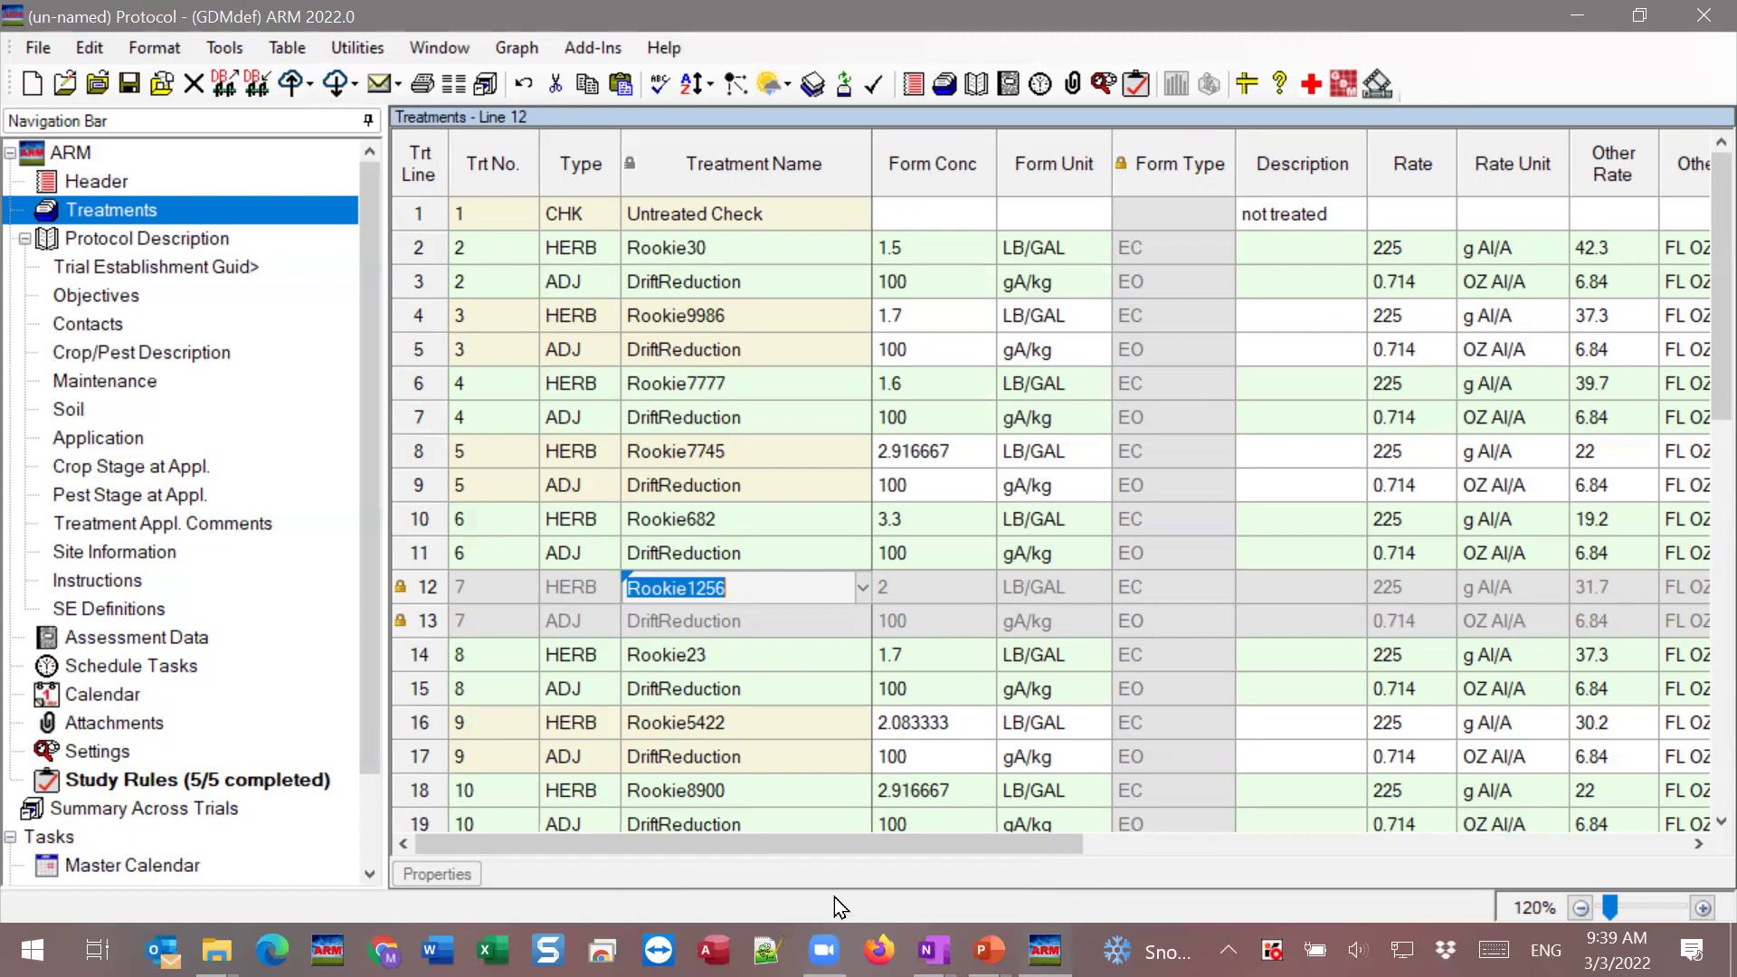
{"action": "left_click_drag", "start_coordinate": [773, 845], "coordinate": [822, 851]}
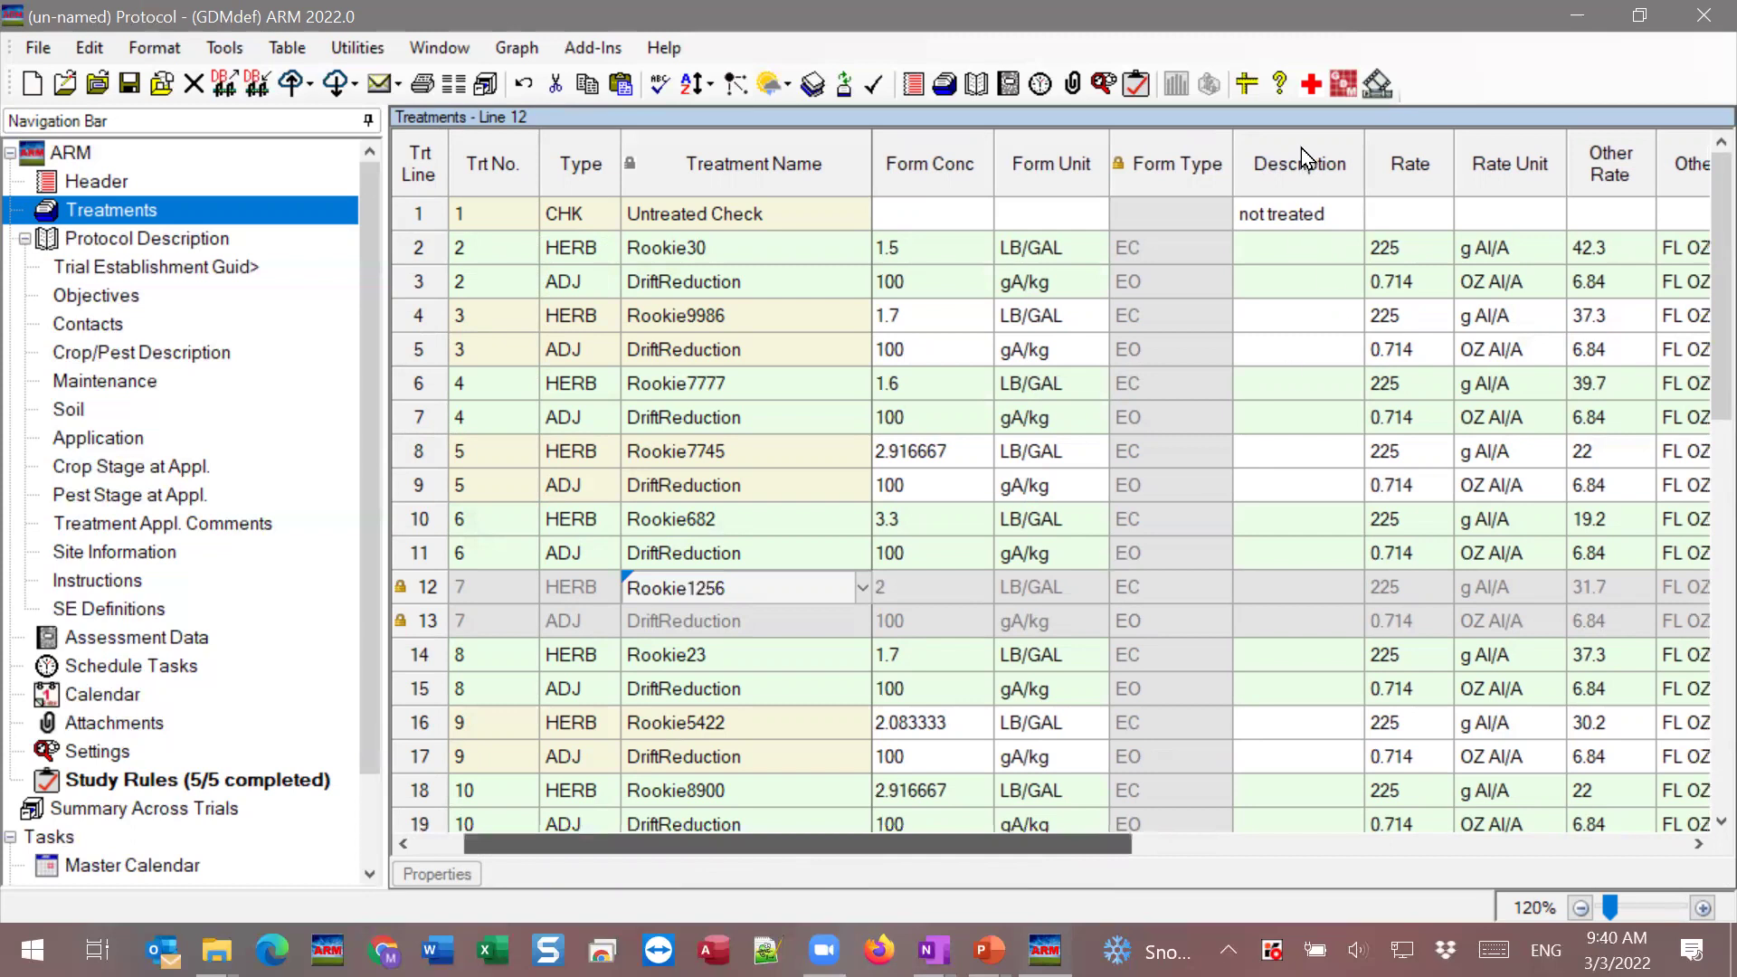
{"action": "left_click", "coordinate": [1300, 156]}
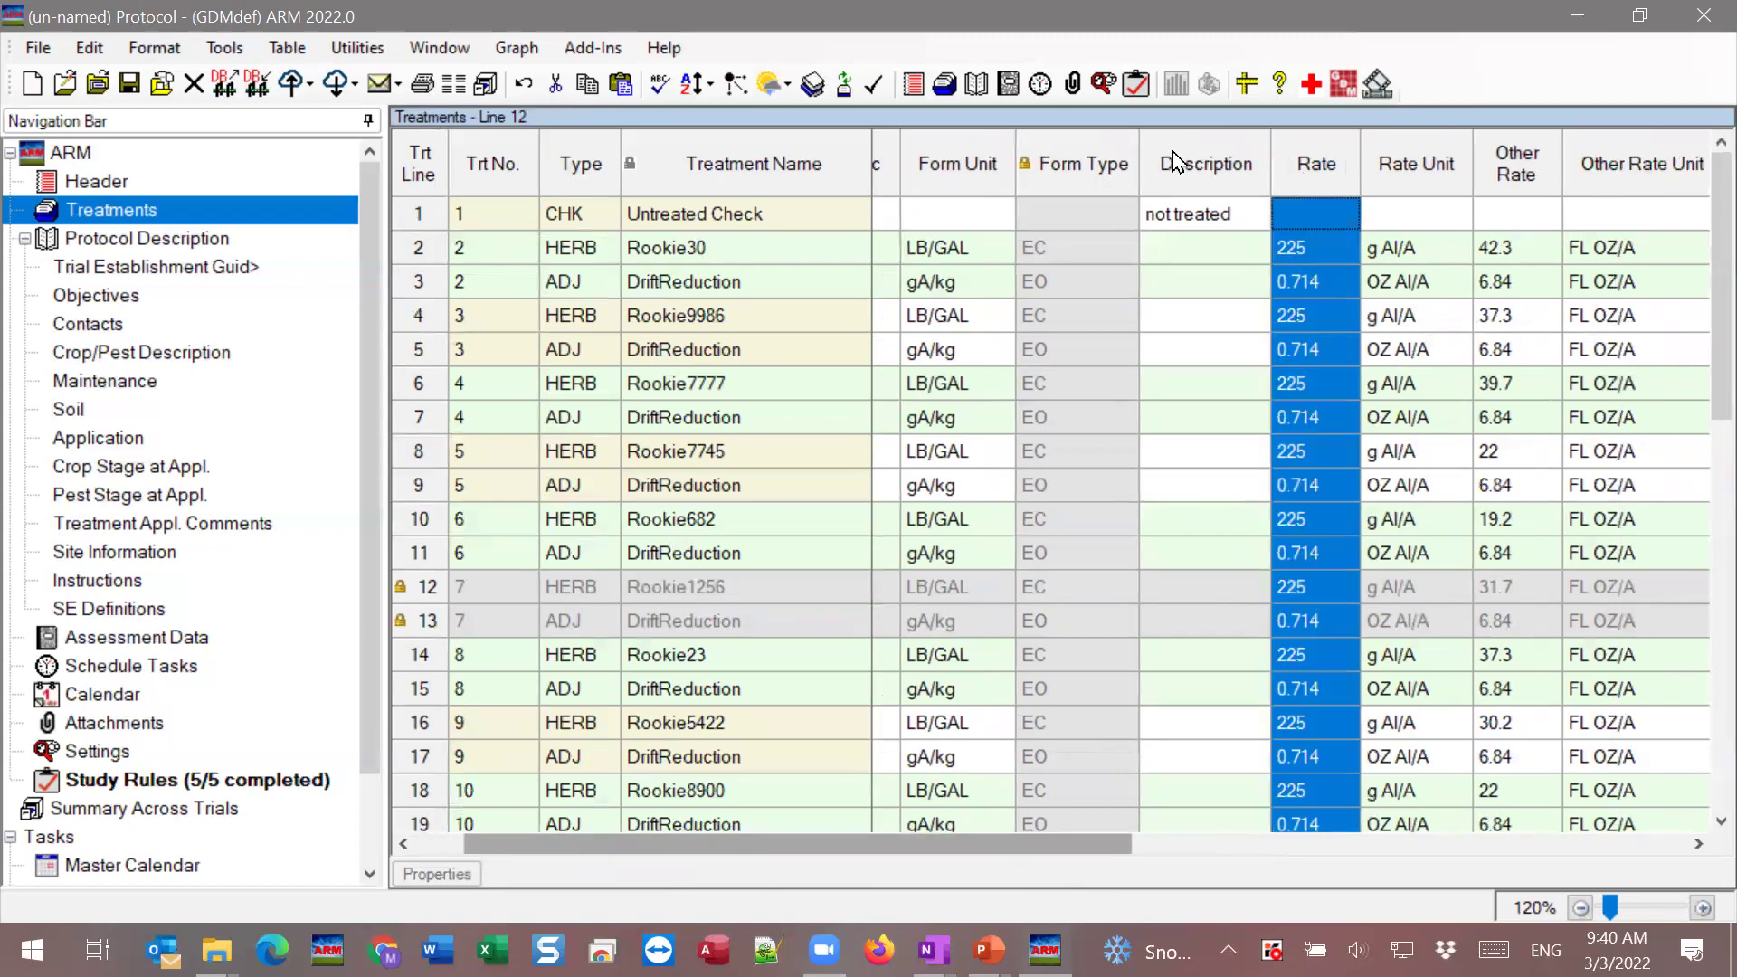
{"action": "left_click", "coordinate": [1175, 153]}
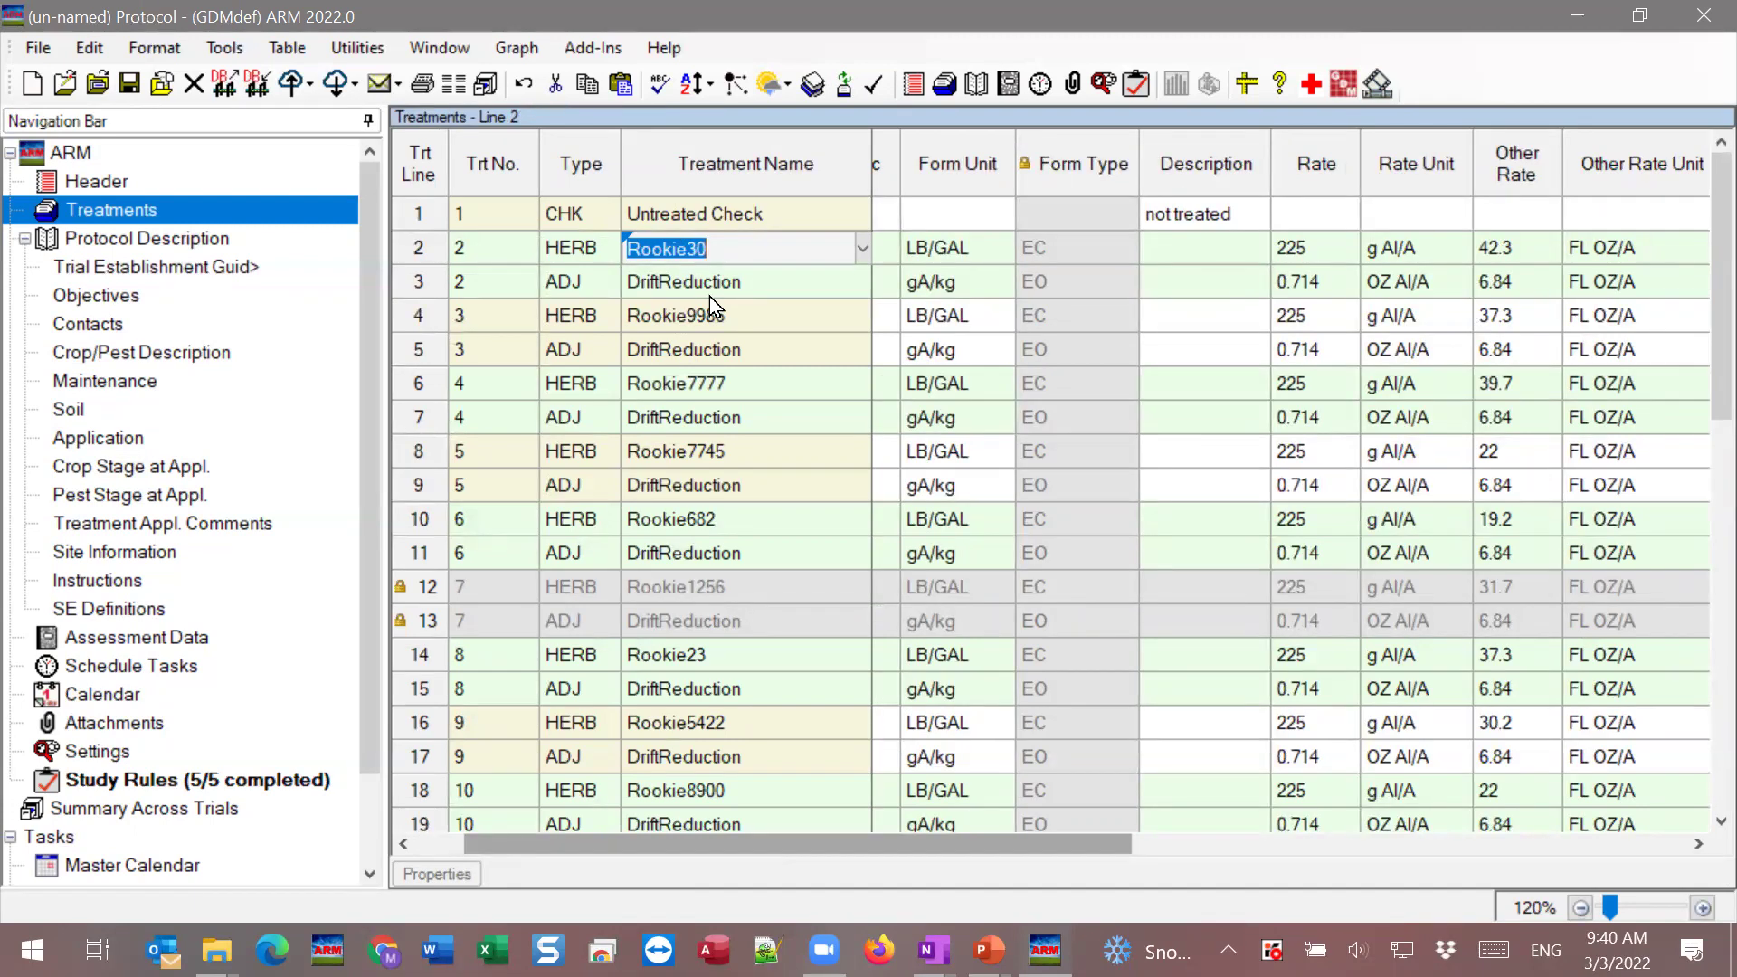
{"action": "left_click", "coordinate": [1185, 253]}
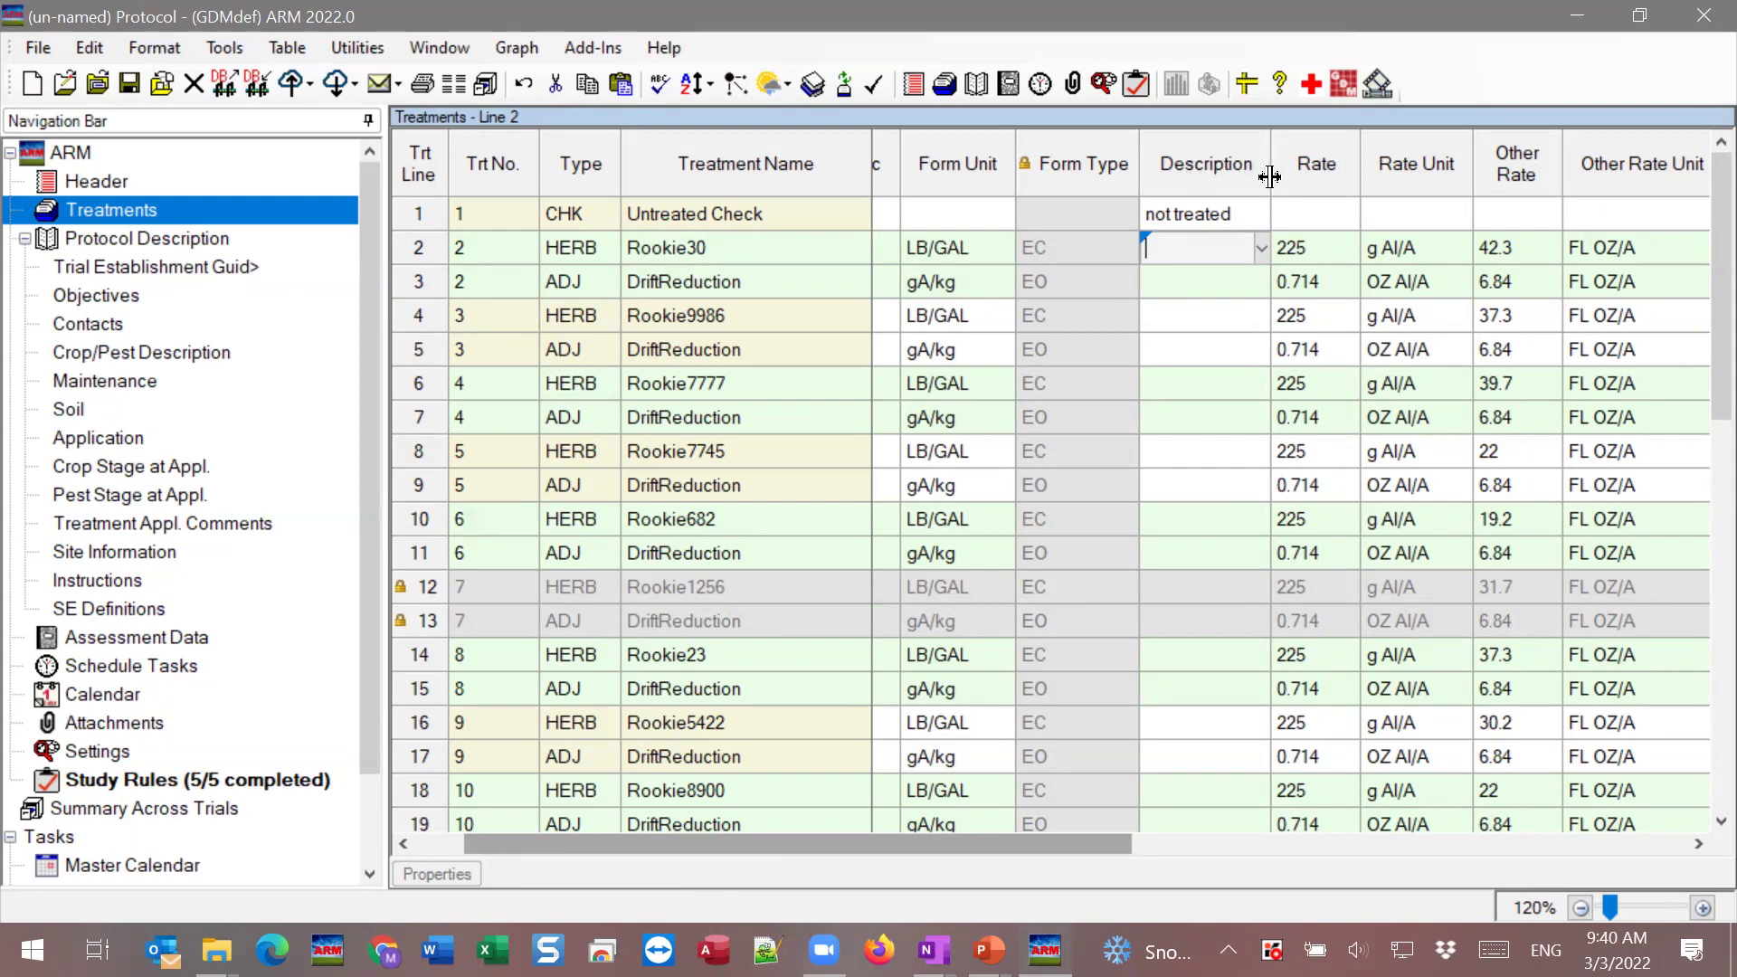
{"action": "type", "text": "confidential na"}
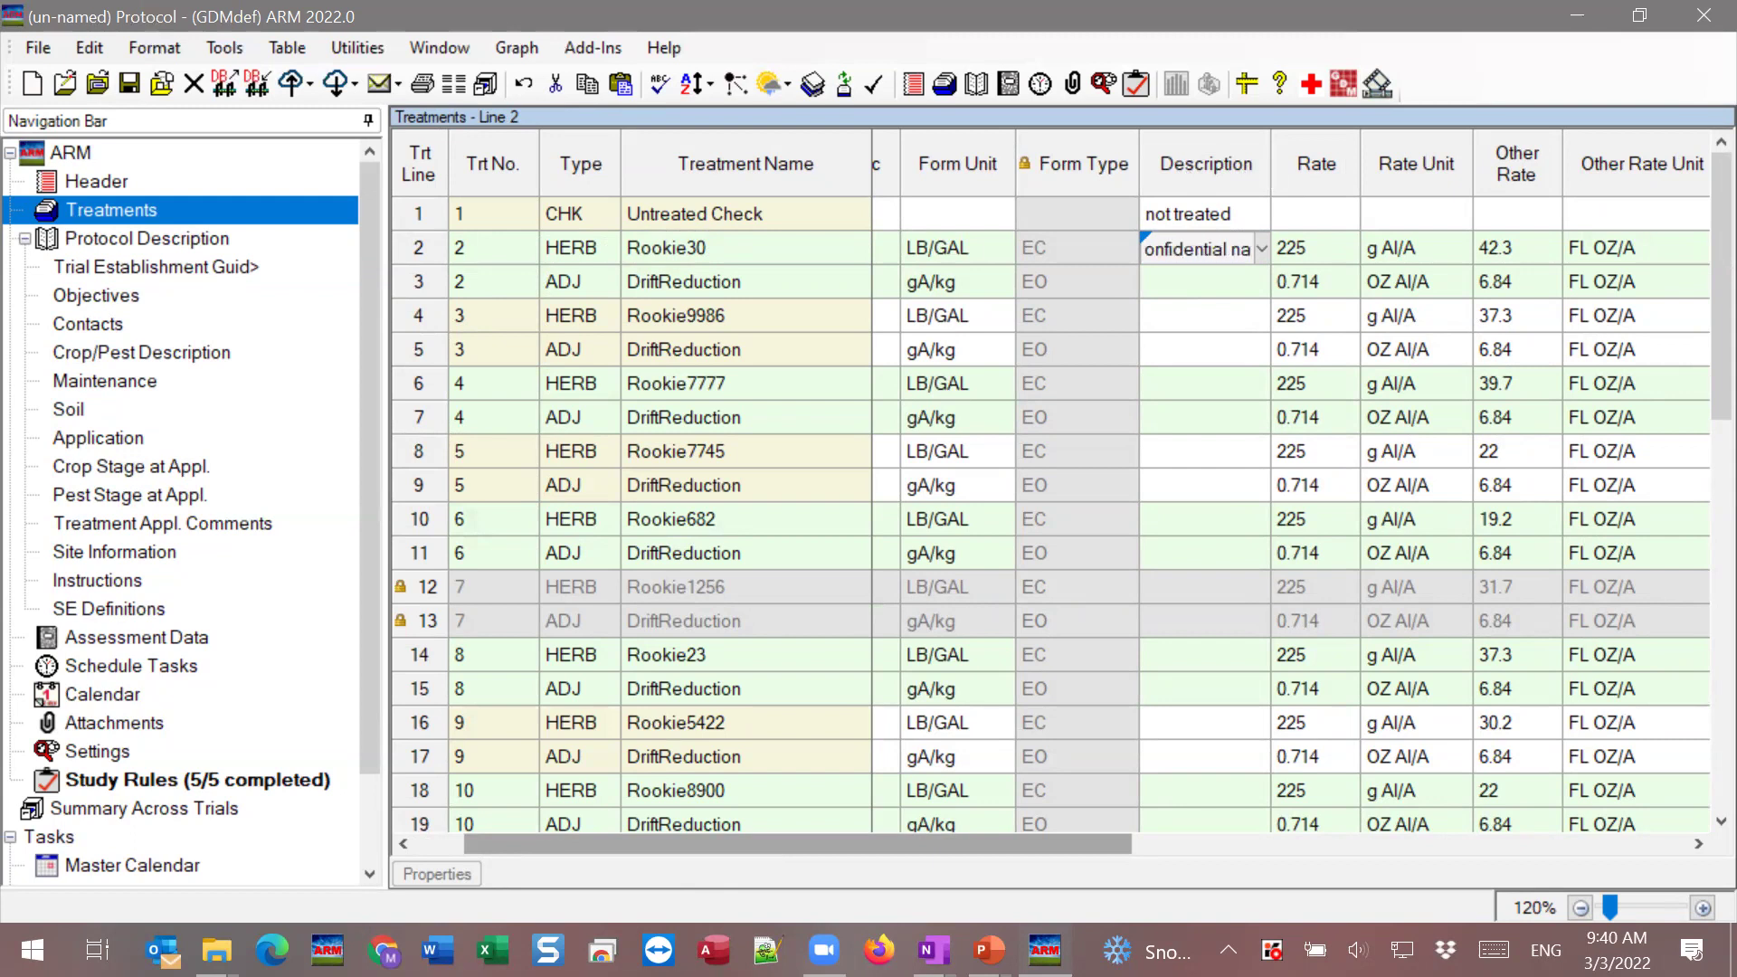
{"action": "key", "text": "Return"}
{"action": "left_click_drag", "start_coordinate": [1269, 161], "coordinate": [1377, 167]}
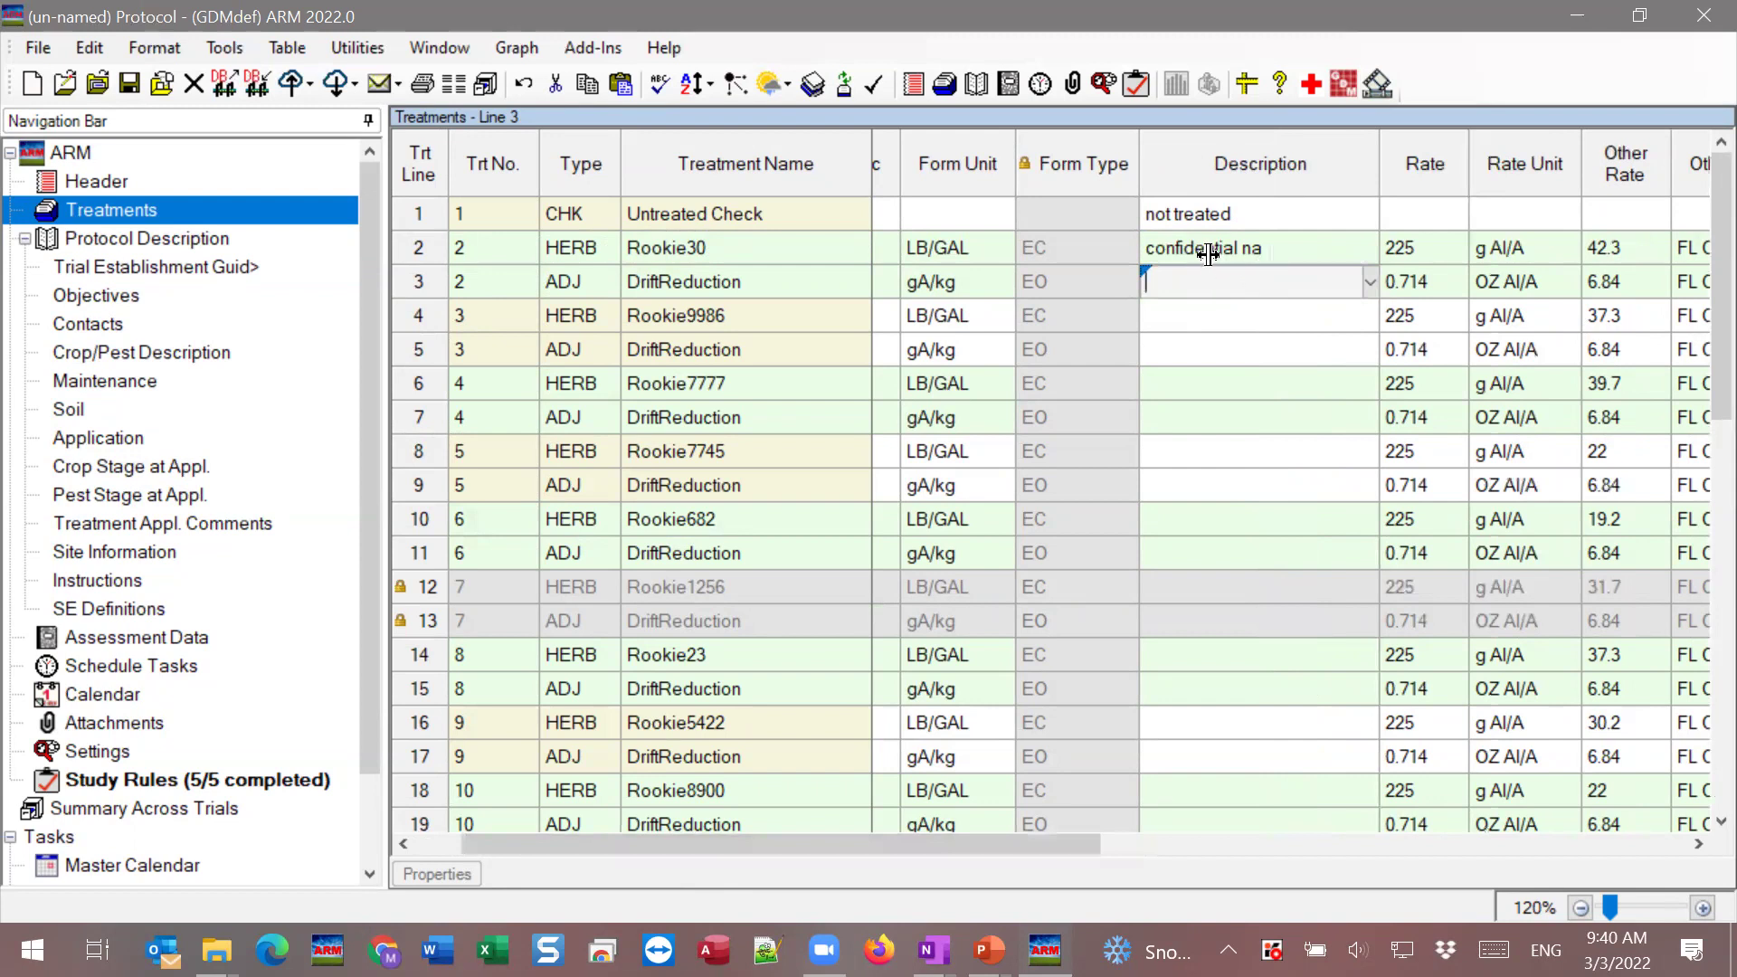
Set the length of the Description treatment field to 75 in the treatment view options.
{"action": "left_click", "coordinate": [1312, 243]}
{"action": "left_click", "coordinate": [1312, 243]}
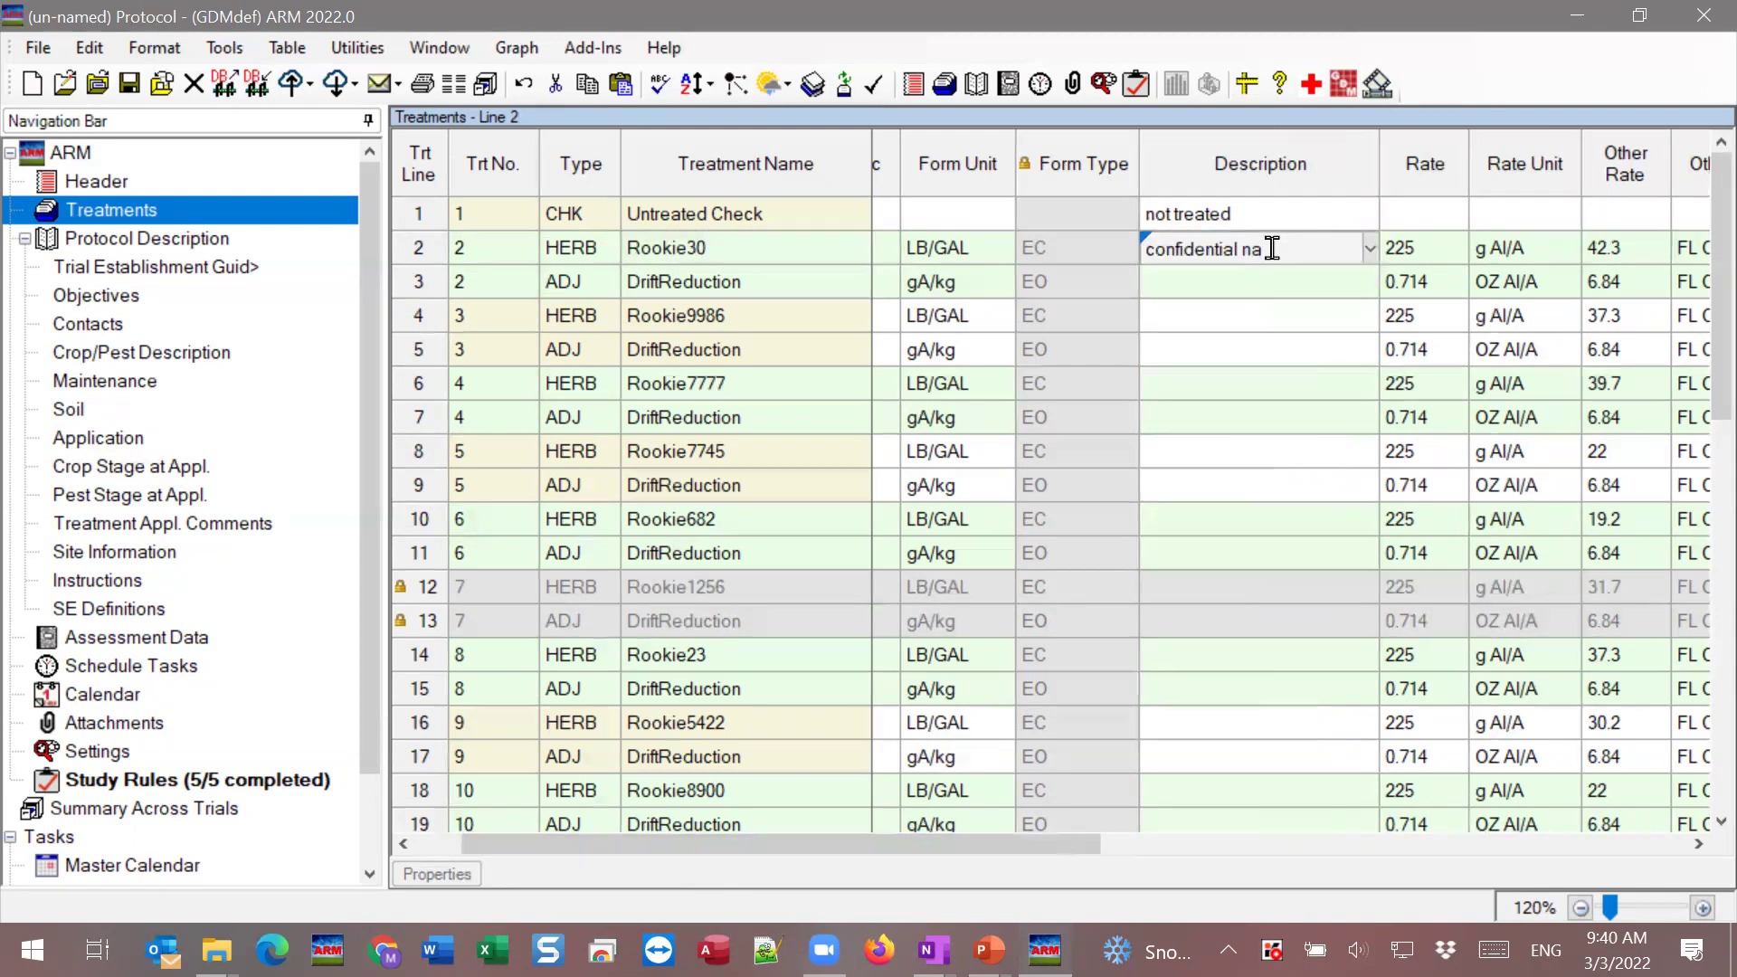
{"action": "left_click", "coordinate": [436, 876]}
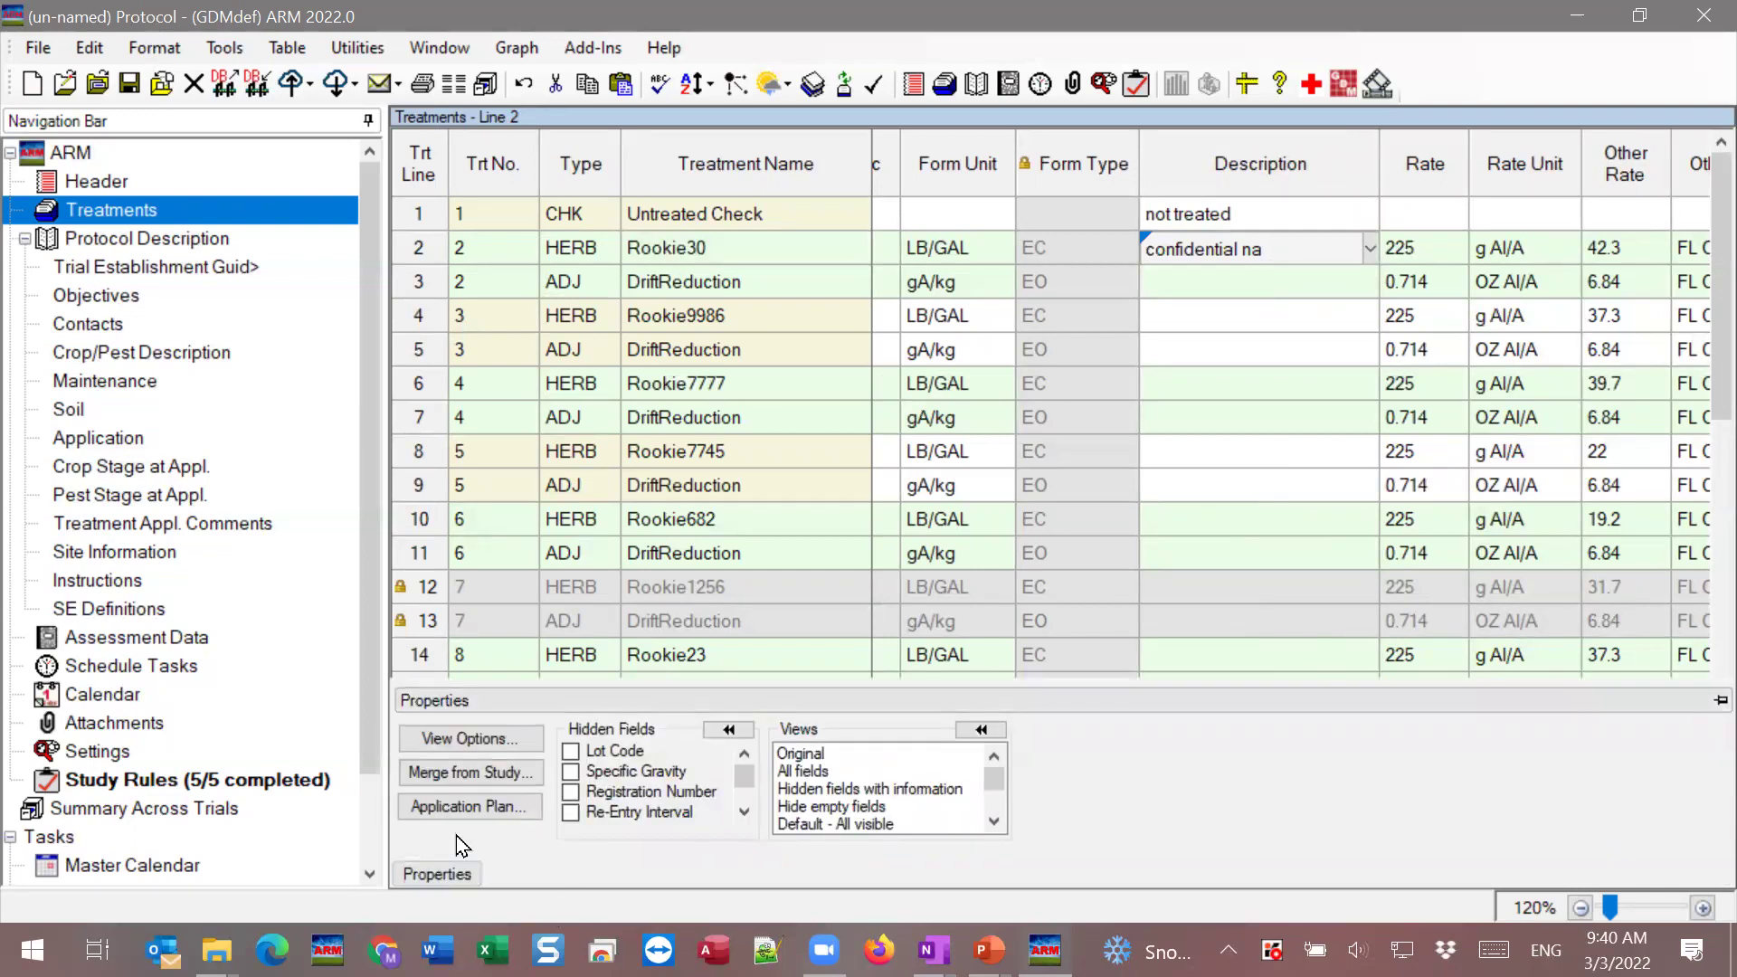
{"action": "left_click", "coordinate": [459, 742]}
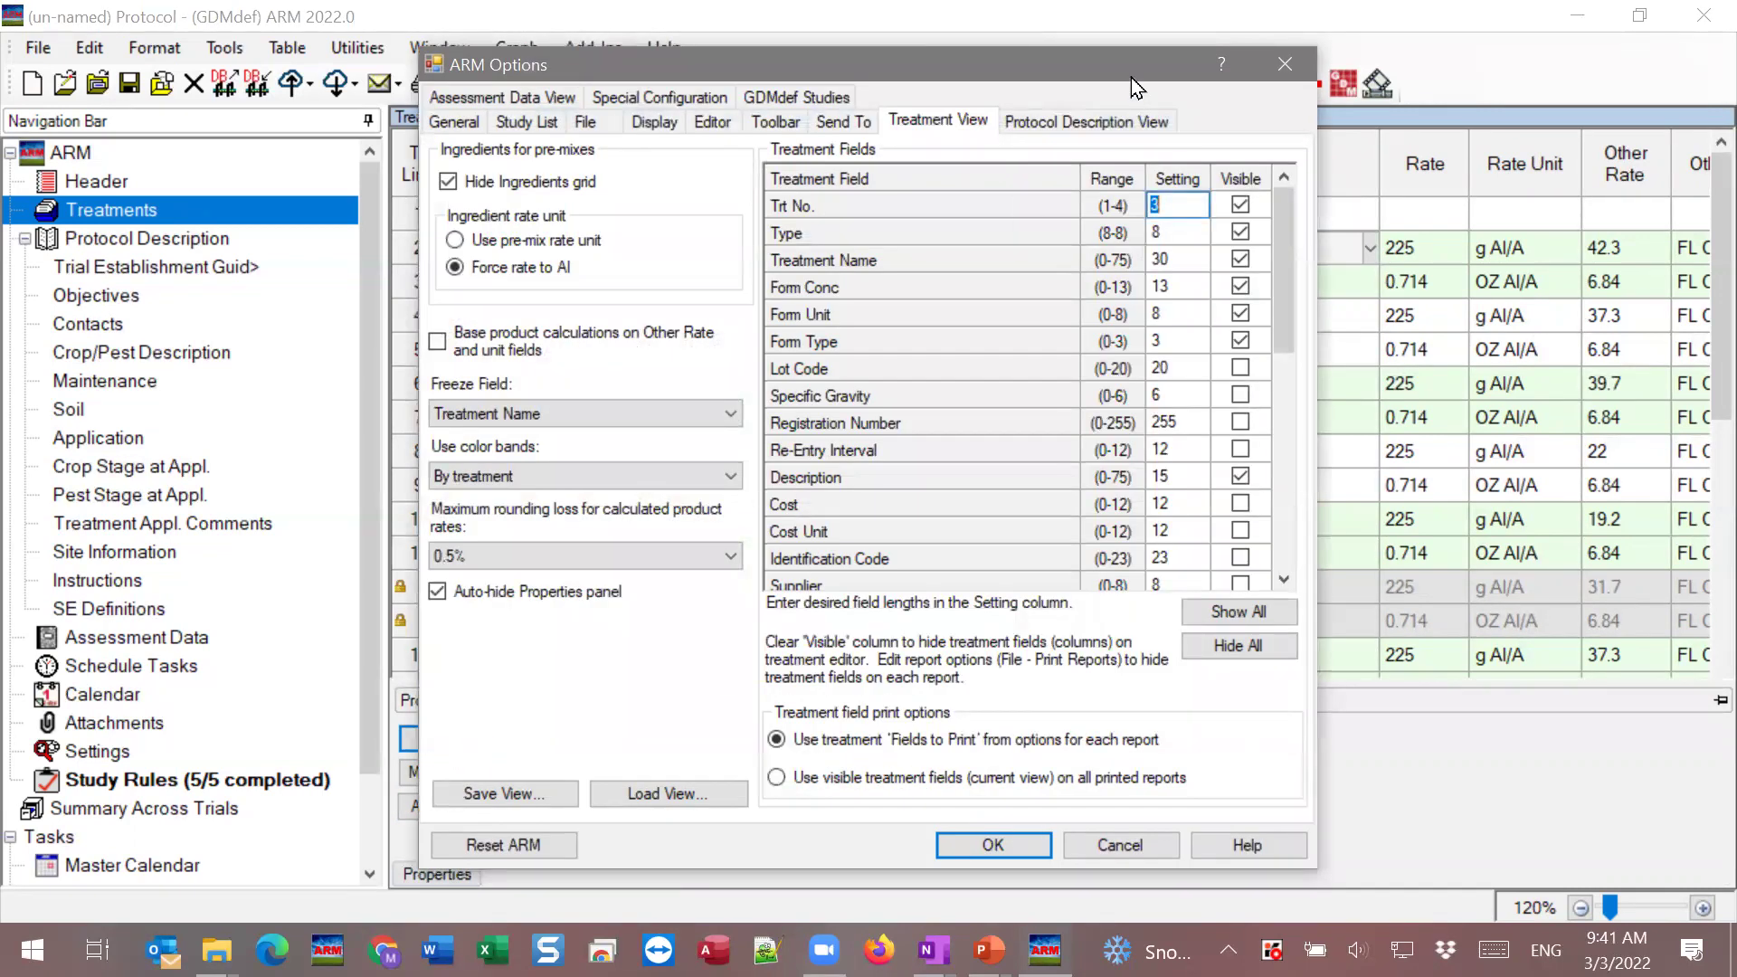
{"action": "left_click_drag", "start_coordinate": [1131, 78], "coordinate": [881, 80]}
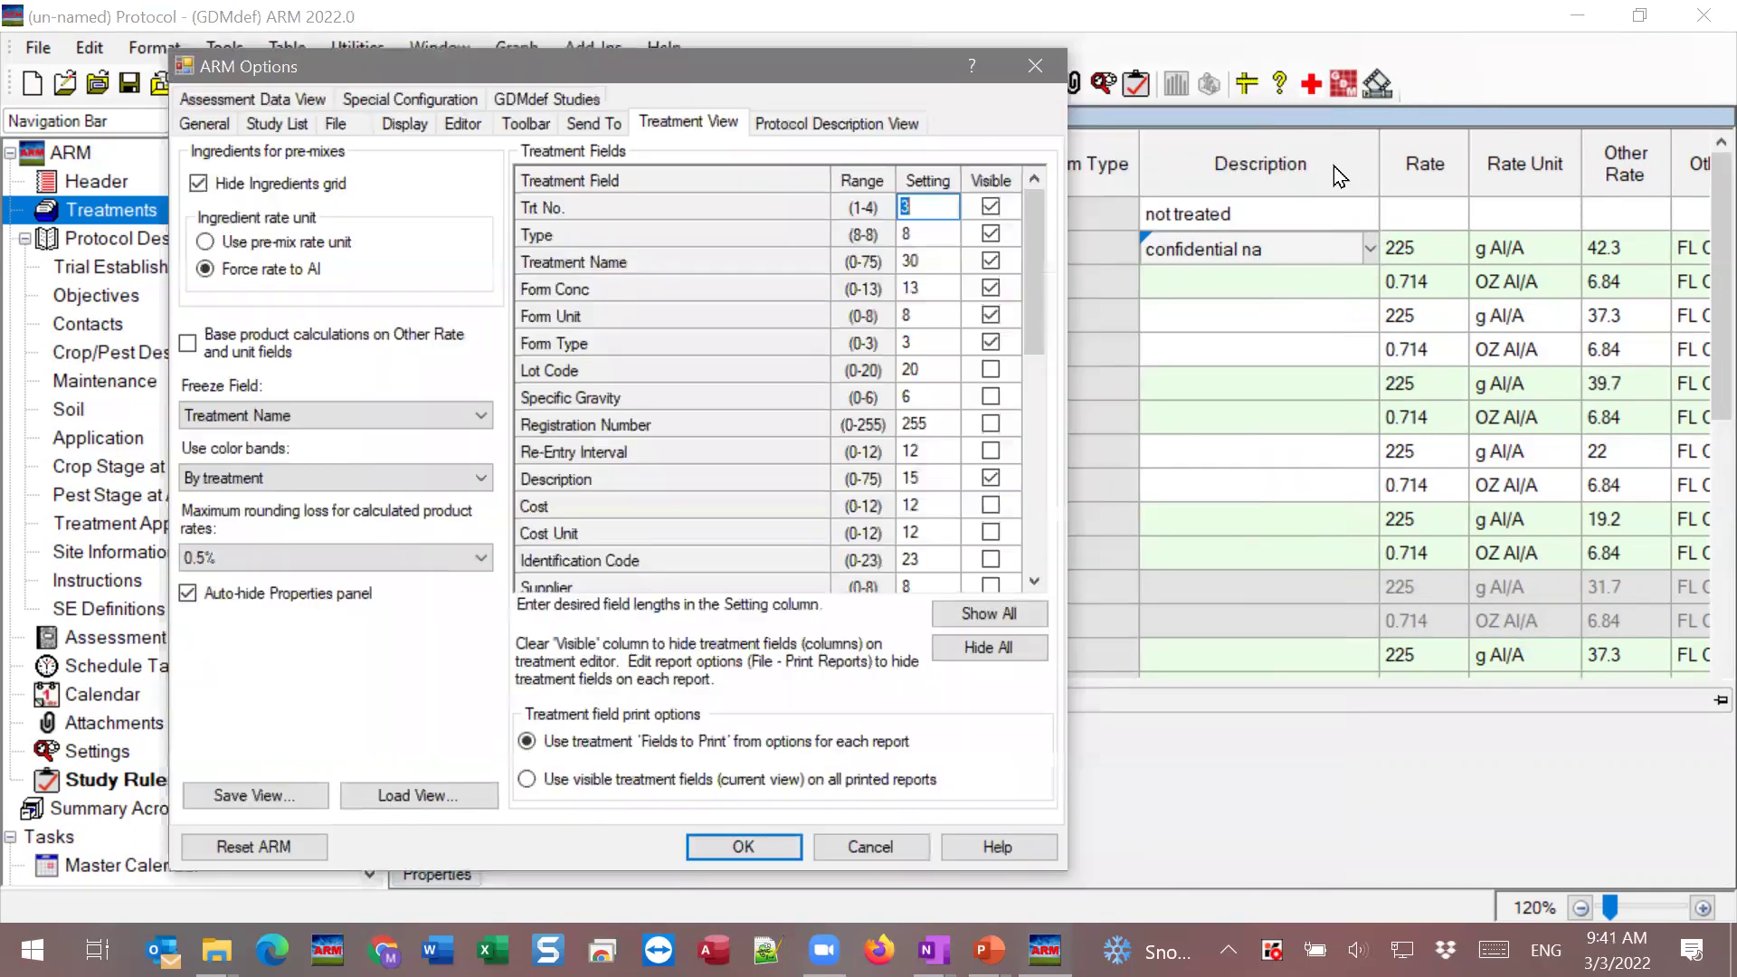
{"action": "left_click", "coordinate": [926, 482]}
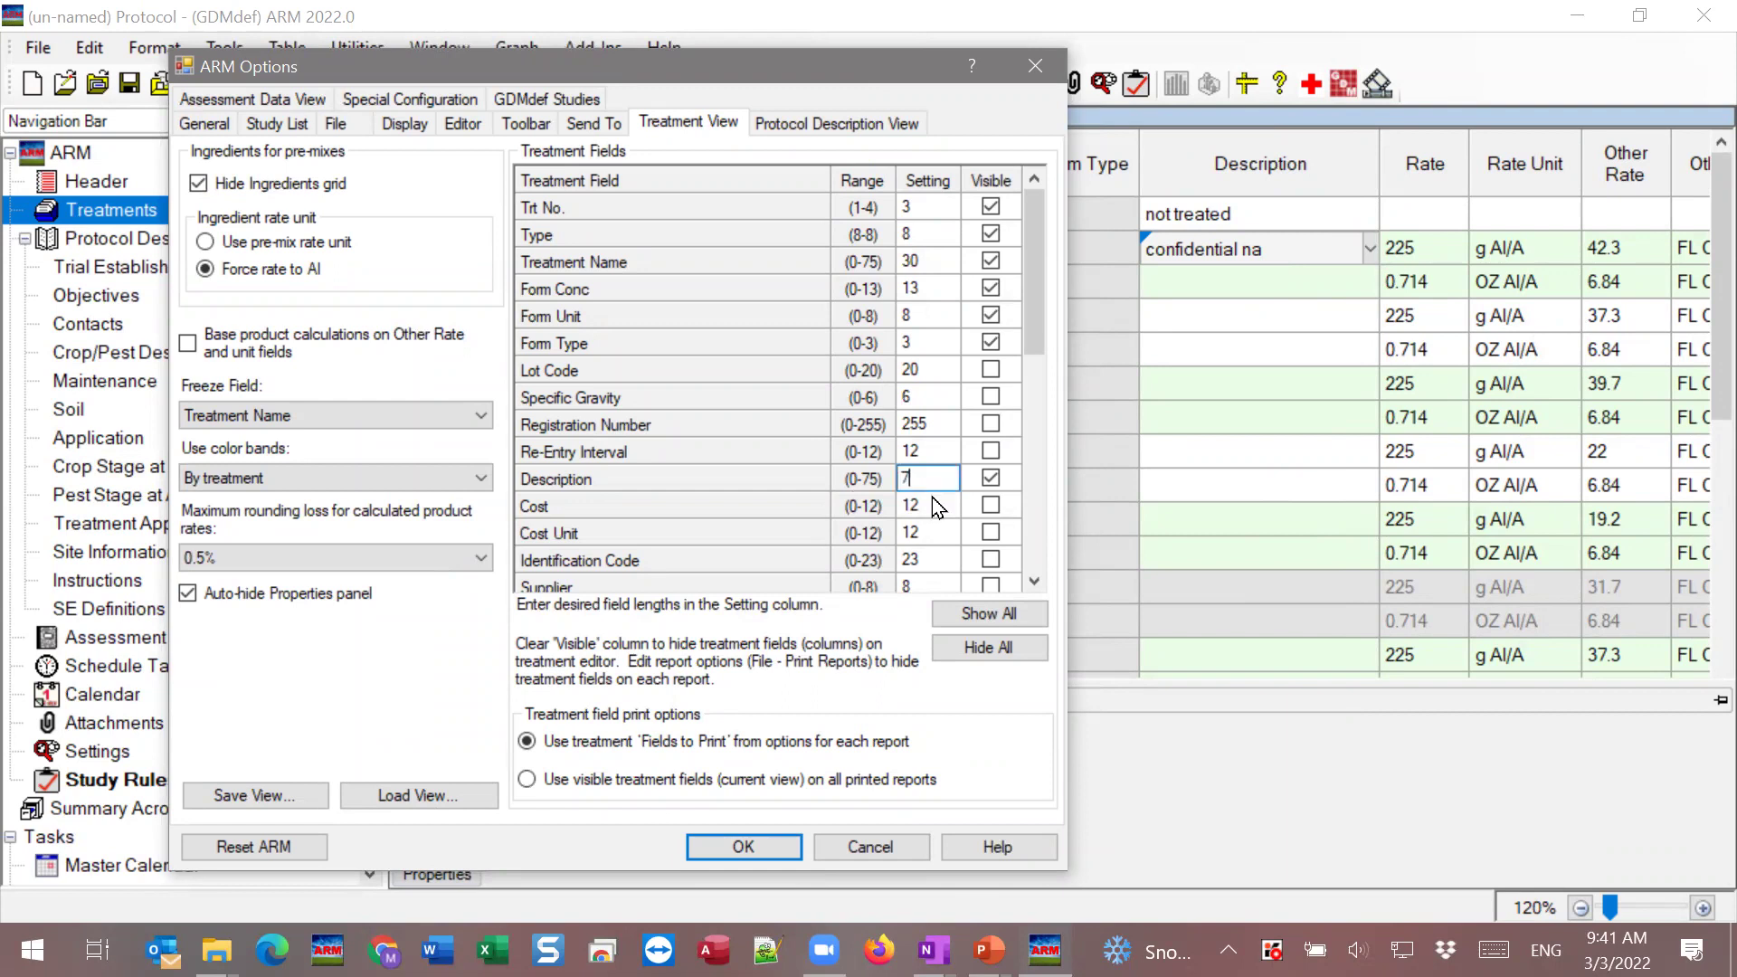
{"action": "type", "text": "5"}
Sort the treatment fields by their length setting, review the list and apply the options, accepting the possible loss of information.
{"action": "left_click", "coordinate": [945, 184]}
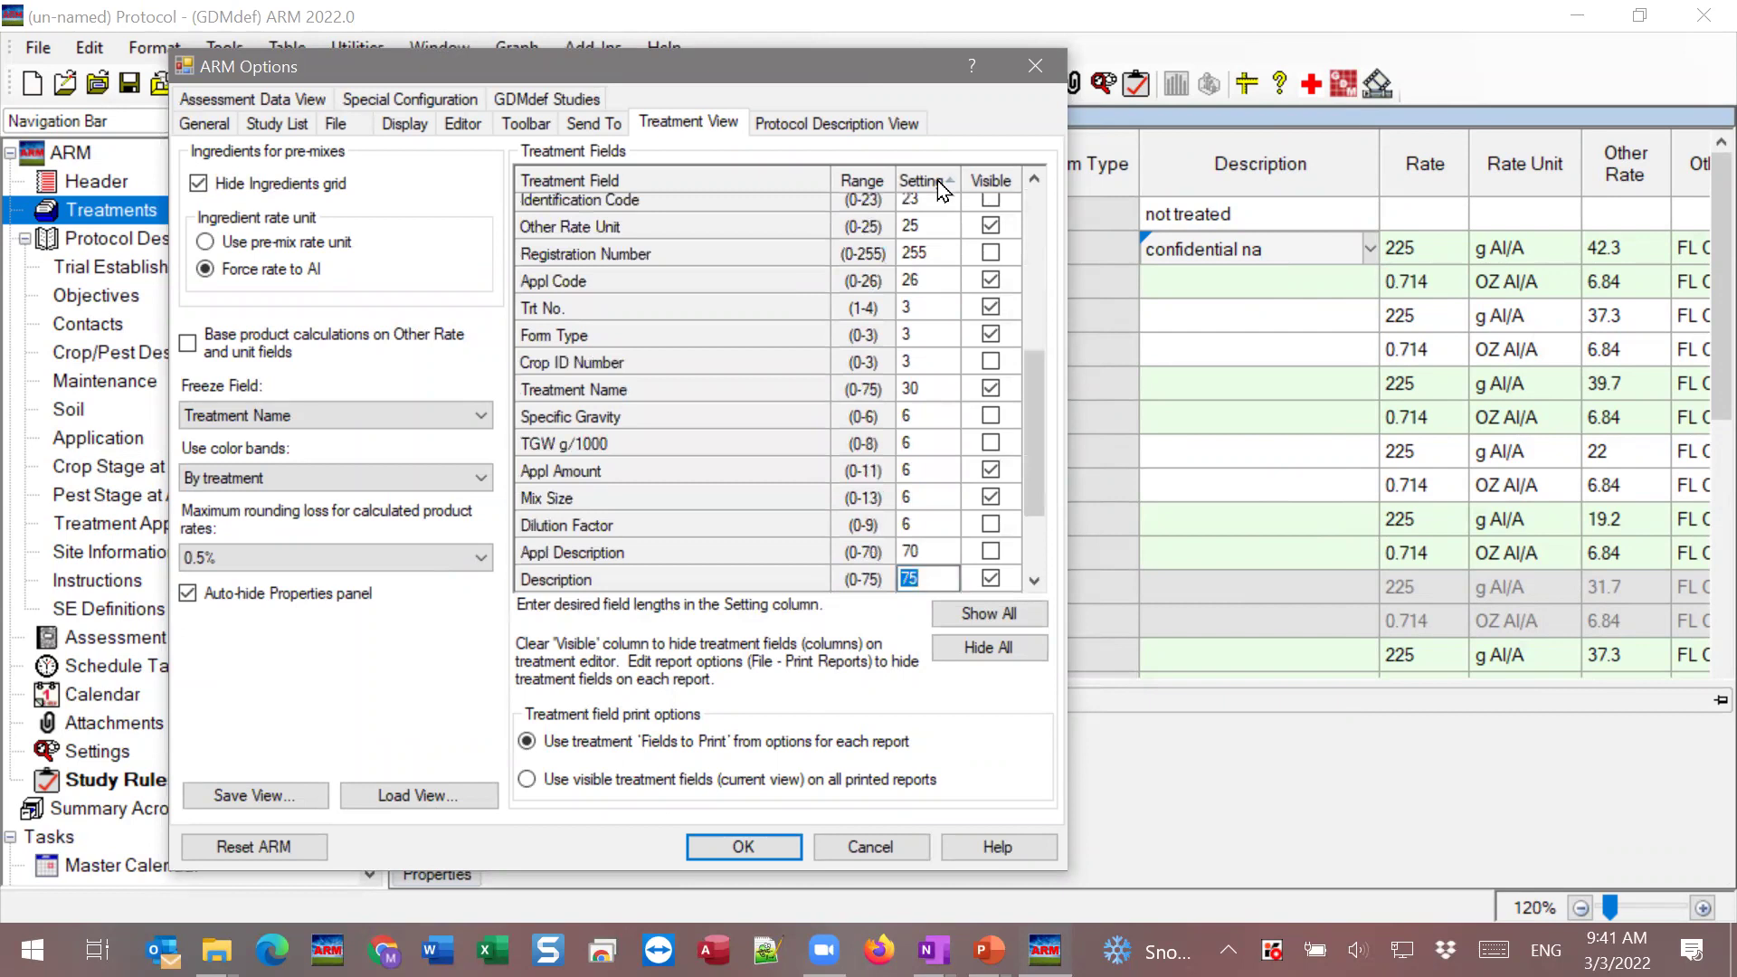
{"action": "key", "text": "ctrl+Home"}
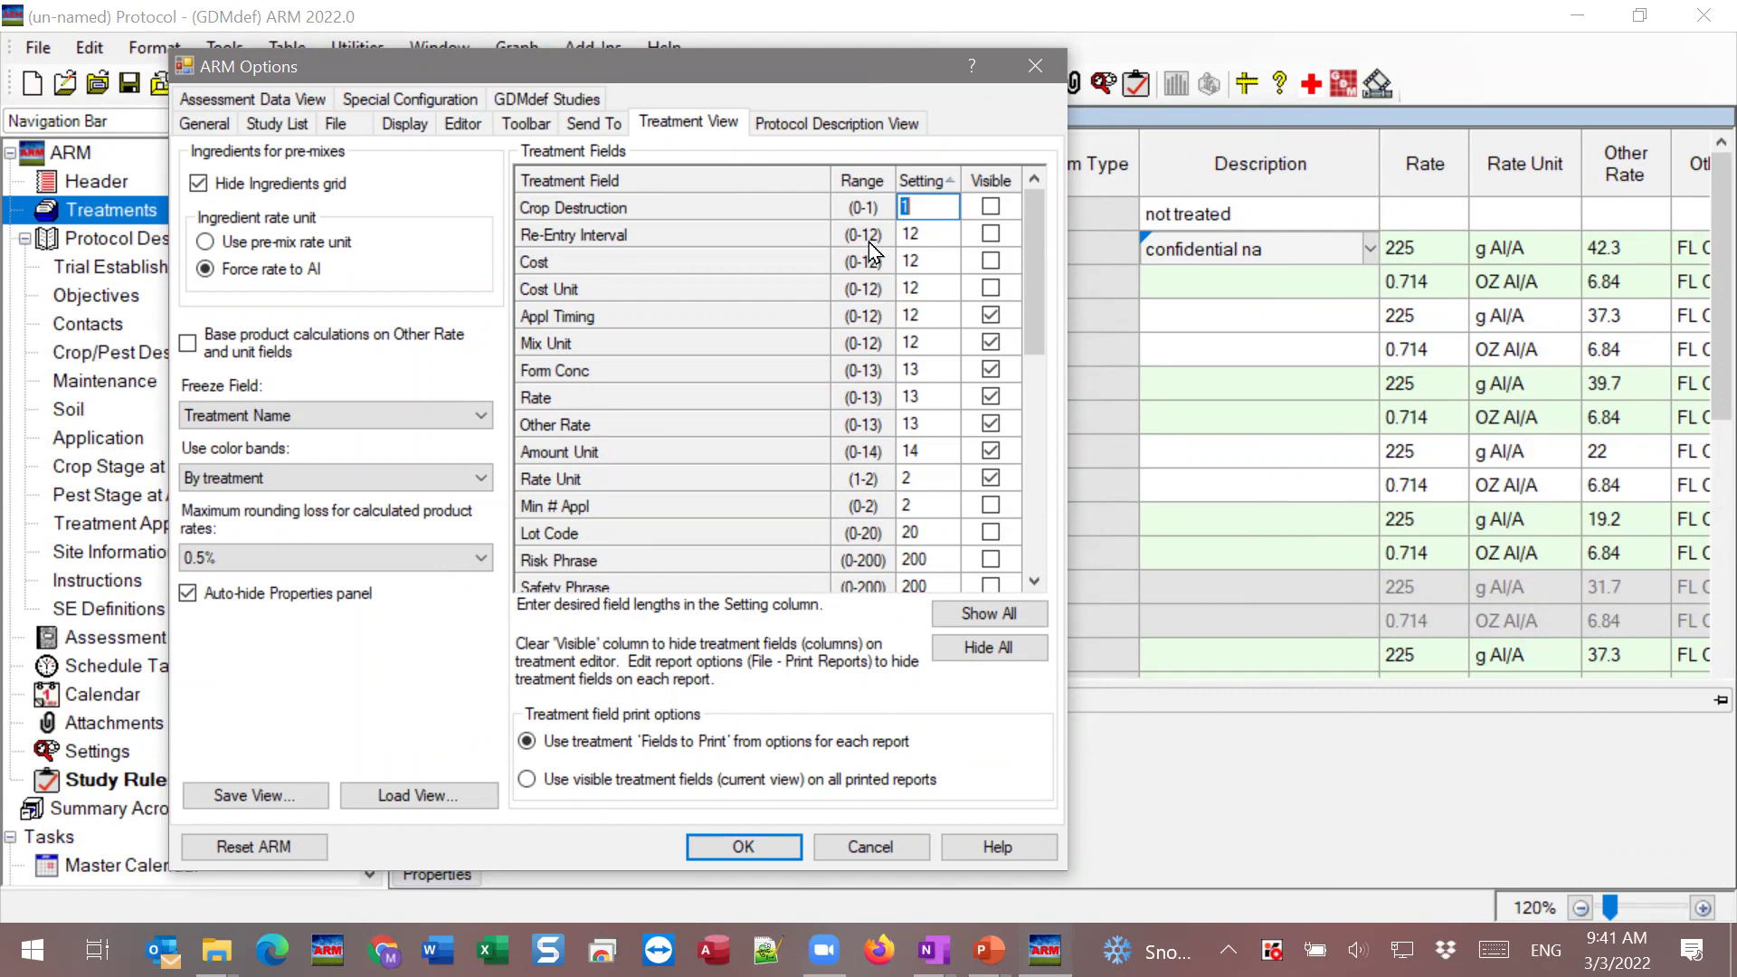
{"action": "left_click_drag", "start_coordinate": [1035, 262], "coordinate": [1031, 367]}
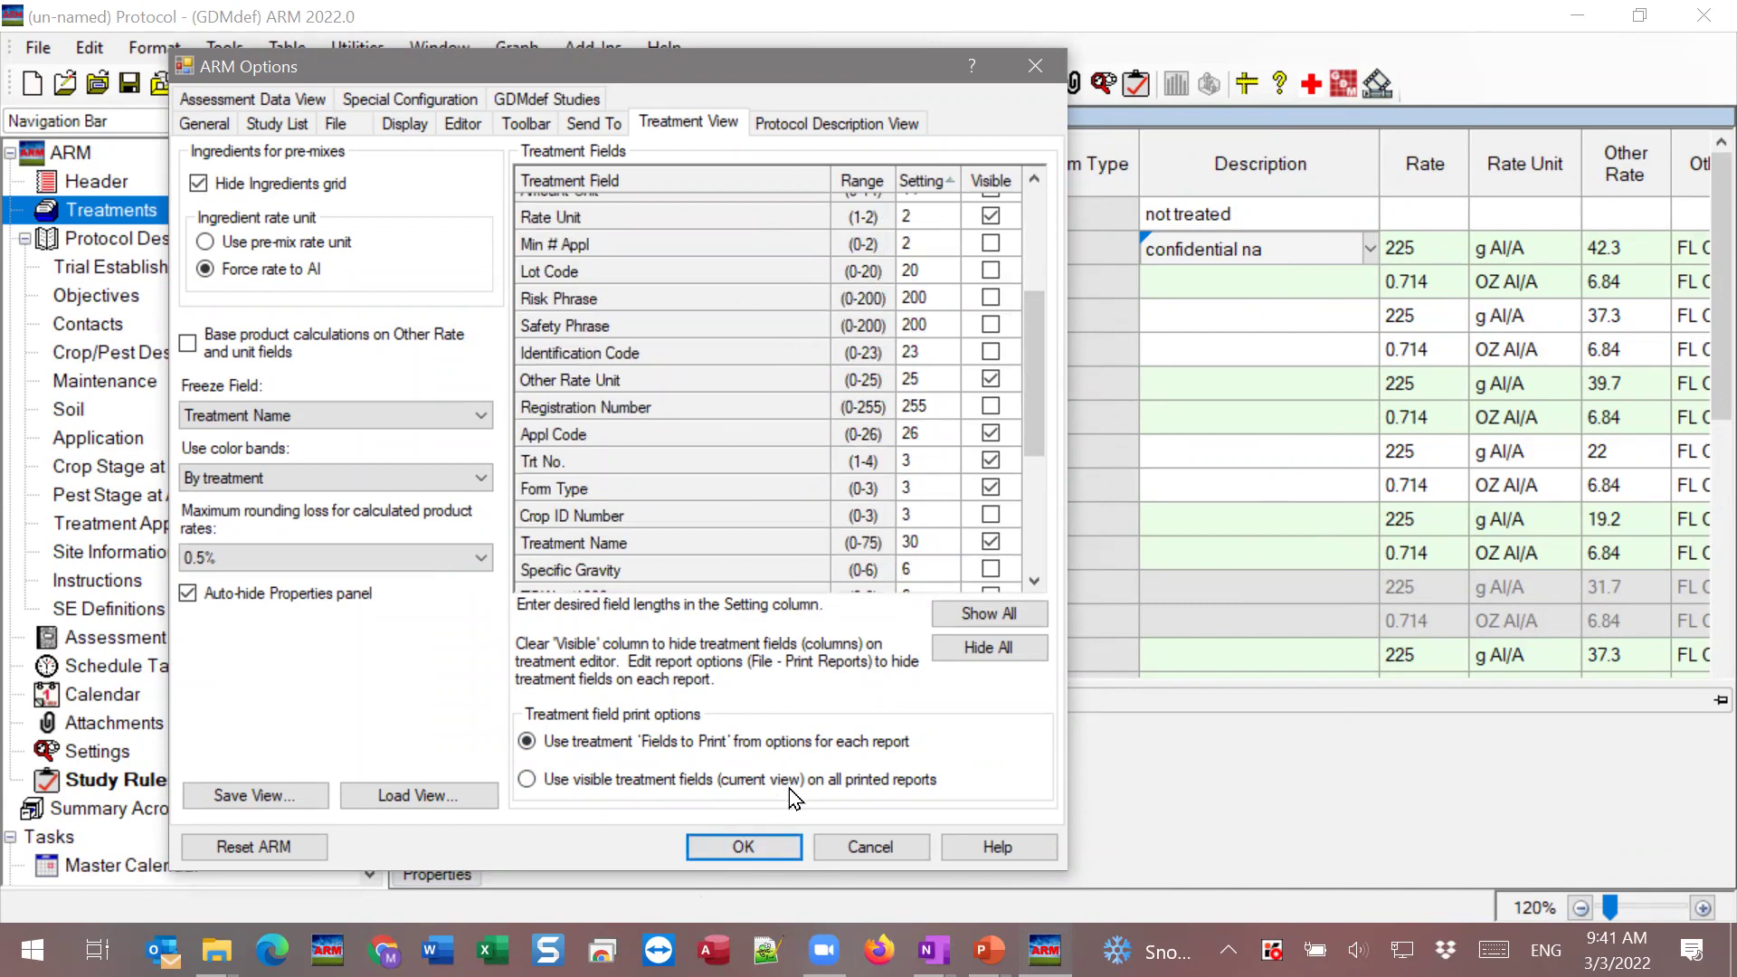
{"action": "left_click", "coordinate": [751, 850]}
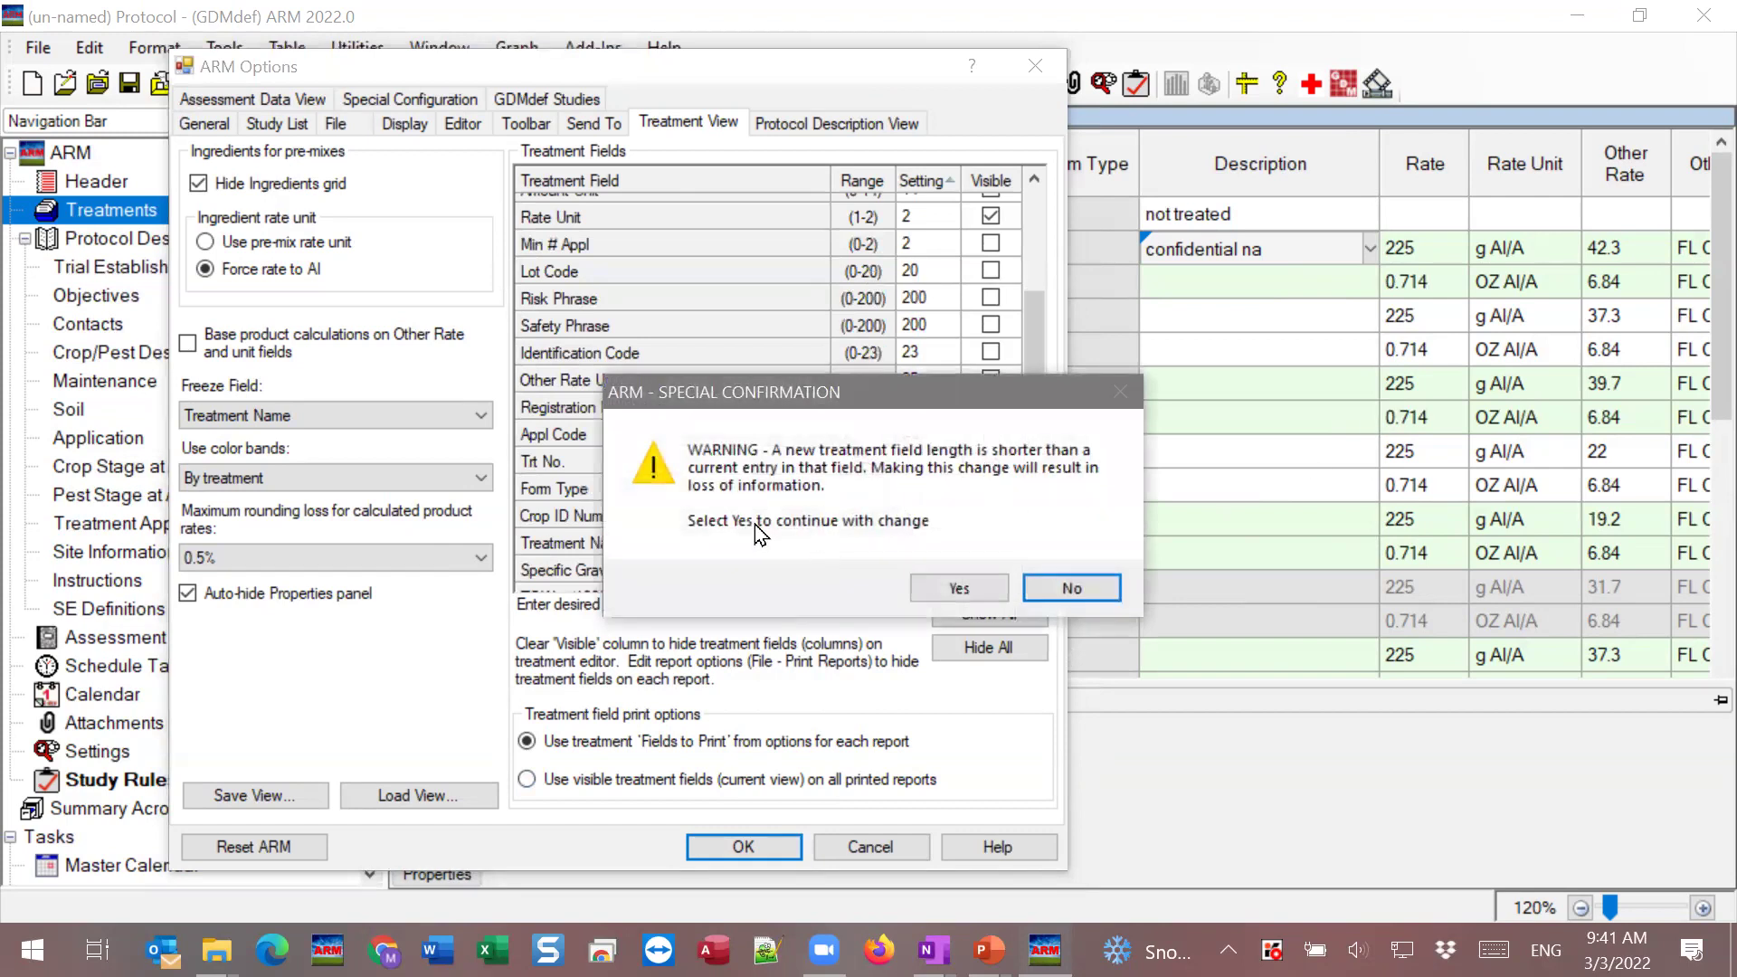
{"action": "left_click", "coordinate": [957, 597]}
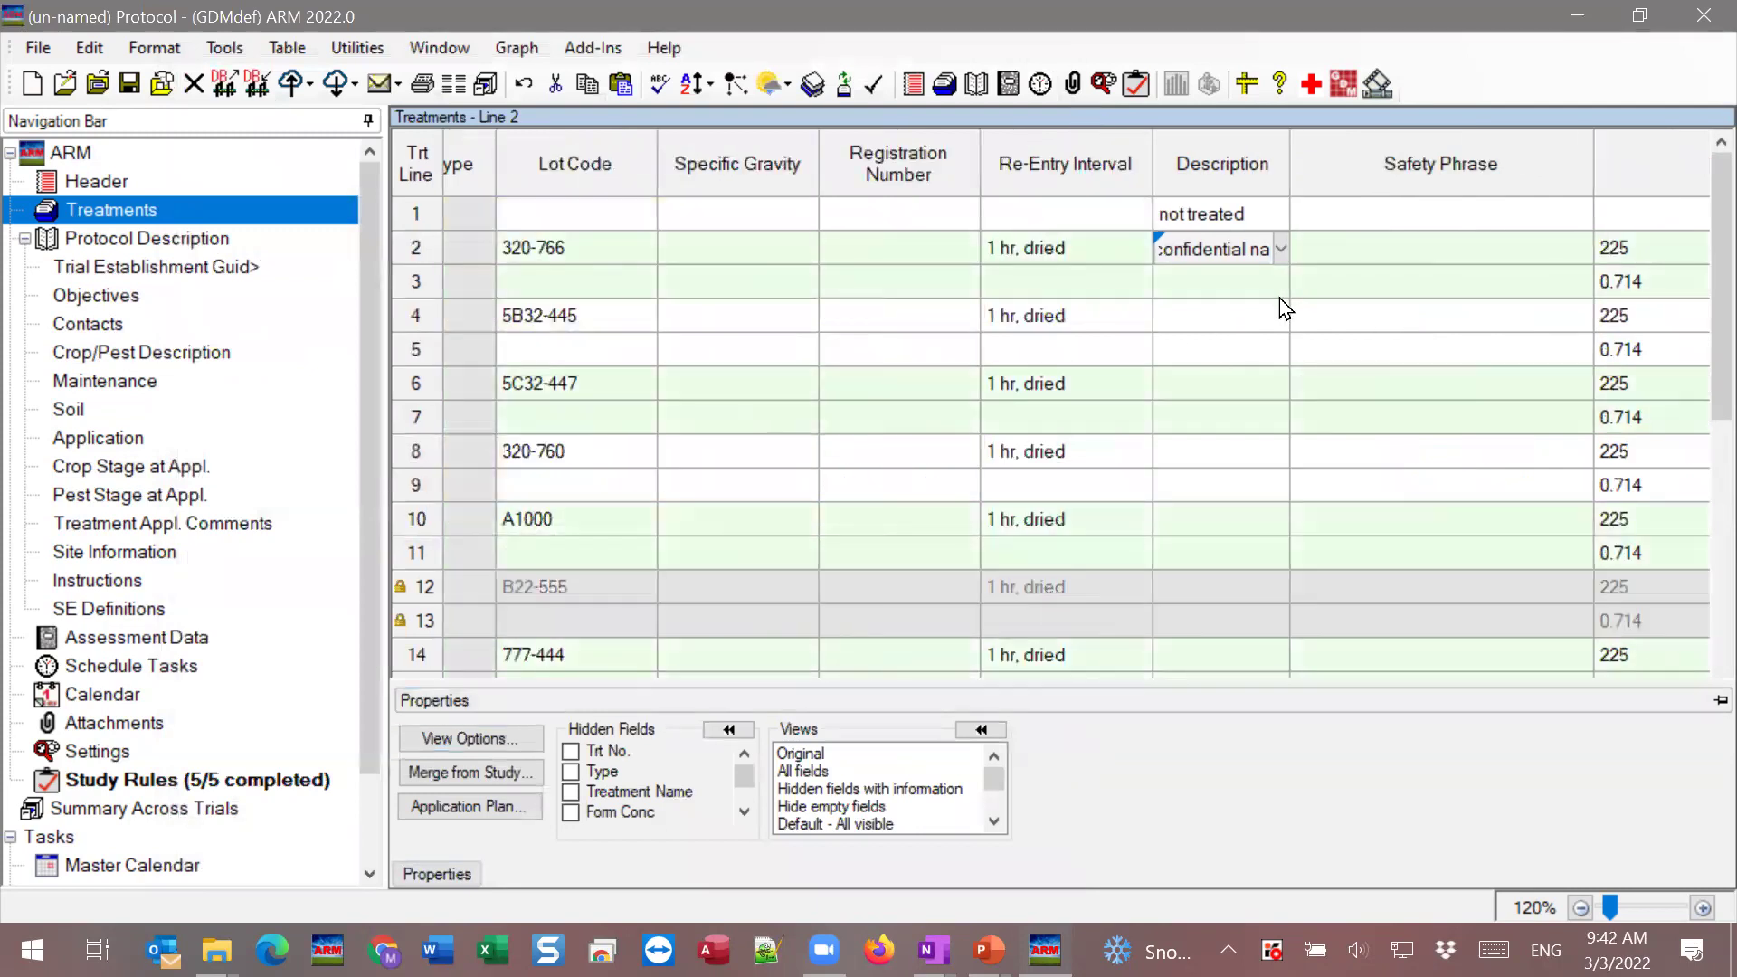
Widen the Description column of the treatments and check the entry in line 2.
{"action": "key", "text": "Up"}
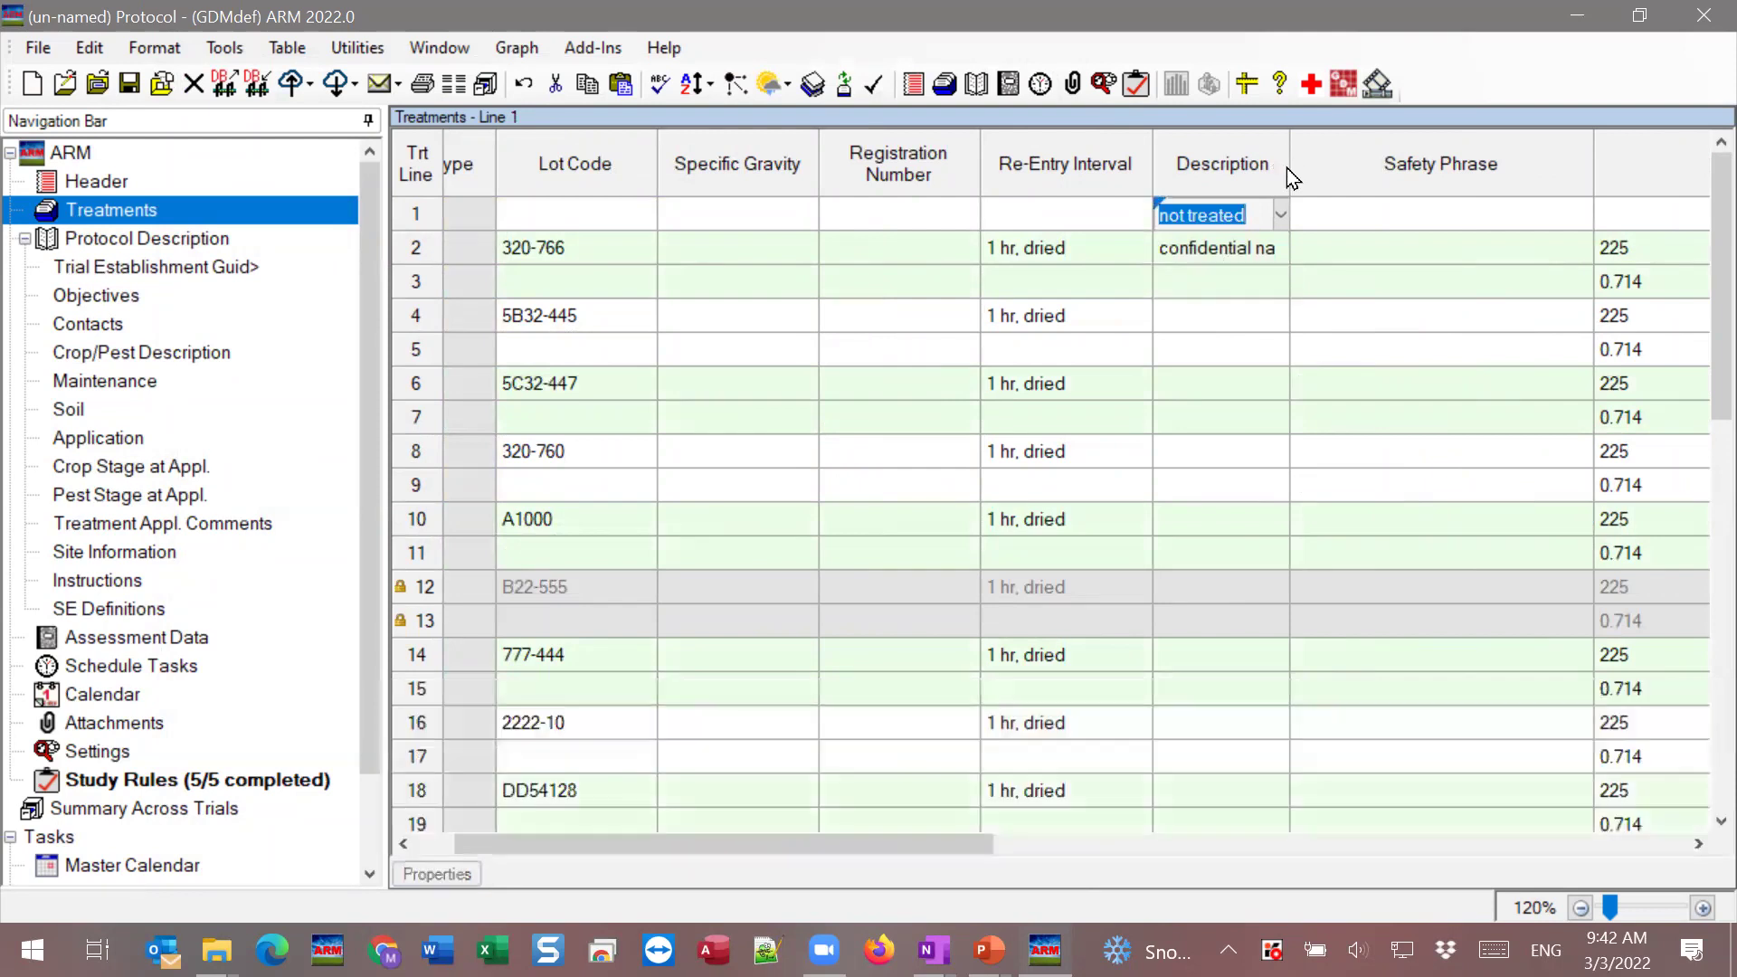
{"action": "left_click_drag", "start_coordinate": [1287, 166], "coordinate": [1359, 206]}
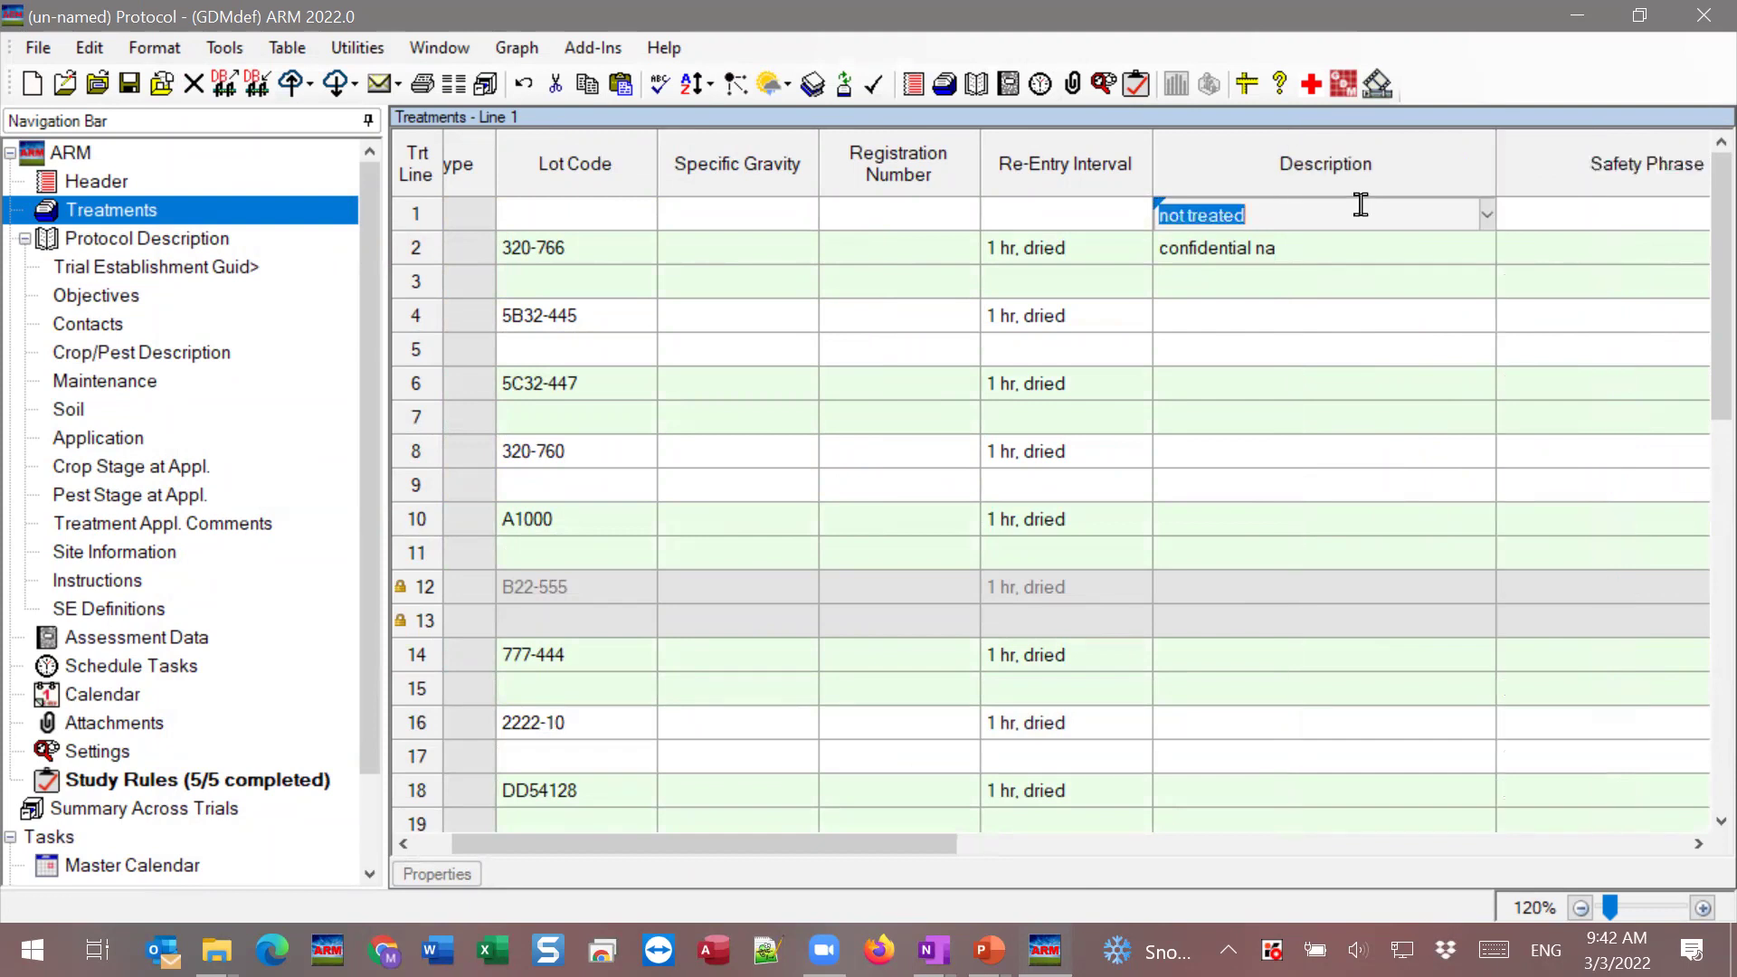
{"action": "left_click", "coordinate": [1311, 248], "text": "shift"}
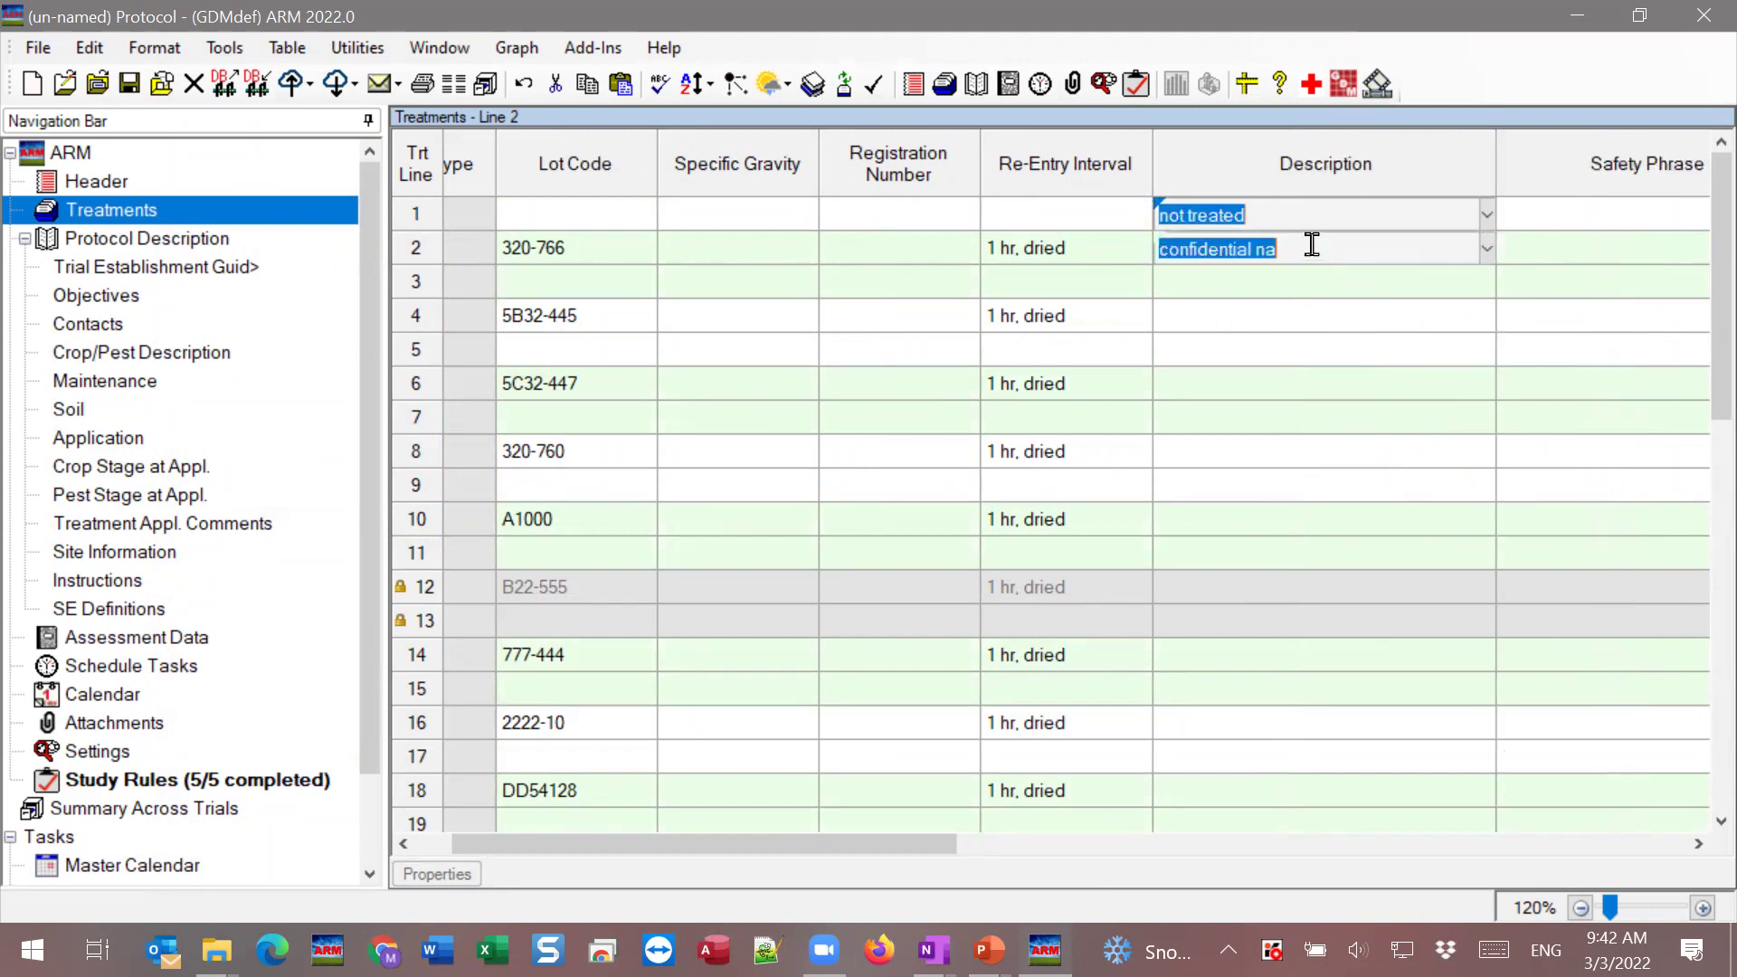
{"action": "left_click", "coordinate": [1312, 248]}
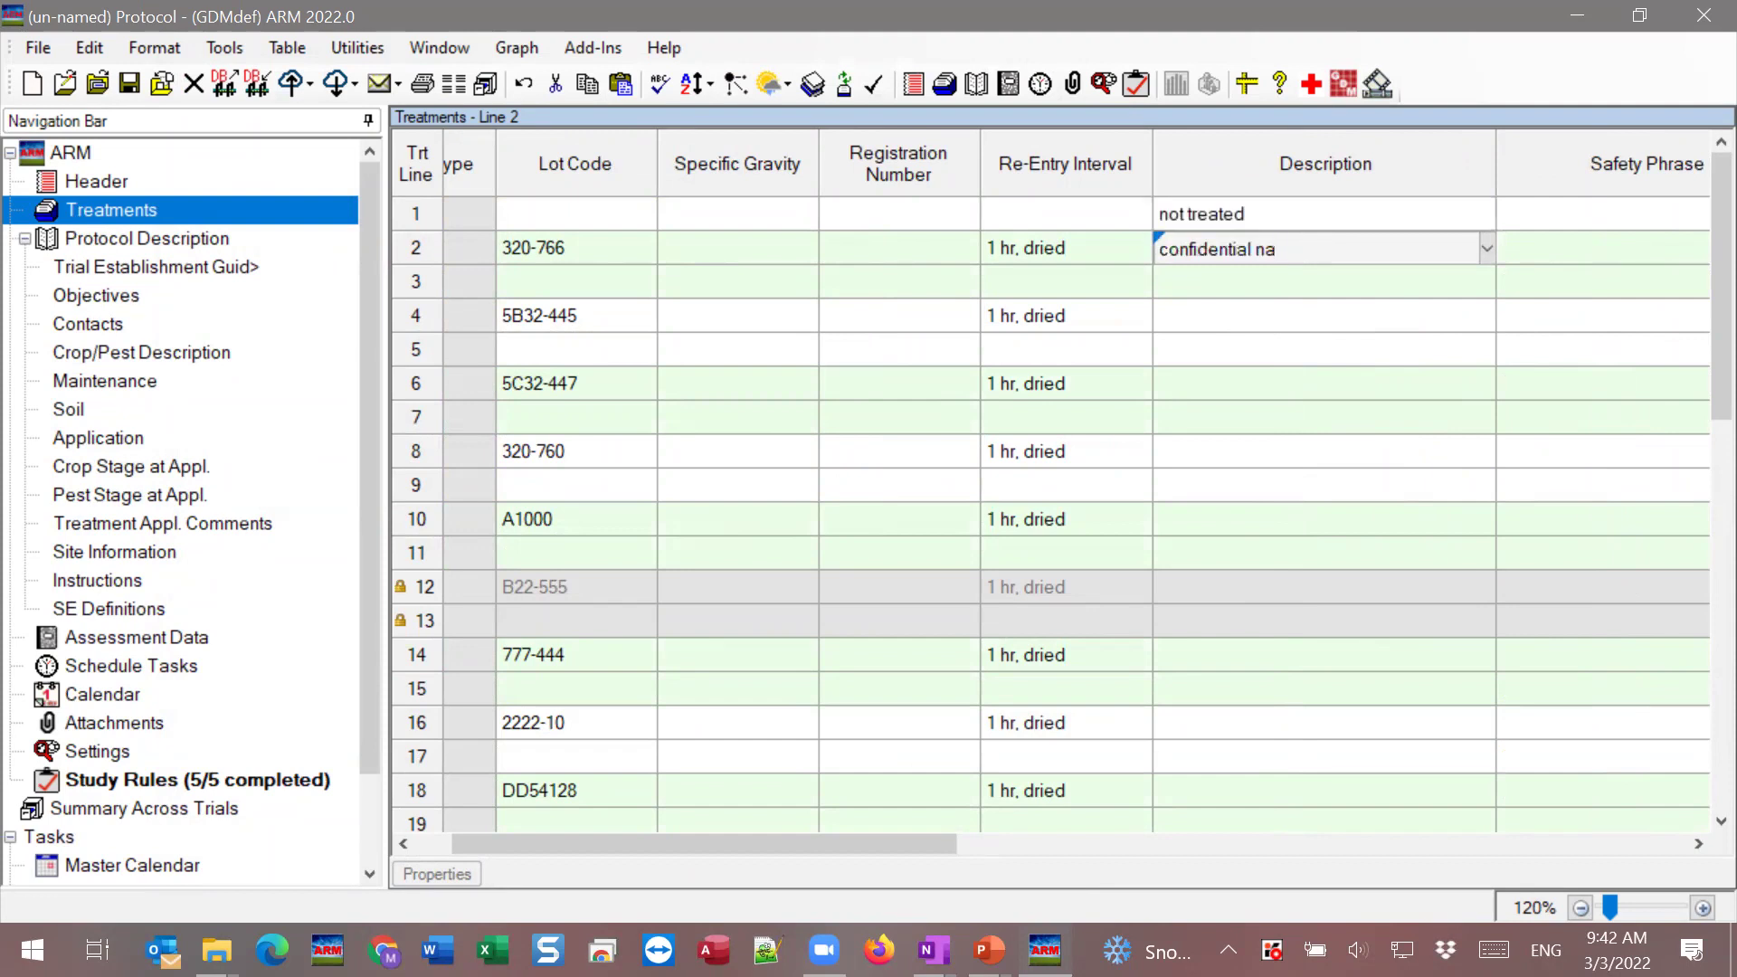
{"action": "left_click", "coordinate": [440, 873]}
{"action": "left_click", "coordinate": [455, 740]}
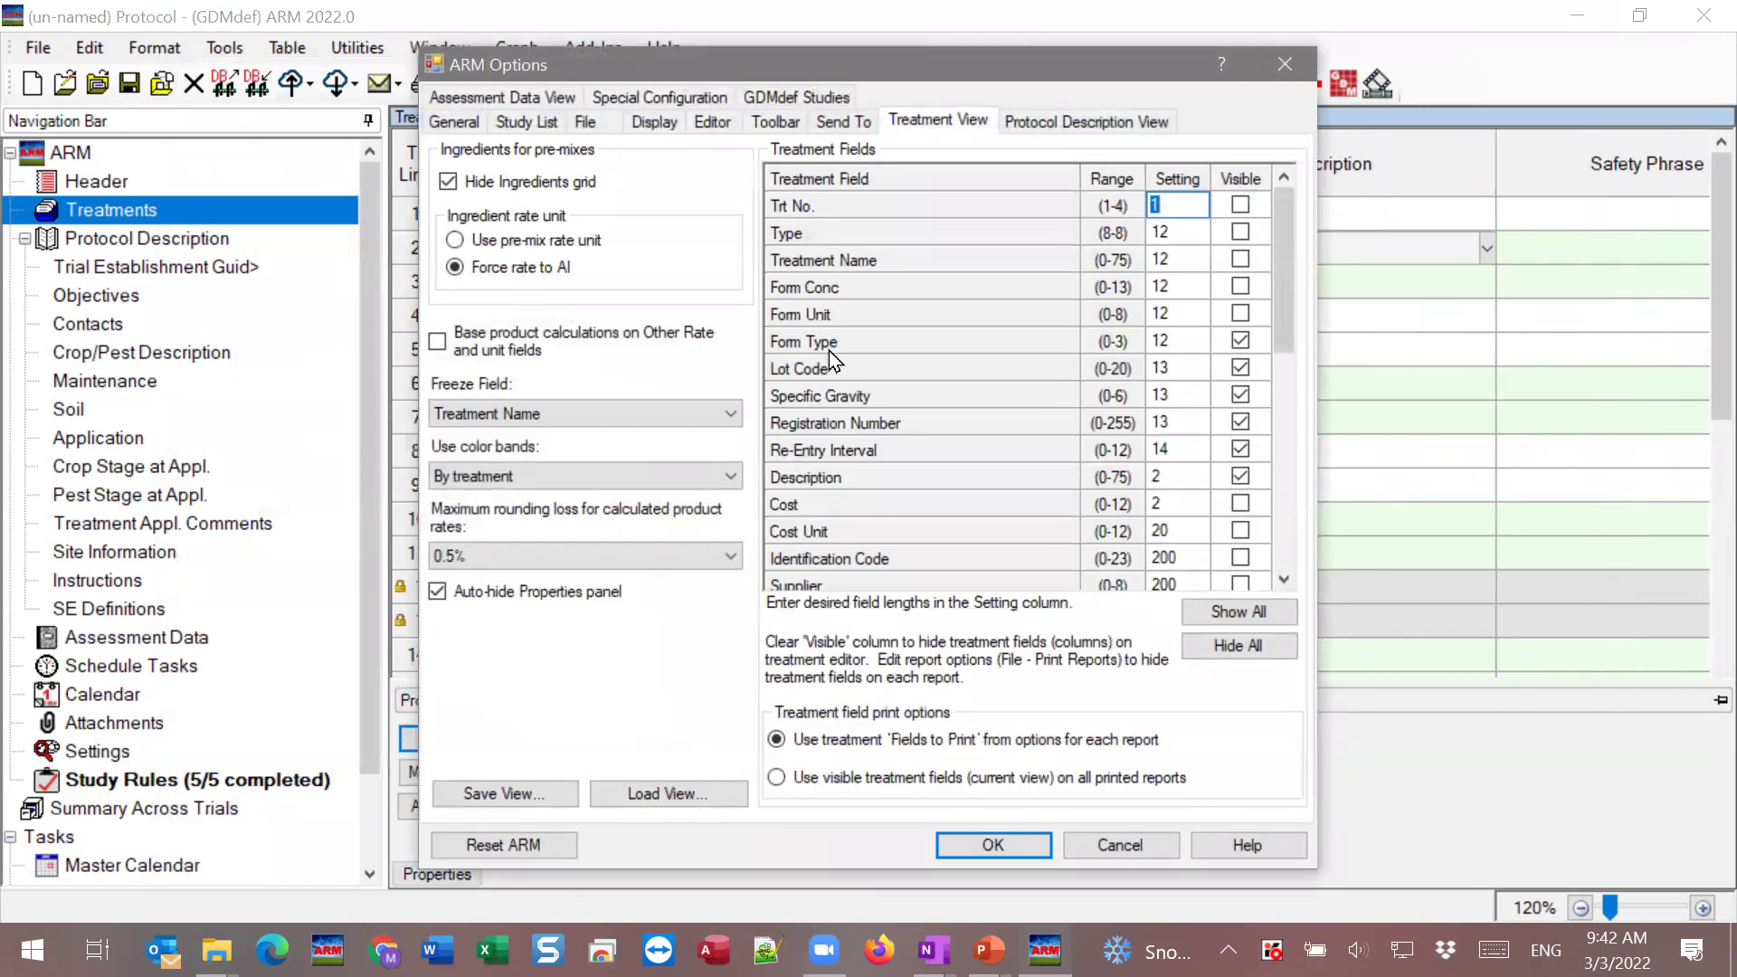
{"action": "left_click", "coordinate": [1157, 474]}
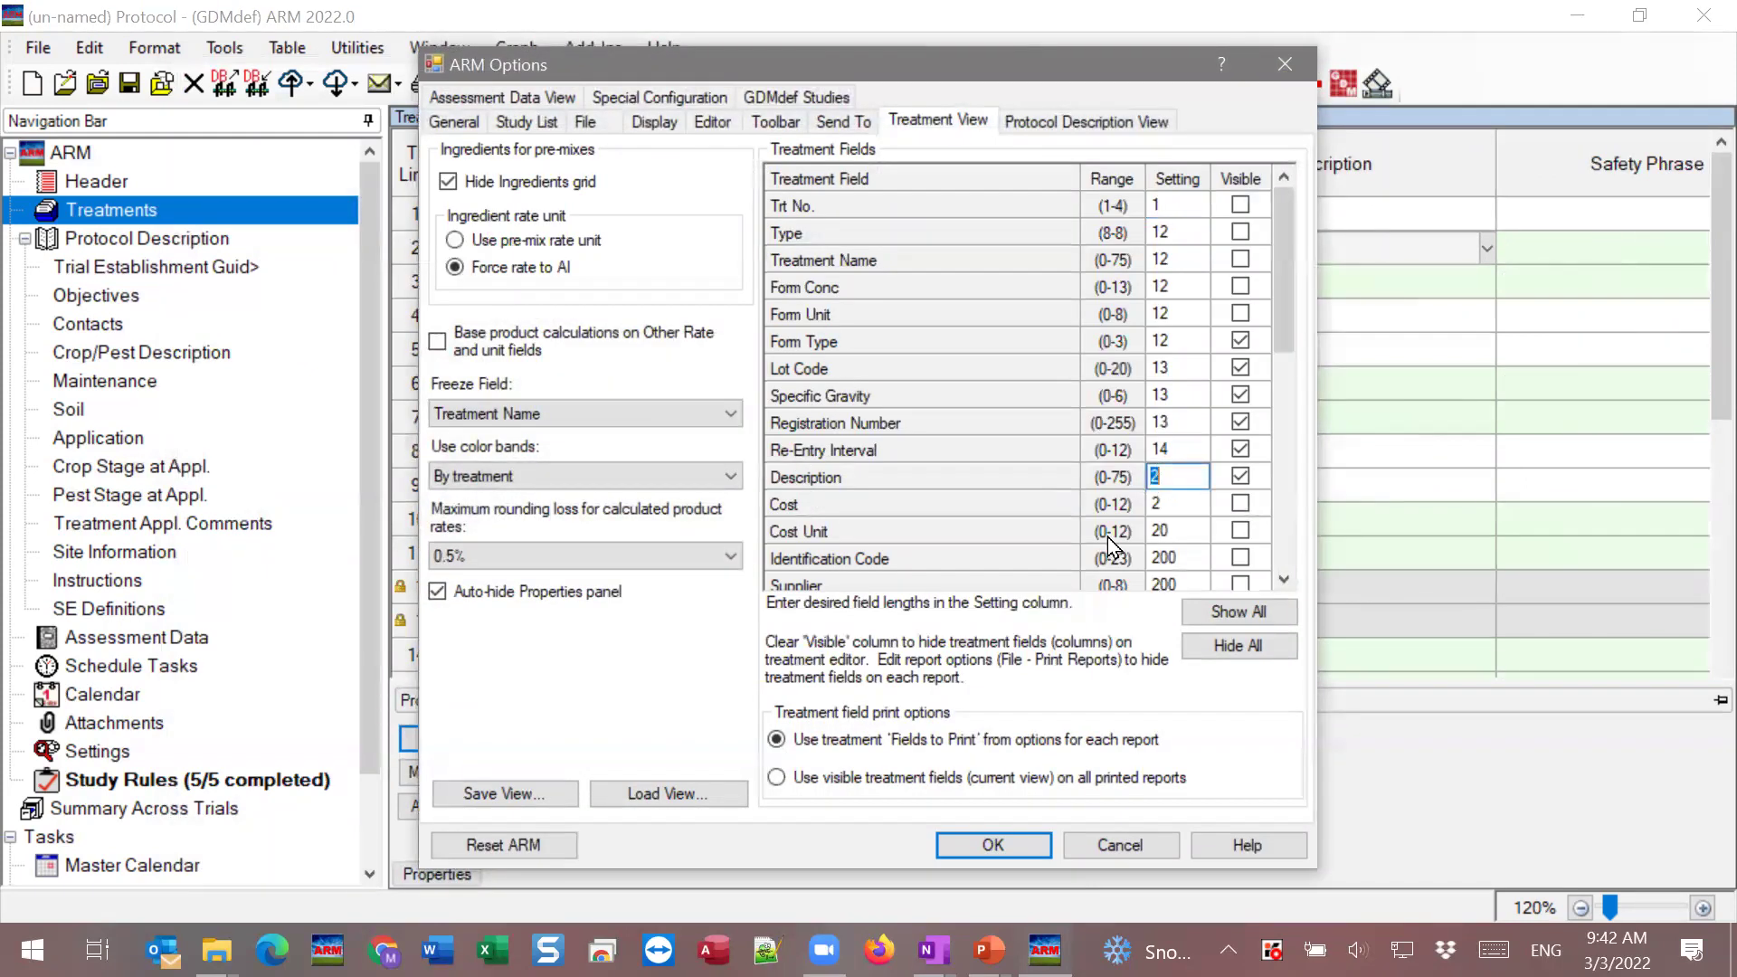
{"action": "type", "text": "75"}
{"action": "left_click", "coordinate": [1126, 841]}
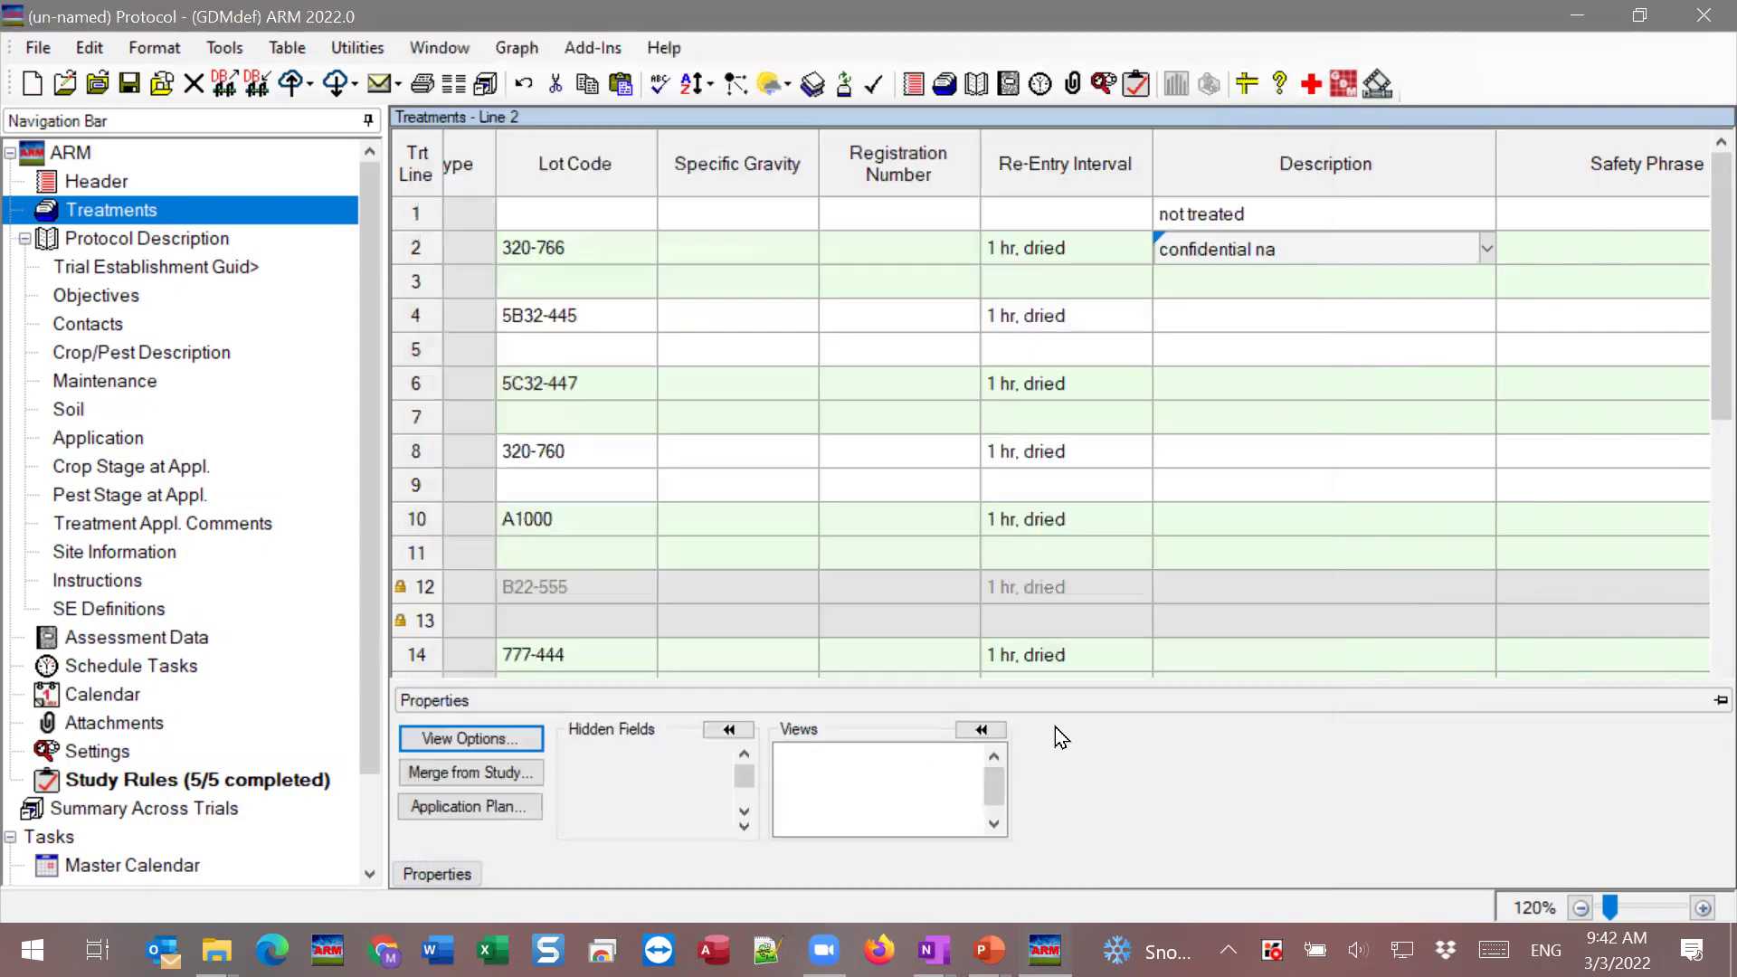
Close the unnamed protocol and open the ARMcoach_1-02 protocol from the study list.
{"action": "left_click", "coordinate": [194, 91]}
{"action": "left_click", "coordinate": [951, 492]}
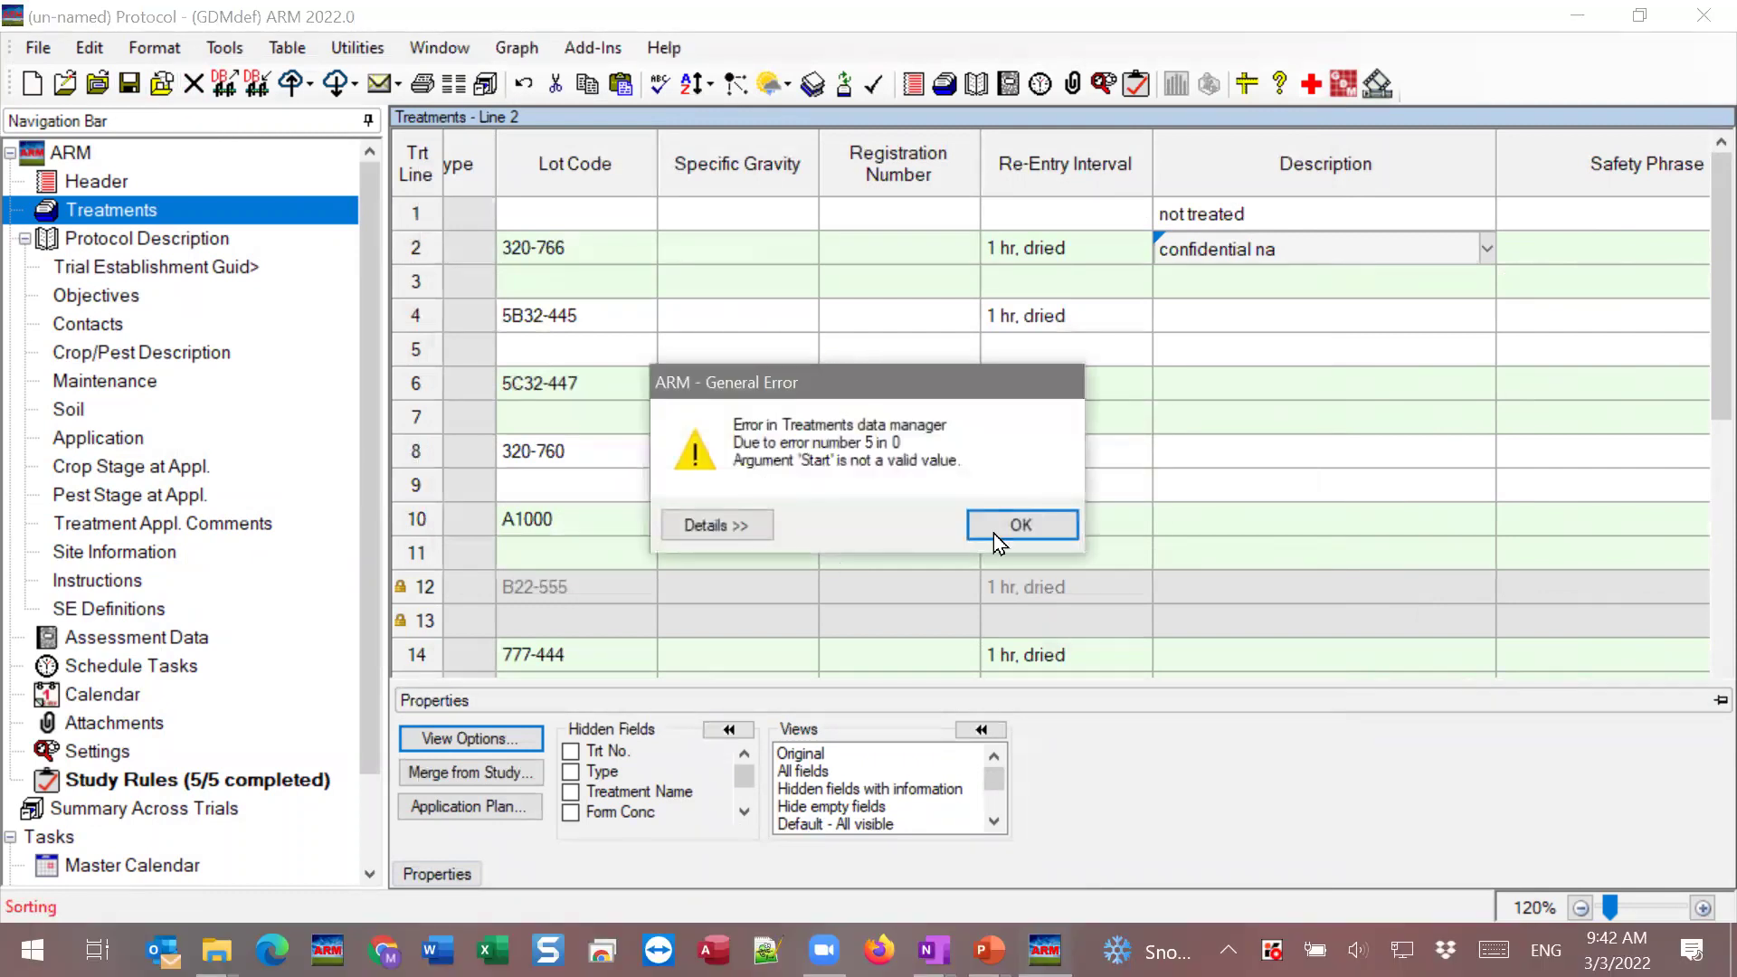
{"action": "left_click", "coordinate": [1033, 525]}
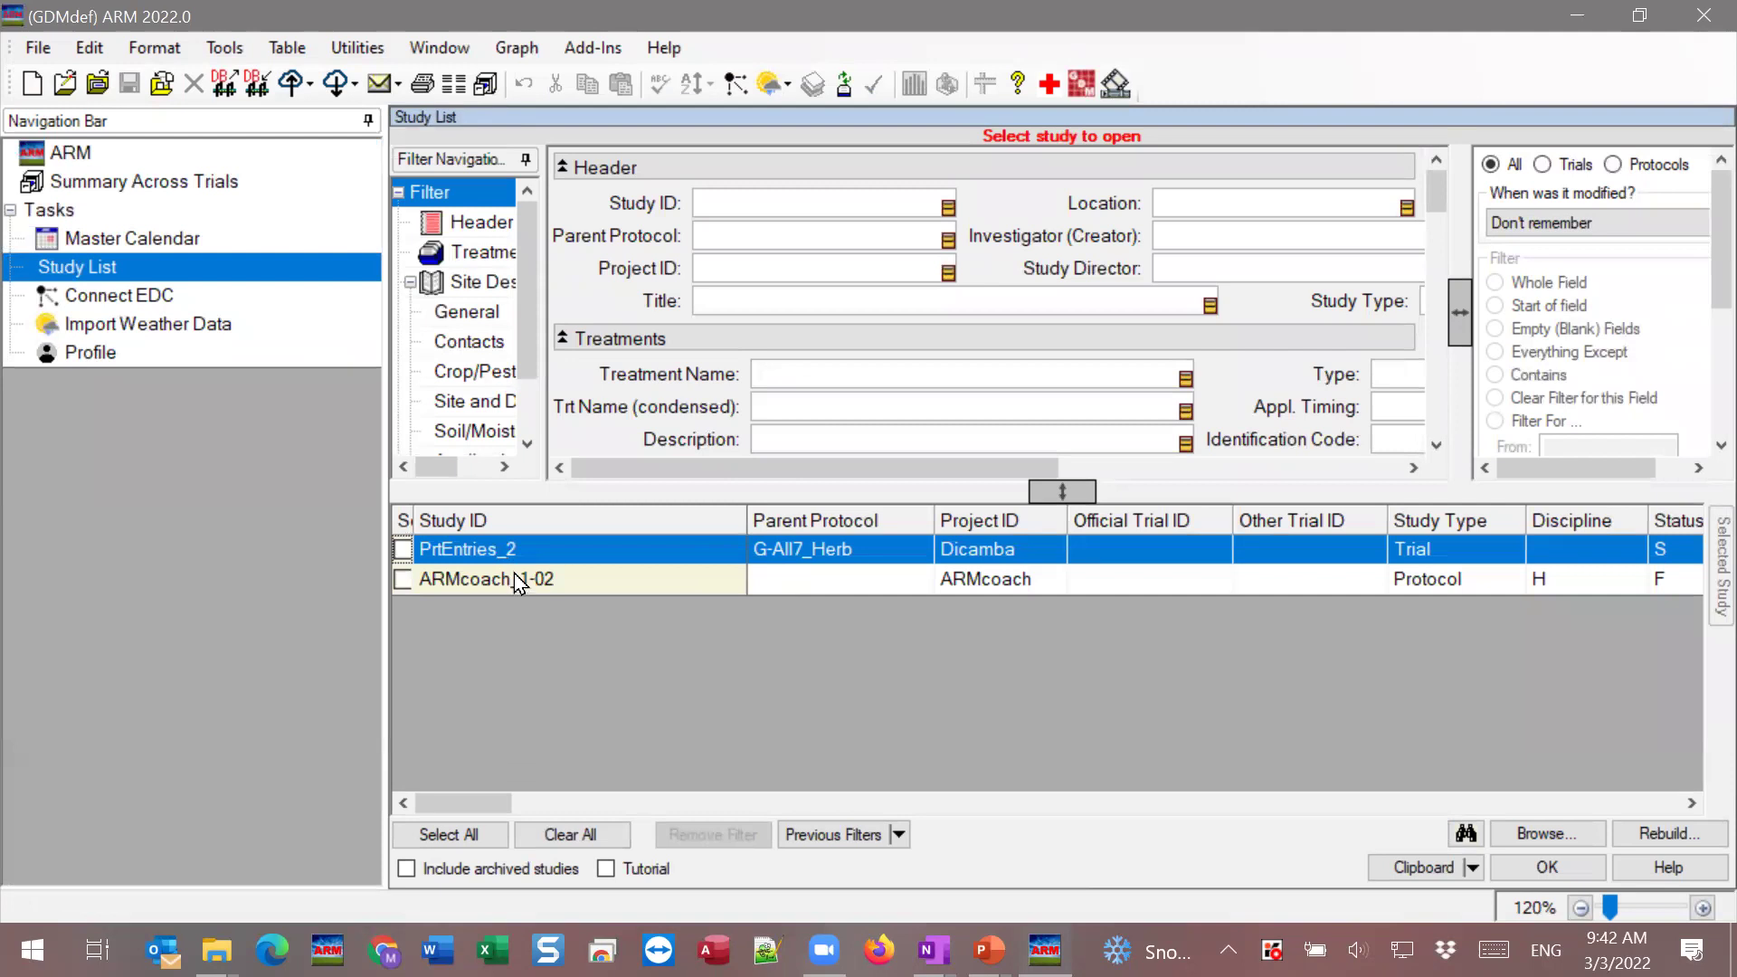
{"action": "left_click", "coordinate": [514, 578]}
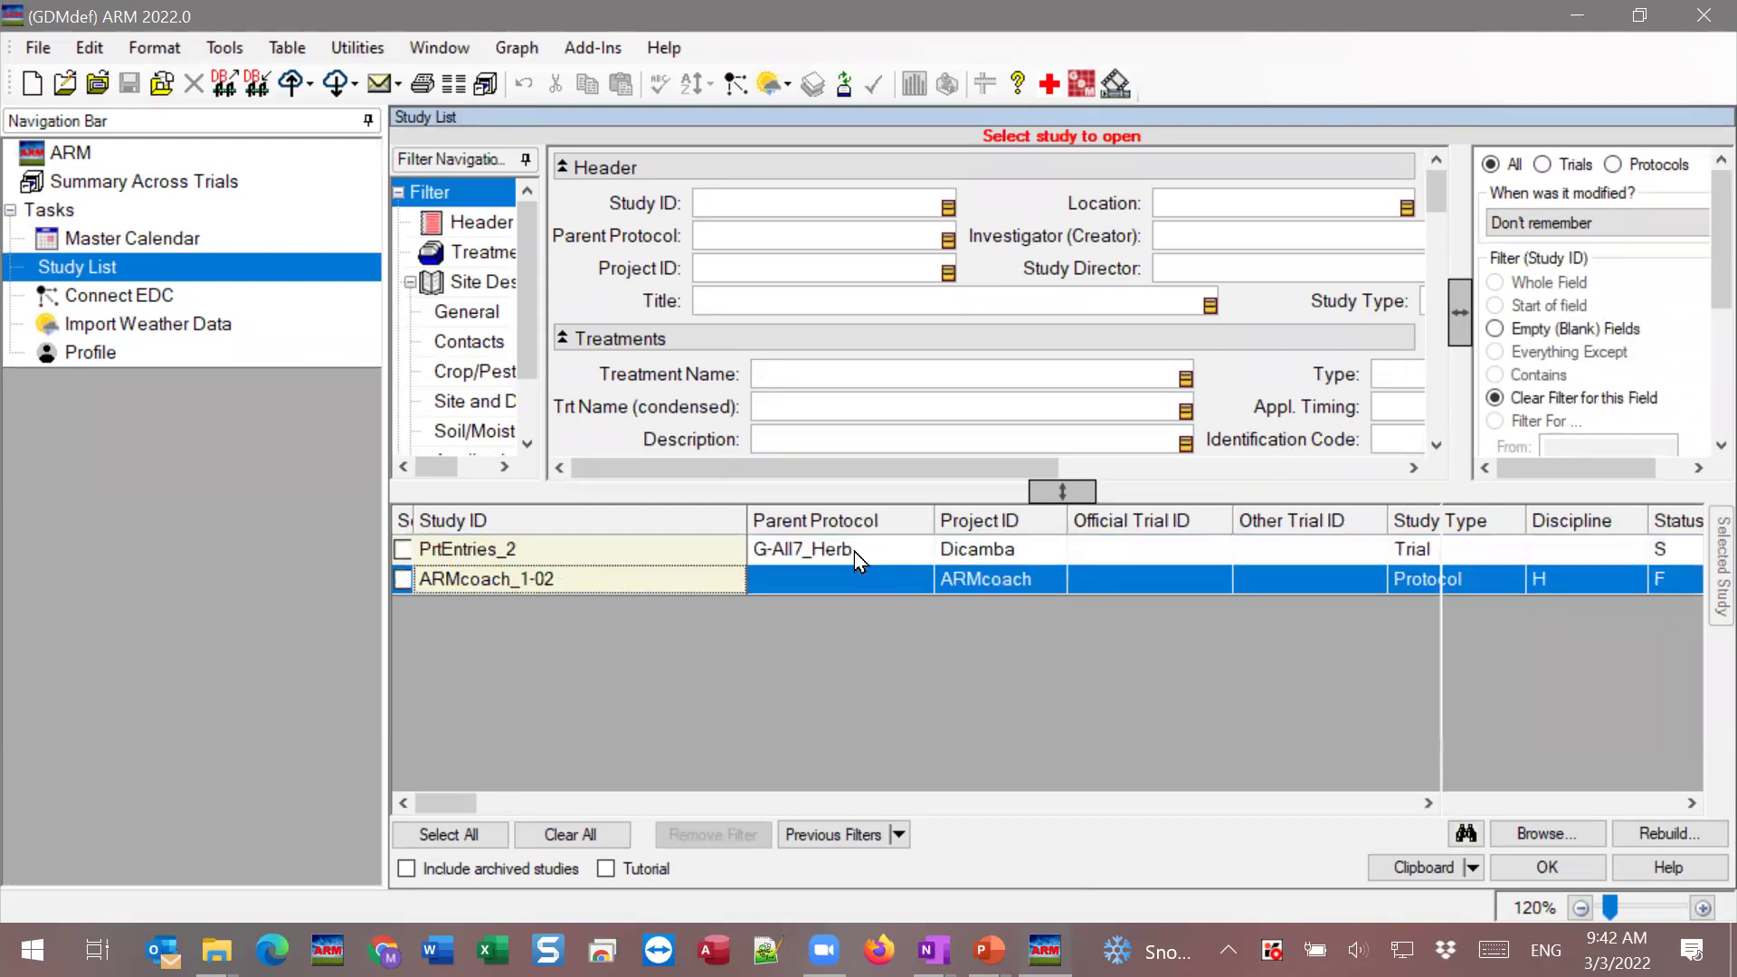
{"action": "key", "text": "Return"}
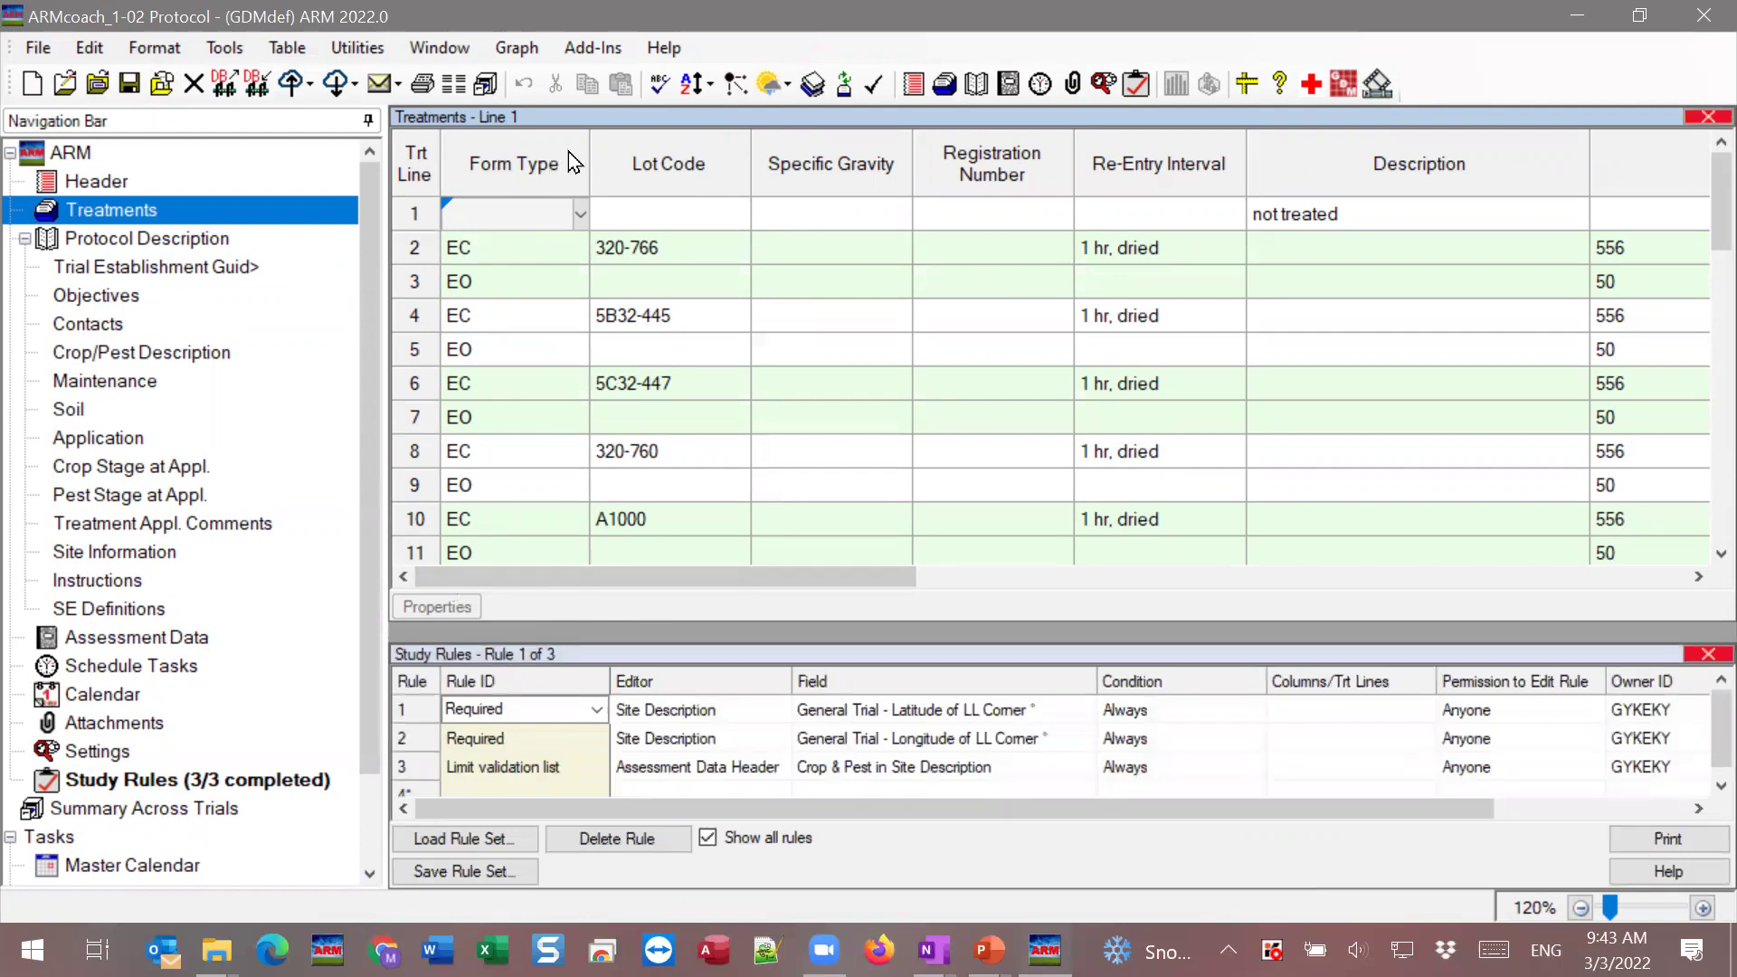
Load the treatment view "Typical product fields visible.trv" with its field lengths and apply it to the protocol.
{"action": "left_click", "coordinate": [234, 47]}
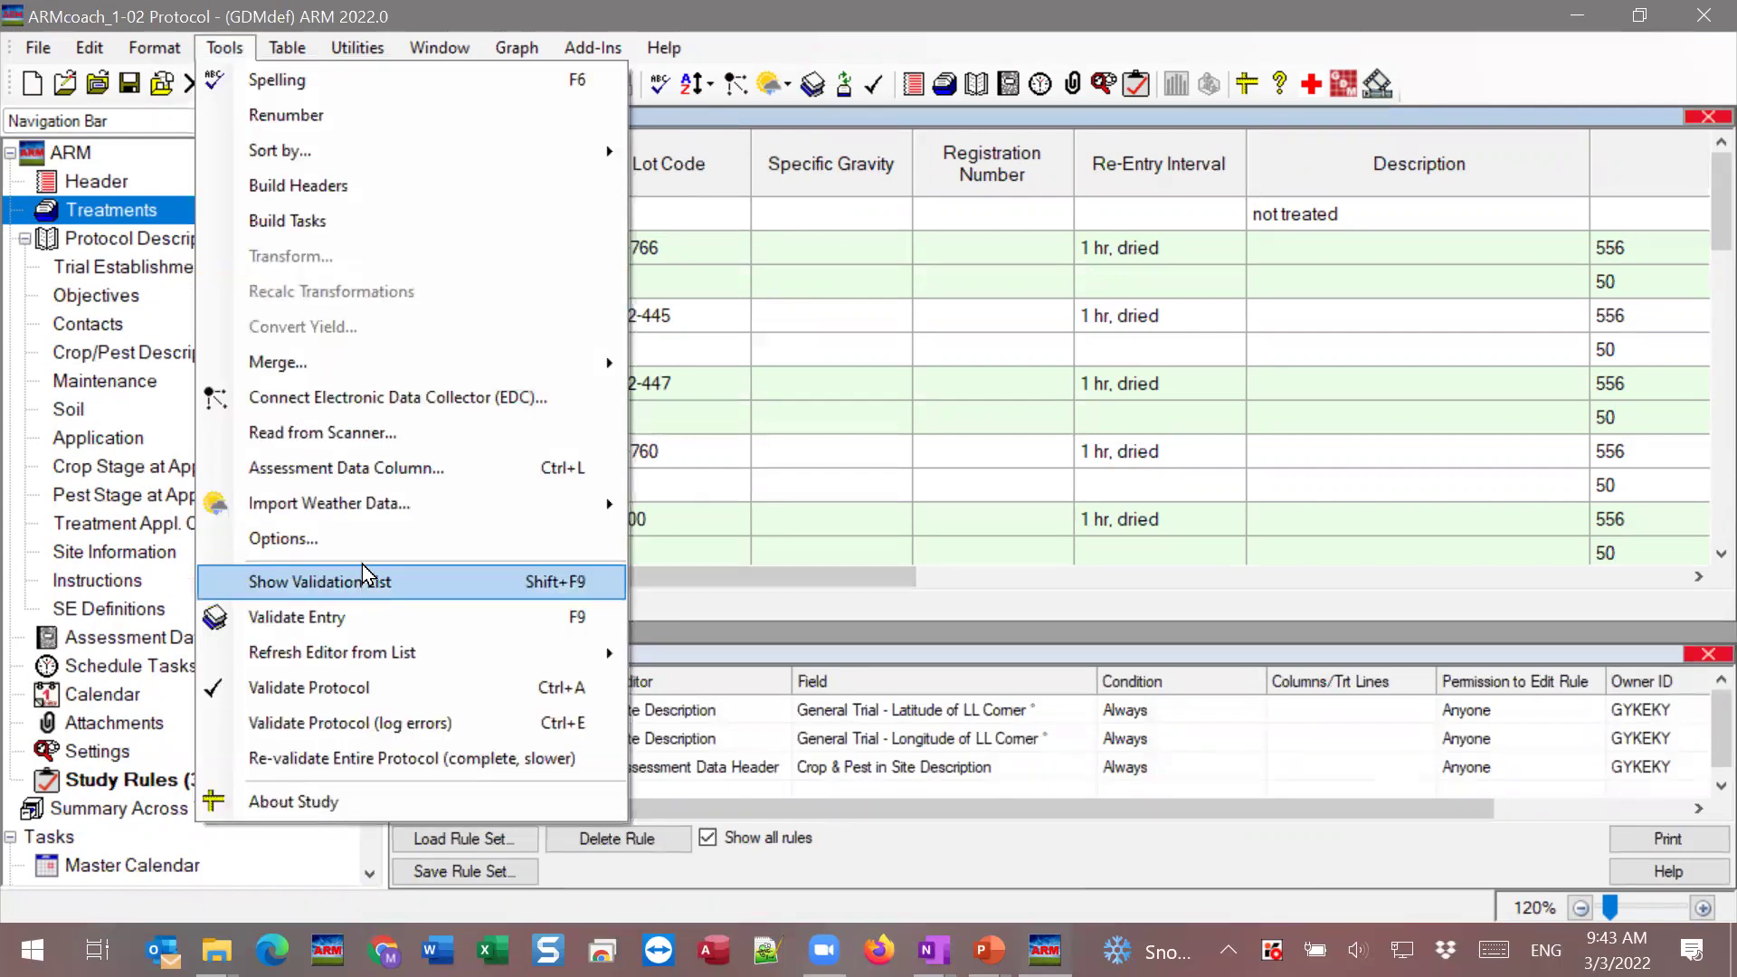
{"action": "left_click", "coordinate": [724, 513]}
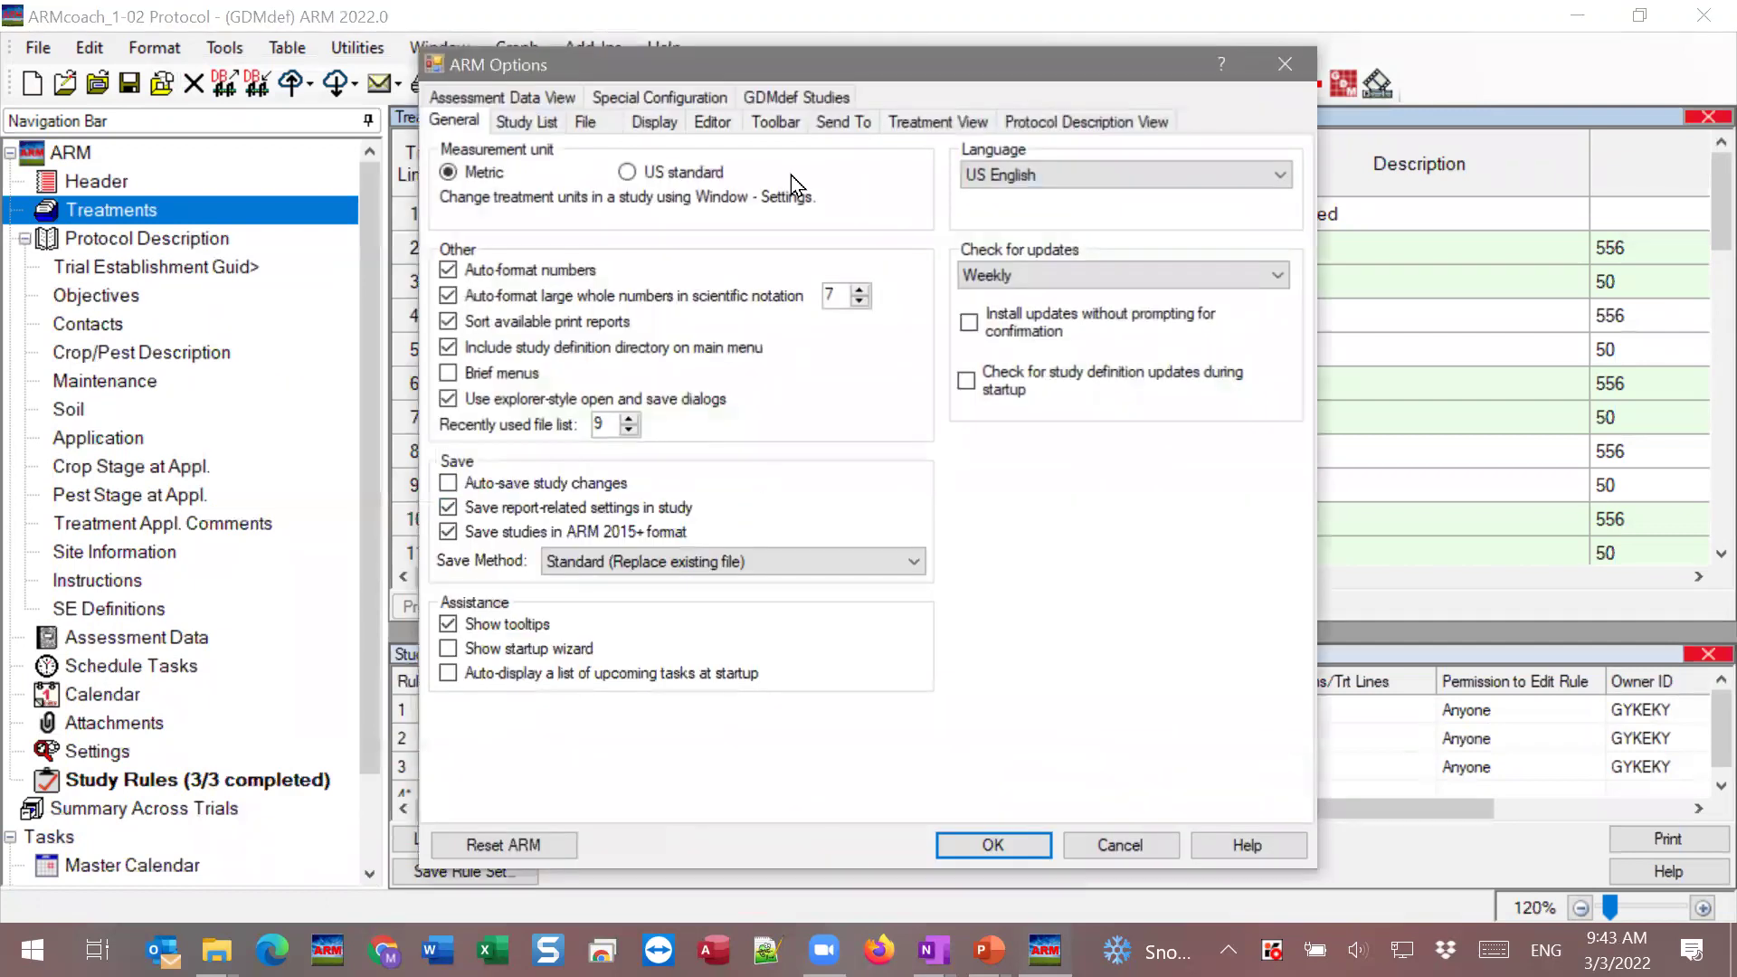
{"action": "left_click", "coordinate": [1061, 122]}
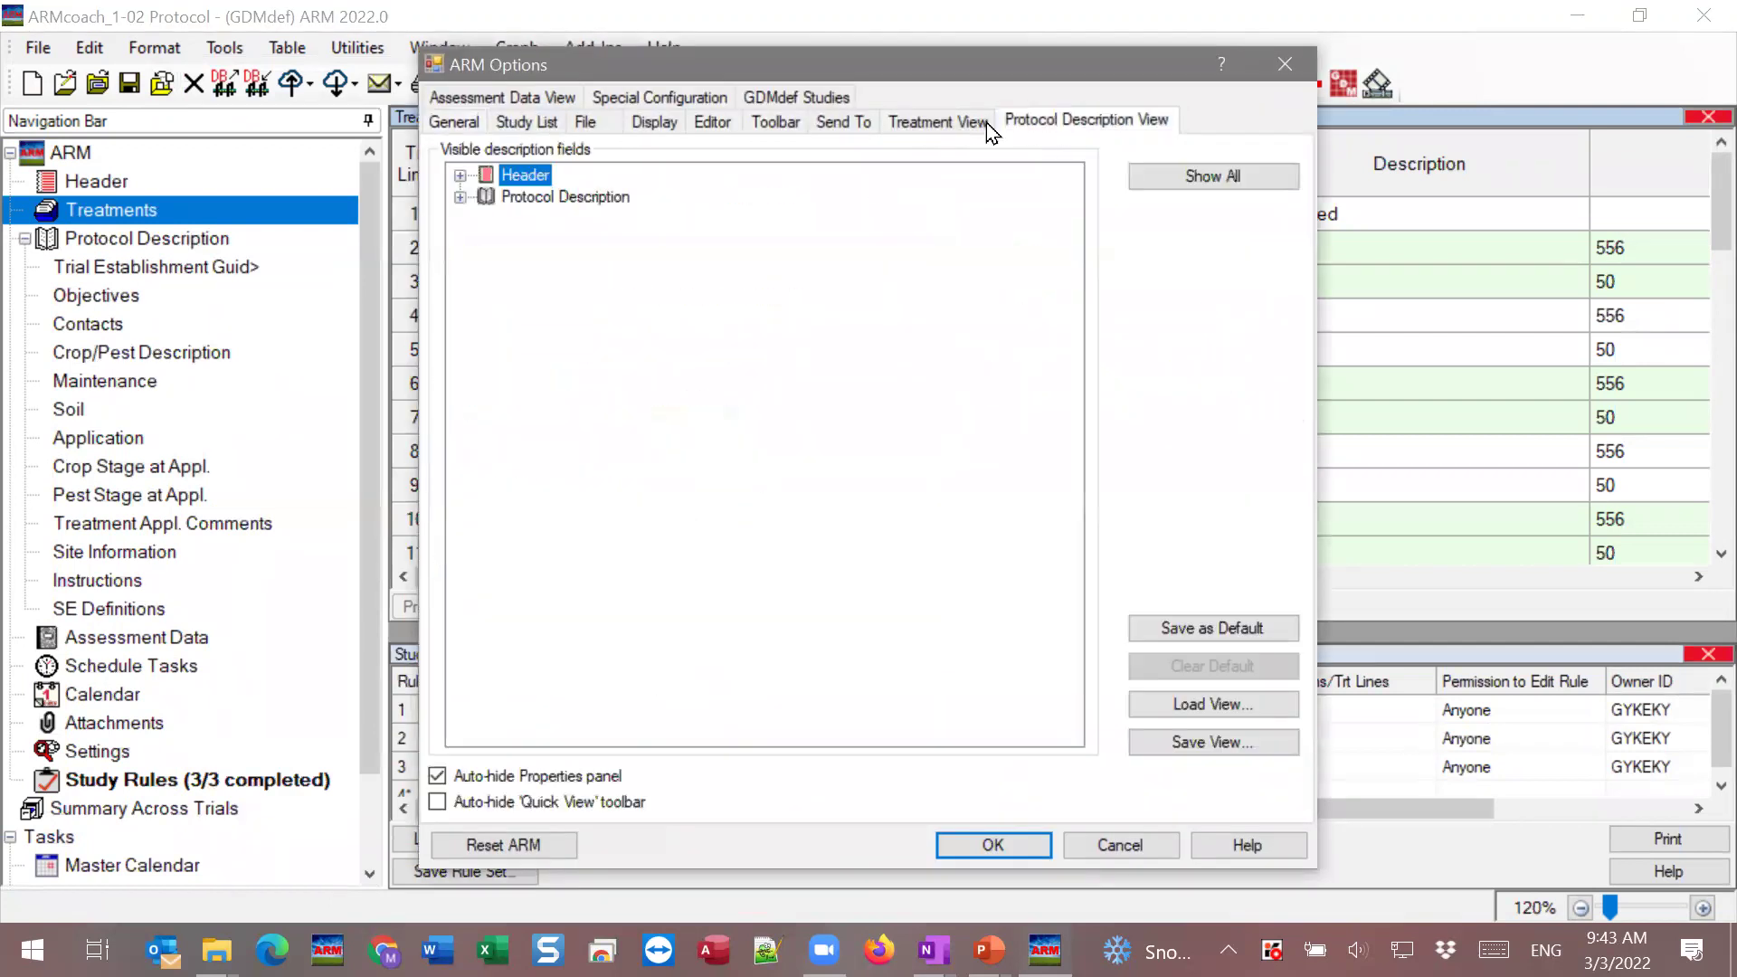
{"action": "left_click", "coordinate": [941, 120]}
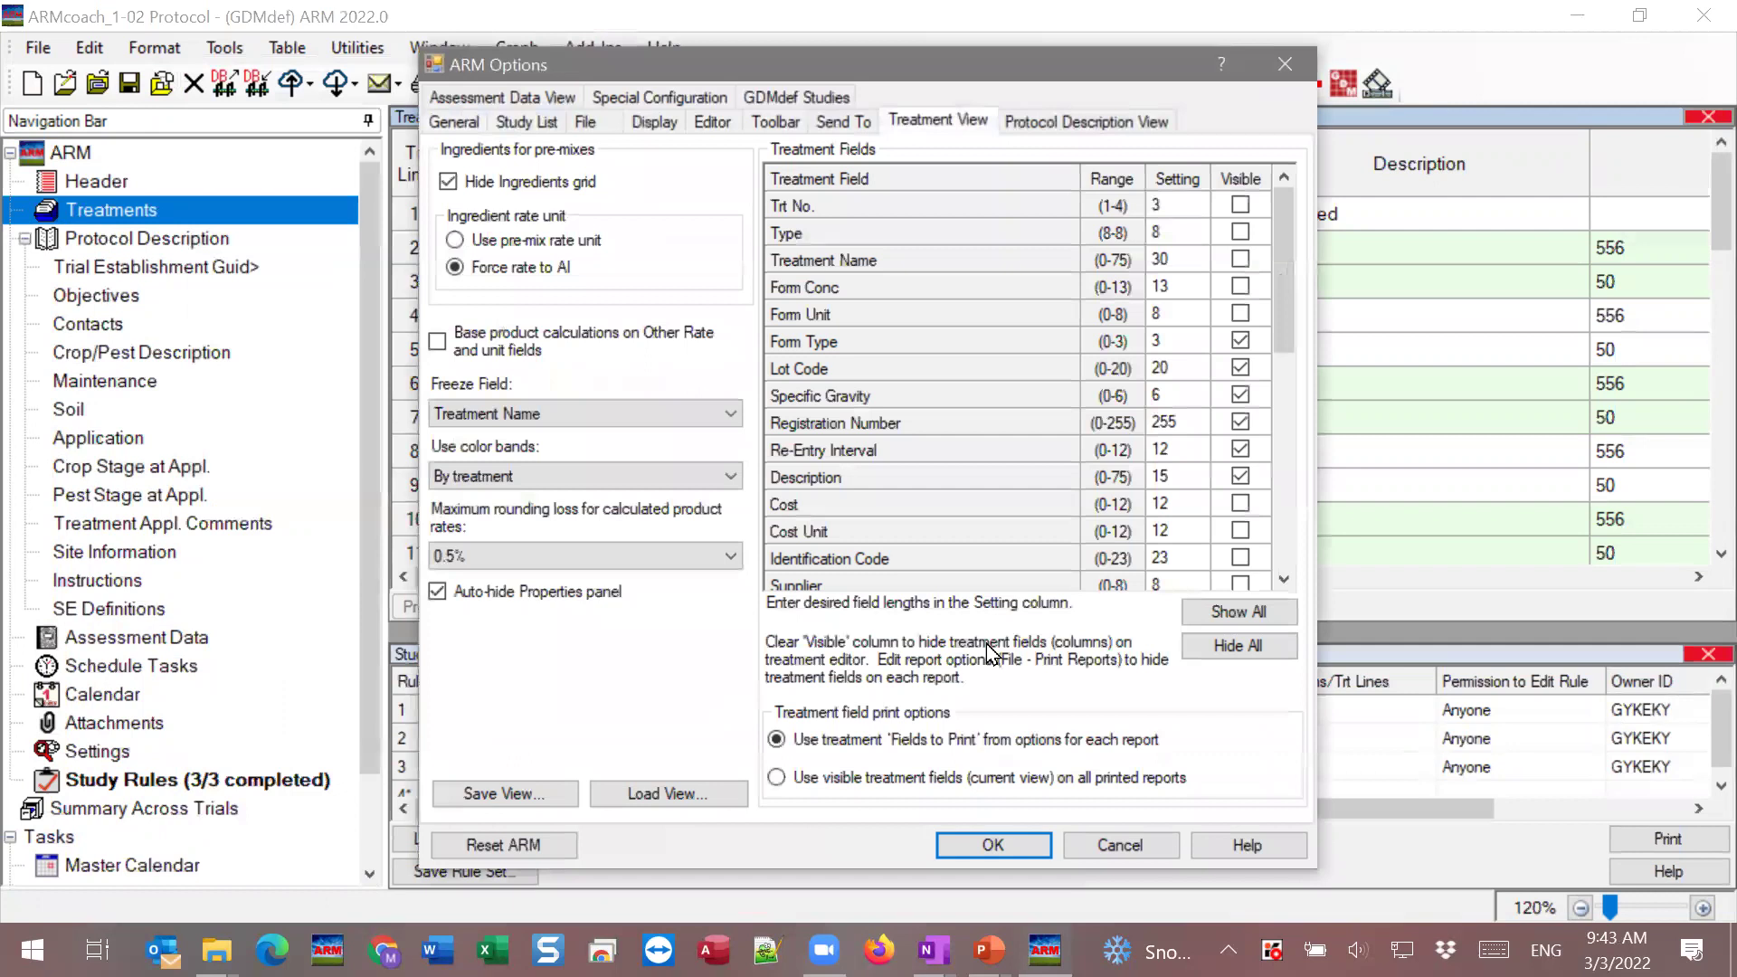
{"action": "left_click", "coordinate": [685, 798]}
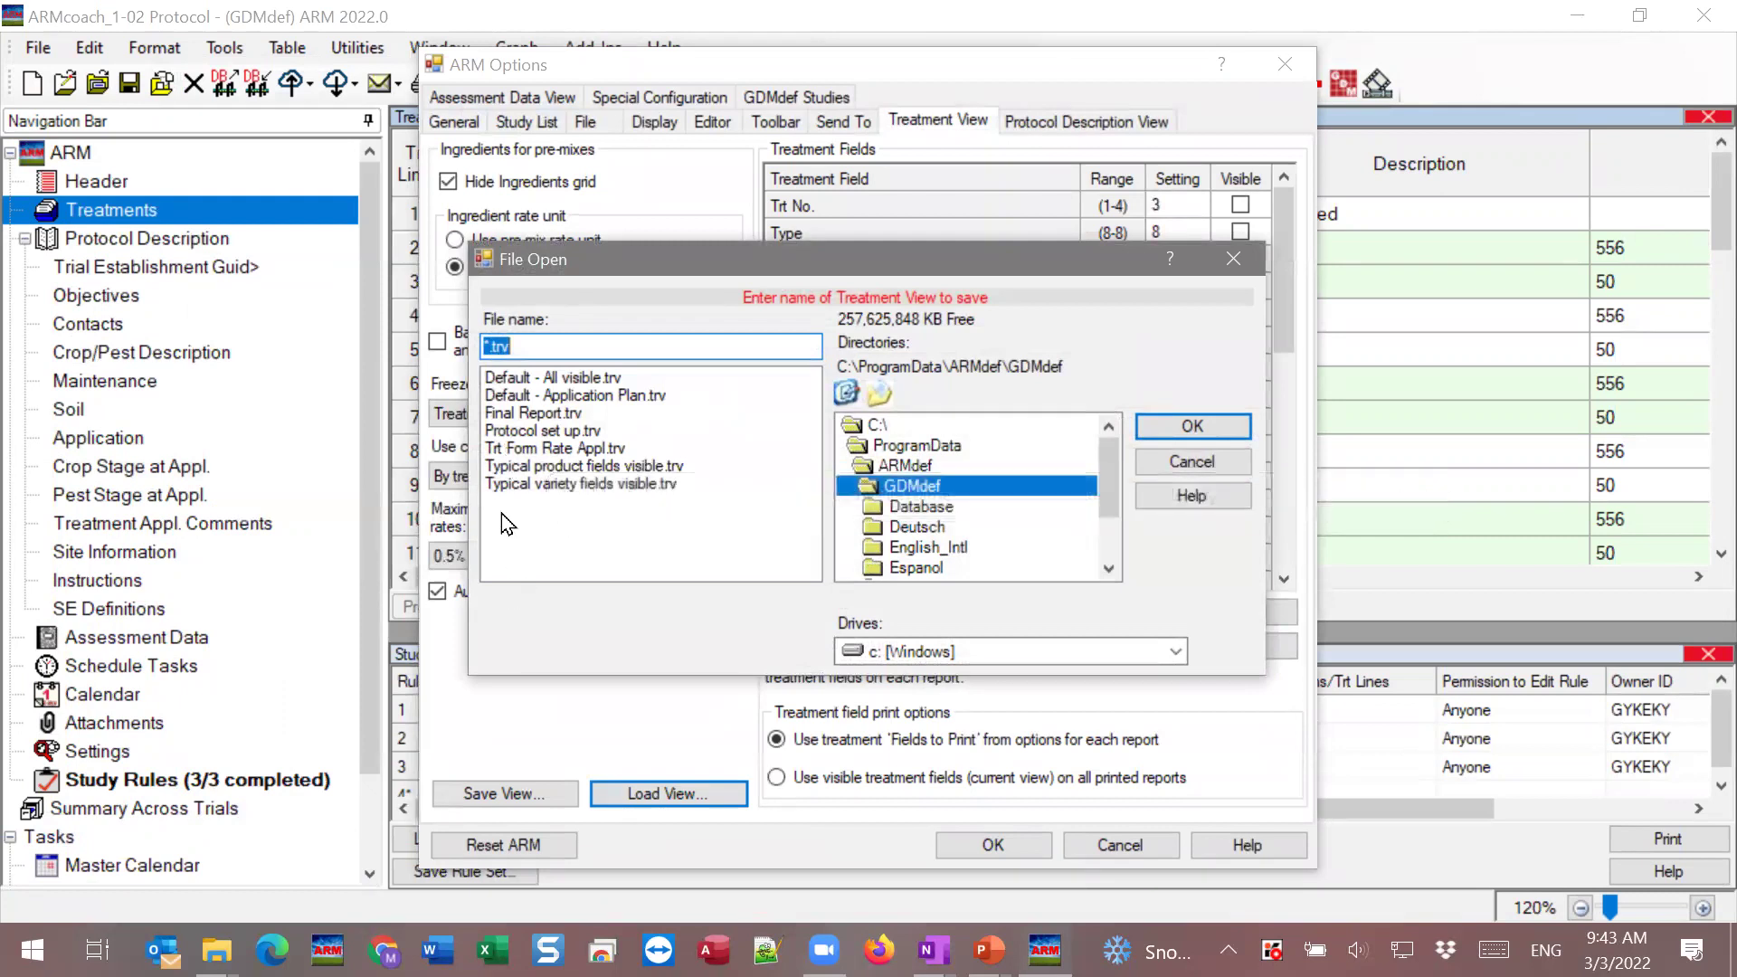
{"action": "left_click", "coordinate": [505, 467]}
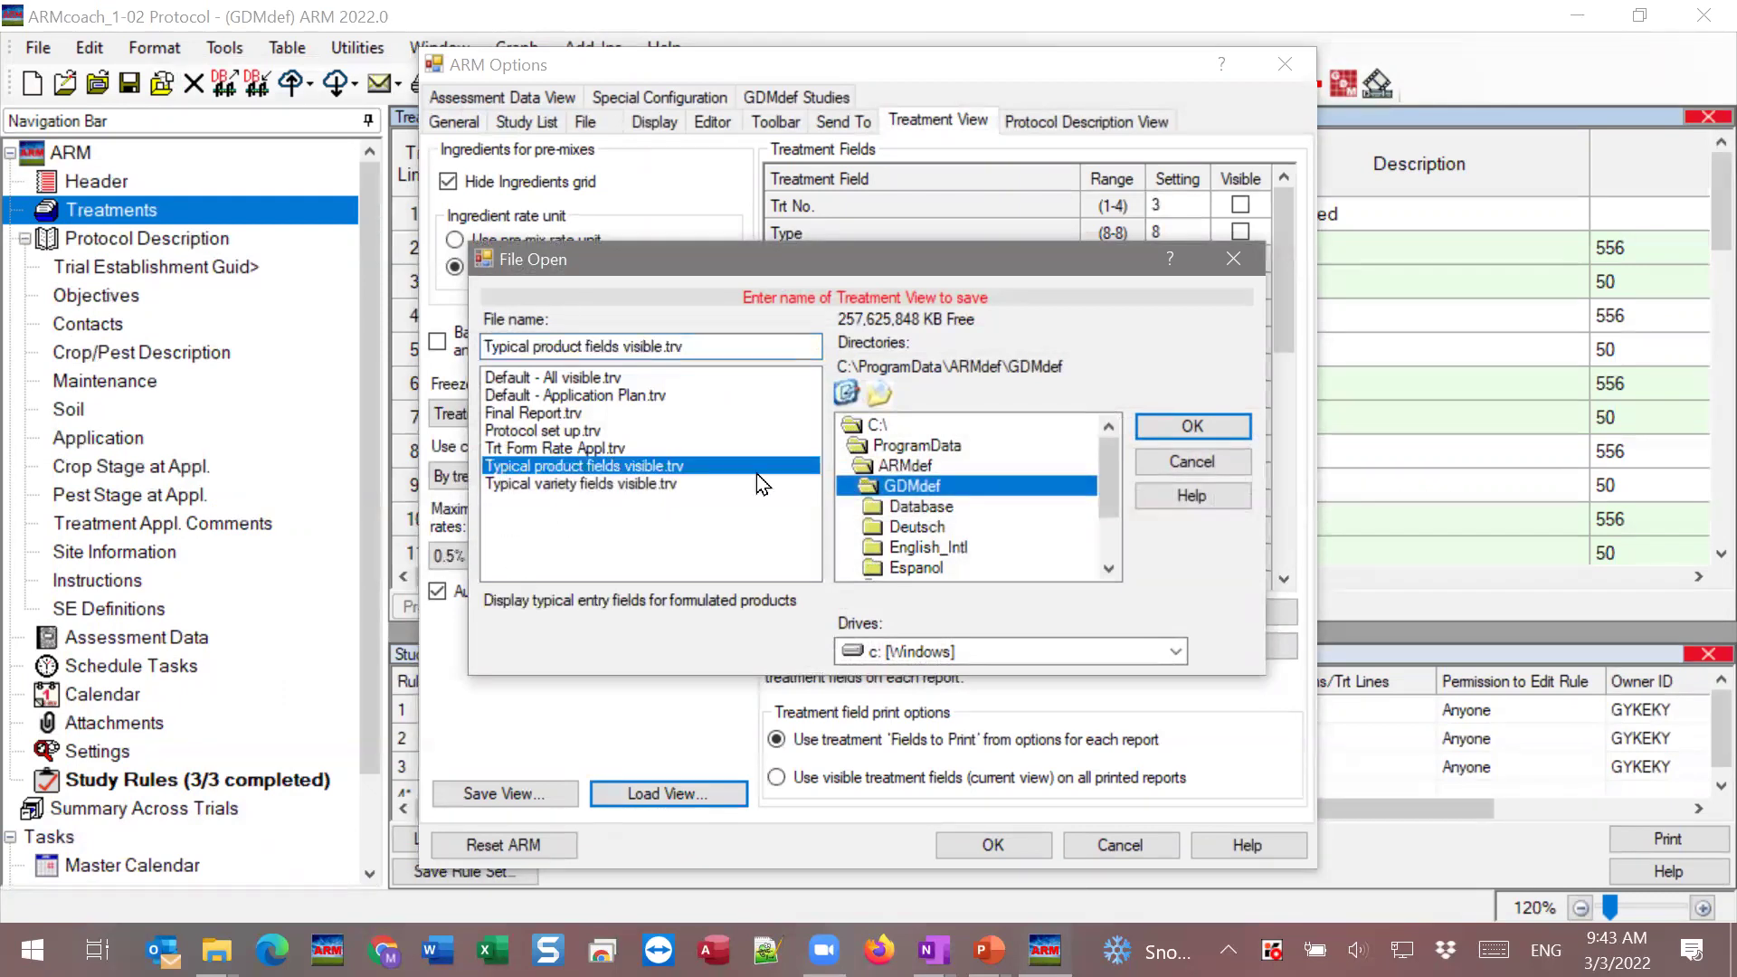
{"action": "left_click", "coordinate": [1194, 431]}
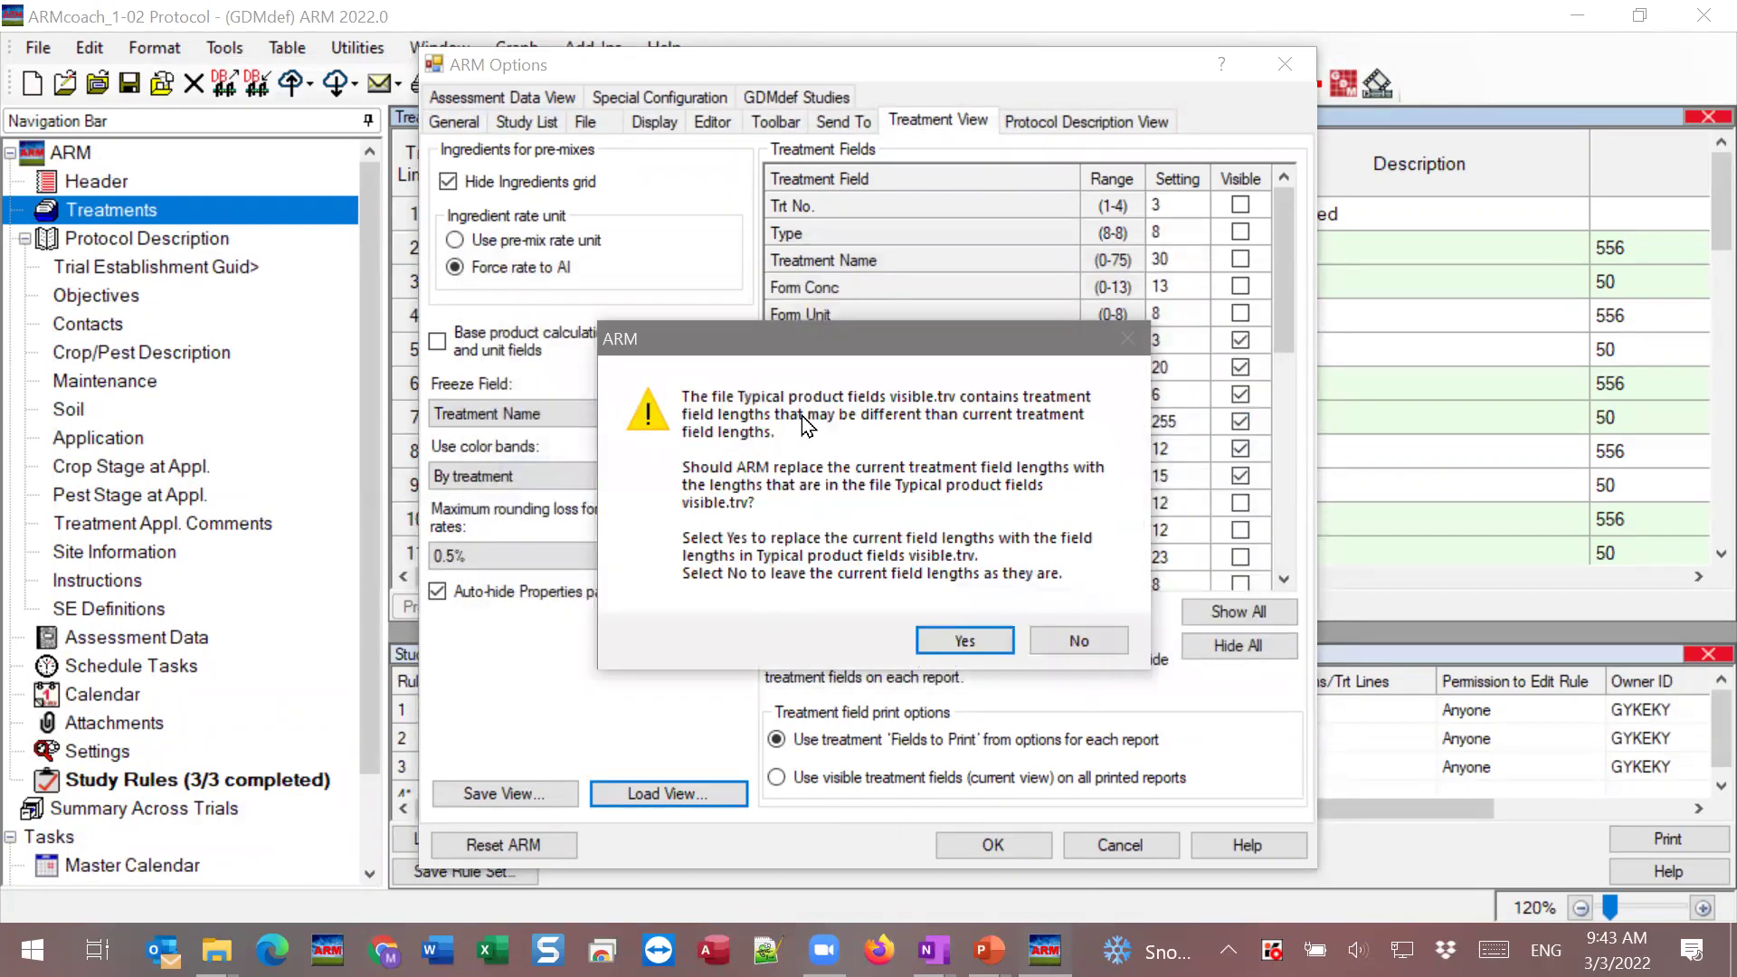
{"action": "left_click", "coordinate": [952, 641]}
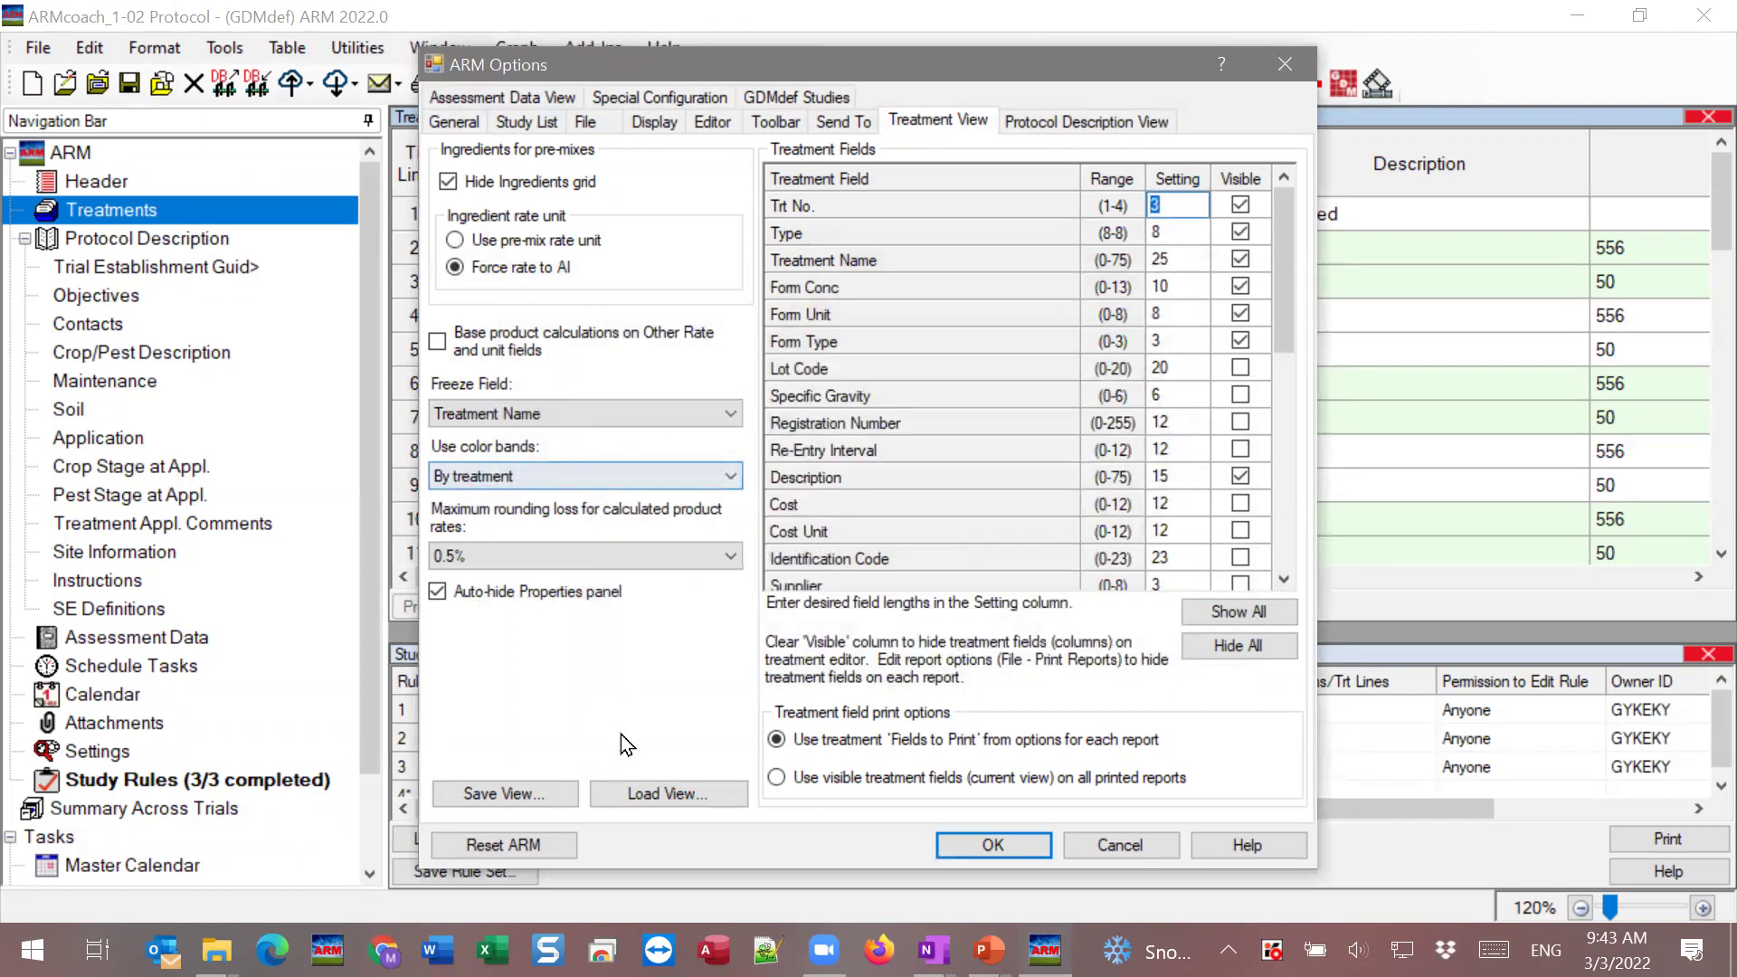
{"action": "left_click", "coordinate": [994, 844]}
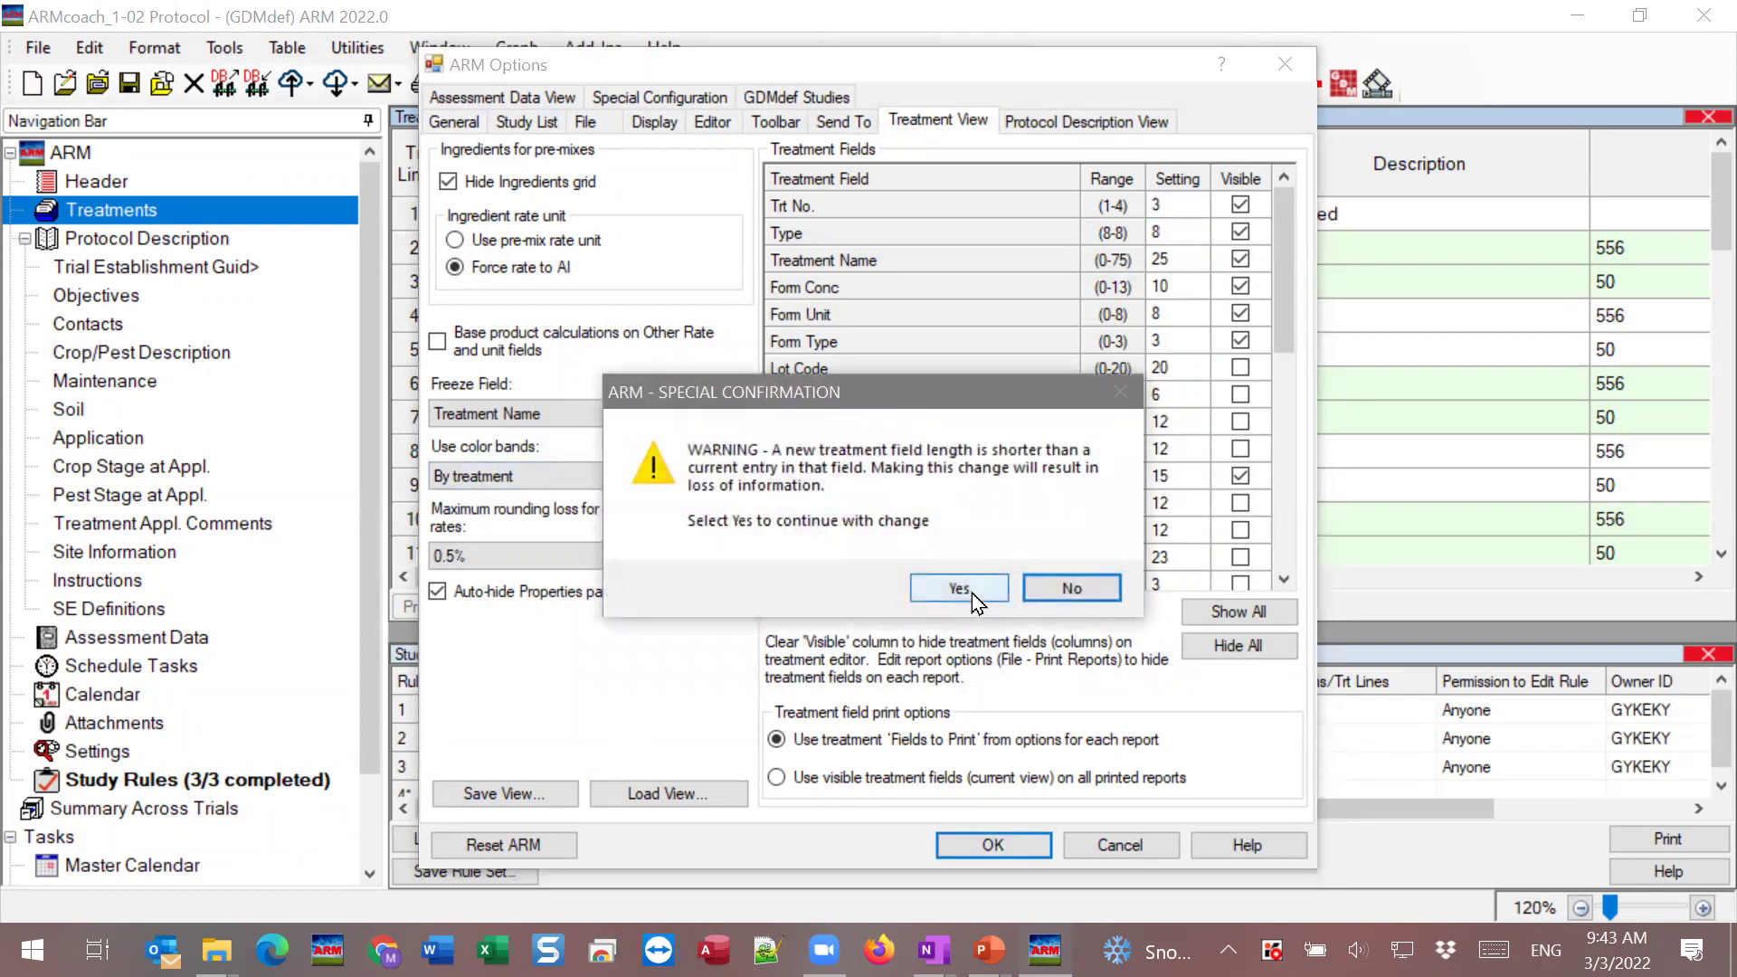
{"action": "left_click", "coordinate": [972, 594]}
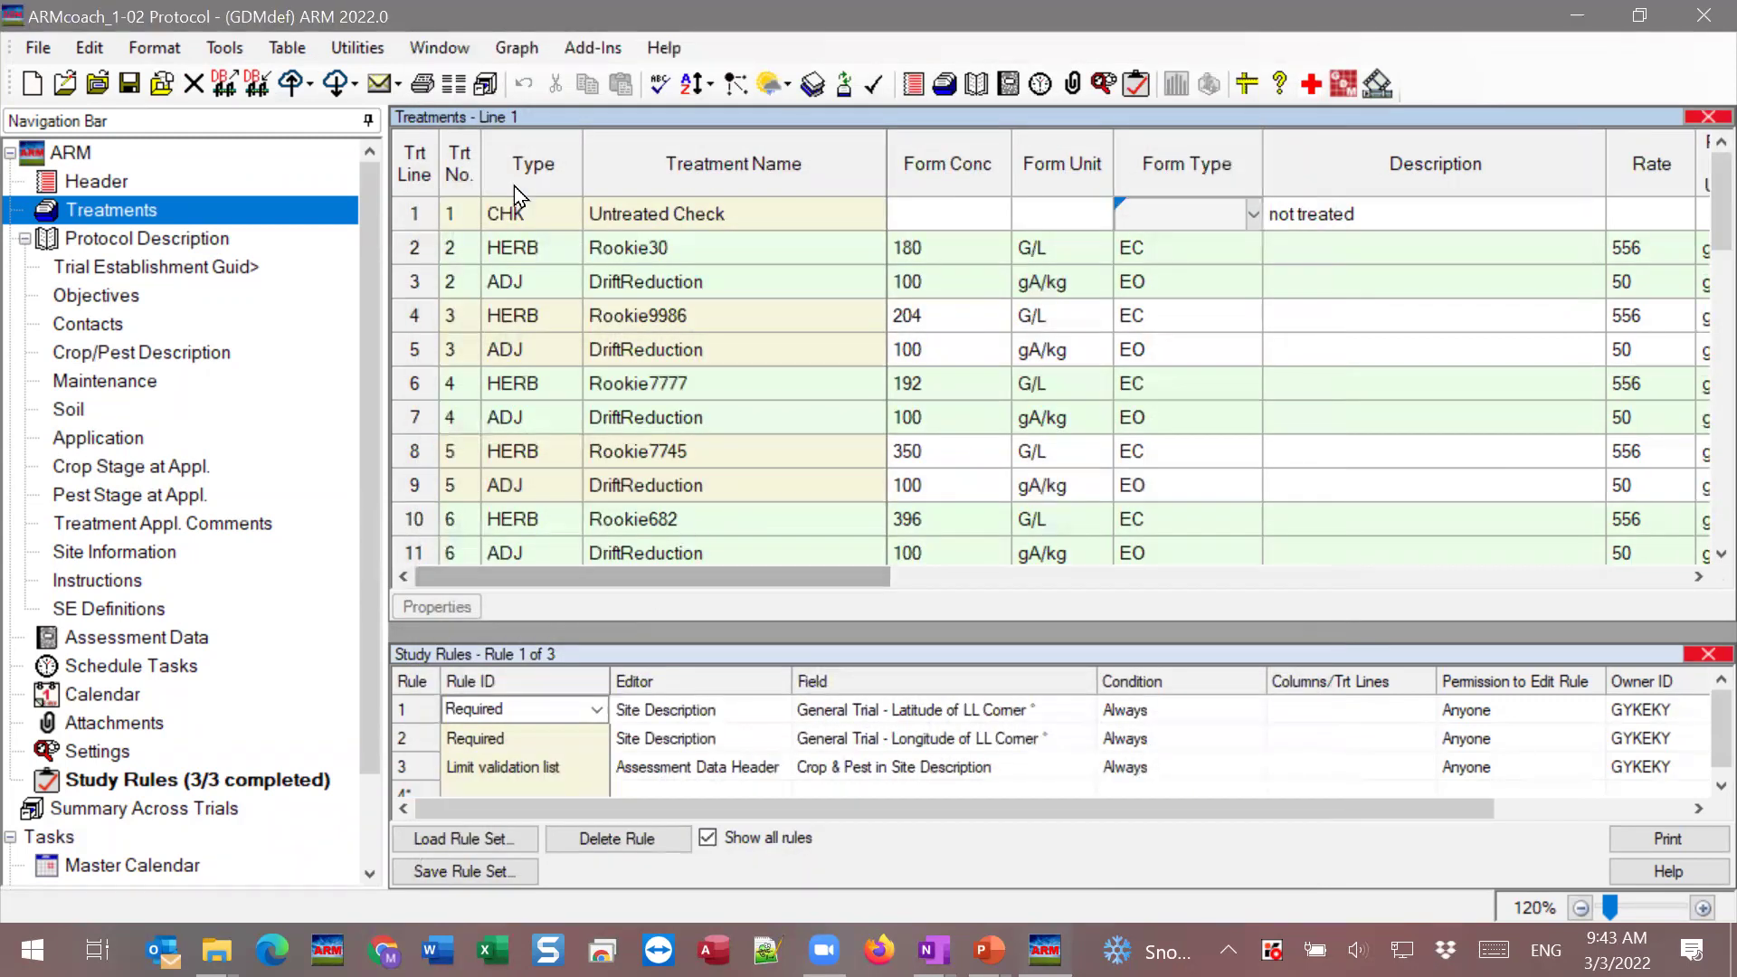
Set the length of the treatments' Description field to 75 in the treatment view options and apply the change.
{"action": "left_click", "coordinate": [698, 326]}
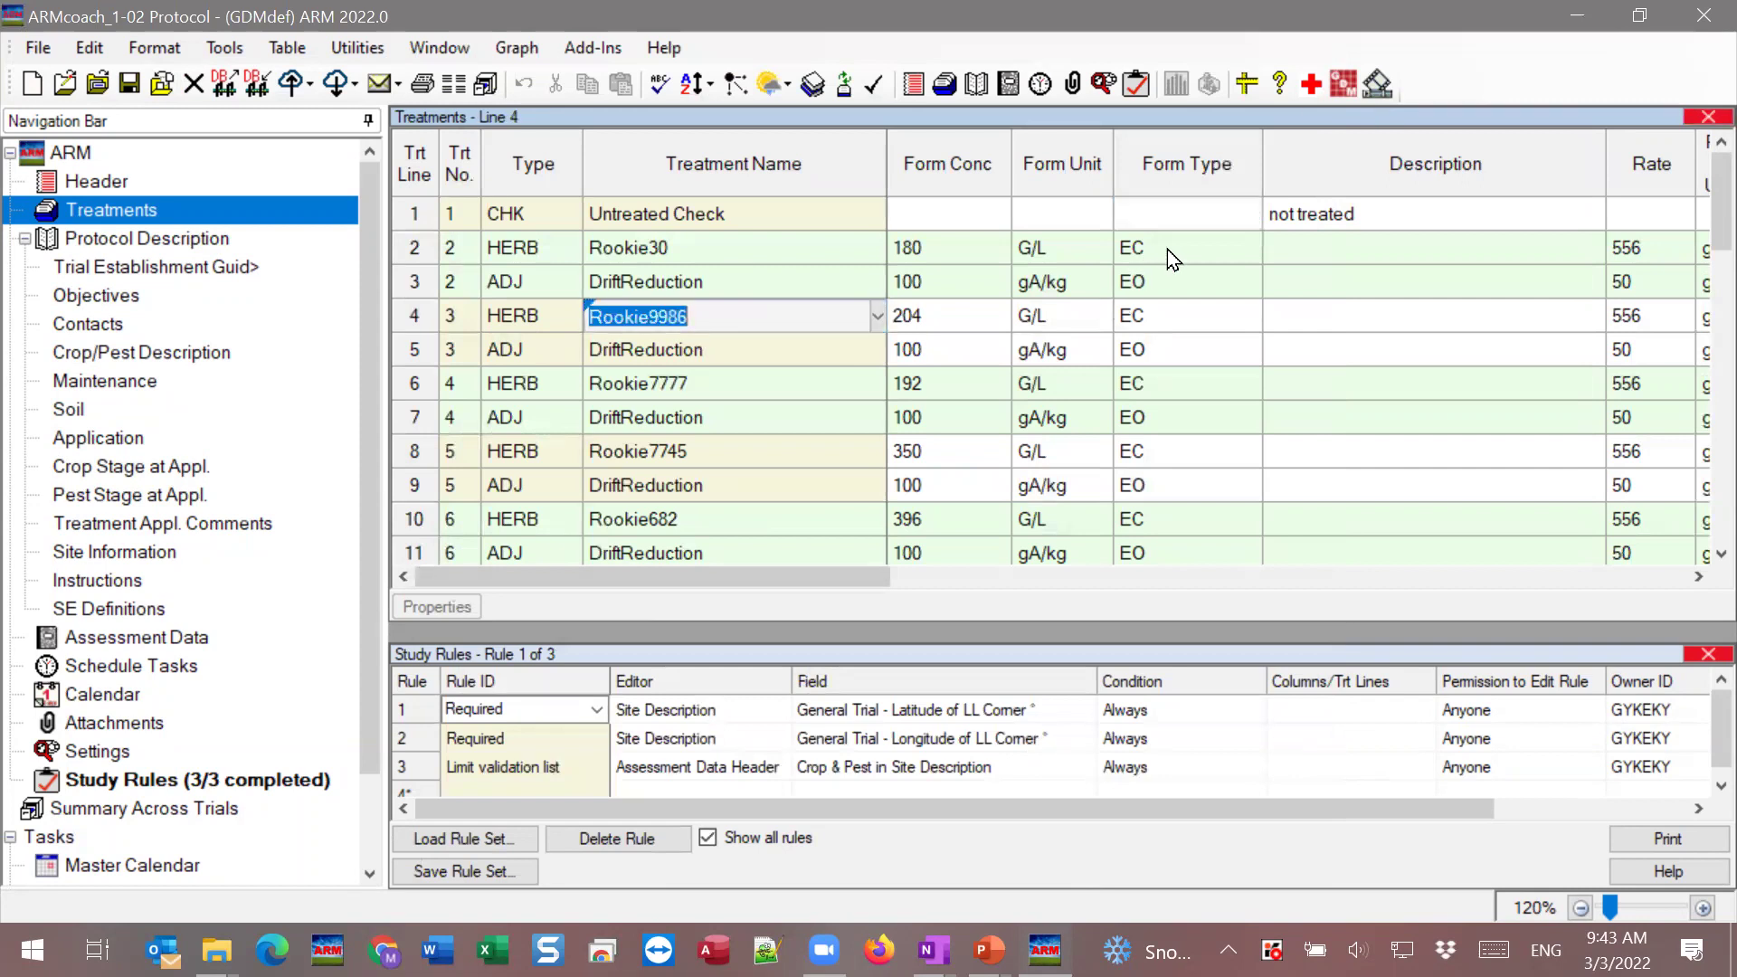
{"action": "left_click", "coordinate": [1207, 249]}
{"action": "left_click", "coordinate": [1379, 242]}
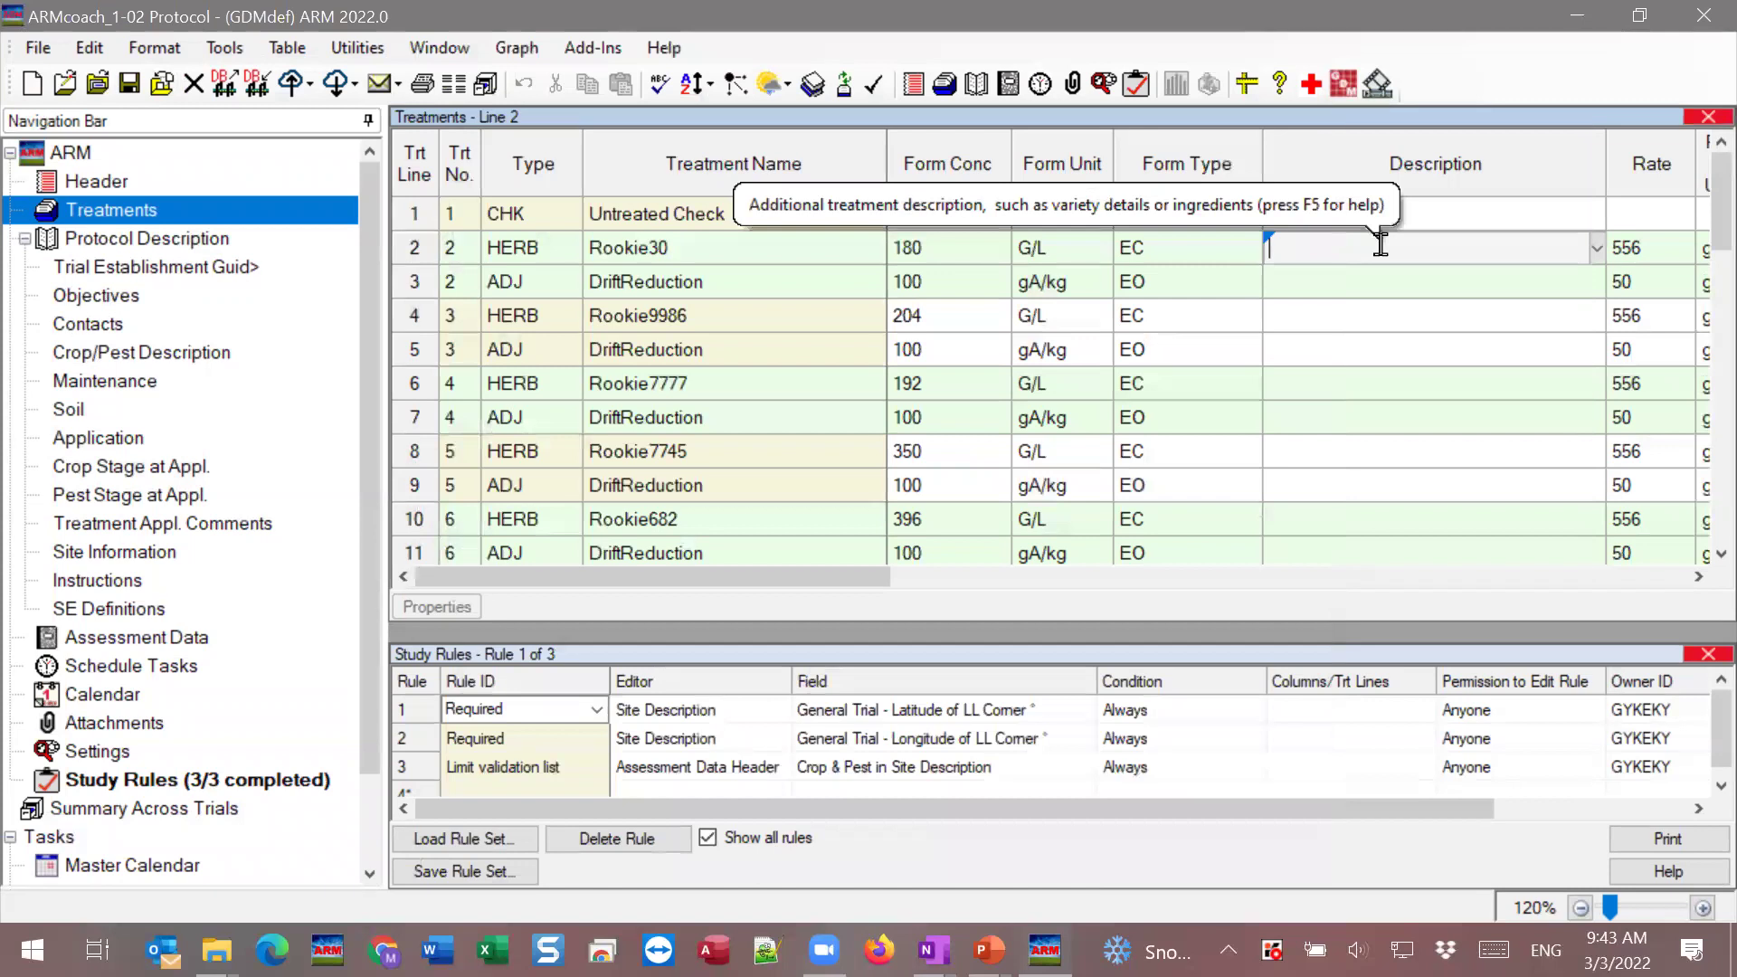
{"action": "left_click", "coordinate": [445, 610]}
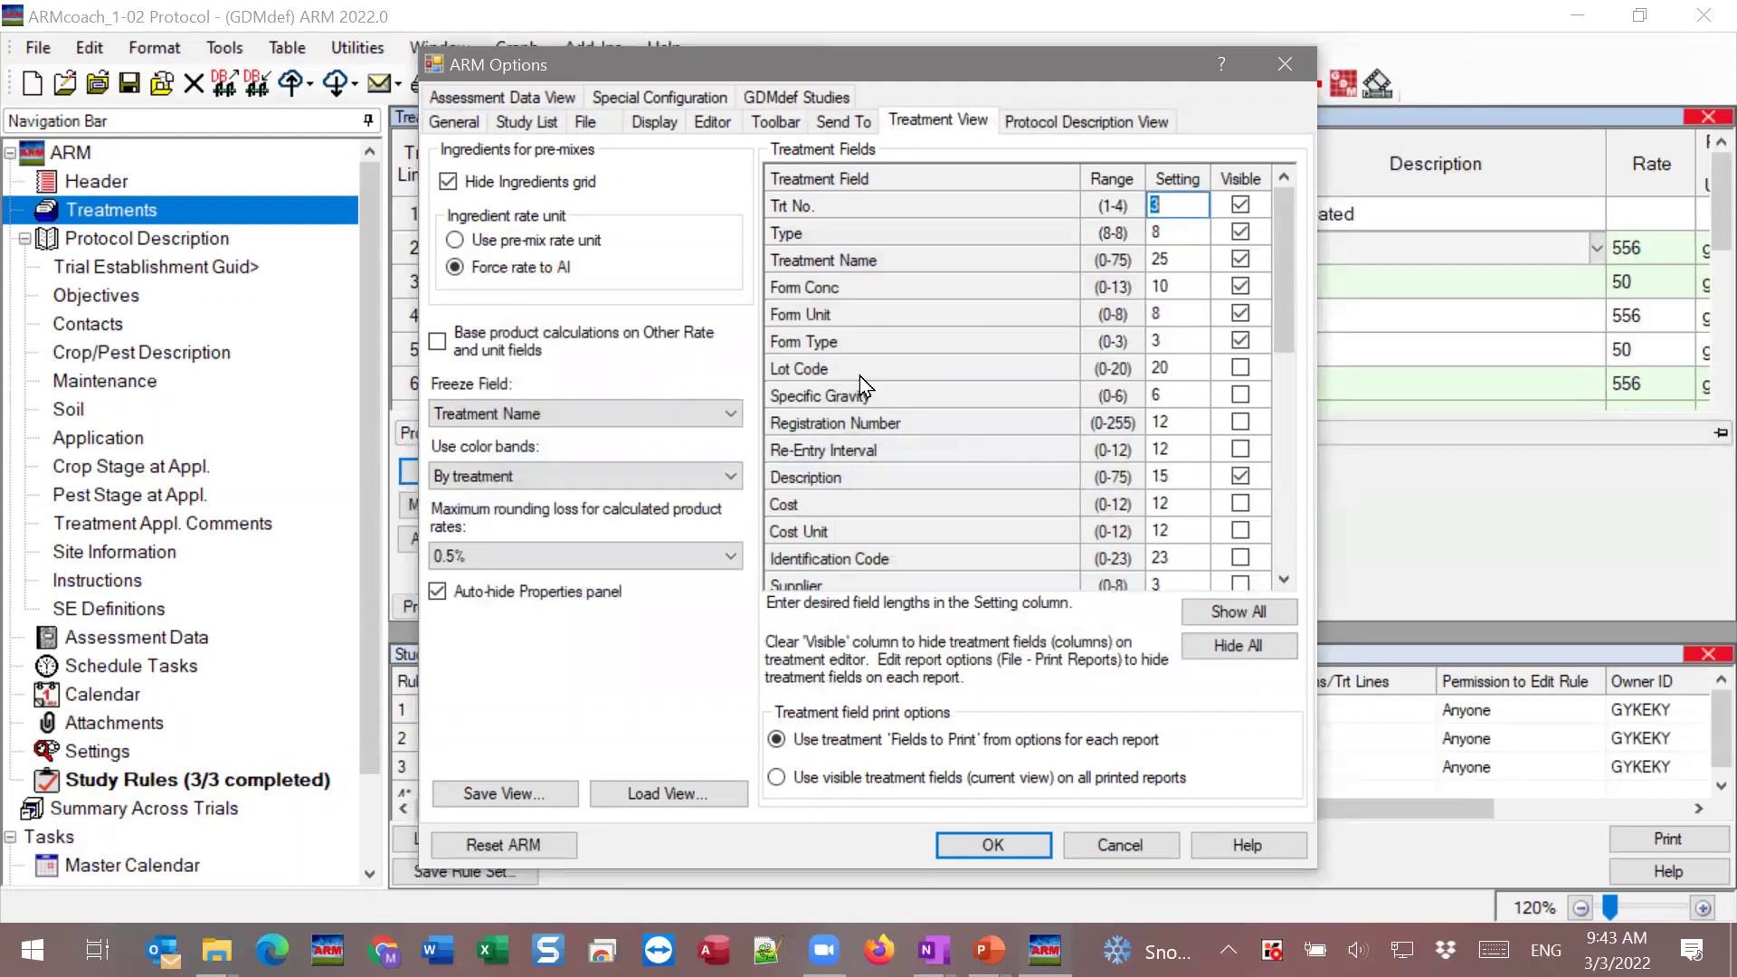
{"action": "left_click", "coordinate": [1181, 478]}
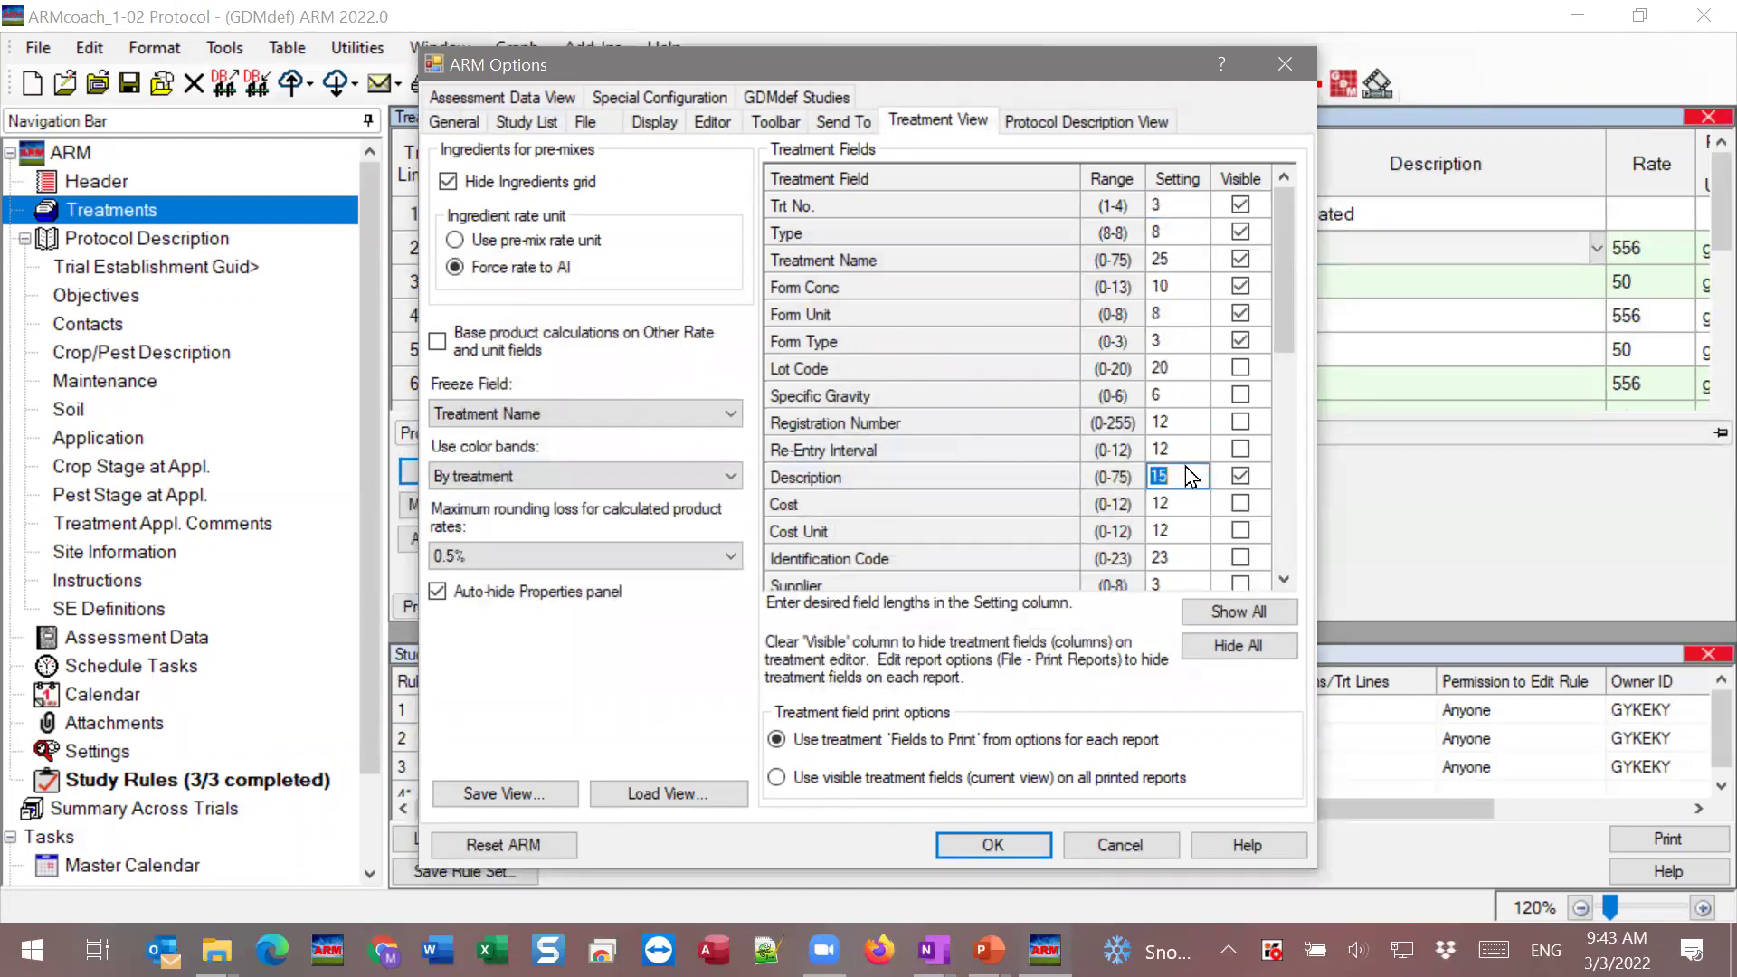
{"action": "type", "text": "75"}
{"action": "left_click", "coordinate": [1003, 850]}
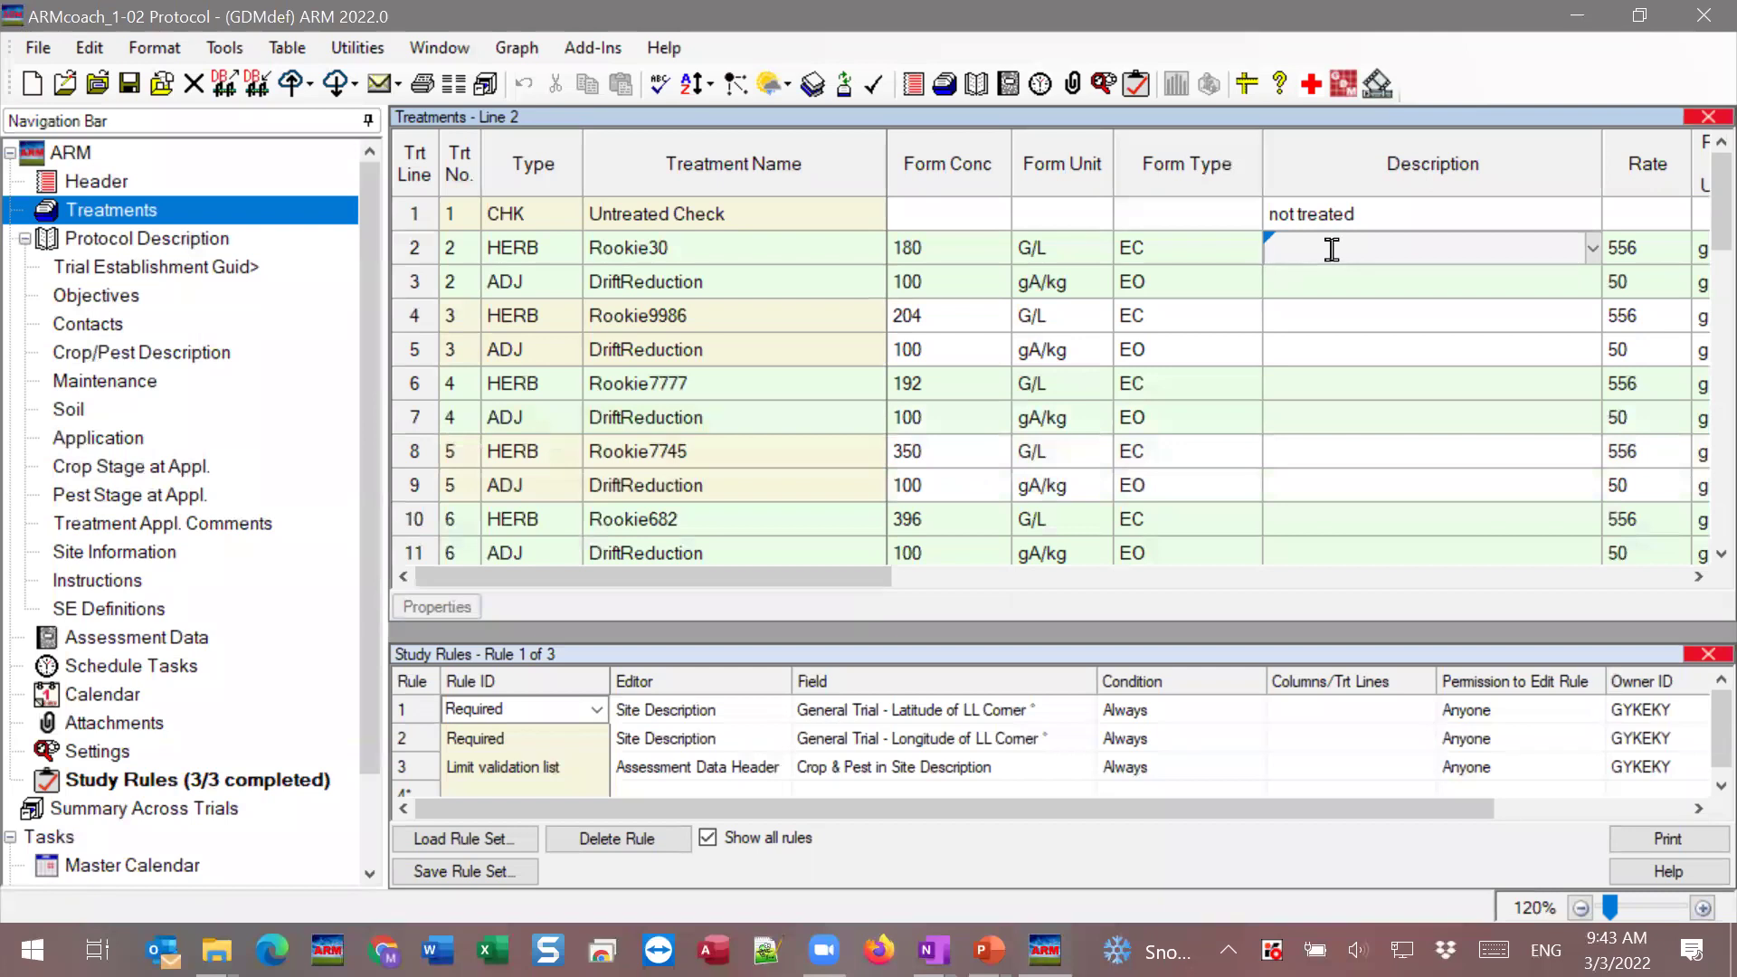
Enter "confidential information absdkdskd" as the description of treatment line 2.
{"action": "type", "text": "confidential informati"}
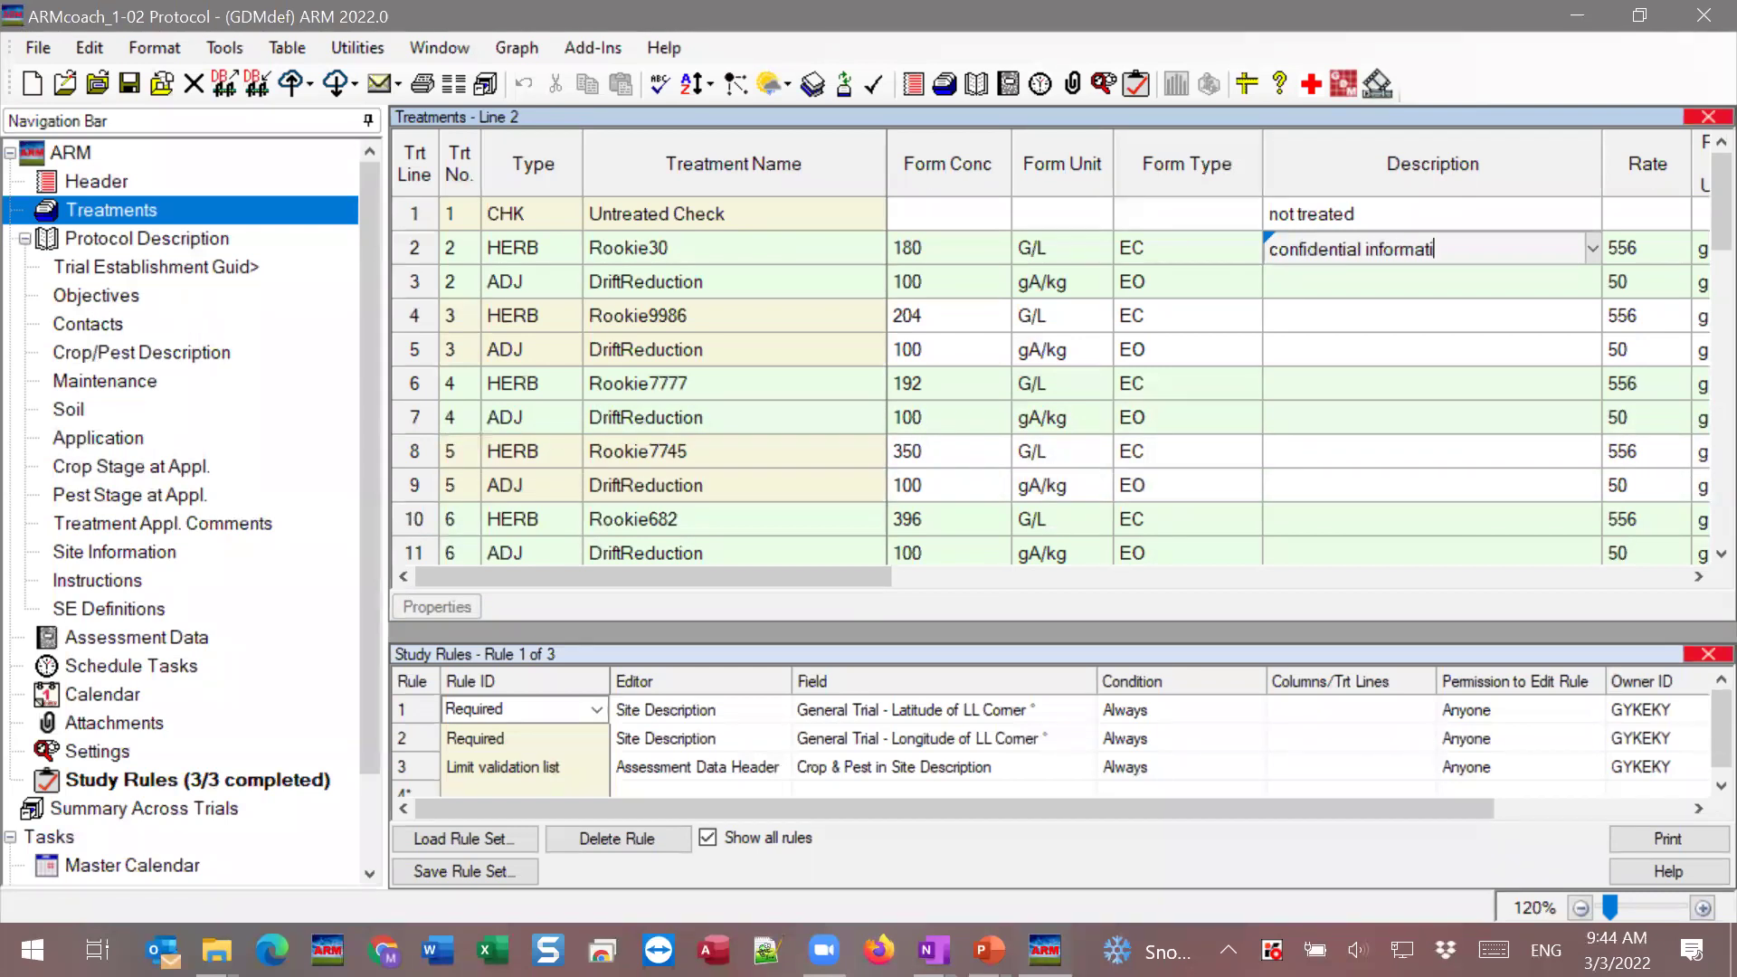
{"action": "type", "text": "on absdkdskd"}
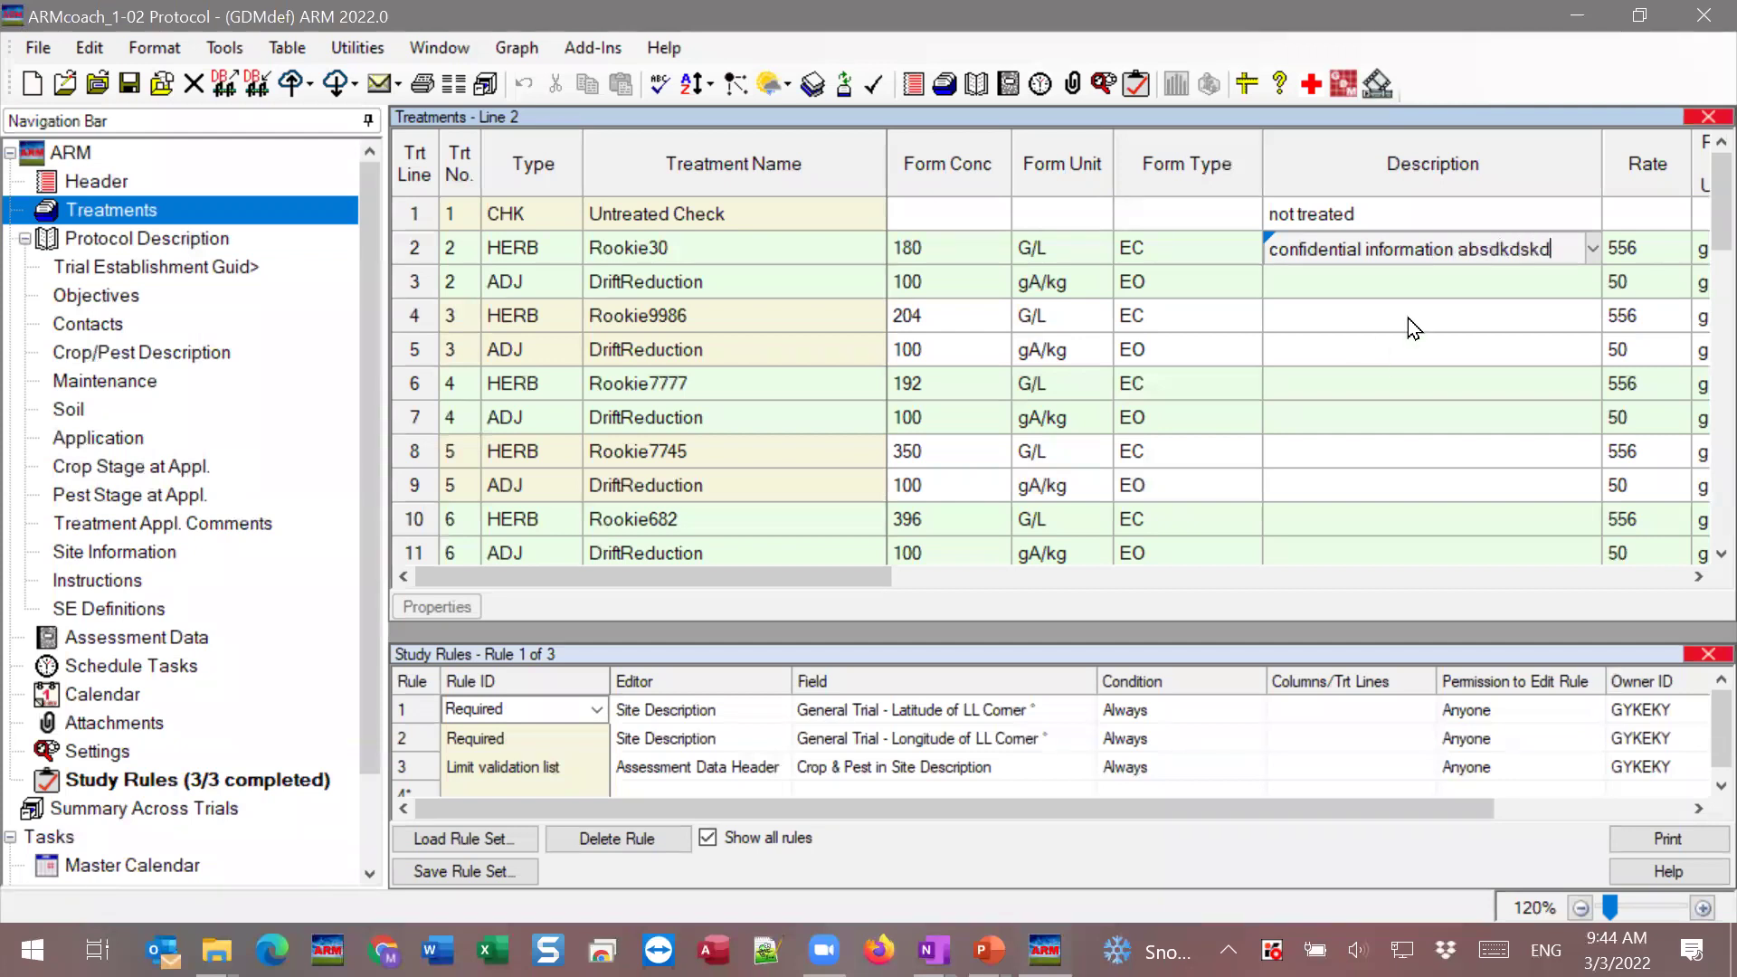
{"action": "left_click", "coordinate": [1407, 281]}
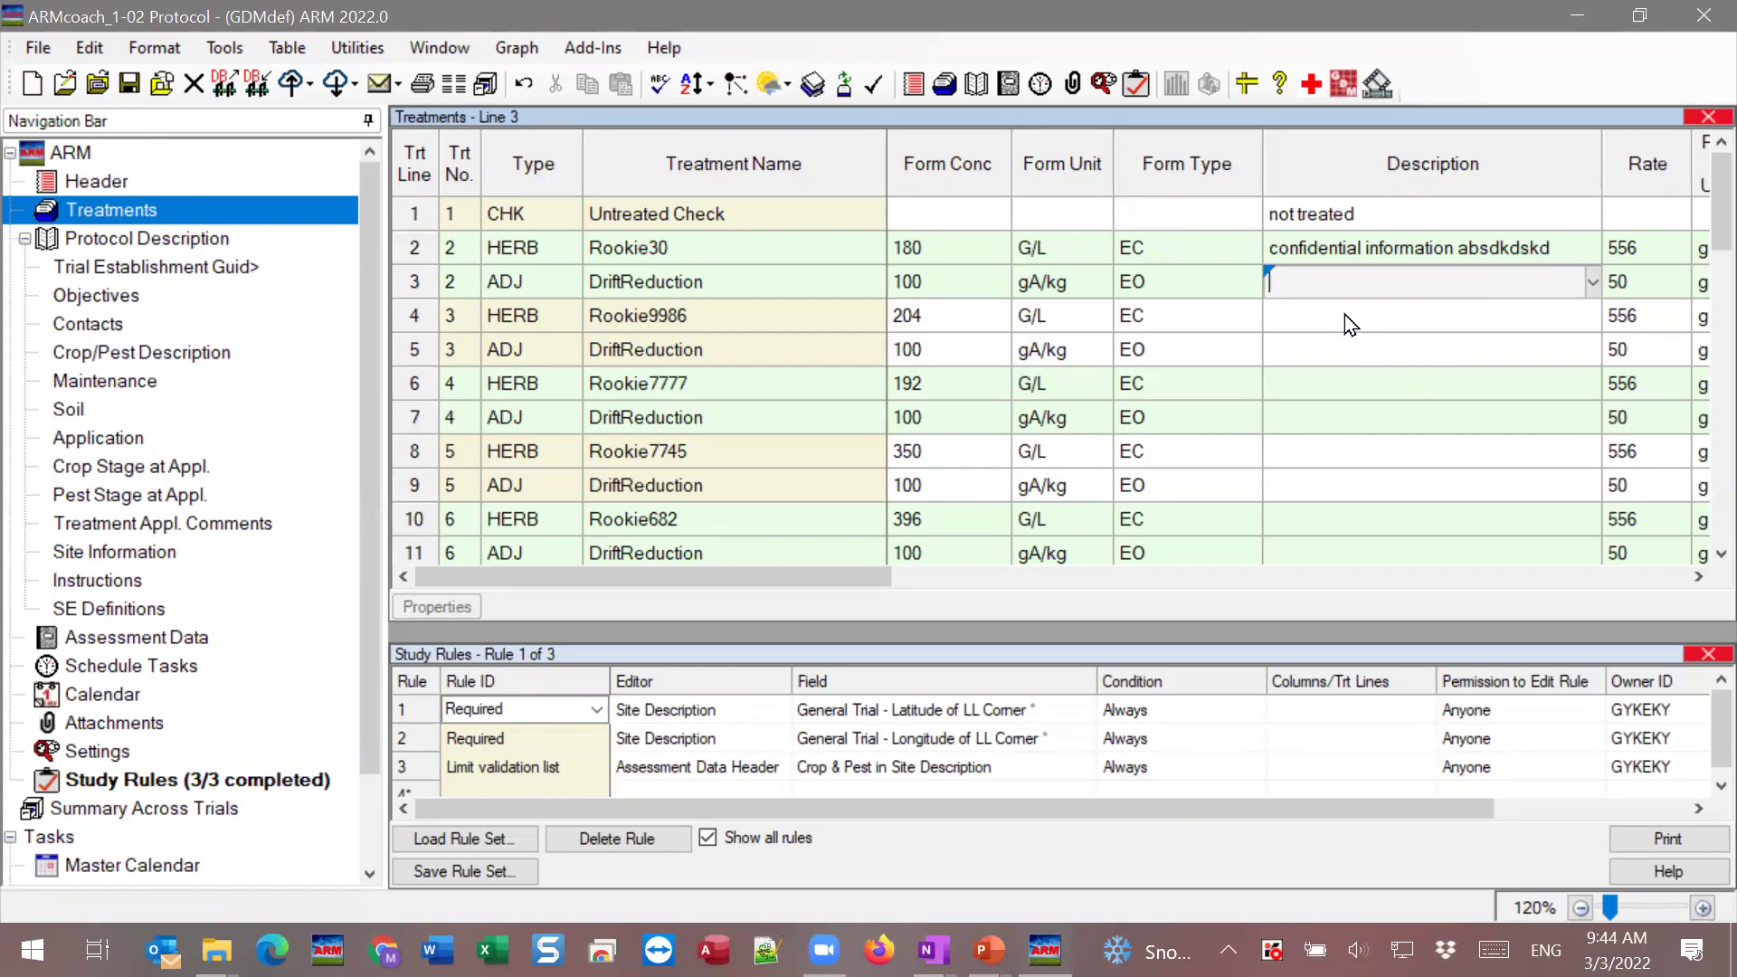
Replace the treatment names in lines 2 and 4 with "coded name".
{"action": "left_click", "coordinate": [714, 258]}
{"action": "type", "text": "coded name"}
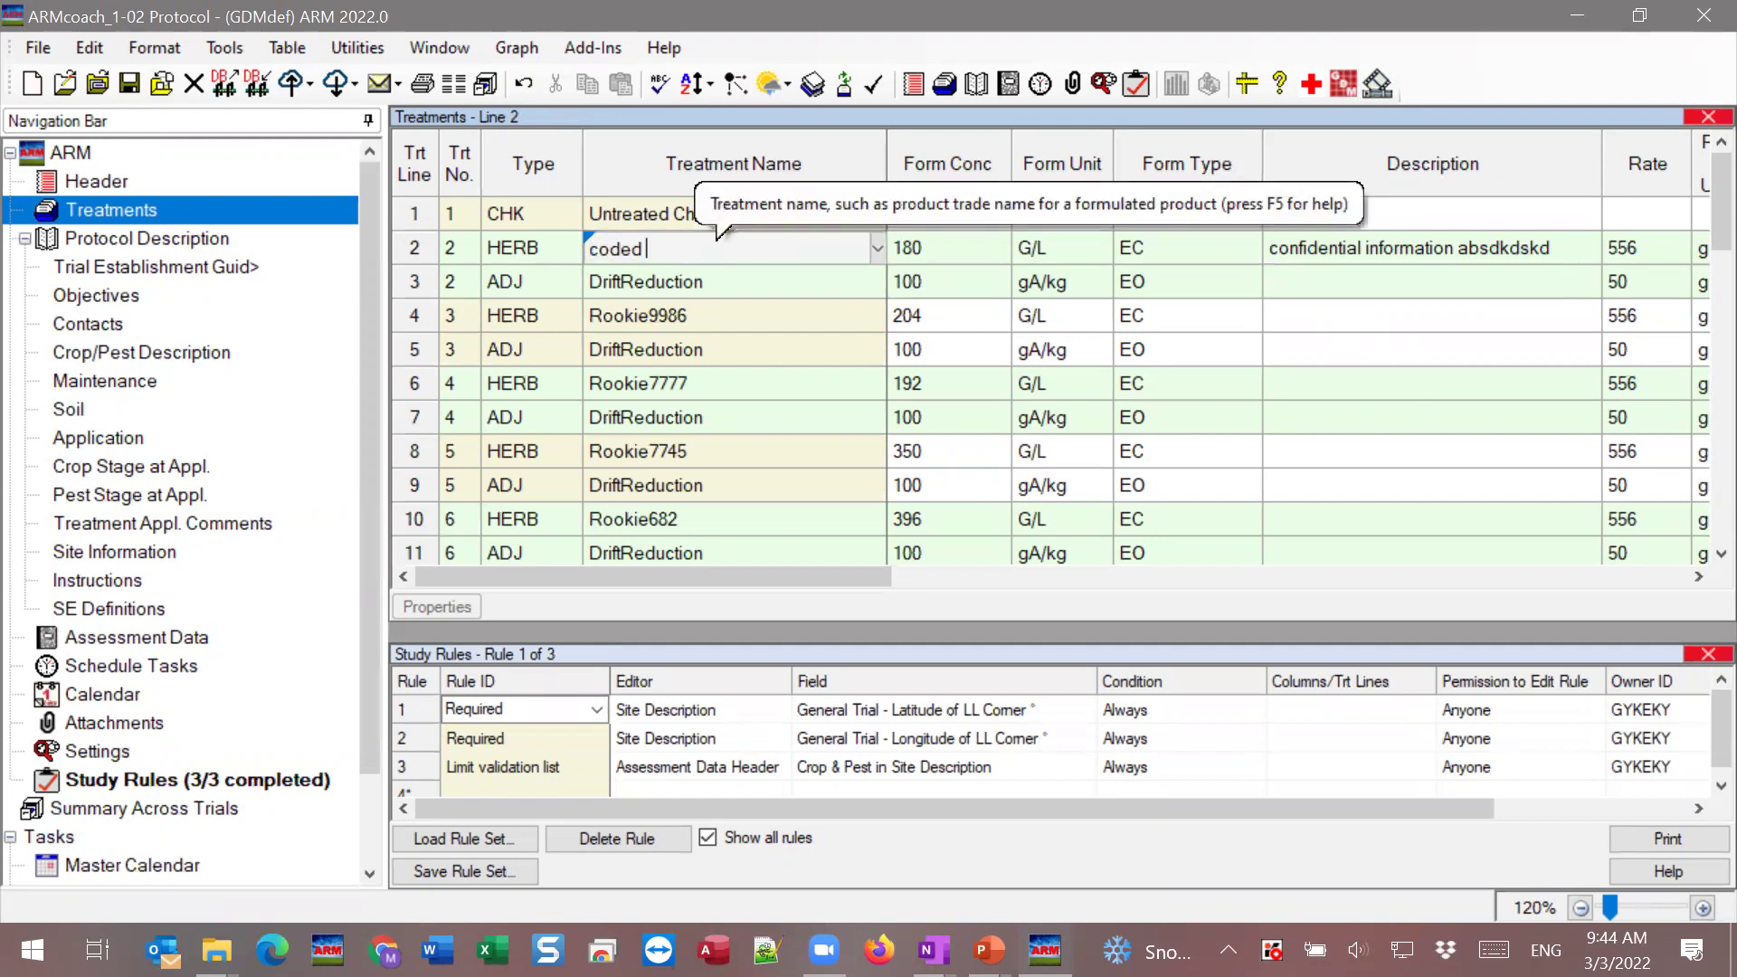
{"action": "left_click", "coordinate": [713, 315]}
{"action": "type", "text": "coded name"}
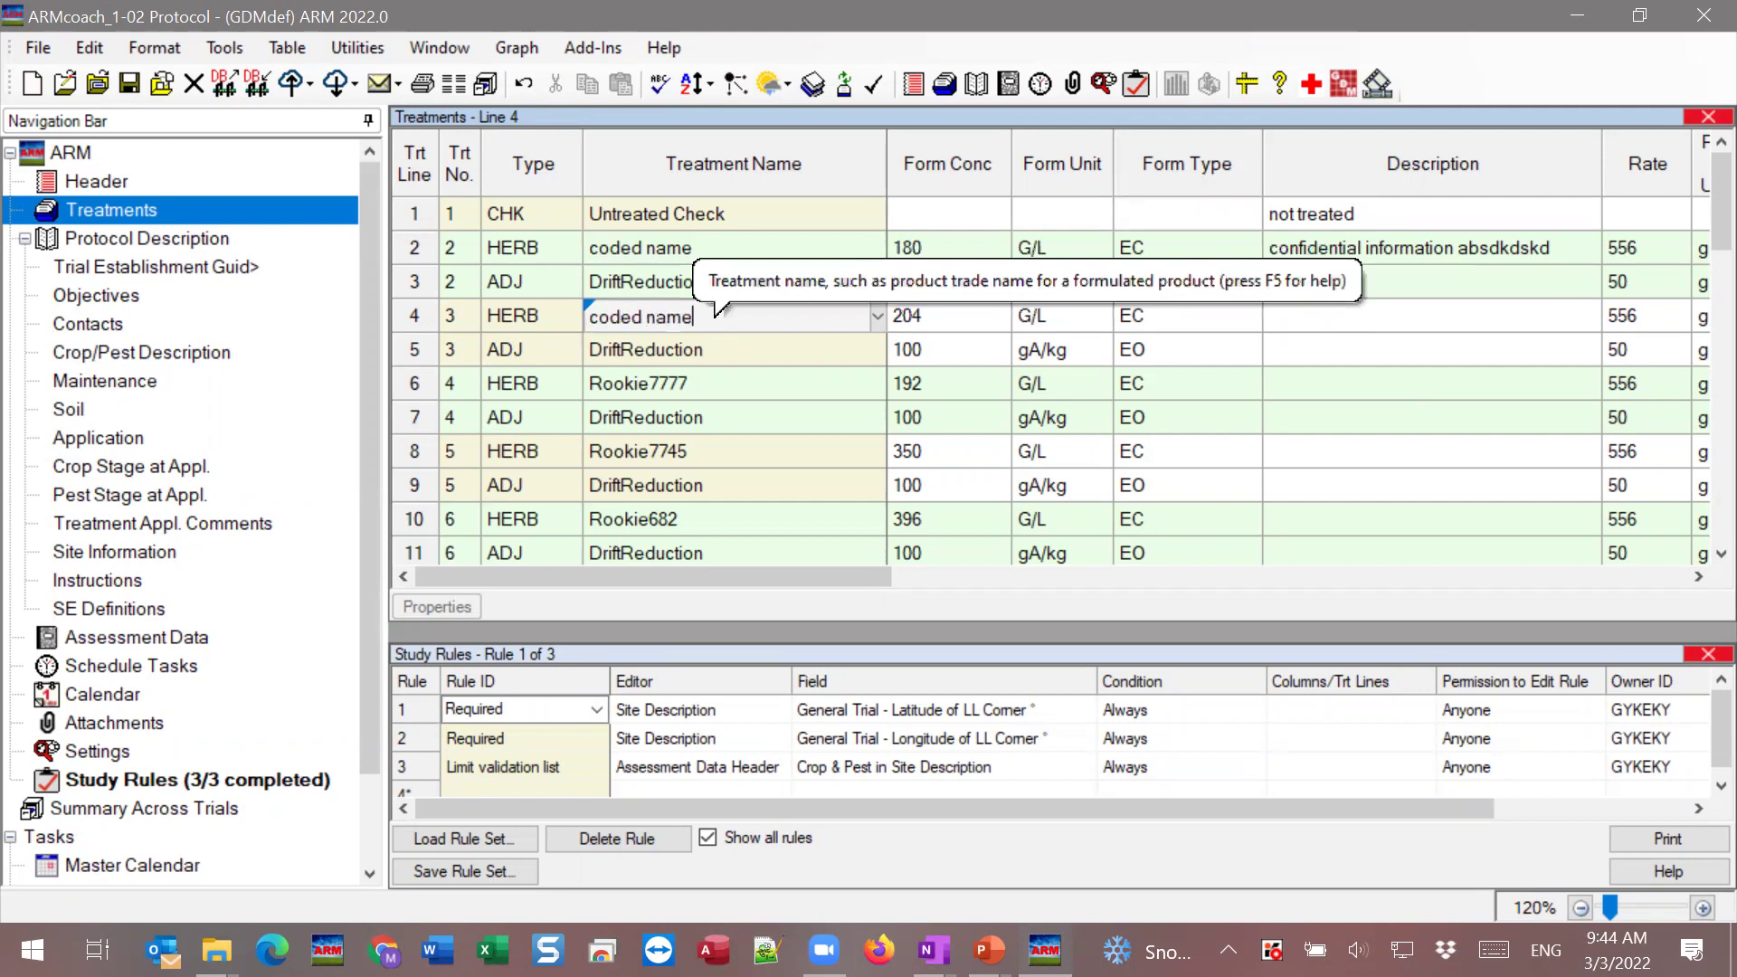
{"action": "key", "text": "Return"}
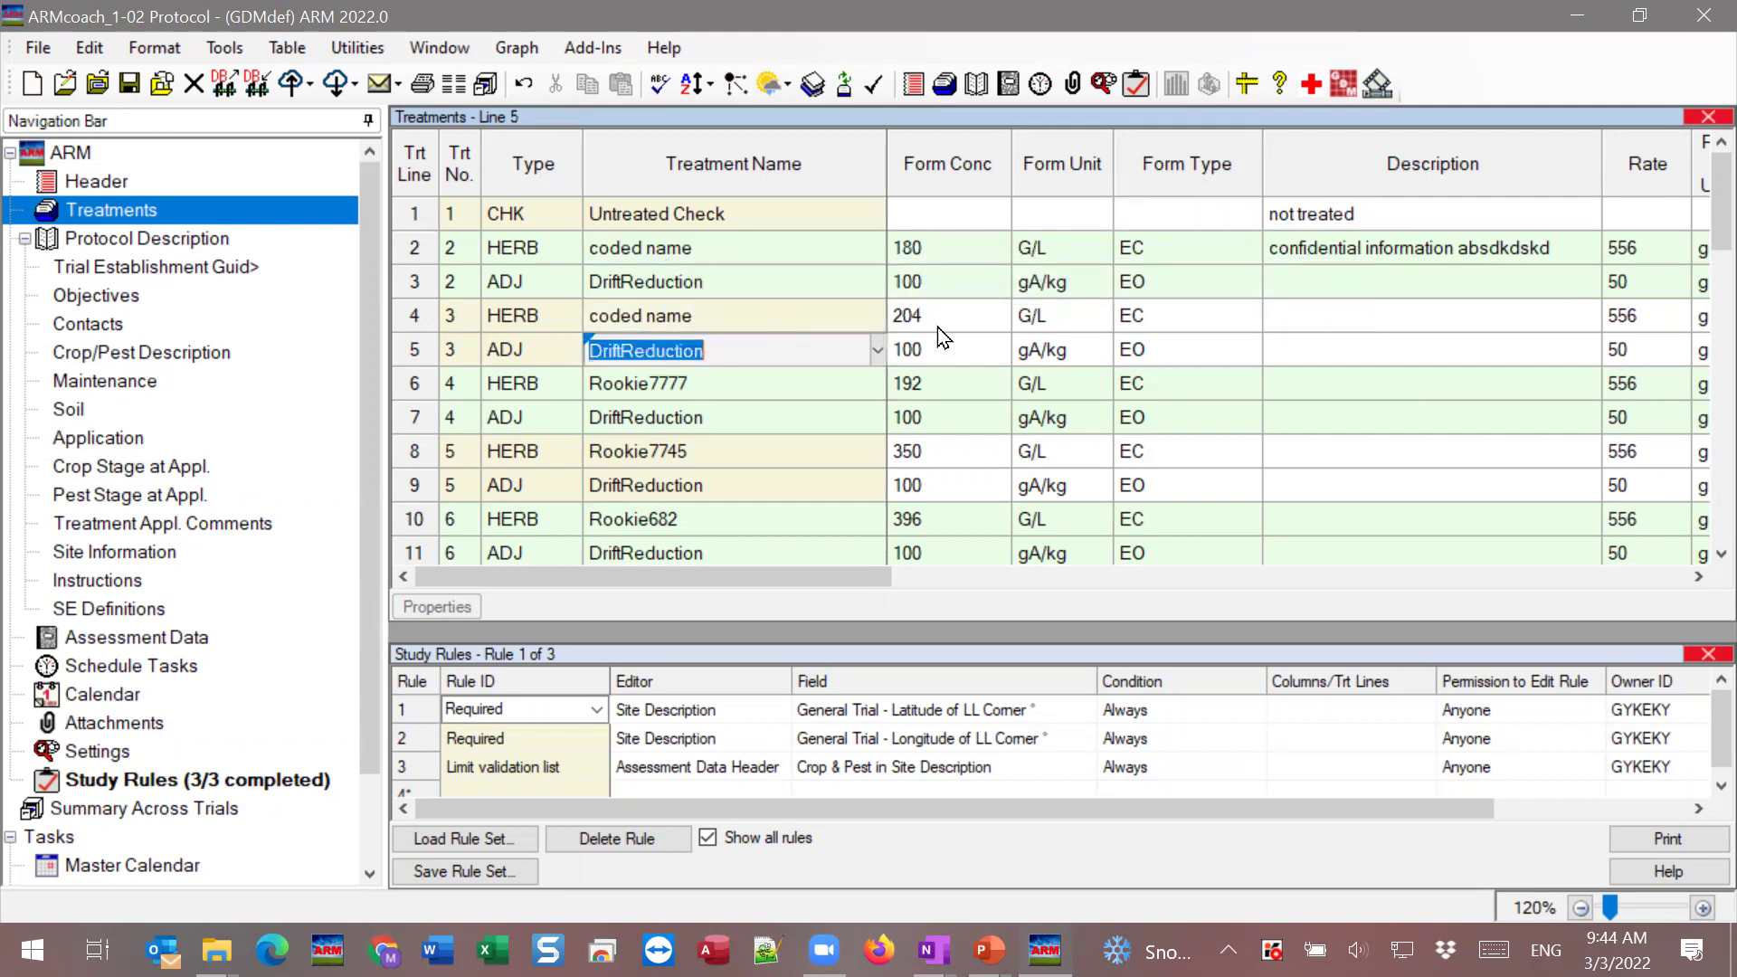
Enter "Rookie123" as the description of treatment line 4.
{"action": "left_click", "coordinate": [1299, 312]}
{"action": "type", "text": "Ro"}
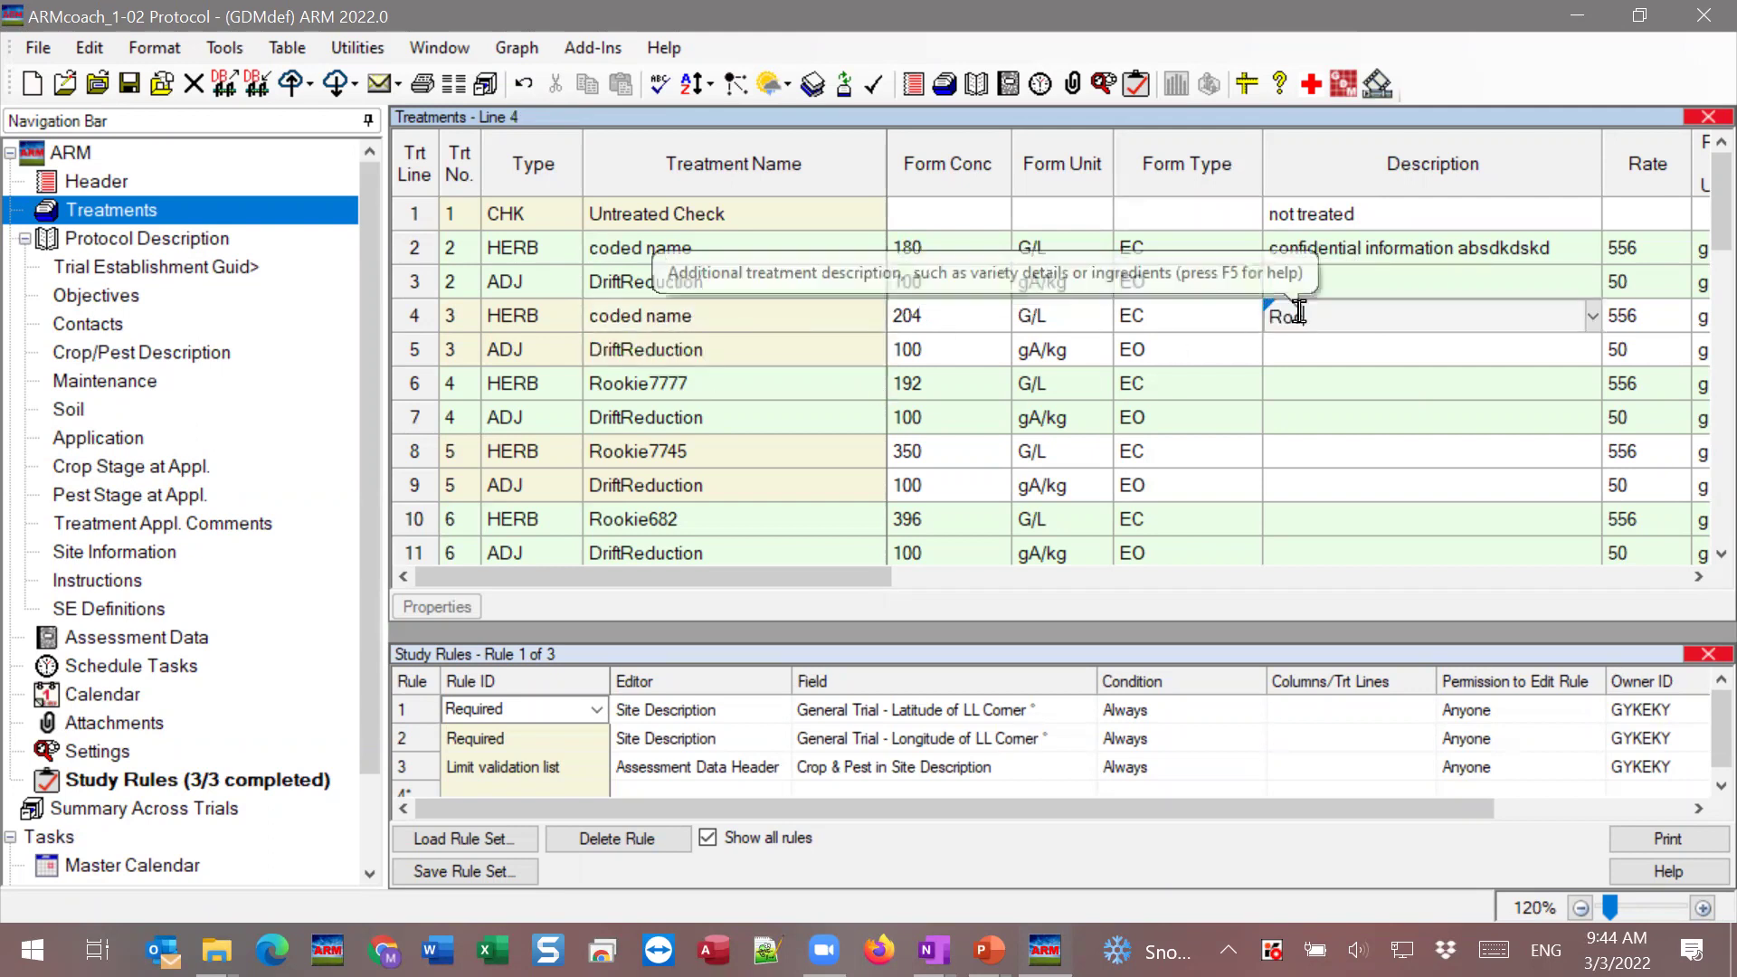
{"action": "type", "text": "okie"}
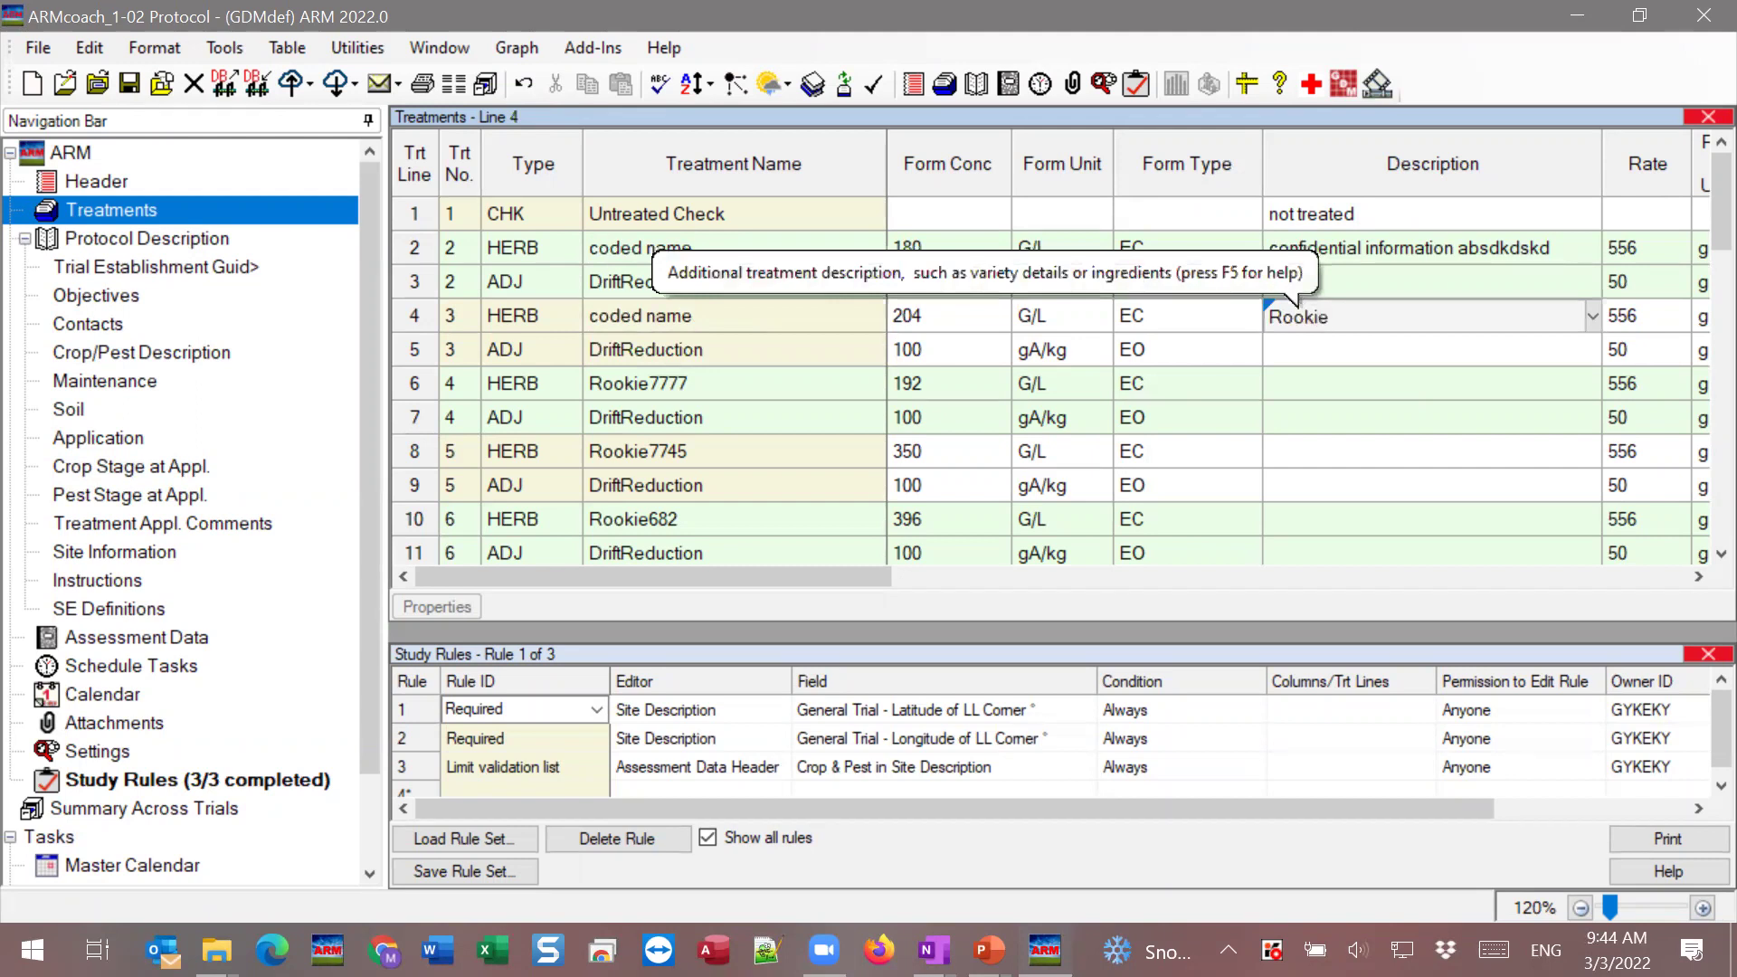
{"action": "type", "text": "123"}
{"action": "left_click", "coordinate": [1348, 387]}
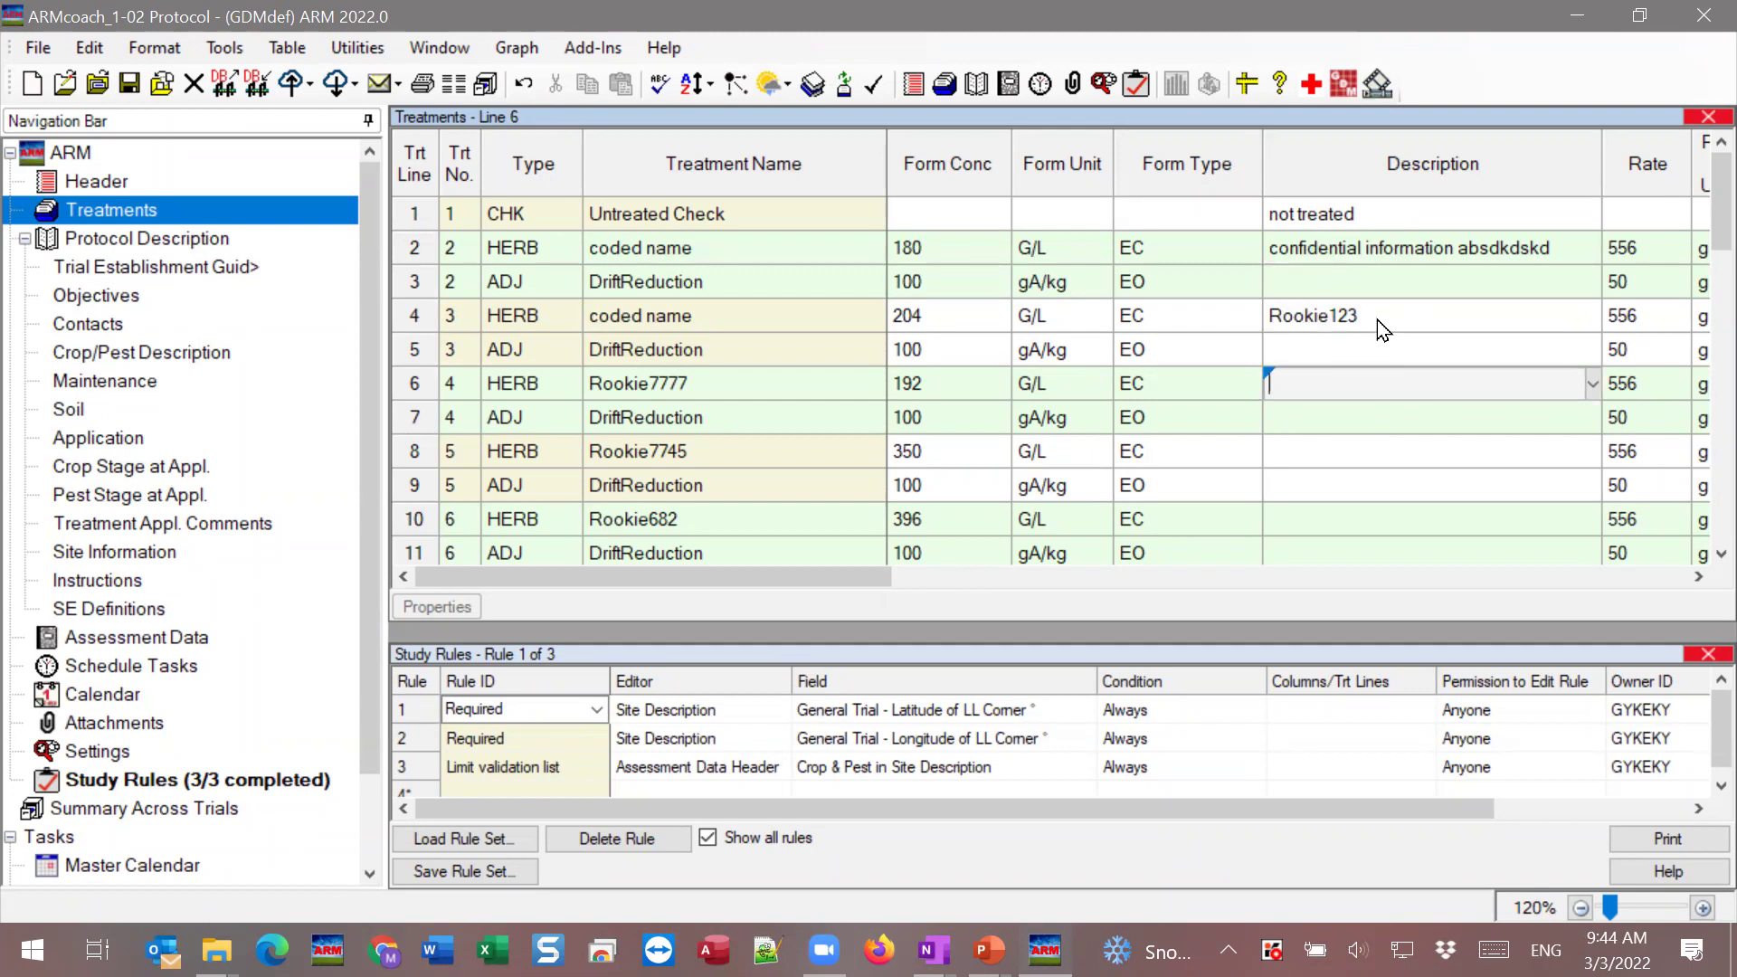
{"action": "left_click", "coordinate": [1405, 314]}
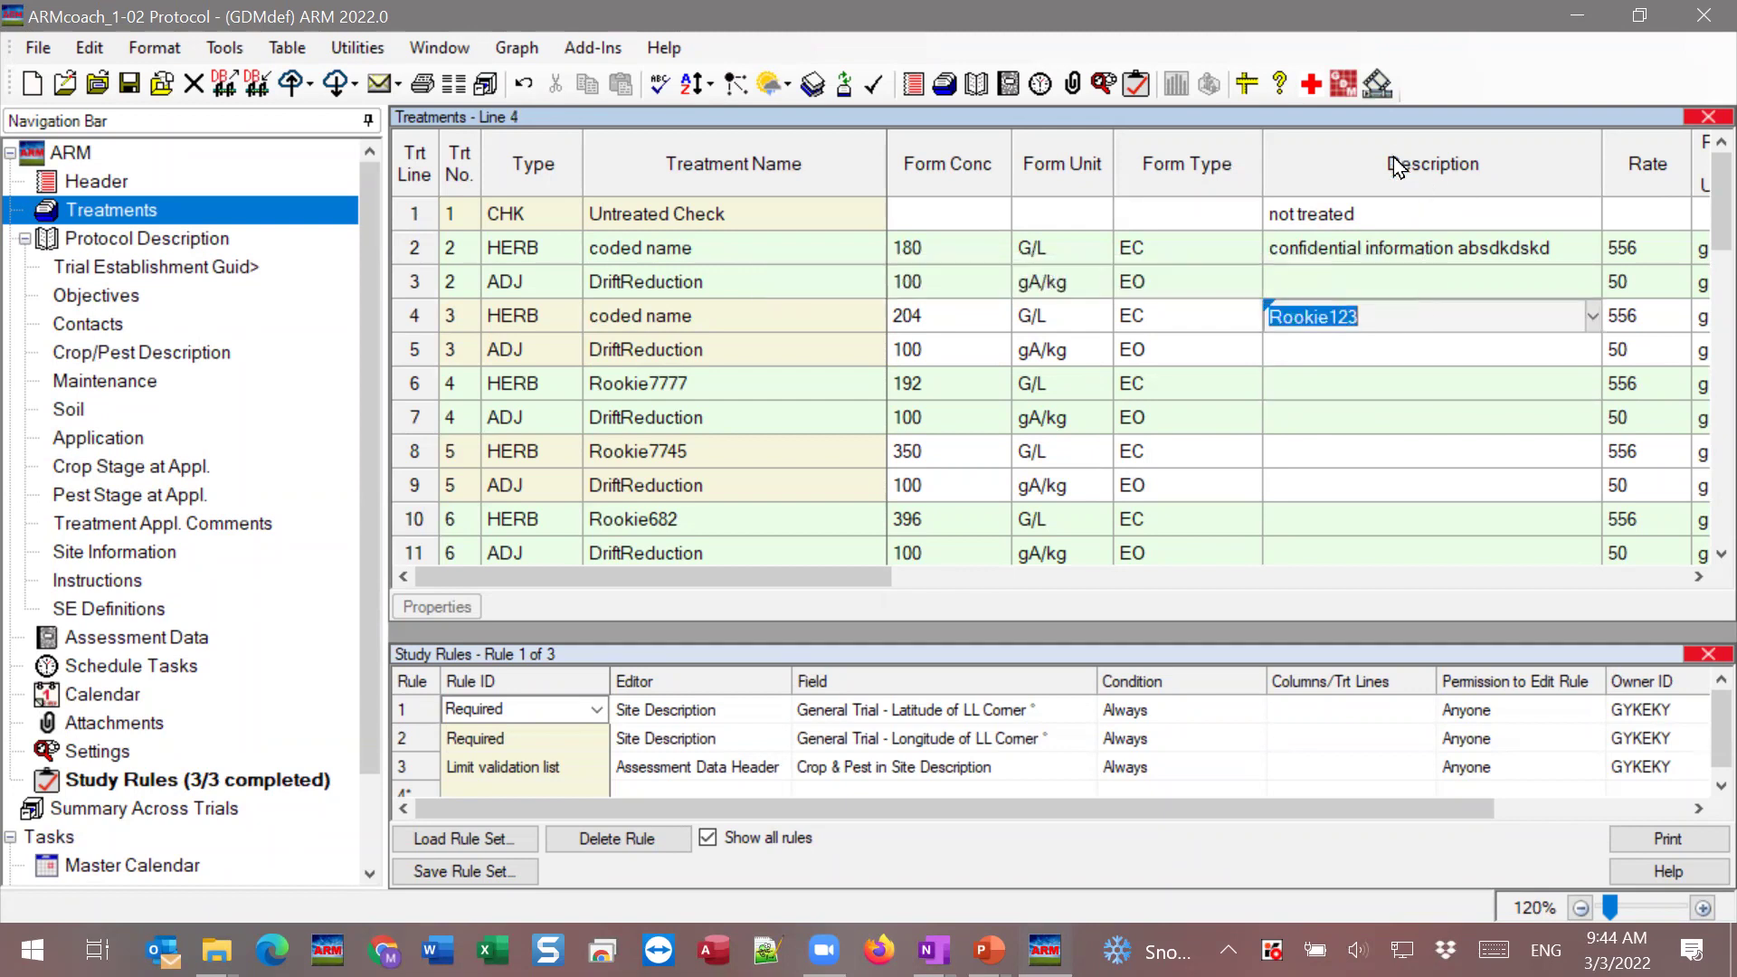
{"action": "left_click_drag", "start_coordinate": [798, 578], "coordinate": [1603, 563]}
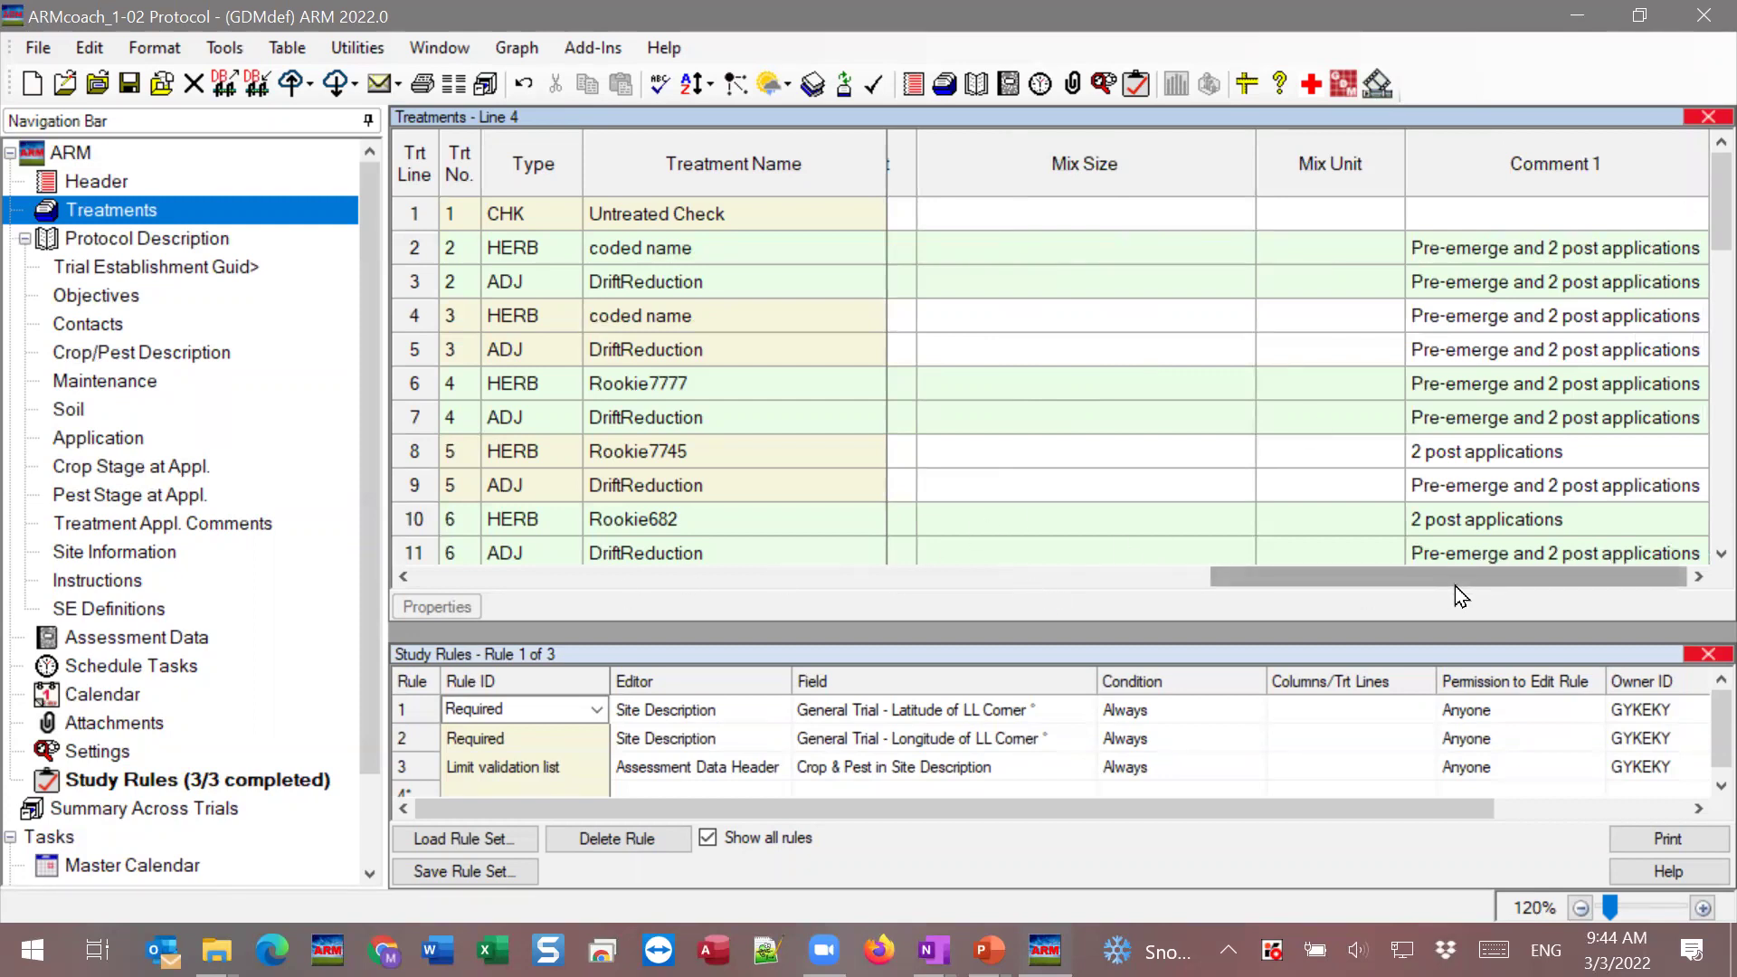
{"action": "left_click_drag", "start_coordinate": [1459, 584], "coordinate": [659, 589]}
{"action": "left_click", "coordinate": [1053, 340]}
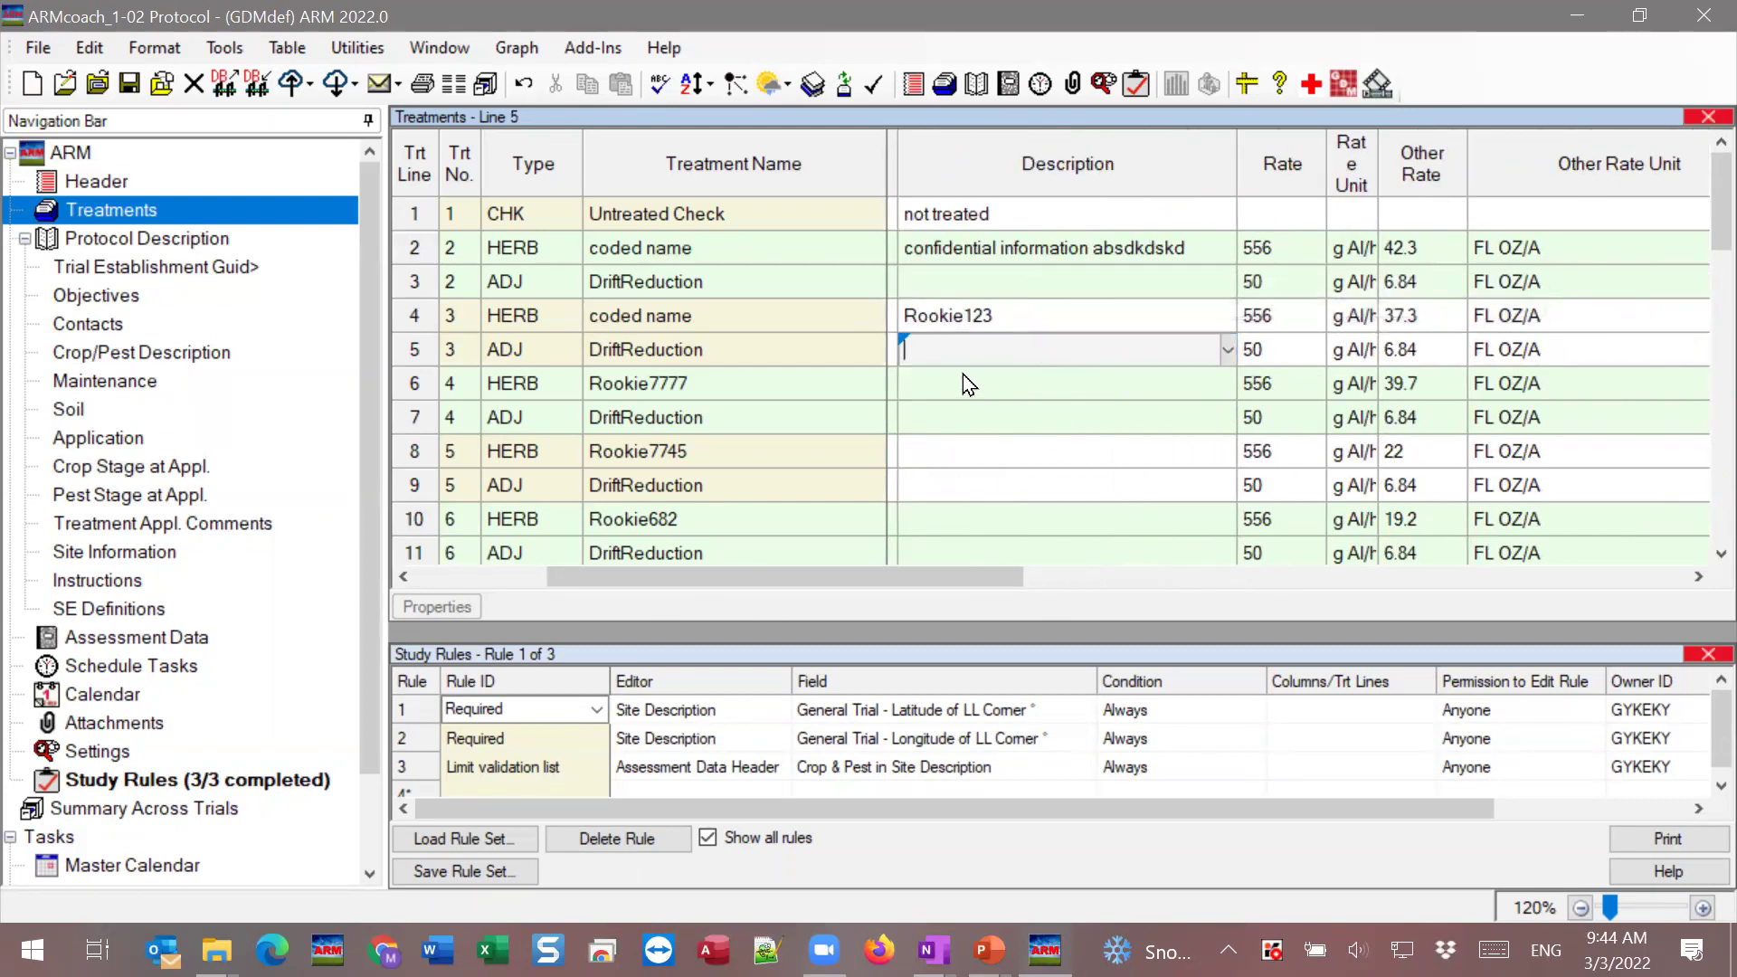
{"action": "right_click", "coordinate": [991, 352]}
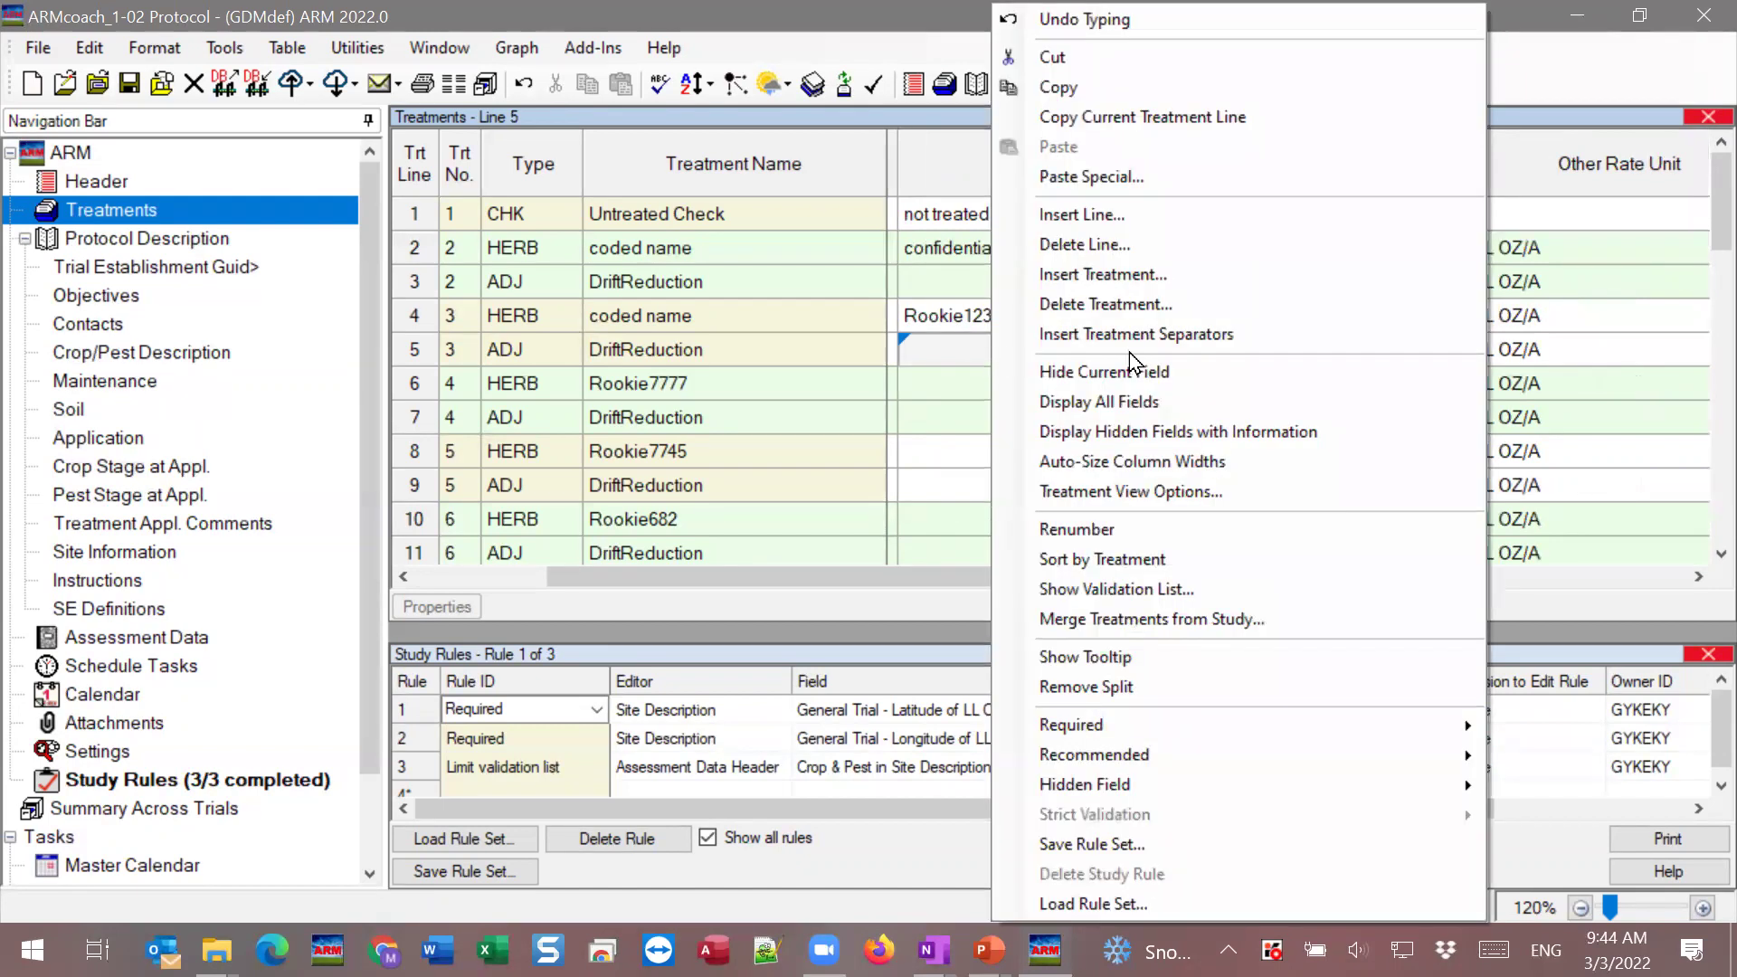
{"action": "mouse_move", "coordinate": [1127, 724]}
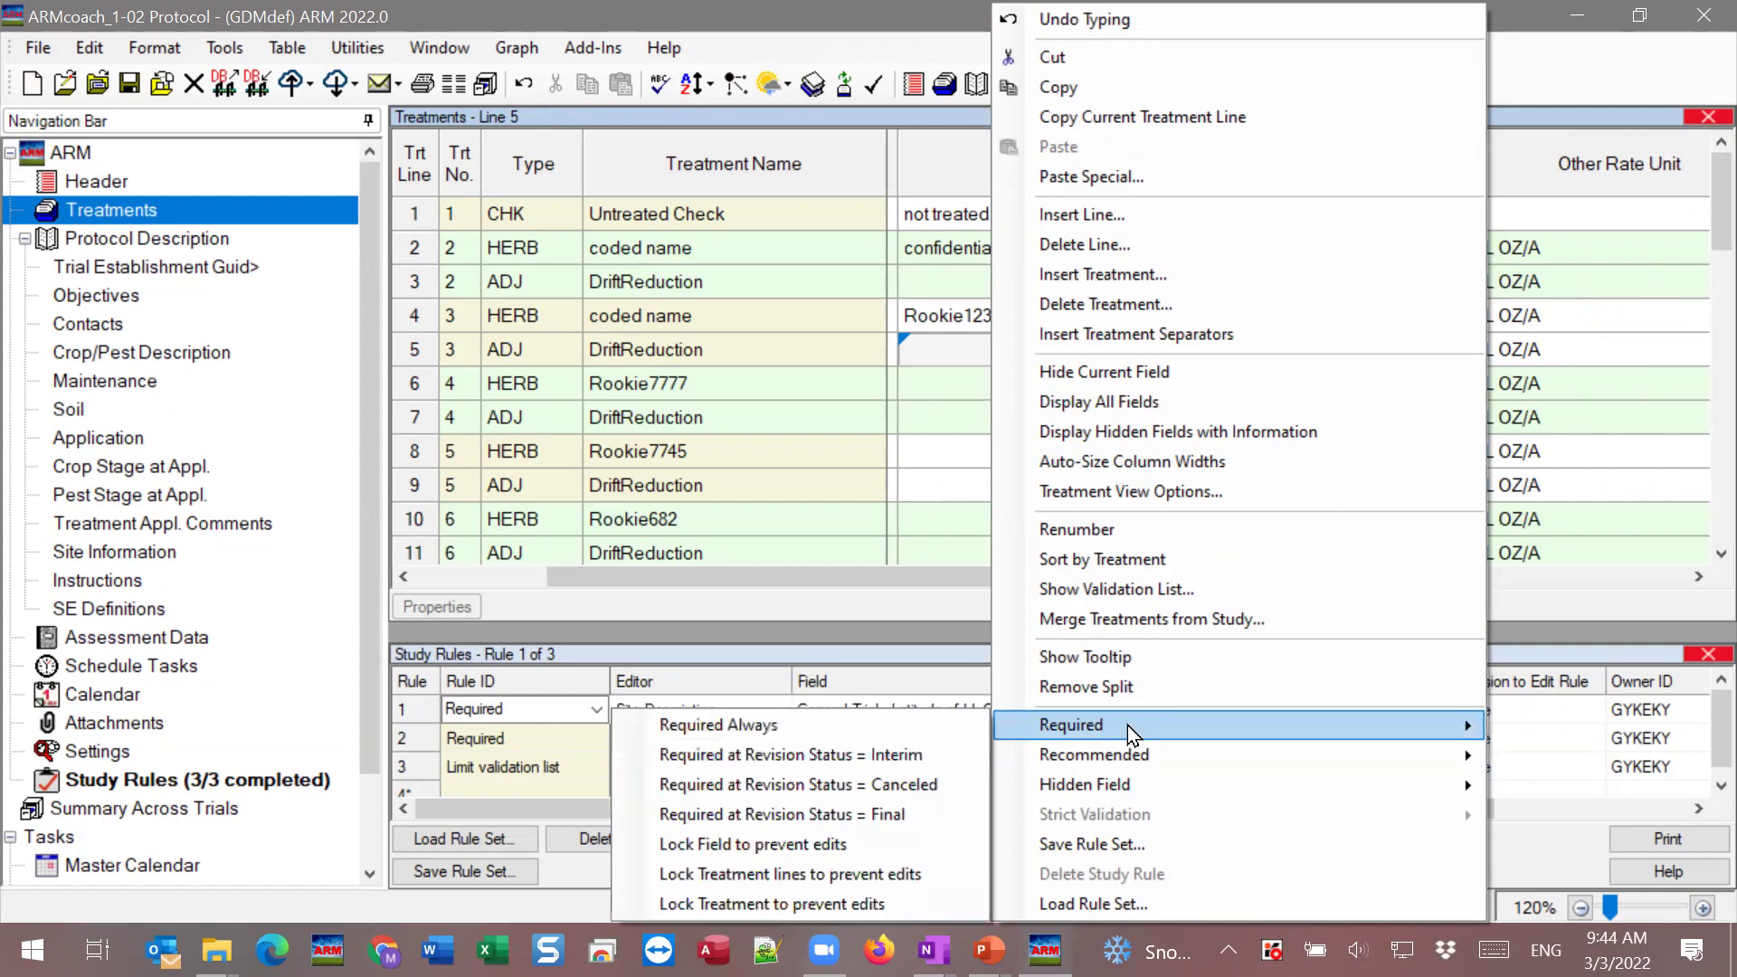
{"action": "mouse_move", "coordinate": [1128, 796]}
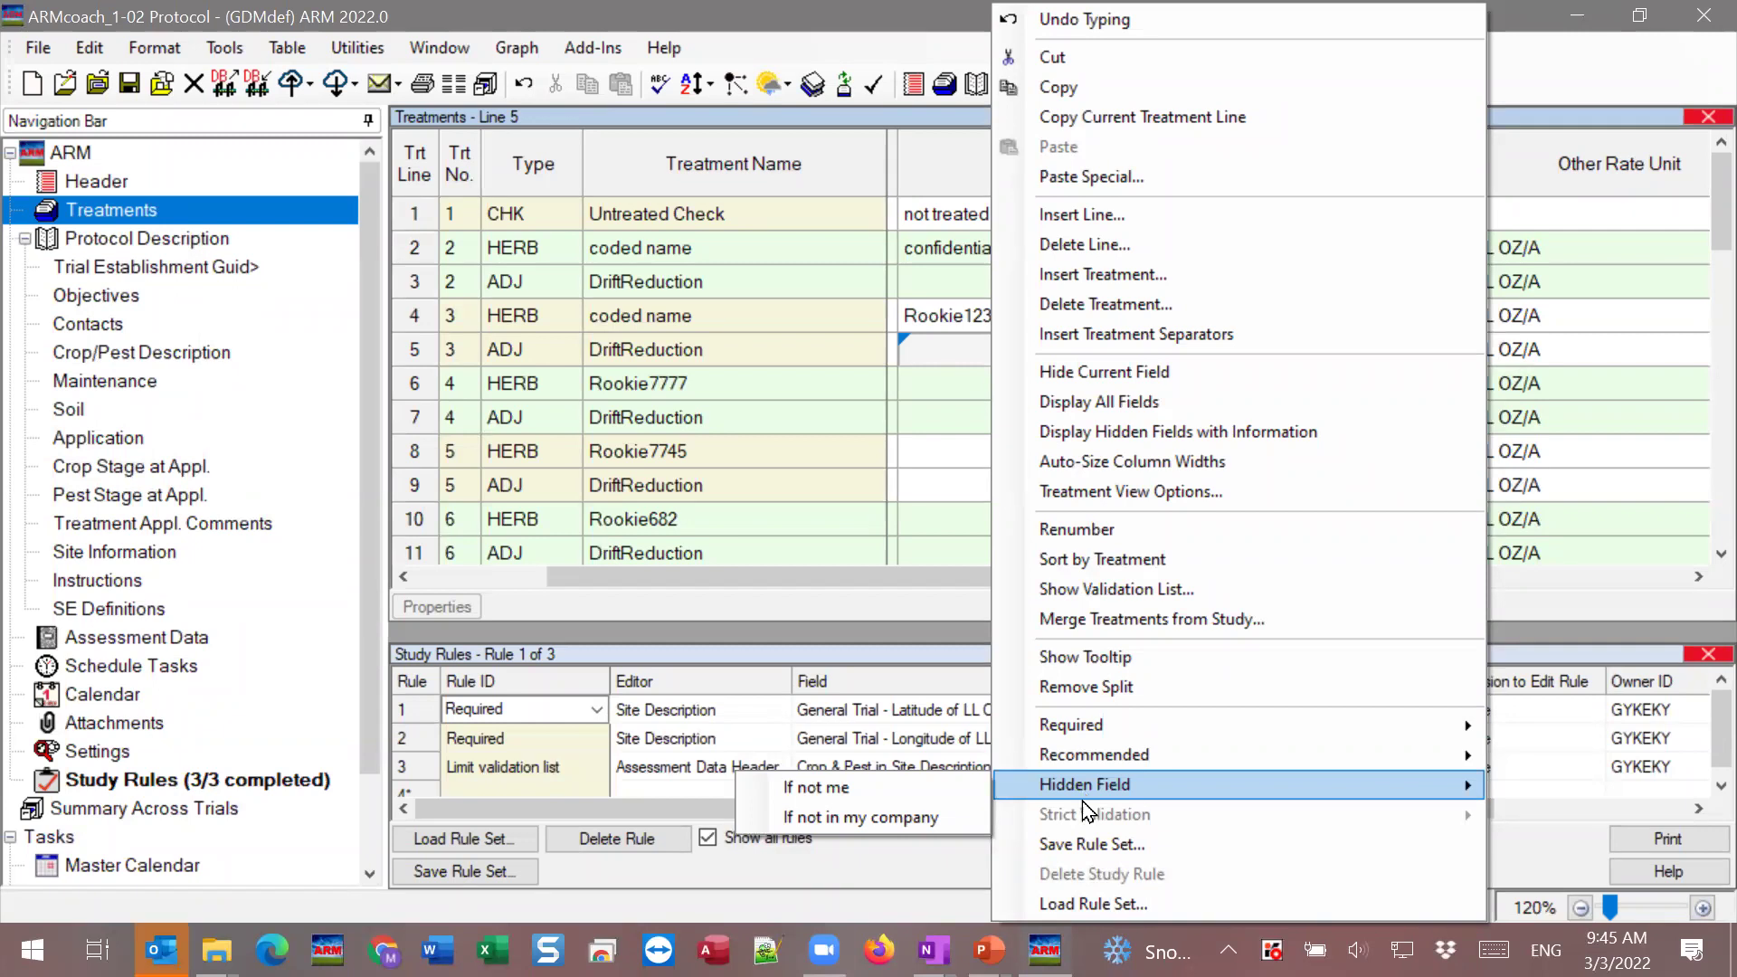
{"action": "left_click", "coordinate": [934, 356]}
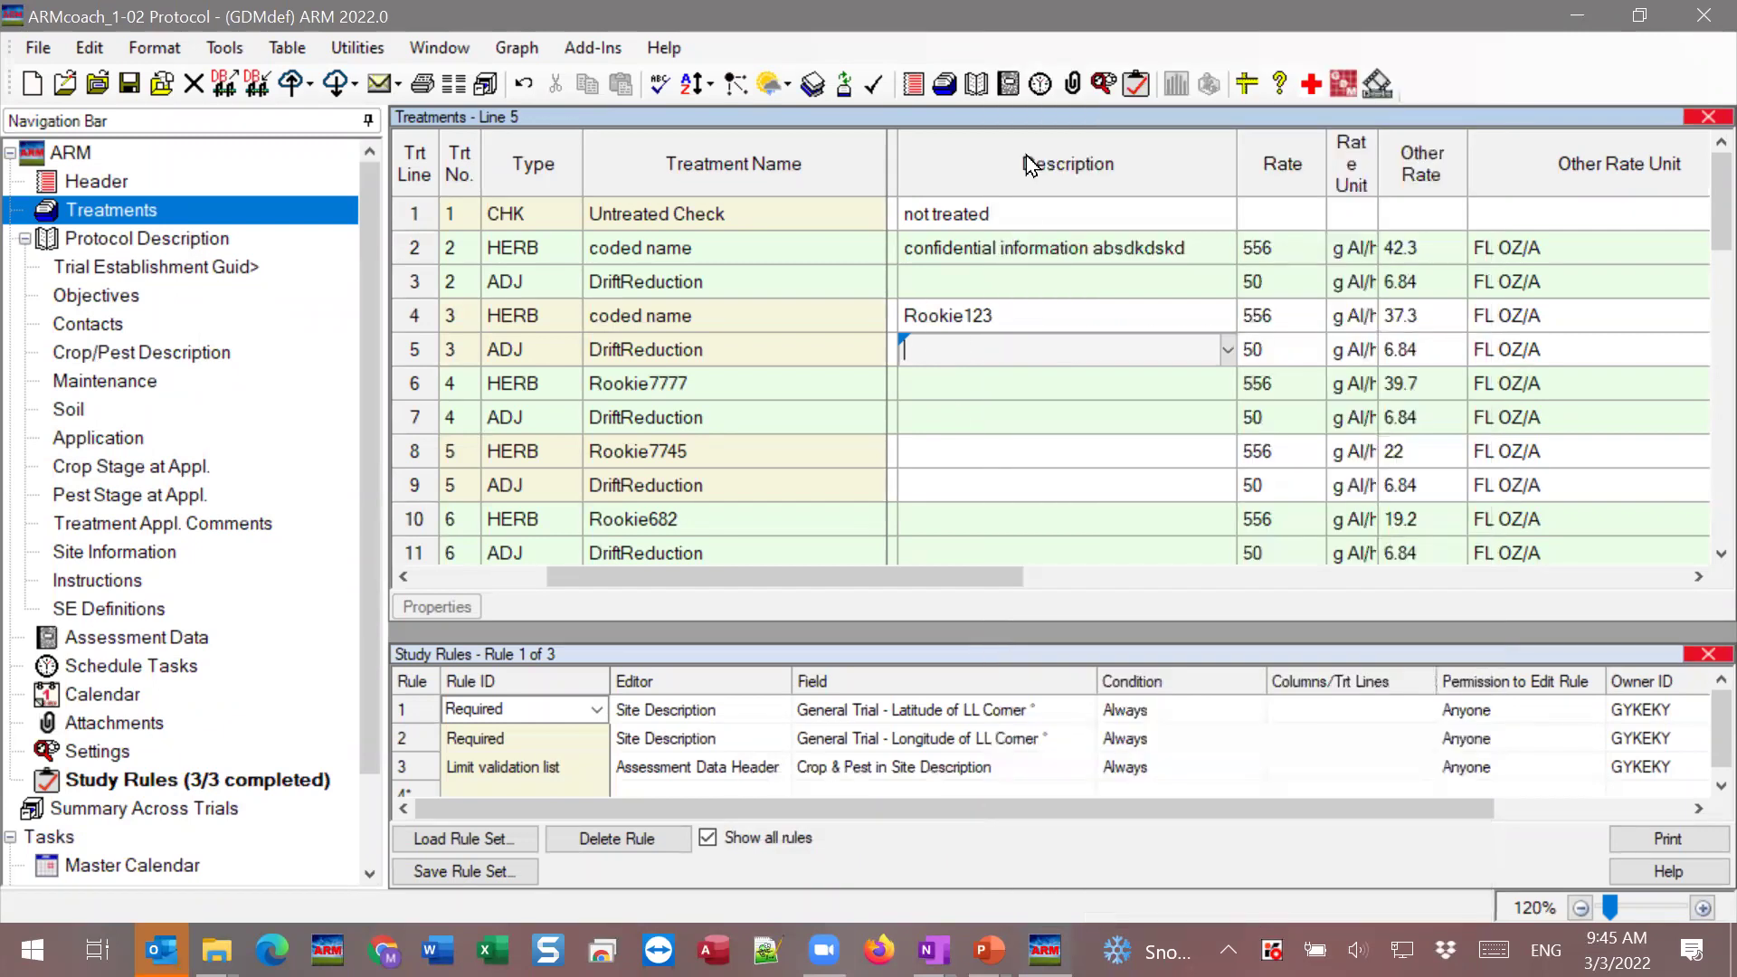
Add a Hidden Field study rule to the treatments' Description field with the condition "If not in my company".
{"action": "right_click", "coordinate": [1147, 355]}
{"action": "mouse_move", "coordinate": [1242, 757]}
{"action": "mouse_move", "coordinate": [1240, 789]}
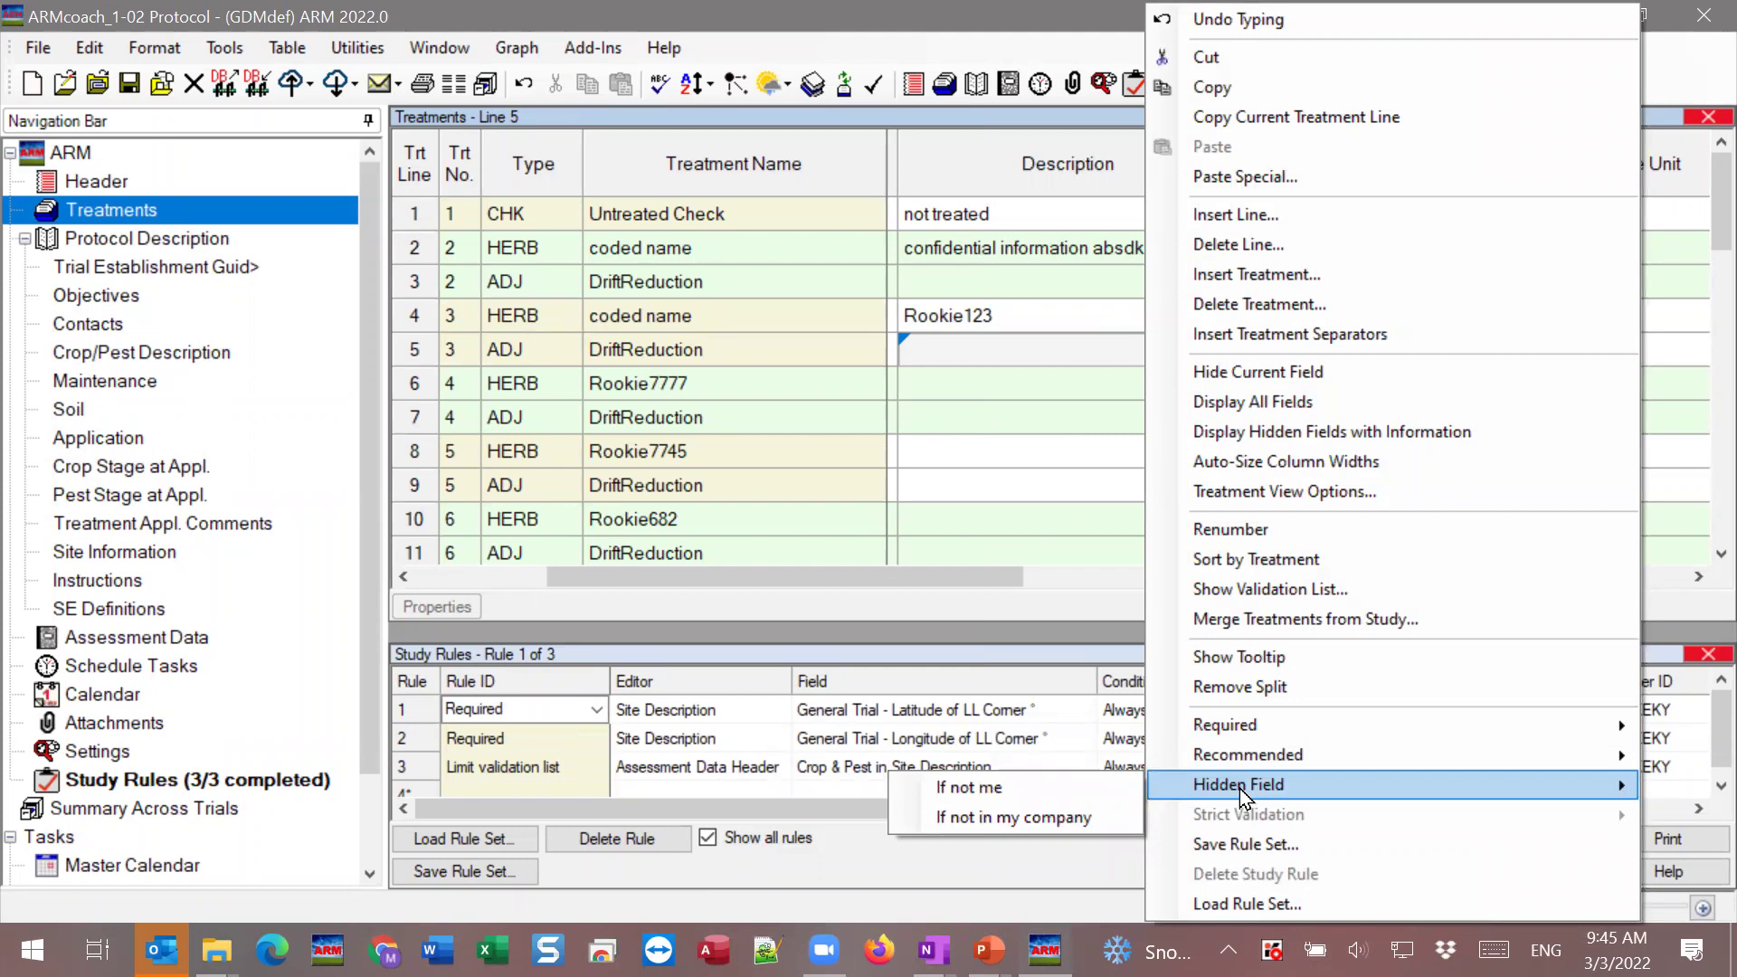
{"action": "left_click", "coordinate": [987, 817]}
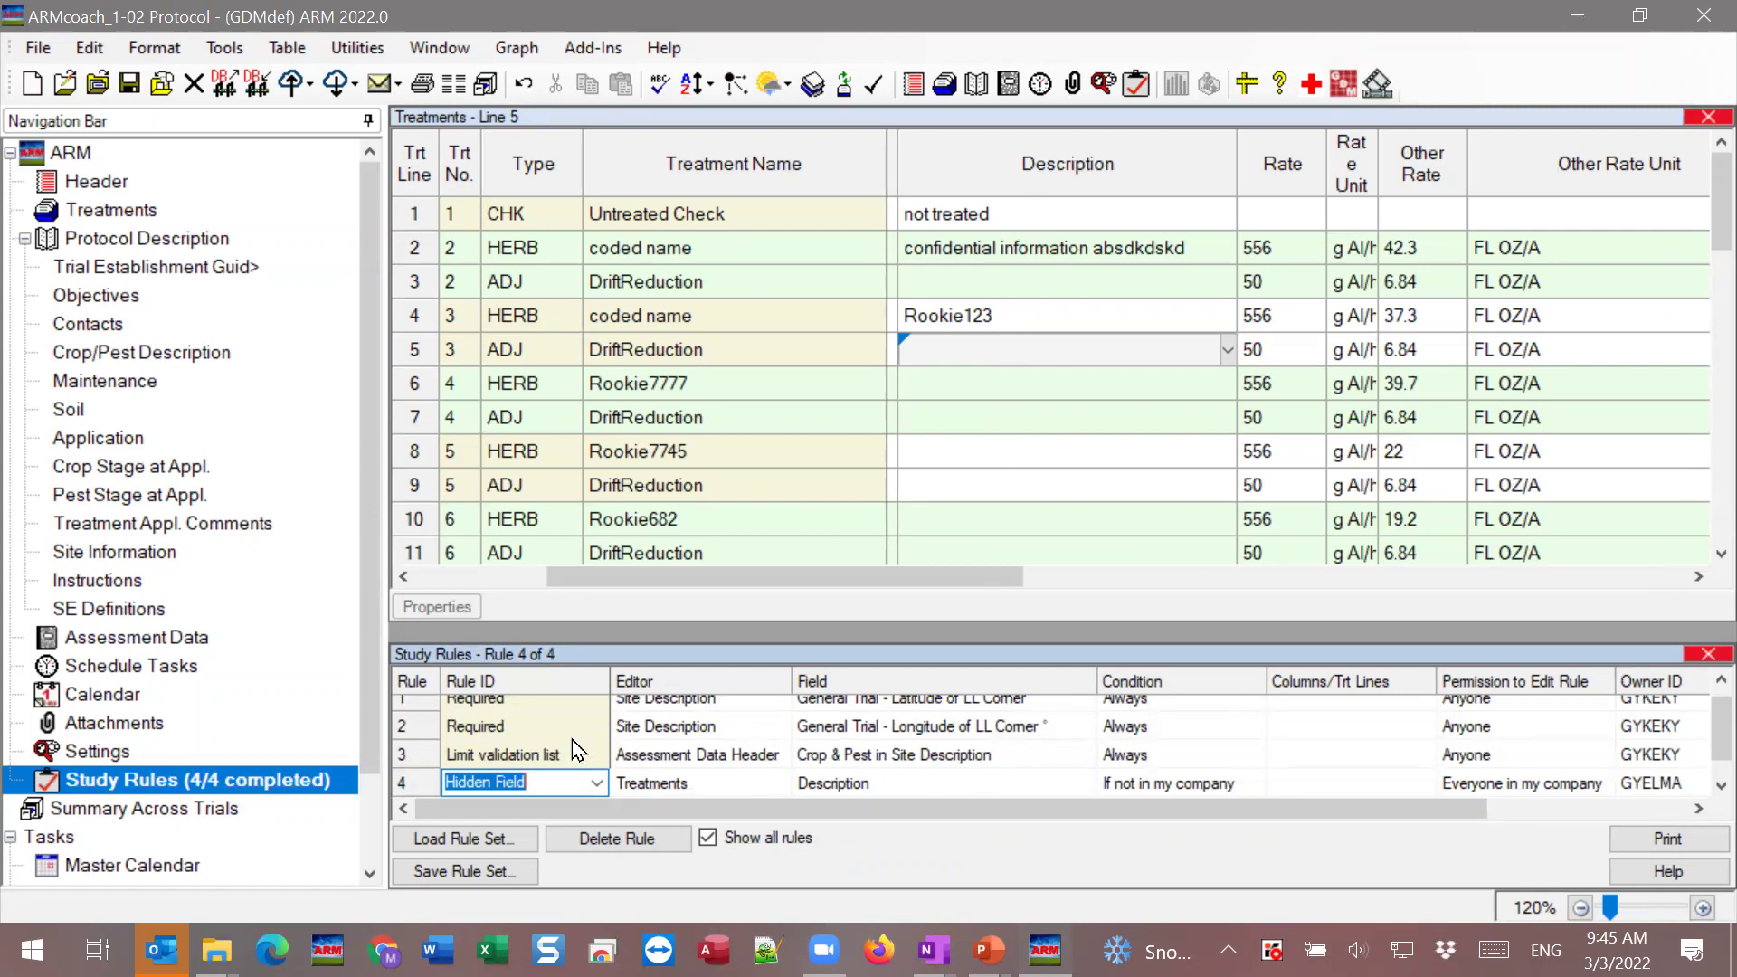
Review the treatment descriptions and the Hidden Field rule's field, condition and owner ID.
{"action": "left_click", "coordinate": [1017, 220]}
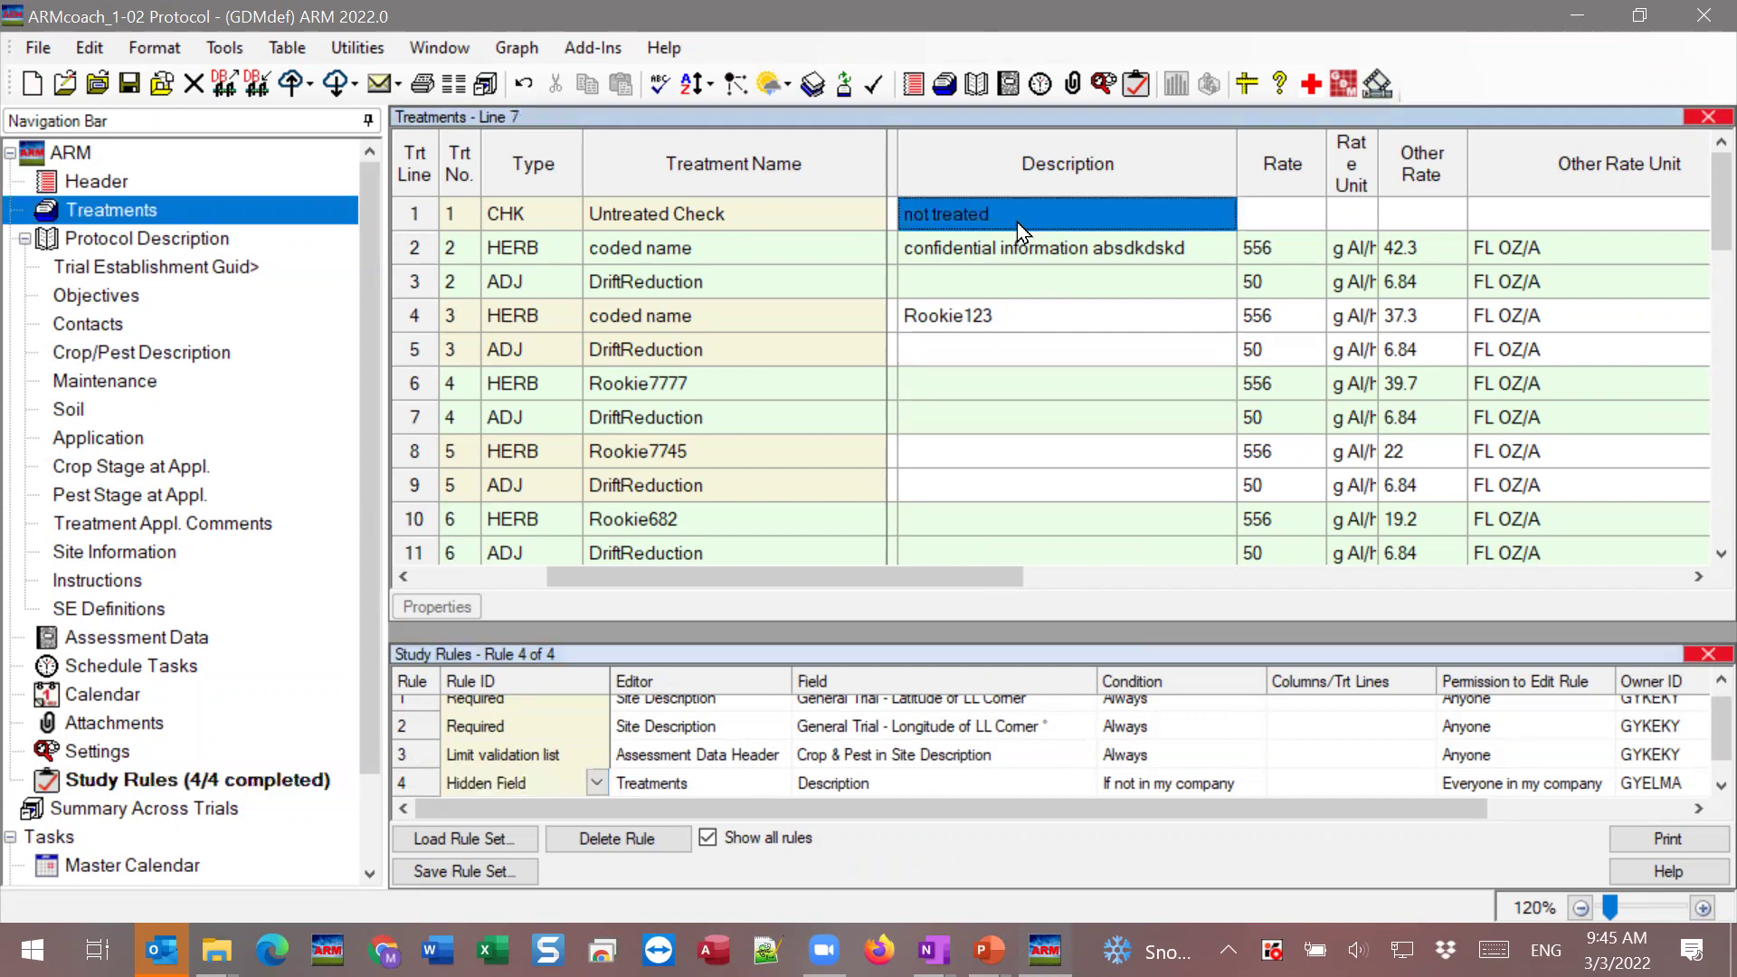
{"action": "left_click", "coordinate": [1339, 354]}
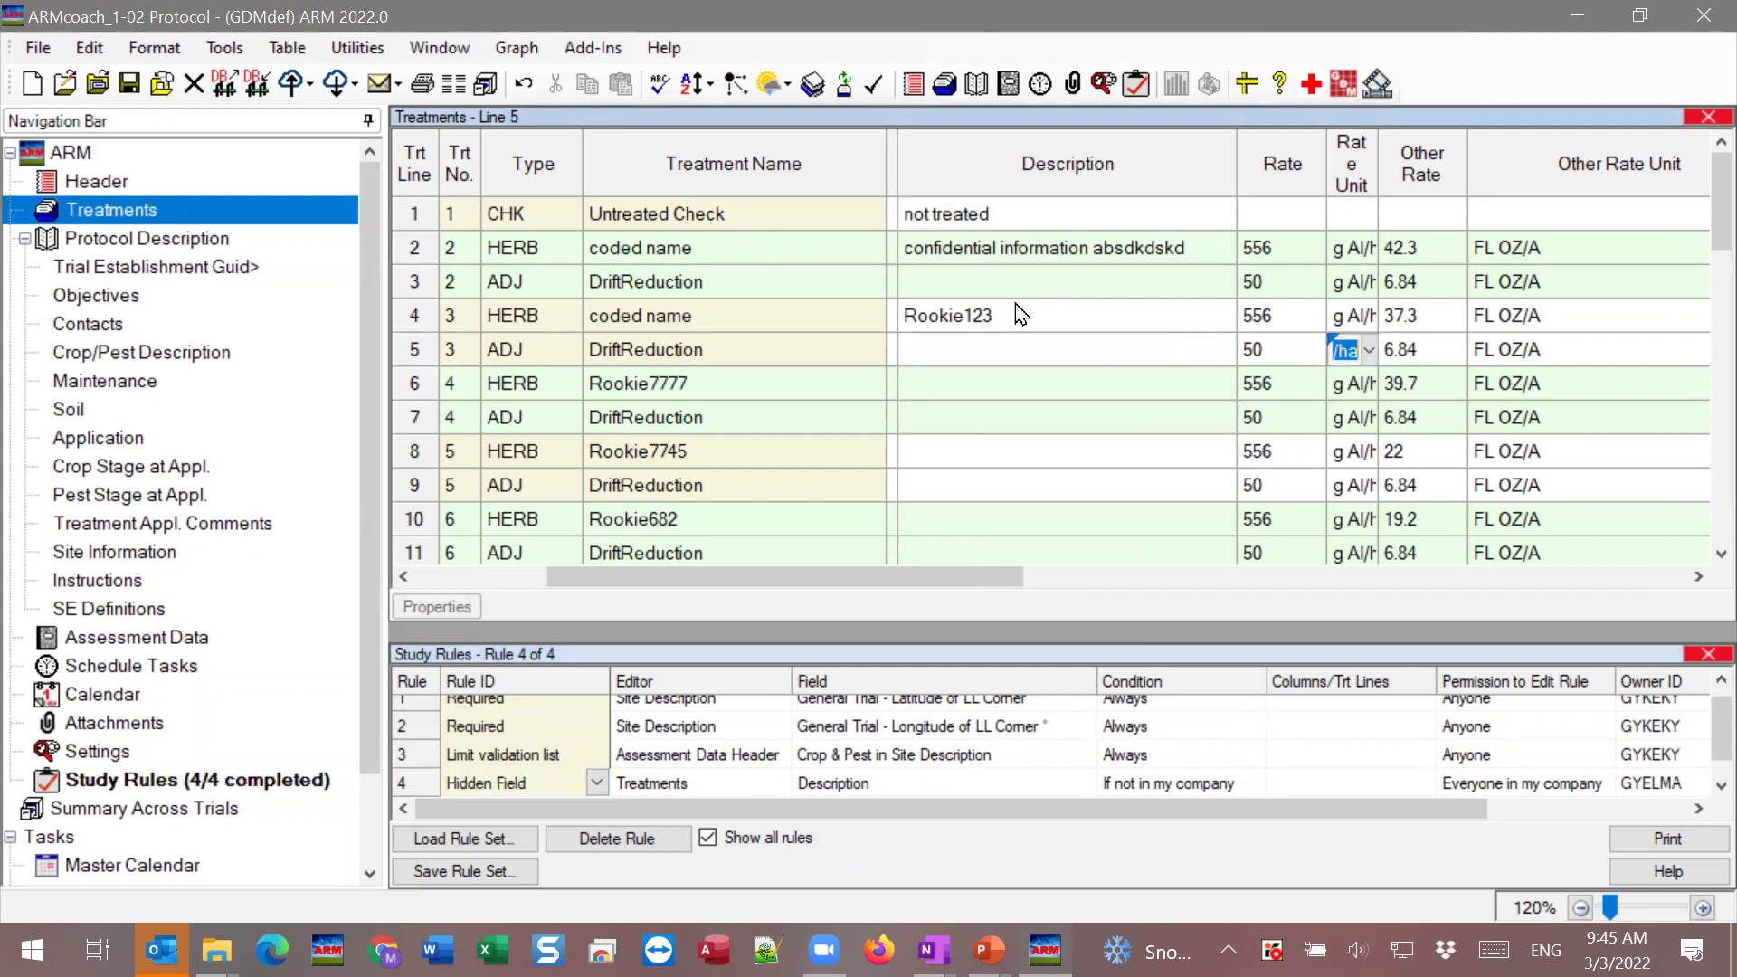
{"action": "left_click", "coordinate": [1016, 316]}
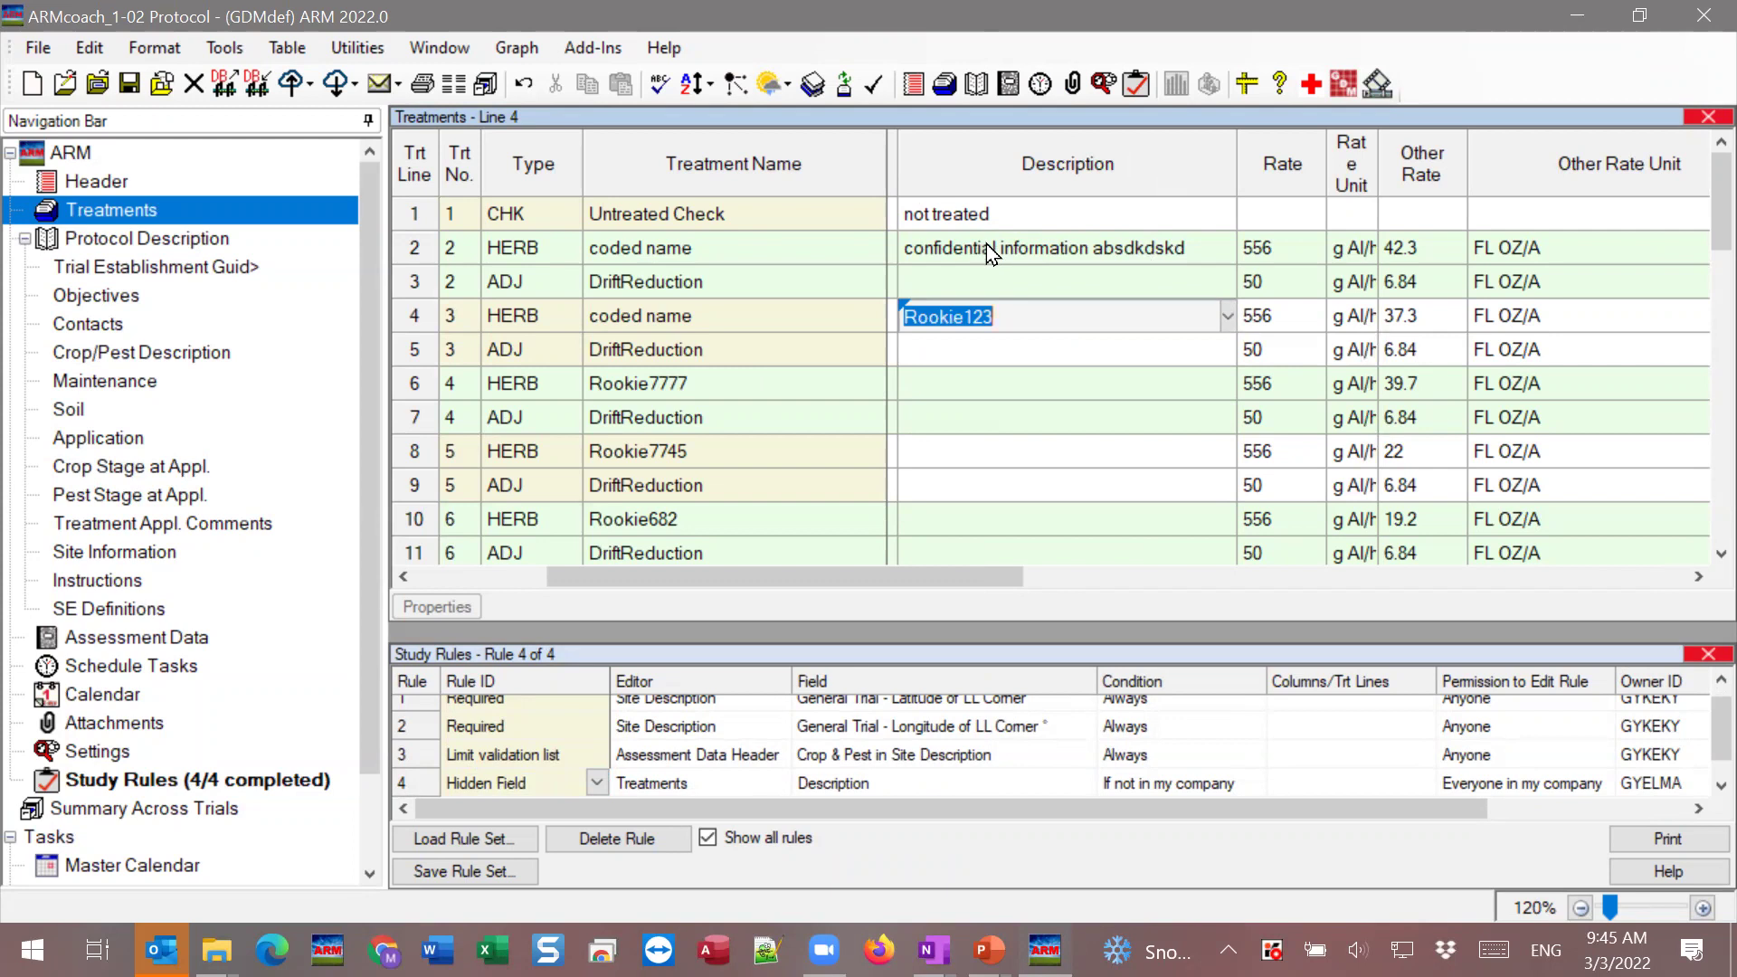
{"action": "left_click", "coordinate": [409, 781]}
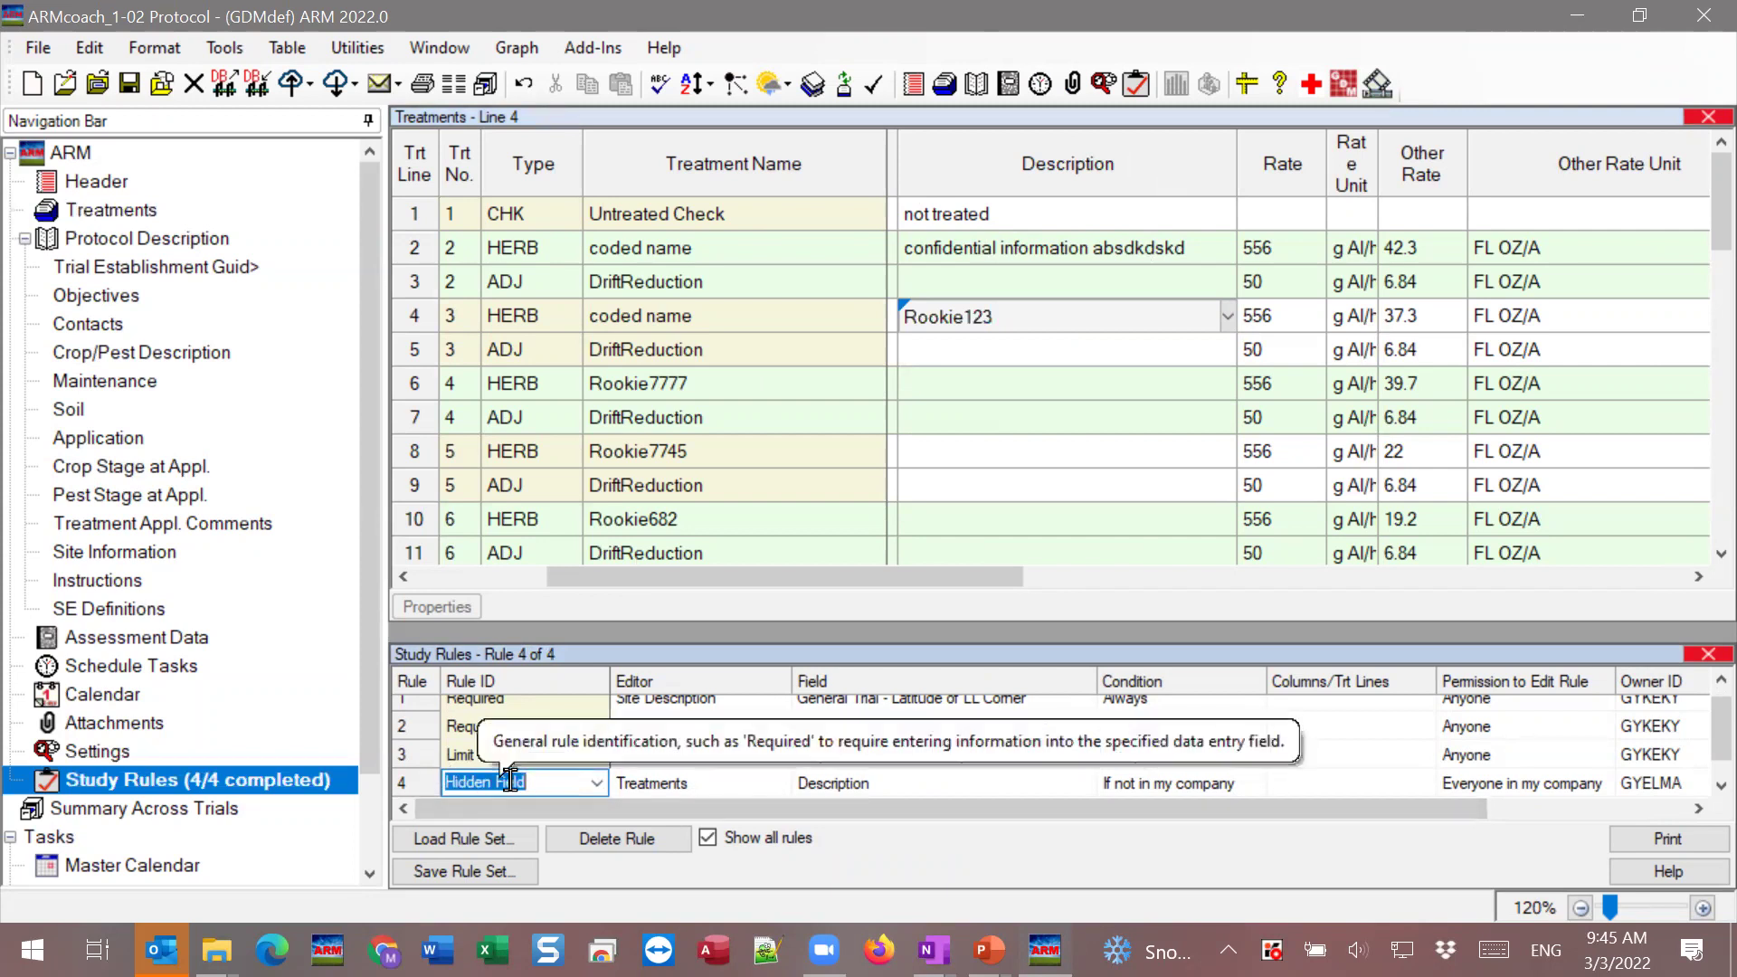
{"action": "left_click", "coordinate": [894, 785]}
{"action": "left_click", "coordinate": [894, 785]}
{"action": "left_click", "coordinate": [896, 783]}
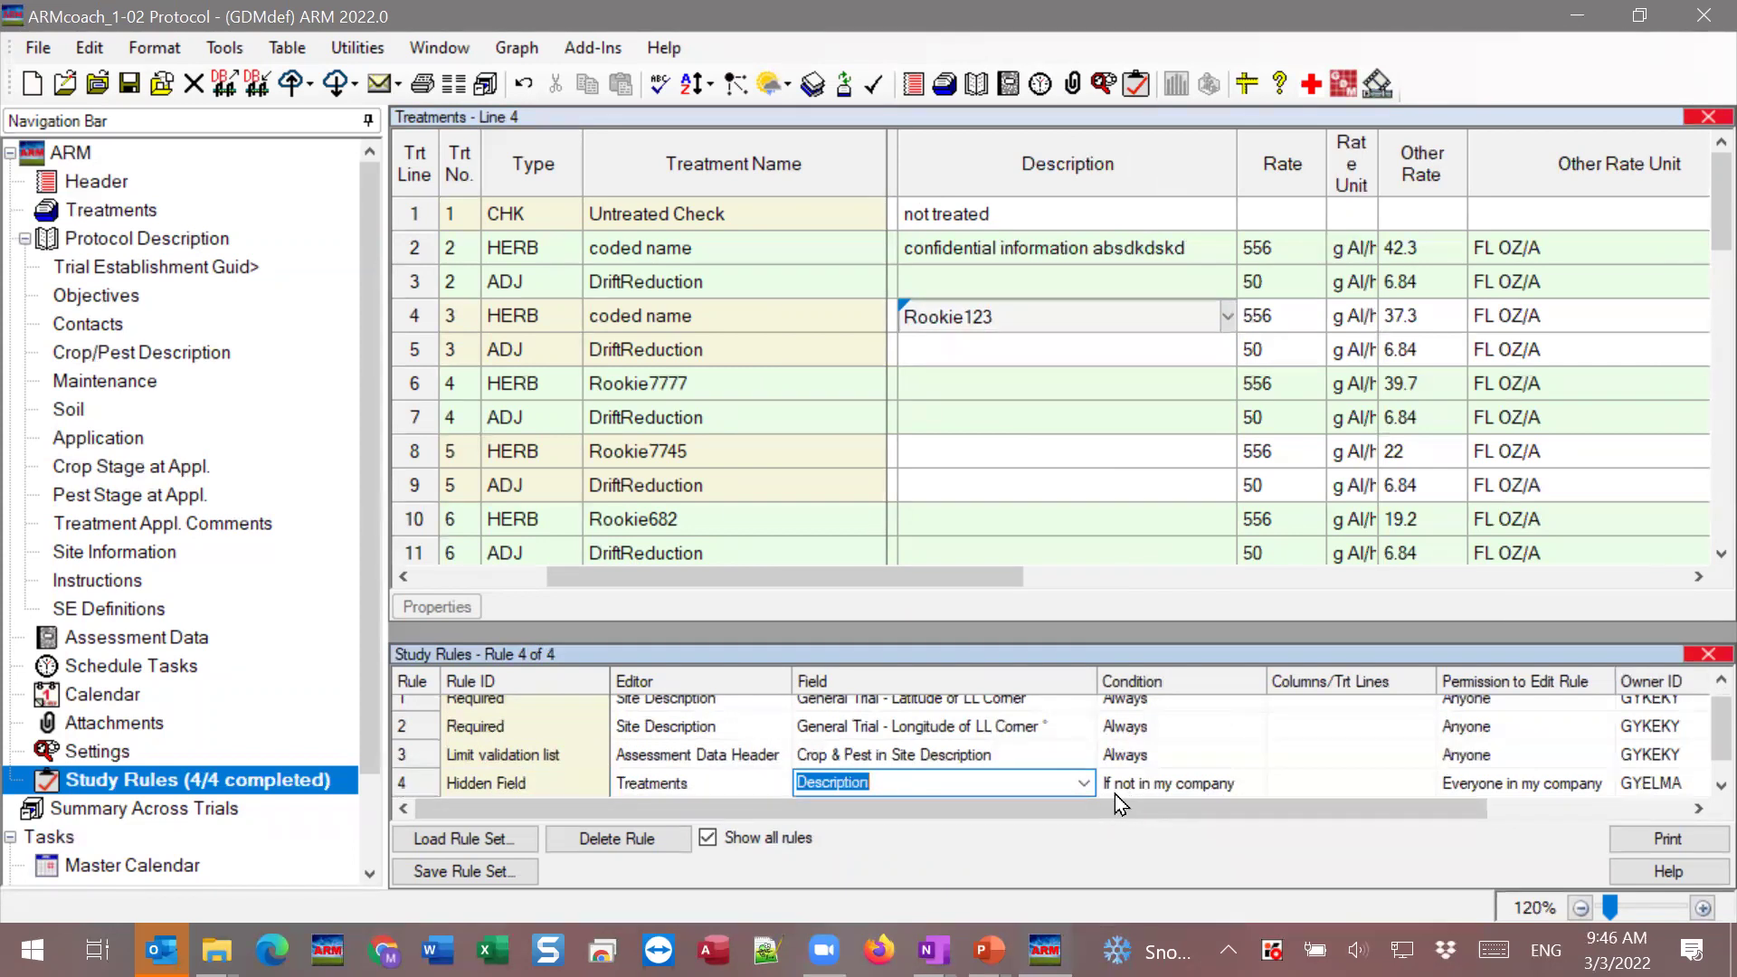
{"action": "left_click", "coordinate": [1217, 785]}
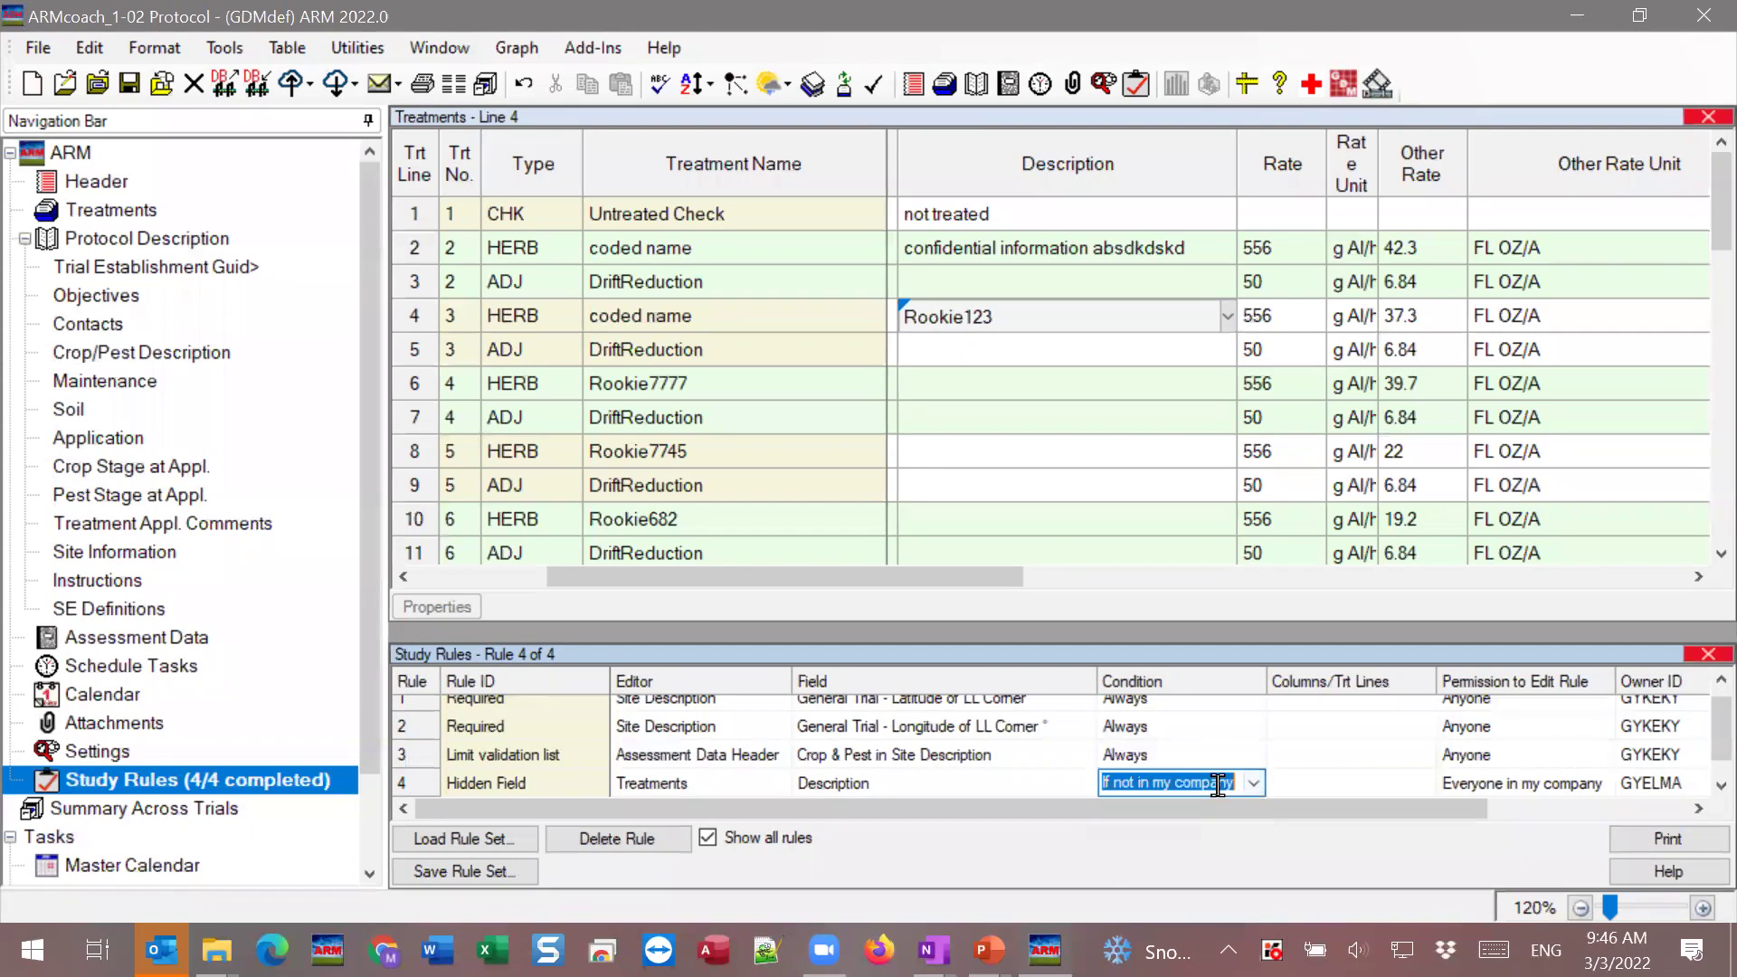
{"action": "left_click", "coordinate": [1655, 789]}
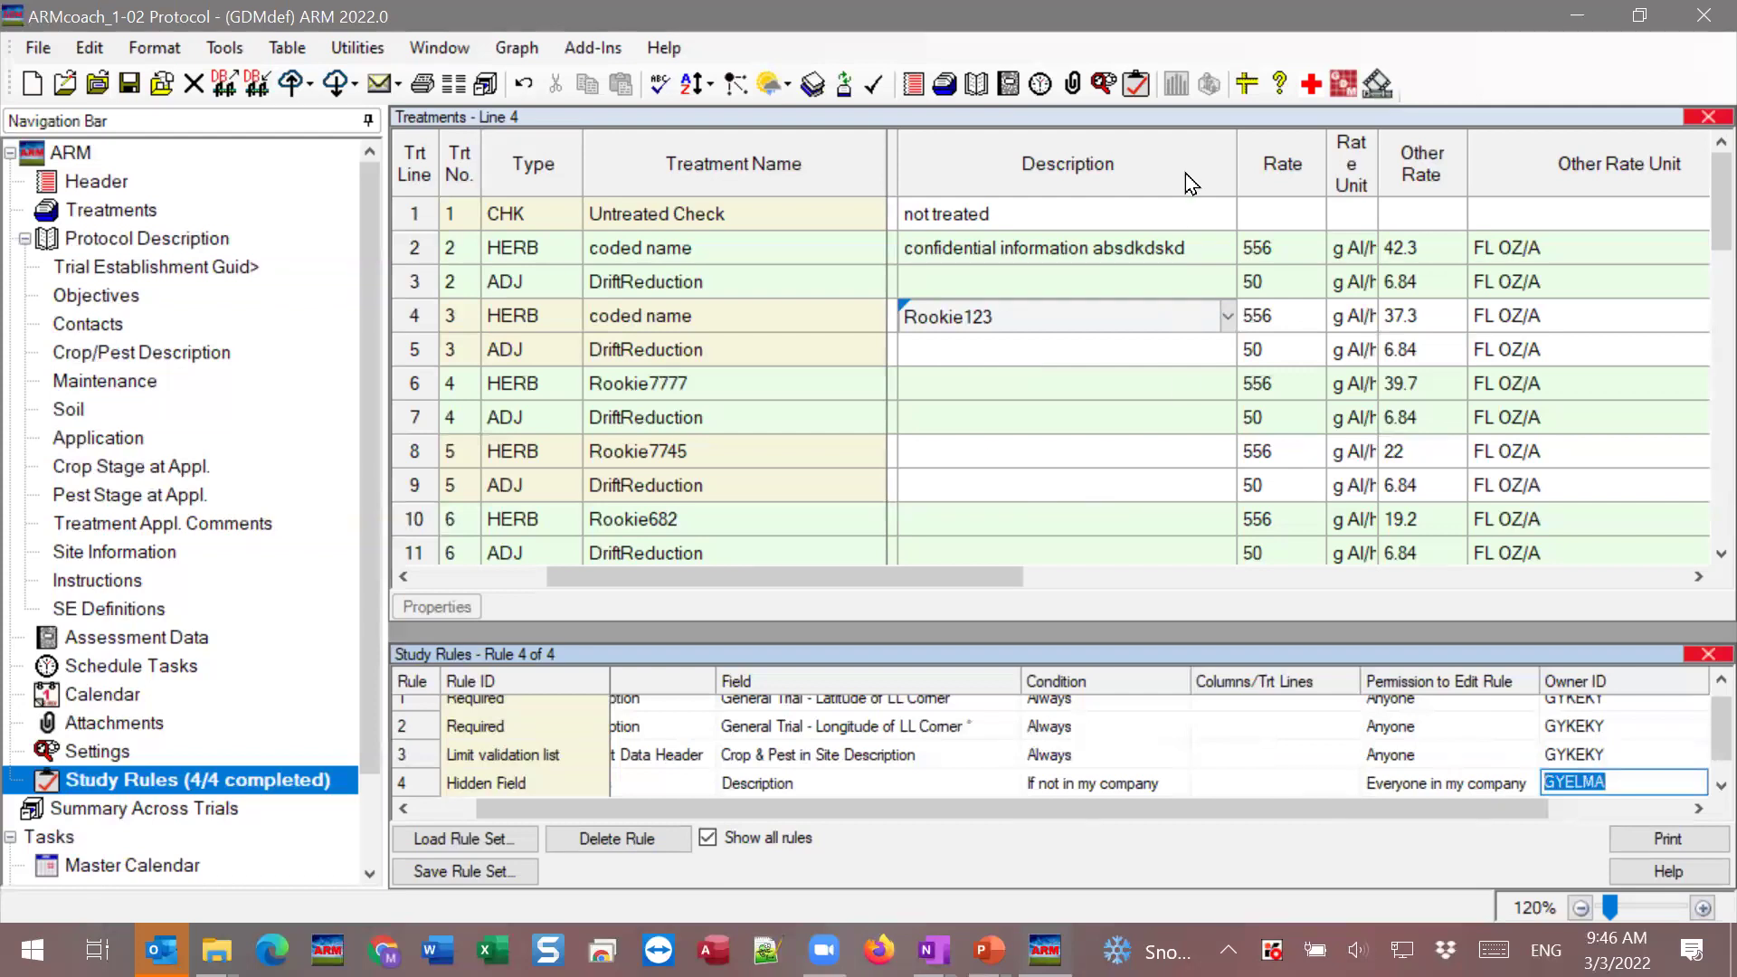
Save the protocol with its new study rule and close the program.
{"action": "left_click", "coordinate": [1091, 390]}
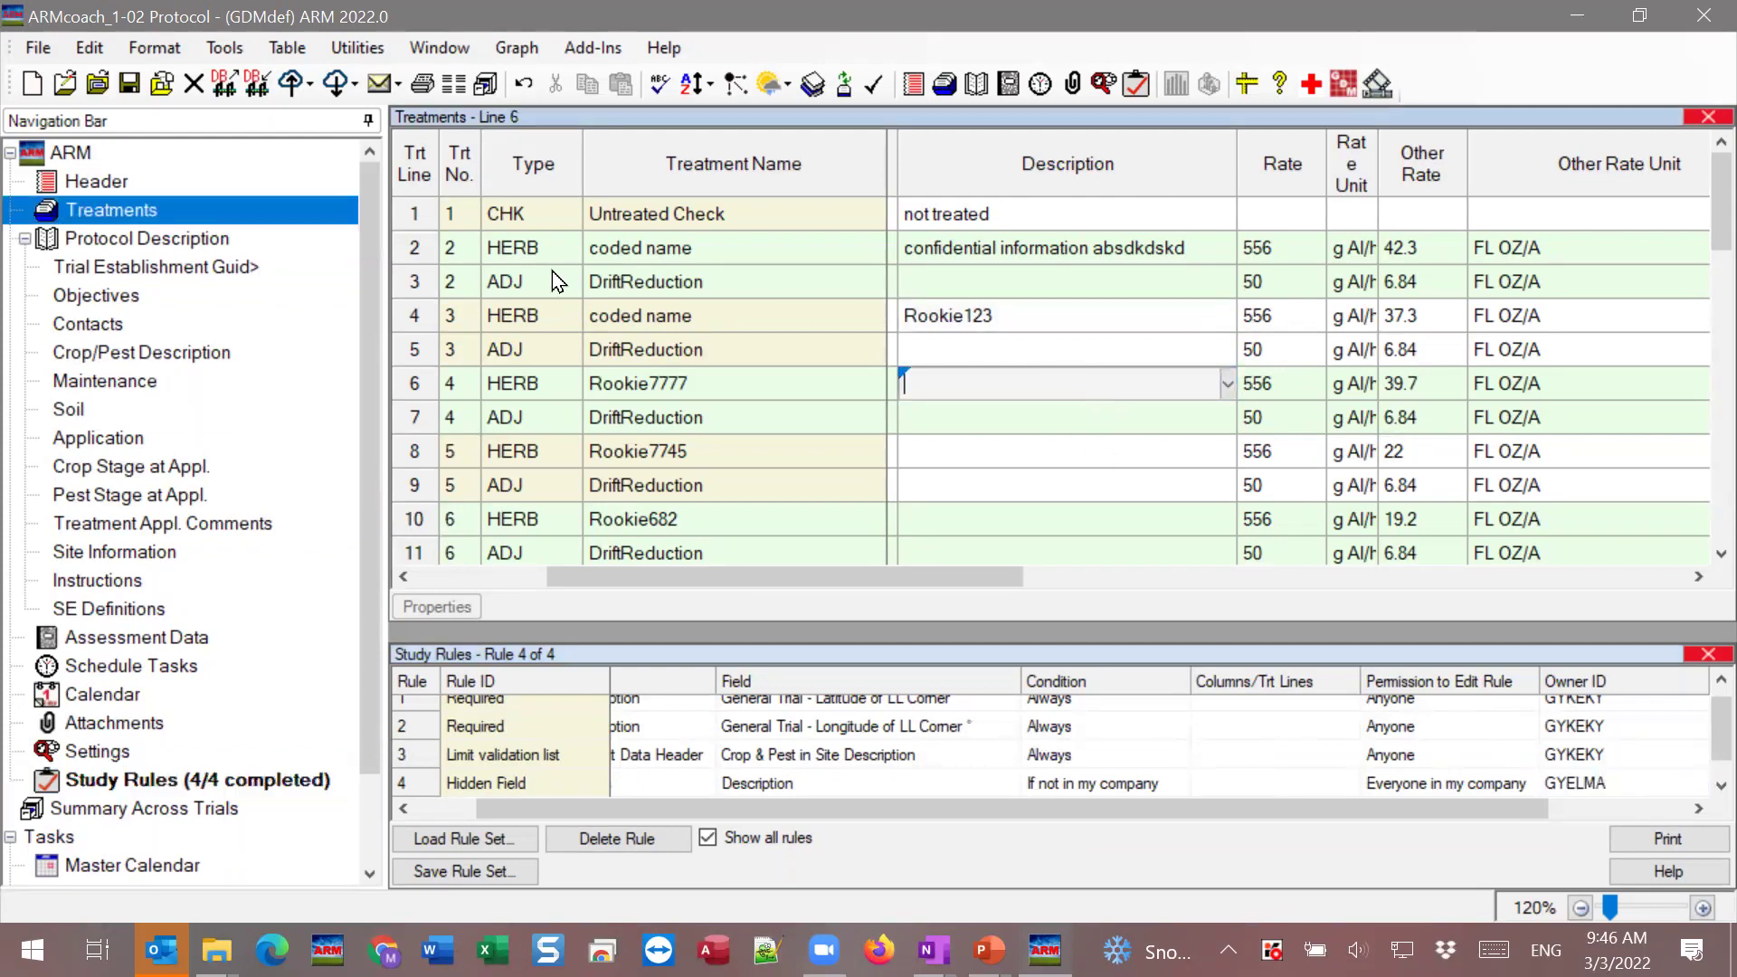
{"action": "left_click", "coordinate": [131, 83]}
{"action": "left_click", "coordinate": [1703, 16]}
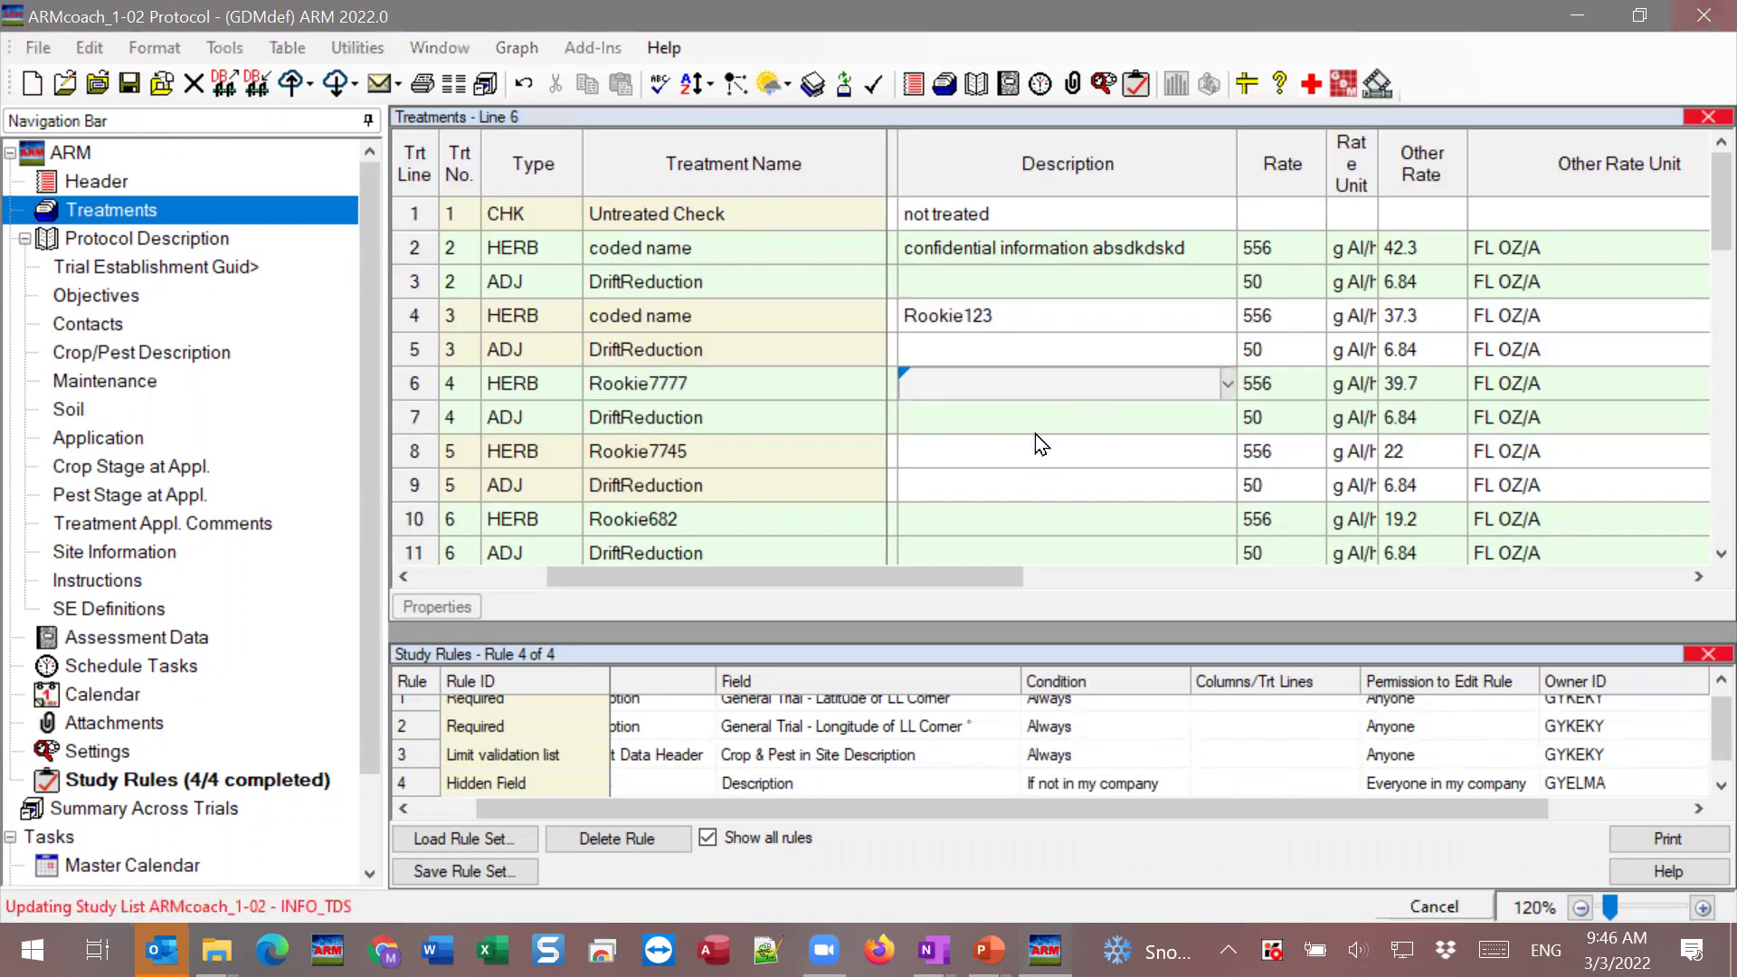
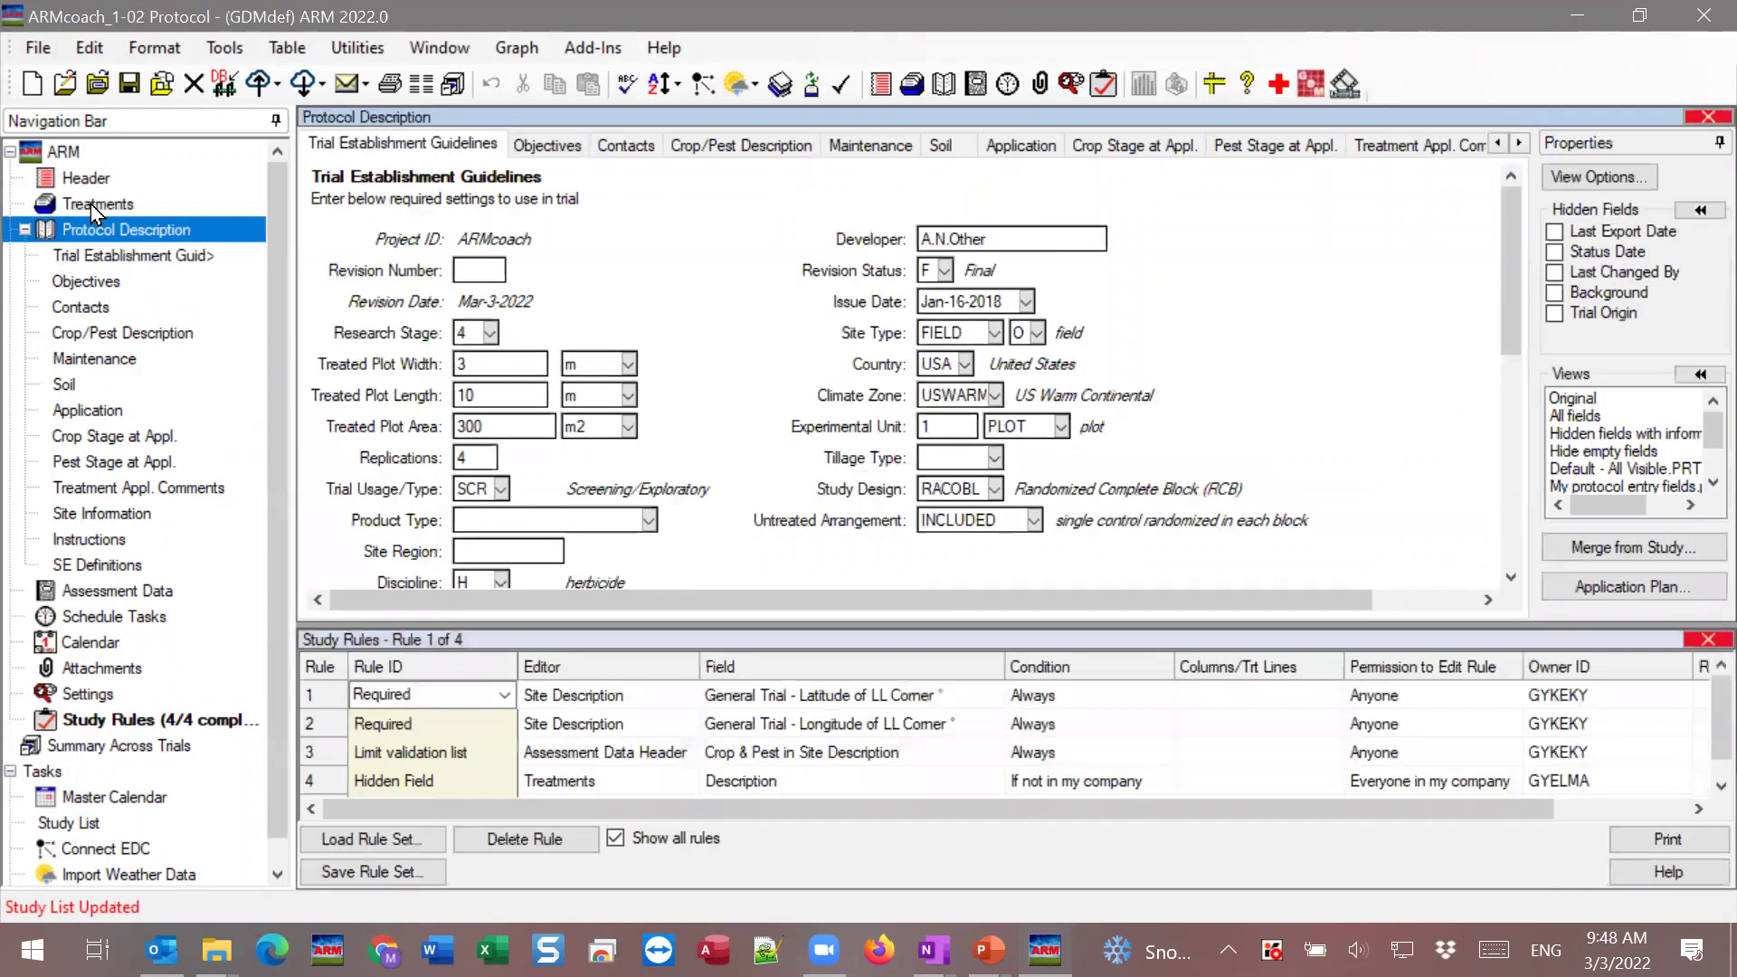
Check the treatments of the reopened ARMcoach_1-02 protocol and inspect the Hidden Field rule's condition.
{"action": "left_click", "coordinate": [96, 207]}
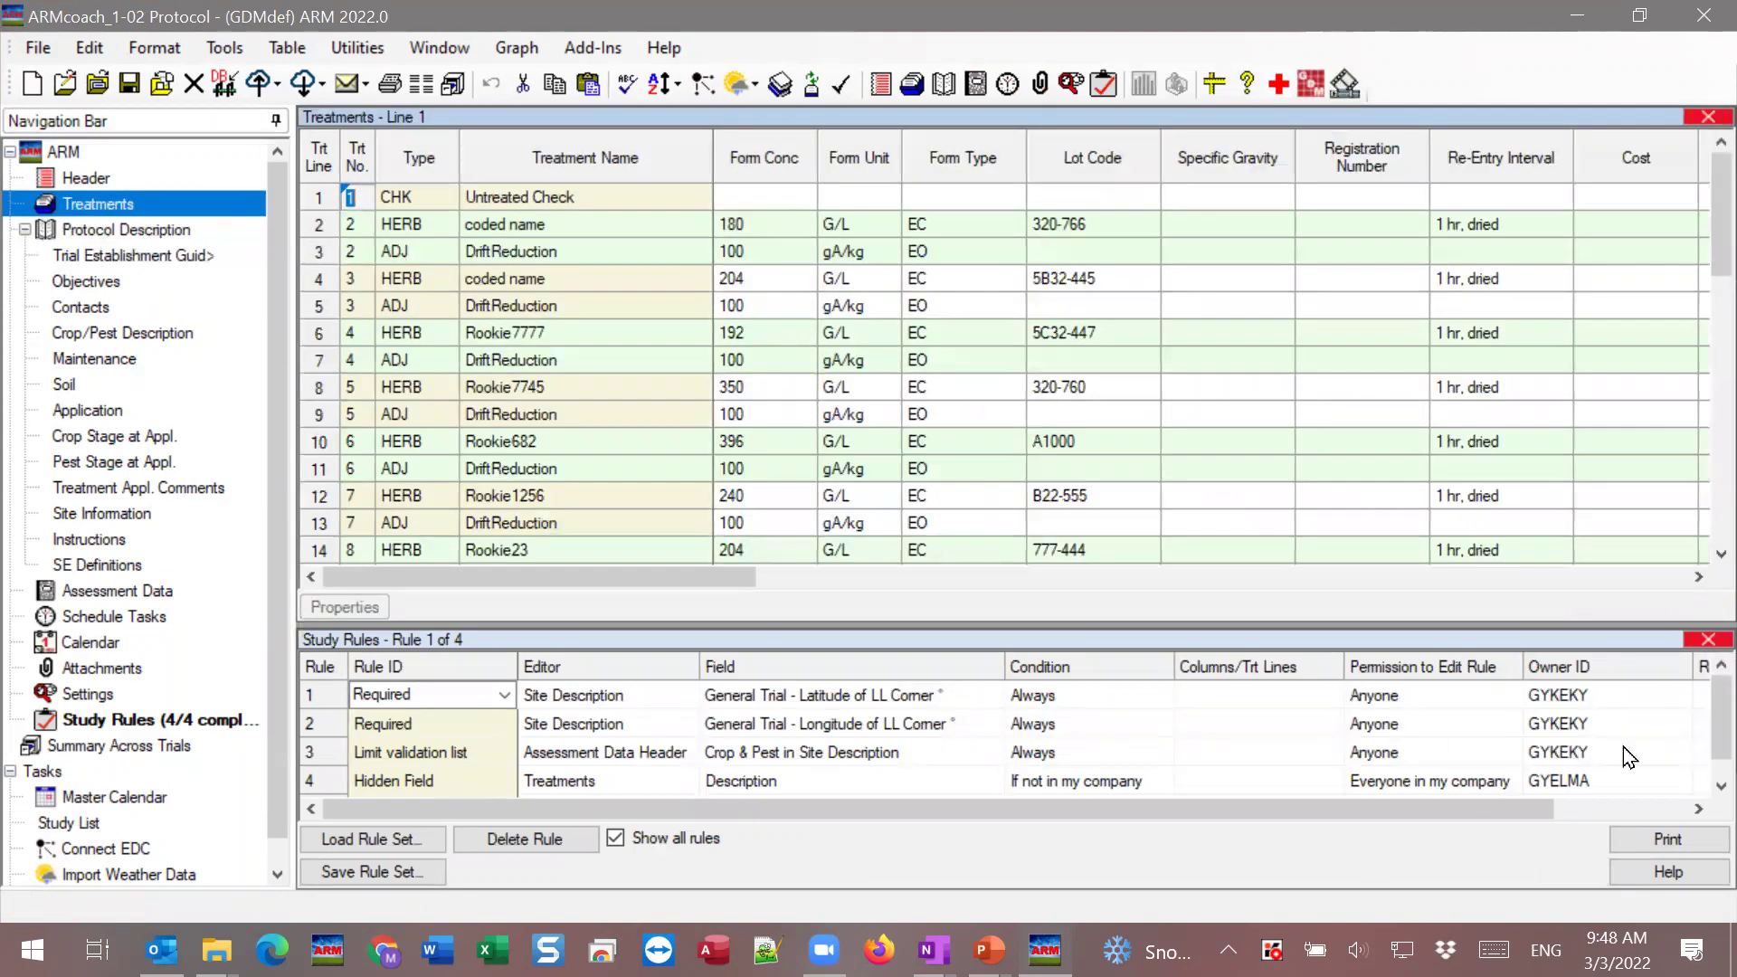
{"action": "left_click", "coordinate": [688, 783]}
{"action": "left_click", "coordinate": [1126, 763]}
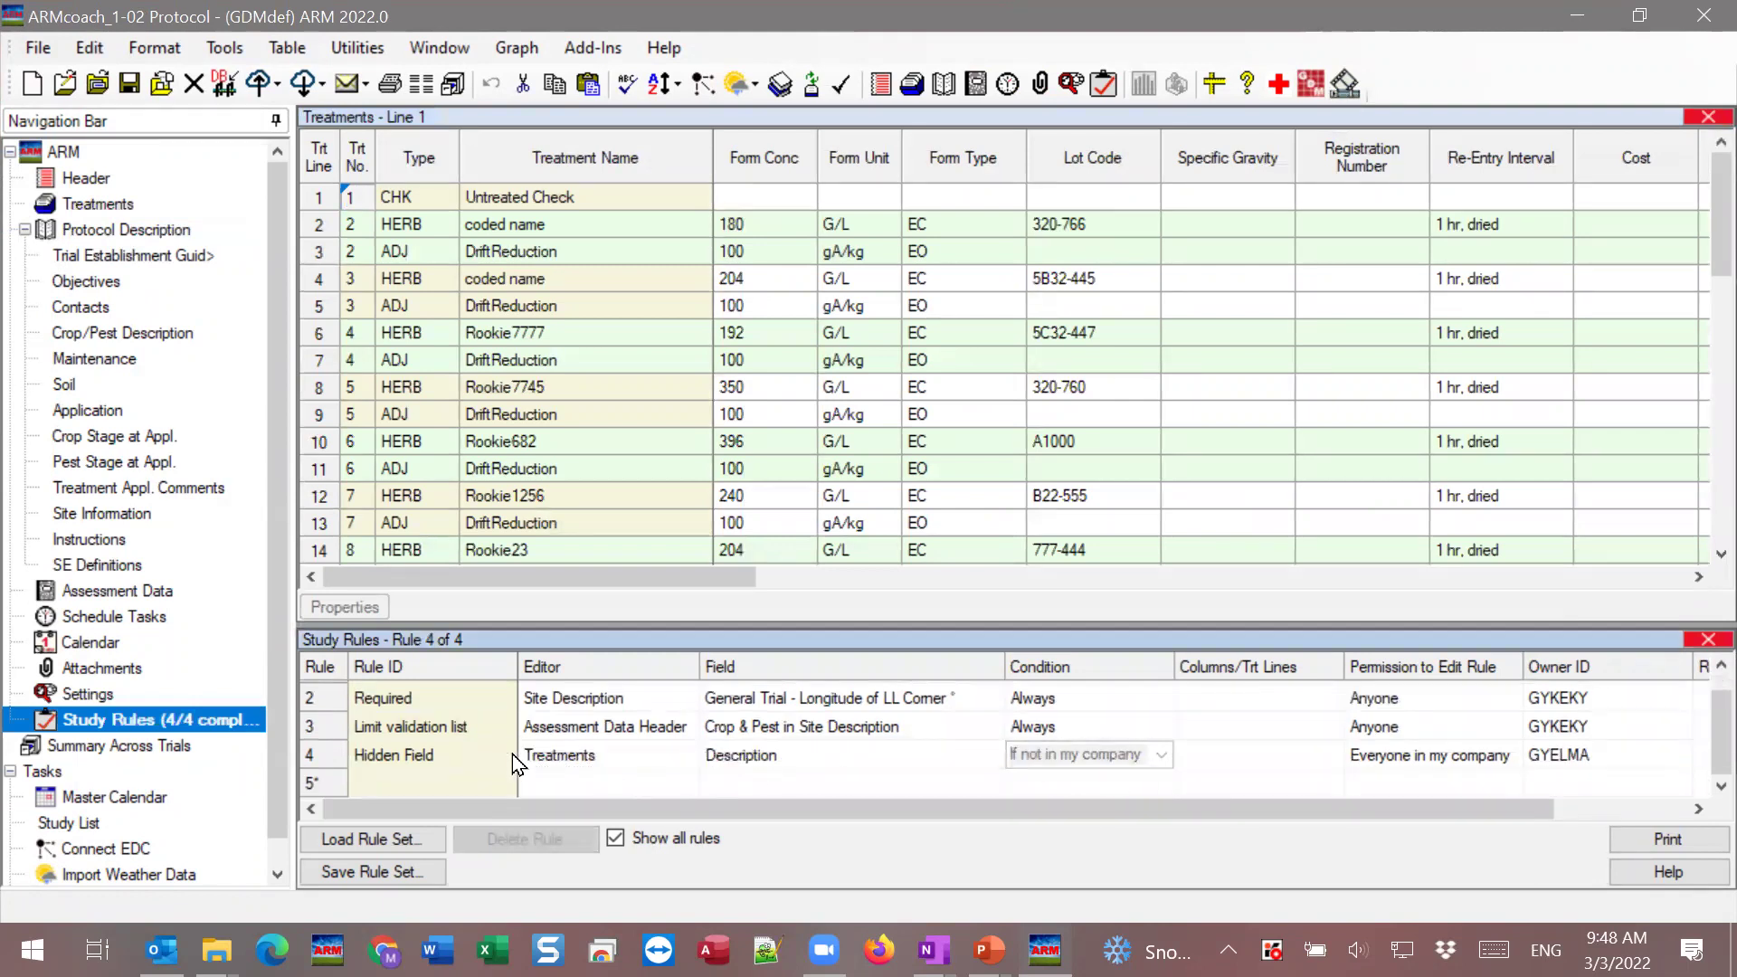
Apply the All fields view to the treatments and look through the columns for the Description field.
{"action": "left_click", "coordinate": [919, 256]}
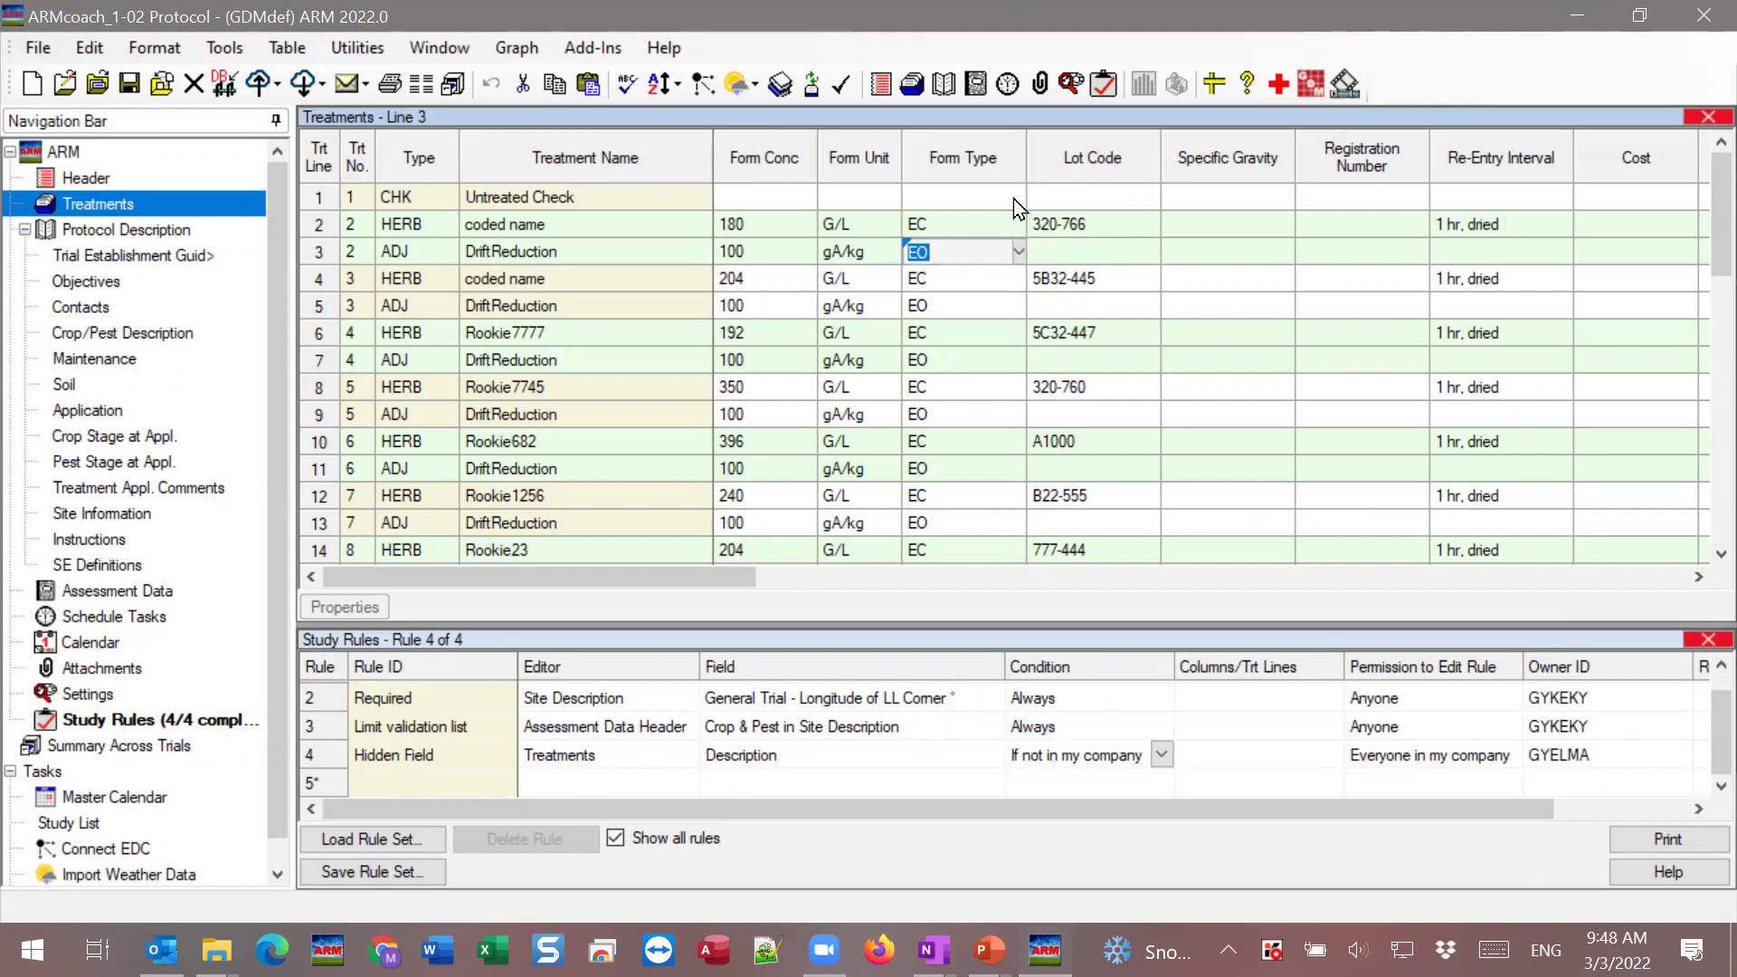
{"action": "mouse_move", "coordinate": [328, 601]}
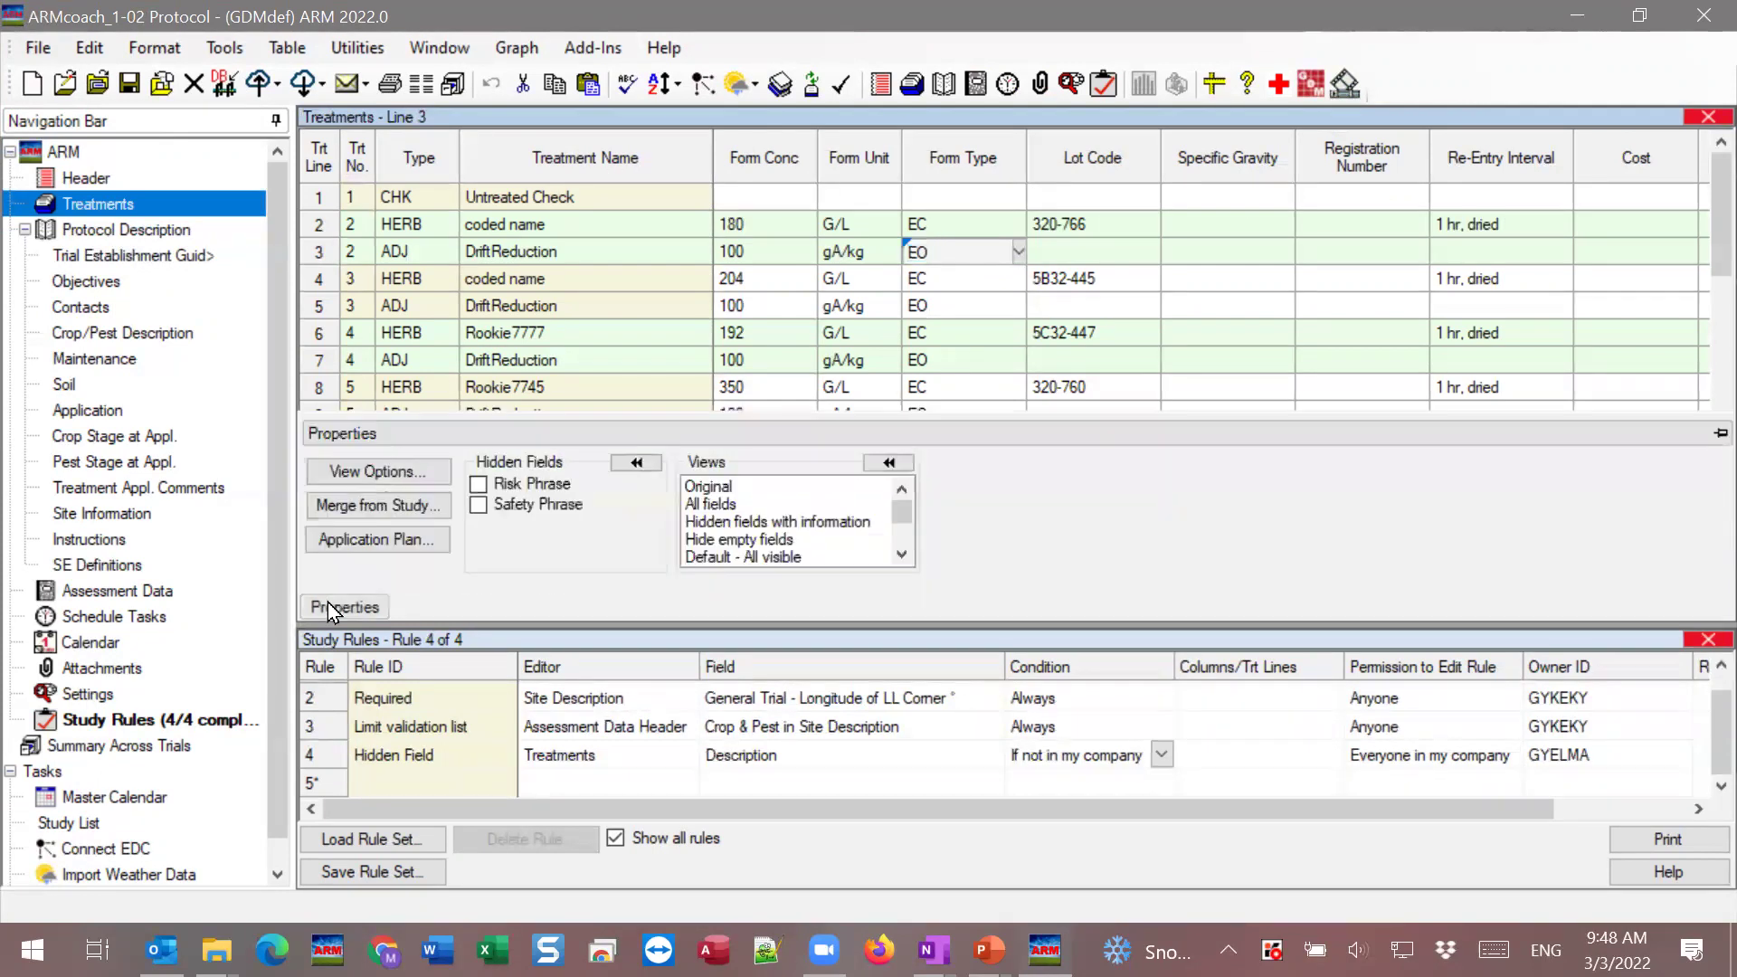
{"action": "left_click", "coordinate": [713, 504]}
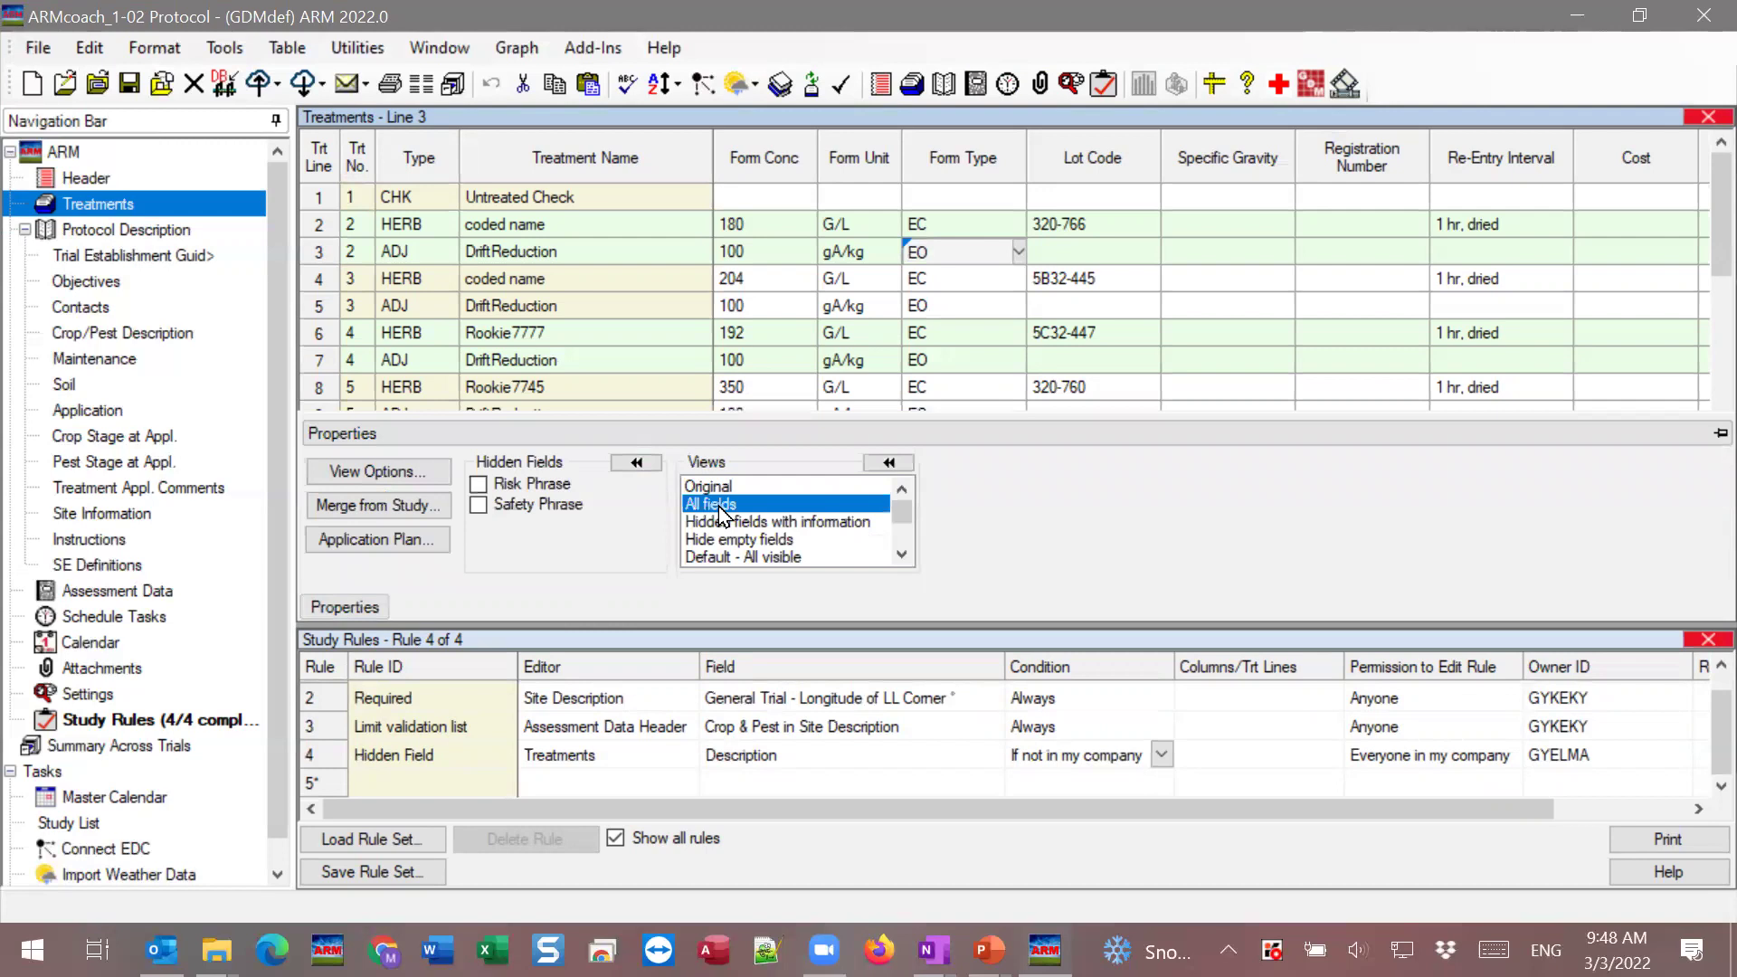
{"action": "left_click", "coordinate": [811, 315]}
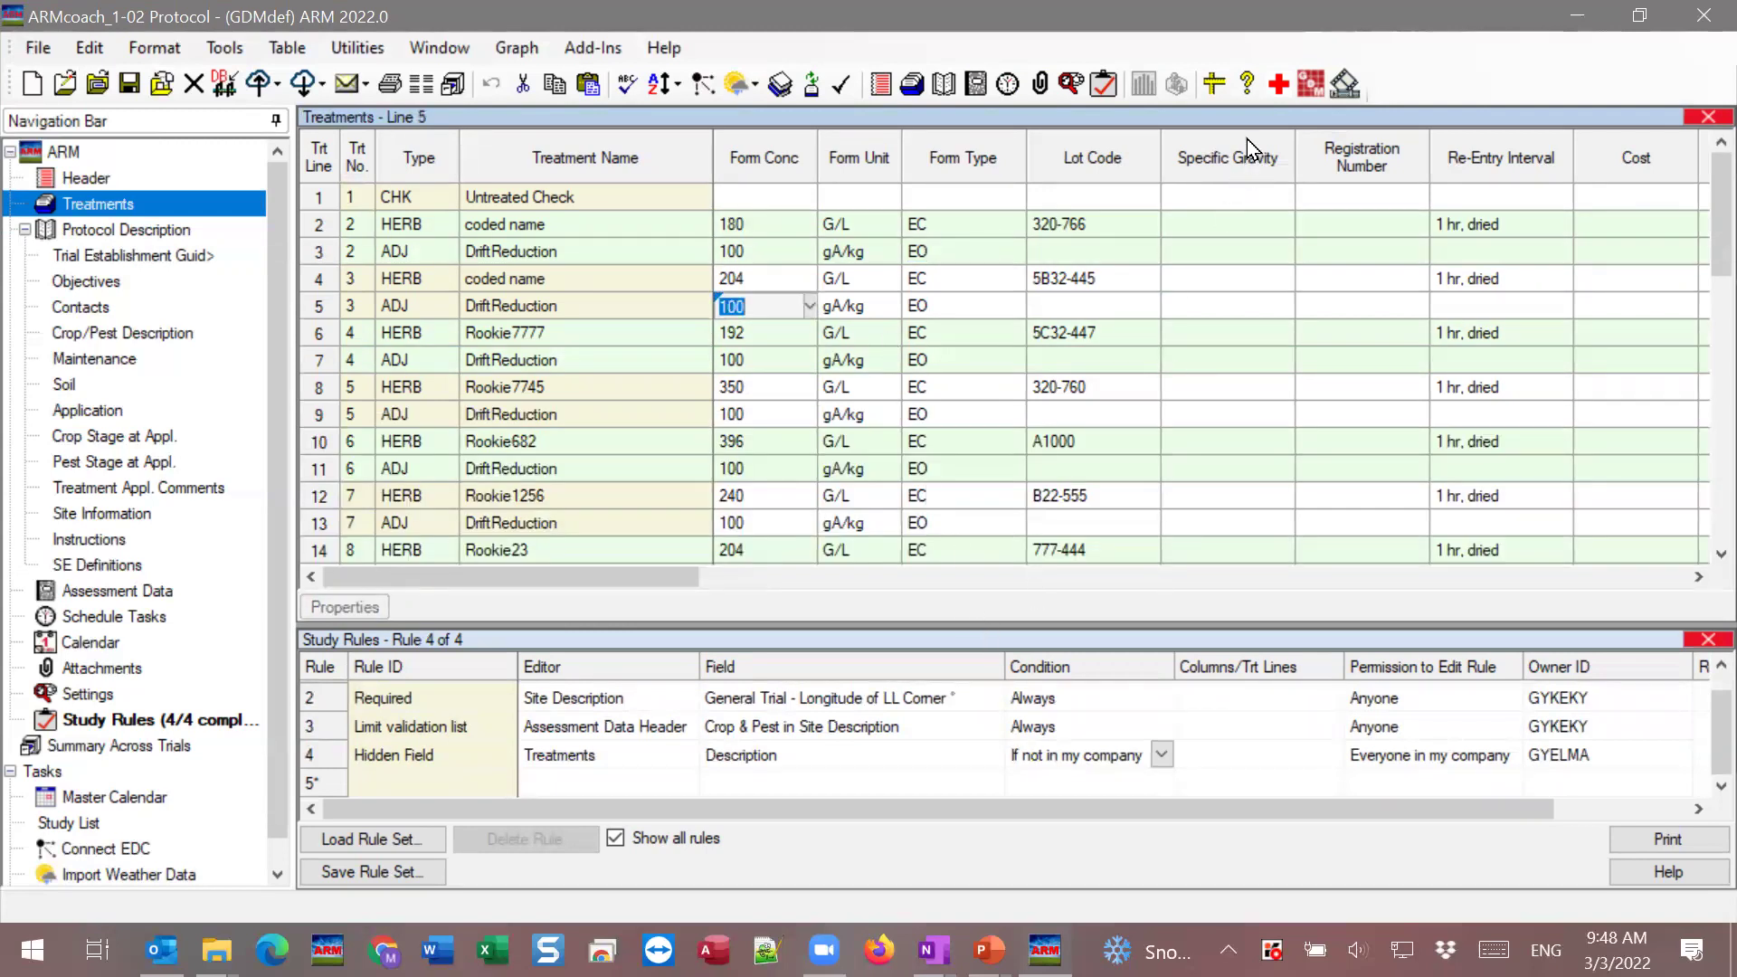
{"action": "left_click_drag", "start_coordinate": [587, 575], "coordinate": [487, 535]}
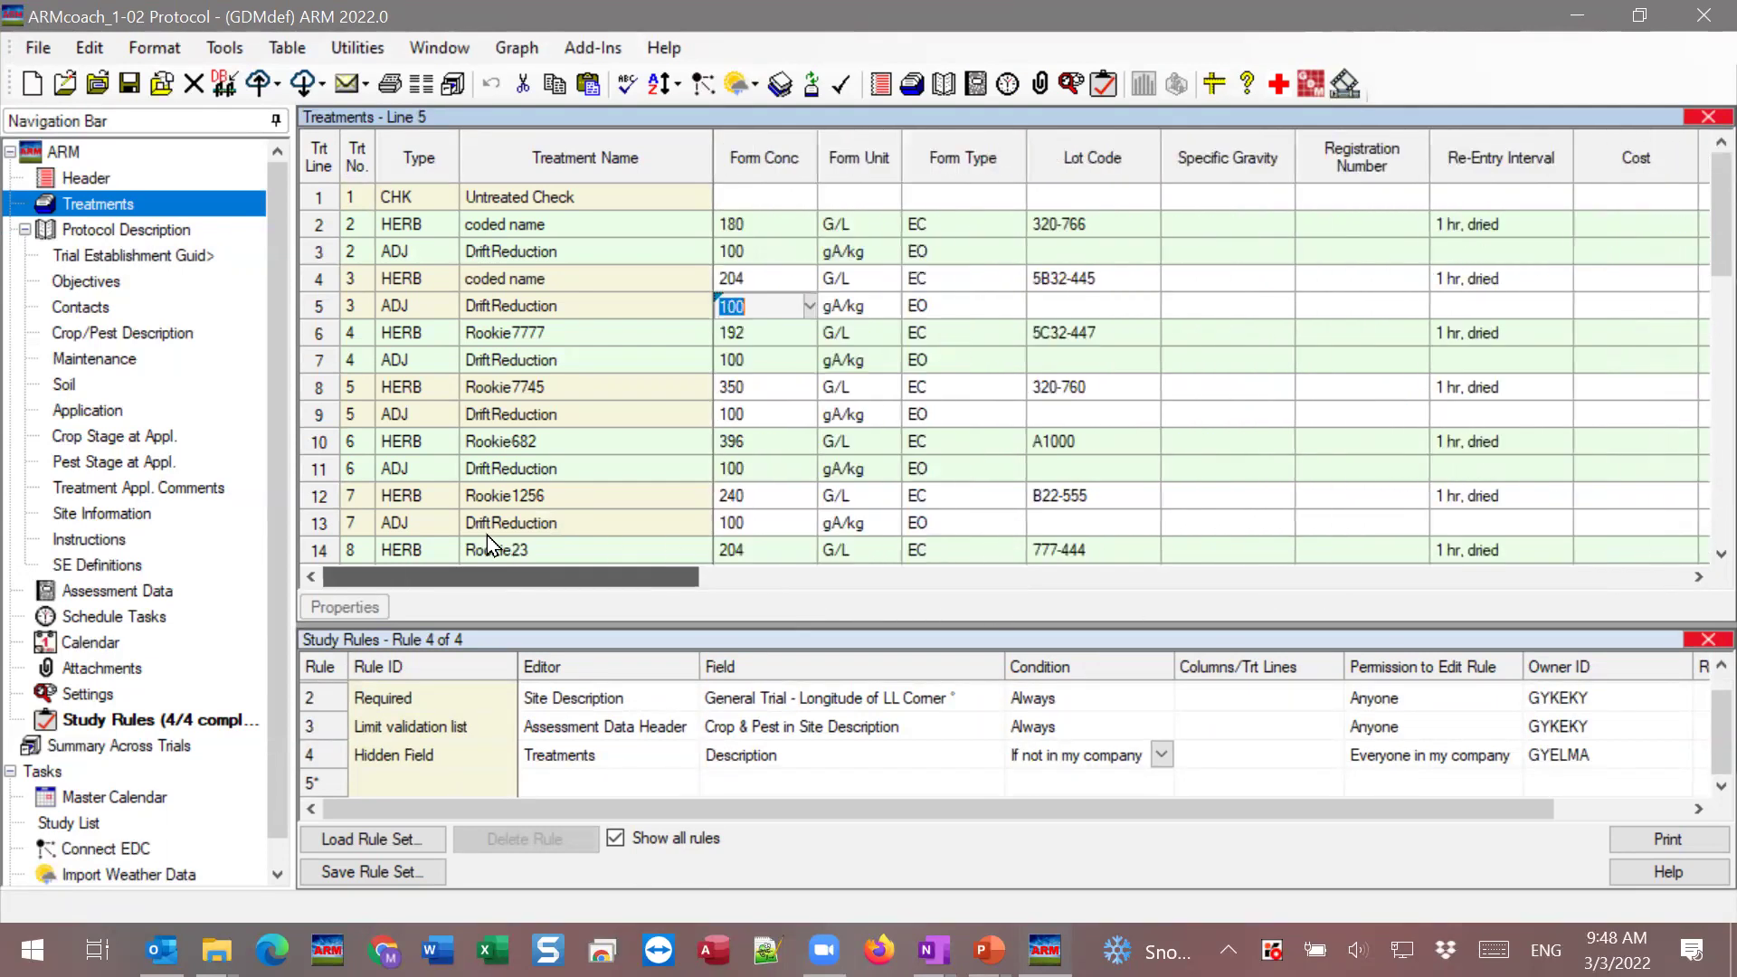
Look for Description in the treatment view's field list, then compare the Hidden Field rule's field with the treatment columns.
{"action": "left_click", "coordinate": [374, 601]}
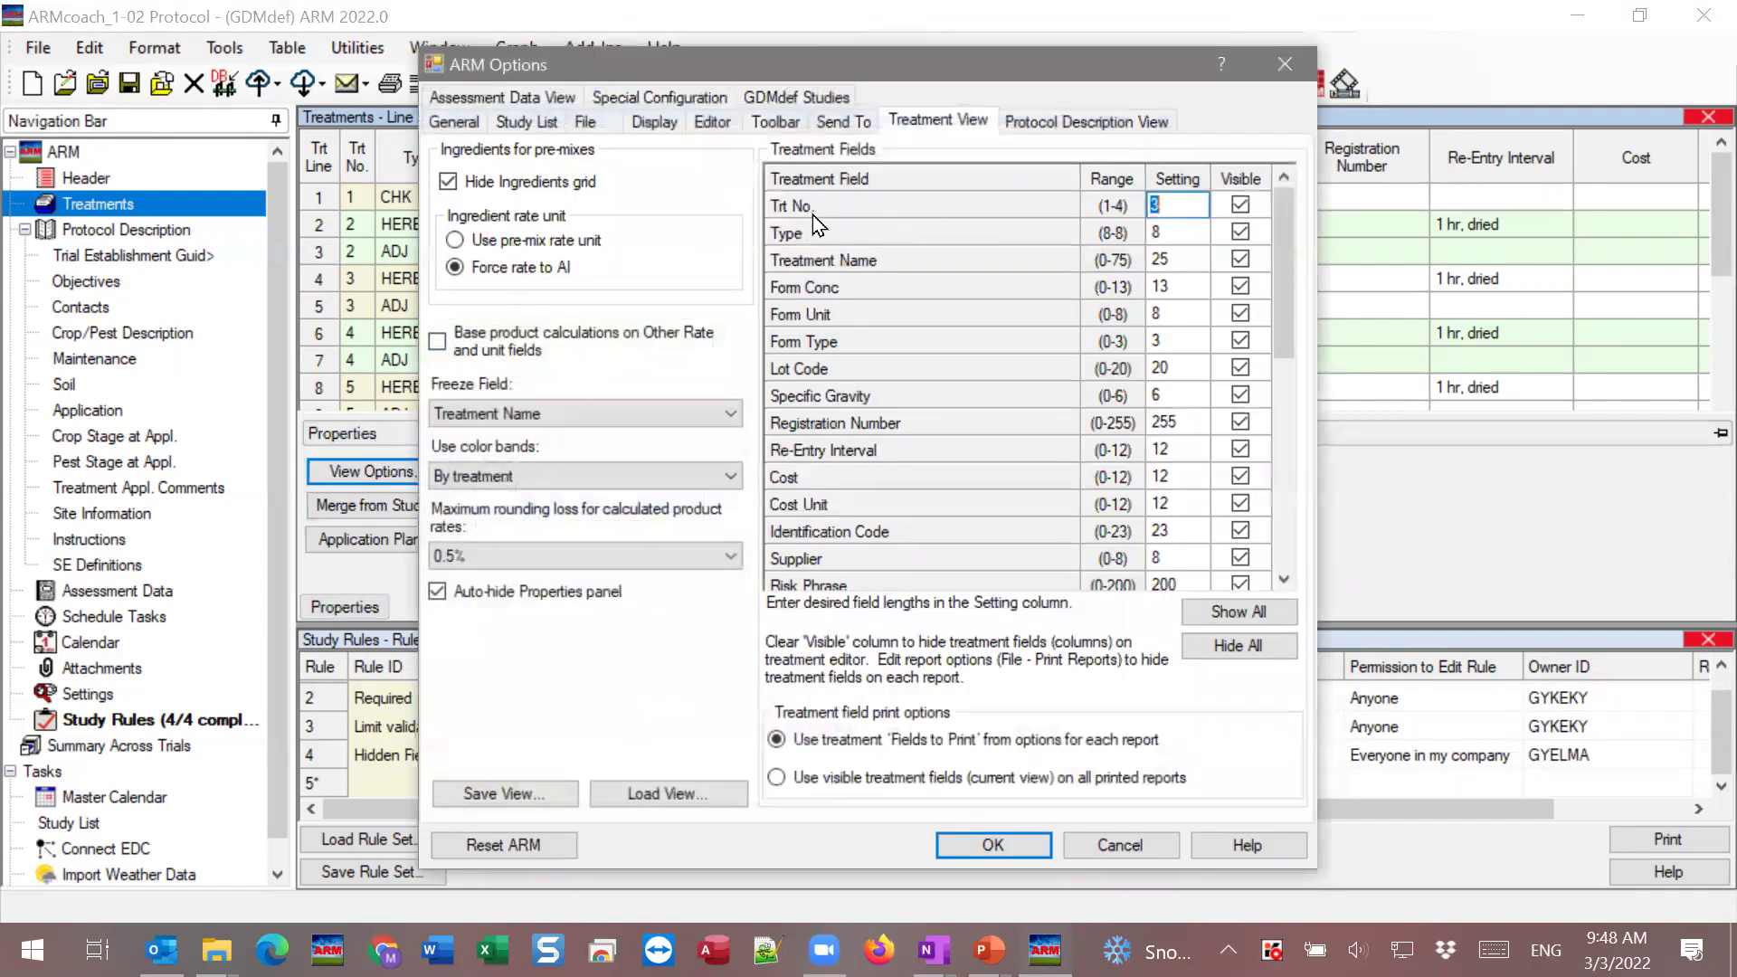
{"action": "left_click_drag", "start_coordinate": [1278, 367], "coordinate": [1308, 241]}
{"action": "left_click", "coordinate": [1280, 74]}
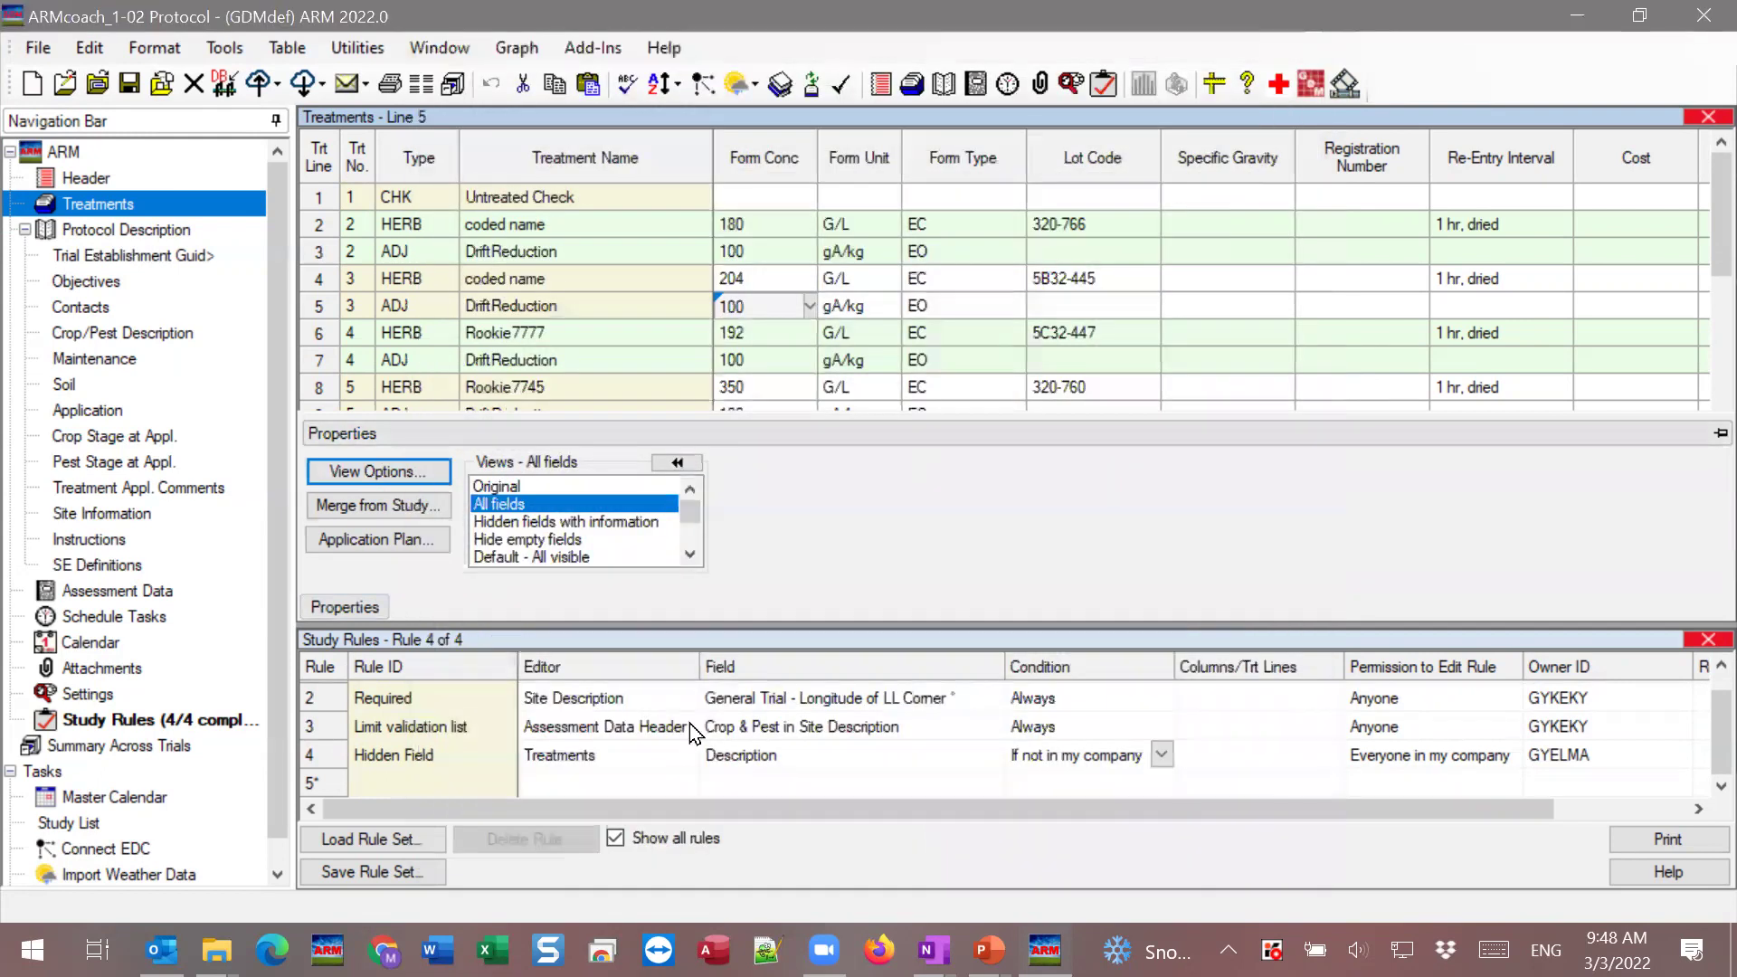
{"action": "left_click", "coordinate": [774, 756]}
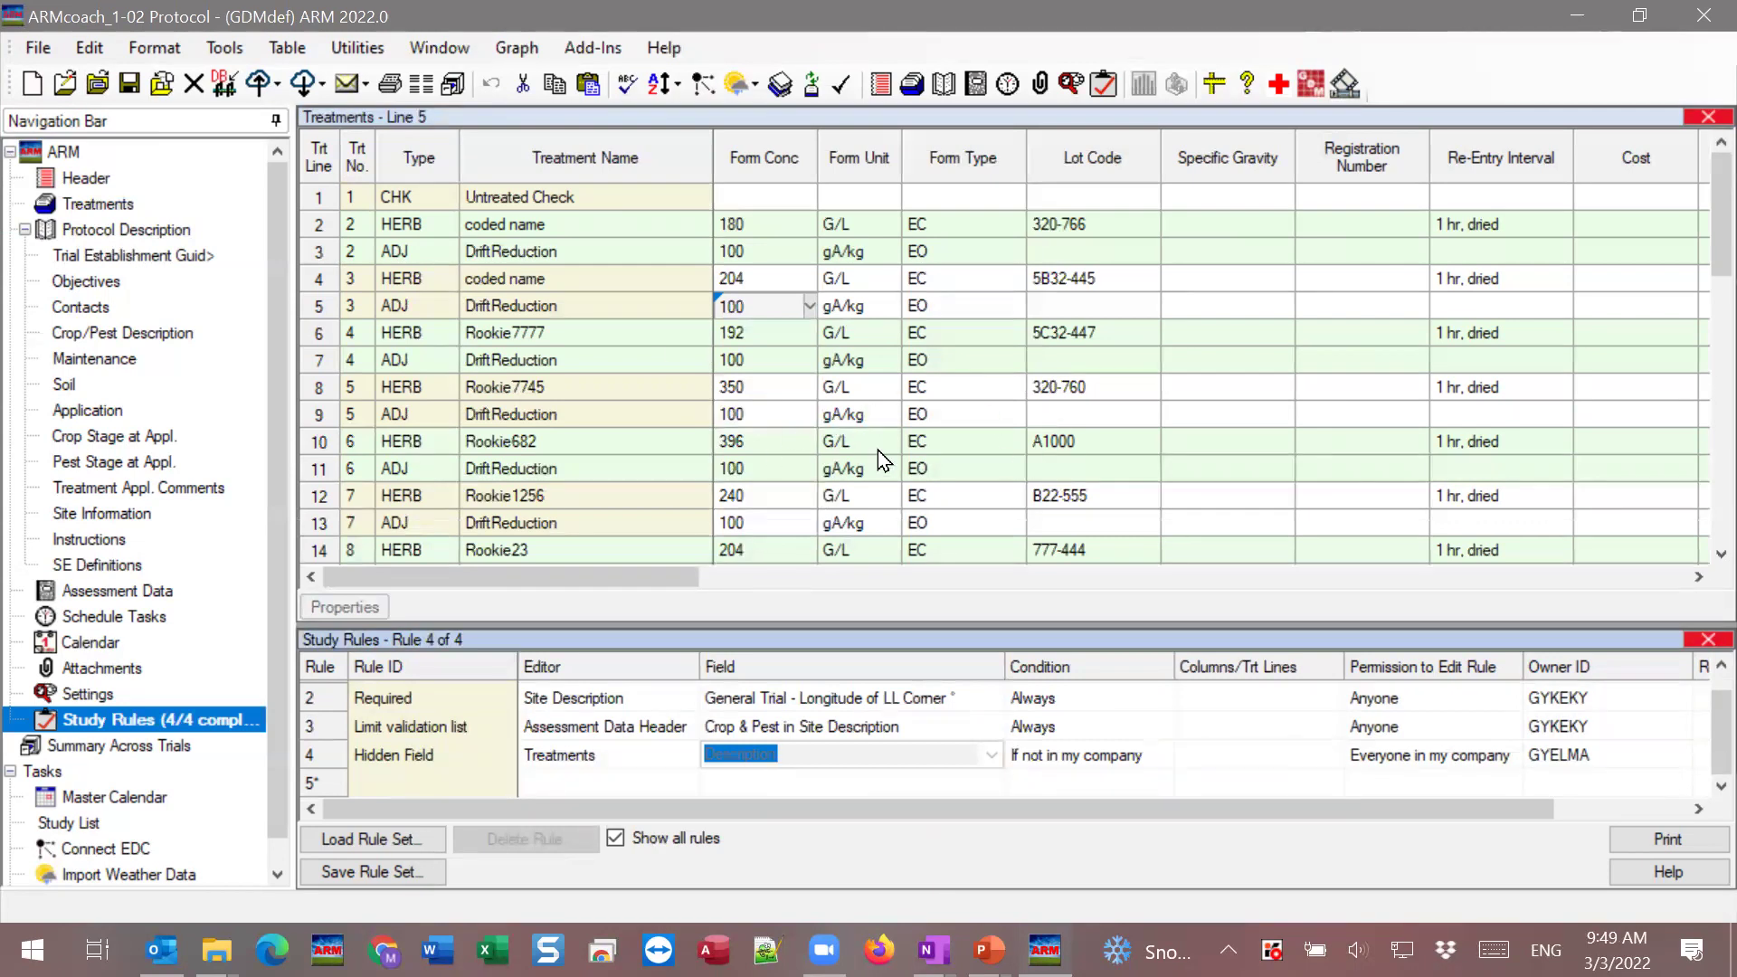
{"action": "left_click", "coordinate": [923, 442]}
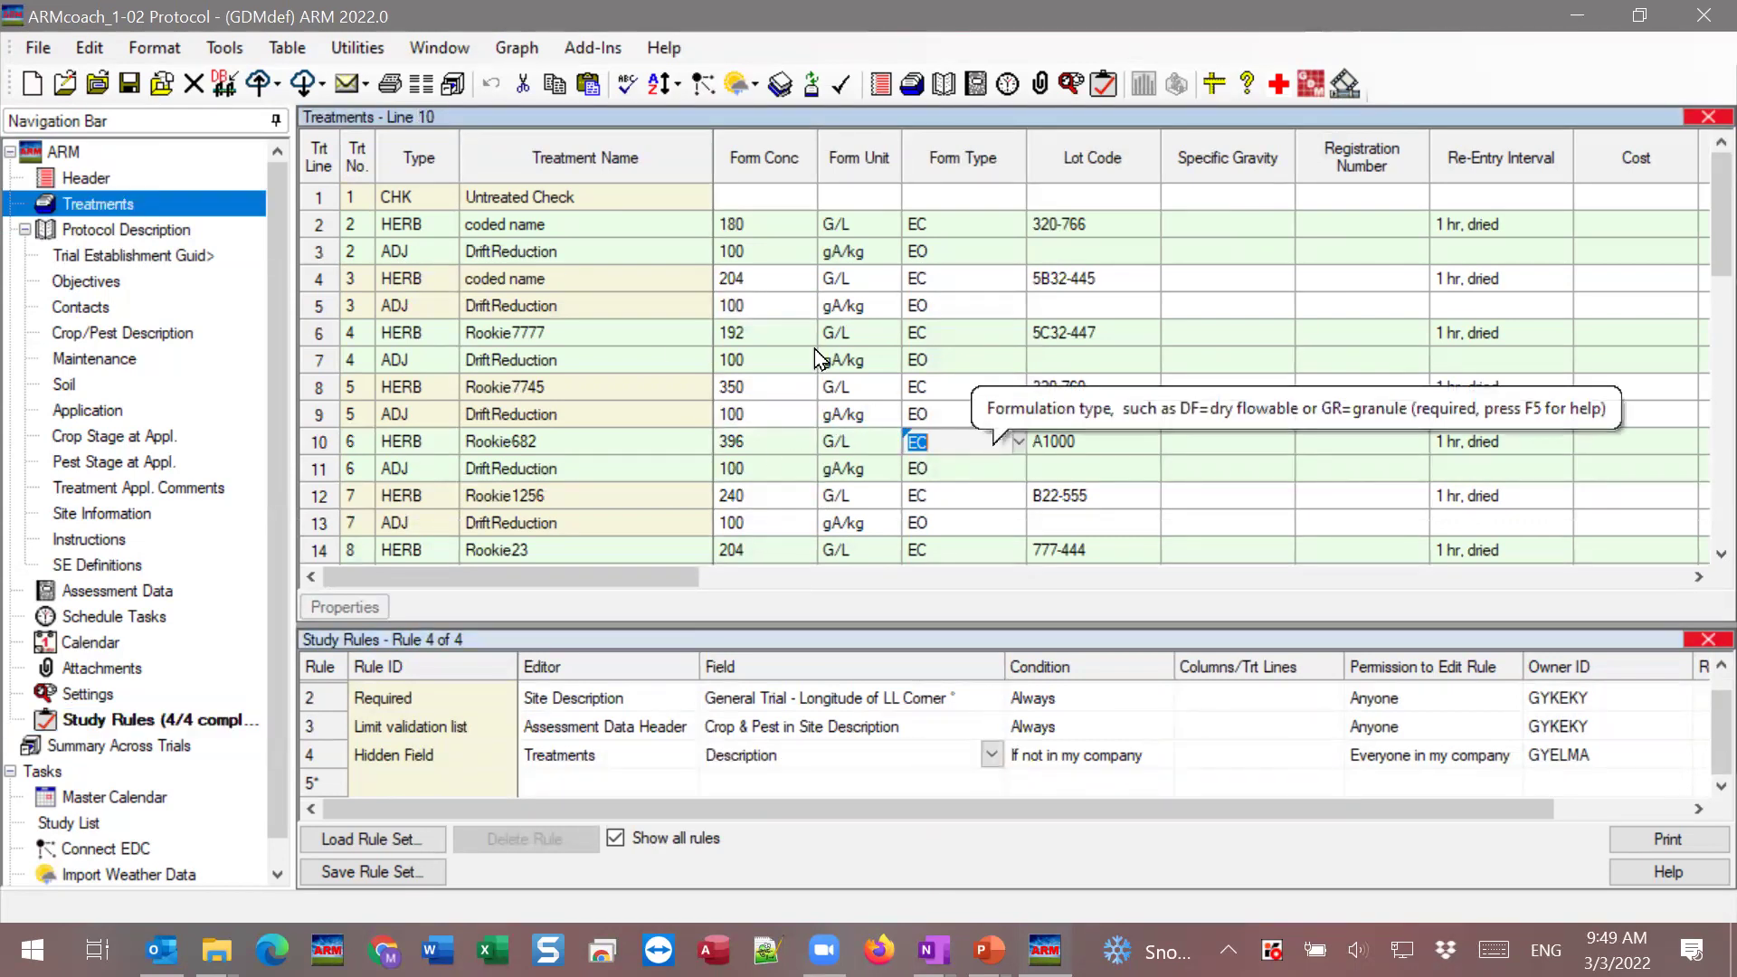
{"action": "left_click", "coordinate": [1084, 228]}
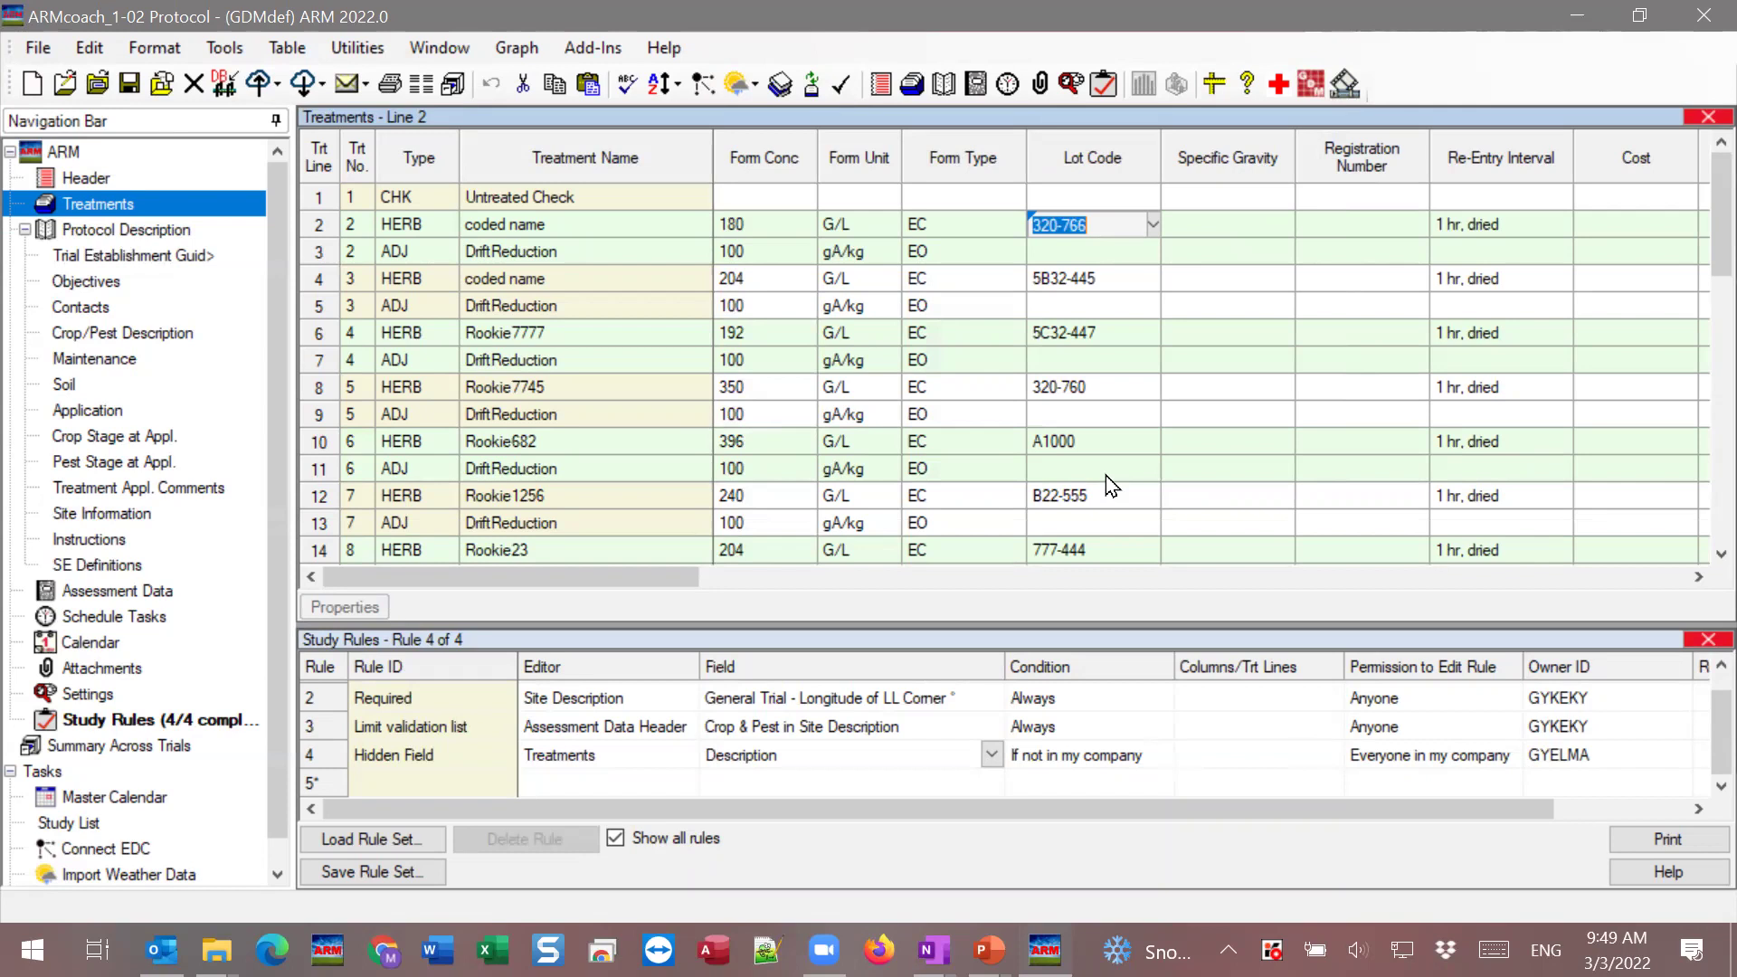
Review the visibility options for treatment fields and for the Header and Protocol Description fields, leaving them as they are.
{"action": "left_click", "coordinate": [355, 604]}
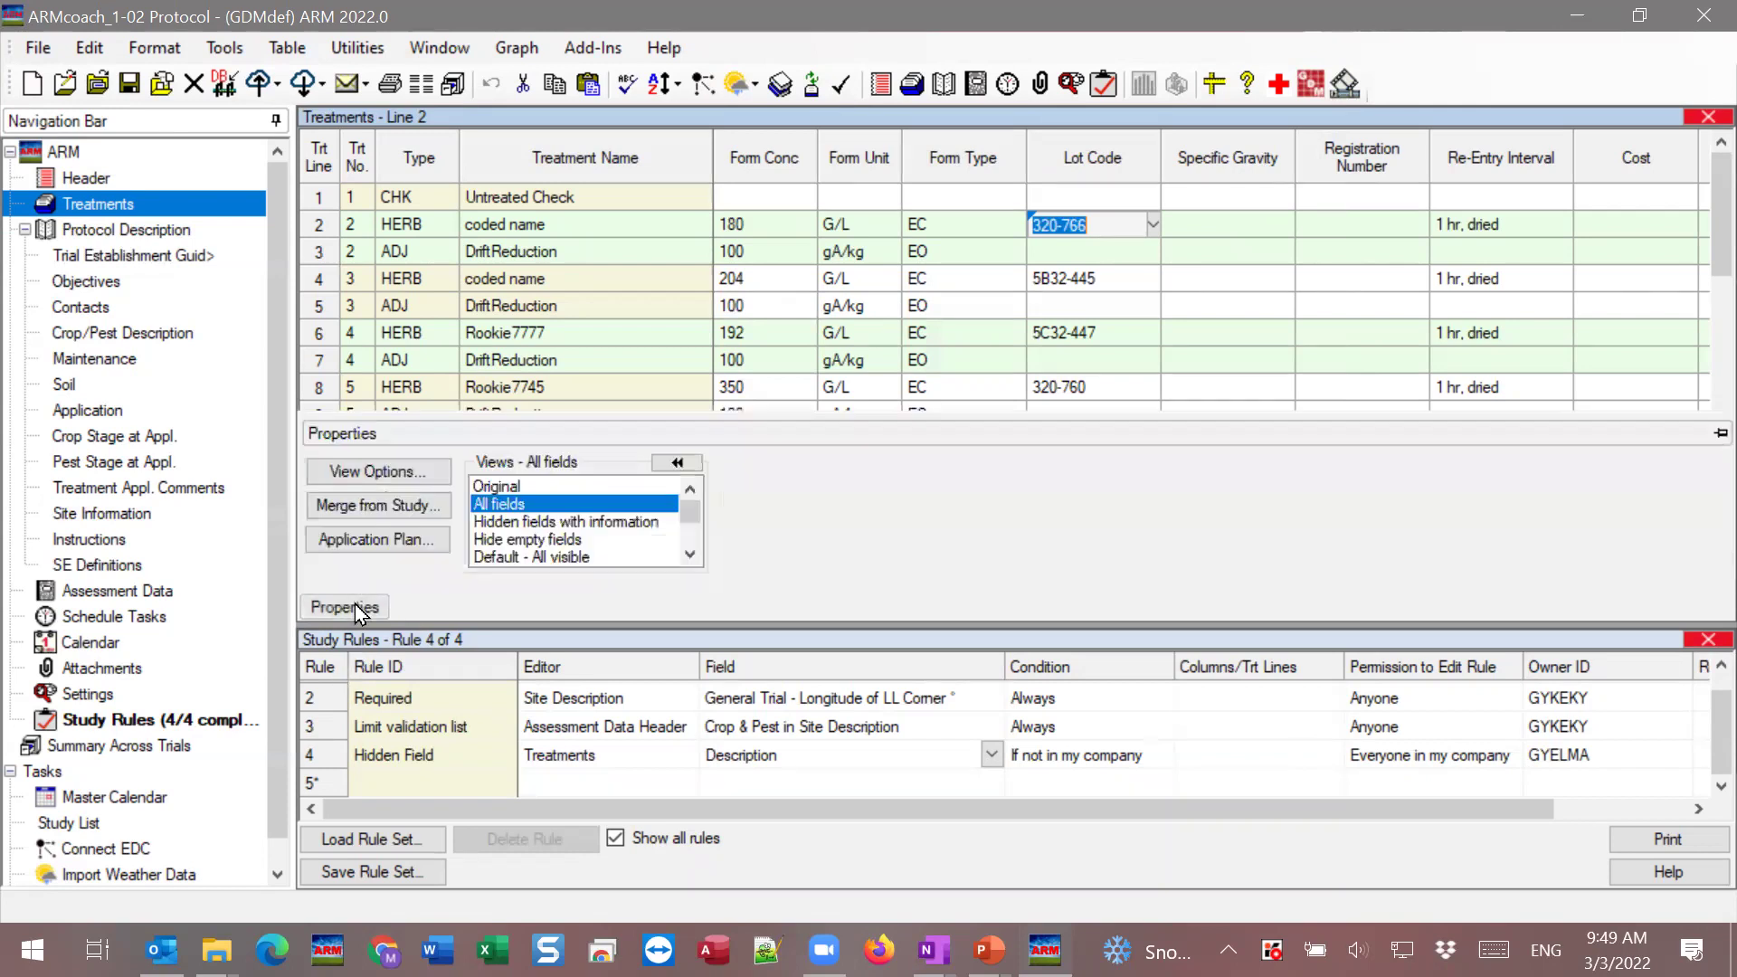
{"action": "left_click", "coordinate": [378, 472]}
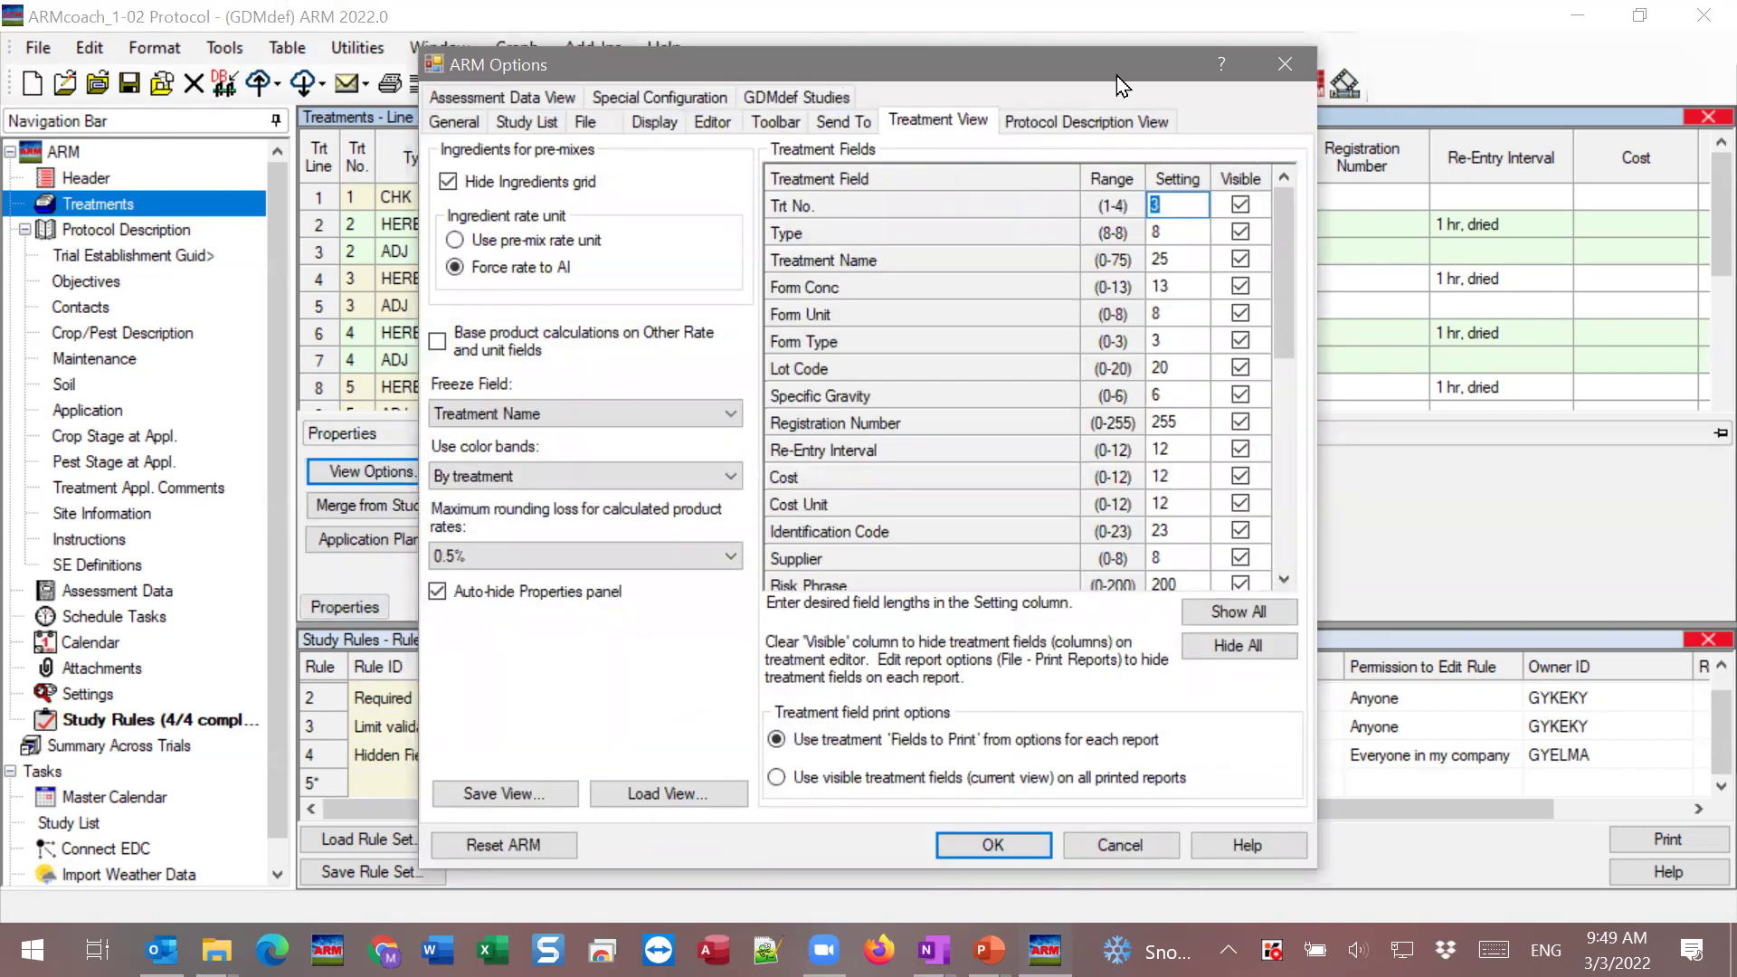
{"action": "left_click_drag", "start_coordinate": [1010, 74], "coordinate": [1005, 157]}
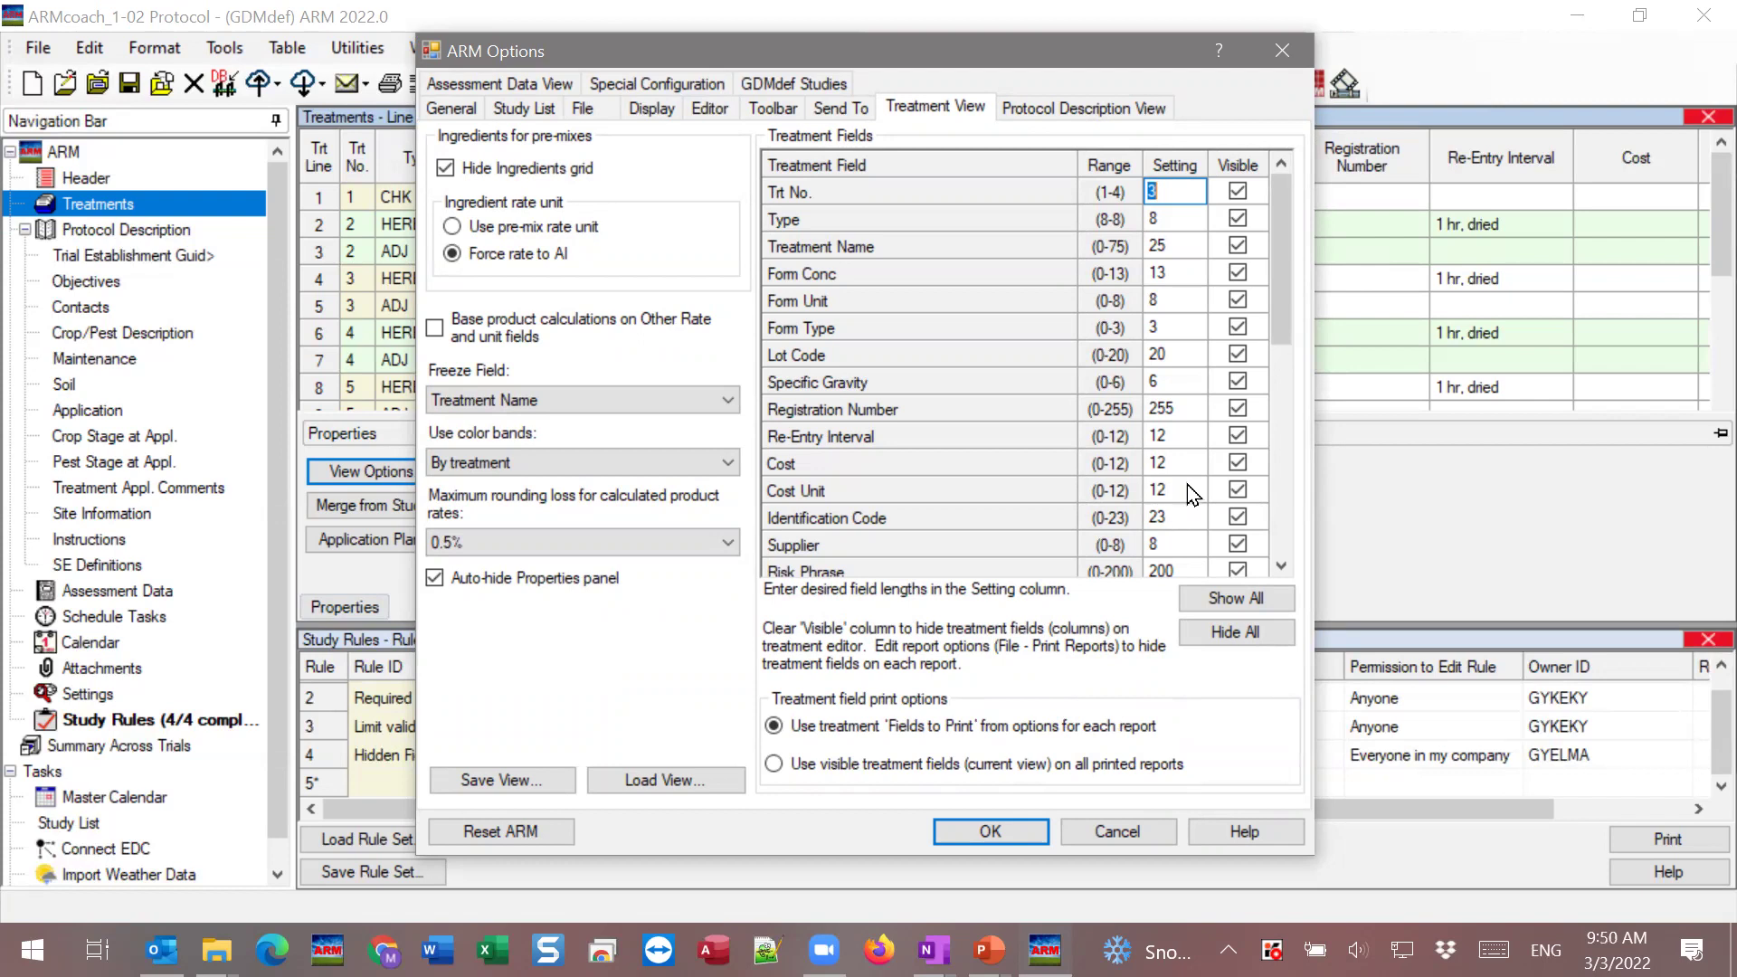
{"action": "left_click", "coordinate": [1061, 111]}
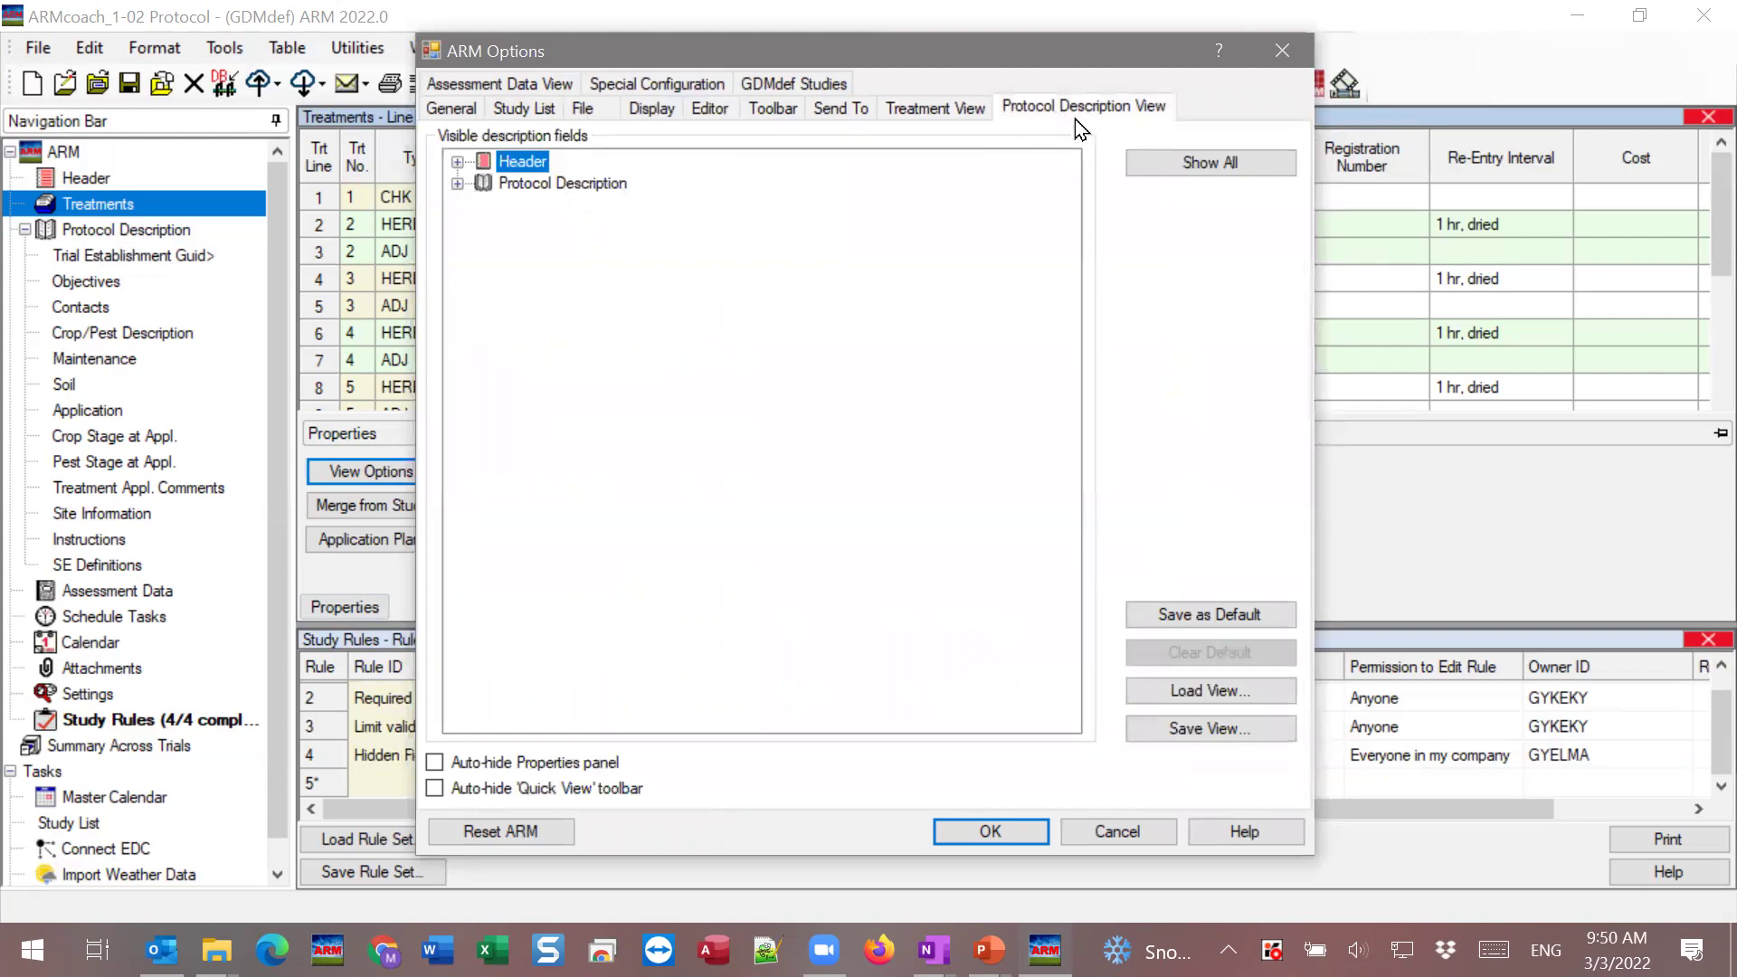
{"action": "left_click", "coordinate": [458, 162]}
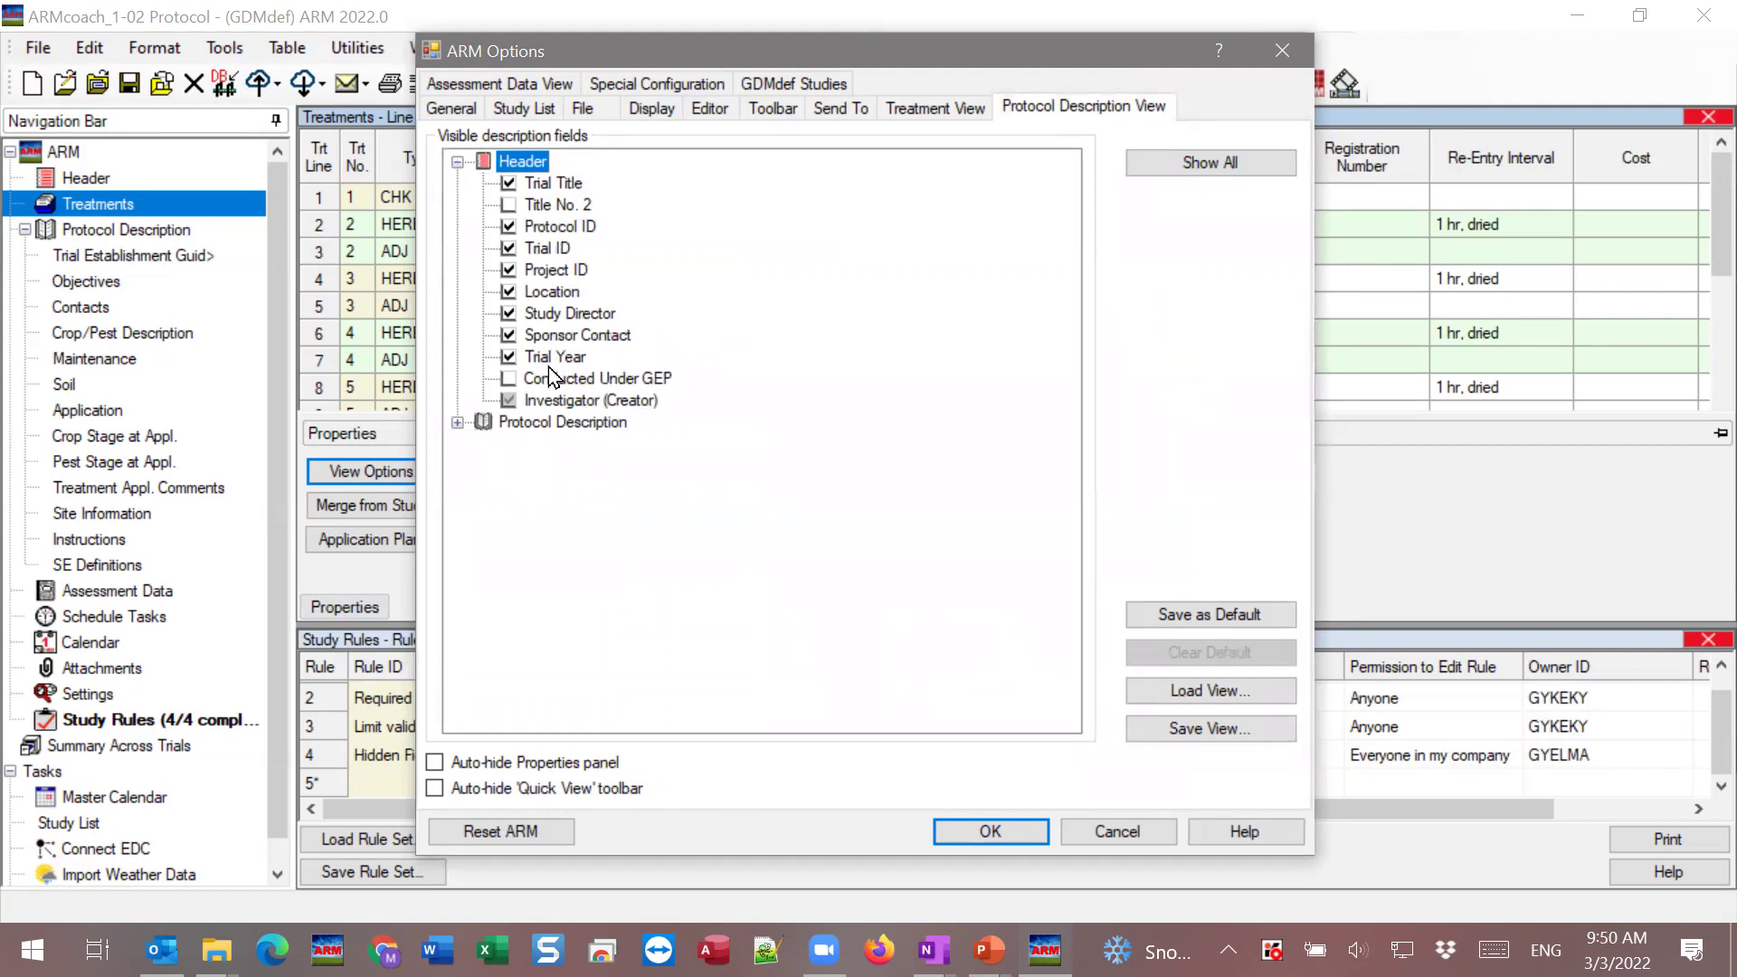
{"action": "left_click", "coordinate": [458, 423]}
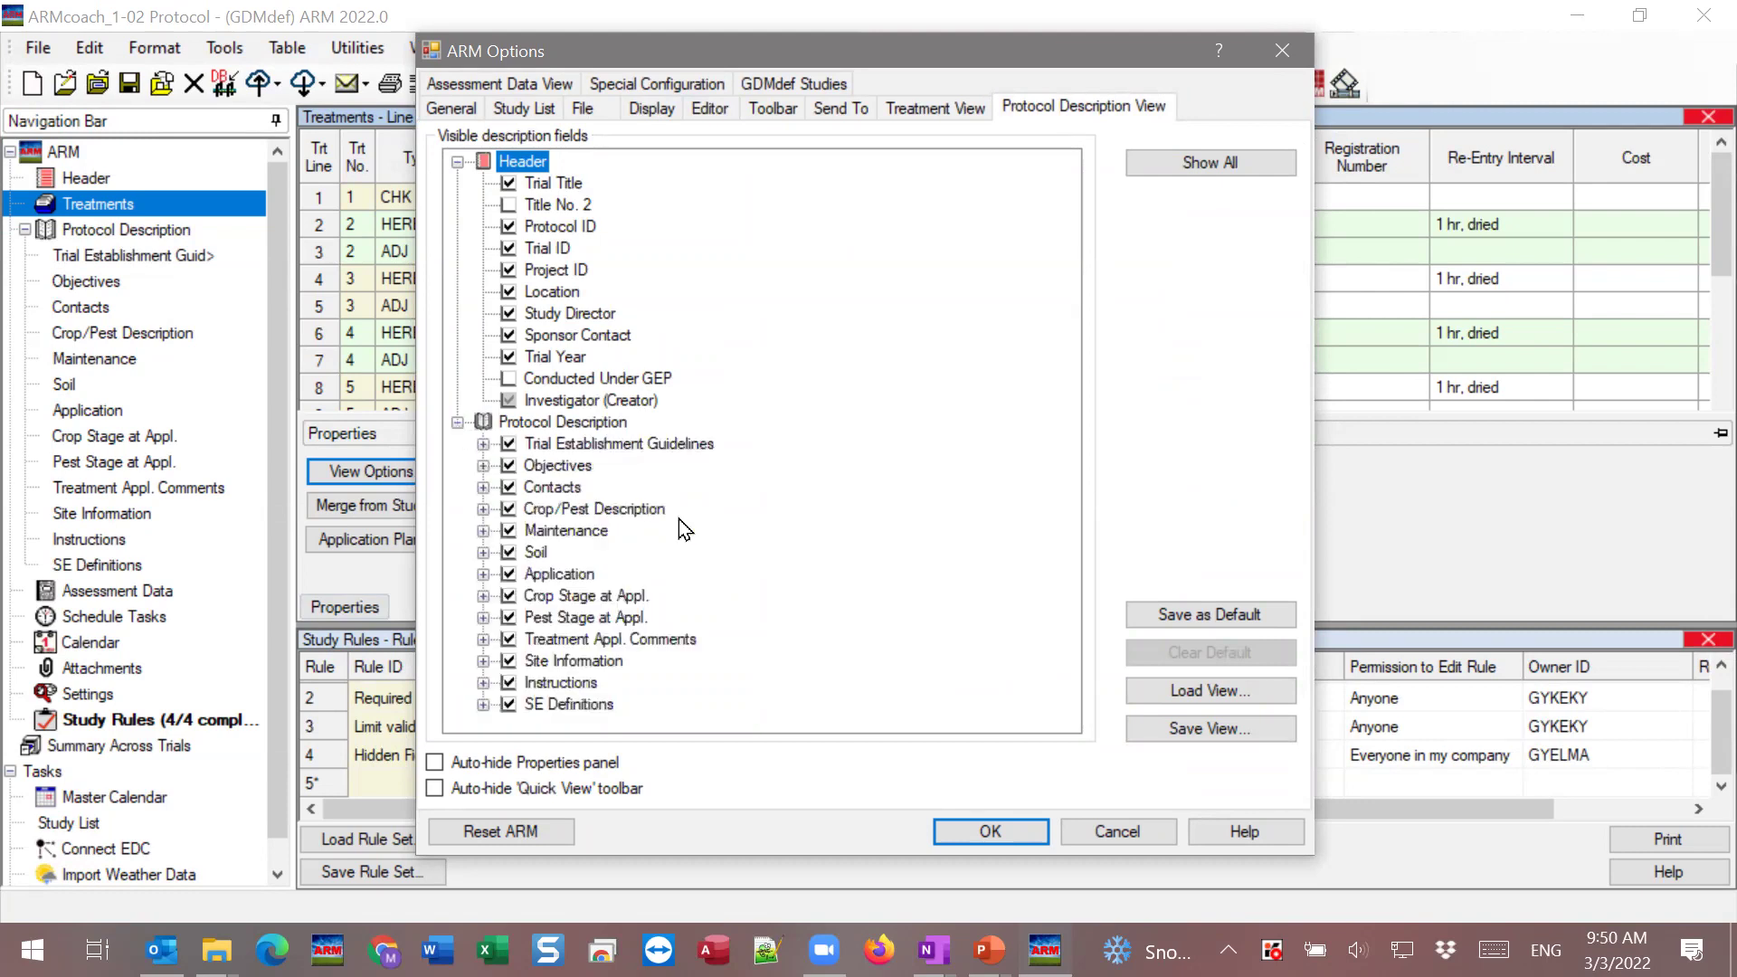
{"action": "left_click", "coordinate": [1282, 51]}
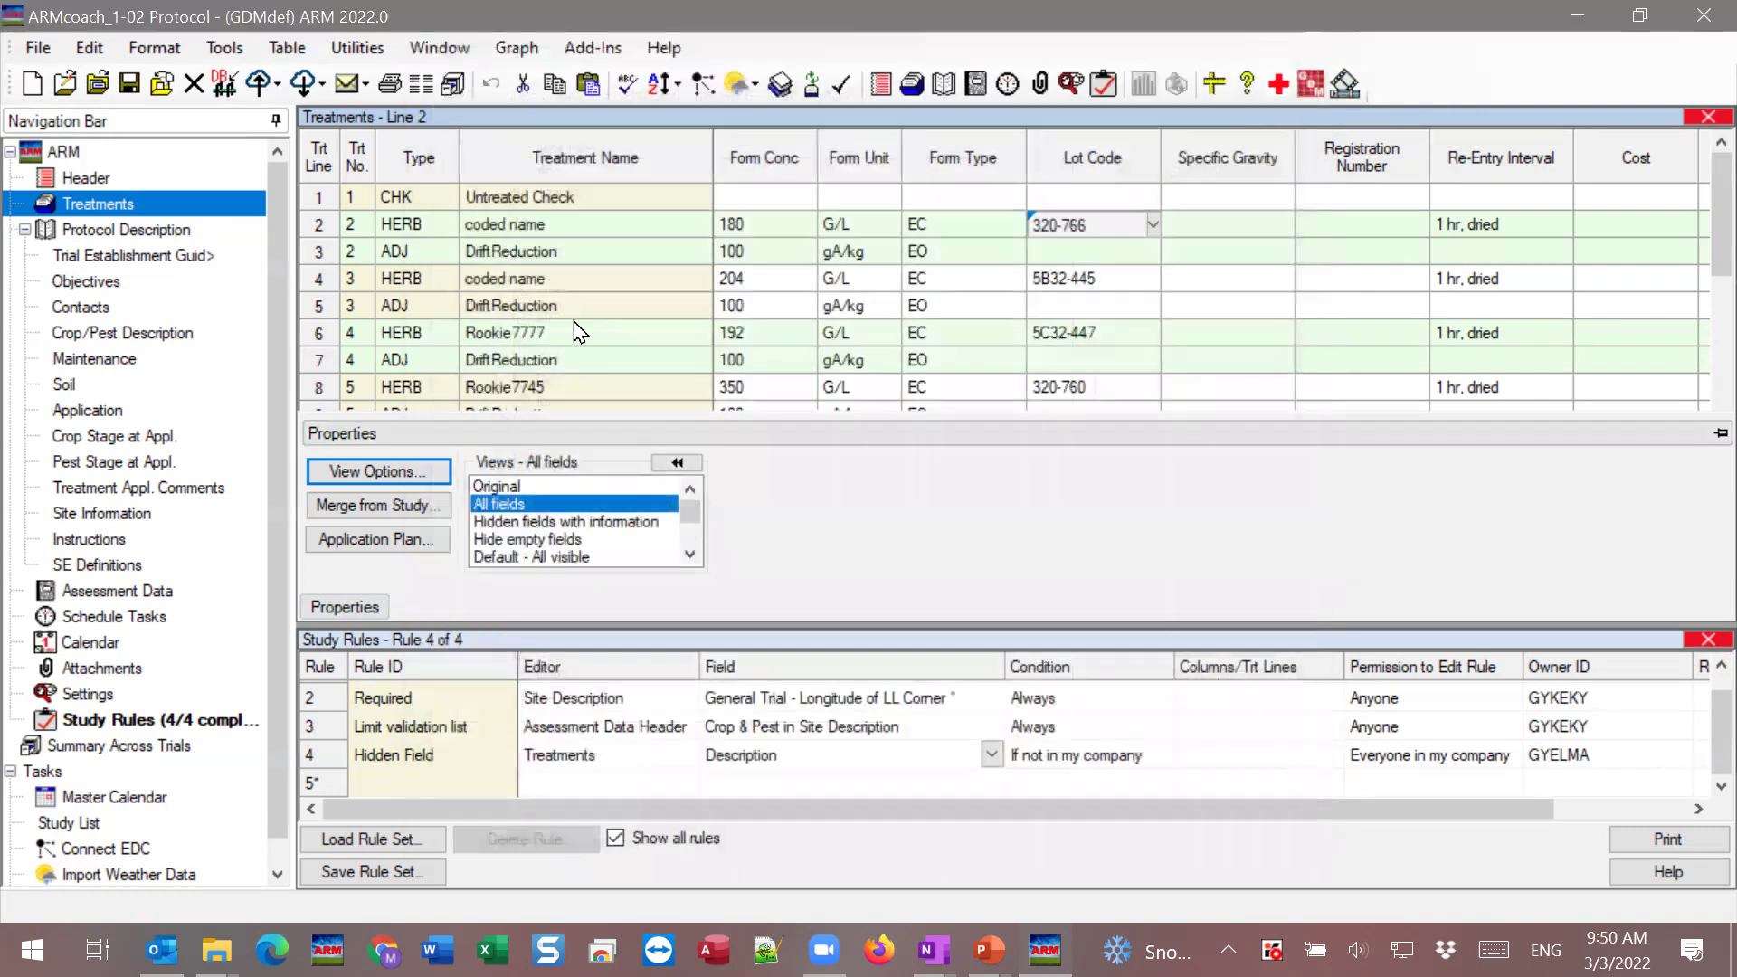
Inspect the field information of the protocol header's Trial ID field, including its length and field ID.
{"action": "left_click", "coordinate": [80, 198]}
{"action": "left_click", "coordinate": [177, 184]}
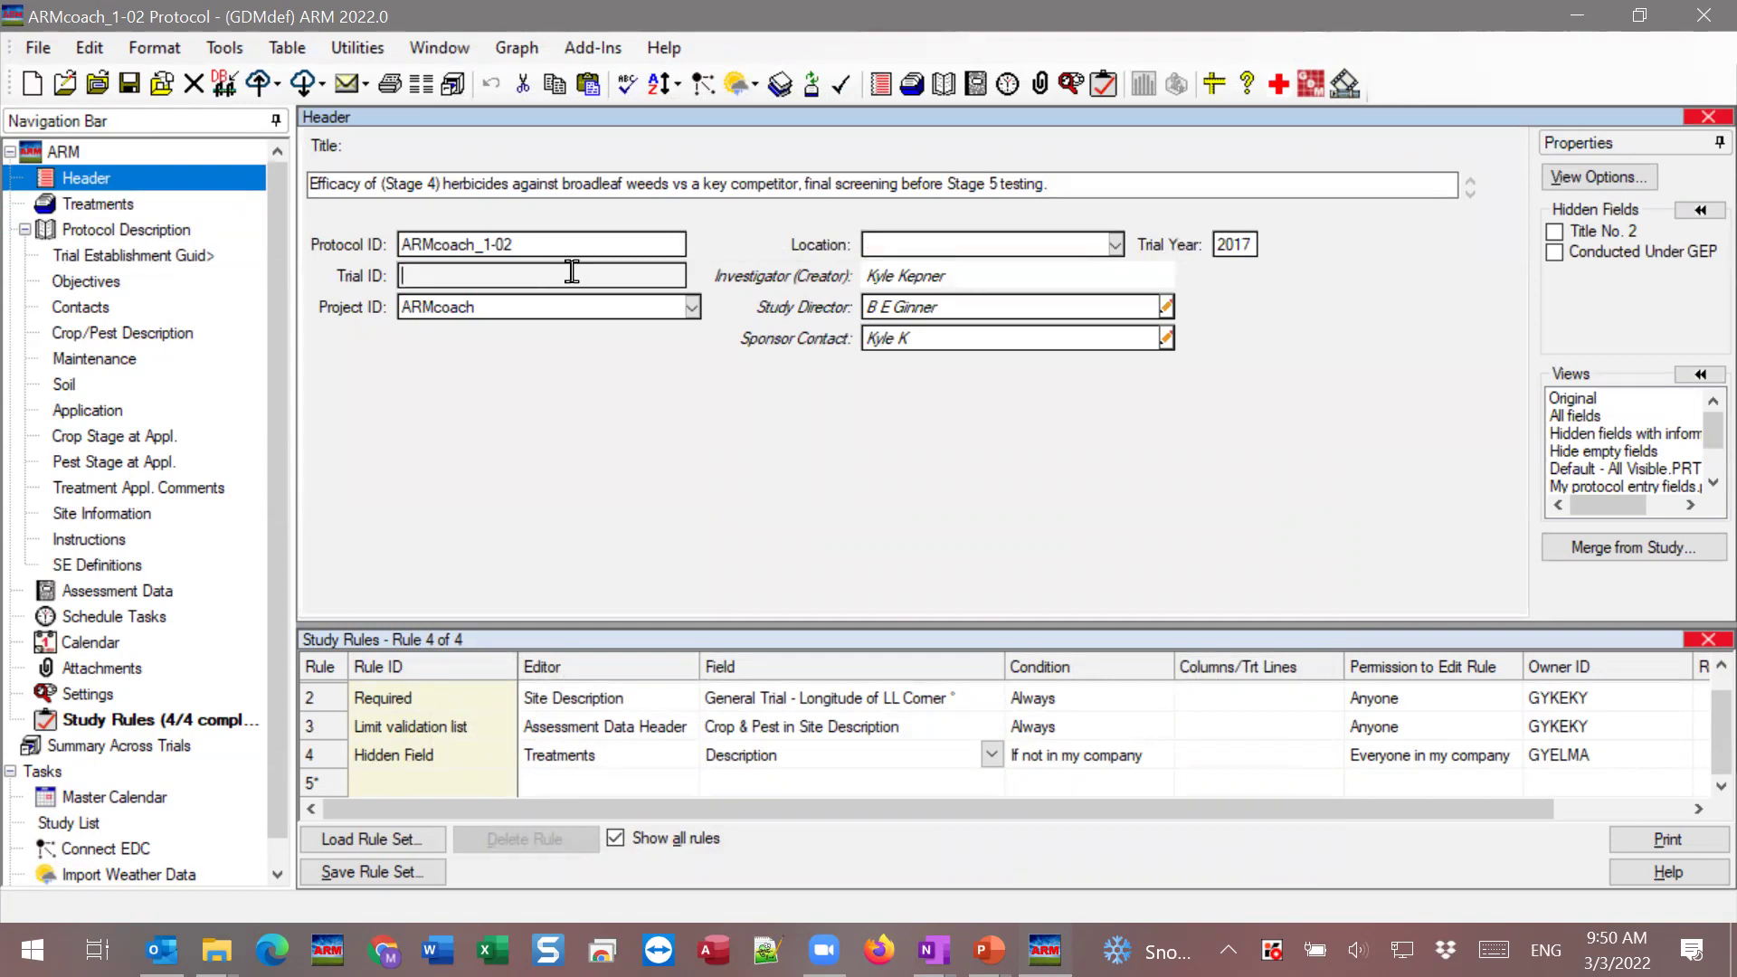
{"action": "key", "text": "alt"}
{"action": "left_click", "coordinate": [572, 271], "text": "alt"}
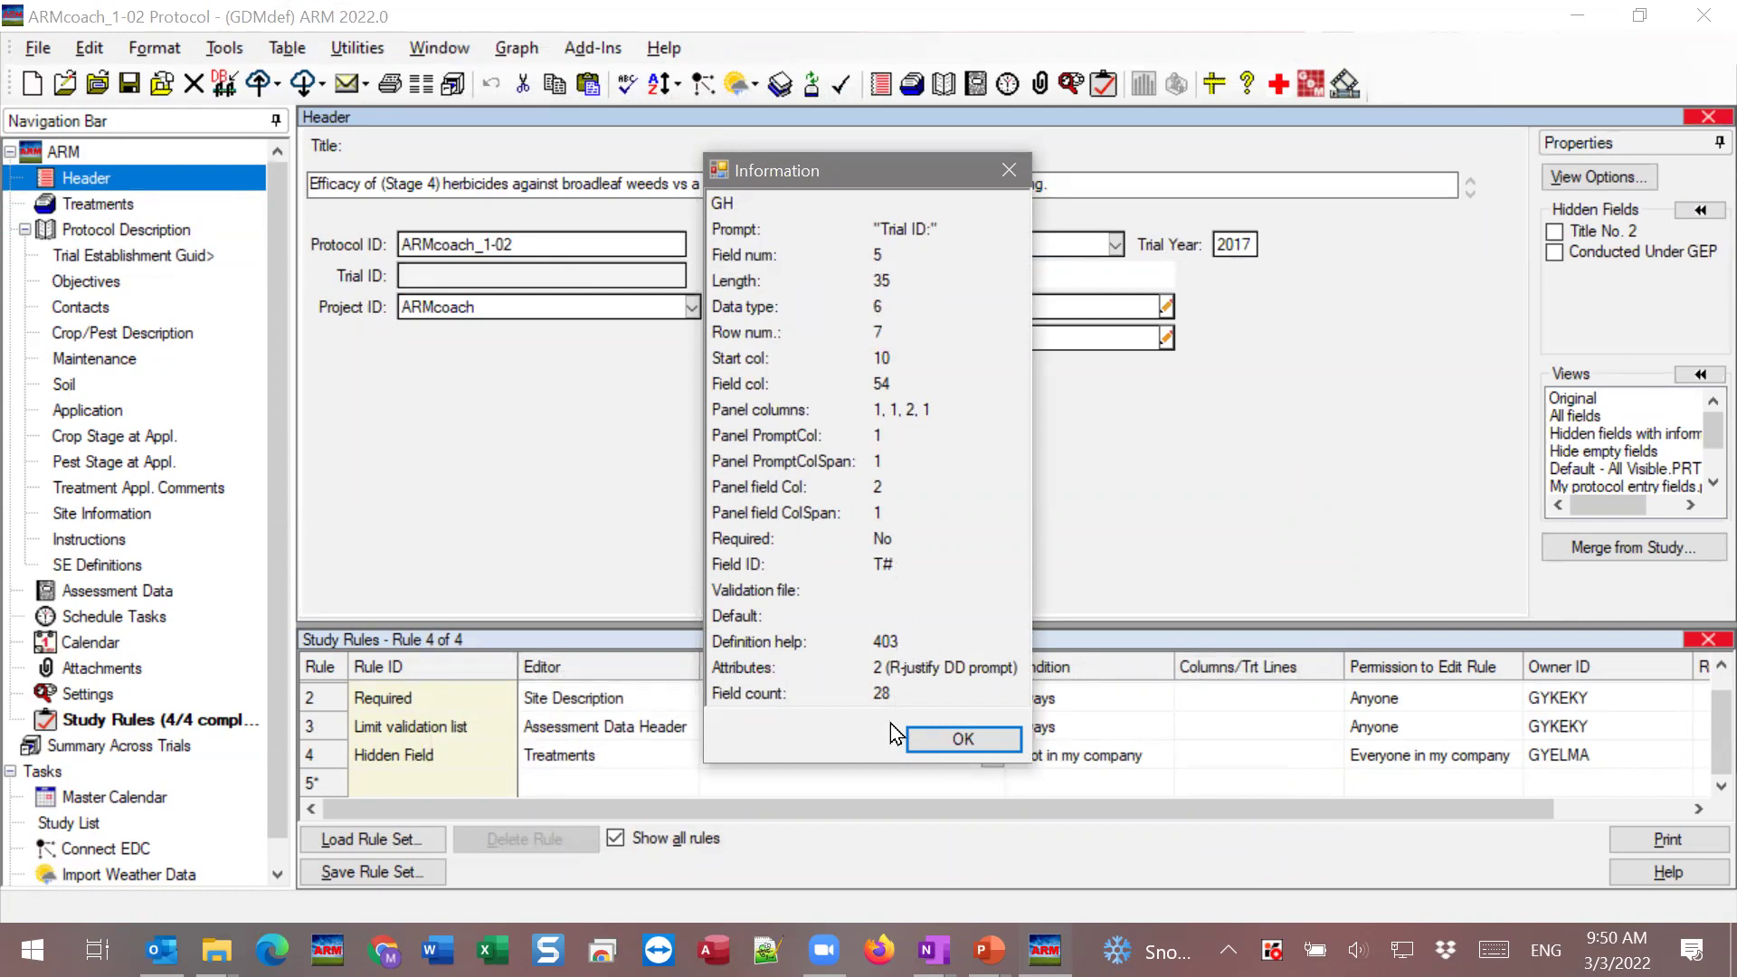
{"action": "left_click", "coordinate": [912, 284]}
{"action": "left_click", "coordinate": [968, 740]}
Examine the allowed ranges and length settings of the treatment fields in the view options, then cancel without changes.
{"action": "left_click", "coordinate": [92, 202]}
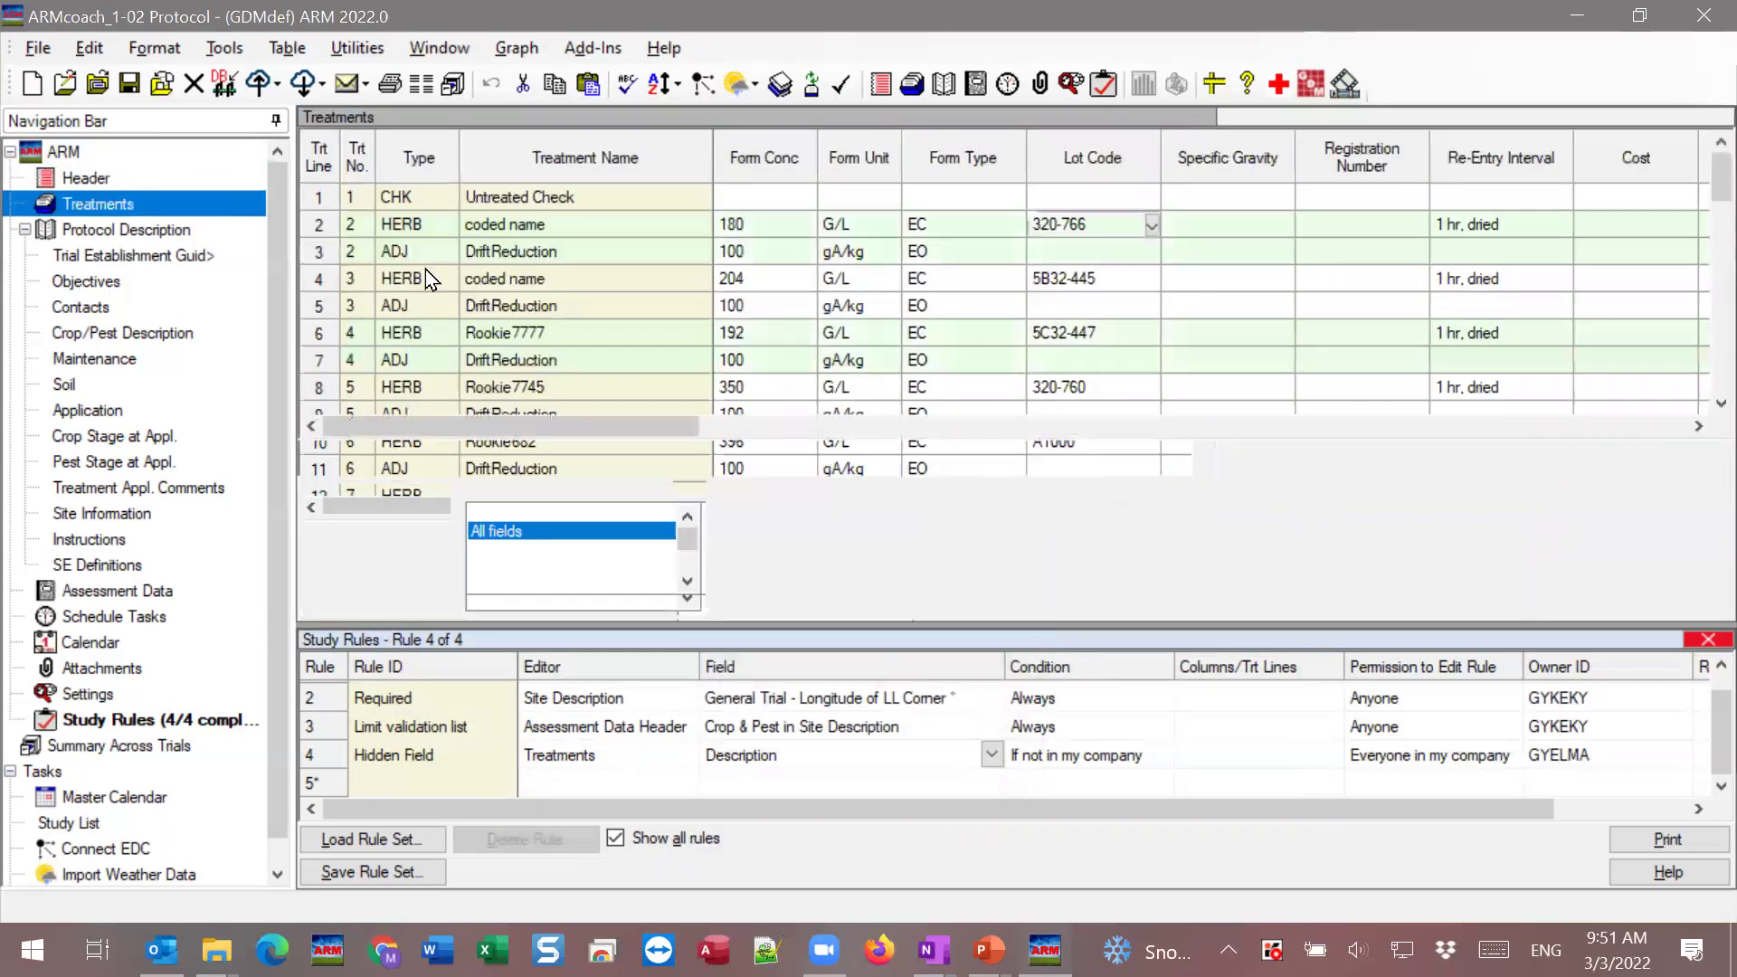
{"action": "left_click", "coordinate": [342, 607]}
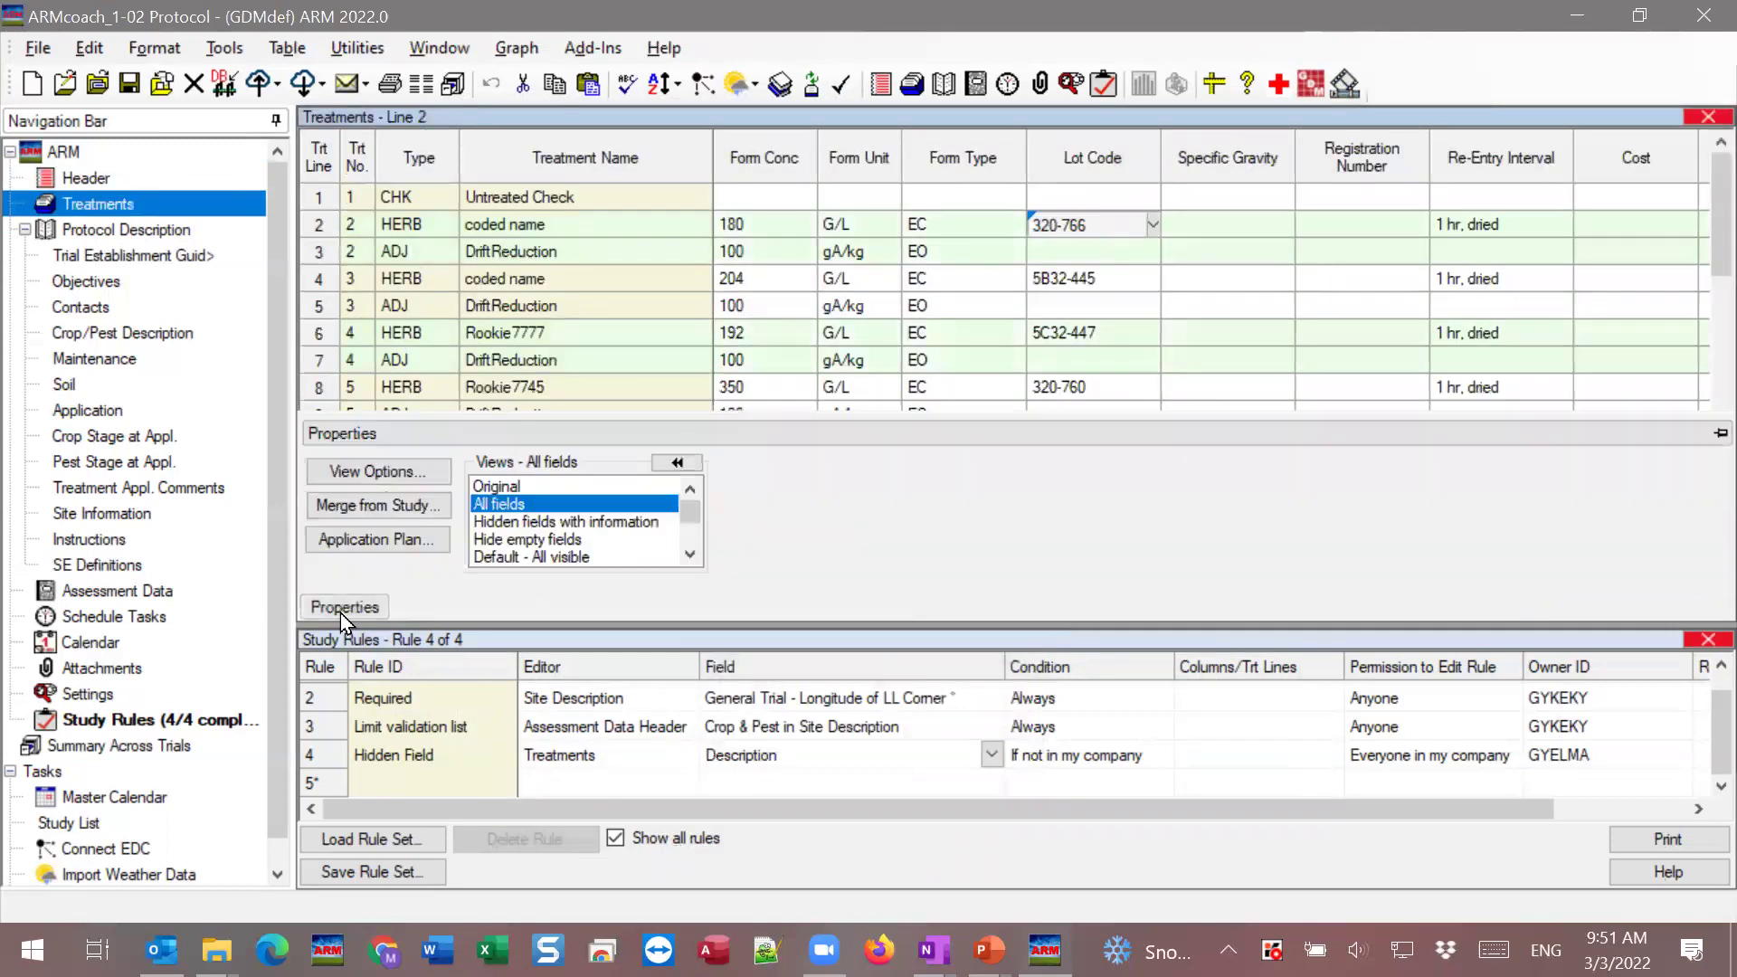
{"action": "left_click", "coordinate": [370, 472]}
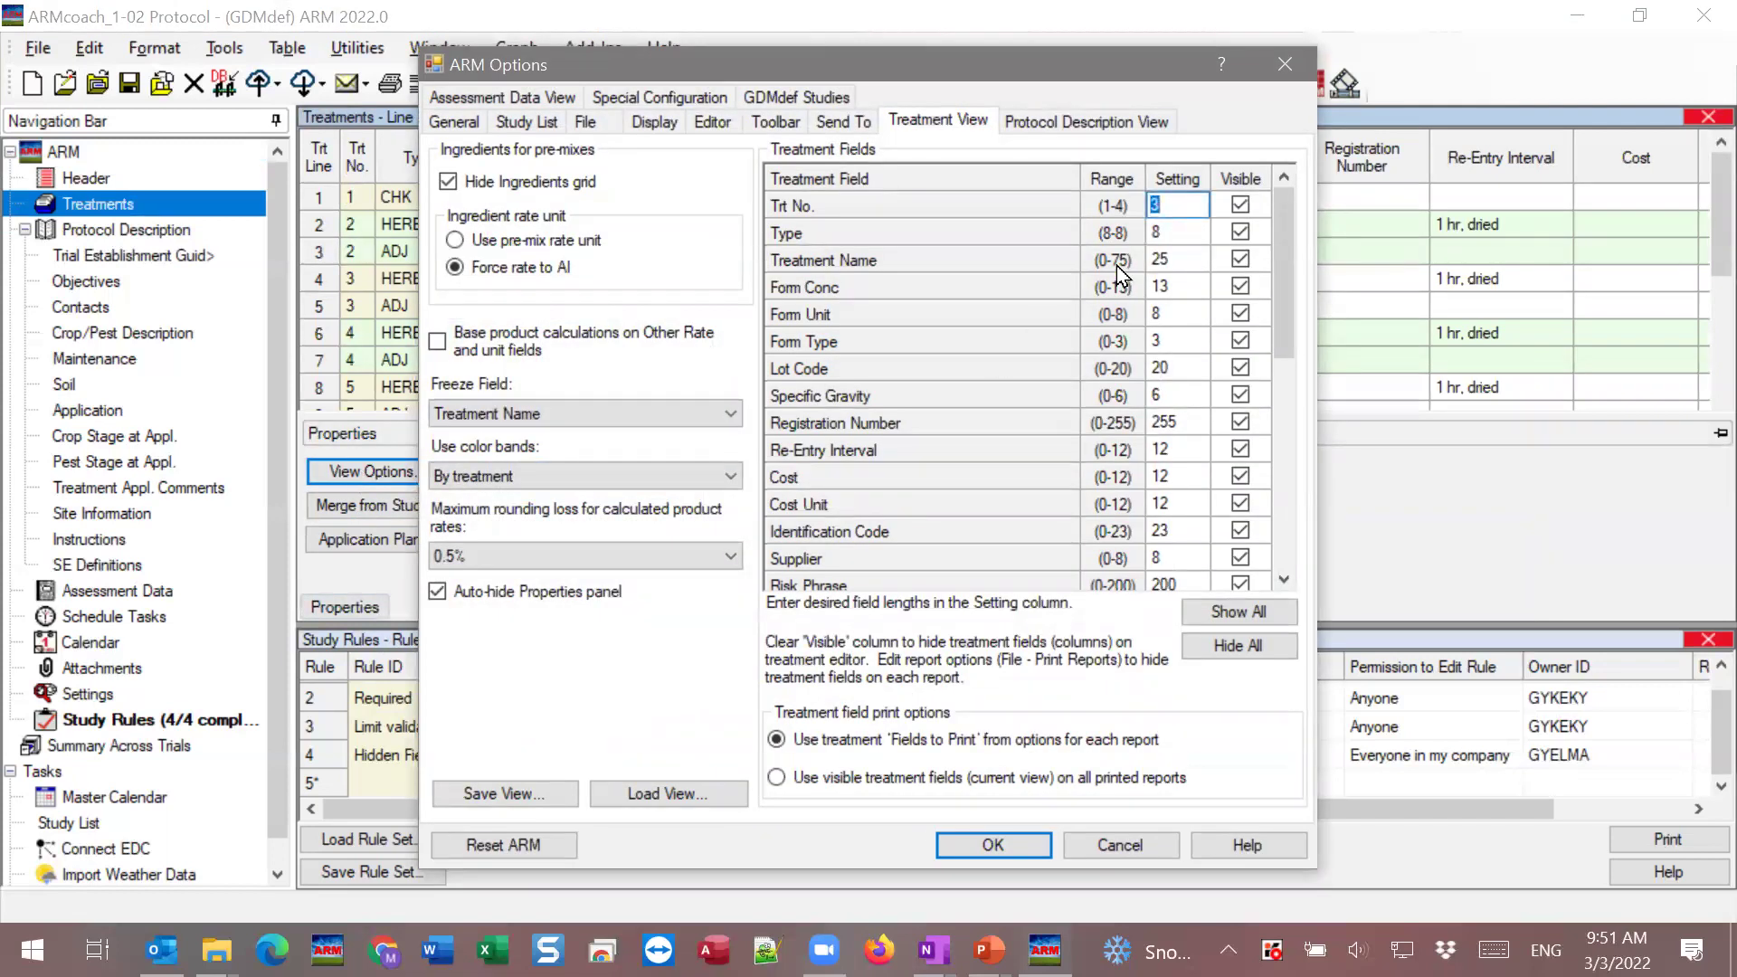
{"action": "left_click", "coordinate": [1154, 230]}
{"action": "type", "text": "8"}
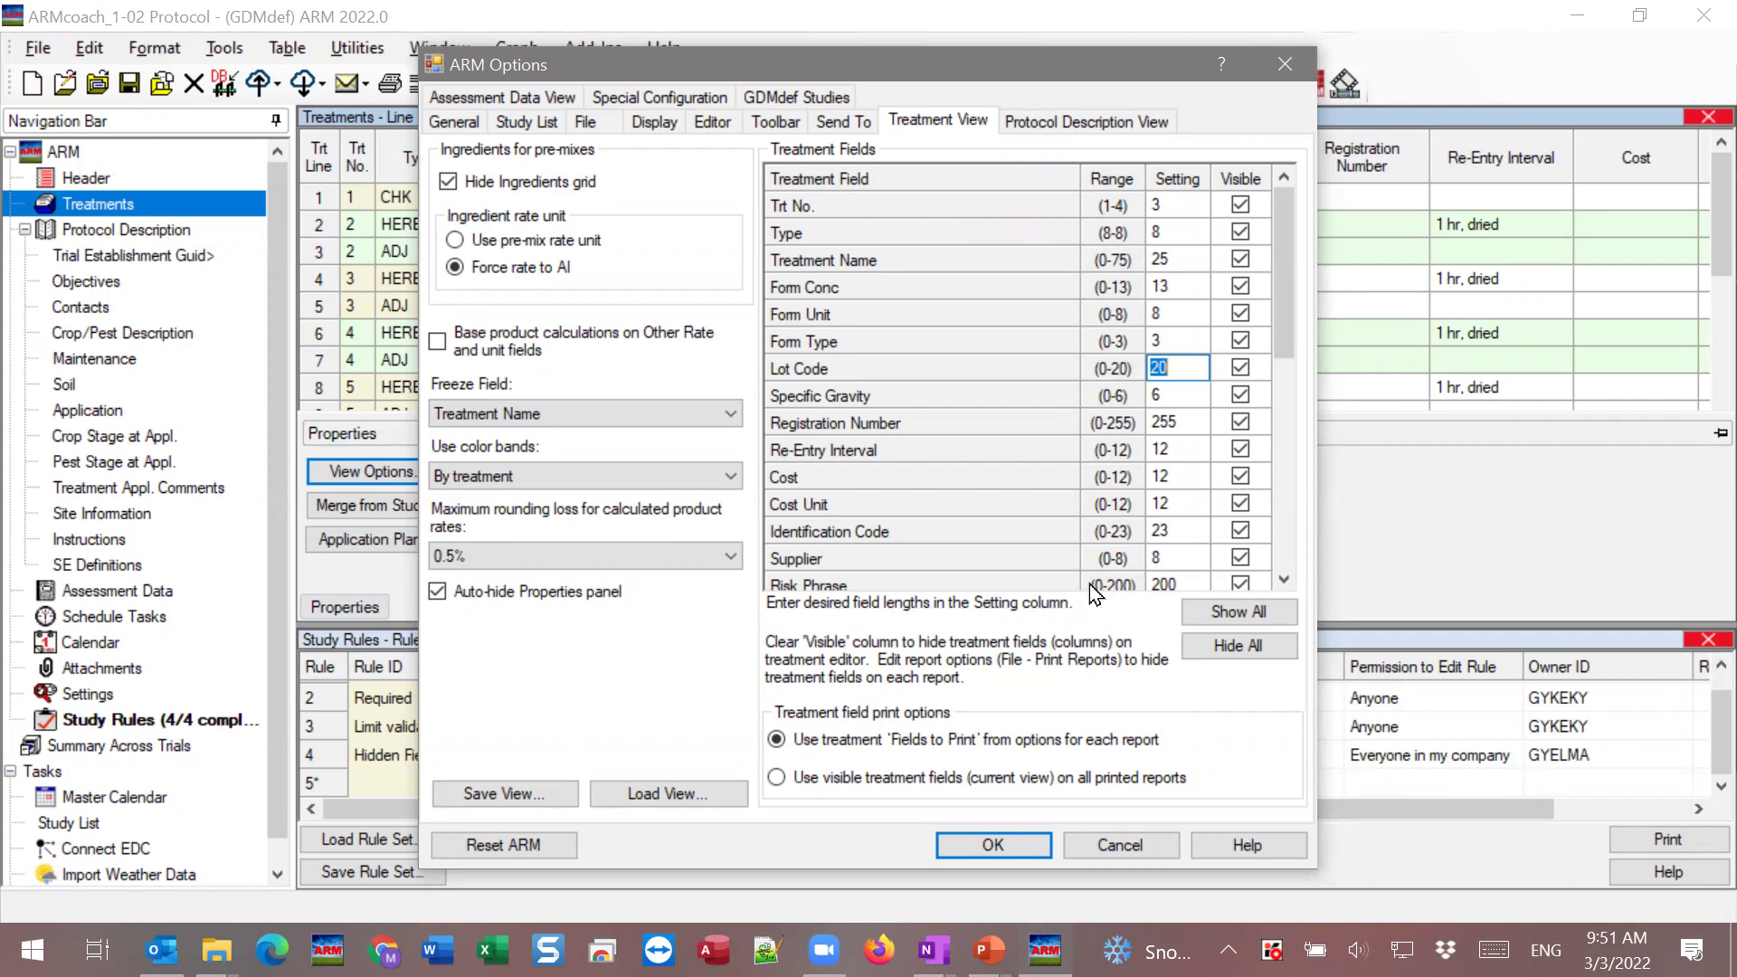
{"action": "left_click", "coordinate": [1165, 261]}
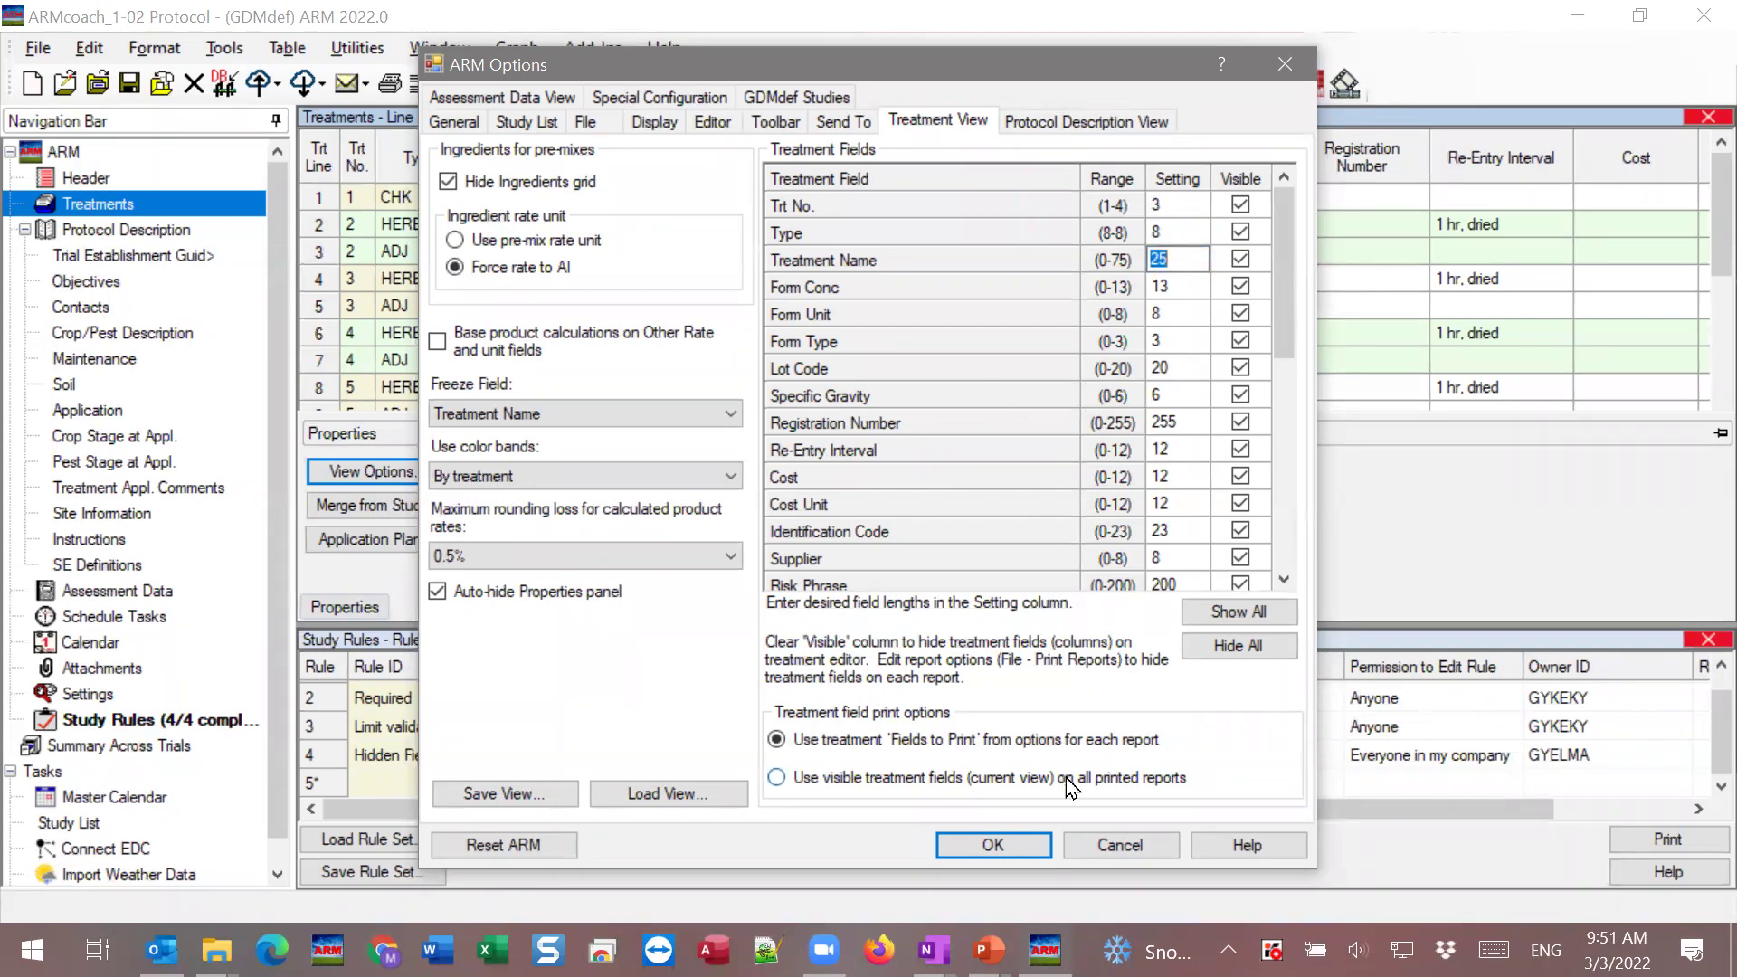
{"action": "left_click", "coordinate": [1122, 845]}
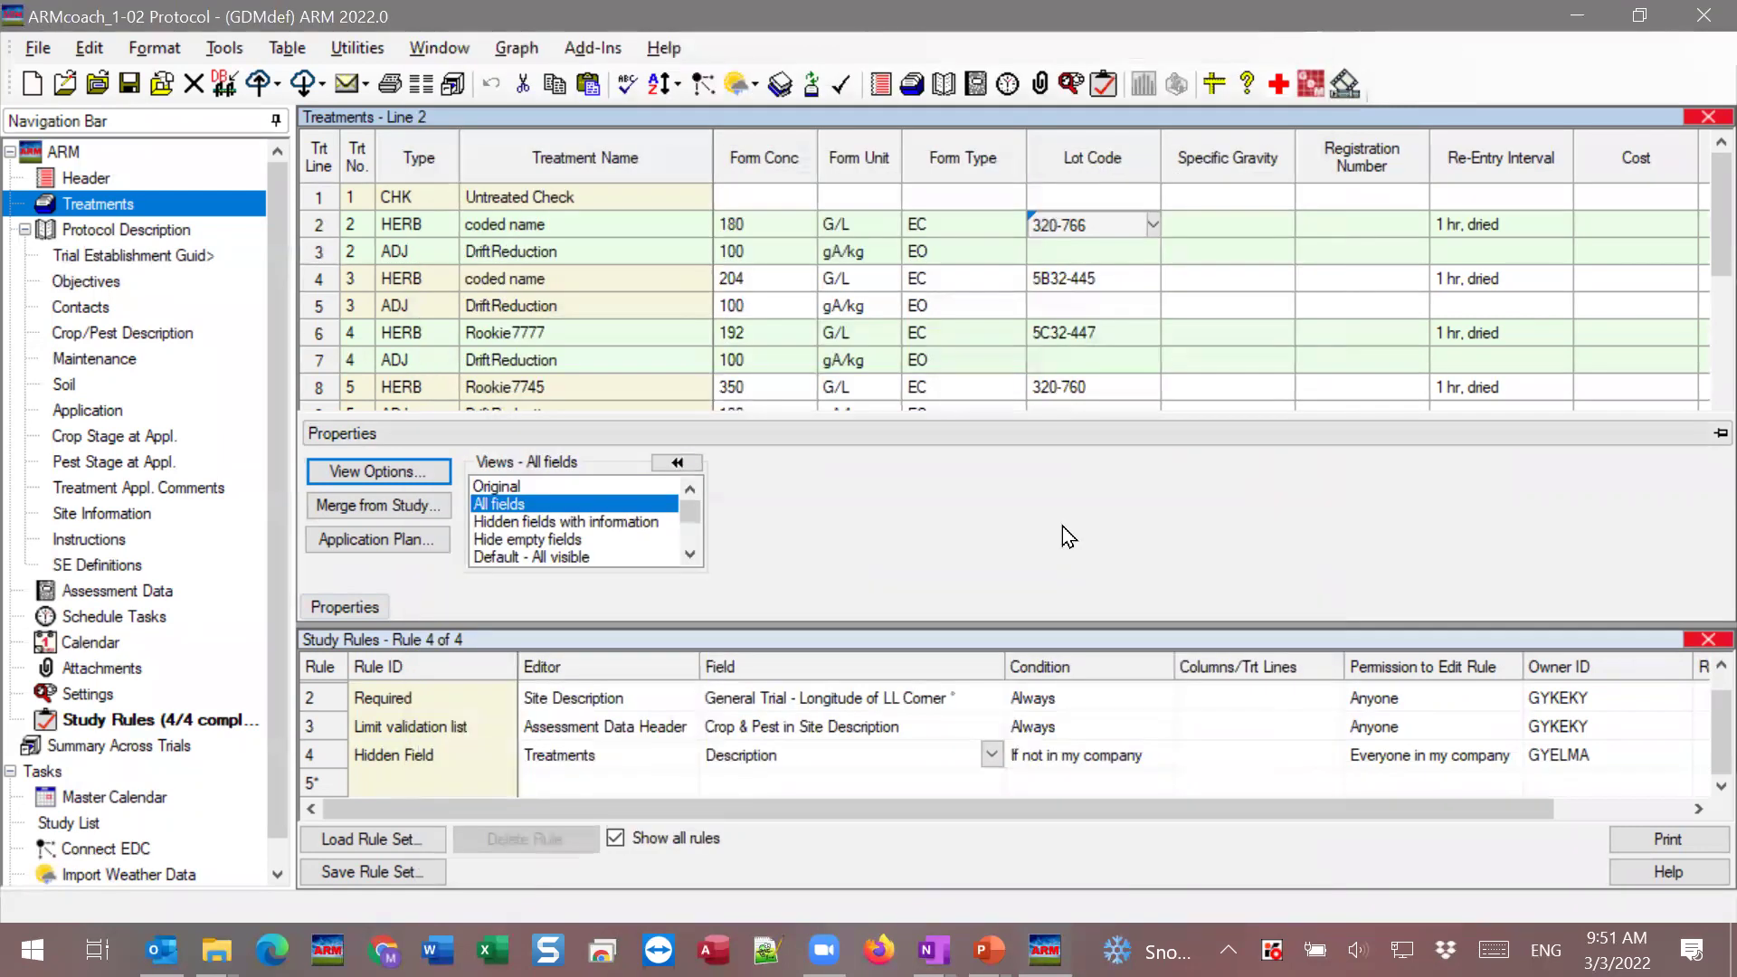
Close the study rules editor and switch from the treatments to the assessment data.
{"action": "left_click", "coordinate": [1707, 641]}
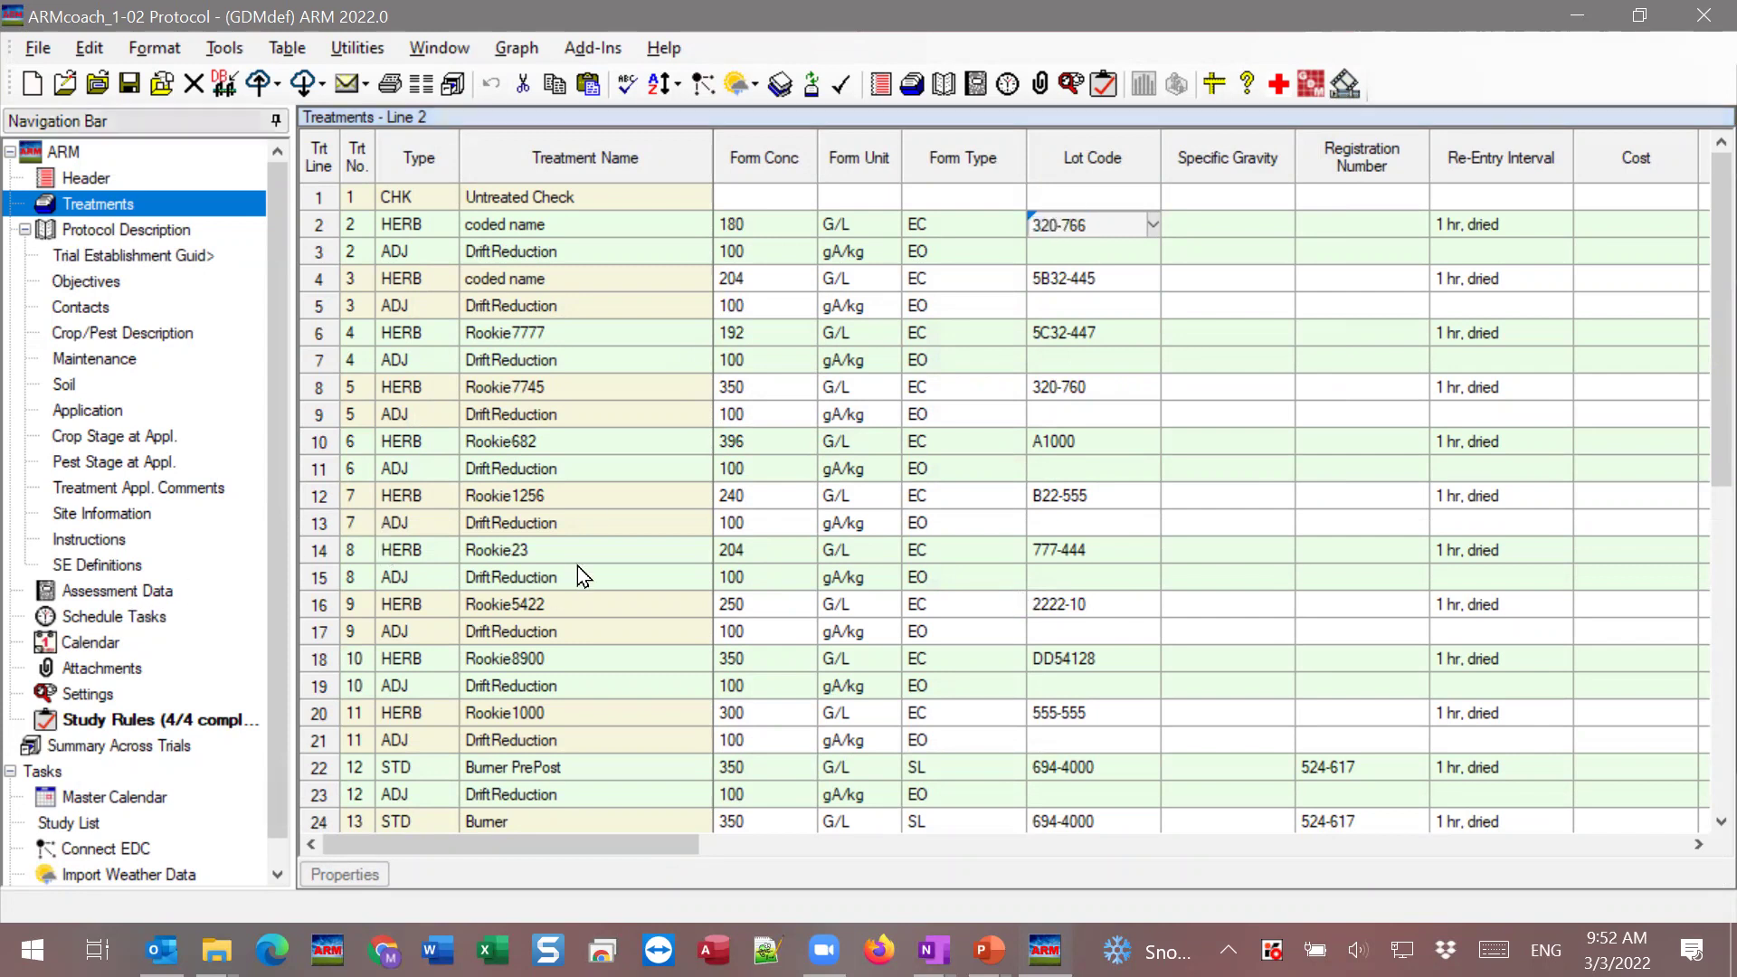
{"action": "key", "text": "ctrl+Tab"}
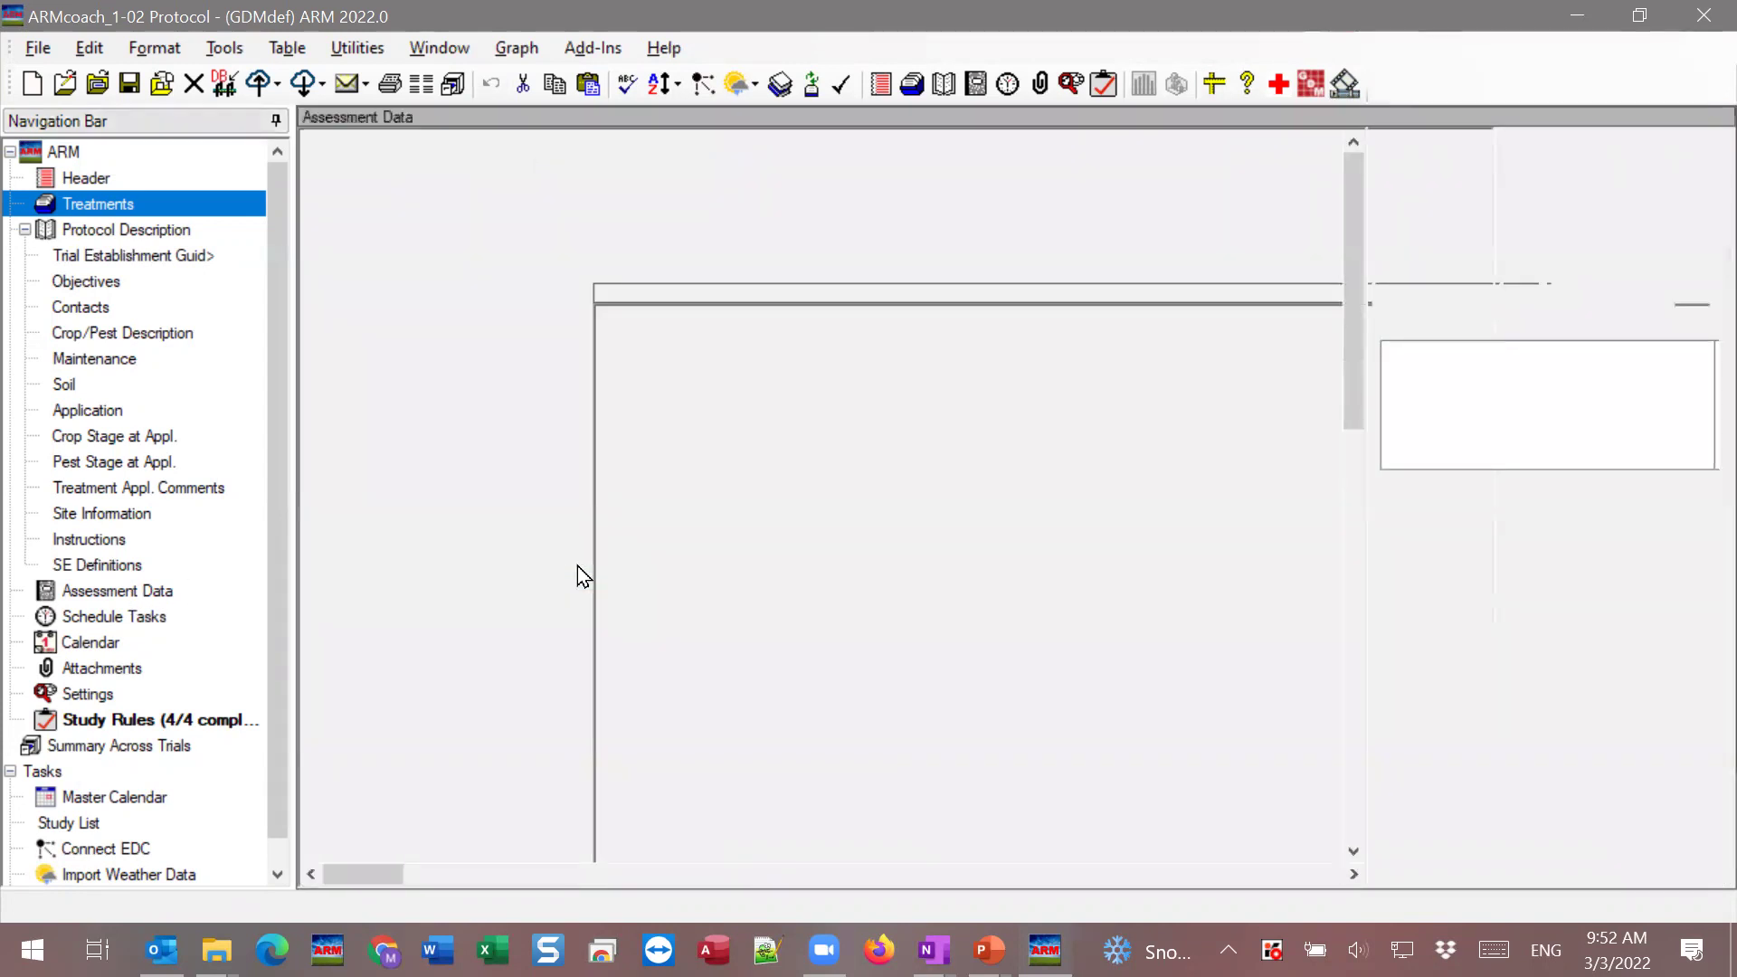
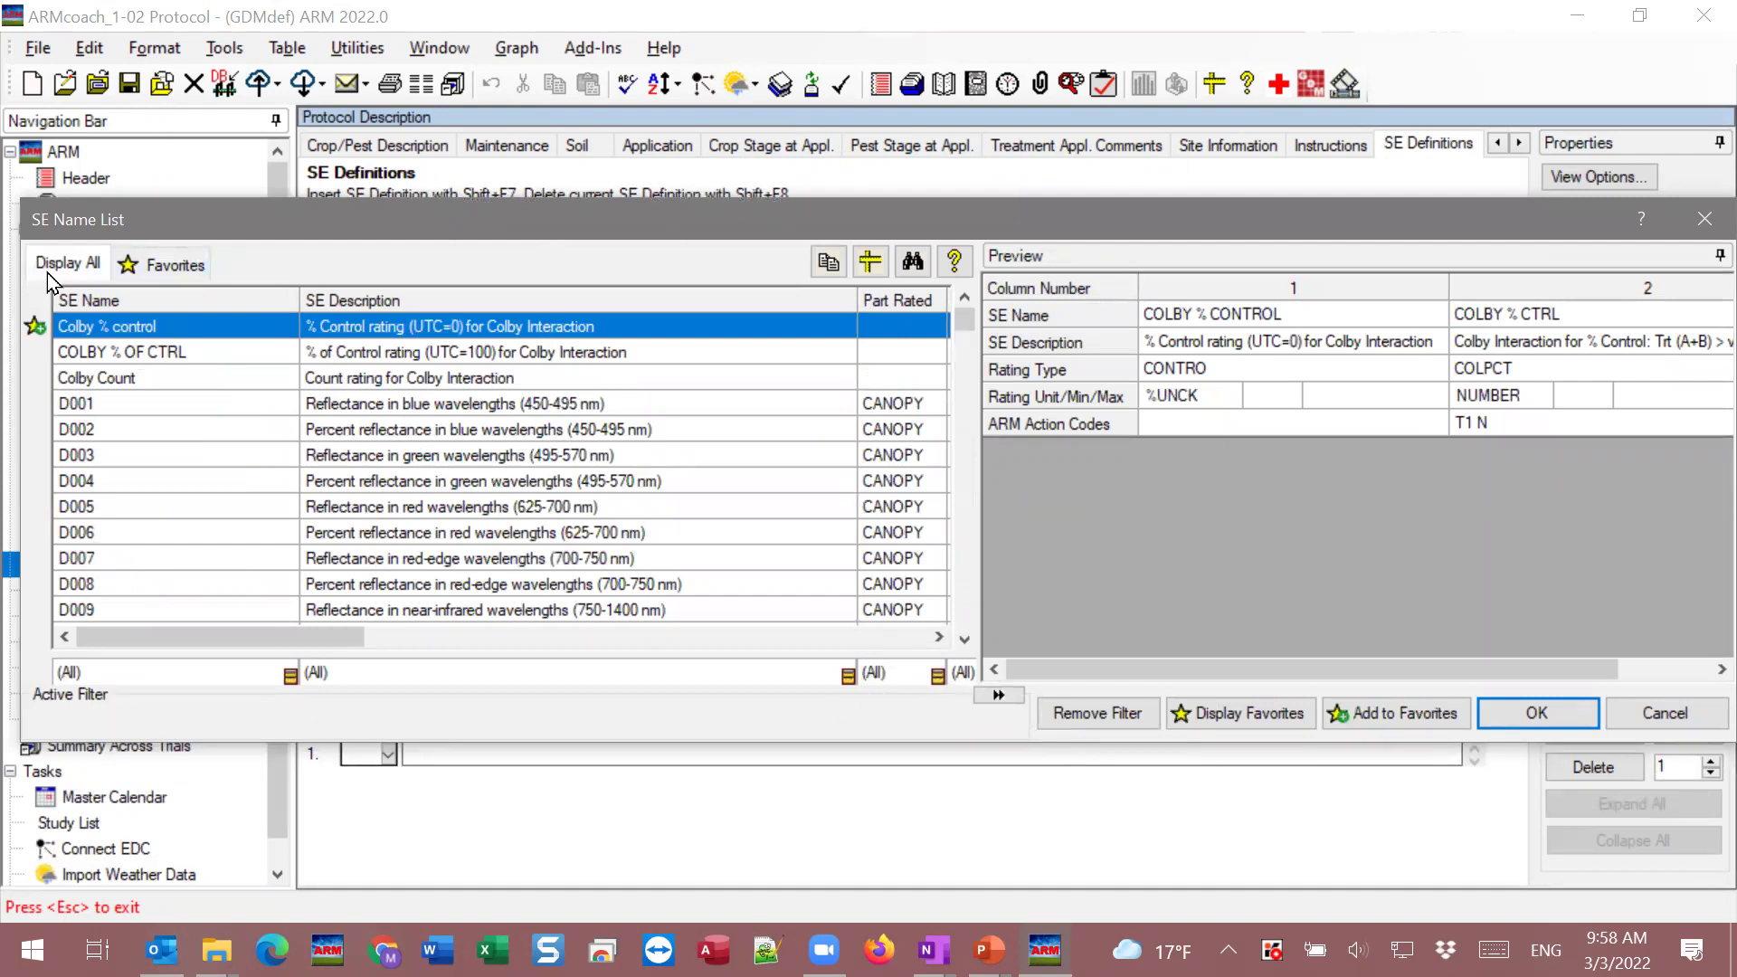
Browse the SE Name List and preview definitions such as D006, O143_C4, O155, O163 and O173, then leave without choosing one.
{"action": "left_click", "coordinate": [249, 530]}
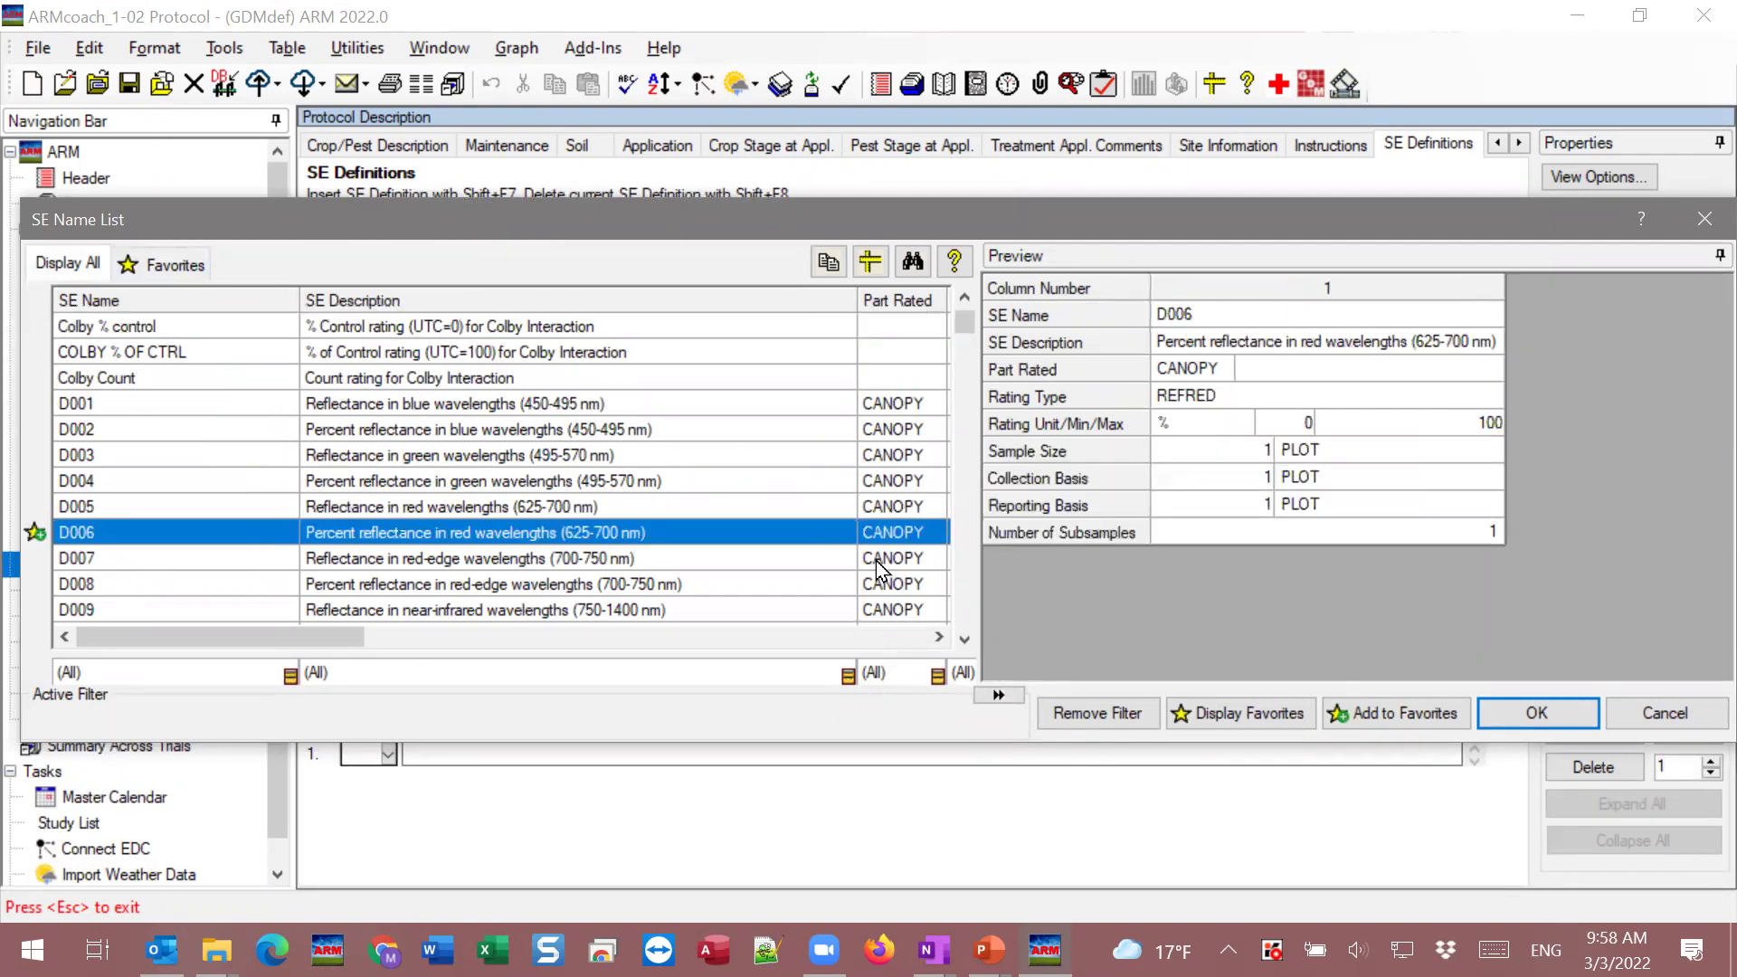
{"action": "left_click_drag", "start_coordinate": [966, 324], "coordinate": [966, 376]}
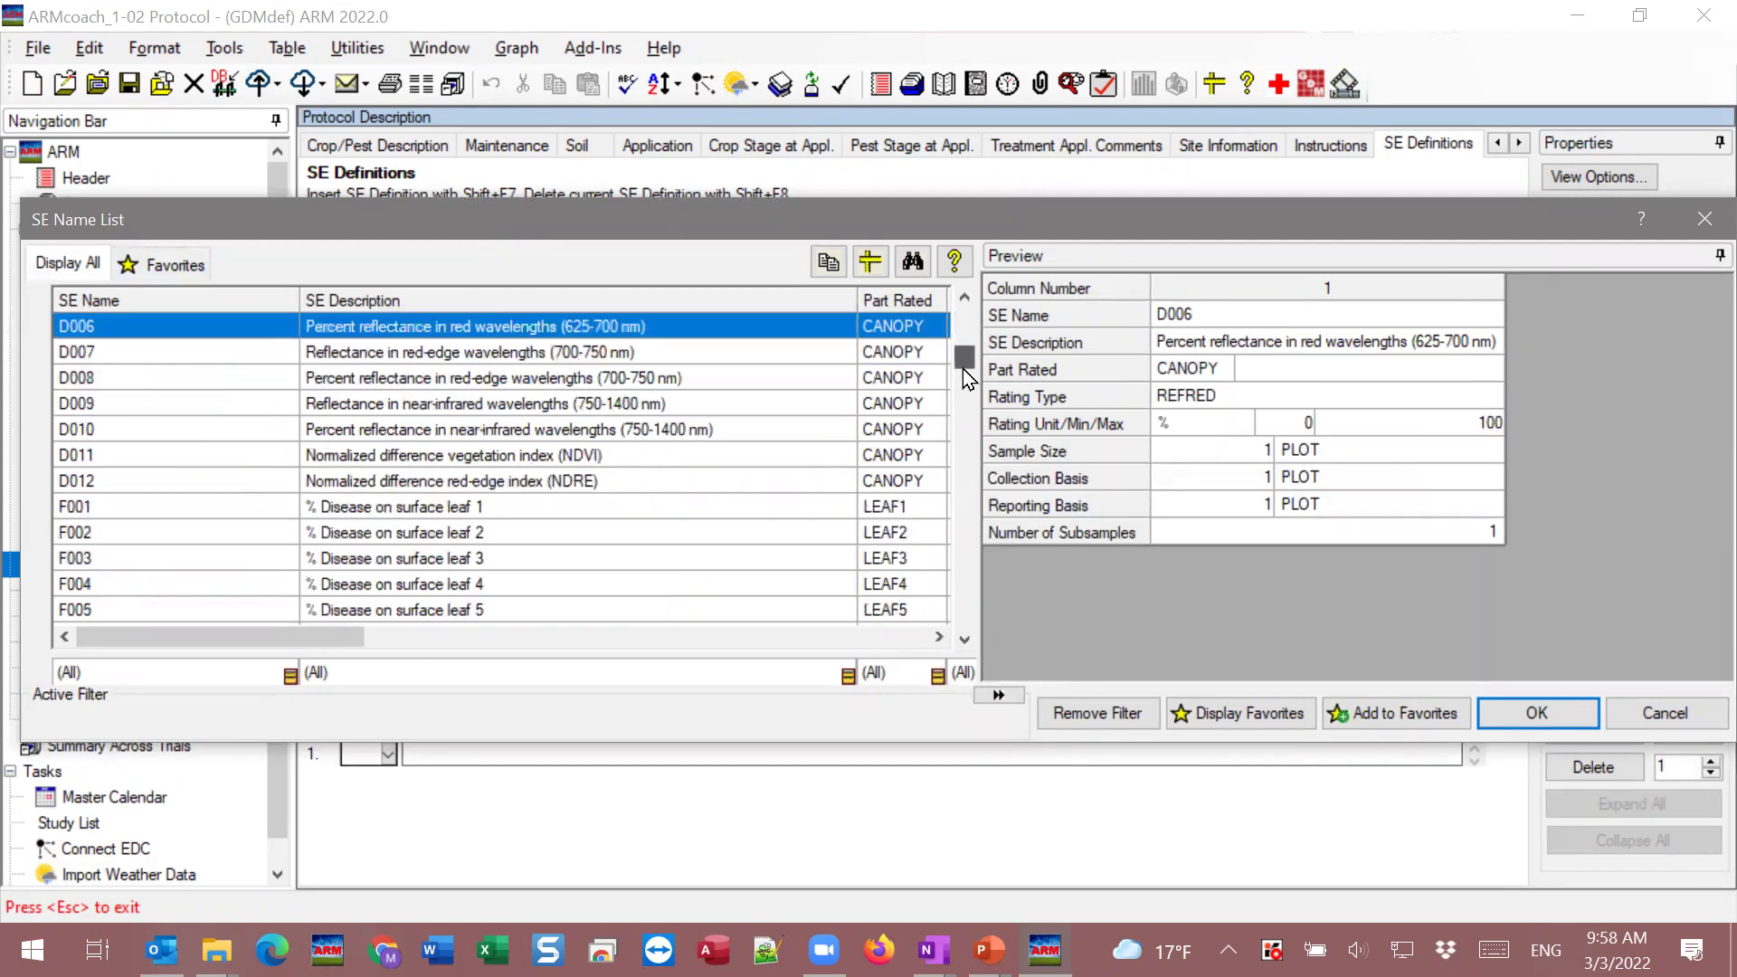
{"action": "scroll", "coordinate": [497, 474], "scroll_direction": "down", "scroll_amount": 10}
{"action": "left_click", "coordinate": [398, 455]}
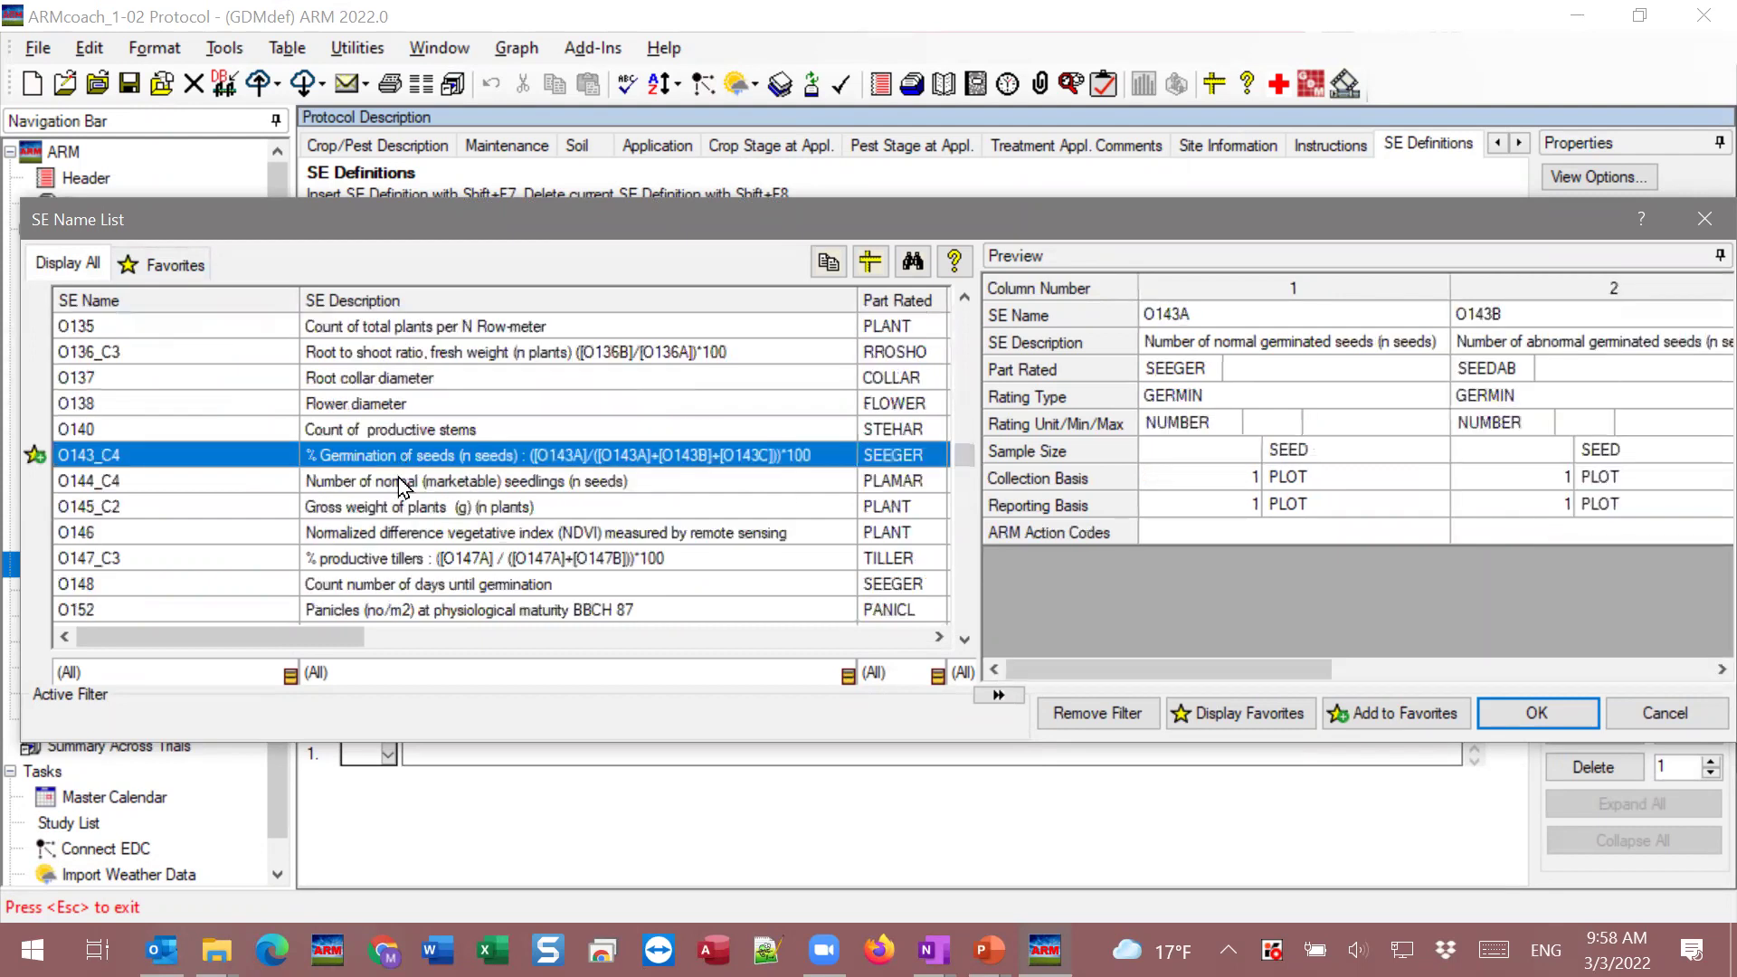
{"action": "left_click", "coordinate": [391, 590]}
{"action": "left_click", "coordinate": [511, 608]}
{"action": "key", "text": "Down"}
{"action": "key", "text": "Down"}
{"action": "key", "text": "Down"}
{"action": "key", "text": "Down"}
{"action": "key", "text": "Down"}
{"action": "key", "text": "Down"}
{"action": "key", "text": "Down"}
{"action": "key", "text": "Down"}
{"action": "key", "text": "Down"}
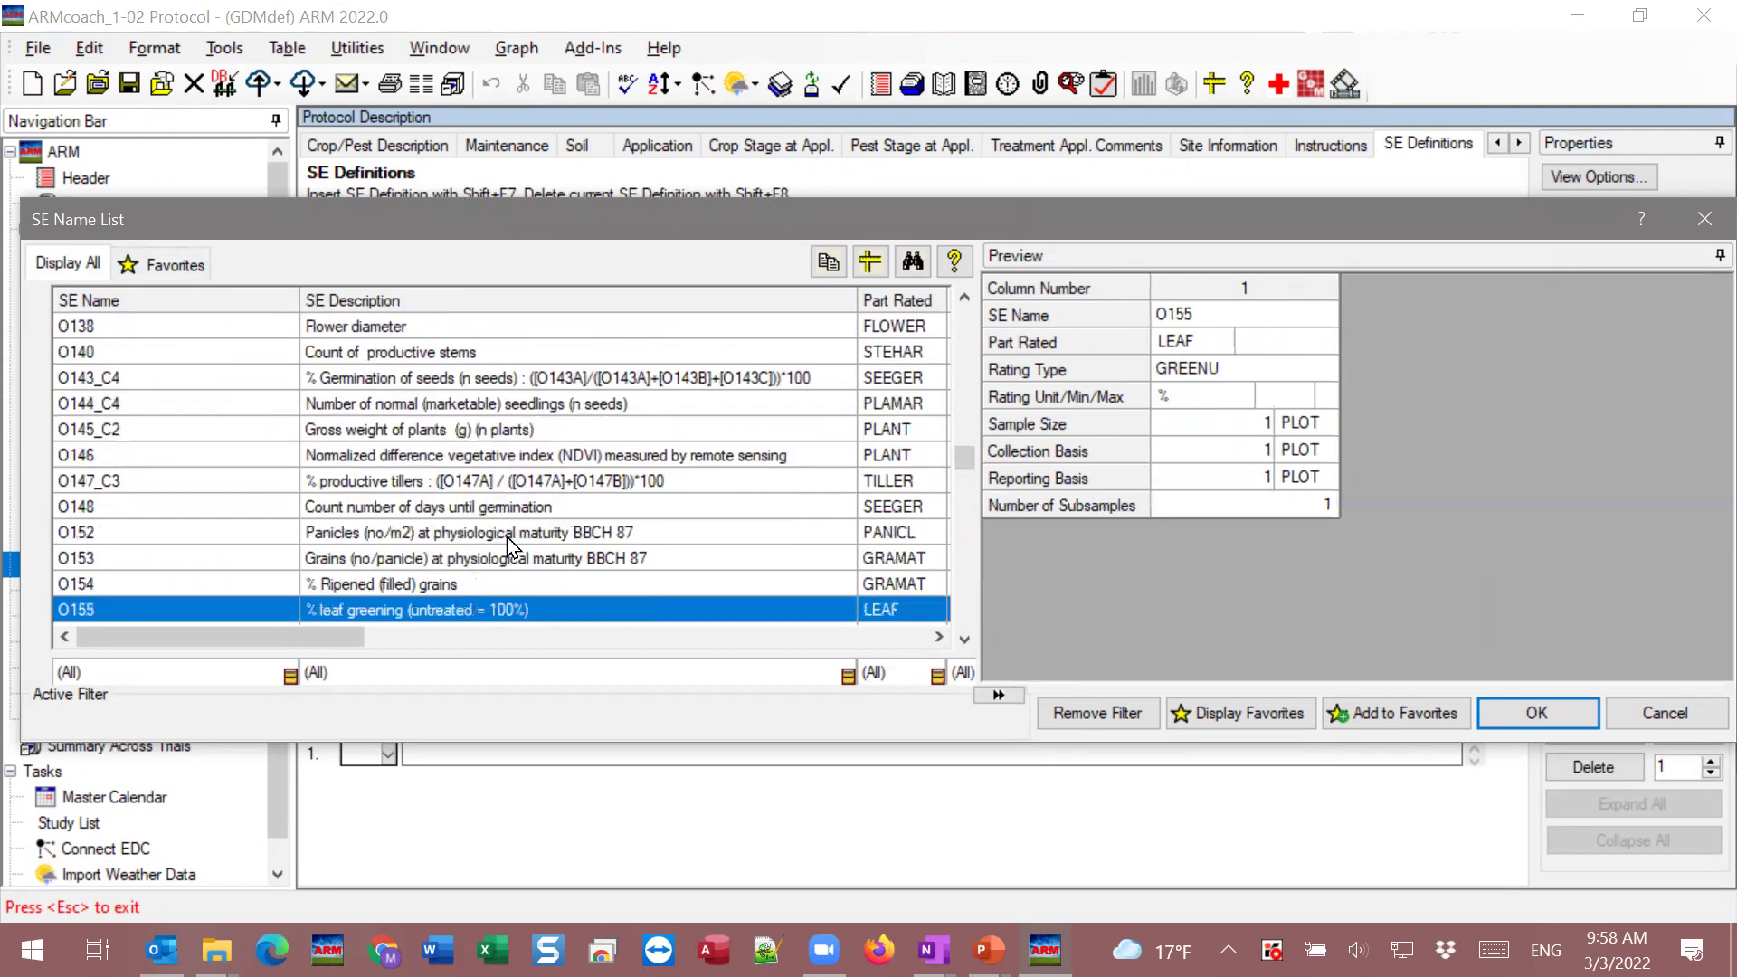
{"action": "key", "text": "Down"}
{"action": "key", "text": "Down"}
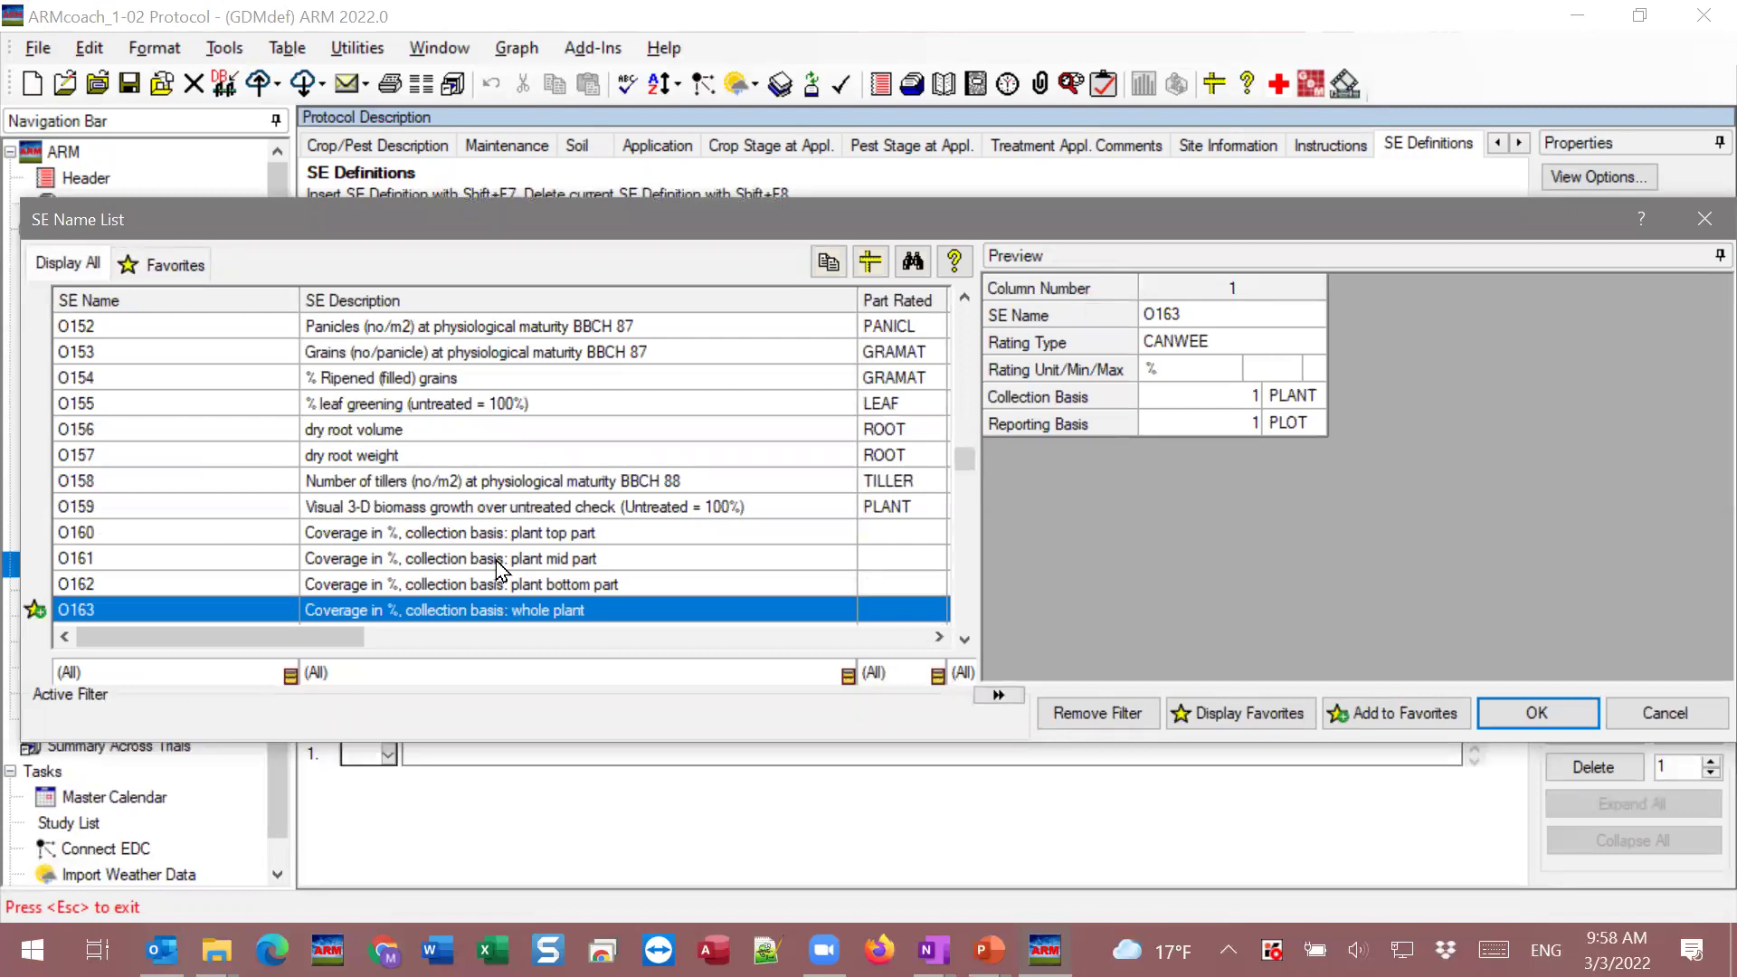
{"action": "key", "text": "Down"}
{"action": "key", "text": "Down"}
{"action": "key", "text": "Down"}
{"action": "key", "text": "Down"}
{"action": "key", "text": "Down"}
{"action": "key", "text": "Down"}
{"action": "key", "text": "Down"}
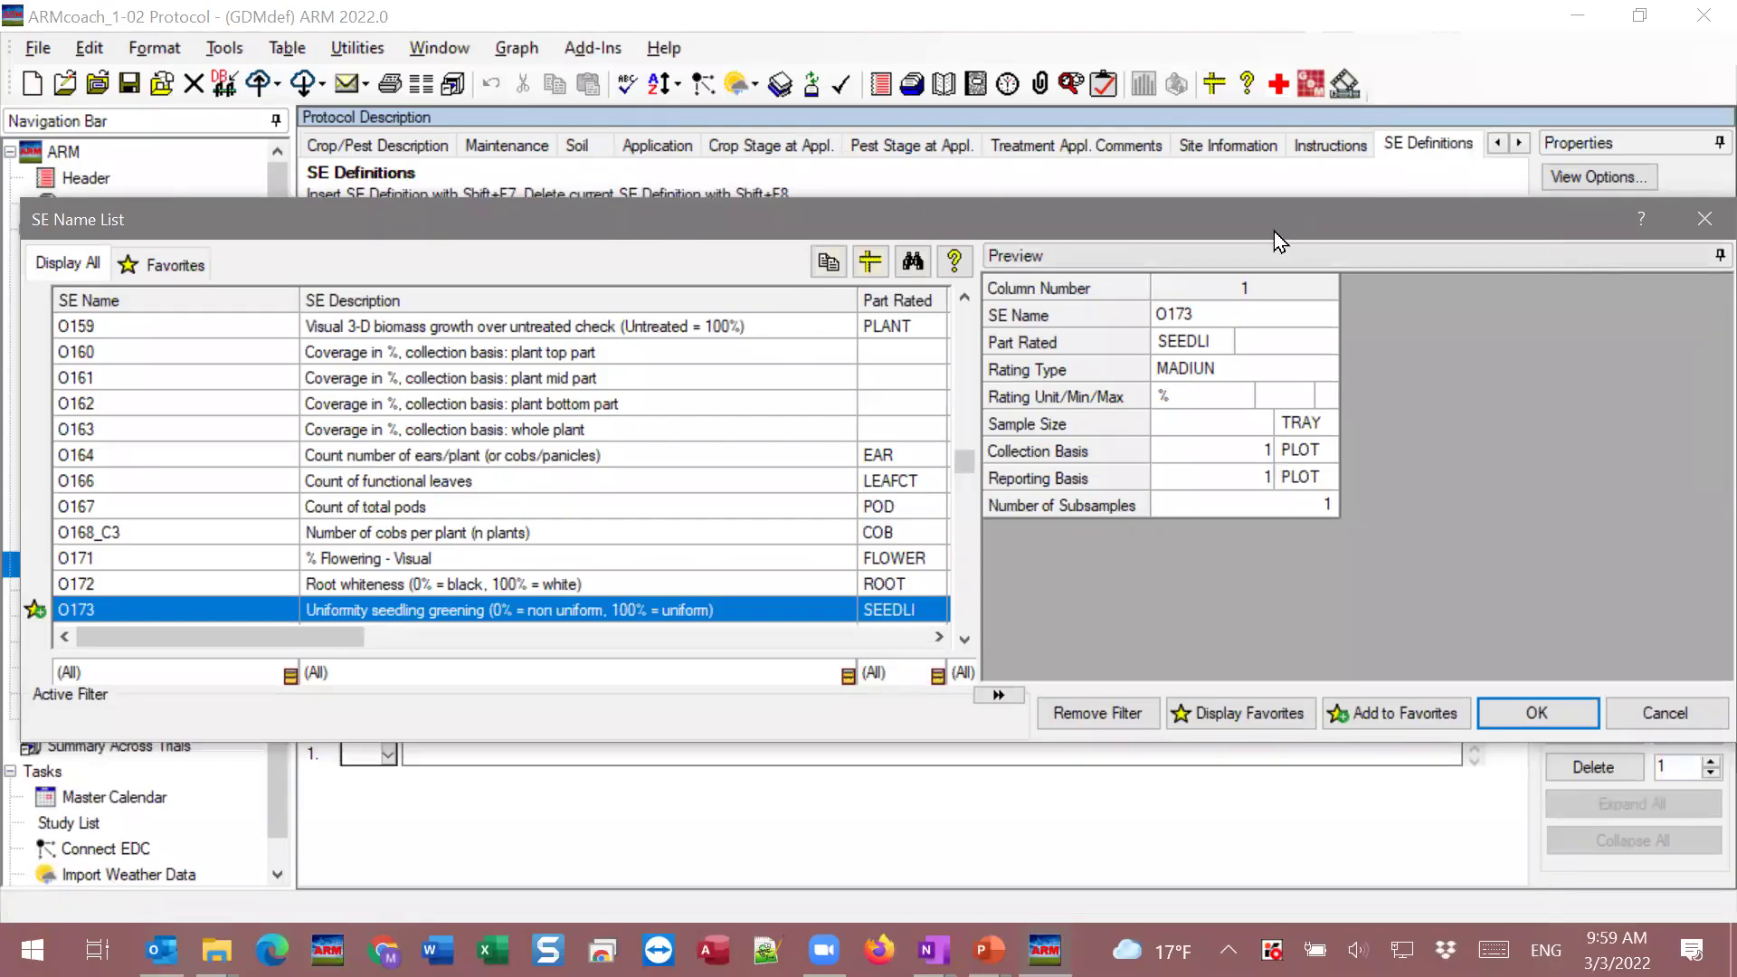
{"action": "key", "text": "Escape"}
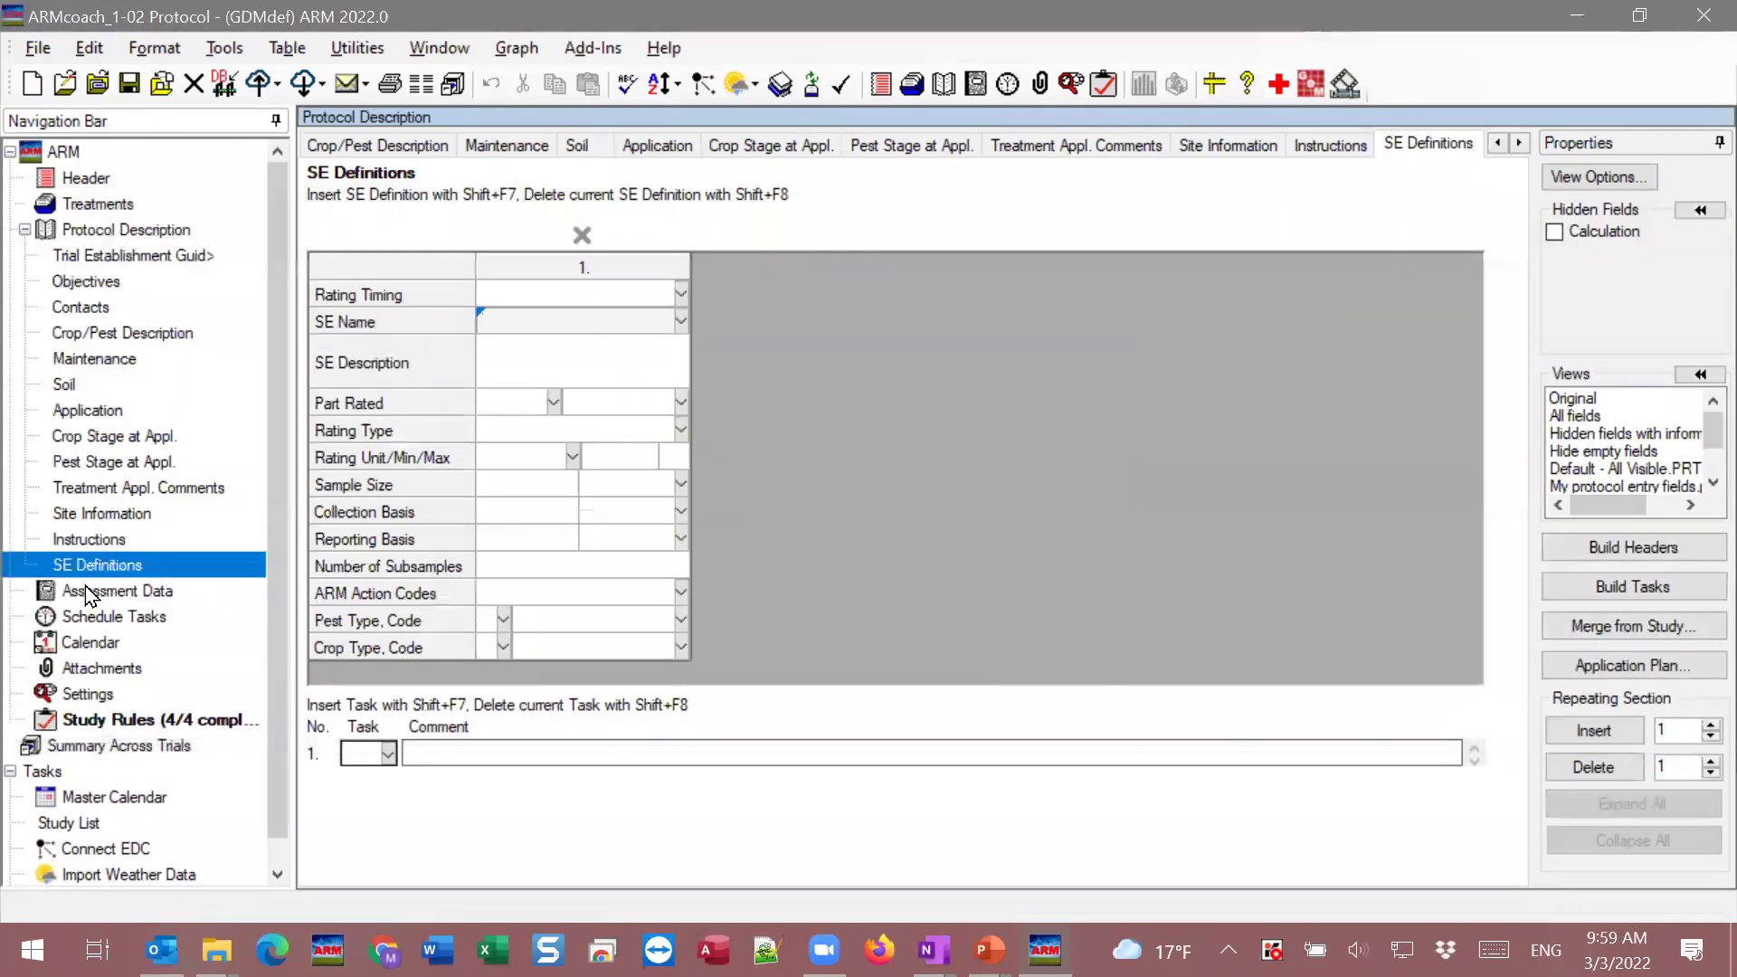
Open the assessment data and display the hidden SE Description field.
{"action": "left_click", "coordinate": [108, 591]}
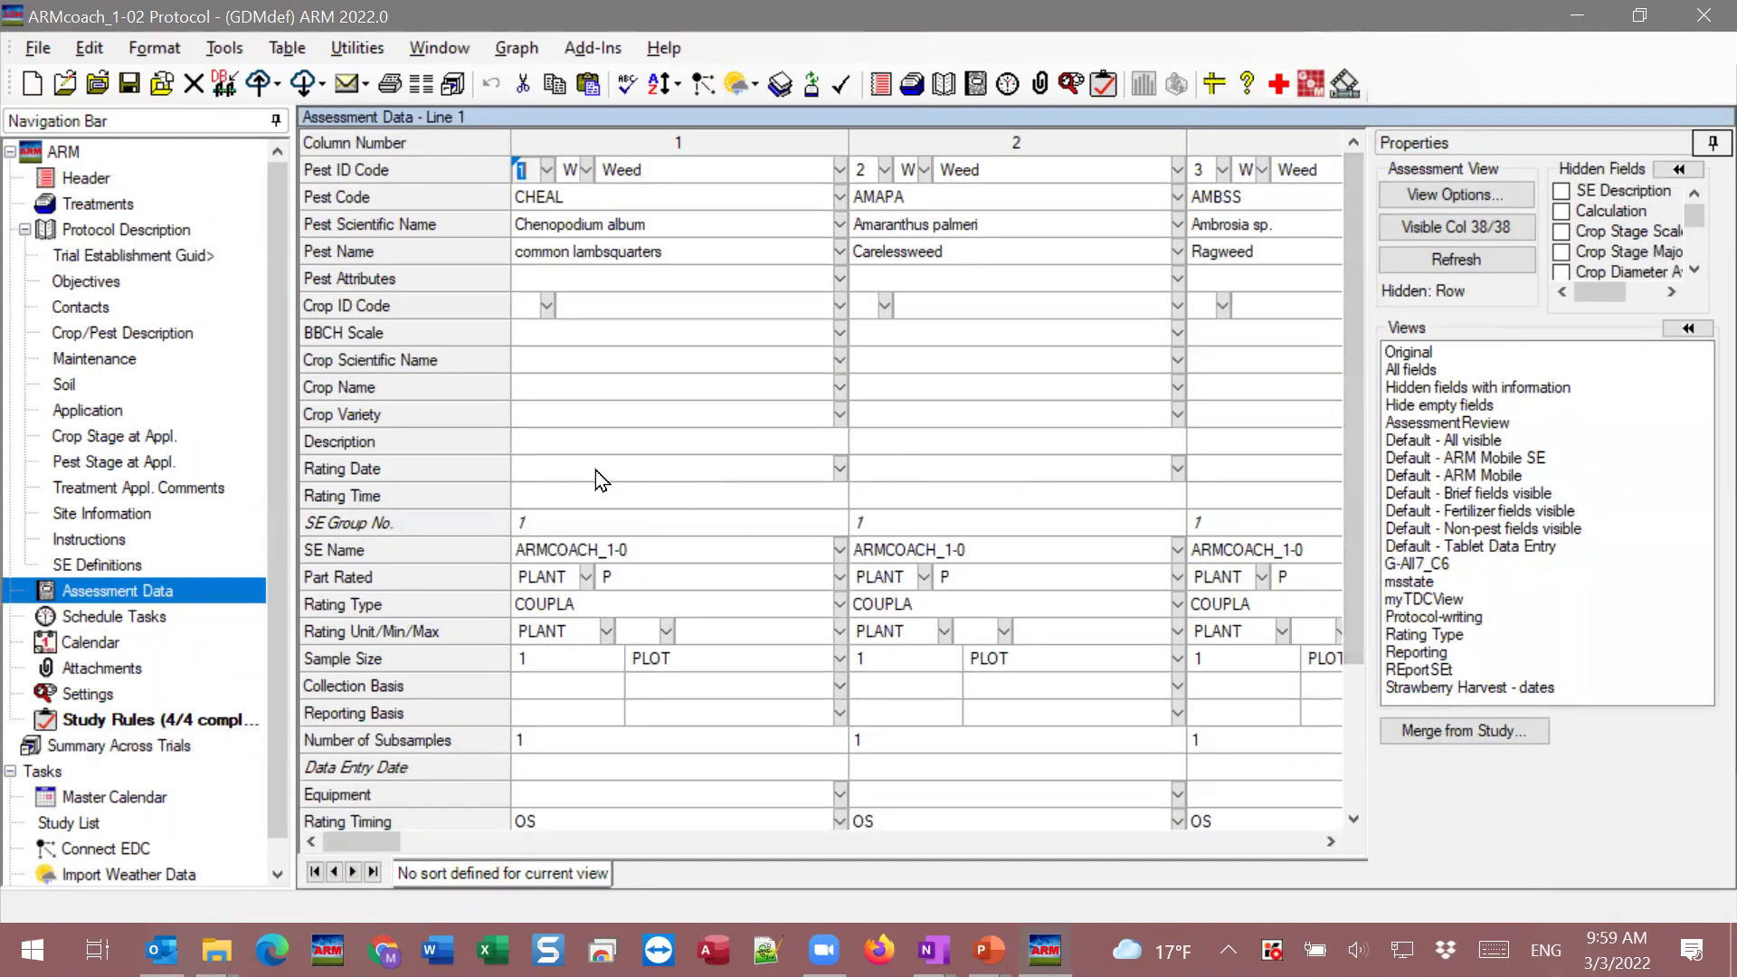
{"action": "left_click", "coordinate": [535, 443]}
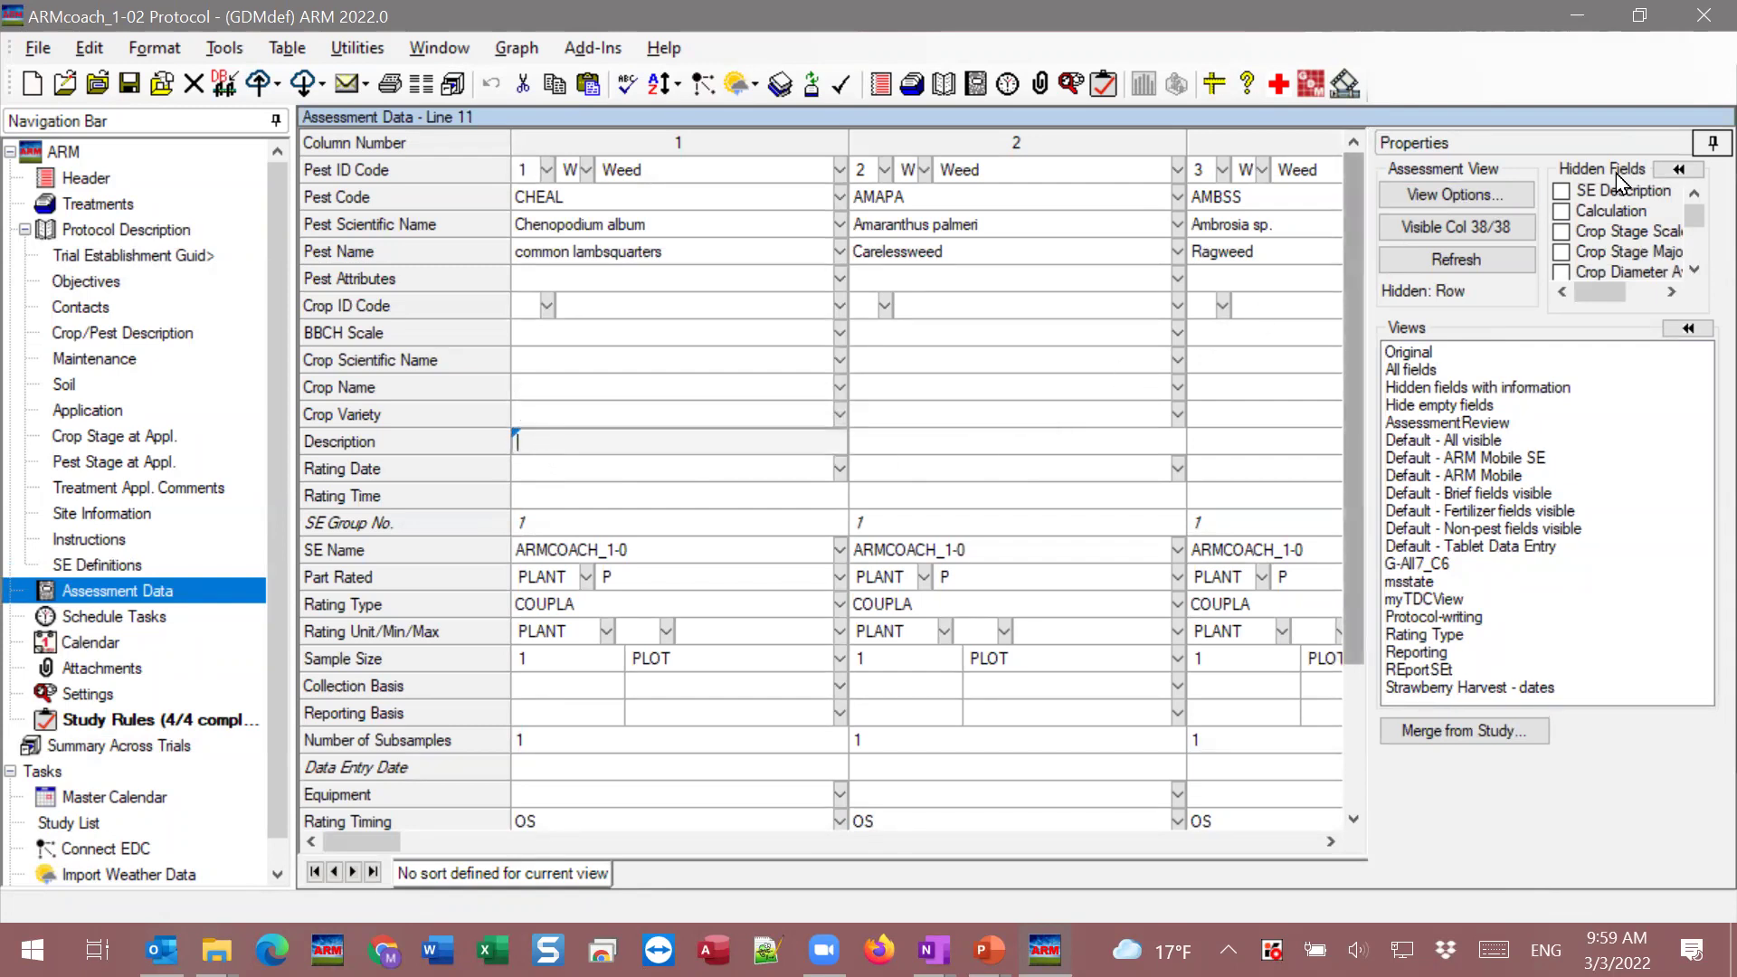
{"action": "left_click", "coordinate": [1562, 191]}
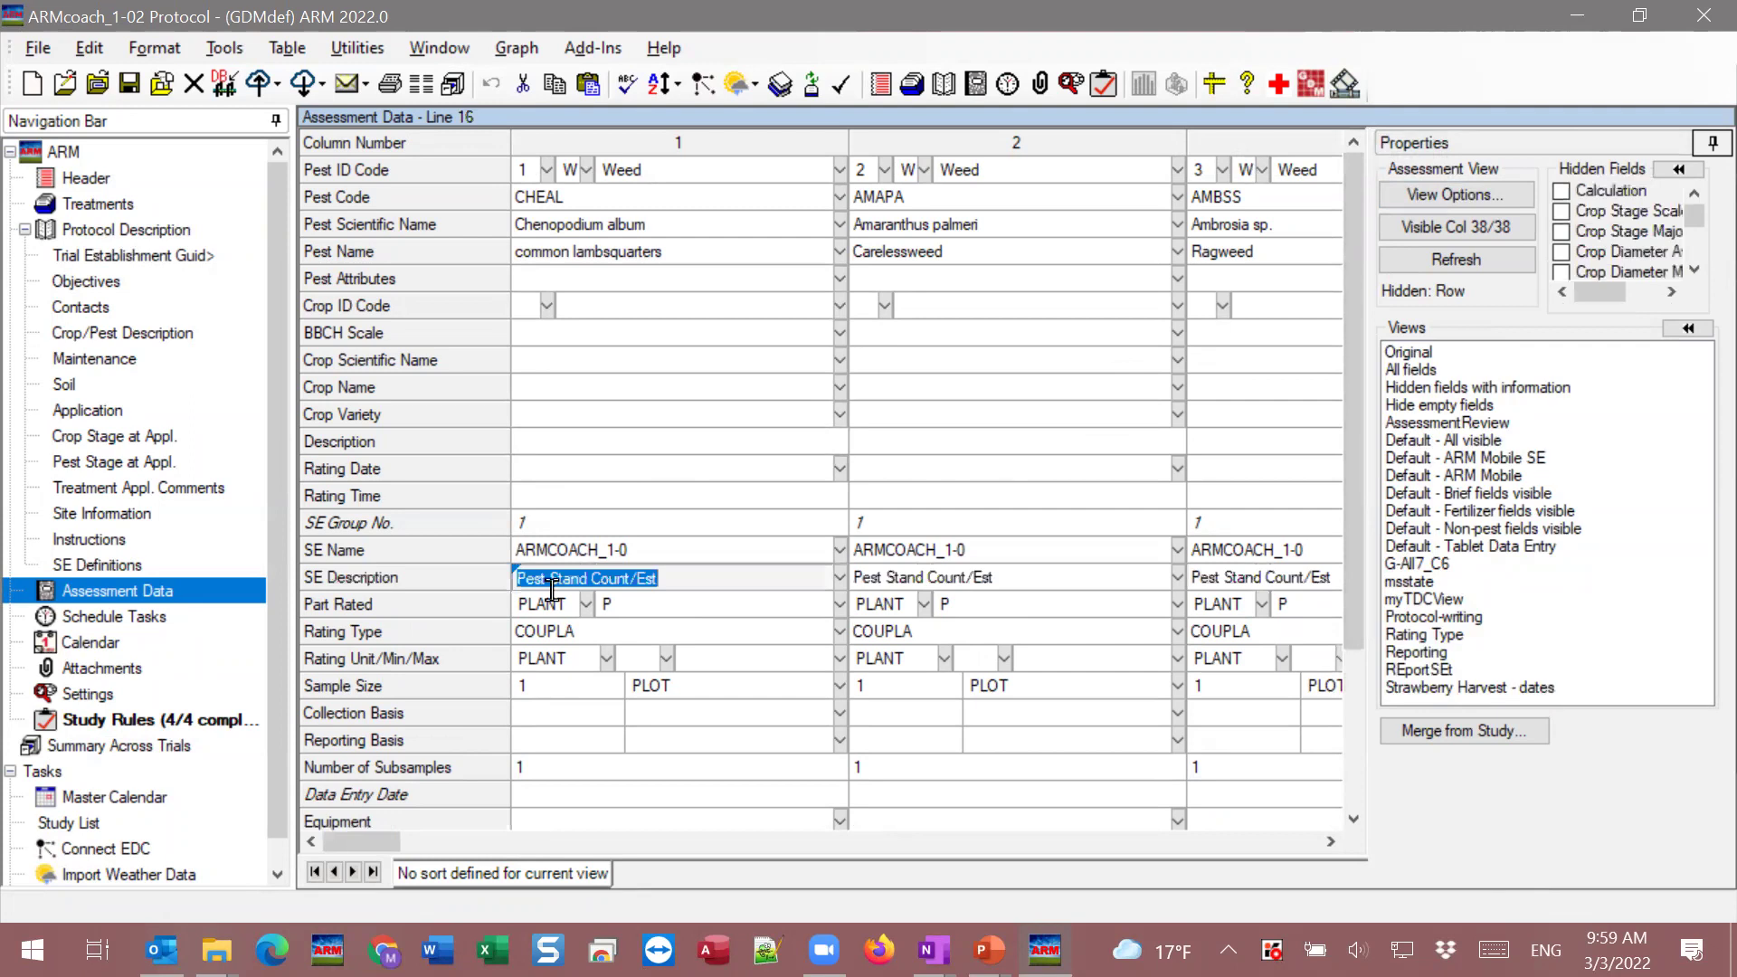
Compare the Description row and its neighbouring crop fields with the SE Description row in the assessment data.
{"action": "left_click", "coordinate": [579, 443]}
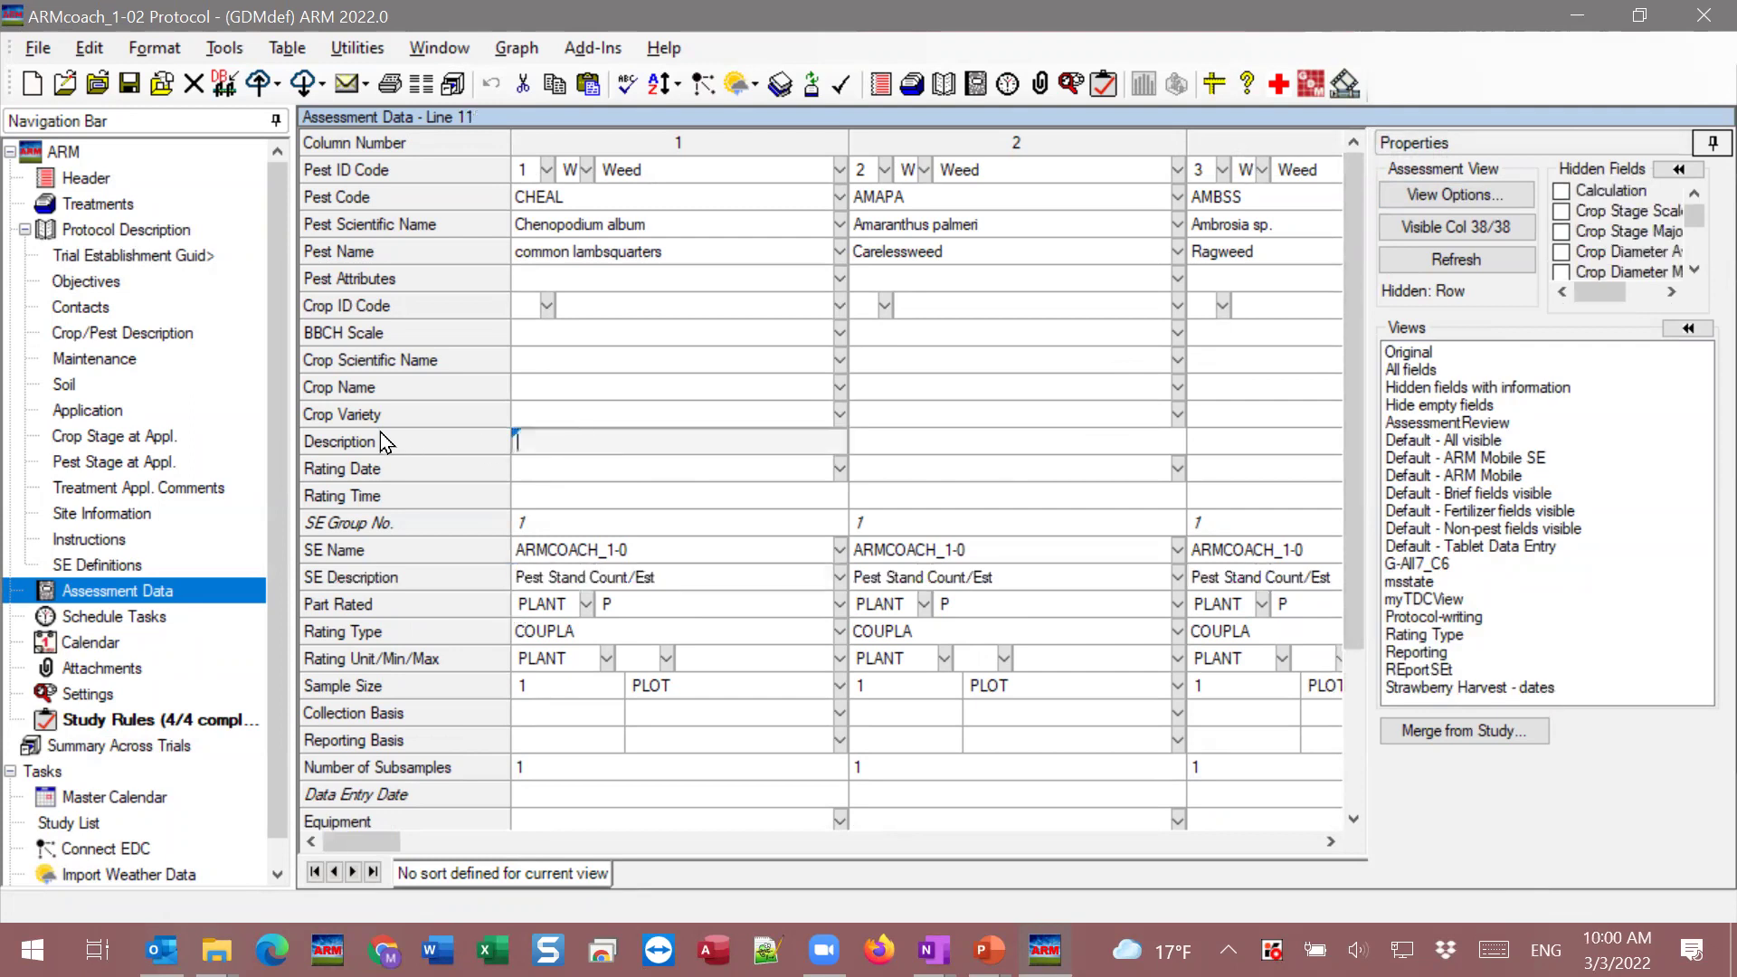
{"action": "left_click", "coordinate": [351, 442]}
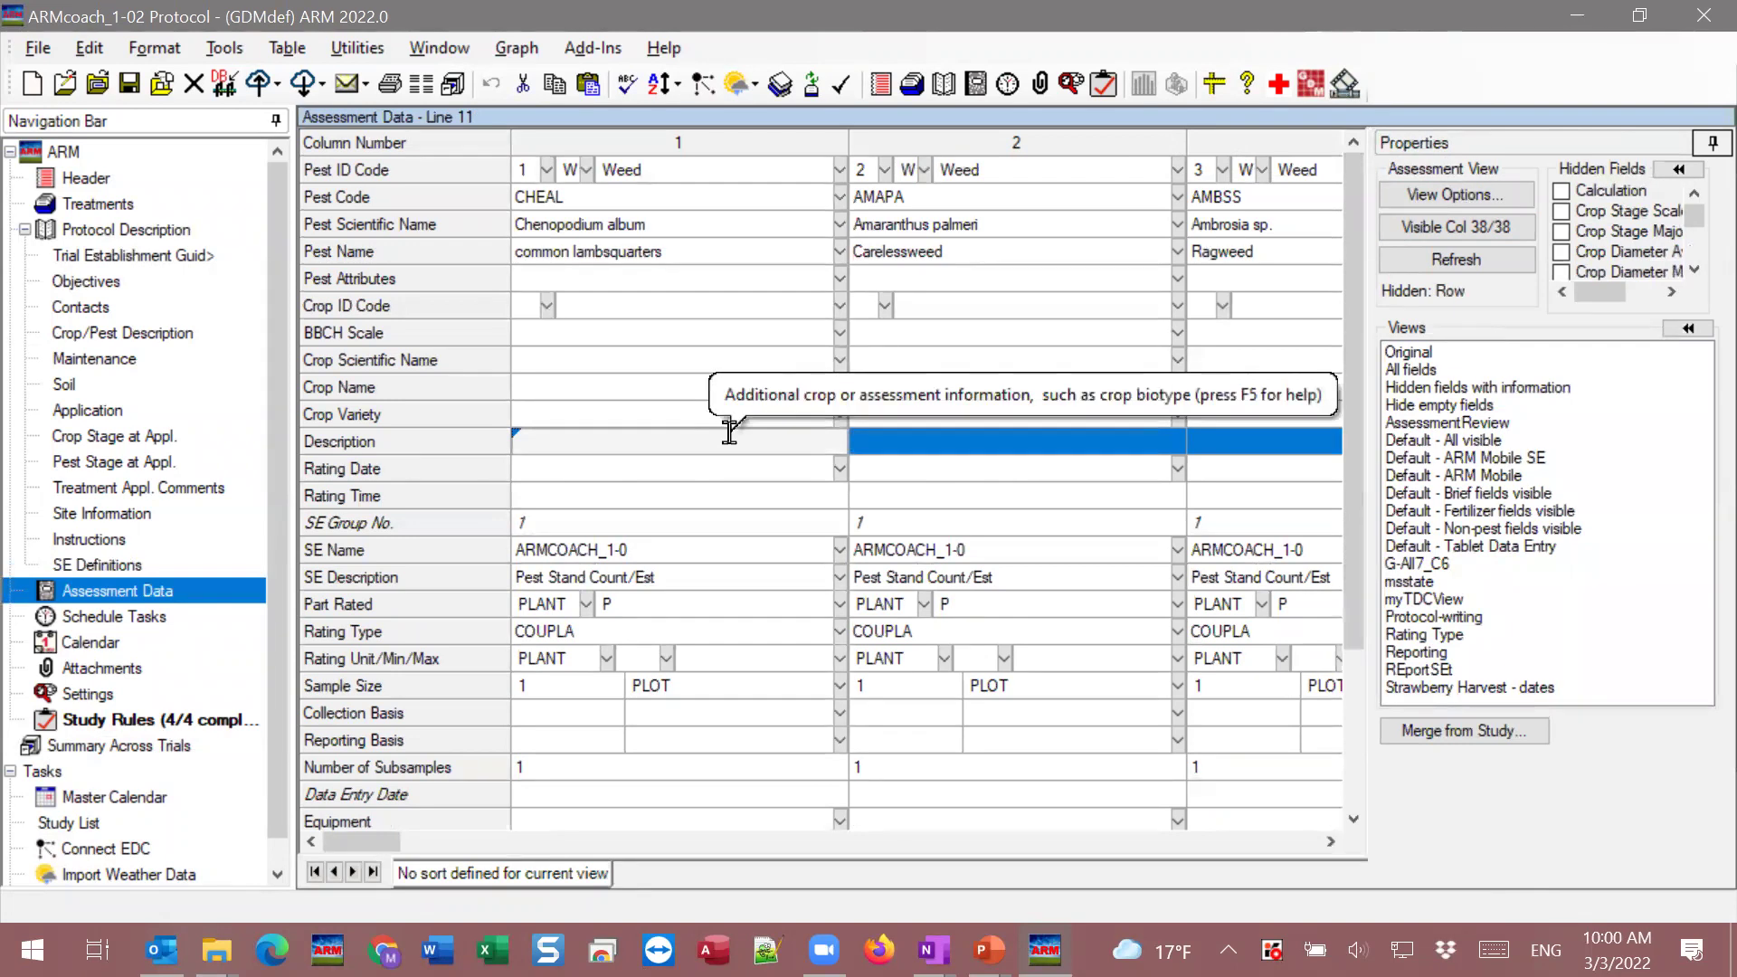
{"action": "left_click", "coordinate": [305, 584]}
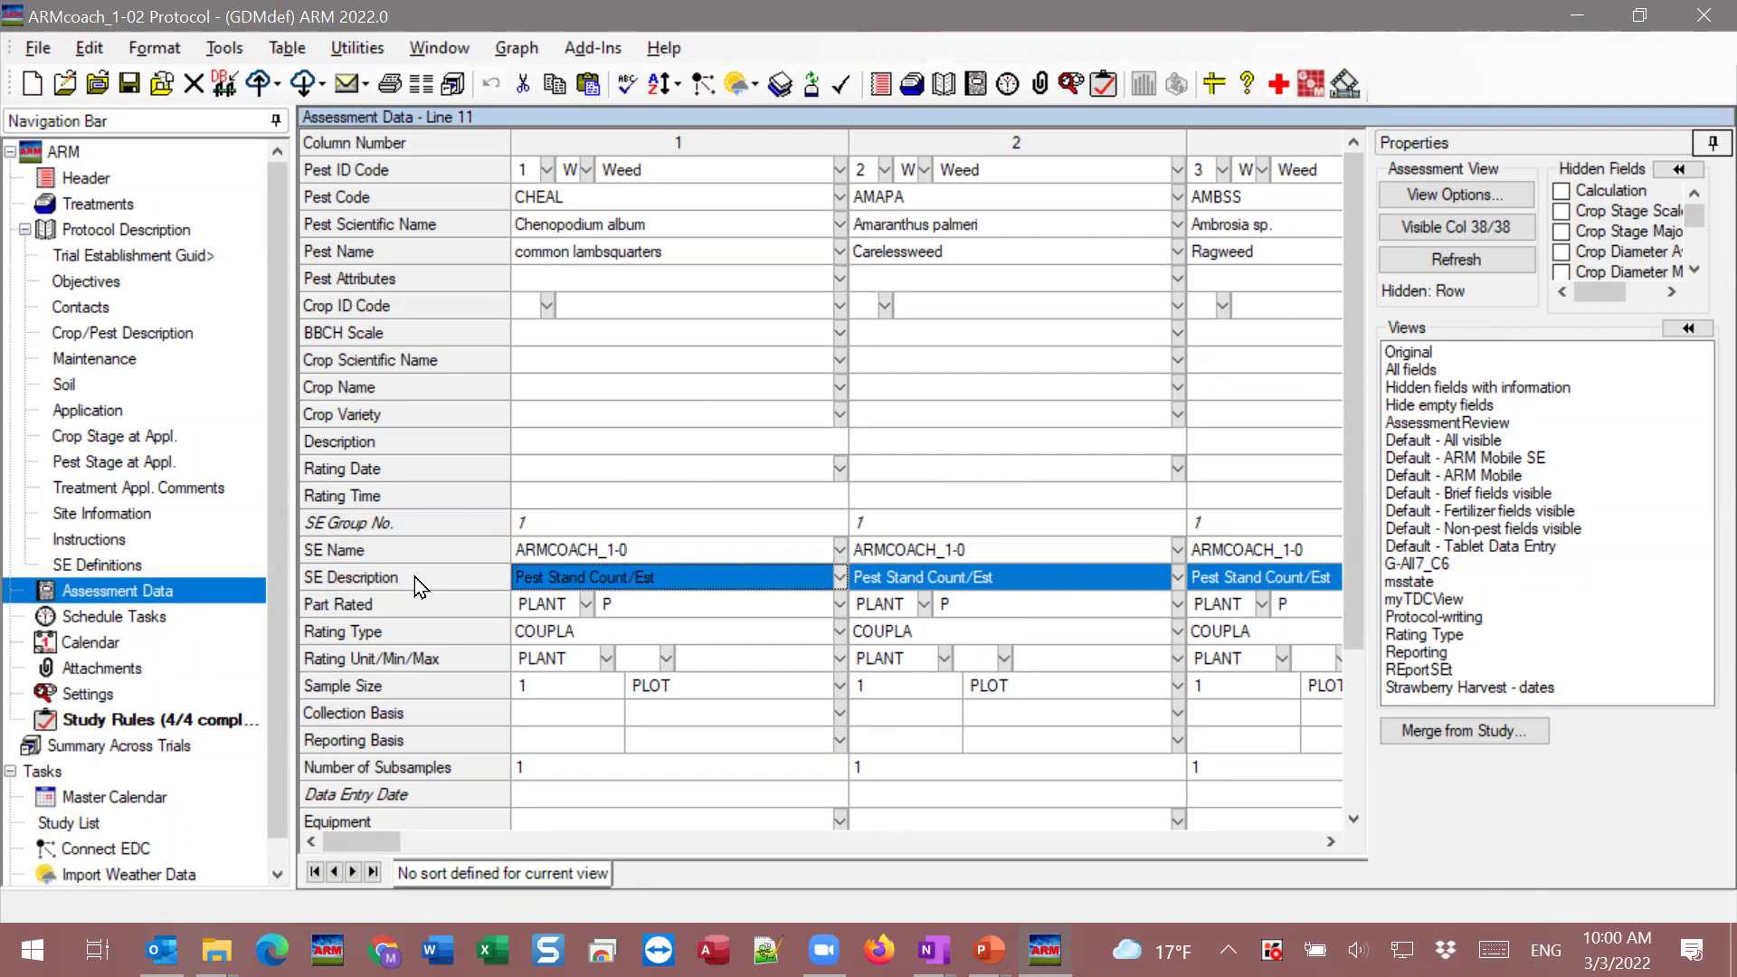
{"action": "left_click", "coordinate": [351, 442]}
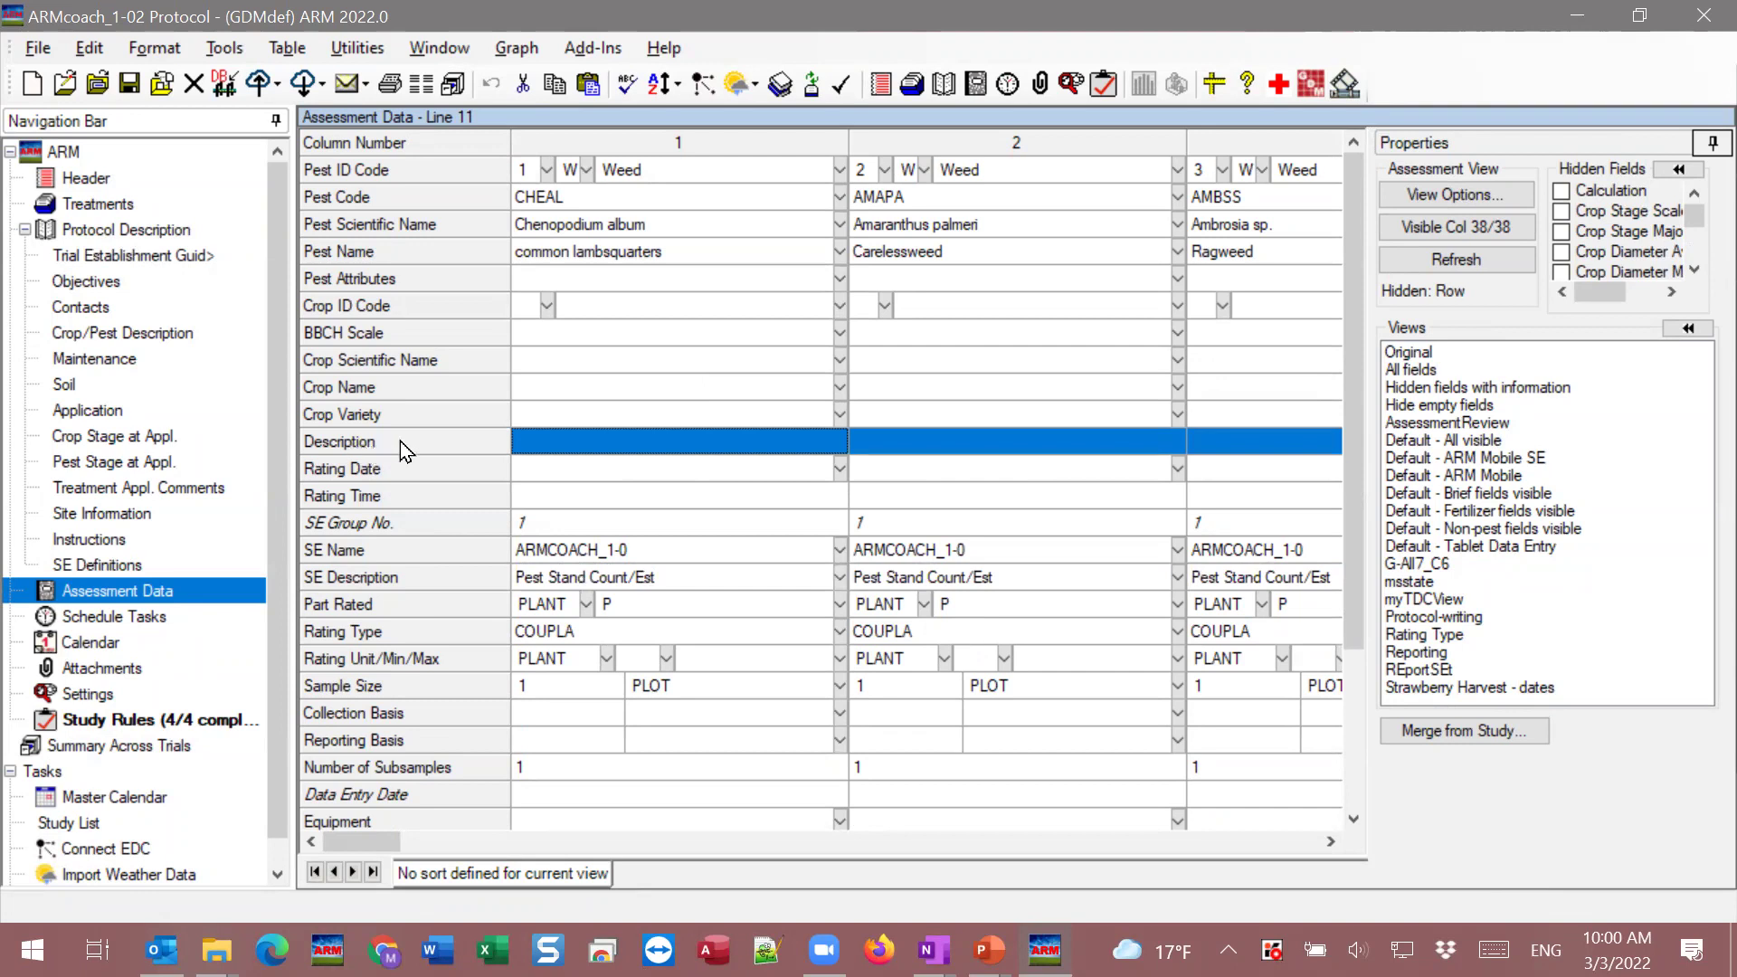
{"action": "left_click_drag", "start_coordinate": [336, 448], "coordinate": [333, 306]}
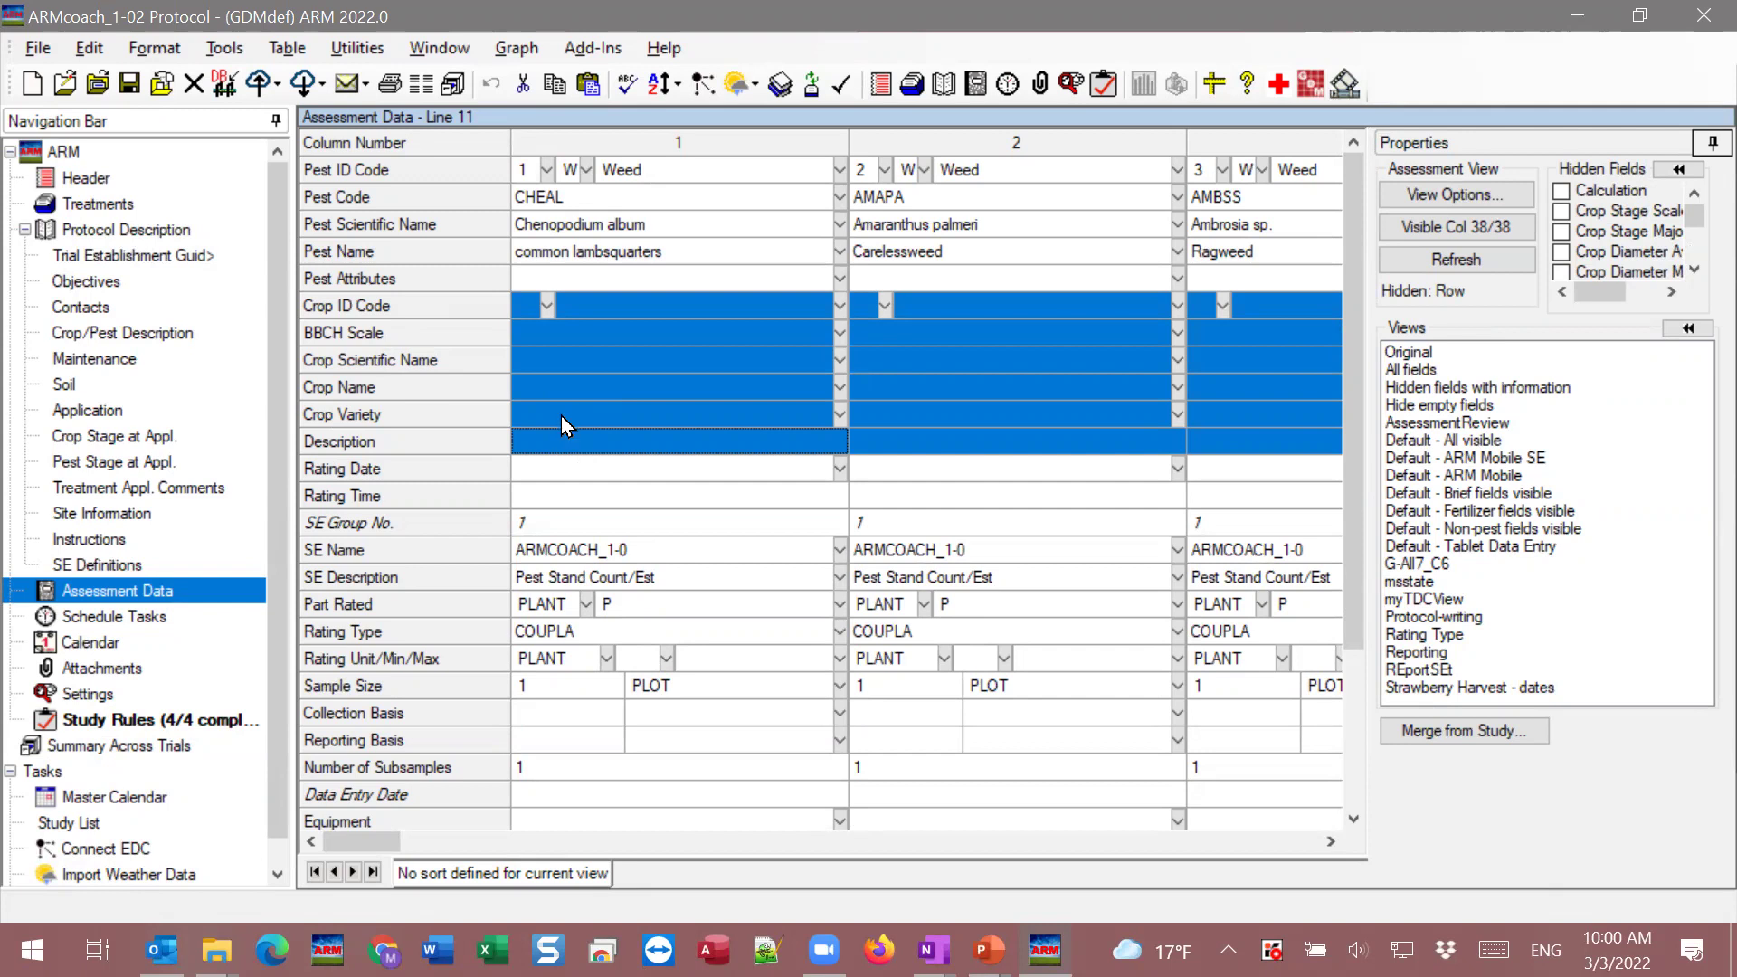
{"action": "left_click", "coordinate": [349, 588]}
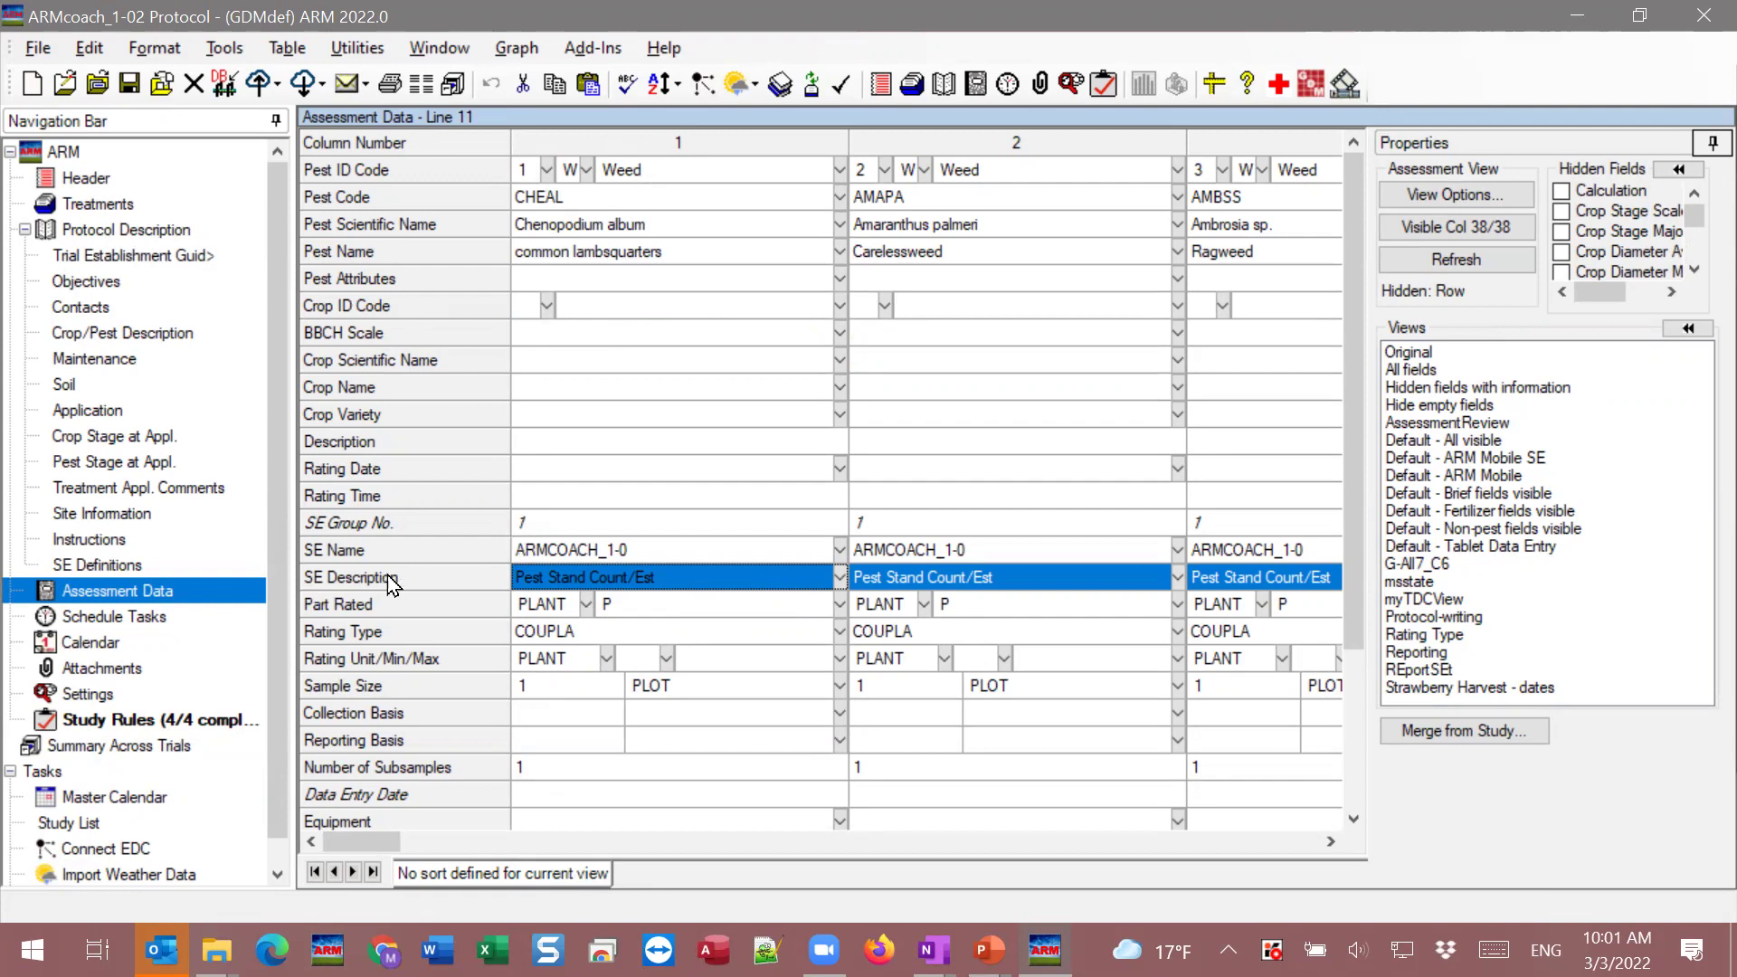
{"action": "left_click", "coordinate": [619, 579]}
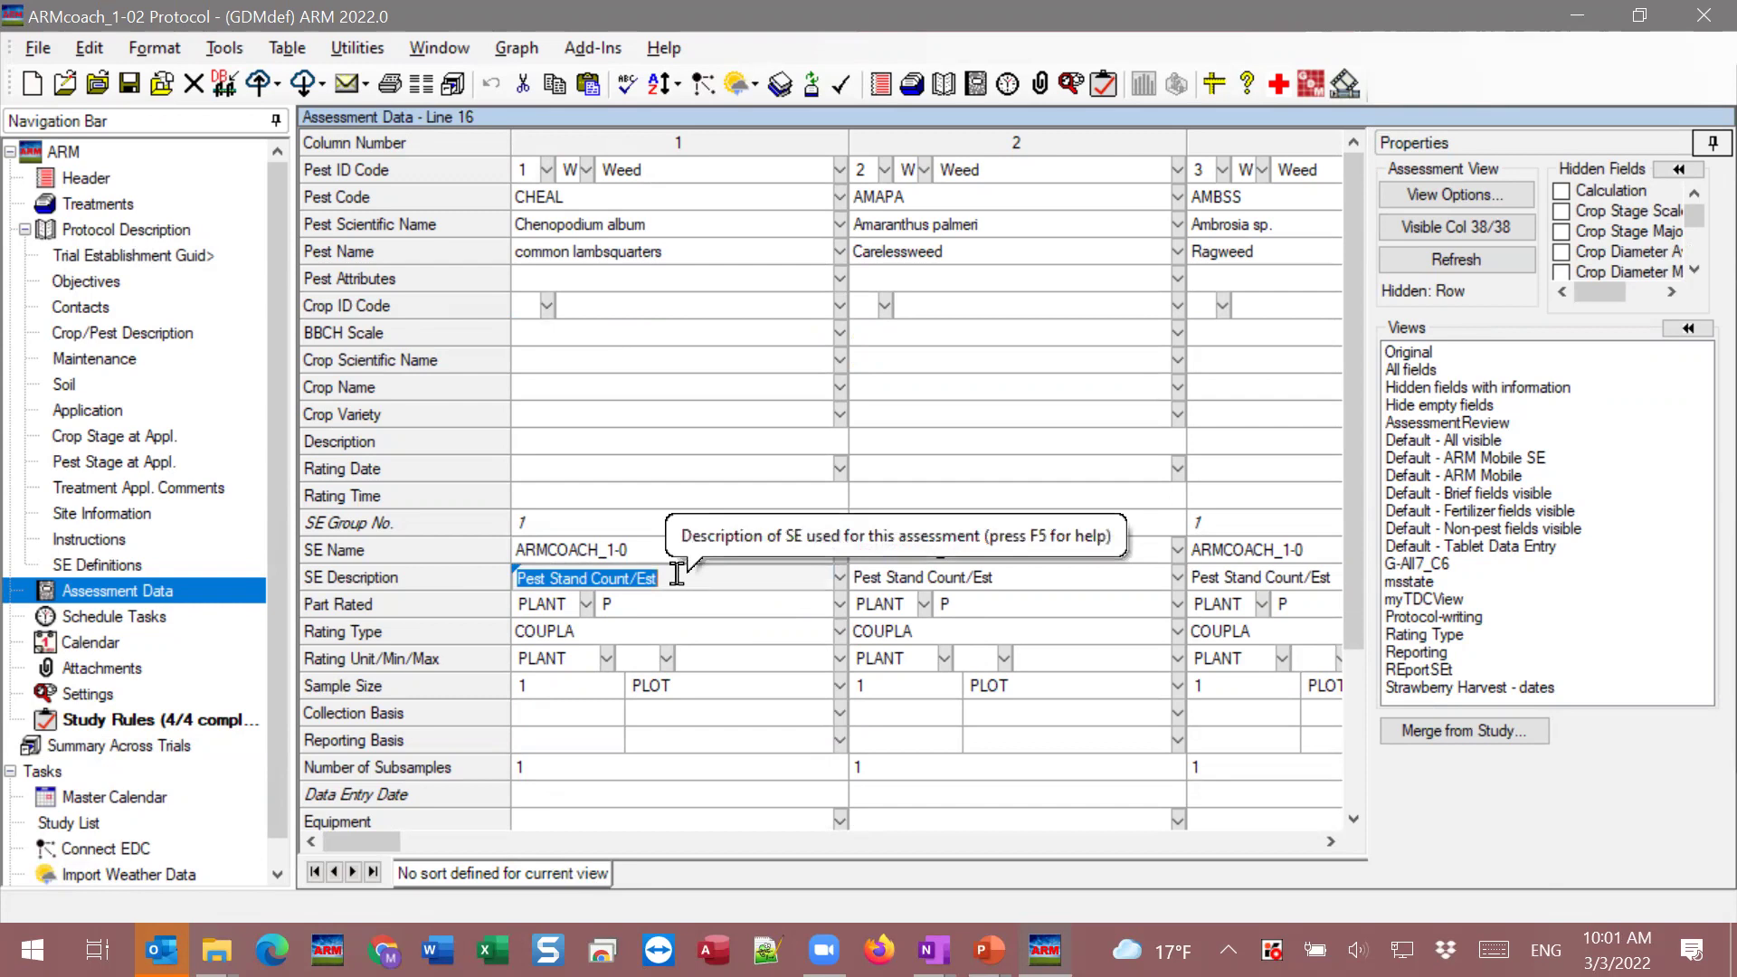
Enter "stand count" as the Description of assessment column 1 and compare that row with SE Description.
{"action": "left_click", "coordinate": [347, 443]}
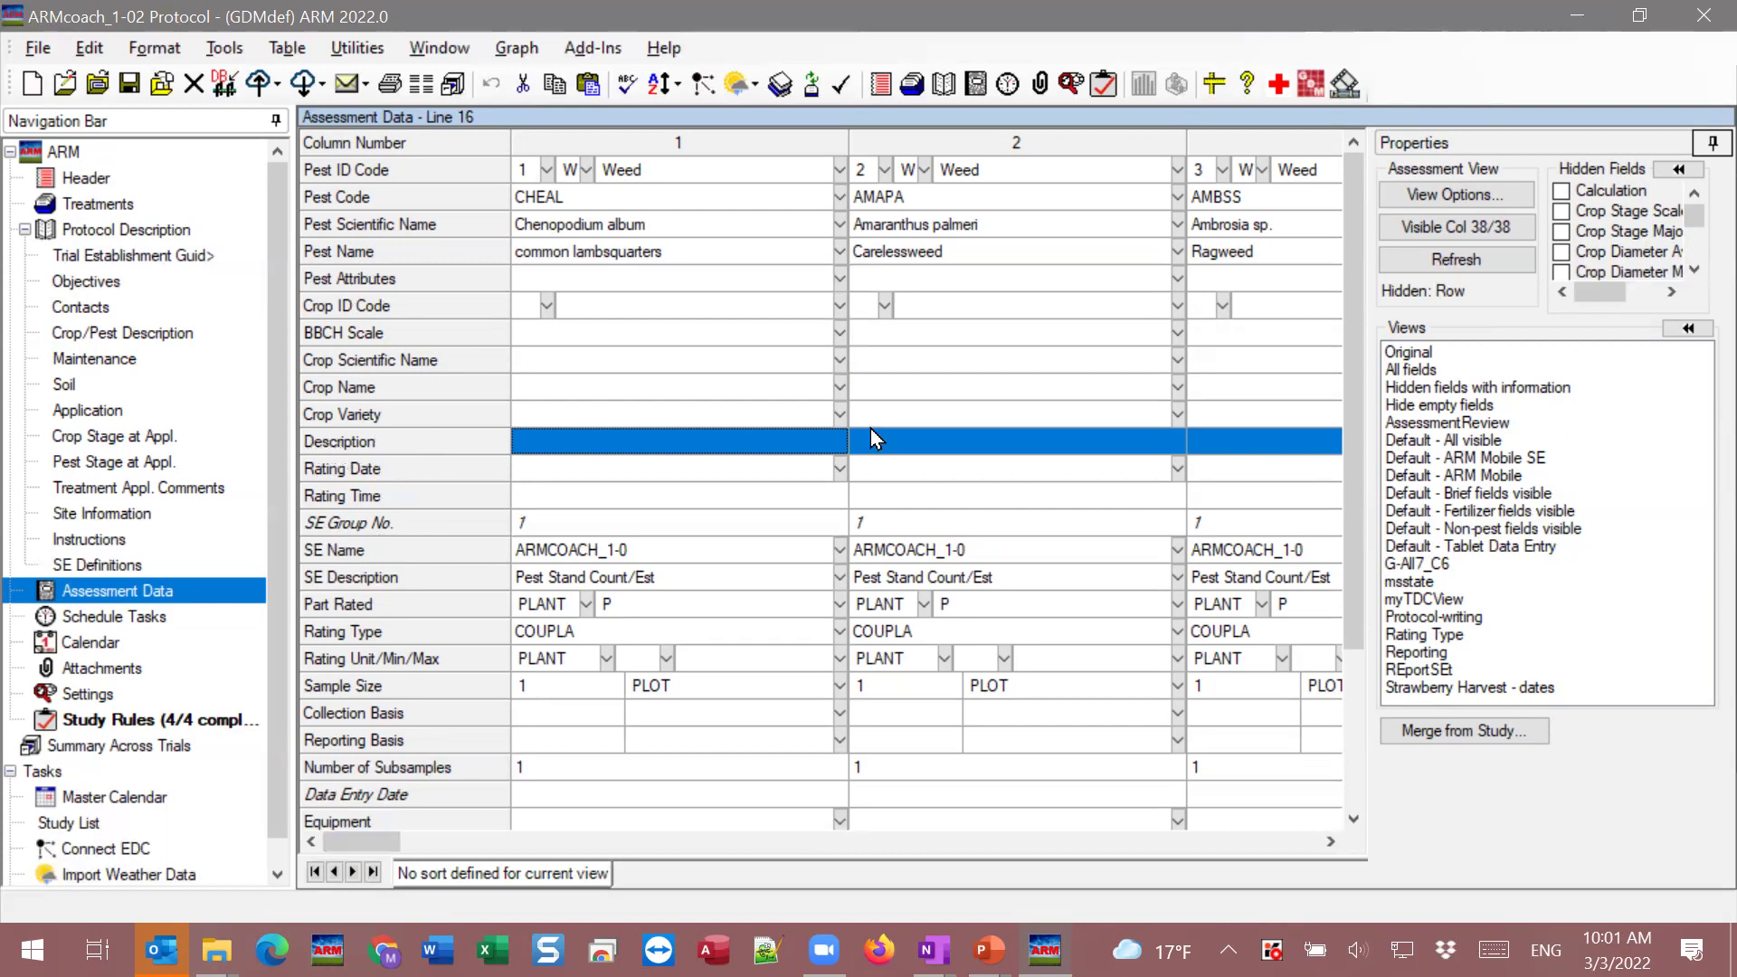
{"action": "left_click", "coordinate": [597, 443]}
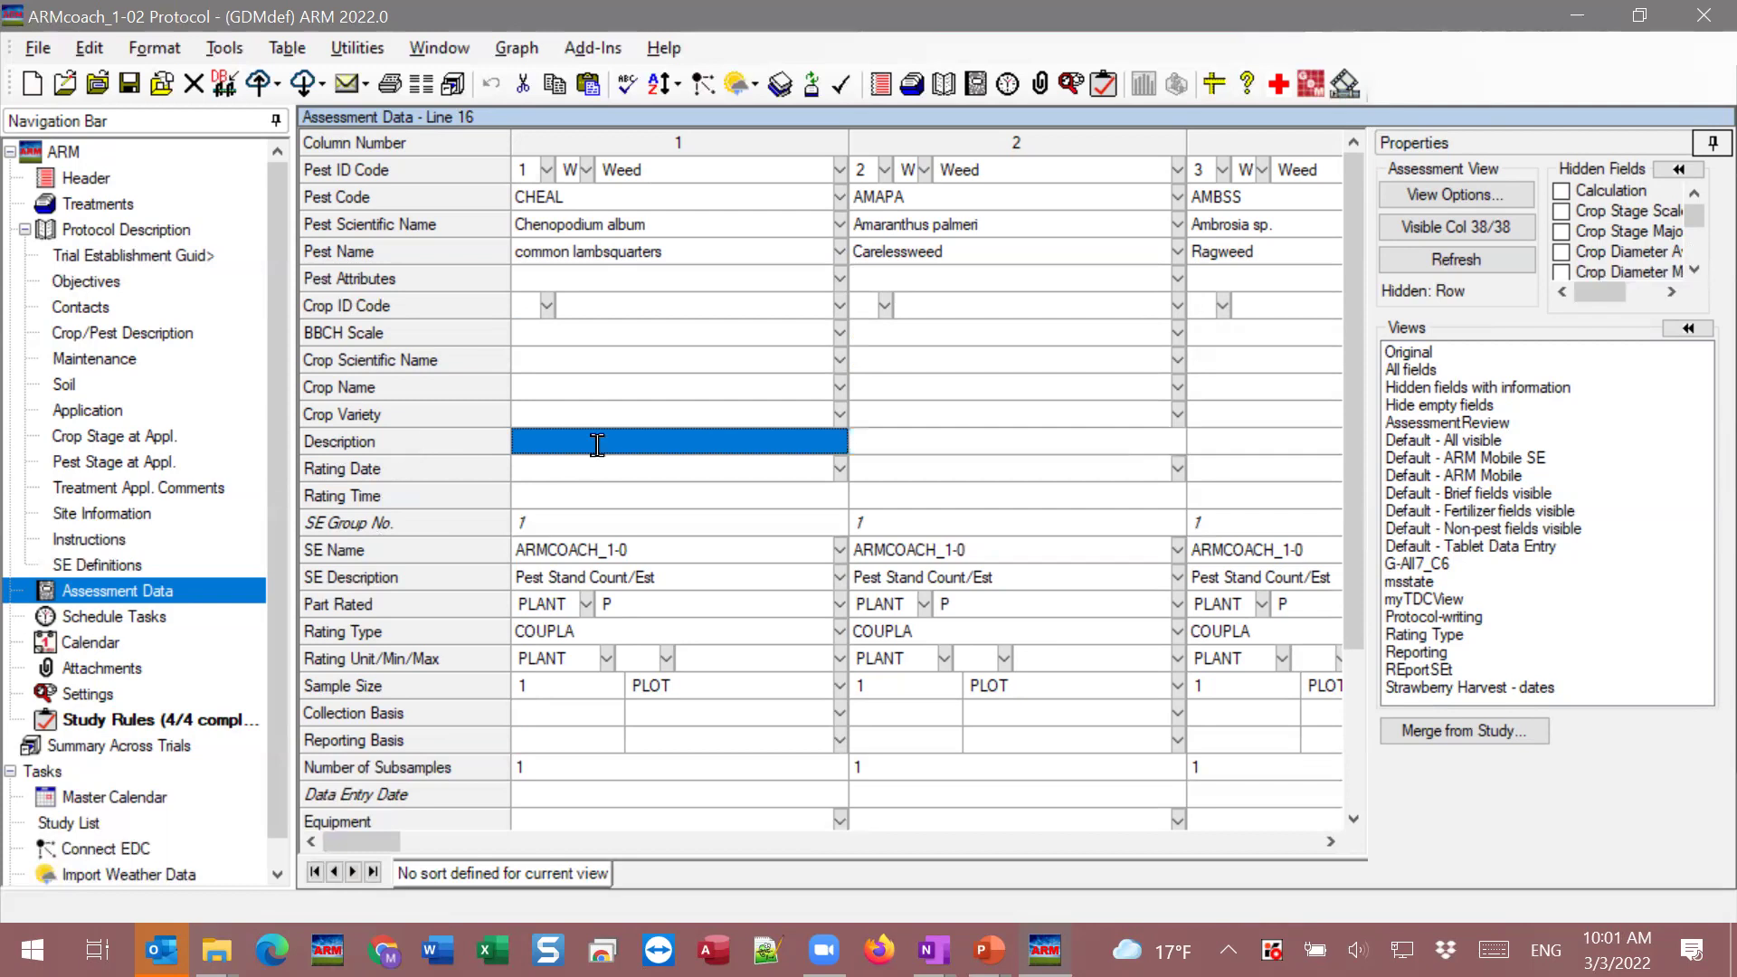
{"action": "type", "text": "stand count"}
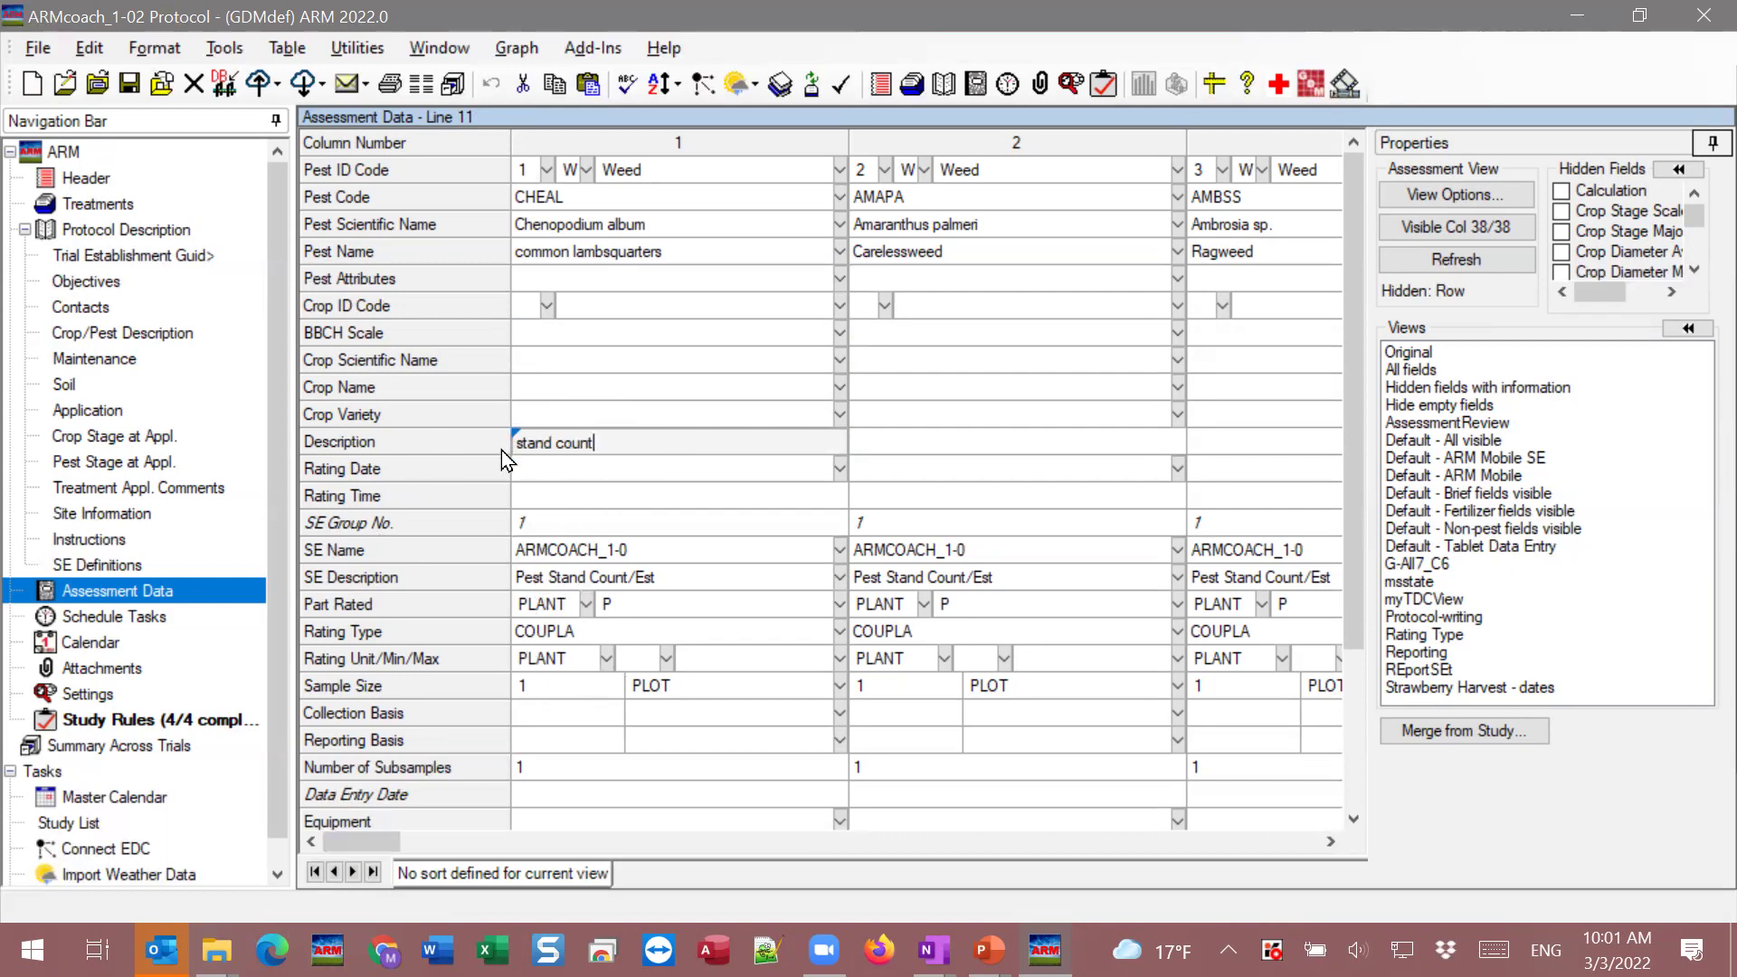
{"action": "left_click_drag", "start_coordinate": [623, 443], "coordinate": [455, 435]}
{"action": "left_click", "coordinate": [344, 444]}
{"action": "left_click", "coordinate": [355, 583]}
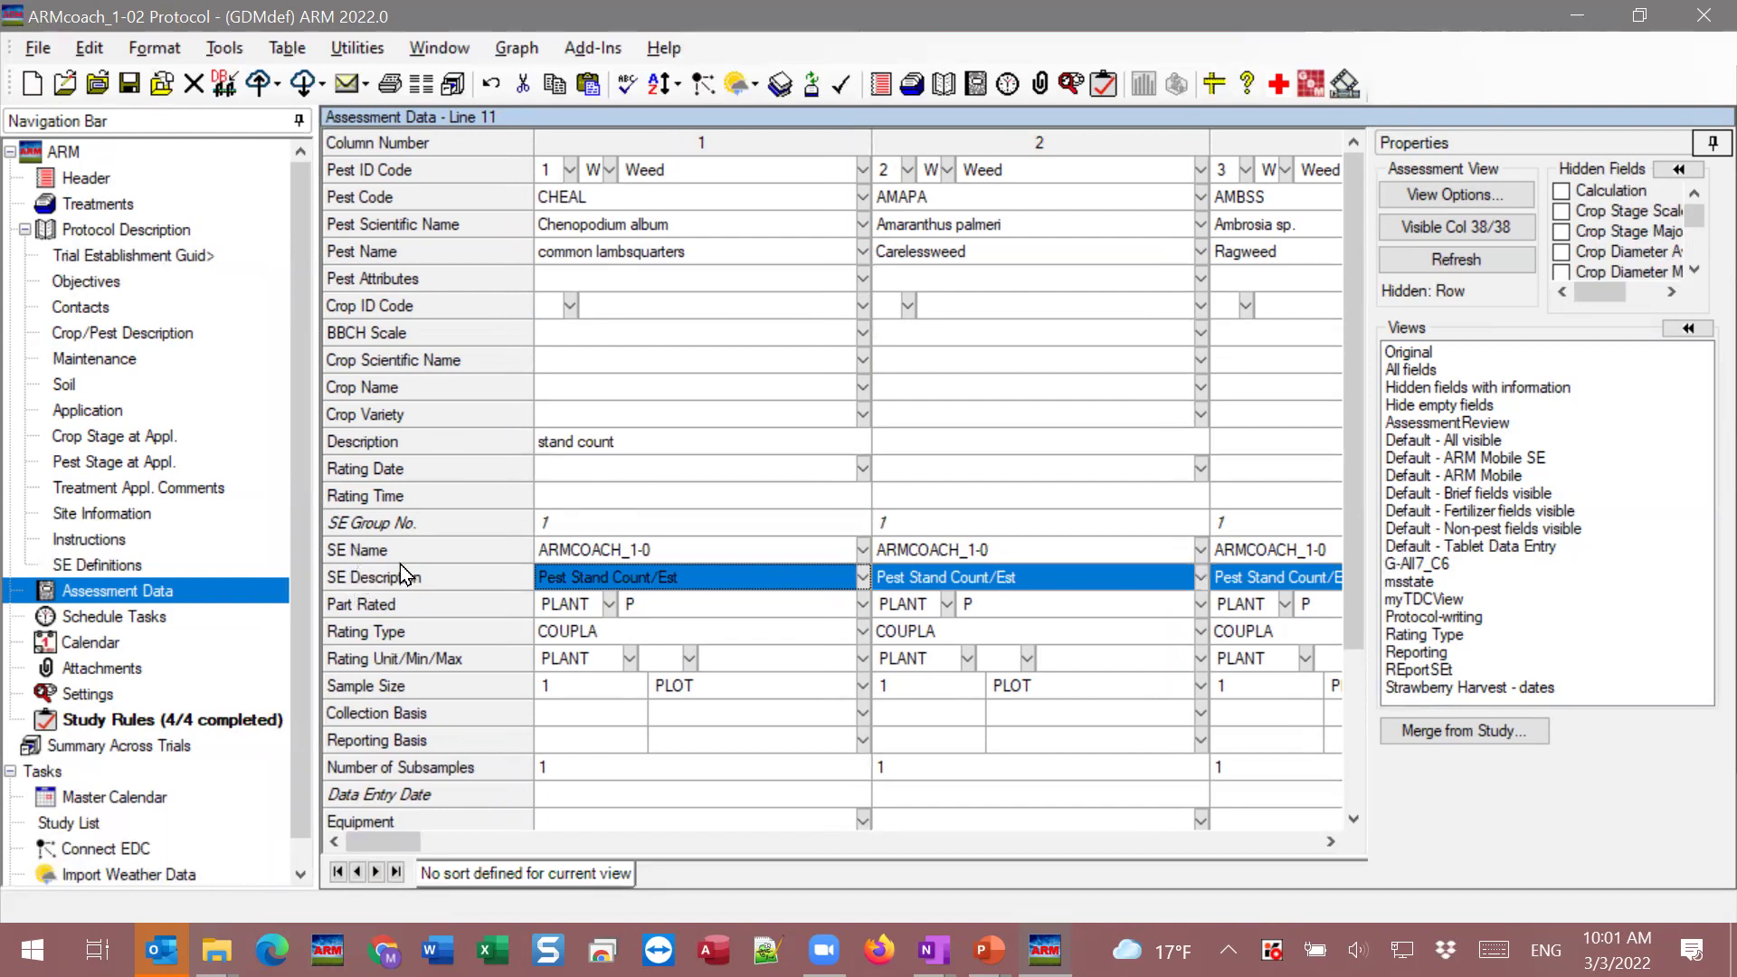
Start assessment column 39 after the last existing one by entering "pest stand count" as its SE Description.
{"action": "left_click_drag", "start_coordinate": [374, 840], "coordinate": [1305, 833]}
{"action": "left_click", "coordinate": [1104, 529]}
{"action": "left_click", "coordinate": [1104, 529]}
{"action": "left_click", "coordinate": [1100, 580]}
{"action": "type", "text": "pes"}
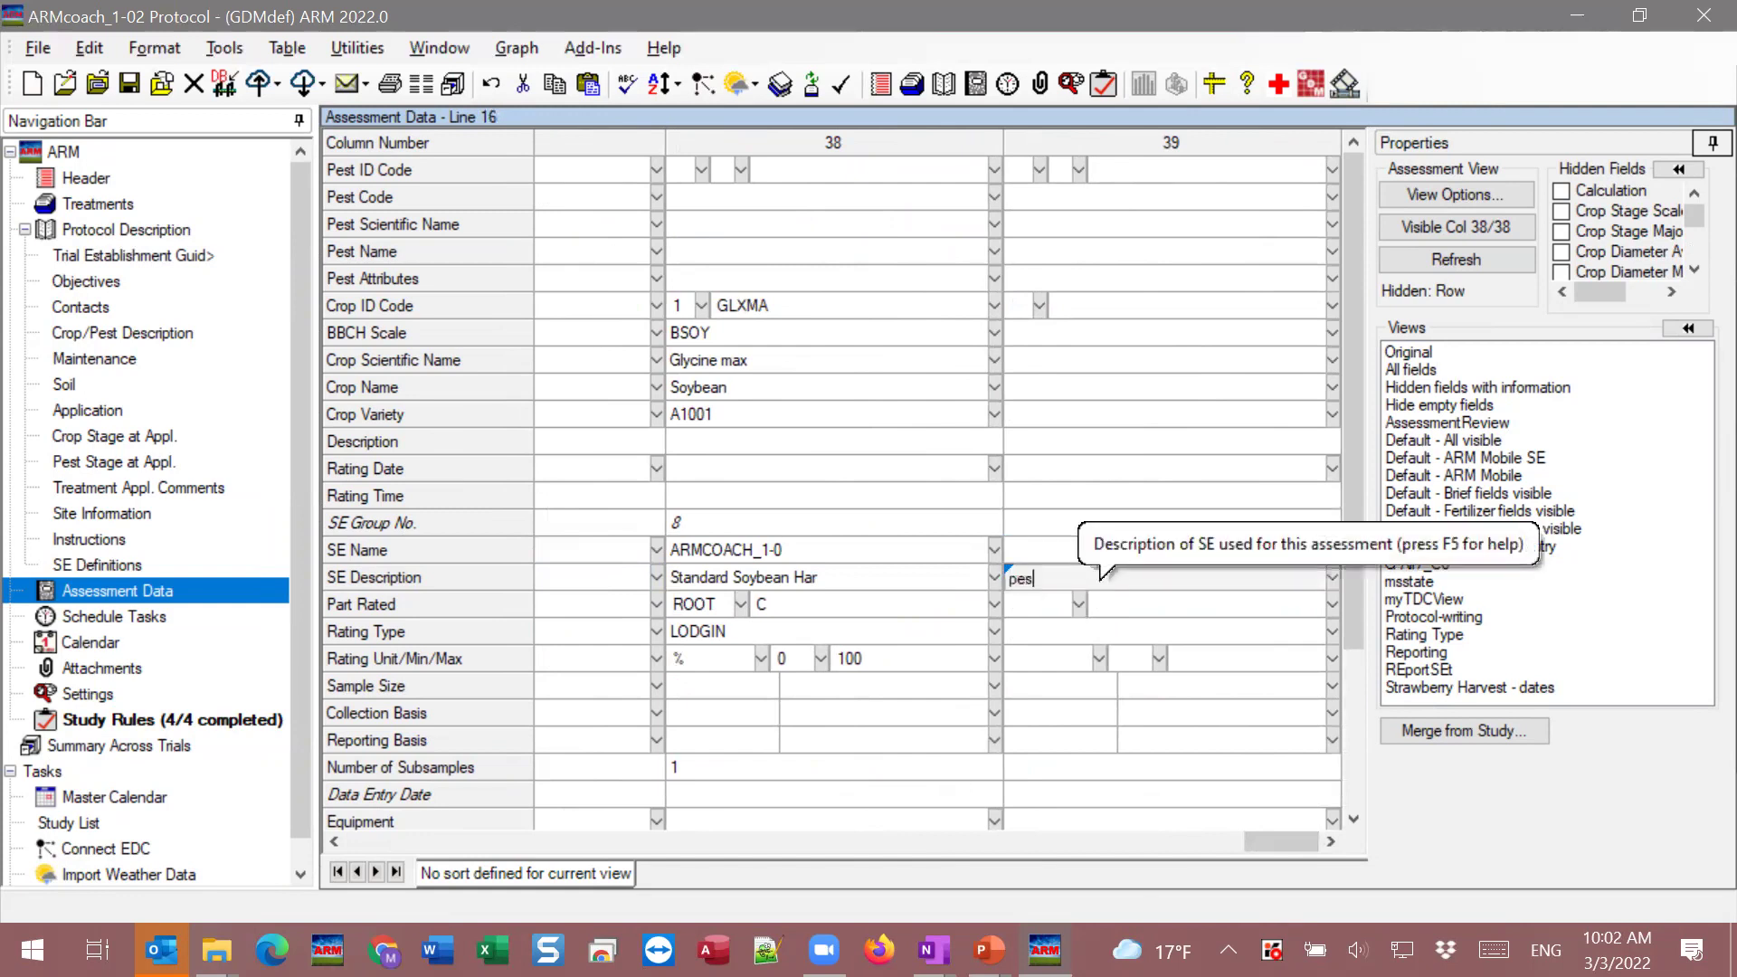
{"action": "type", "text": "t stand count"}
{"action": "key", "text": "Return"}
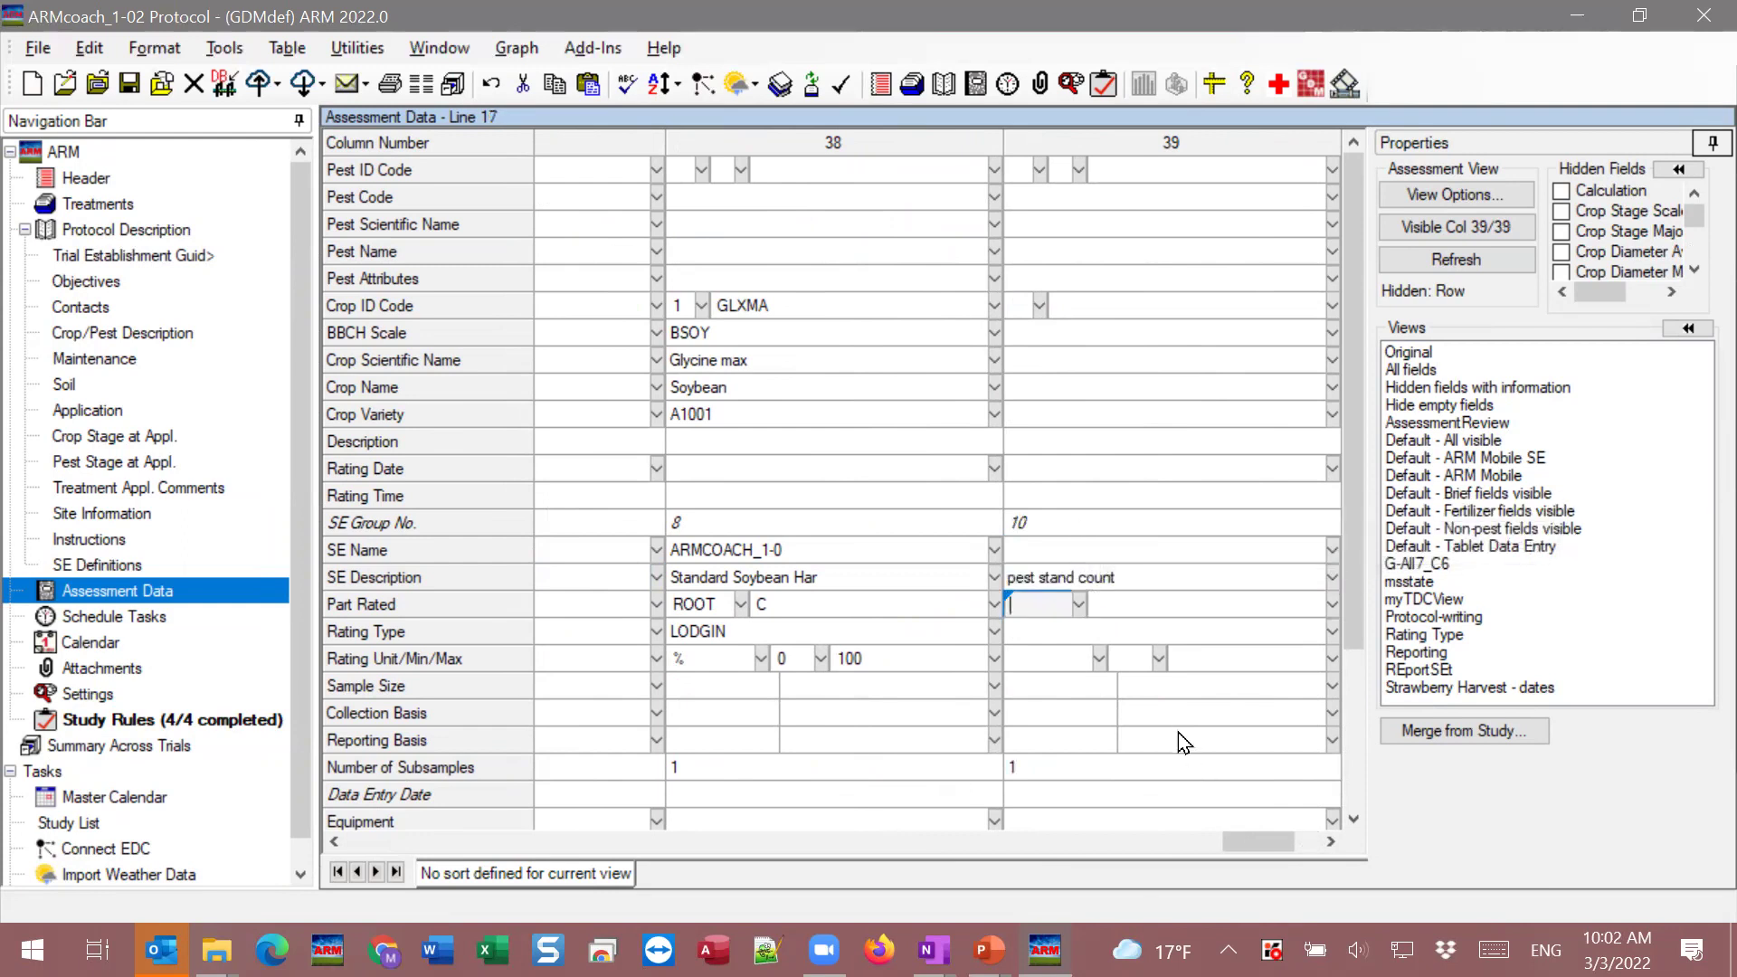
Set the Part Rated of assessment column 39 to PLANT and P.
{"action": "left_click", "coordinate": [1079, 604]}
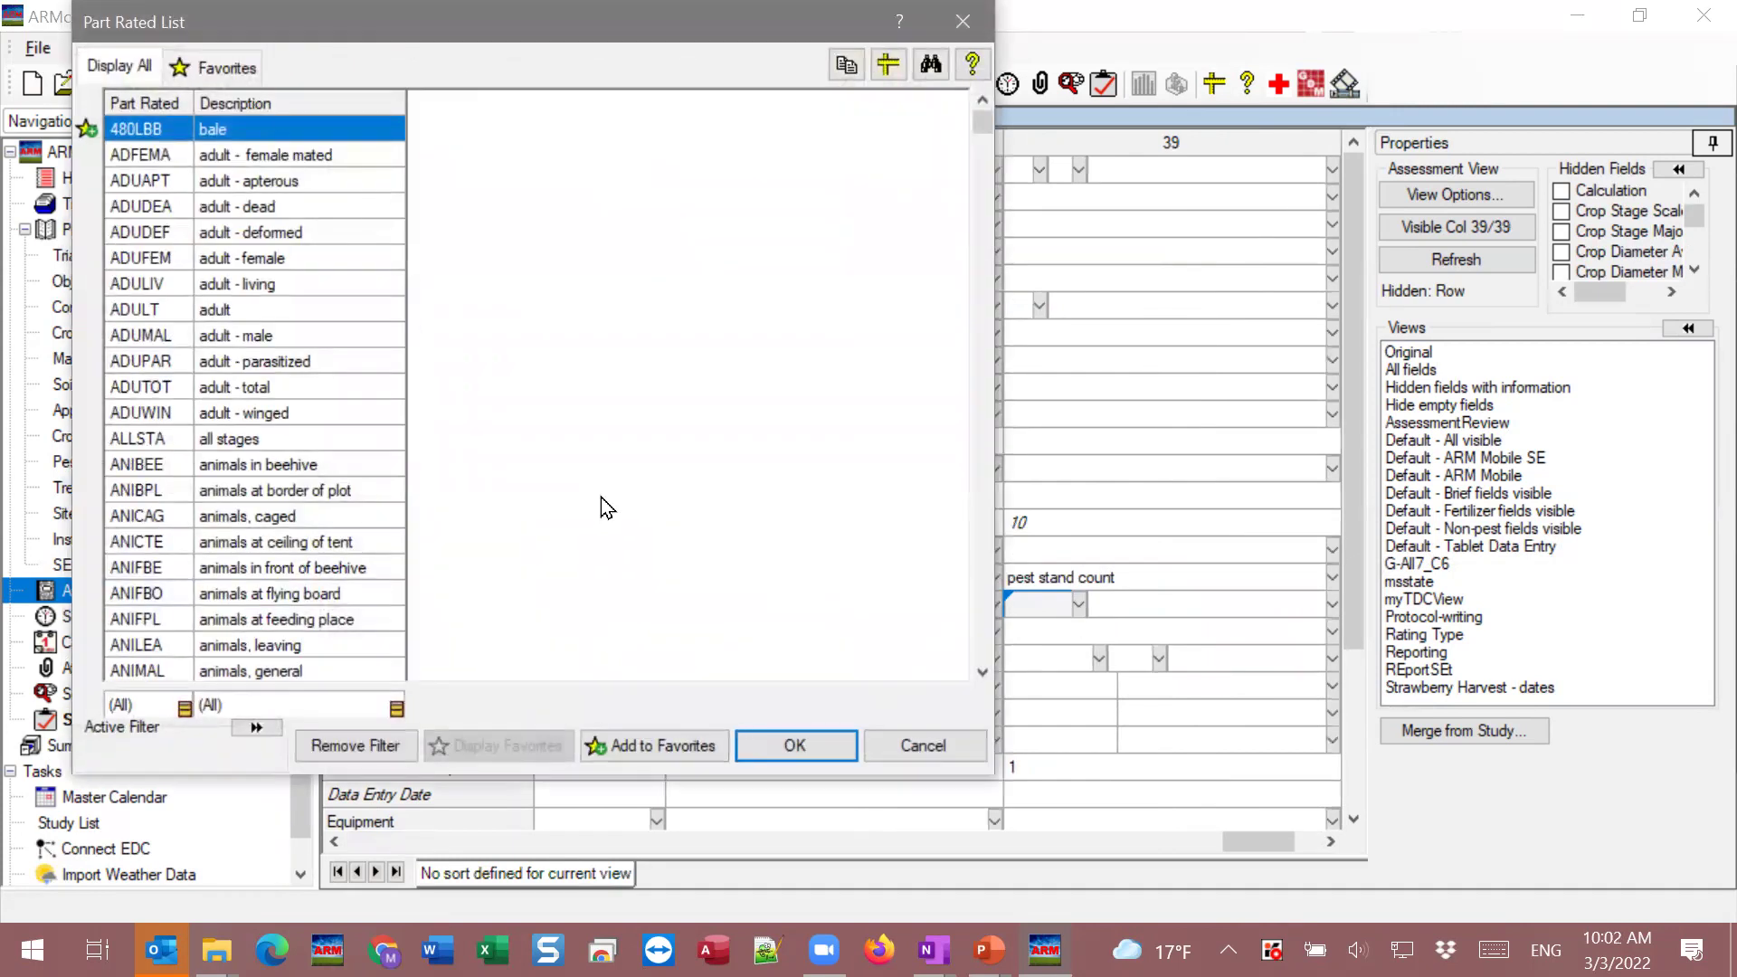
{"action": "type", "text": "plant"}
{"action": "key", "text": "Return"}
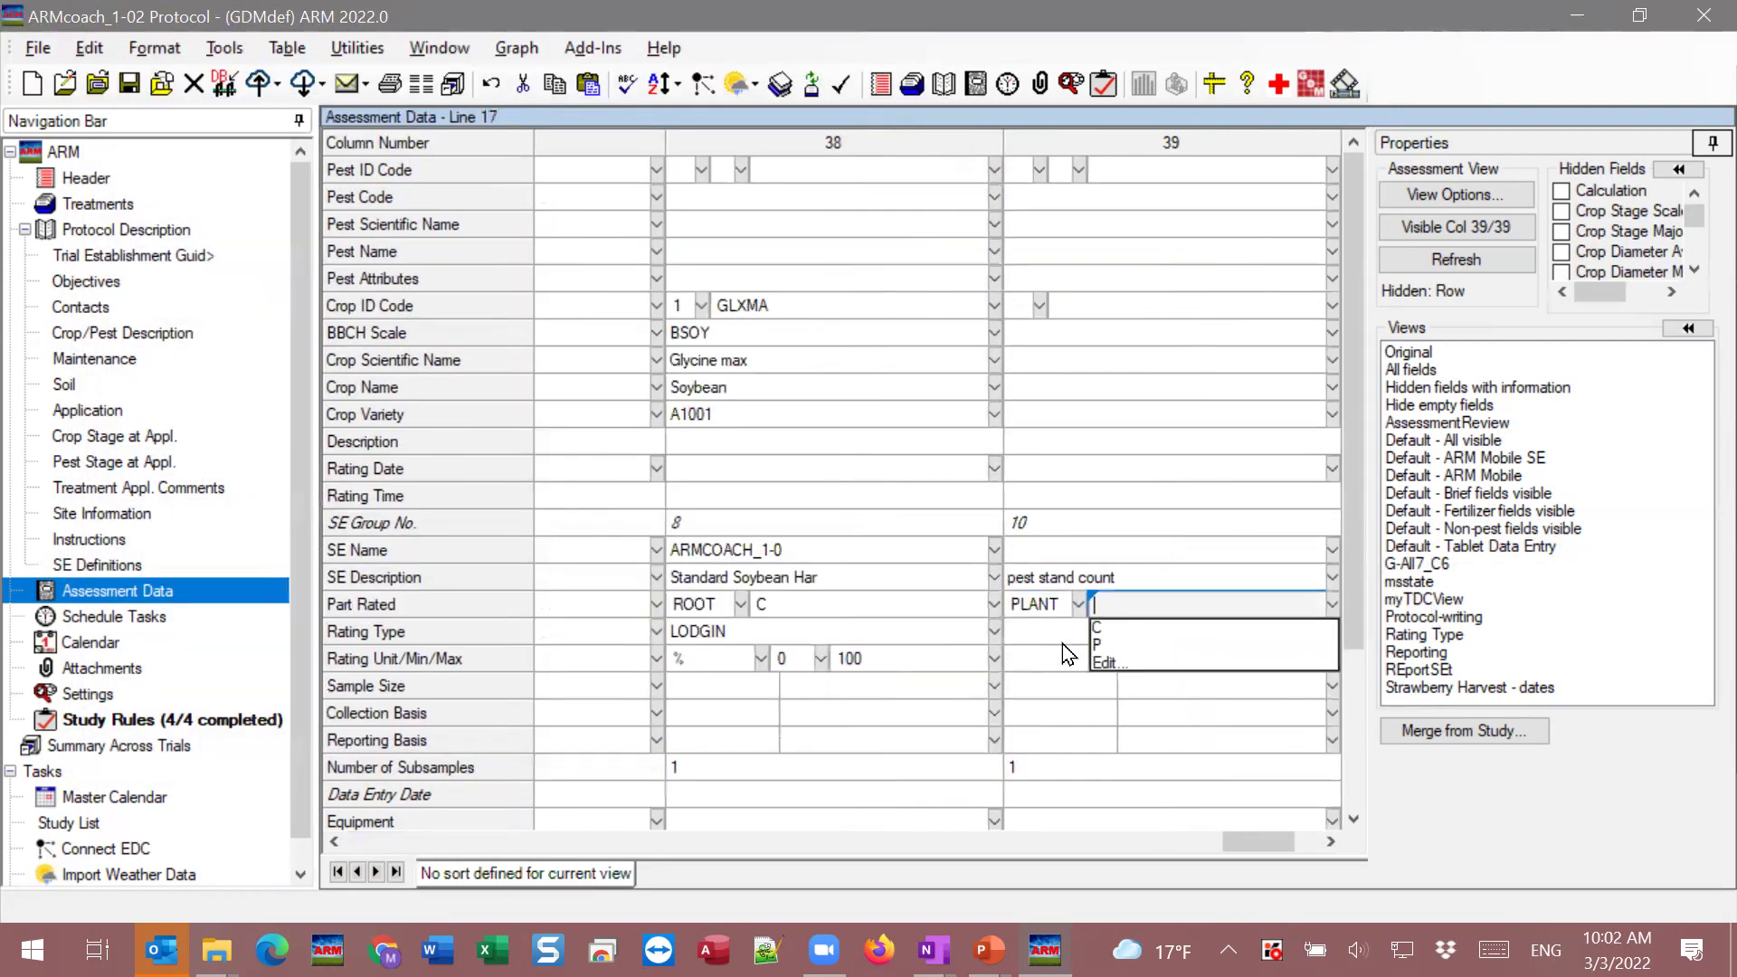
{"action": "left_click", "coordinate": [1115, 644]}
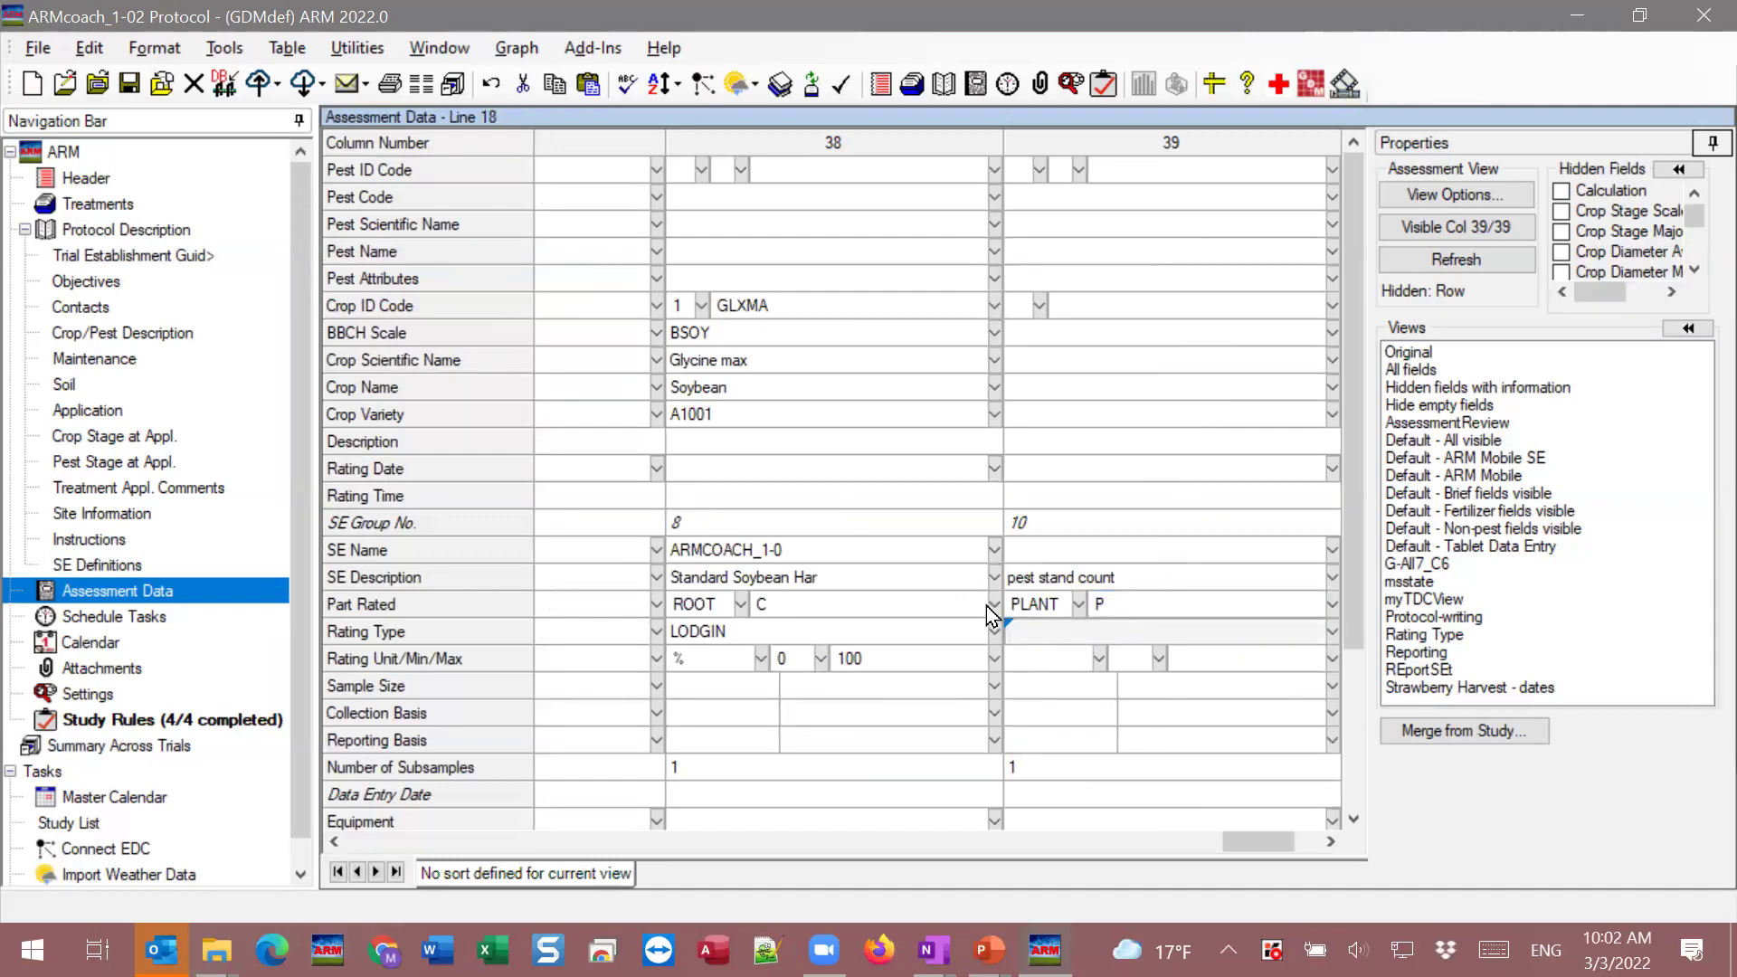
Review the SE Description of column 39 against the Description row, checking the options available for the Description field.
{"action": "left_click", "coordinate": [1140, 577]}
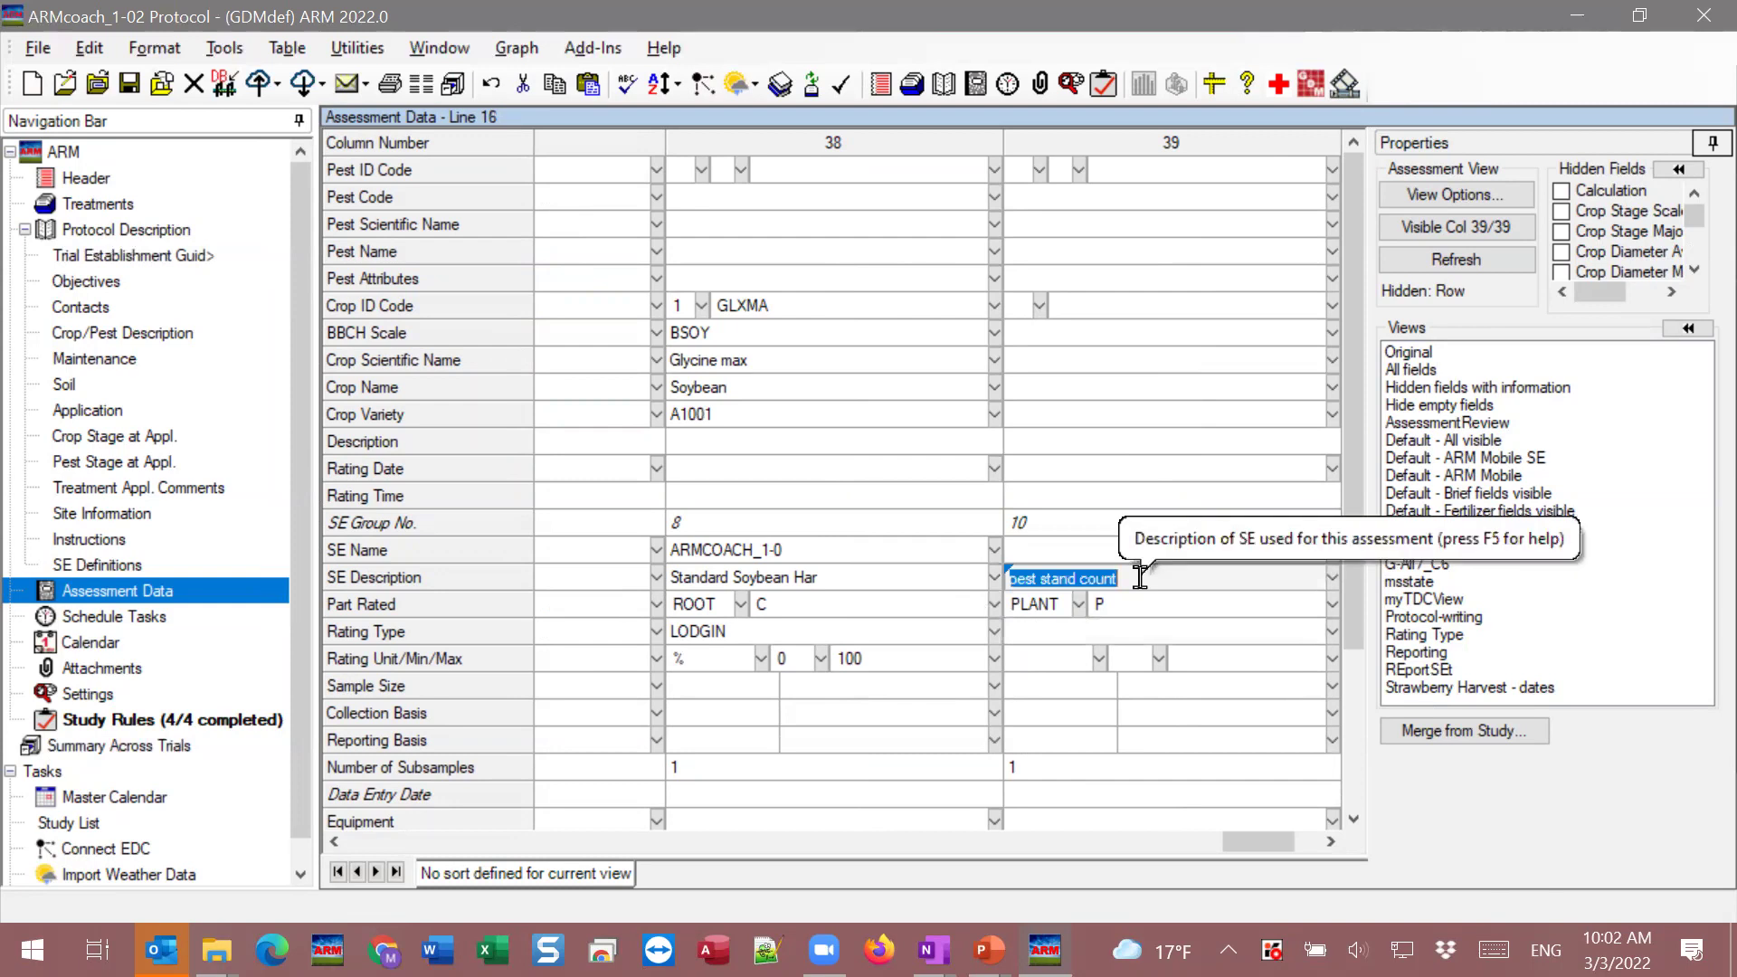
{"action": "left_click", "coordinate": [423, 445]}
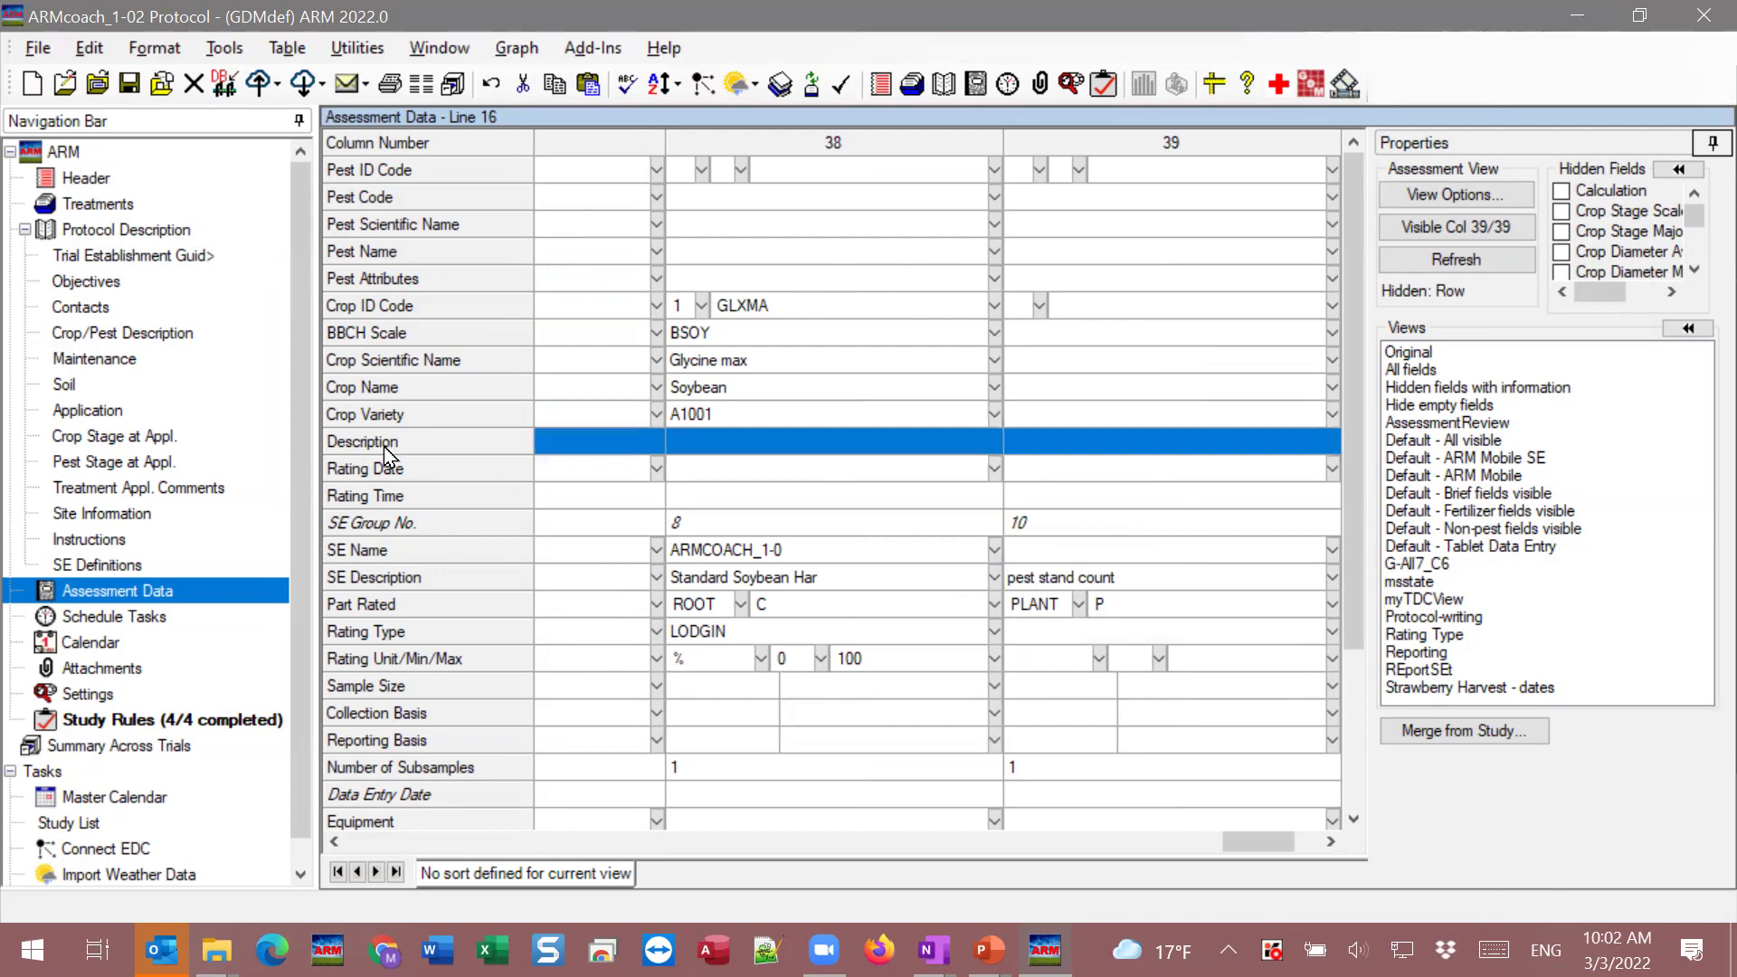
{"action": "left_click_drag", "start_coordinate": [1258, 842], "coordinate": [784, 444]}
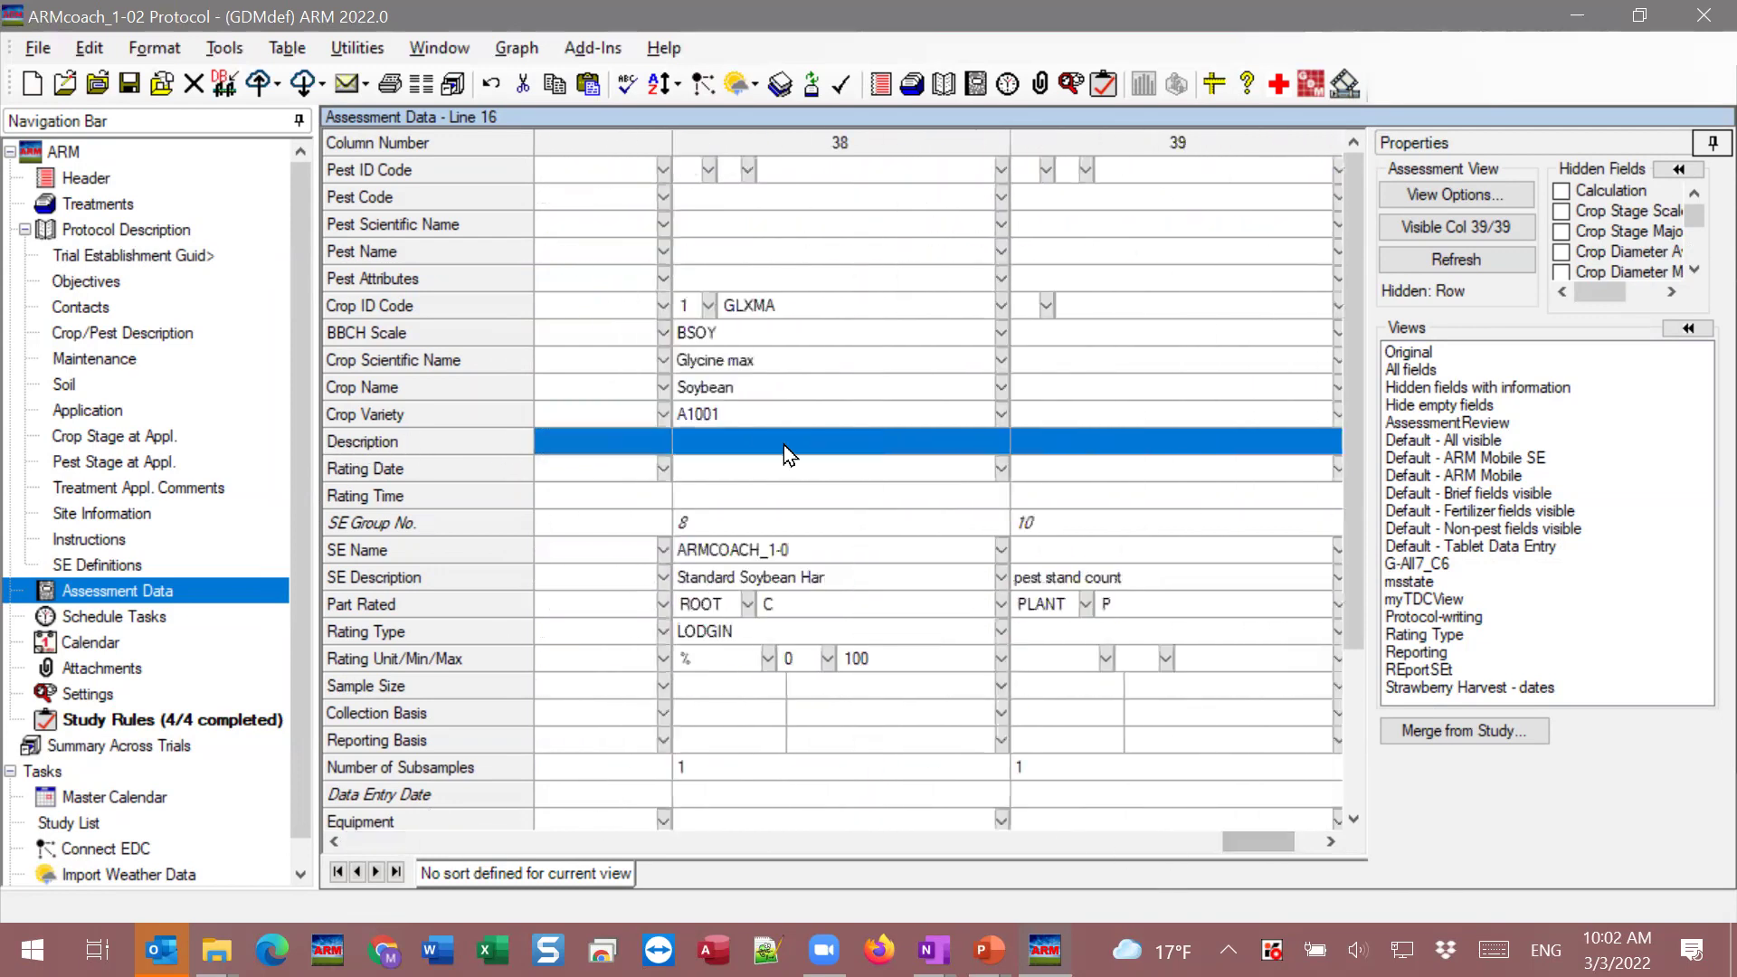
{"action": "right_click", "coordinate": [494, 441]}
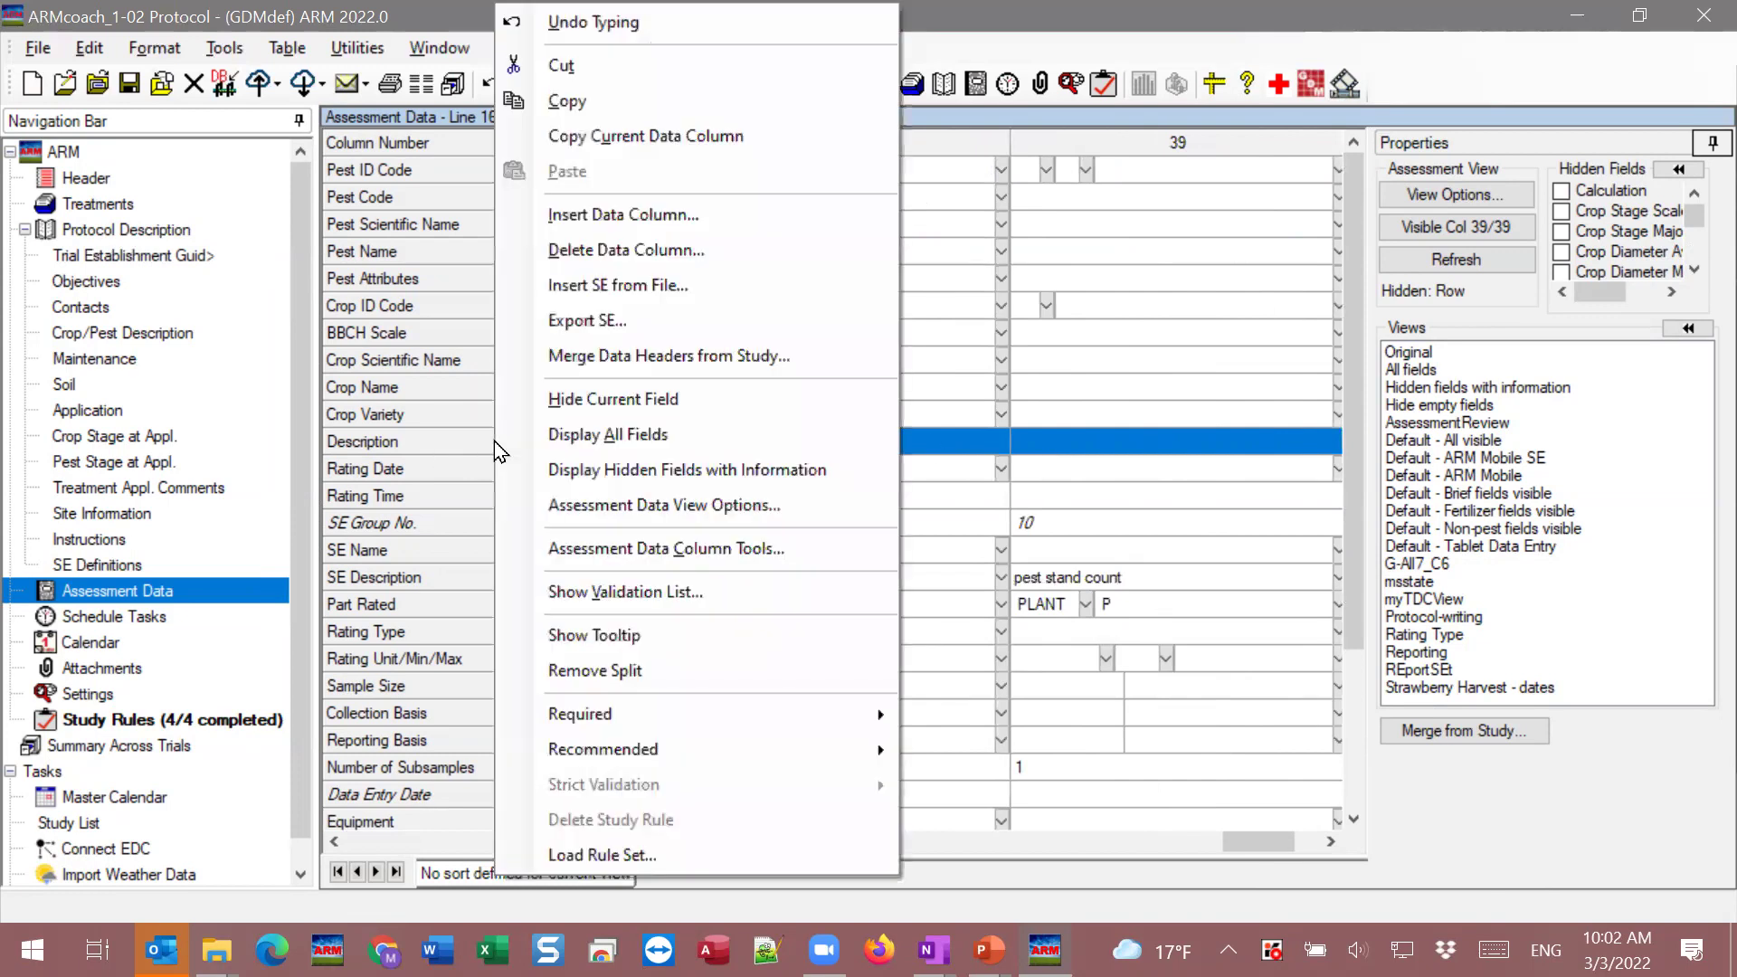
{"action": "left_click", "coordinate": [659, 101]}
{"action": "left_click", "coordinate": [497, 582]}
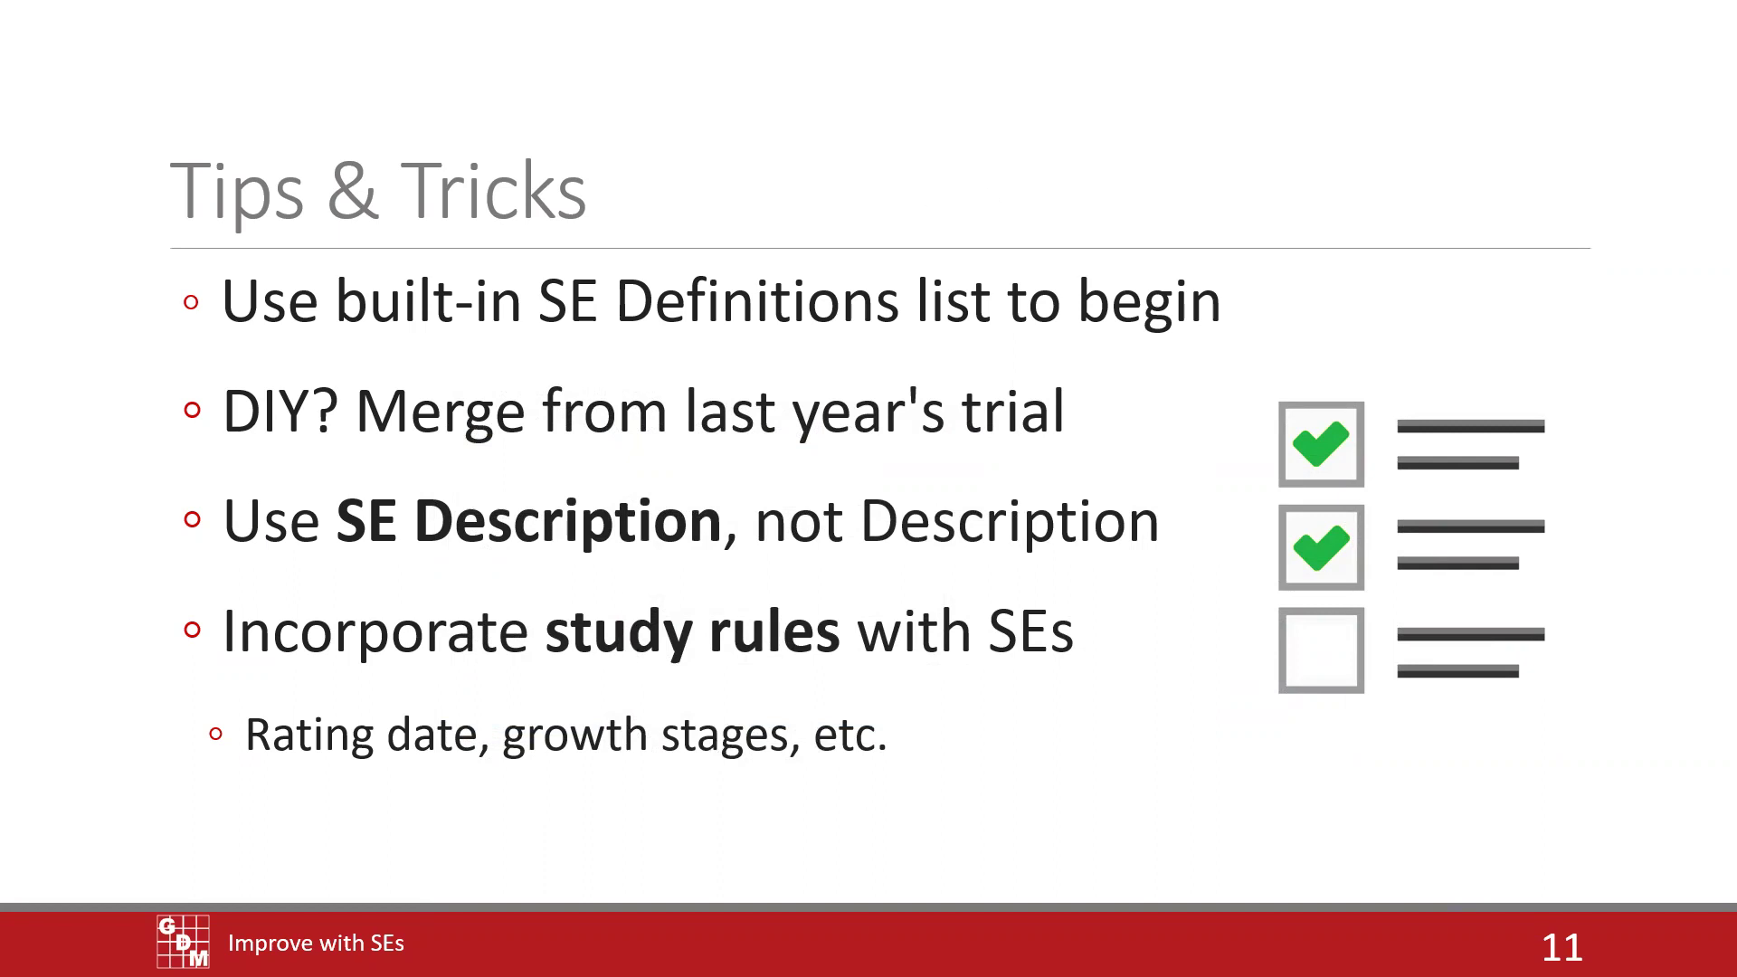
Switch back to ARM and add a study rule that makes Rating Date required with assessment data.
{"action": "key", "text": "alt+Tab"}
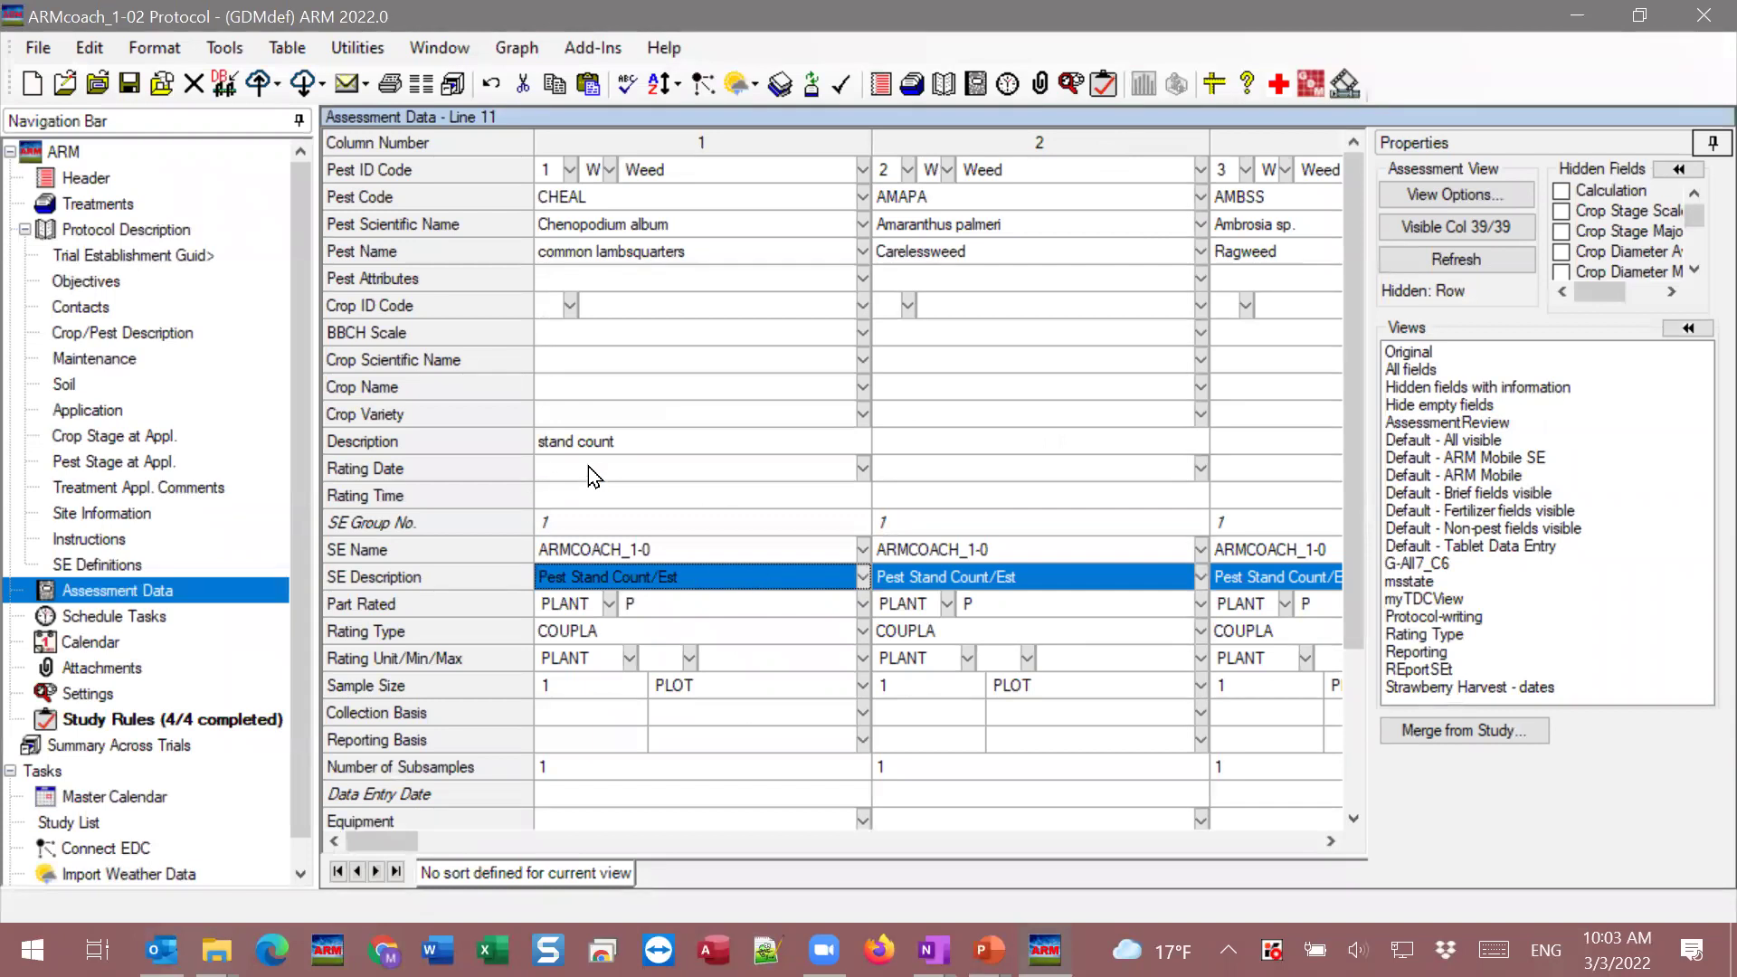
{"action": "left_click", "coordinate": [454, 479]}
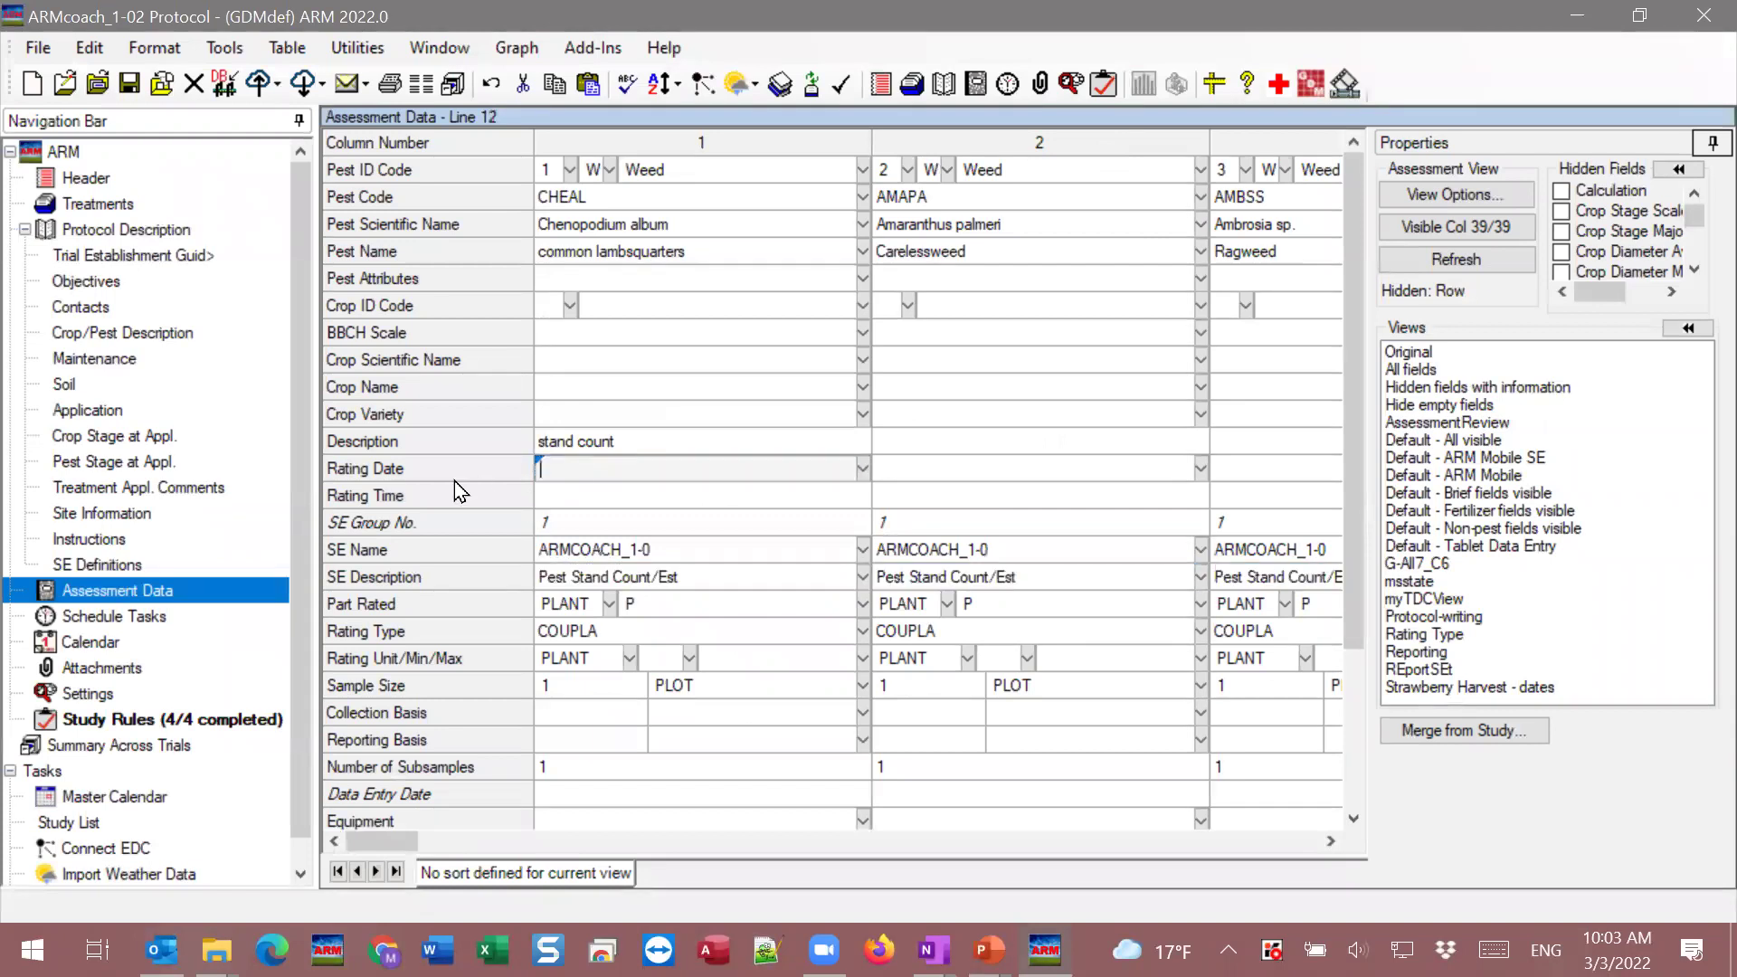
{"action": "right_click", "coordinate": [598, 467]}
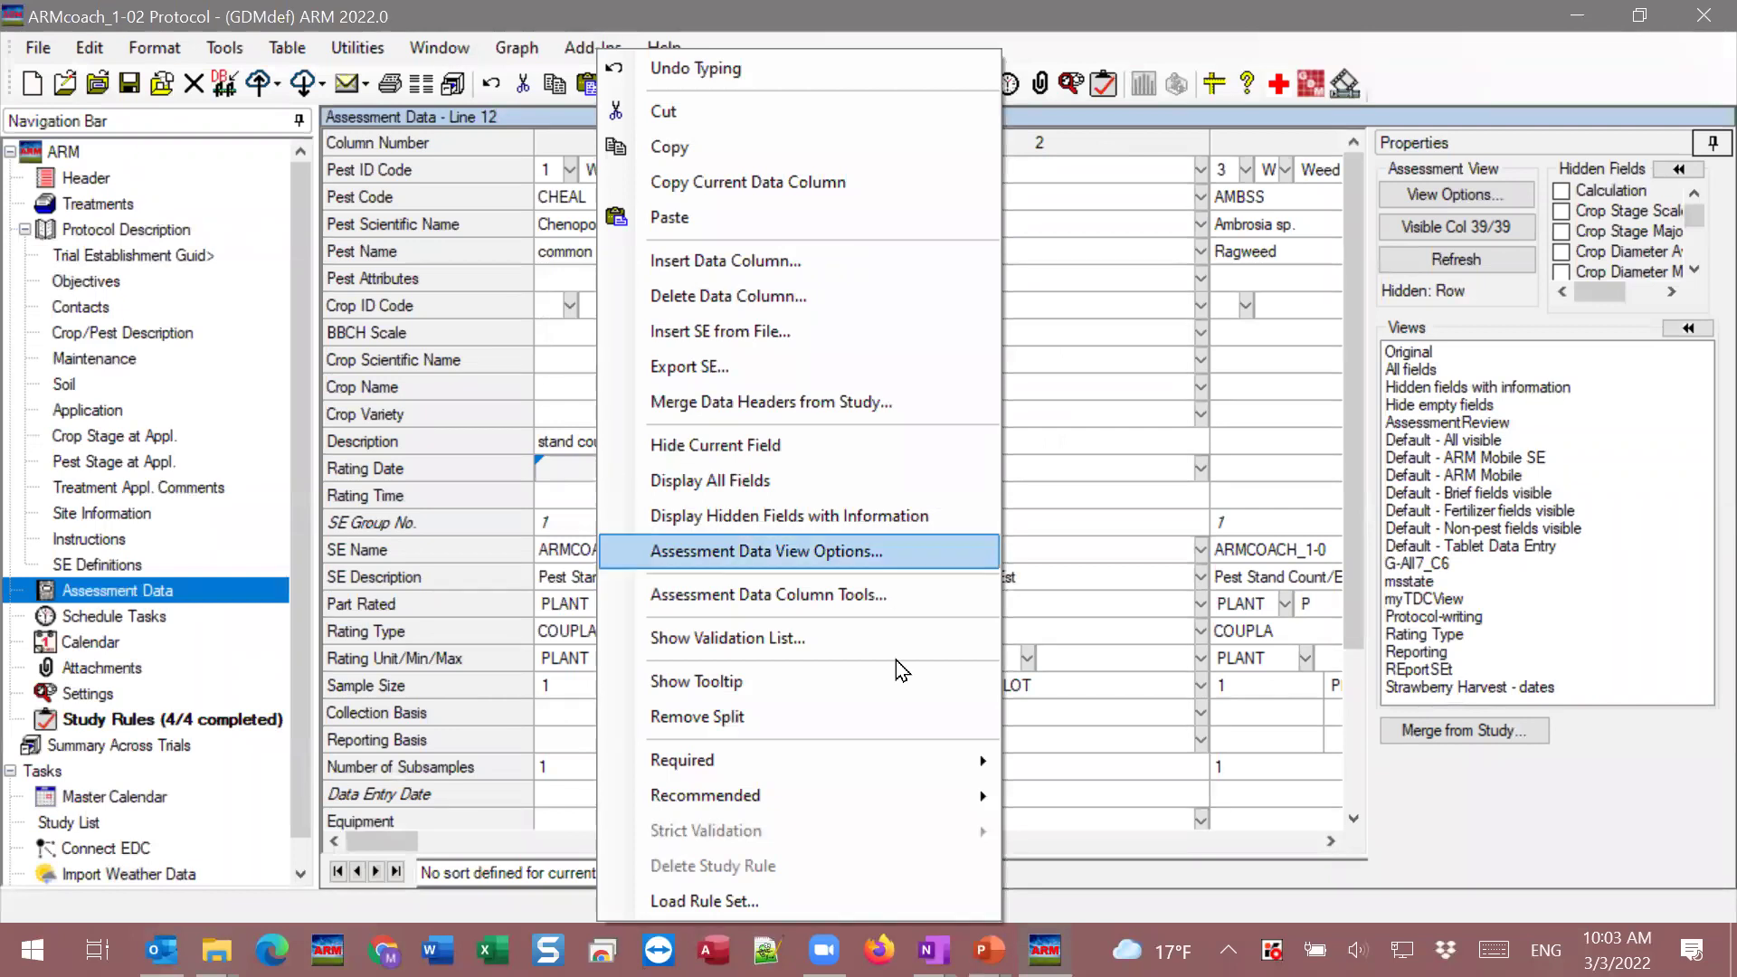
{"action": "mouse_move", "coordinate": [858, 774]}
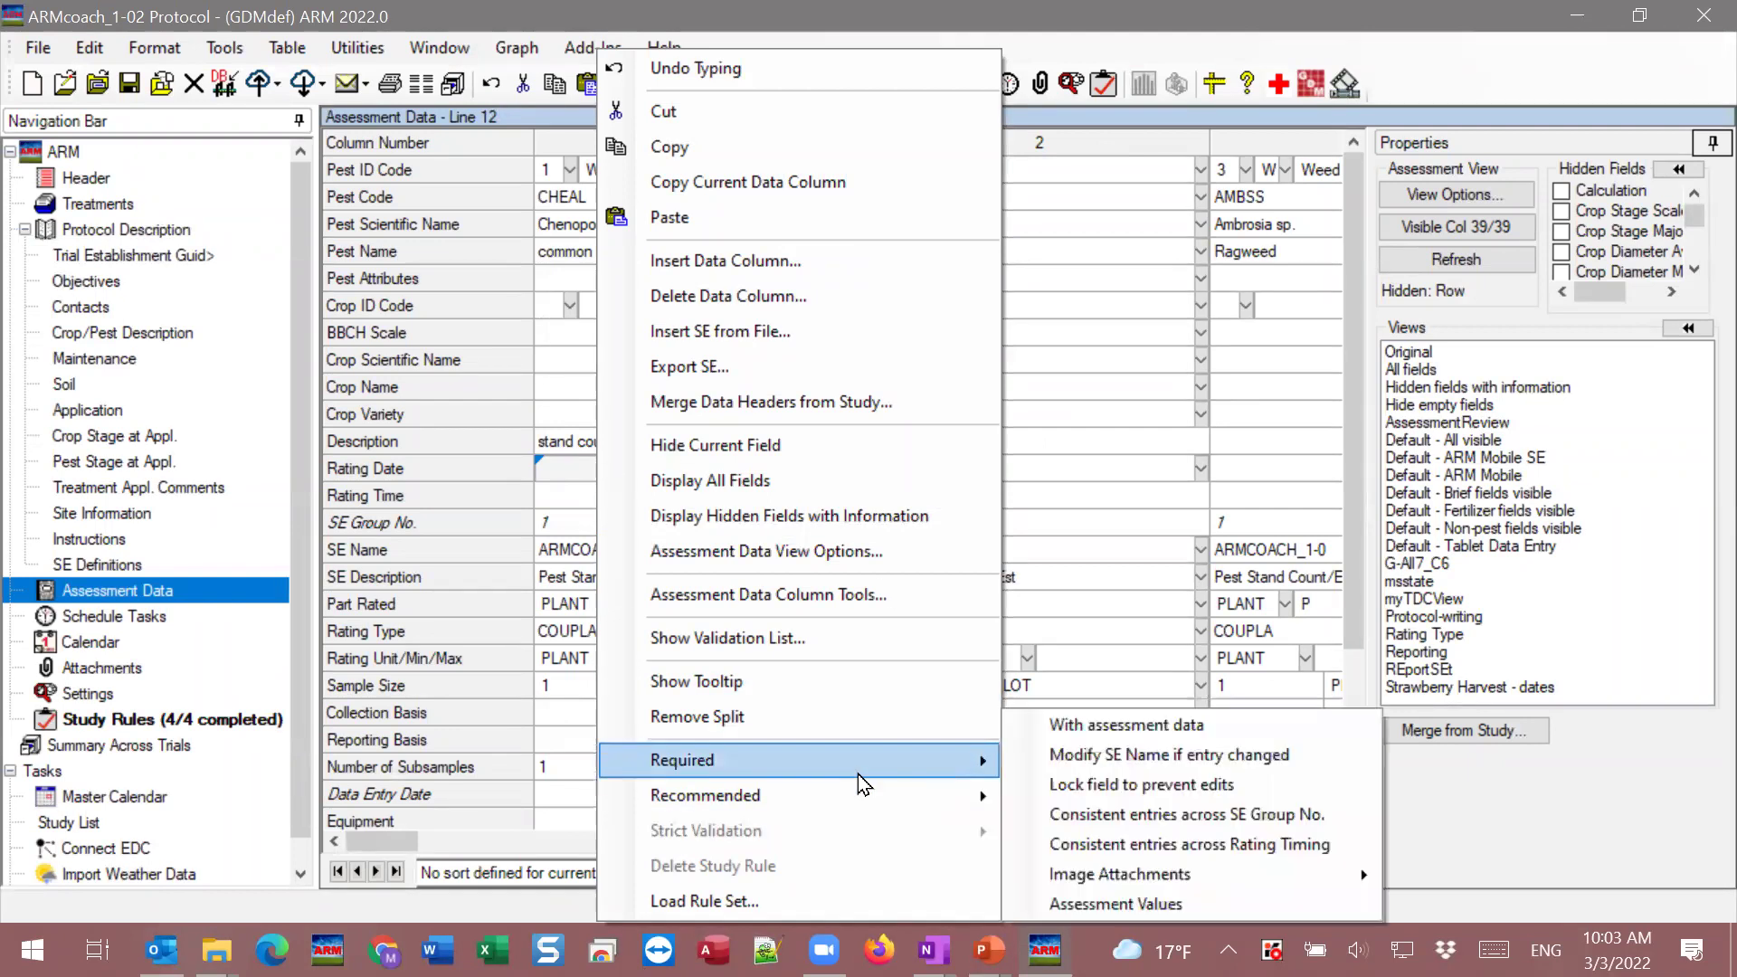
{"action": "left_click", "coordinate": [1097, 736]}
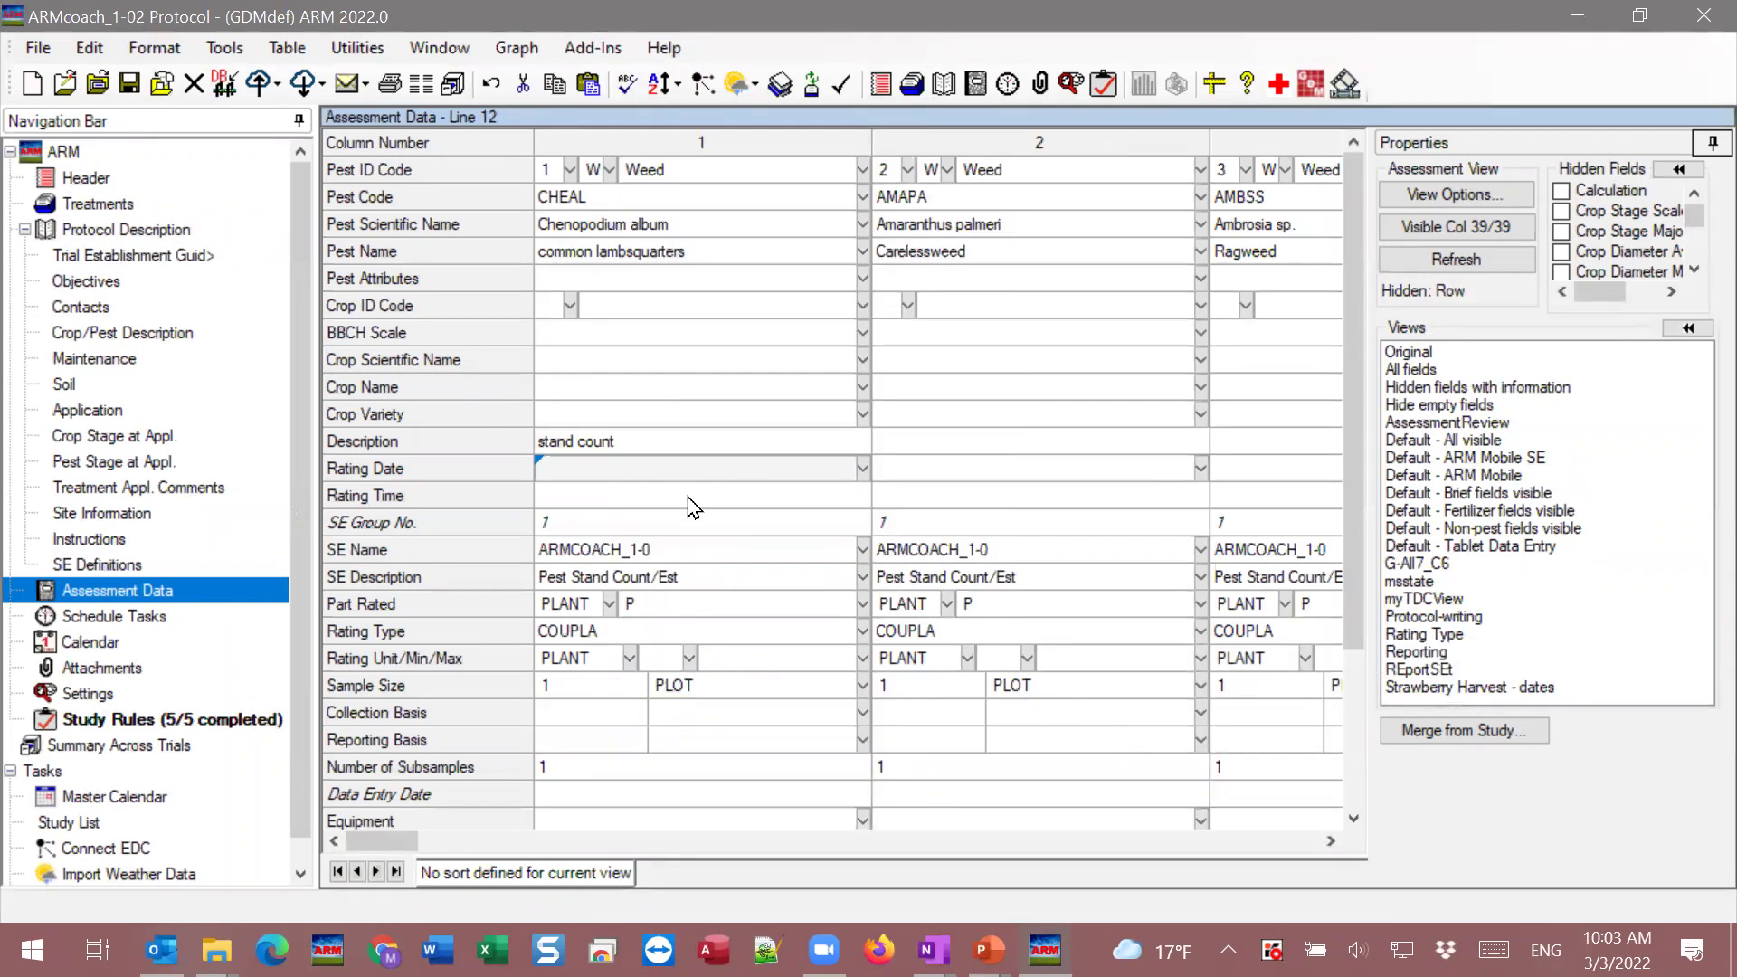
Review the remaining assessment fields down to Number of Decimals, focusing on column 1's rating fields and the Rating Date row.
{"action": "scroll", "coordinate": [722, 543], "scroll_direction": "down", "scroll_amount": 2}
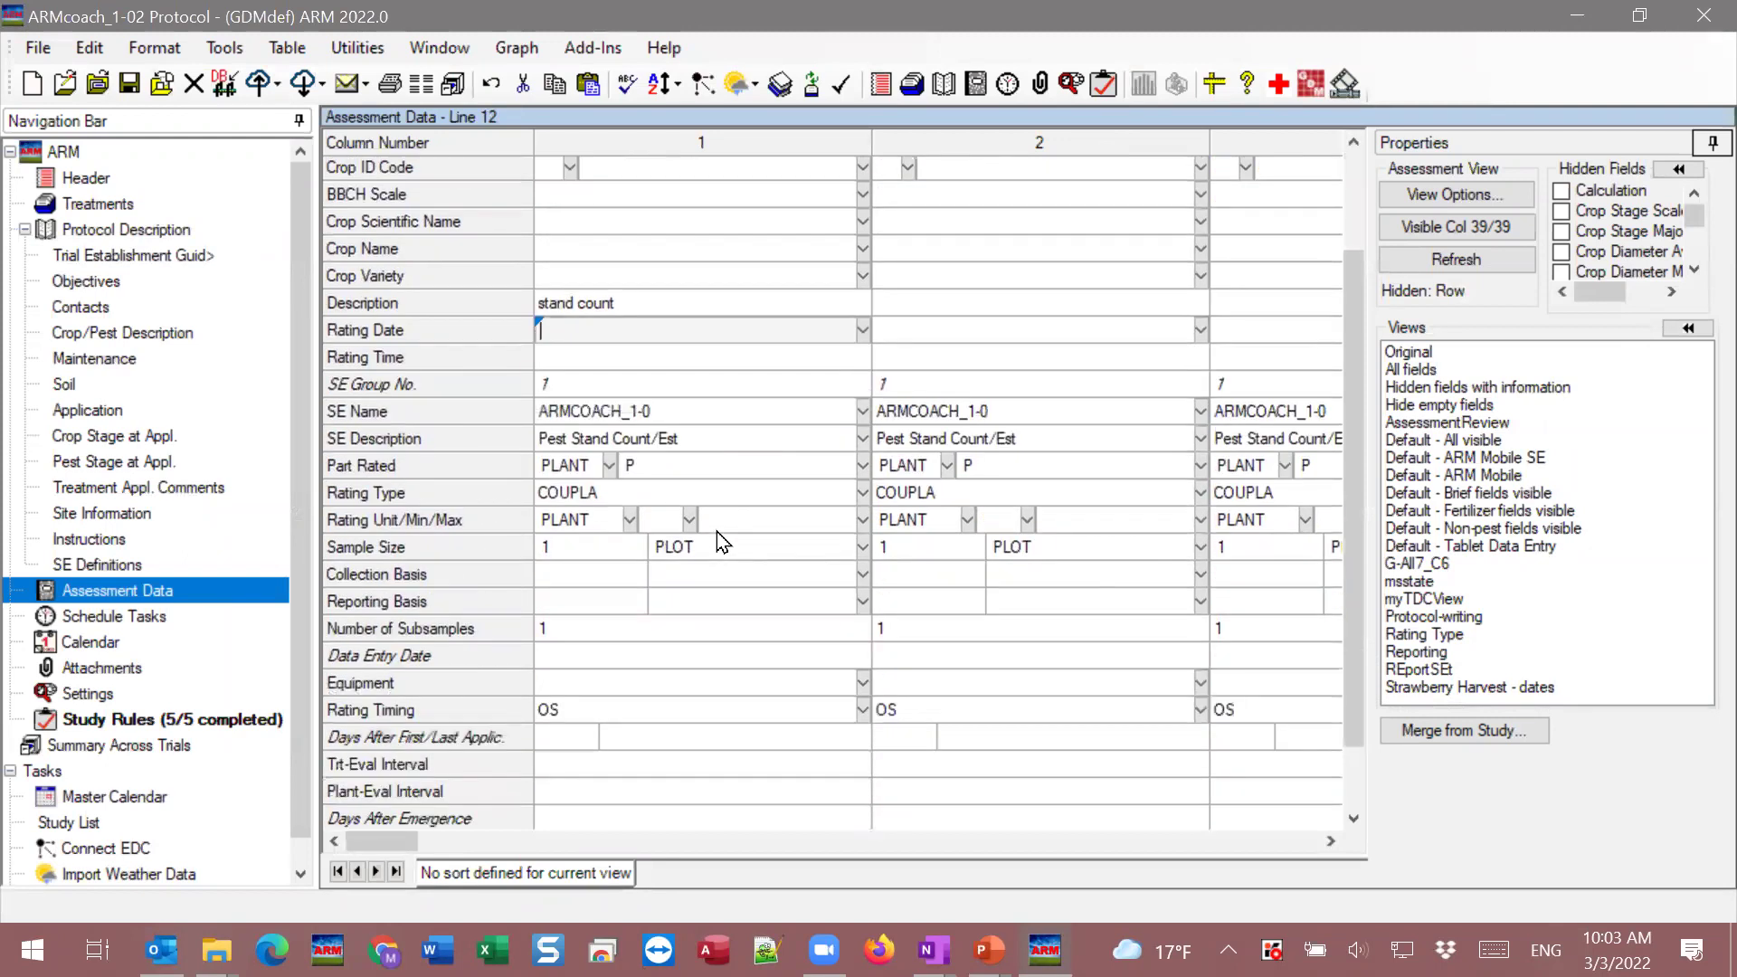
{"action": "scroll", "coordinate": [722, 543], "scroll_direction": "down", "scroll_amount": 1}
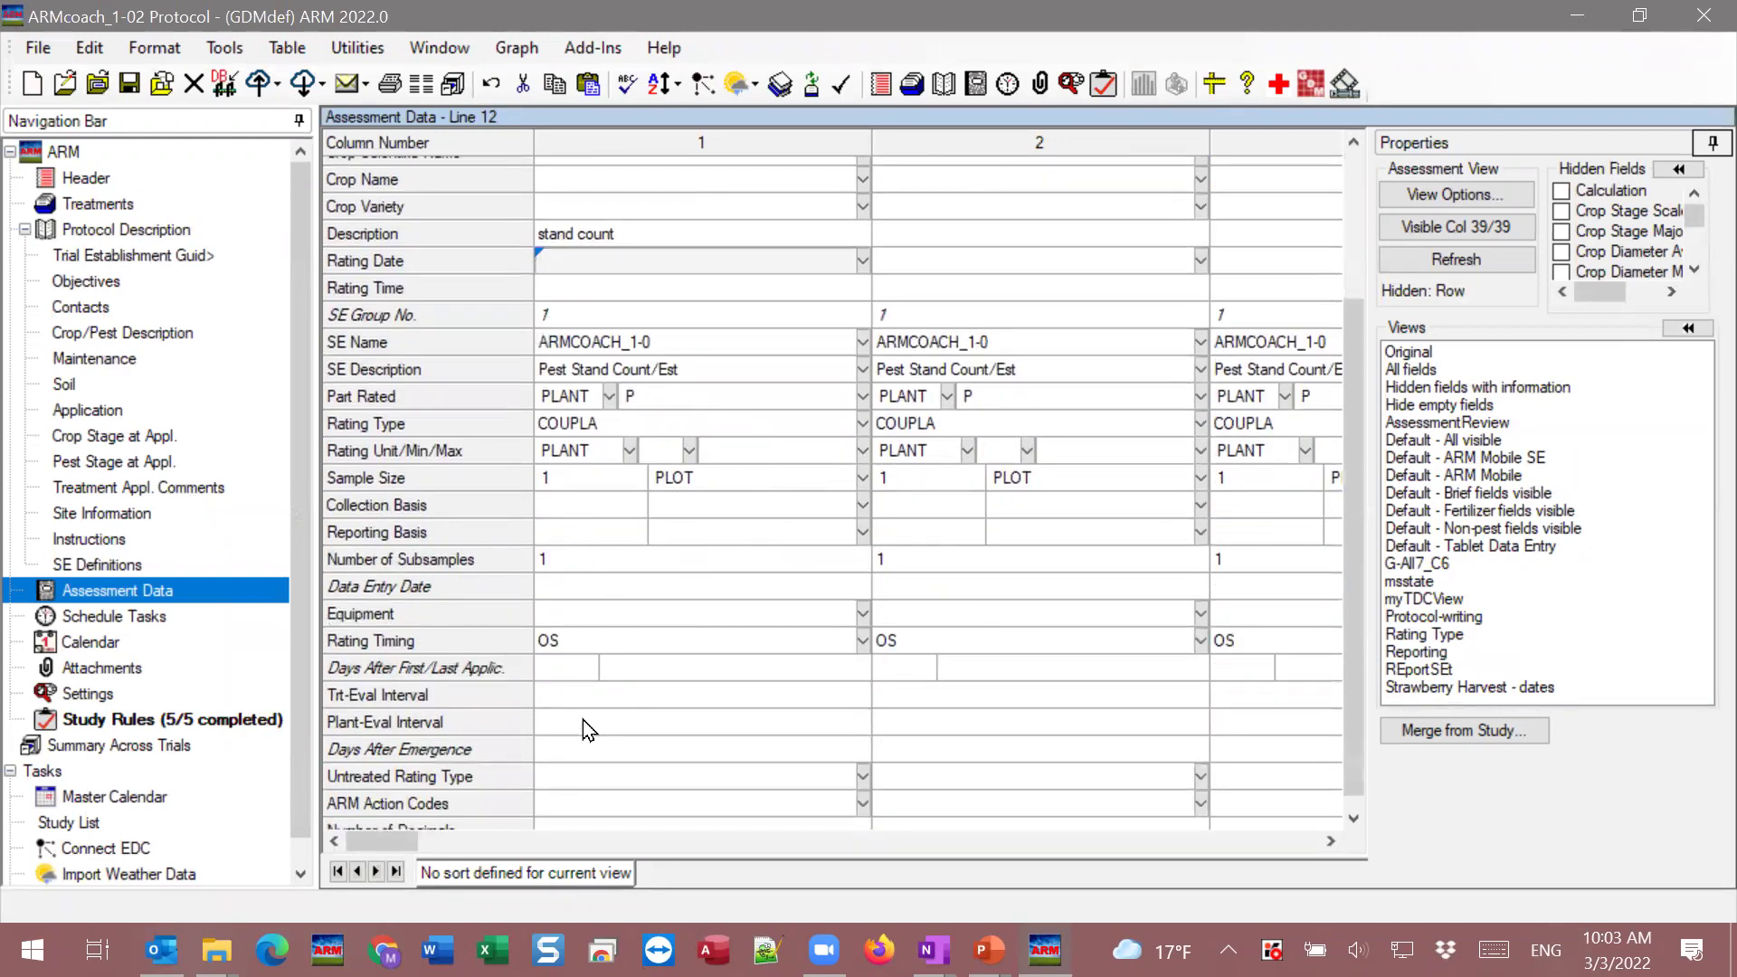
{"action": "scroll", "coordinate": [579, 701], "scroll_direction": "down", "scroll_amount": 1}
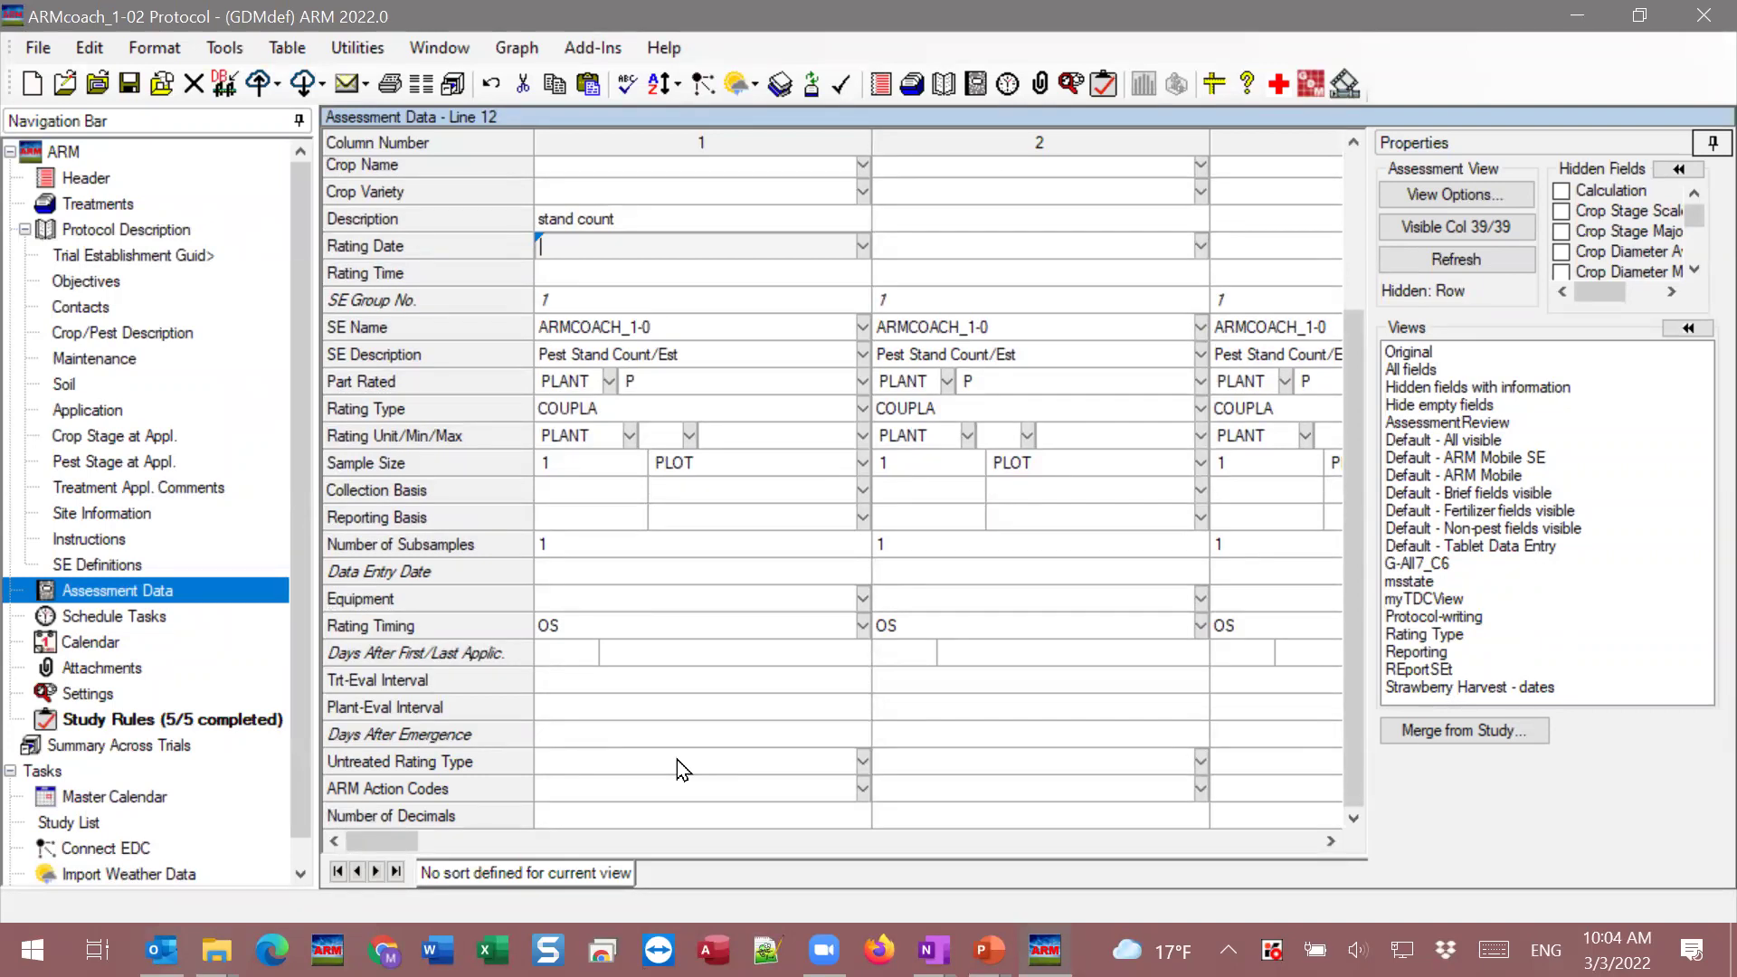
{"action": "left_click_drag", "start_coordinate": [545, 403], "coordinate": [608, 479]}
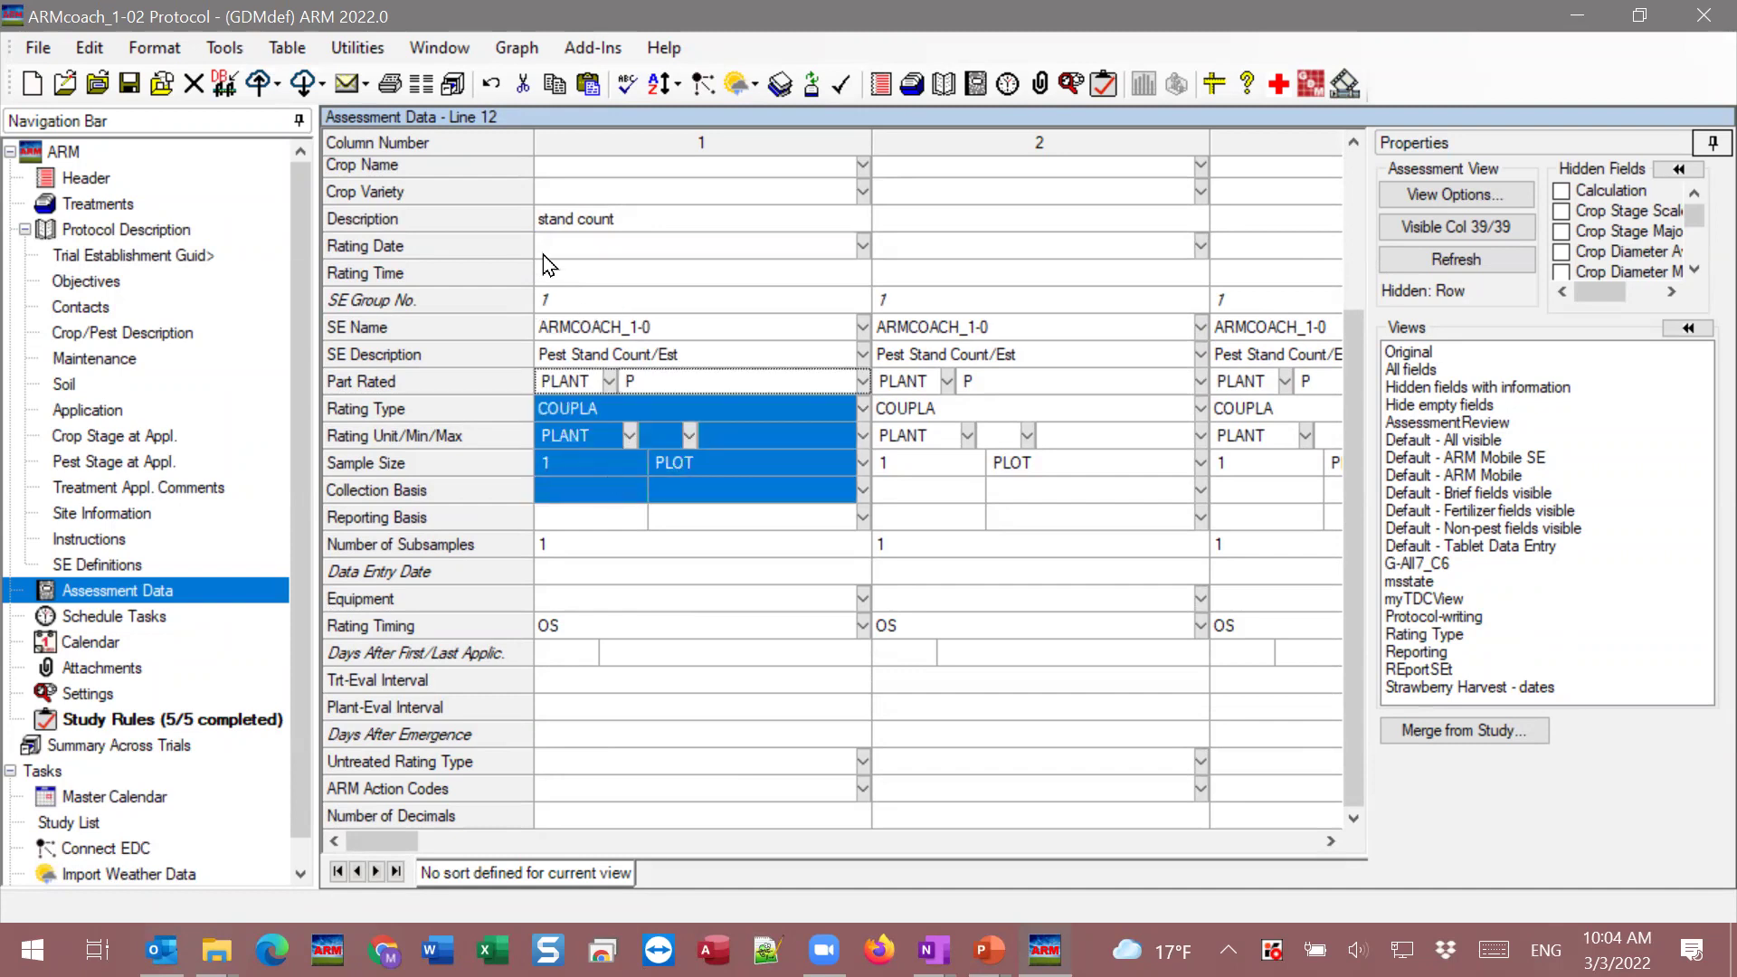
{"action": "left_click", "coordinate": [337, 244]}
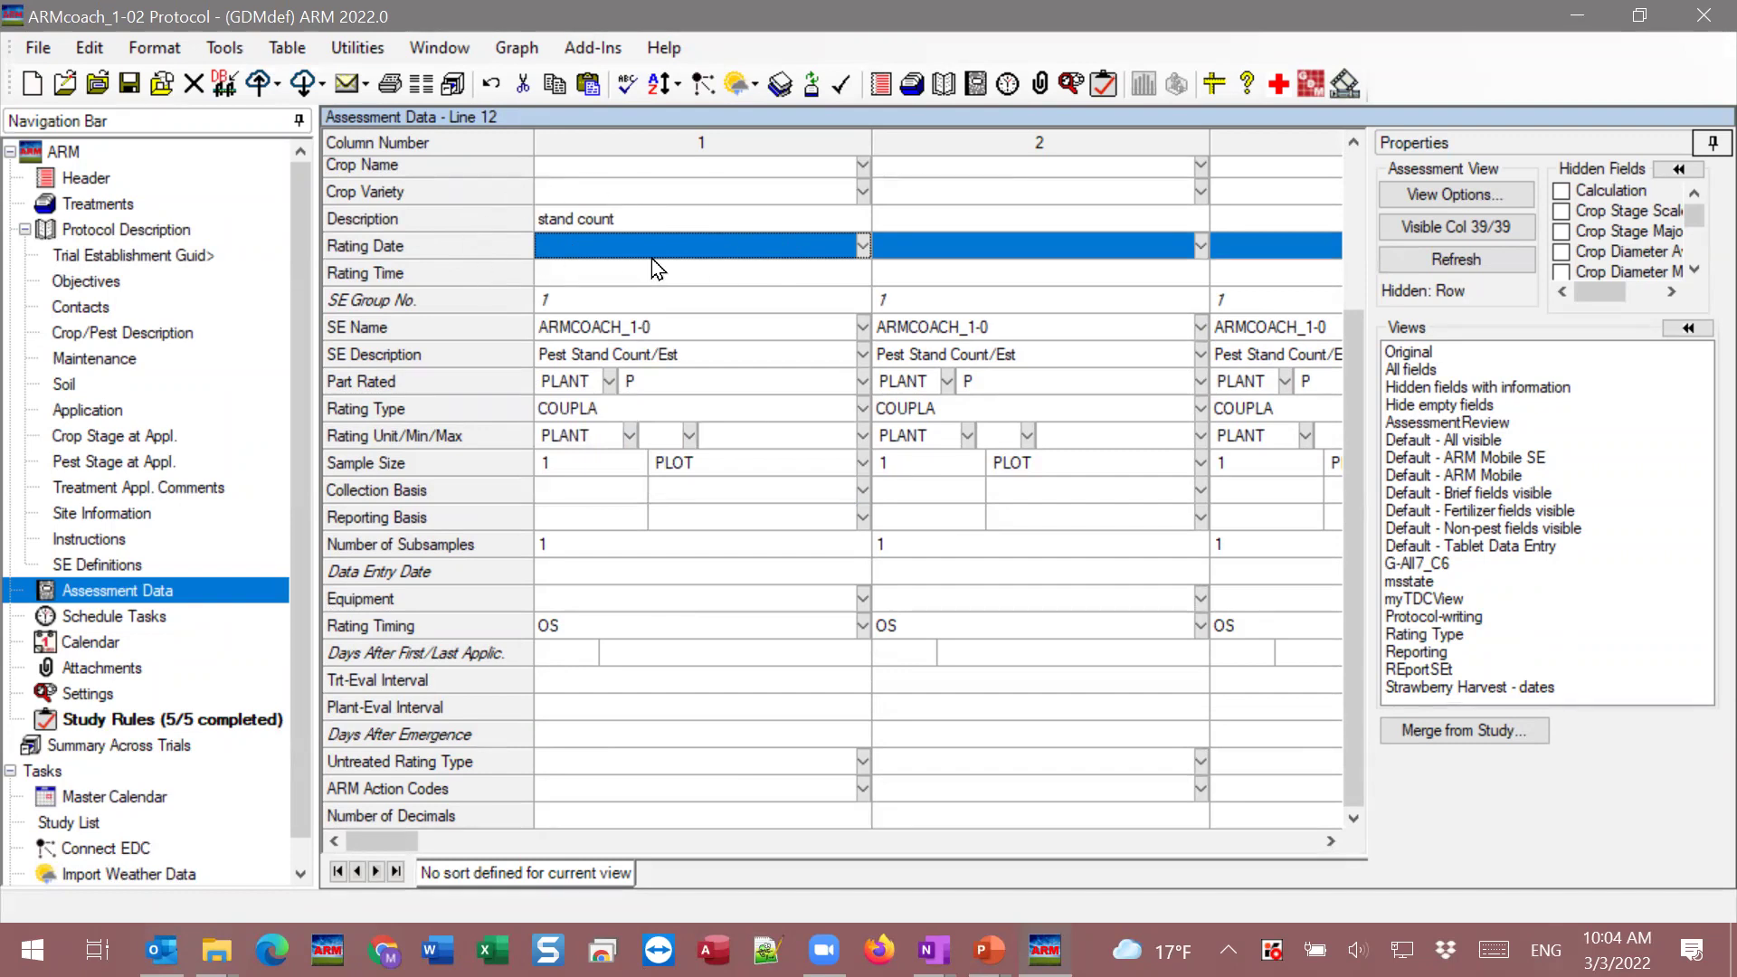
{"action": "left_click", "coordinate": [708, 237]}
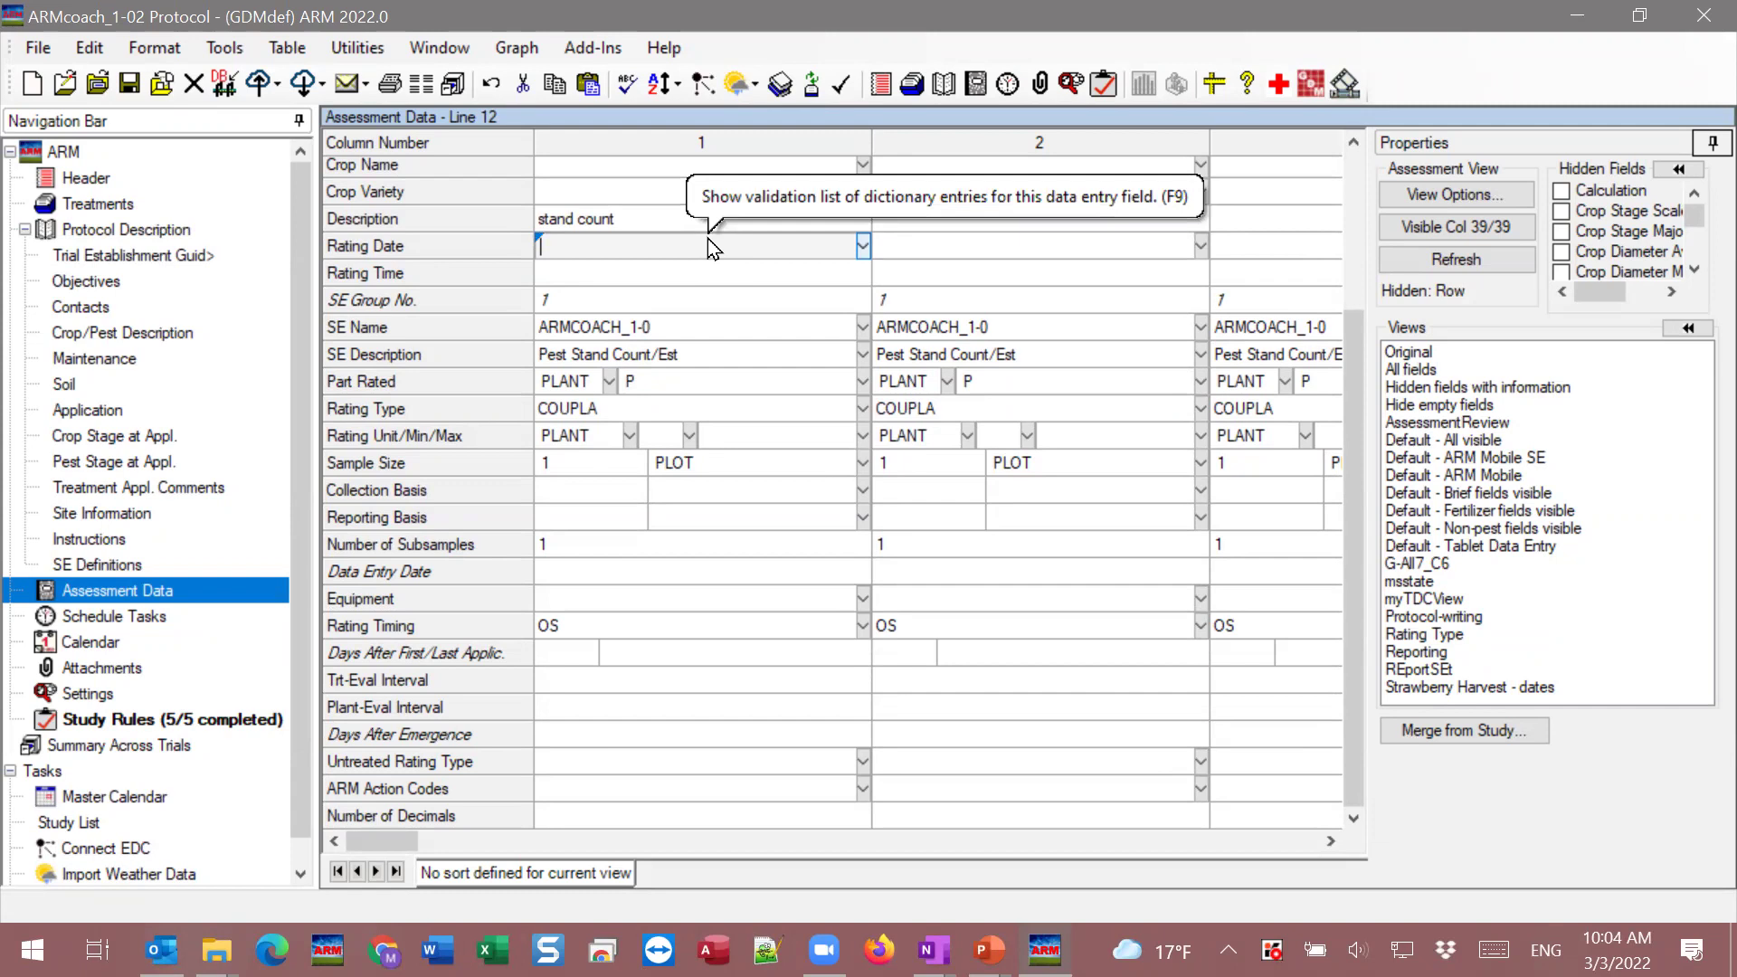
Switch to the PowerPoint slide show with the Tips & Tricks slide.
{"action": "left_click", "coordinate": [986, 951]}
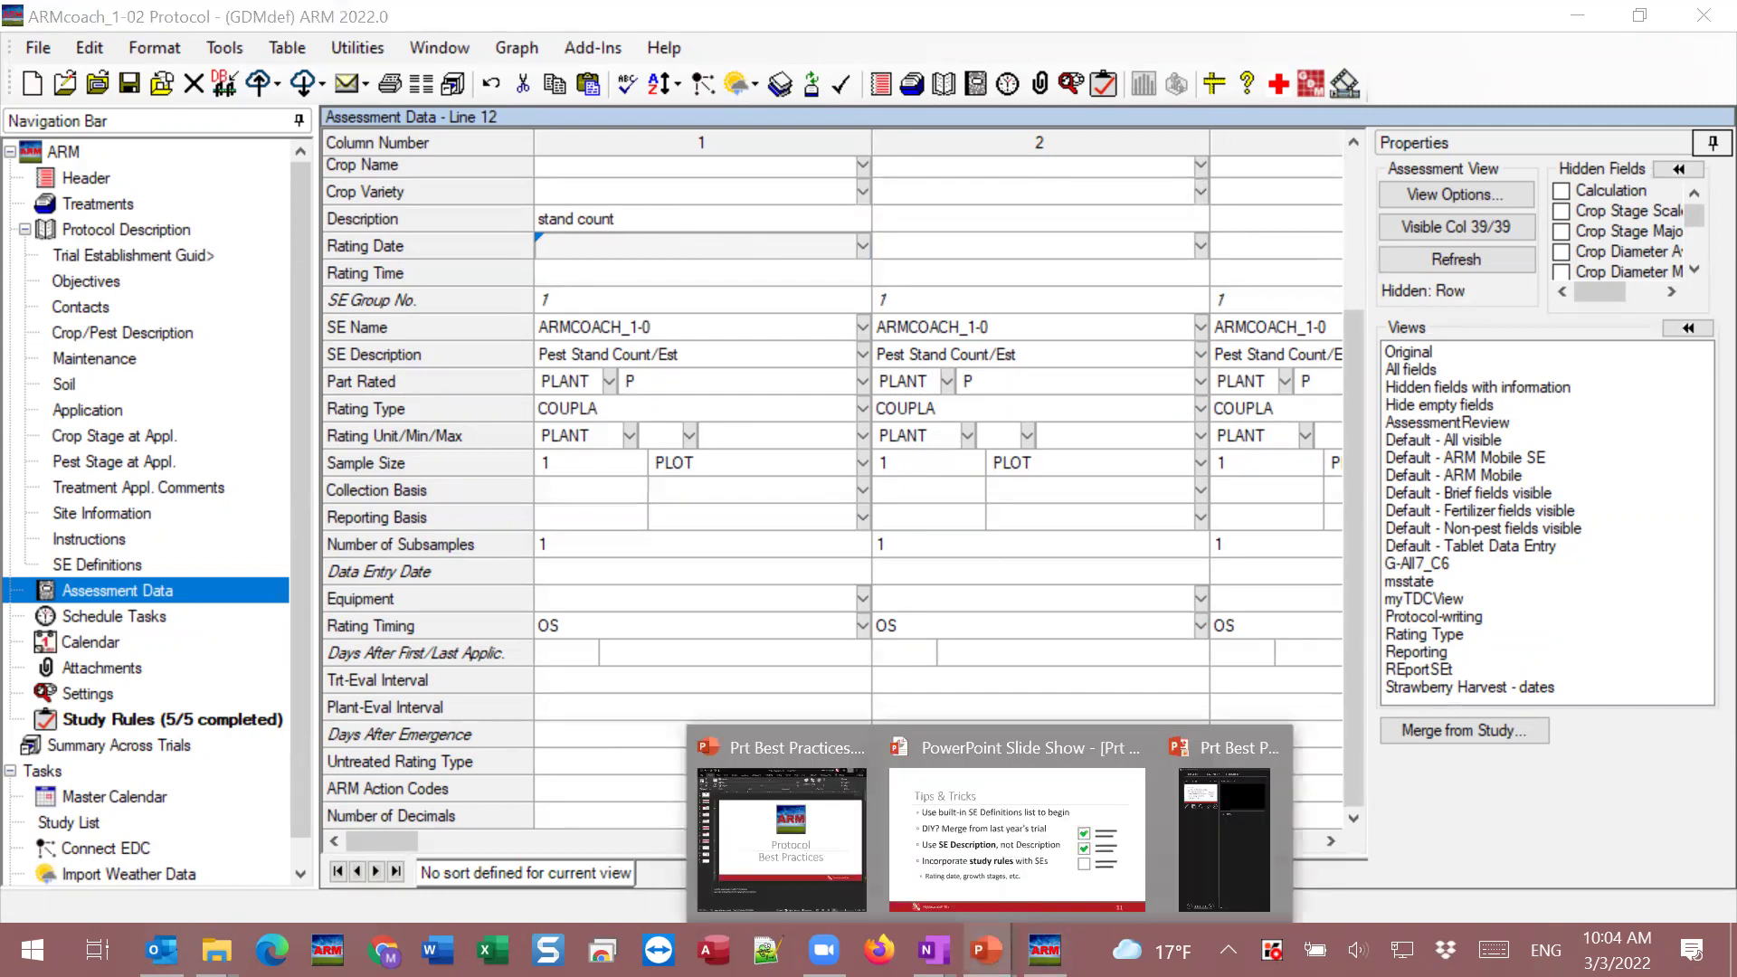
{"action": "left_click", "coordinate": [995, 814]}
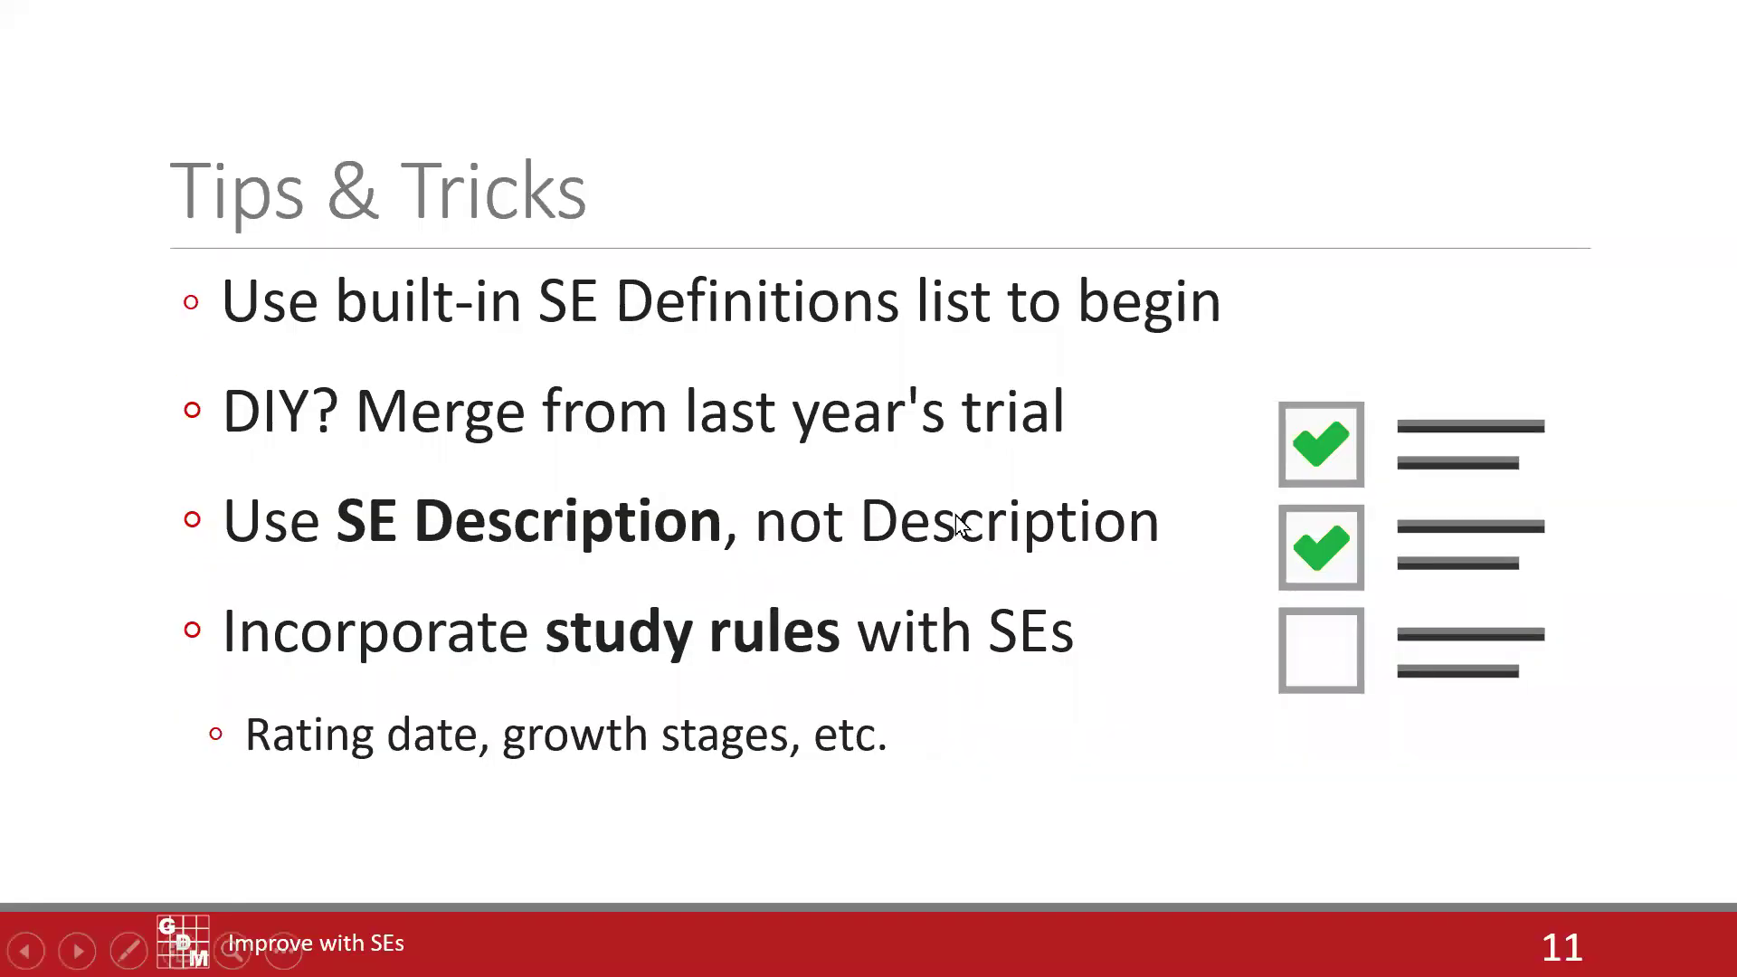